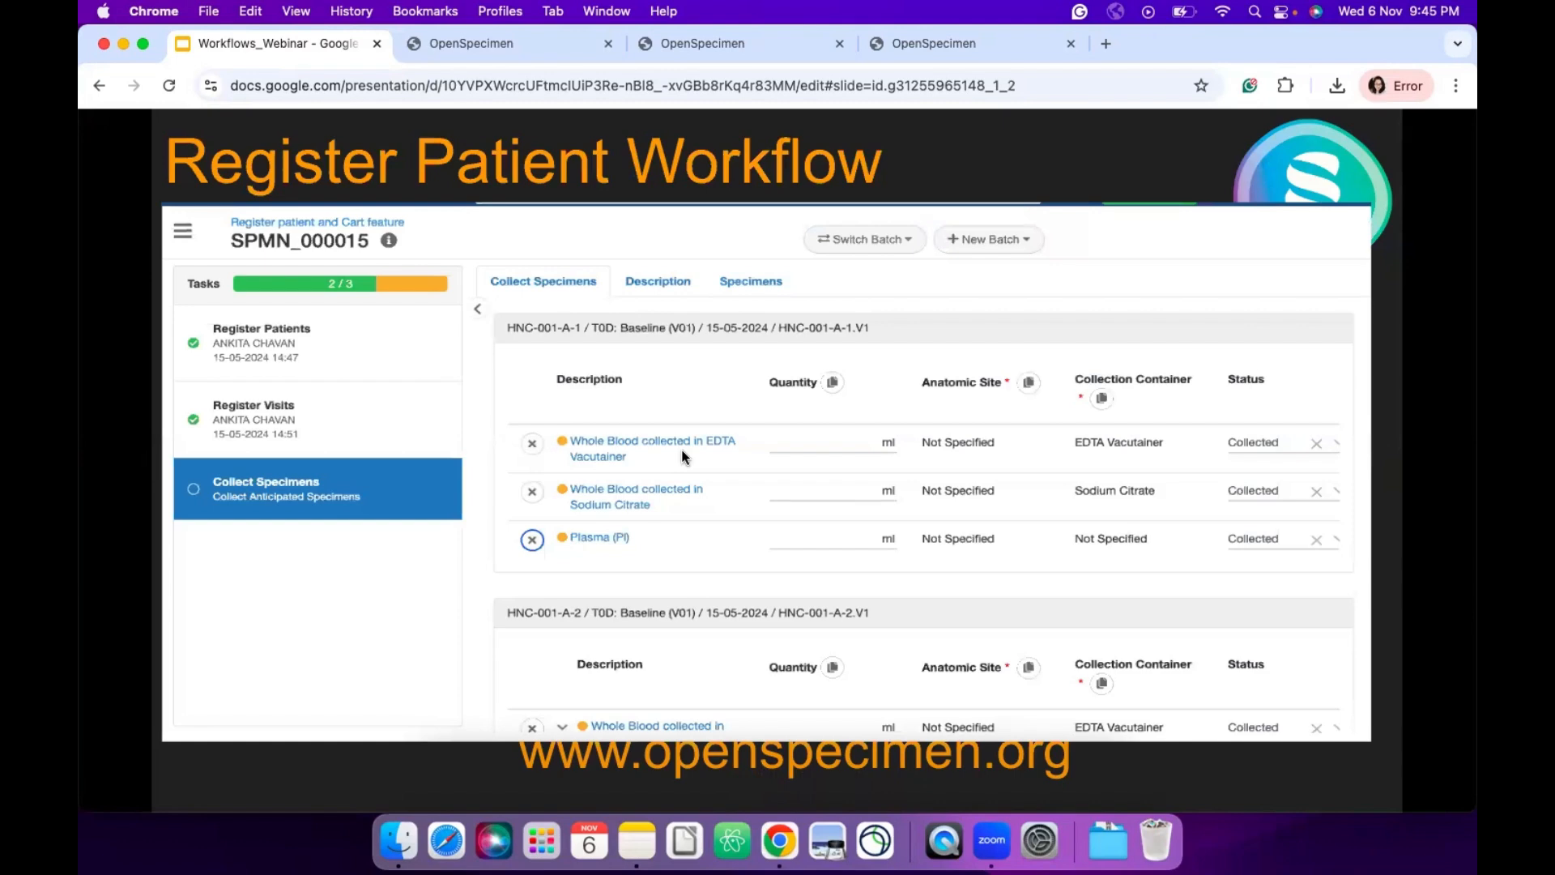
- Review the participant's visit overview and the Workflow Cart contents, returning to the batches of the Register patient and Cart feature workflow
left_click(513, 46)
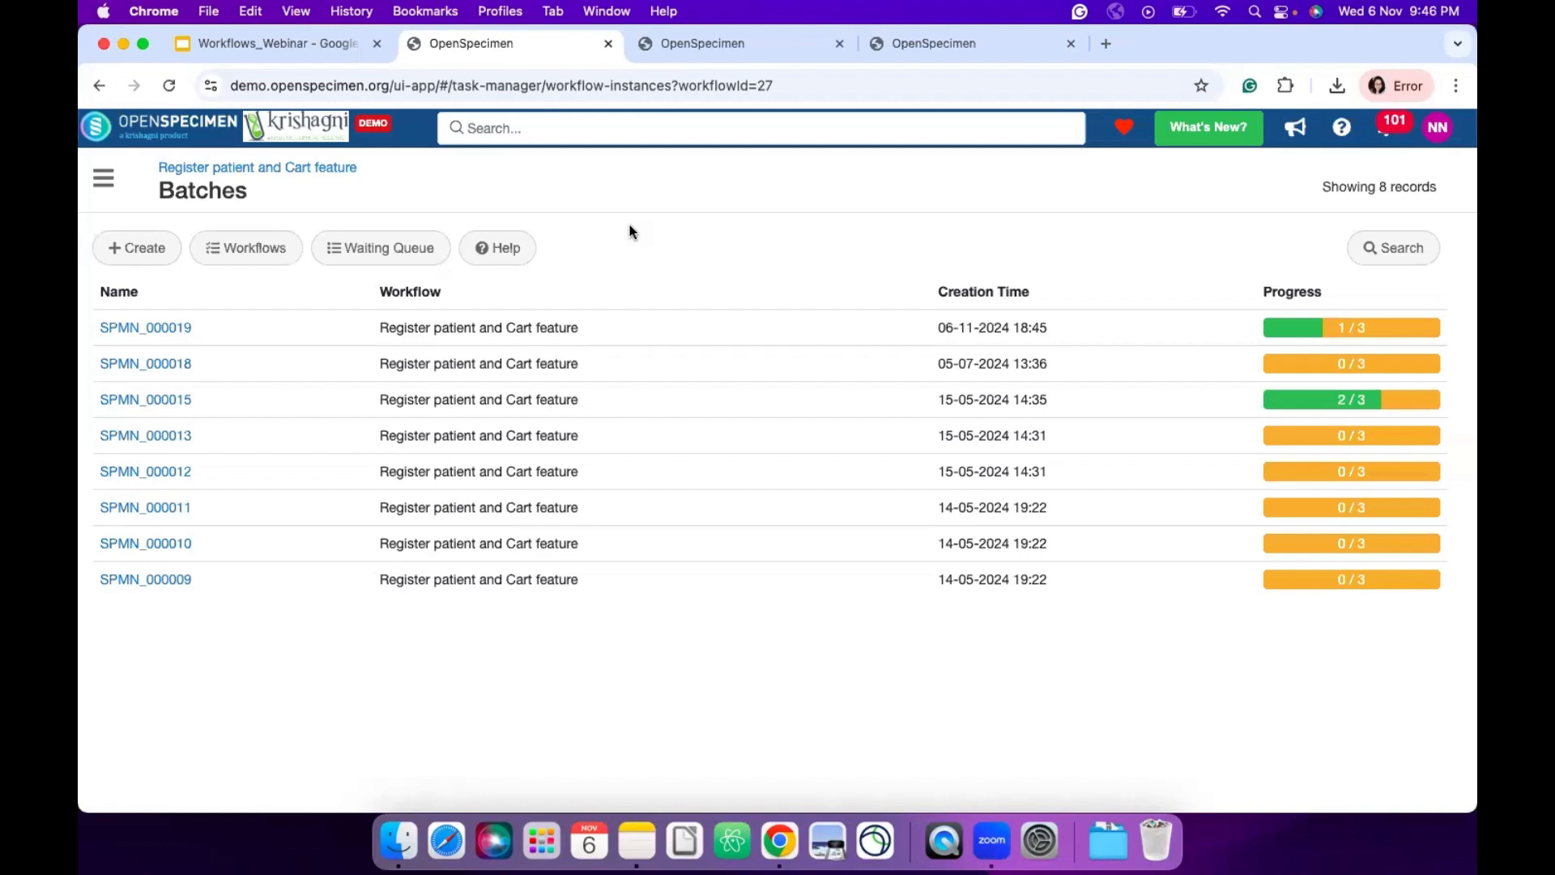
left_click(733, 49)
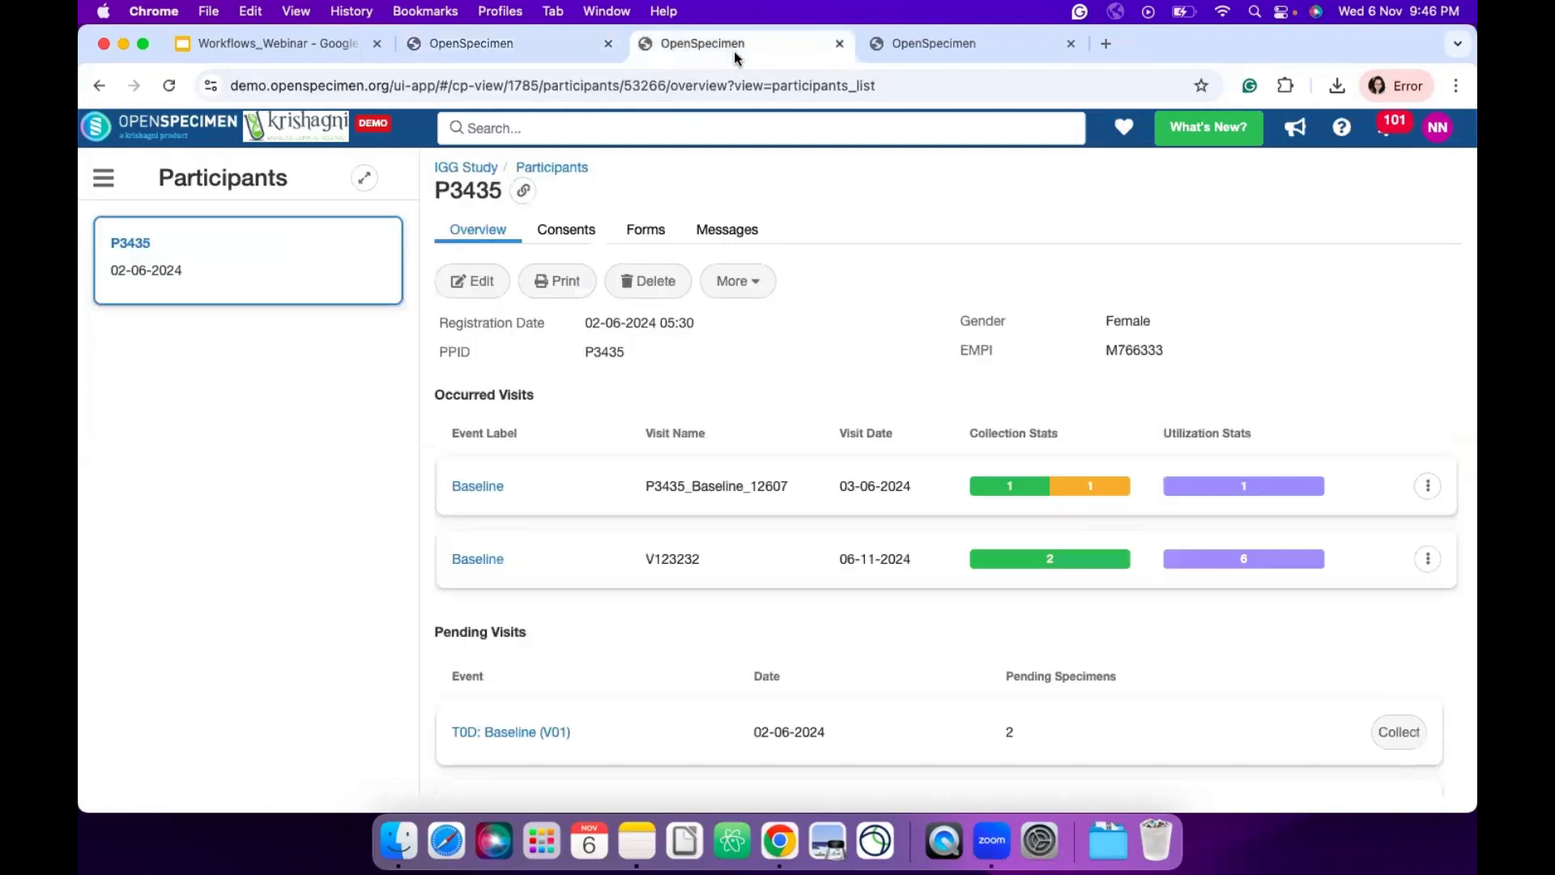
left_click(939, 46)
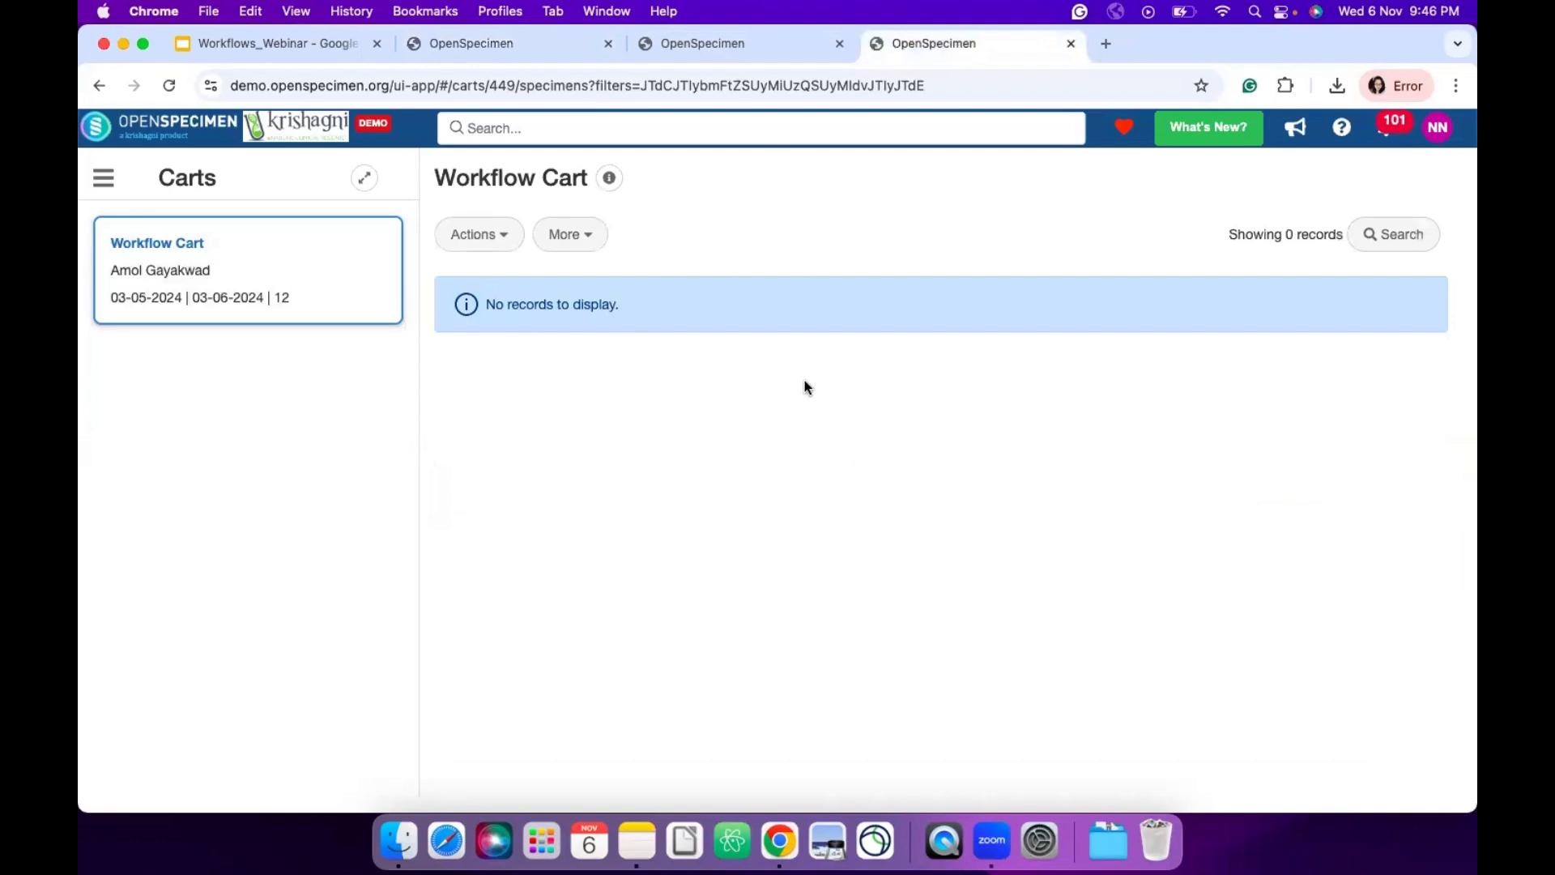
left_click(477, 45)
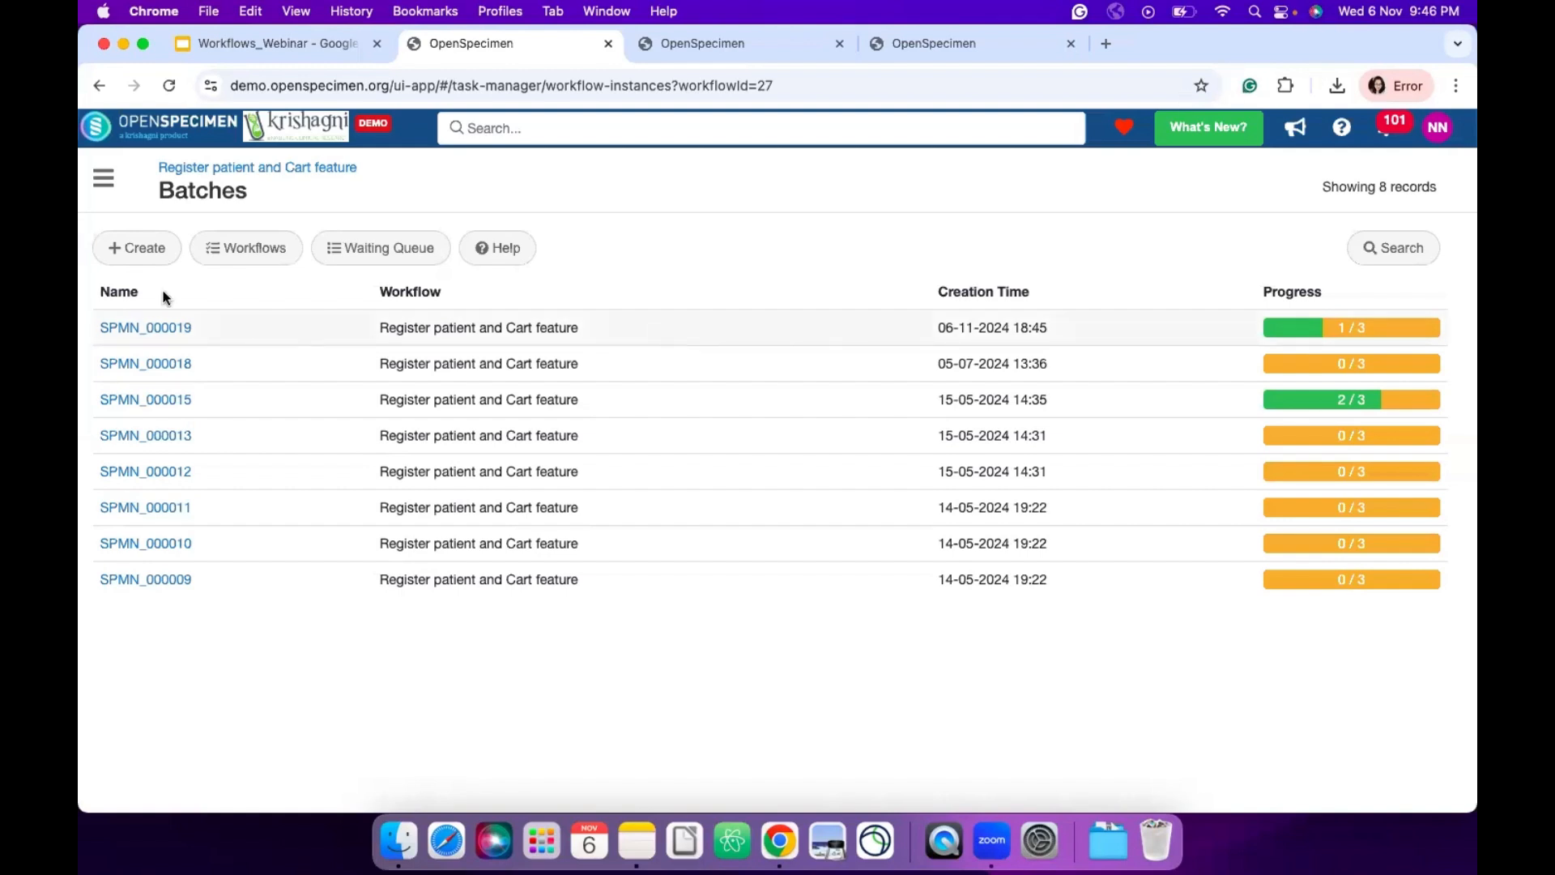
- Create a new batch and look up the IGG Study participant by the master patient index copied from the Workflows Webinar note
left_click(153, 250)
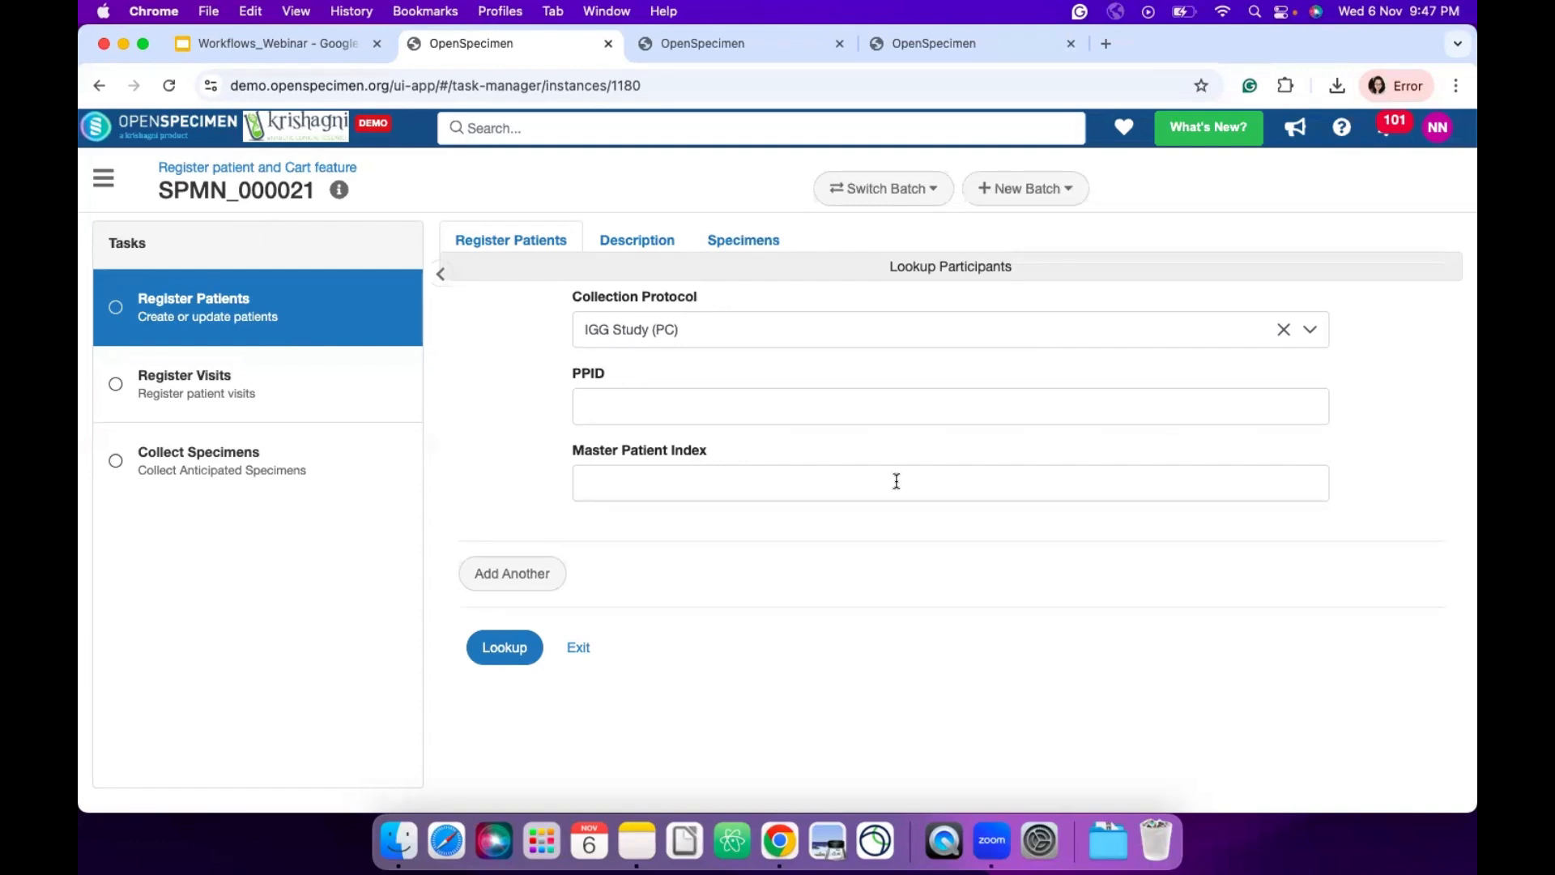
key("super+Tab")
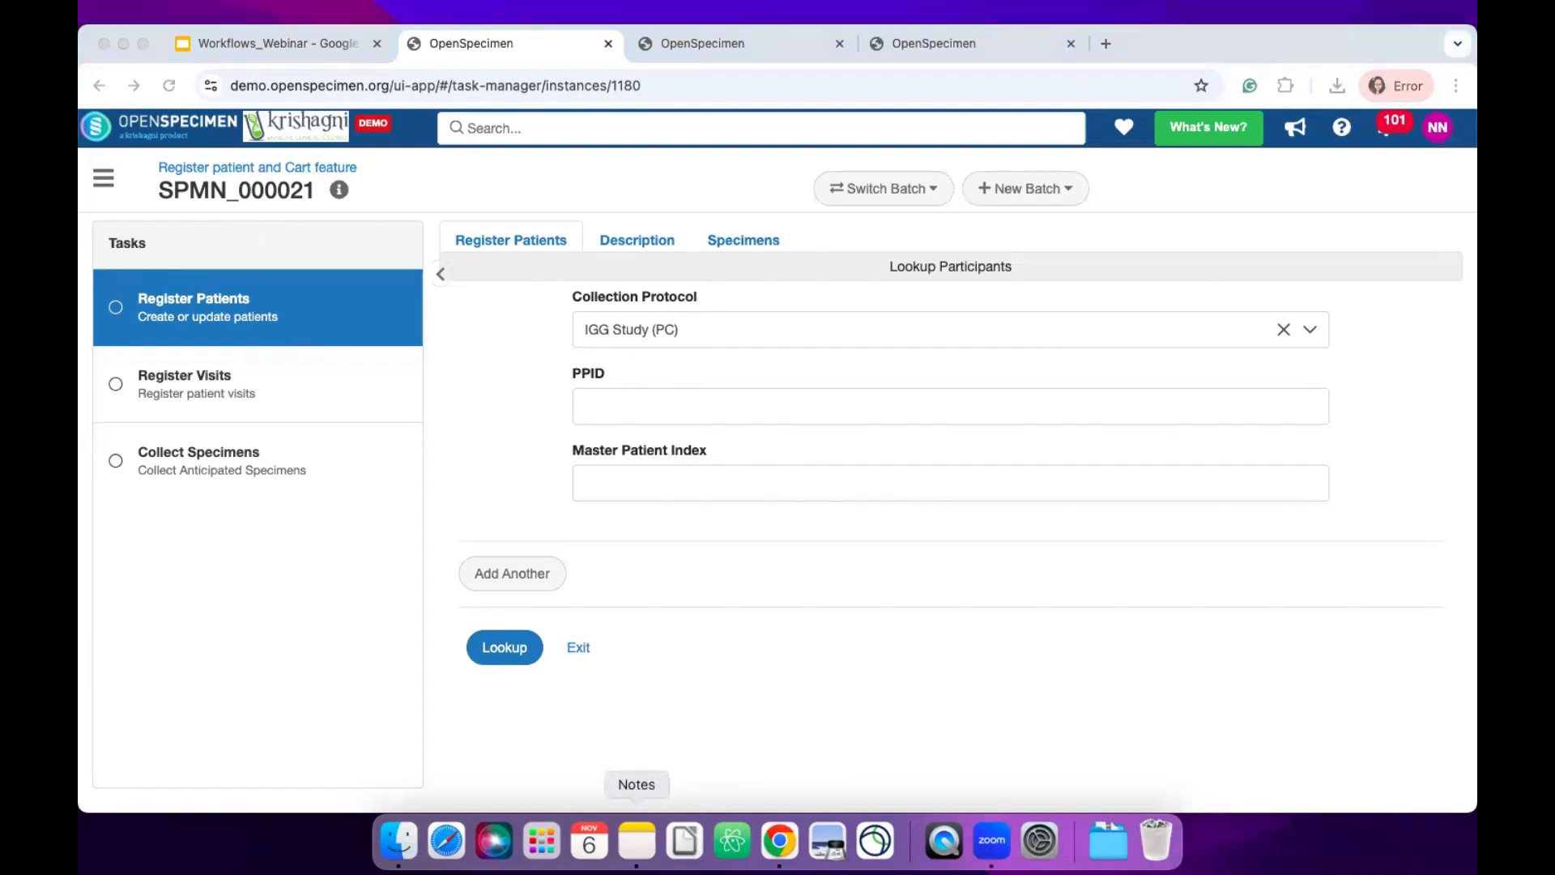
left_click(637, 840)
double_click(620, 295)
key("super+c")
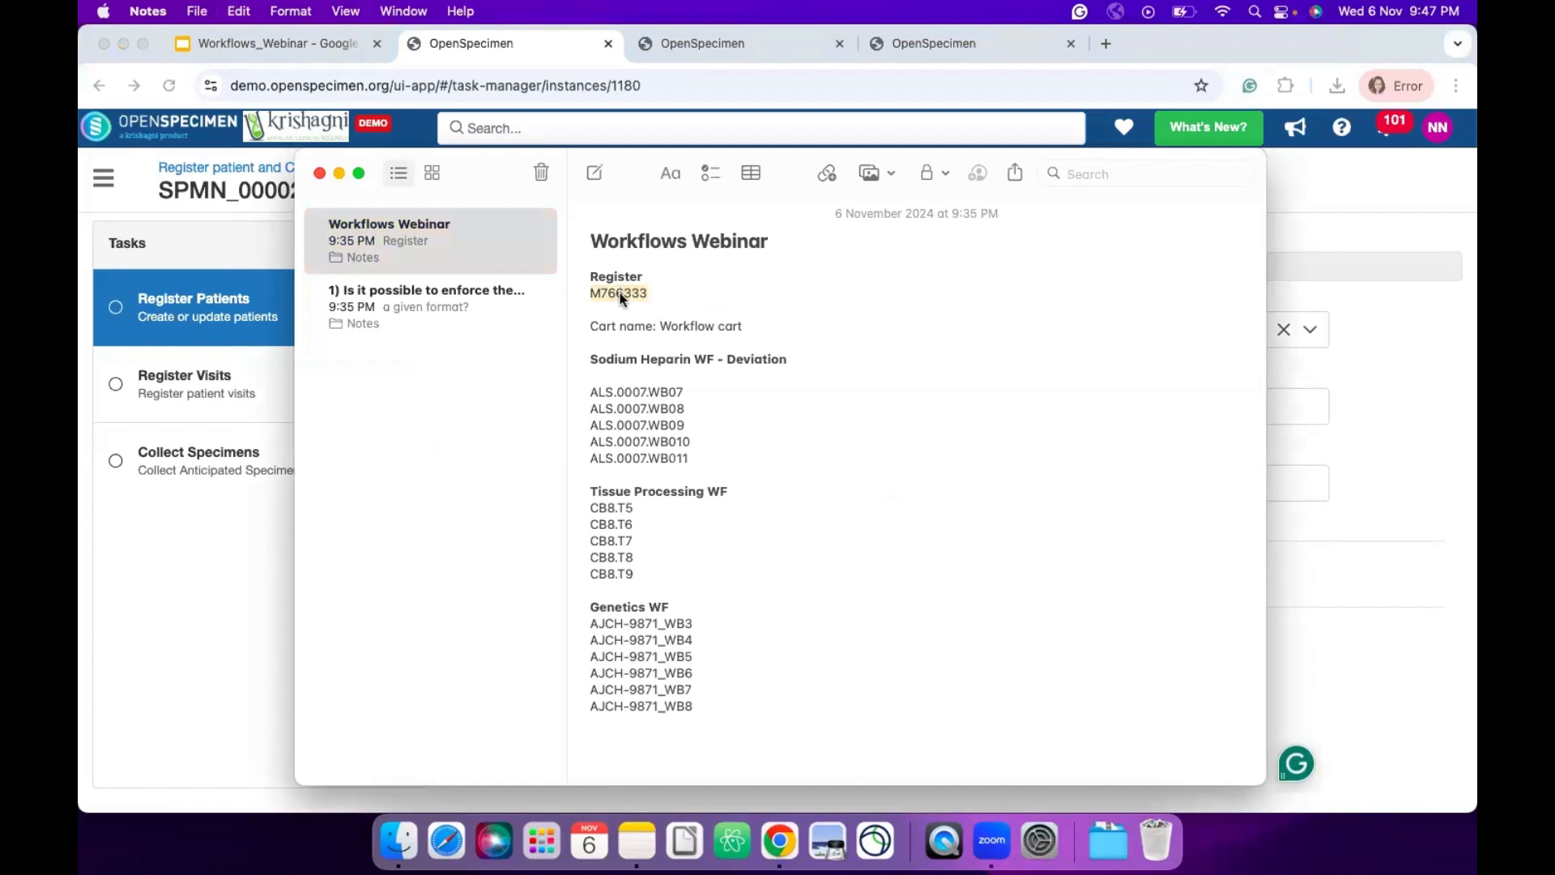
left_click(1374, 597)
left_click(726, 481)
key("super+v")
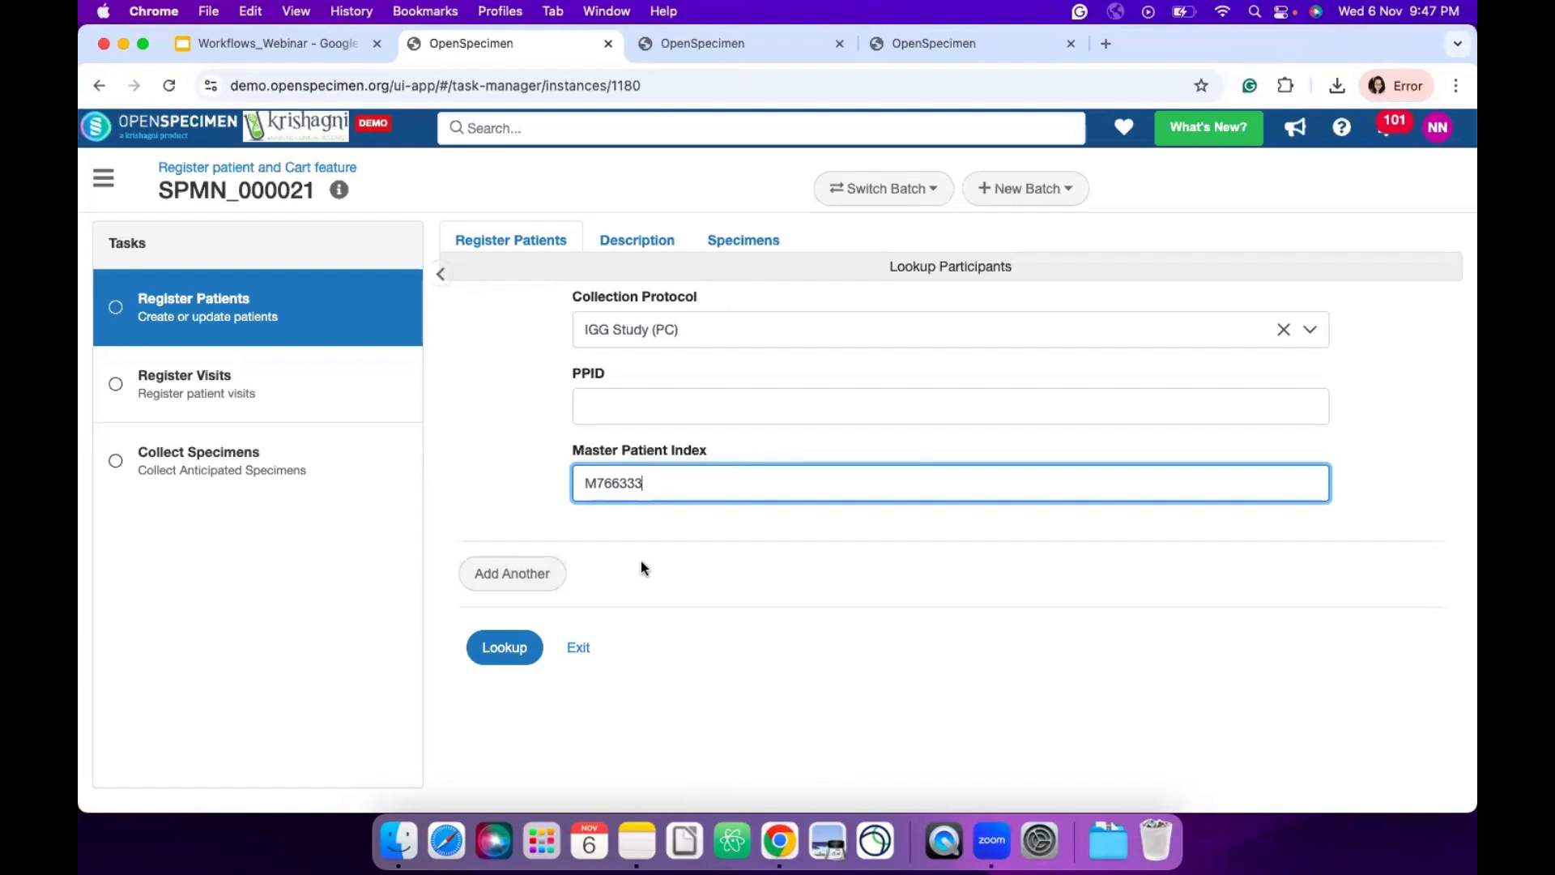
left_click(508, 656)
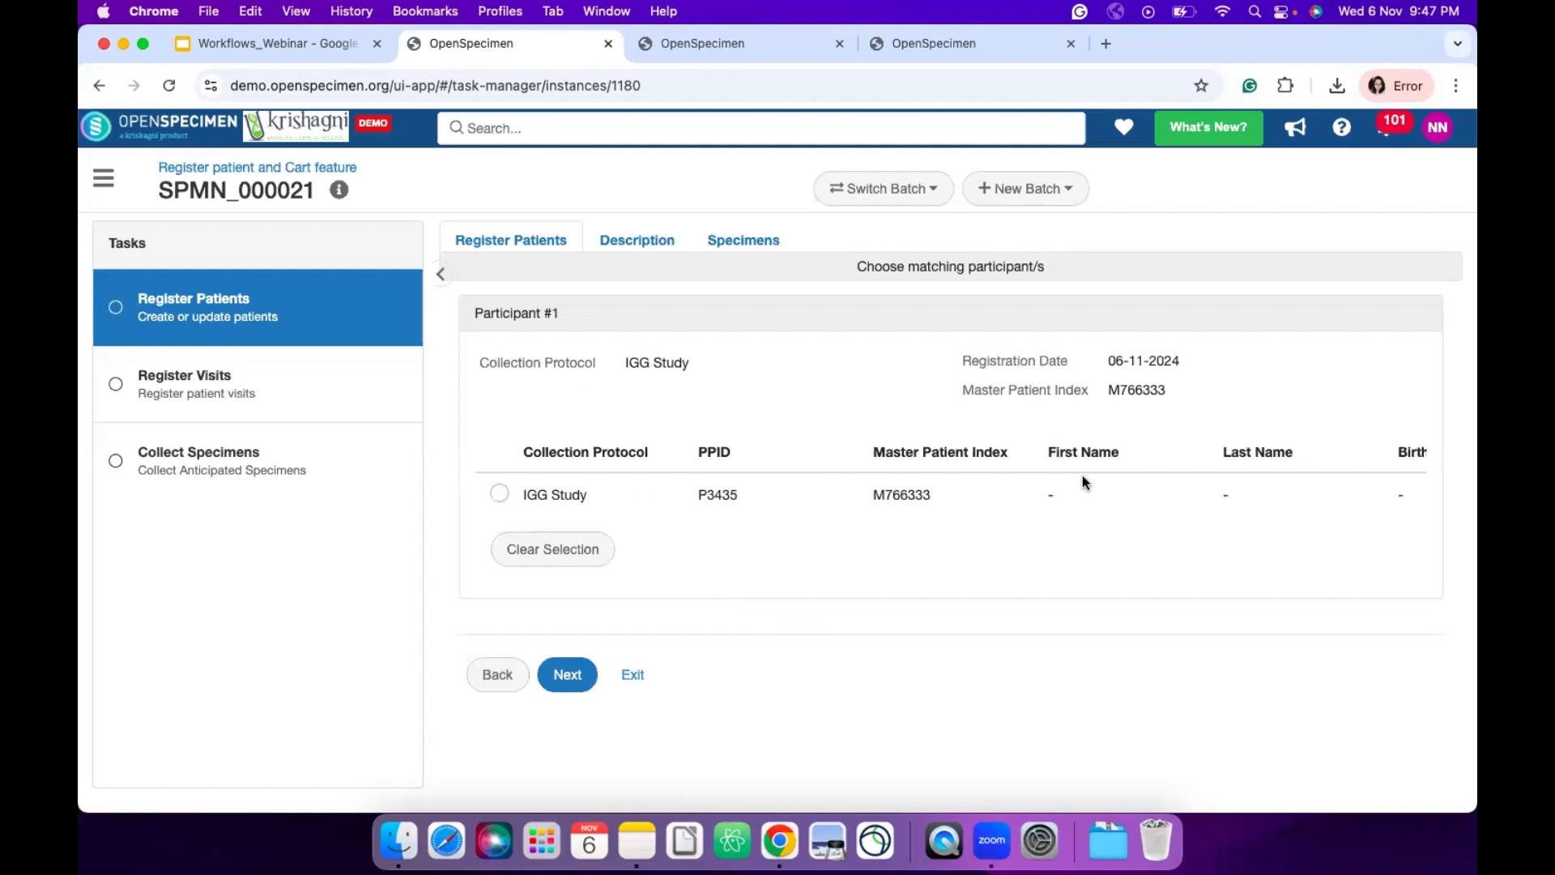
- Choose the matching IGG Study participant and proceed to the registration review
scroll(1082, 481, "right", 3)
scroll(1082, 474, "left", 3)
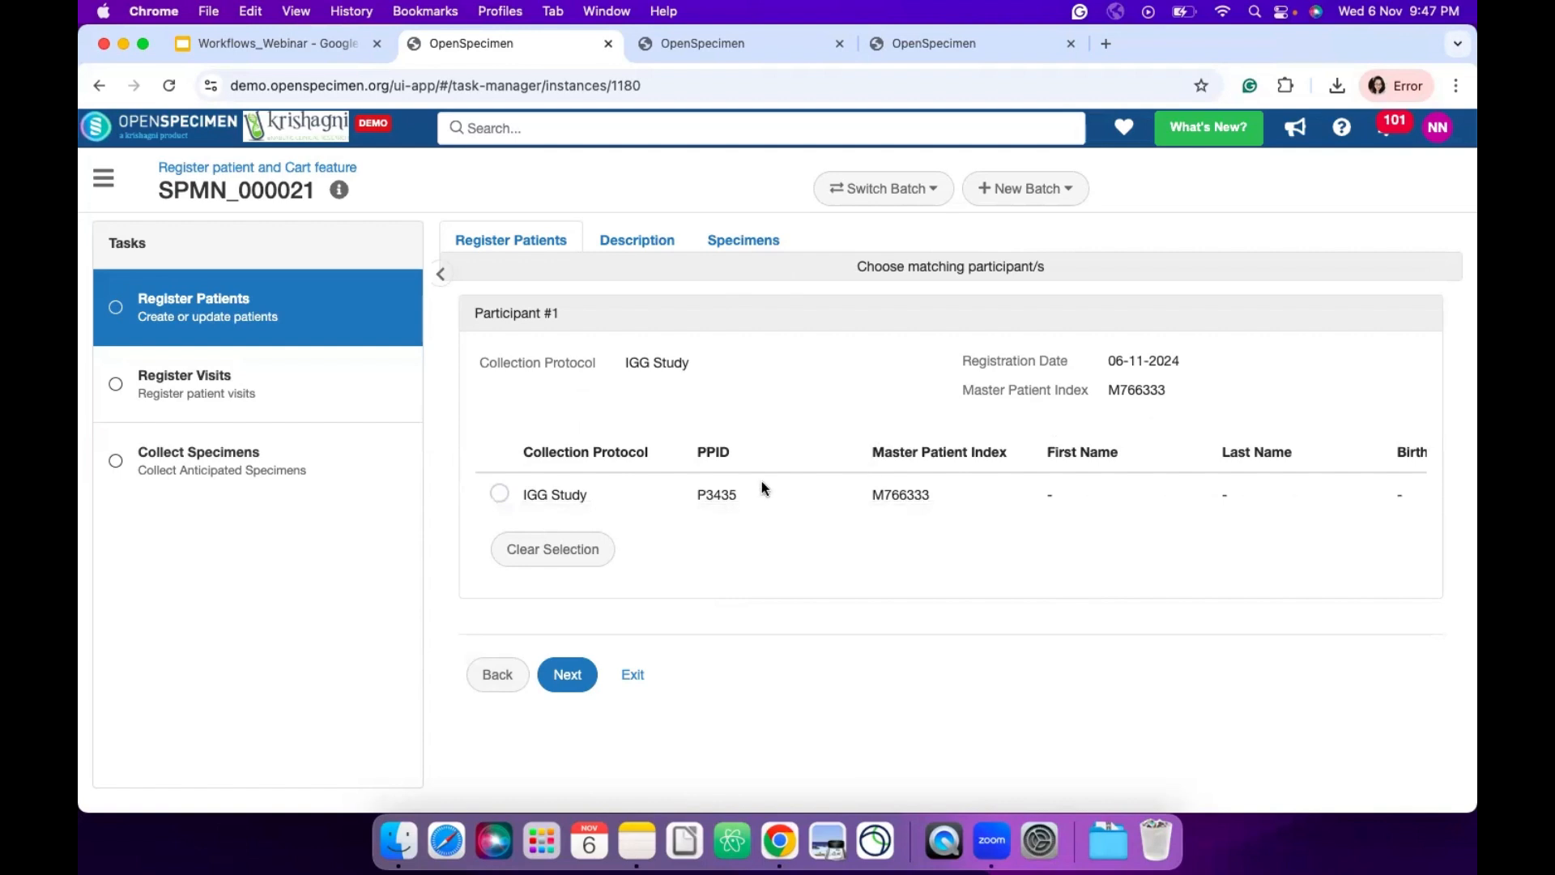
left_click(497, 496)
left_click(573, 676)
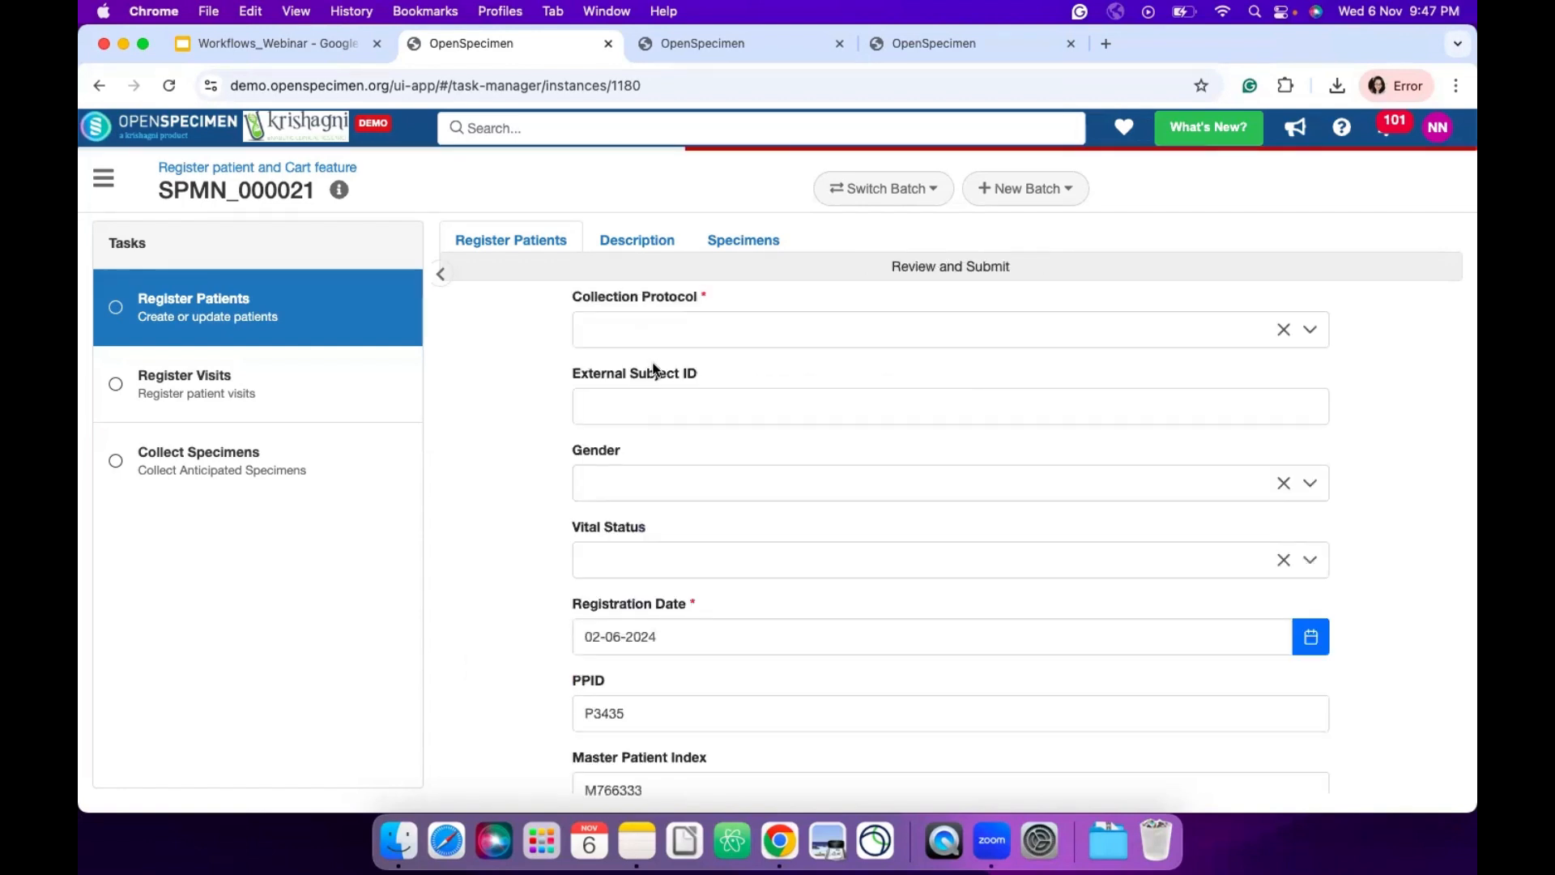
- Check the registration details against the participant's existing visit overview and submit the patient registration
scroll(782, 580, "down", 3)
scroll(782, 575, "down", 3)
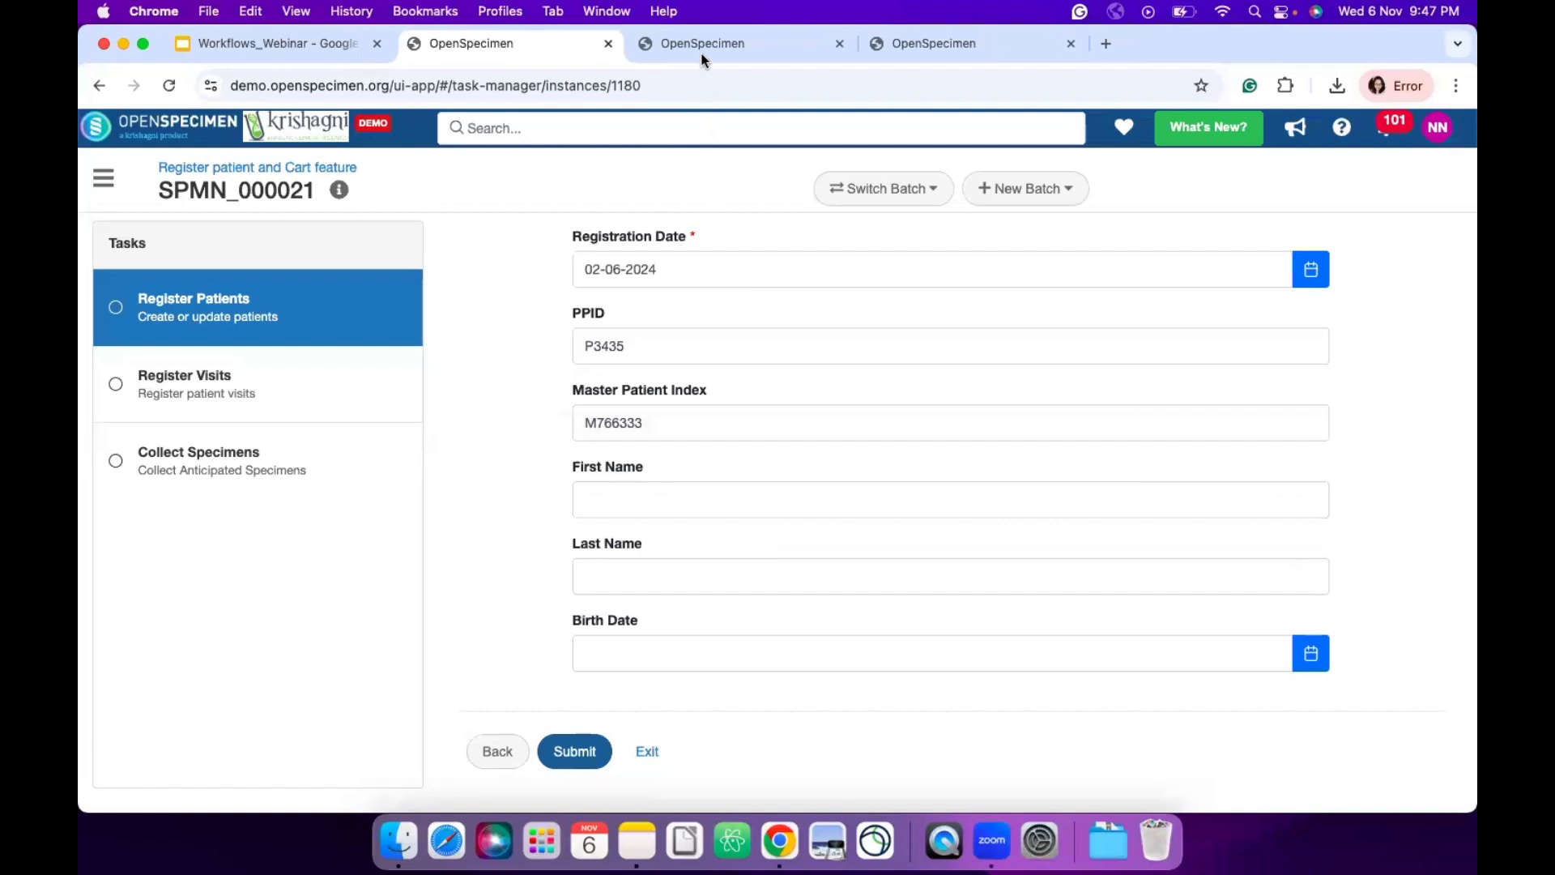
left_click(679, 43)
scroll(790, 500, "down", 1)
scroll(790, 501, "up", 1)
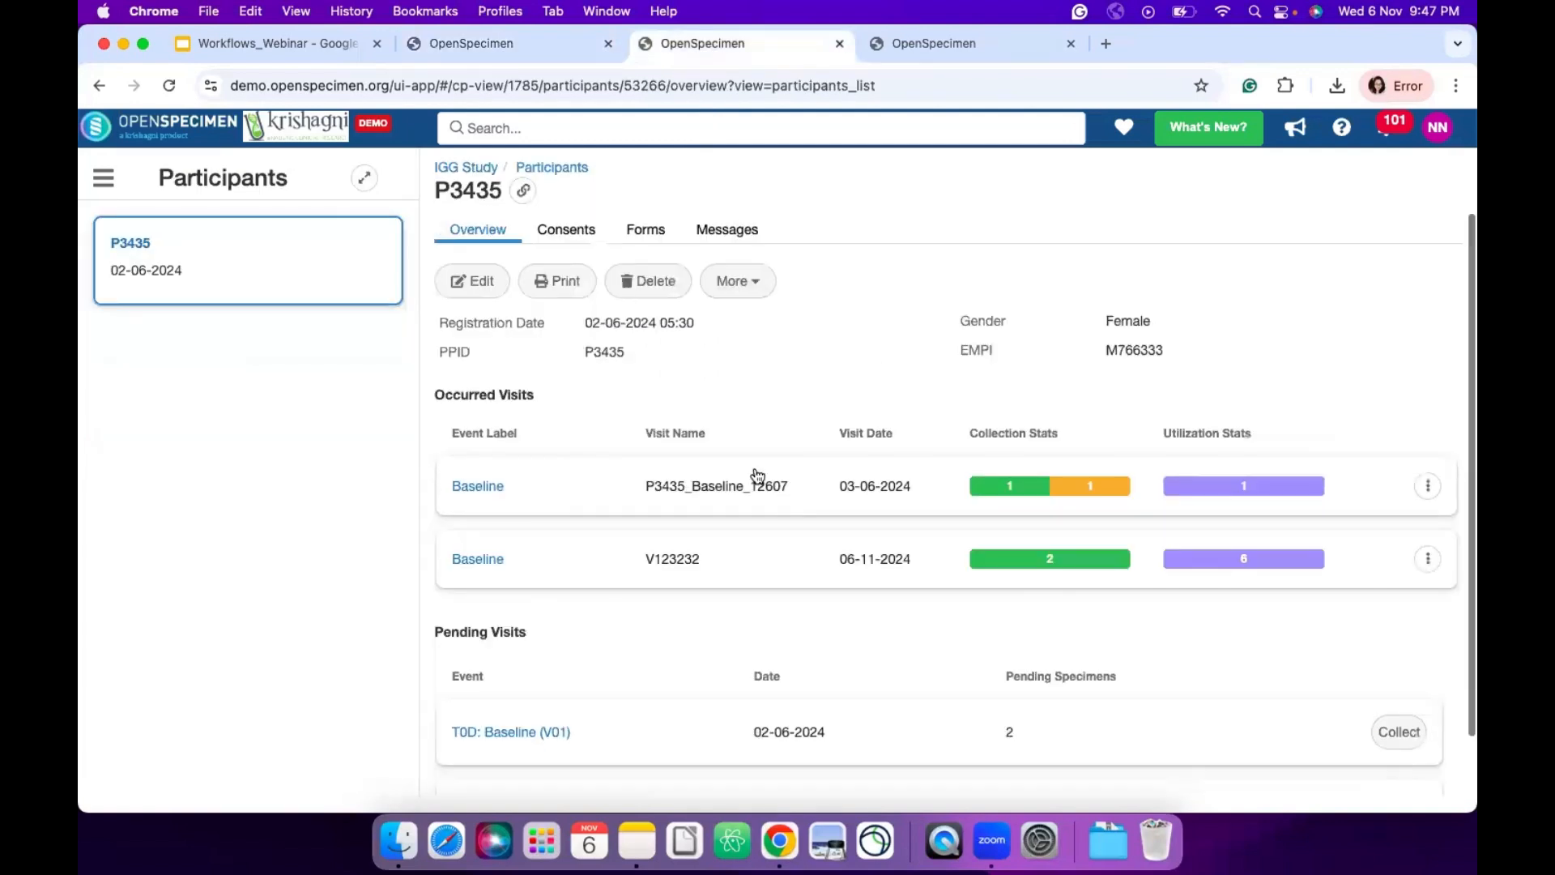
left_click(528, 47)
left_click(587, 753)
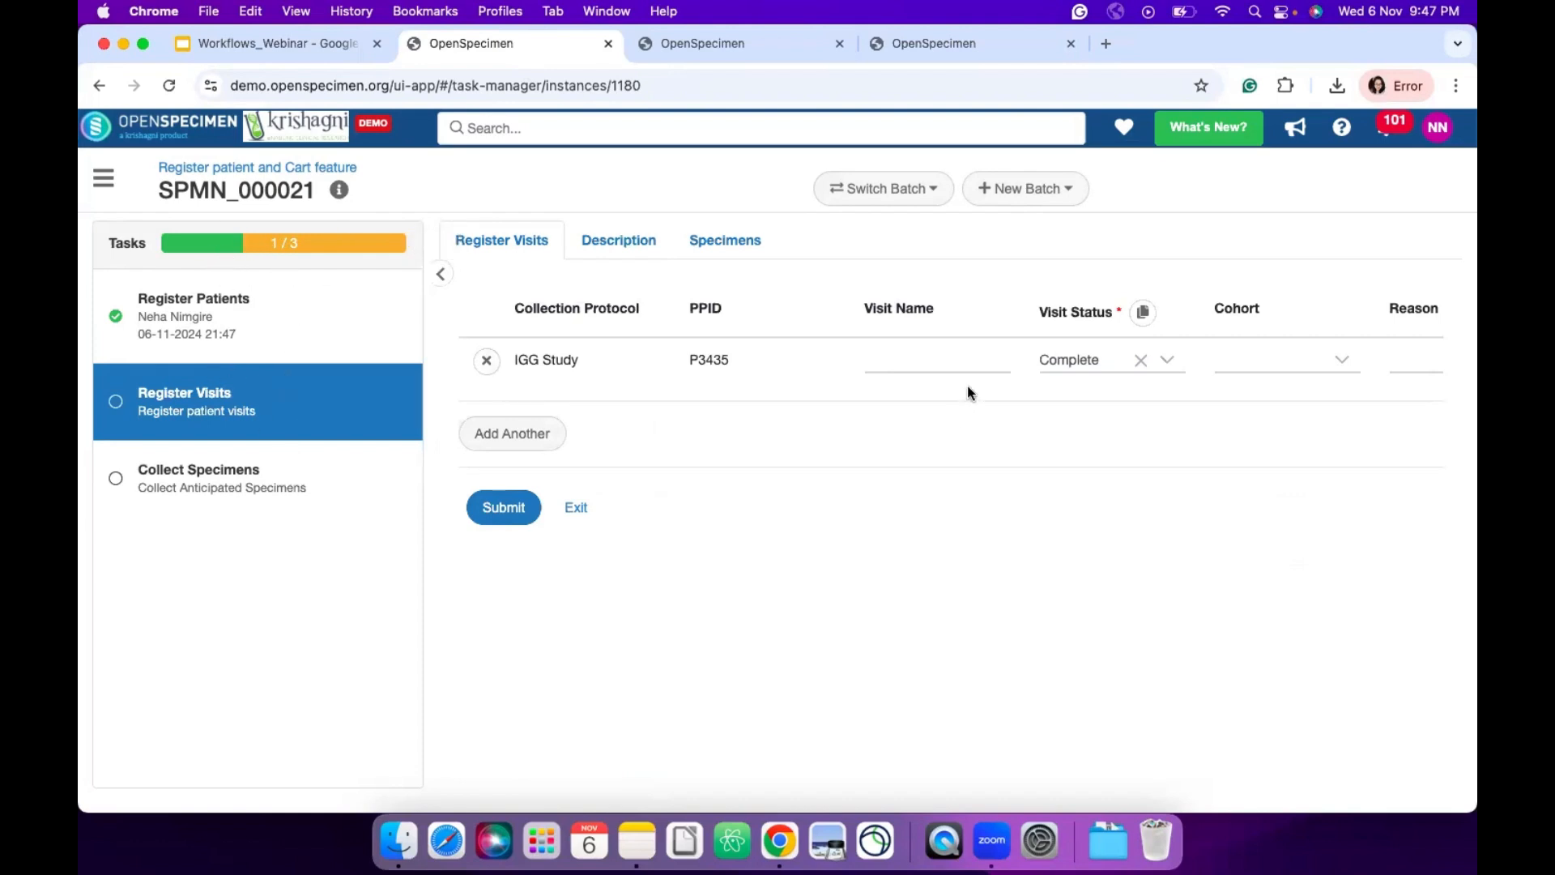
- Set the participant's visit event to Followup and its cohort to Bipolar
scroll(956, 356, "right", 10)
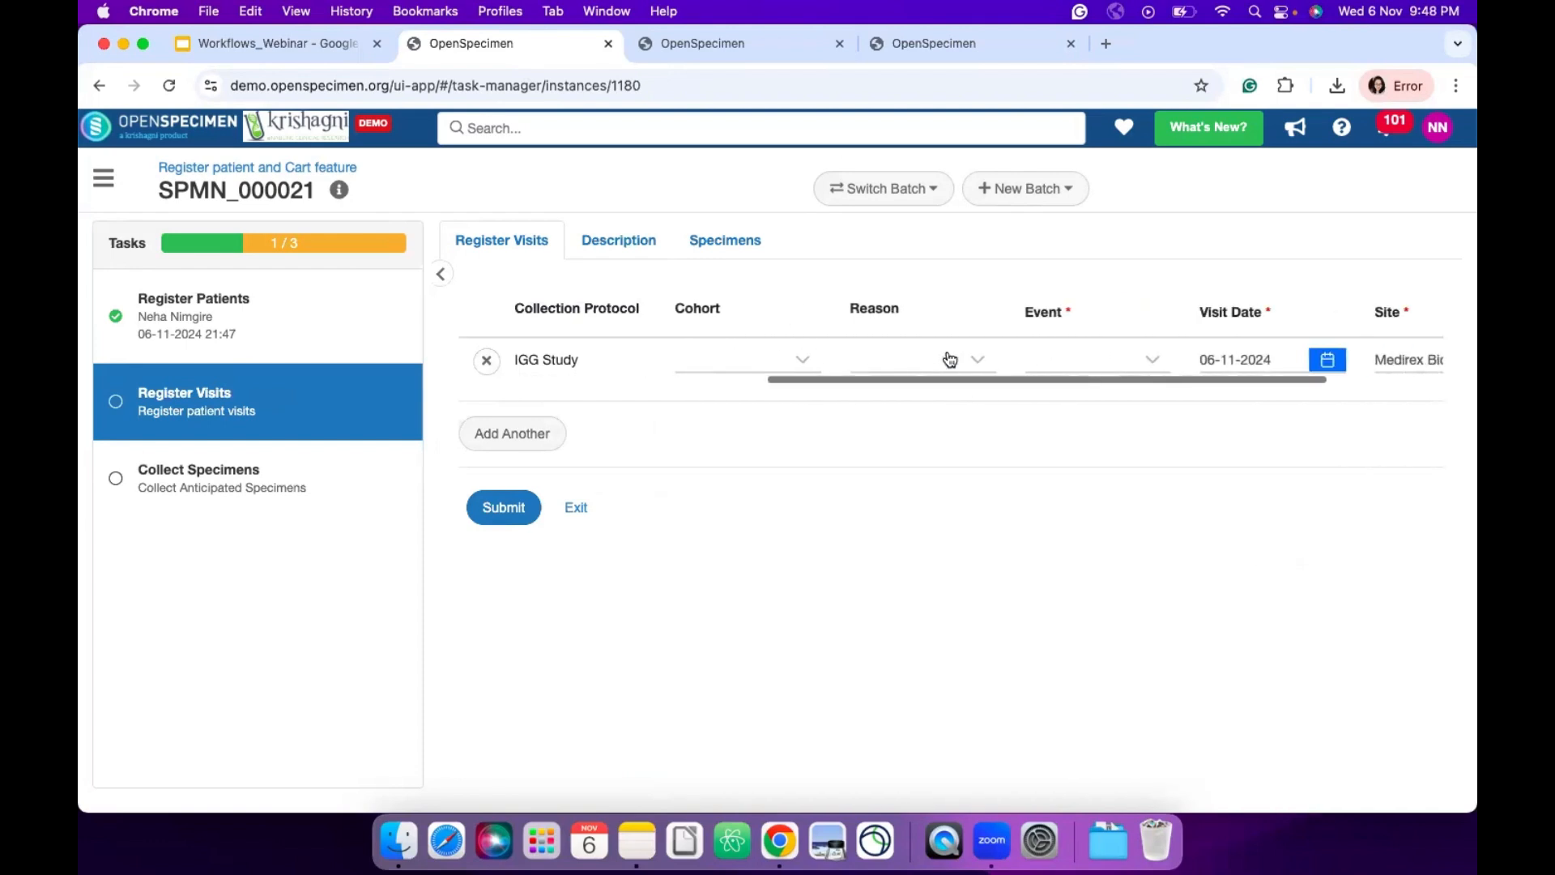
left_click(1085, 359)
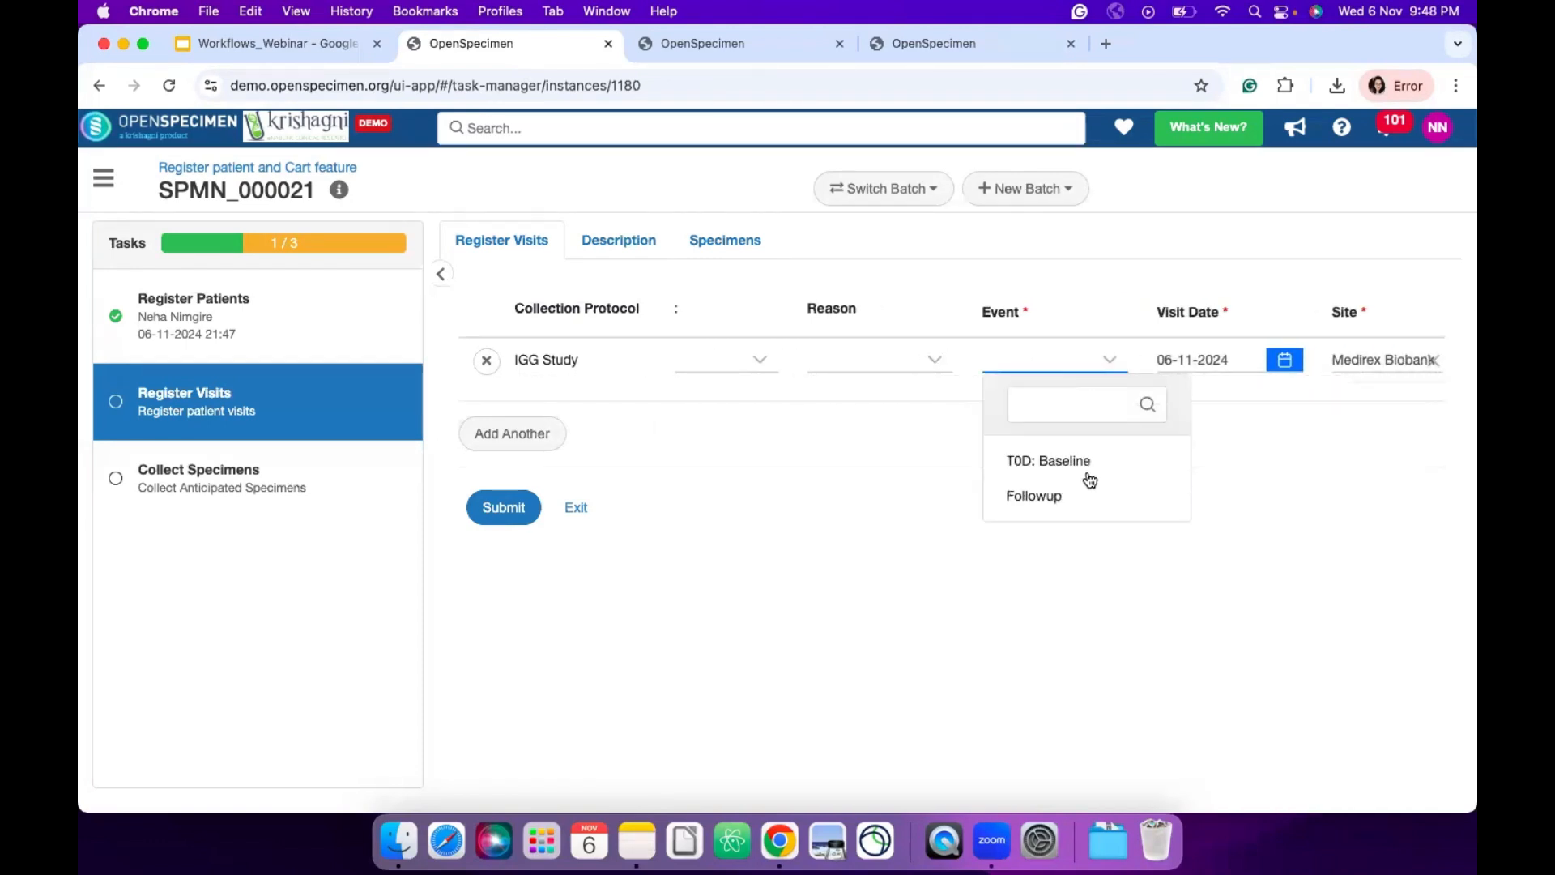
left_click(1064, 495)
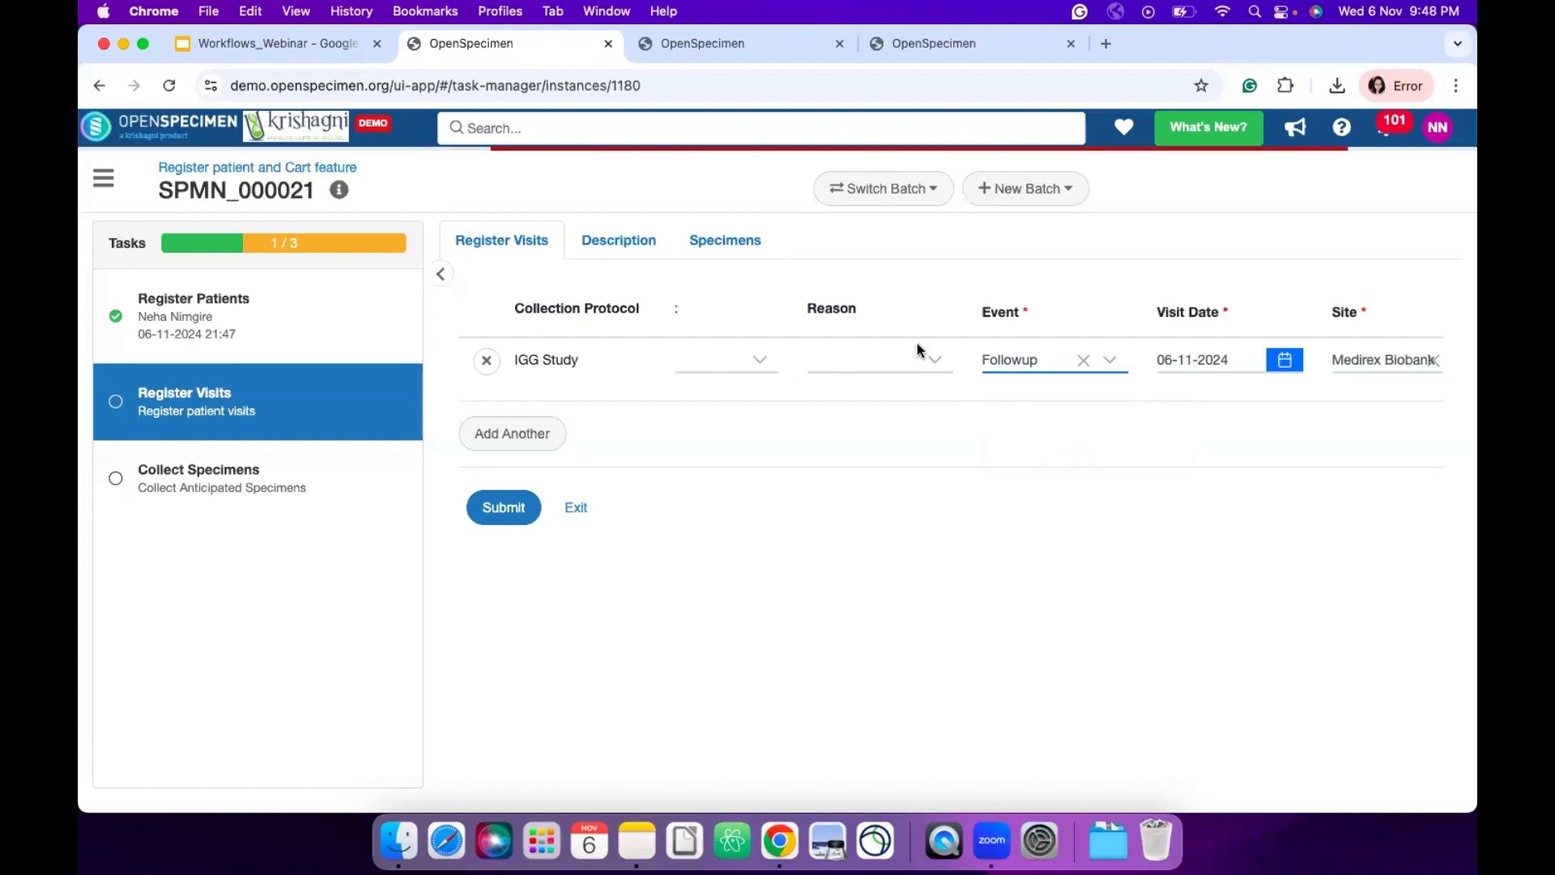
scroll(917, 342, "left", 5)
left_click(969, 363)
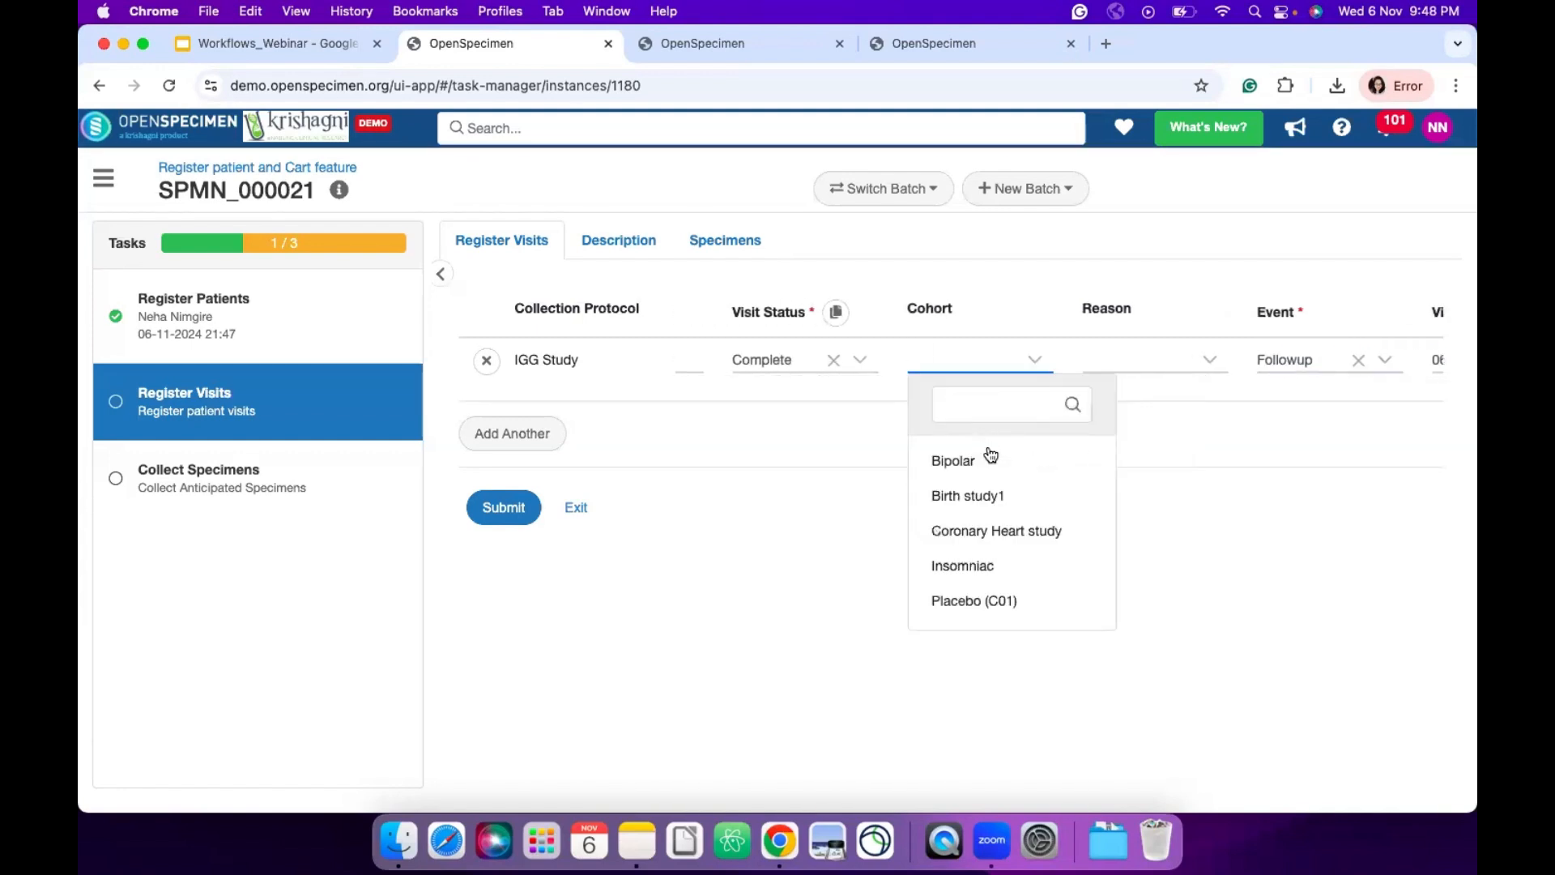
left_click(992, 461)
- Name the visit V6577657, check its remaining fields and submit the visit registration
scroll(867, 375, "left", 3)
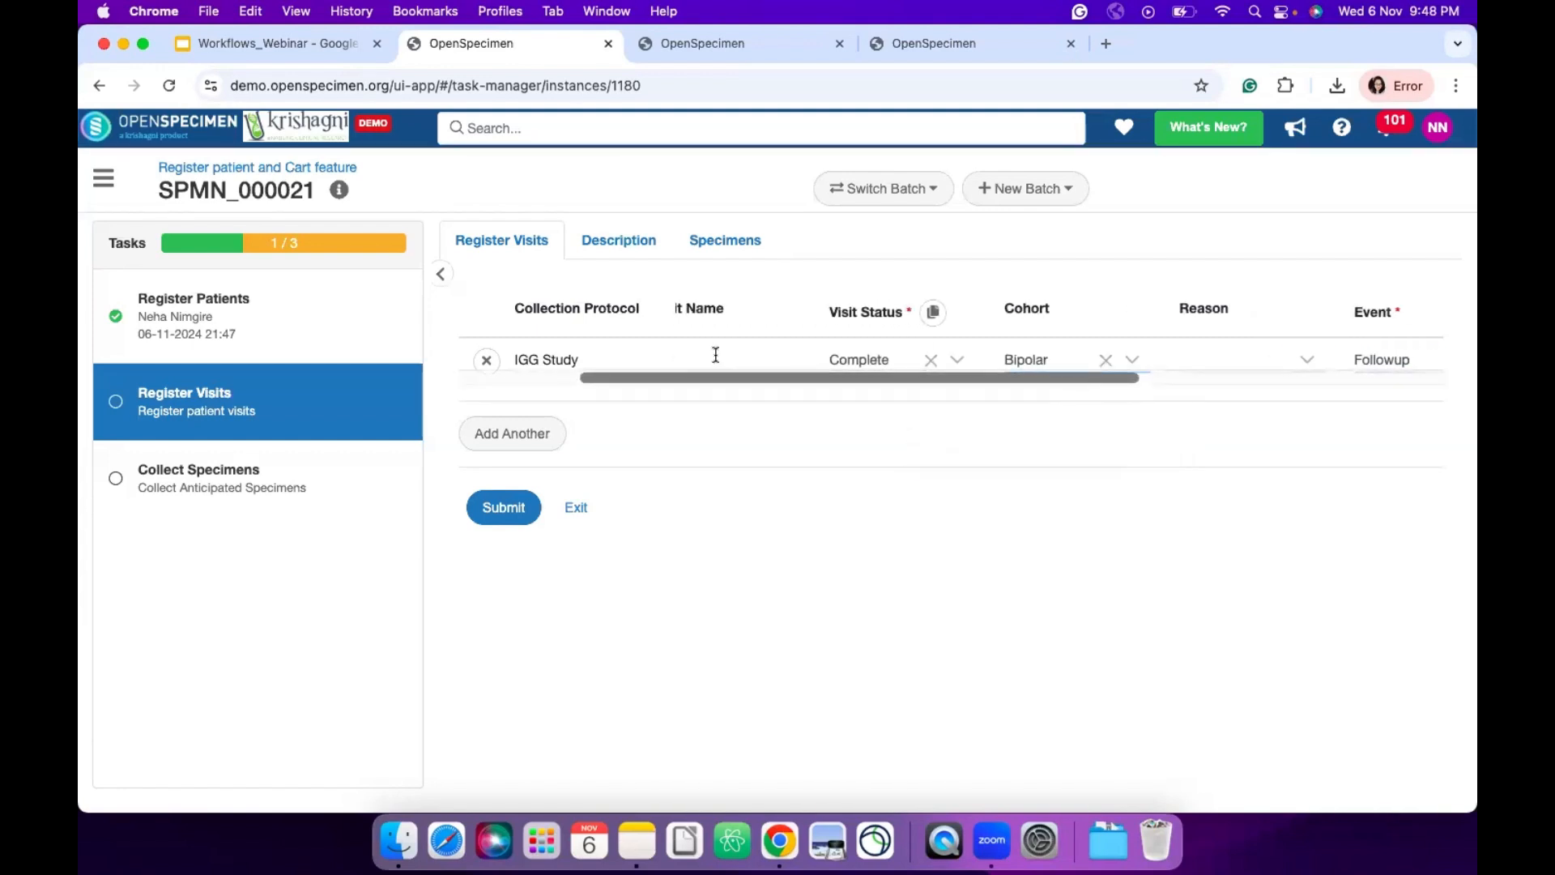
scroll(715, 355, "left", 2)
left_click(770, 362)
type("V6577657")
key("super+a")
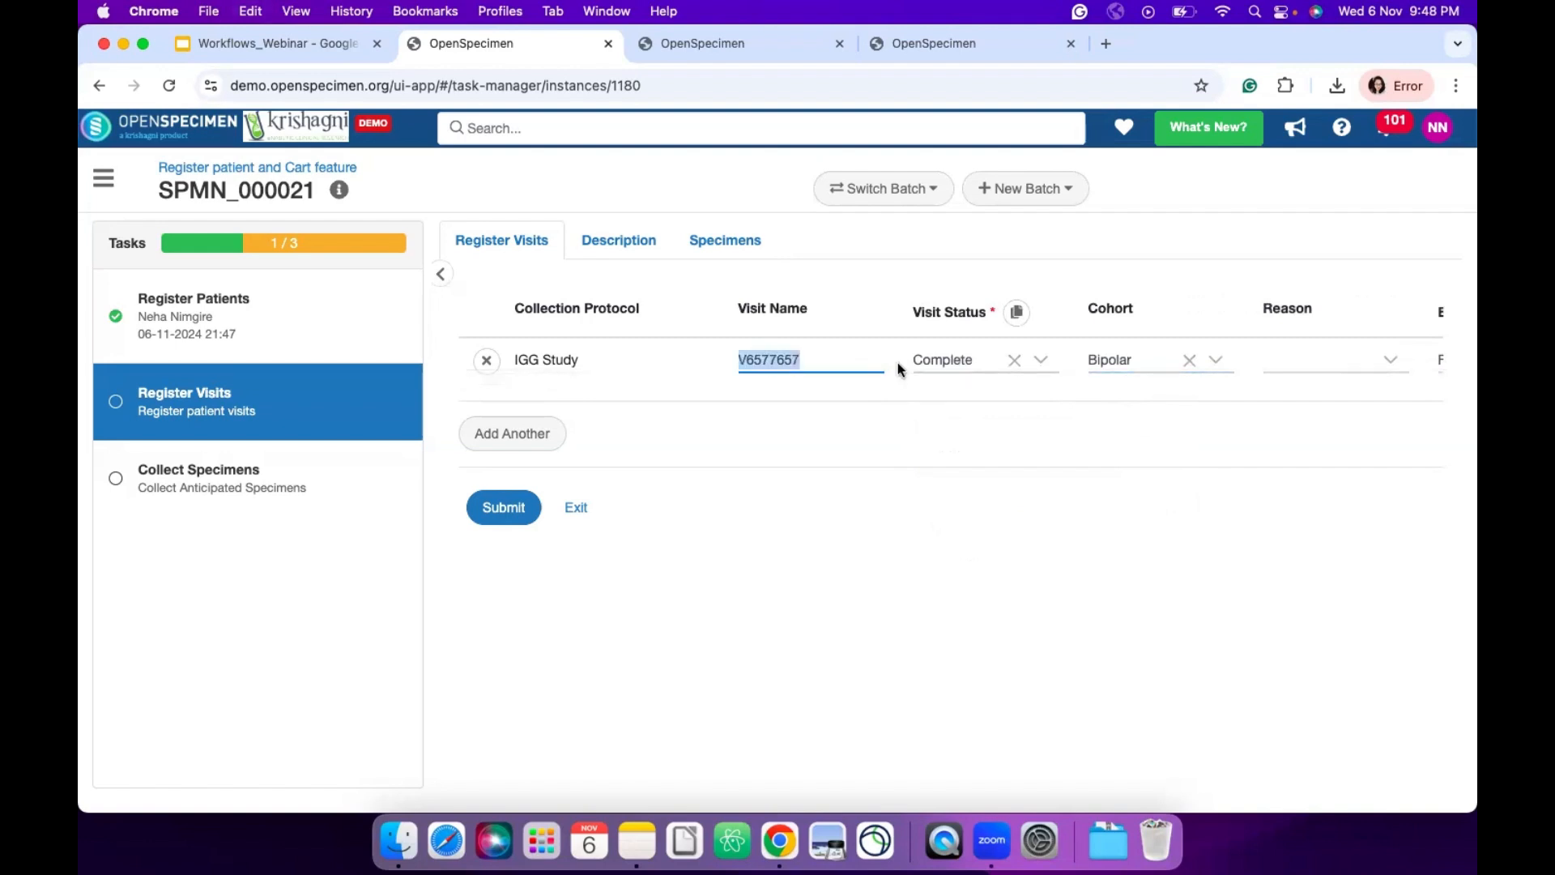
scroll(897, 362, "right", 5)
left_click(500, 522)
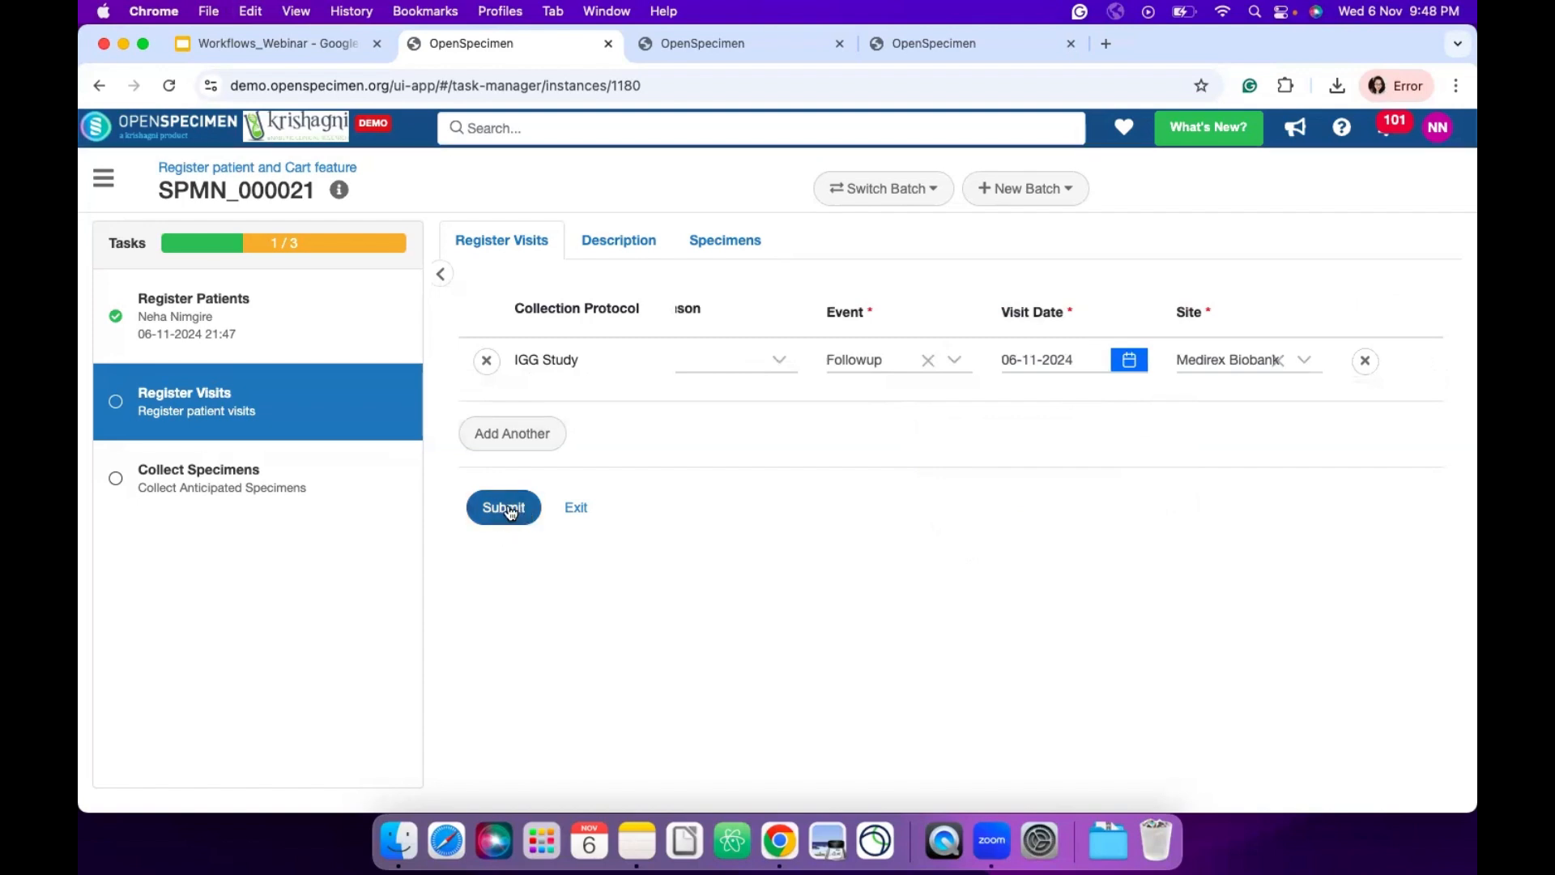
left_click(508, 509)
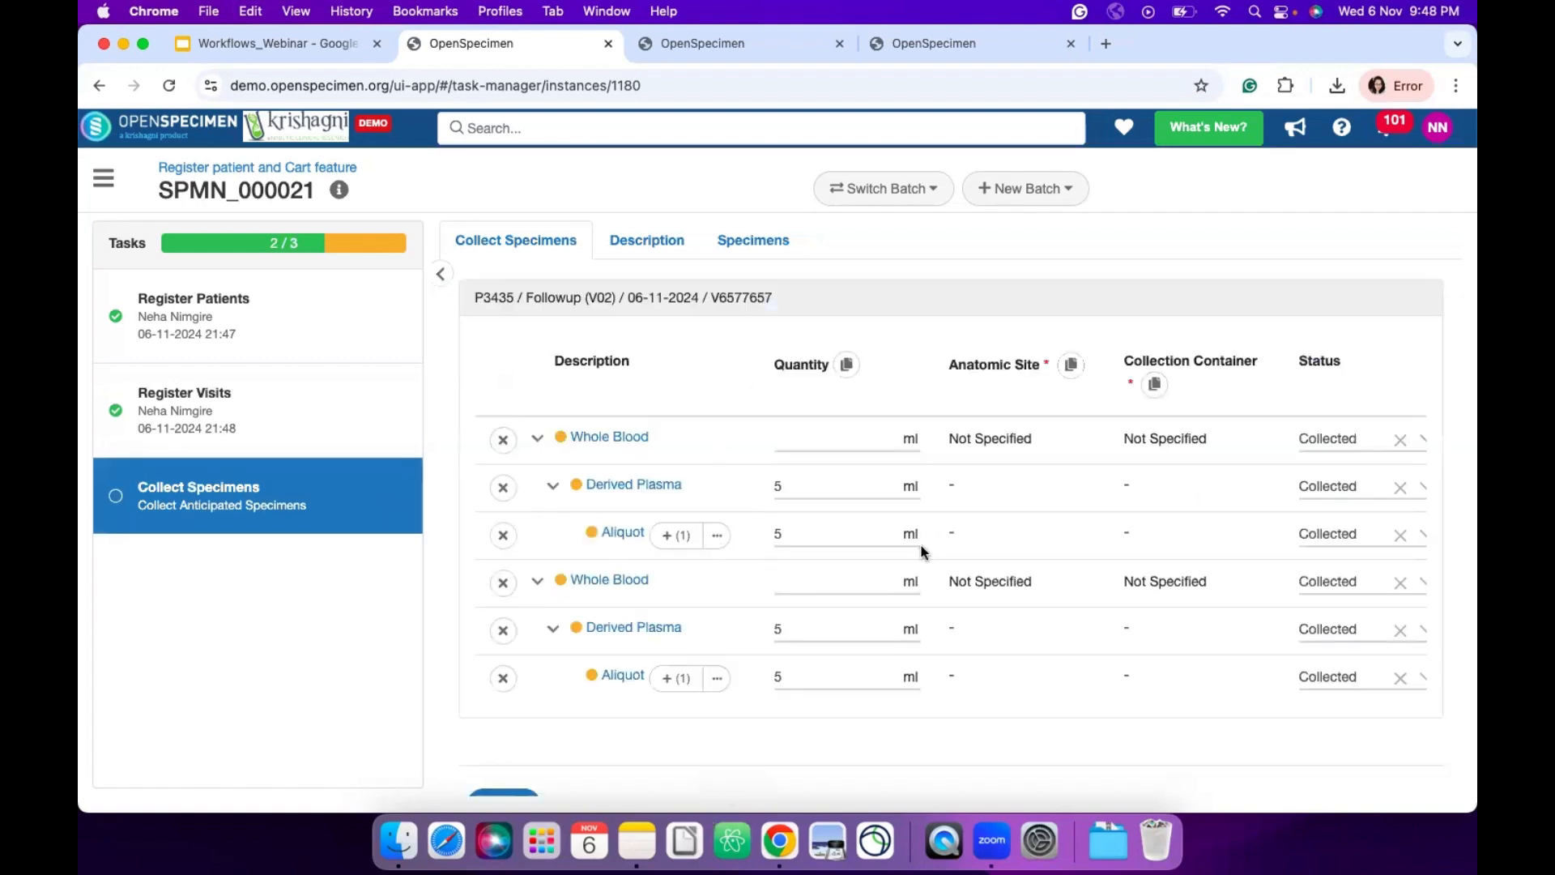
- Try to enter a quantity of 10 ml for both Whole Blood specimens in the collection form
scroll(921, 546, "right", 5)
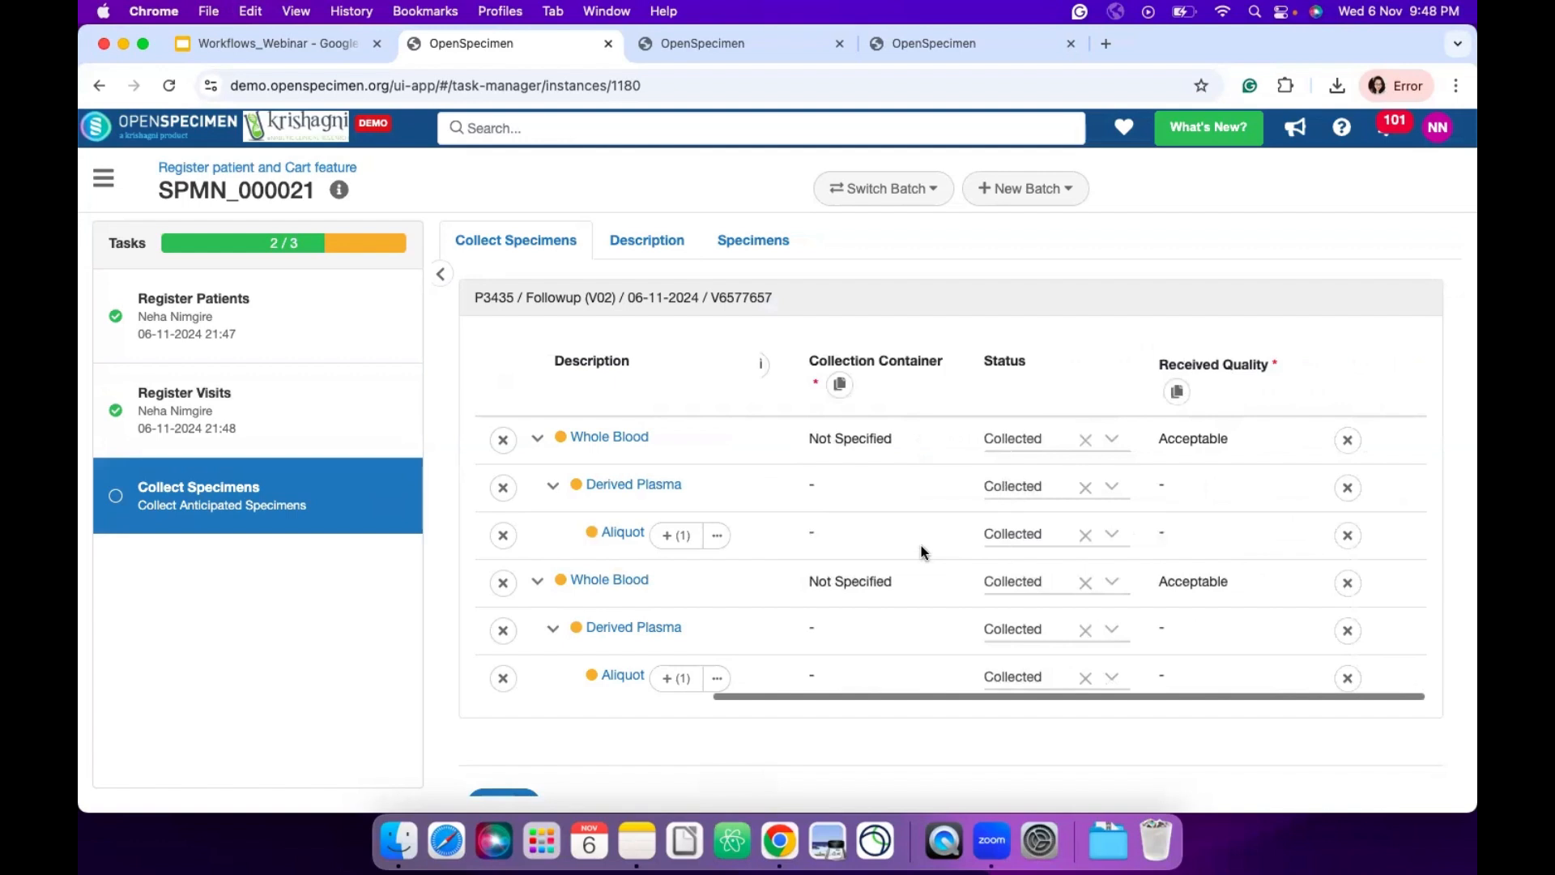
scroll(636, 585, "left", 5)
left_click(835, 386)
type("10")
left_click(799, 527)
type("10")
scroll(951, 502, "right", 4)
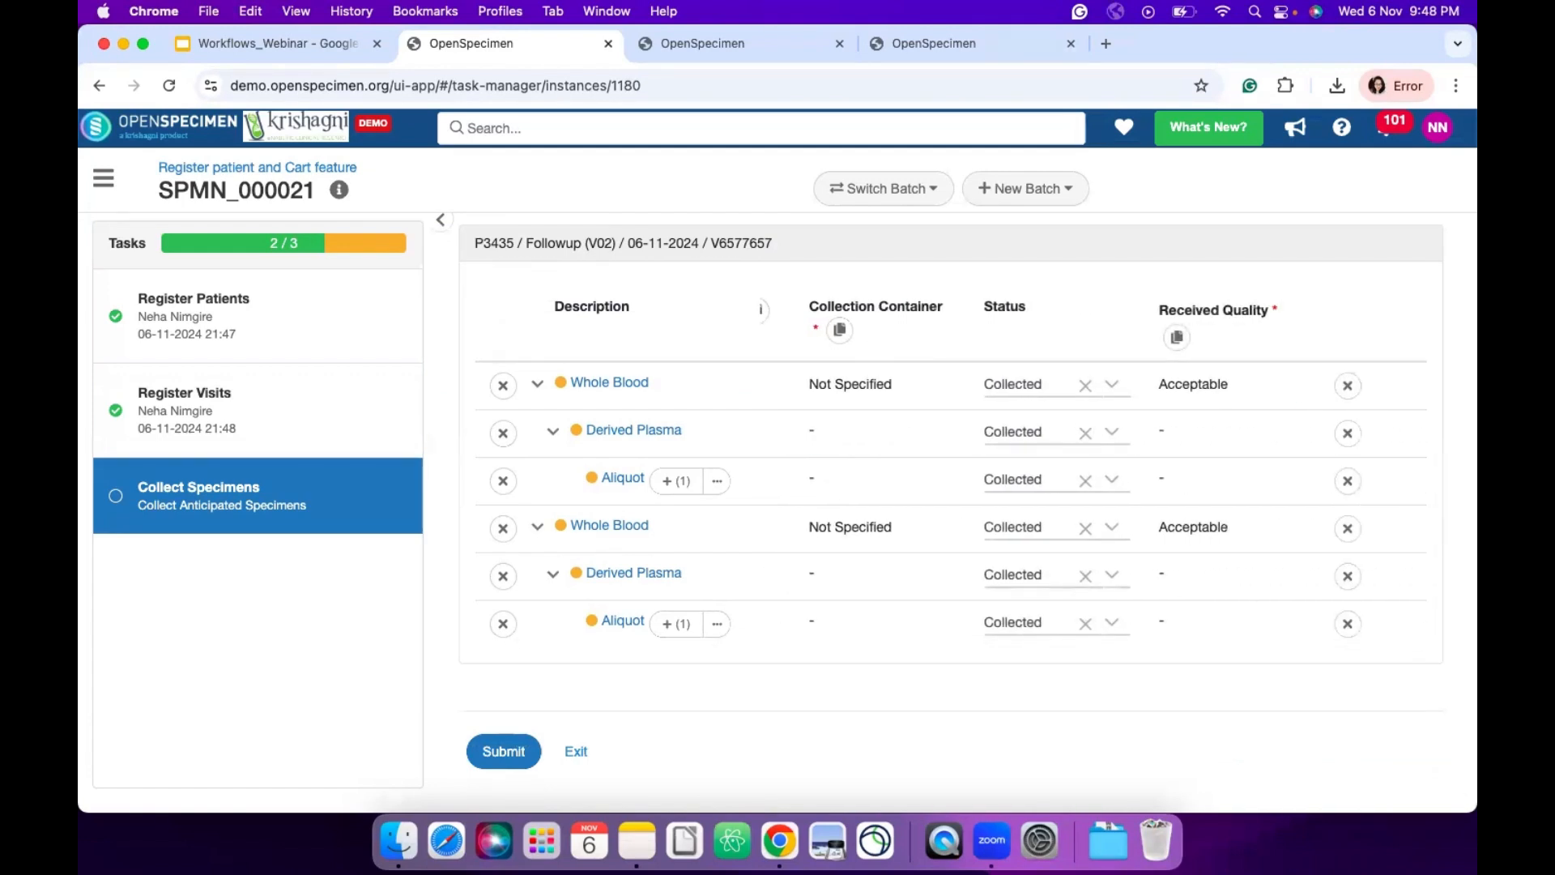
scroll(747, 644, "left", 15)
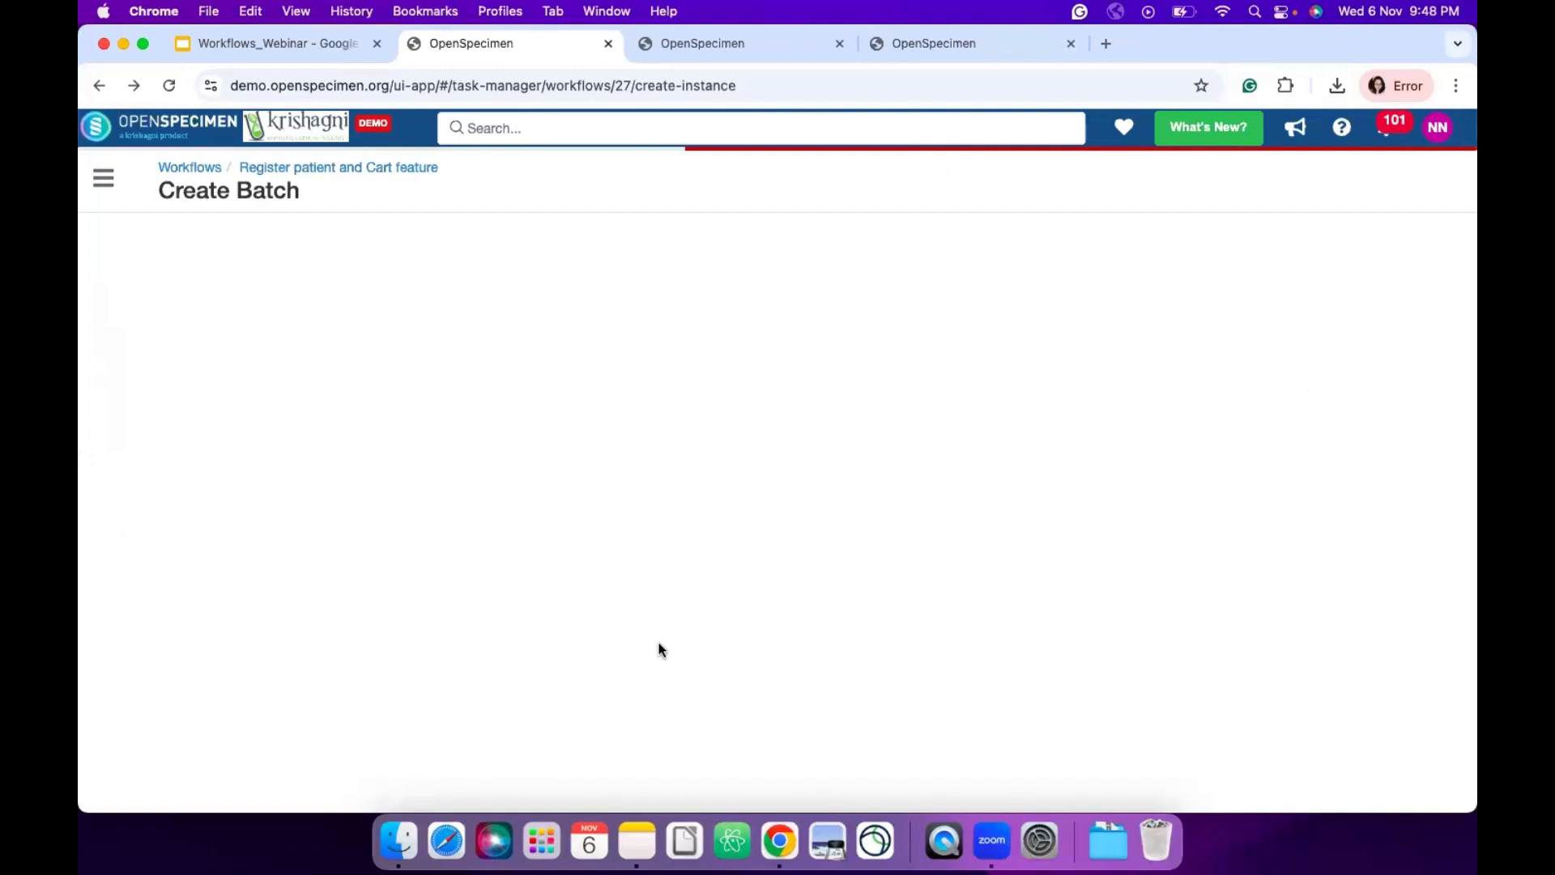
- Return to the workflow's batch list and reopen batch SPMN_000021 at its specimen collection task
left_click(334, 167)
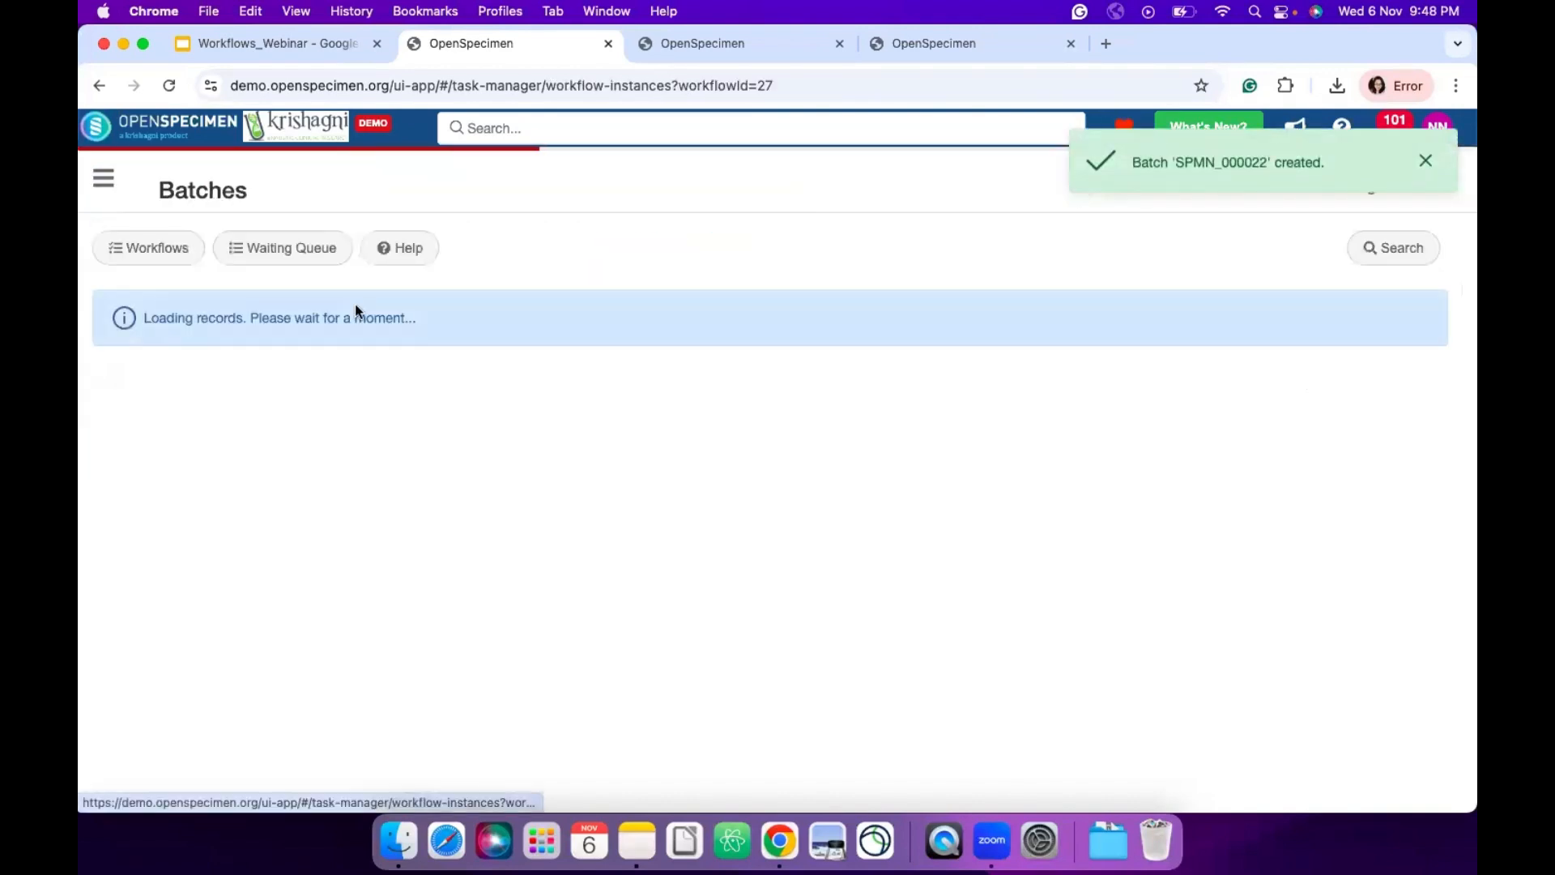
left_click(377, 333)
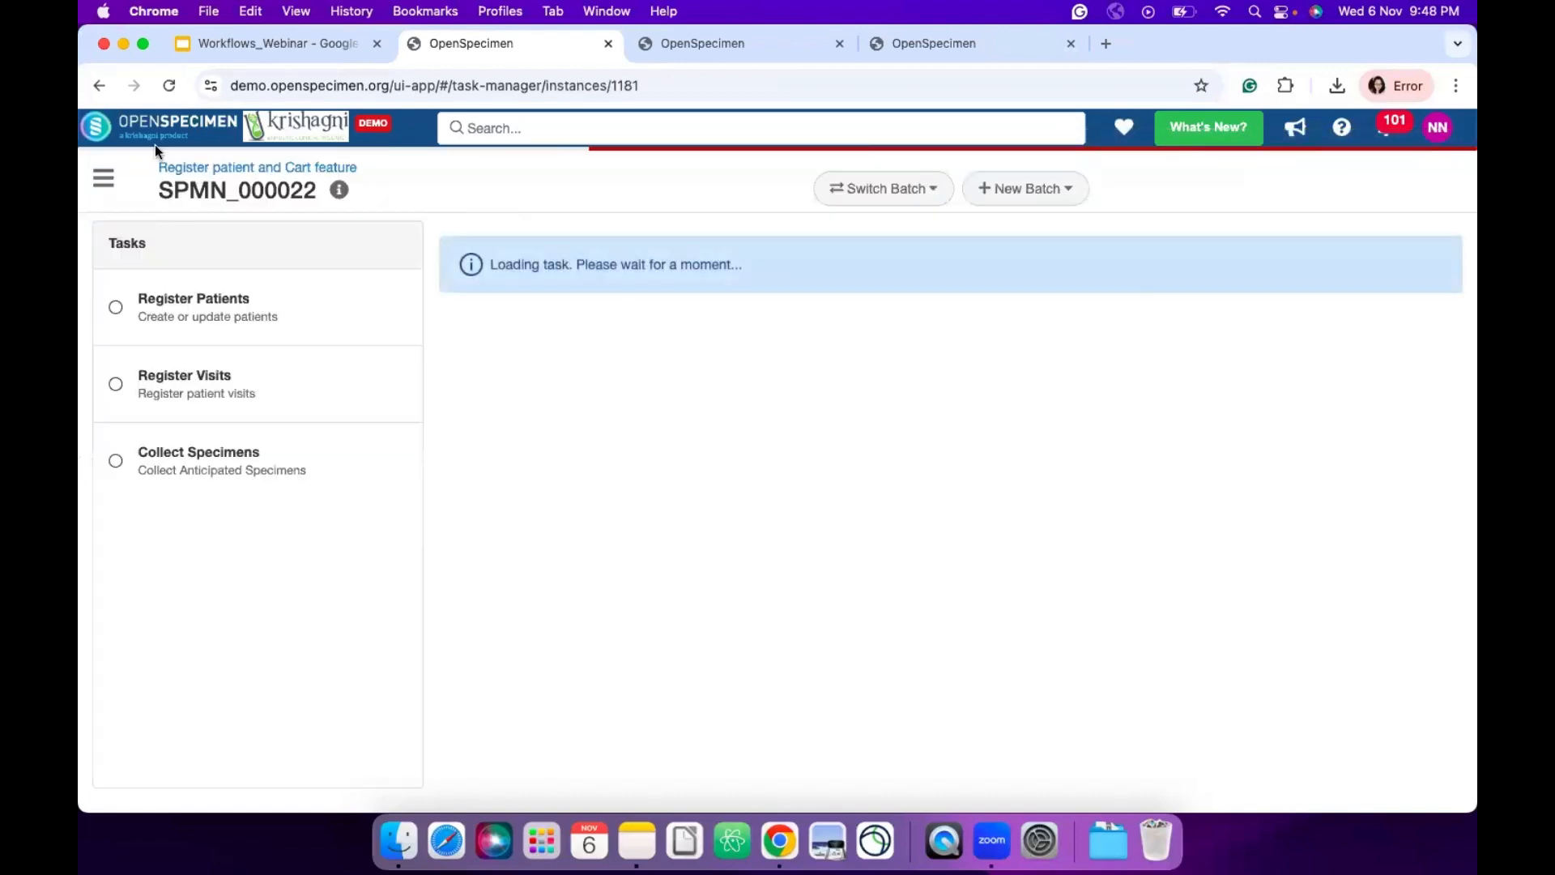
left_click(100, 85)
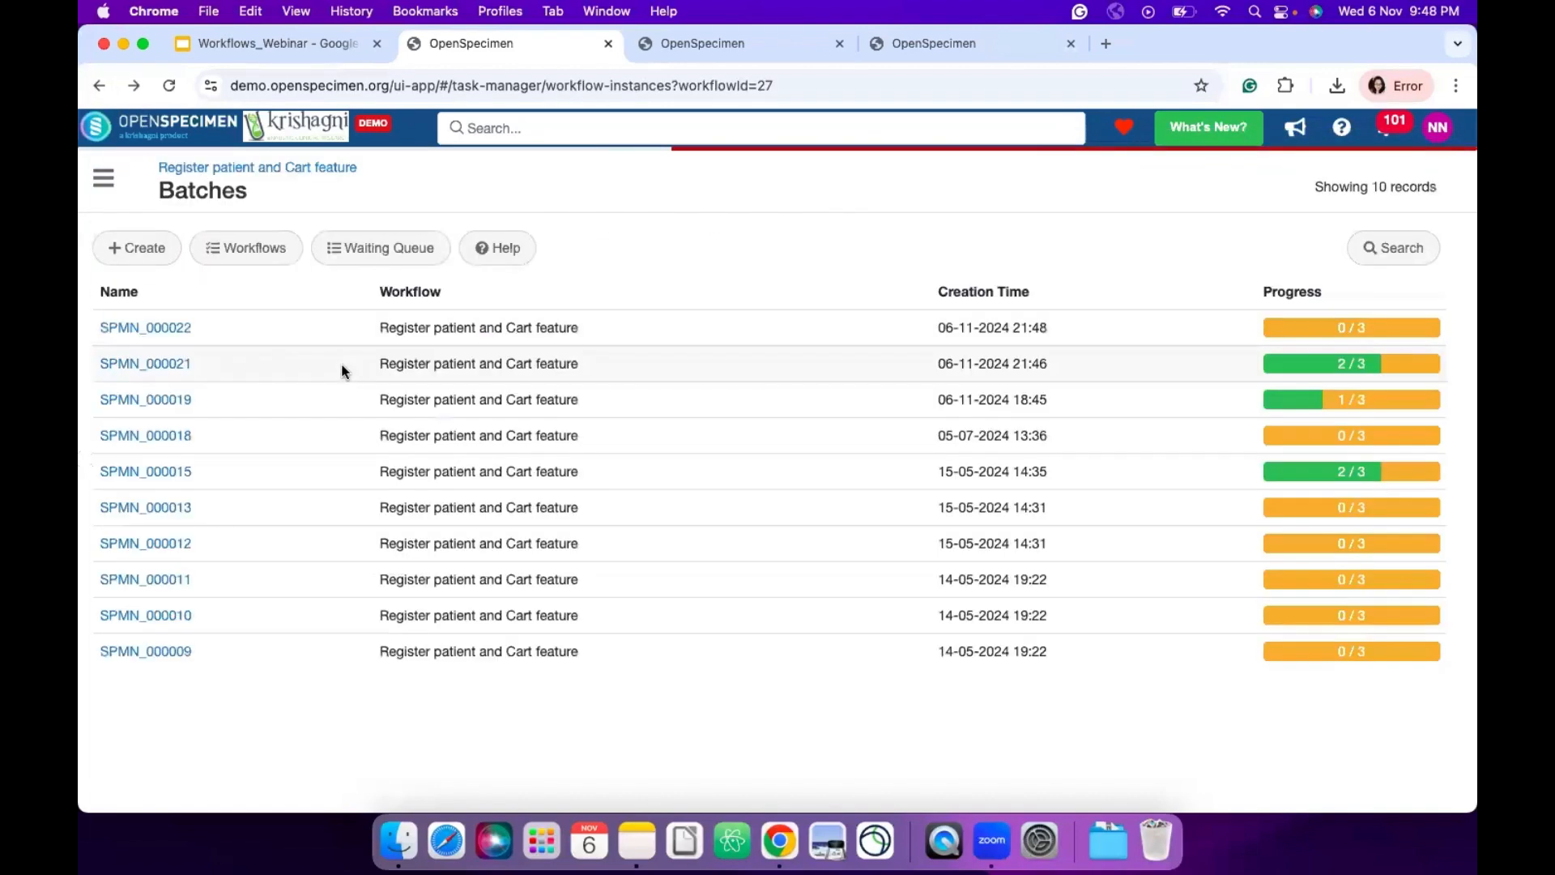
left_click(342, 372)
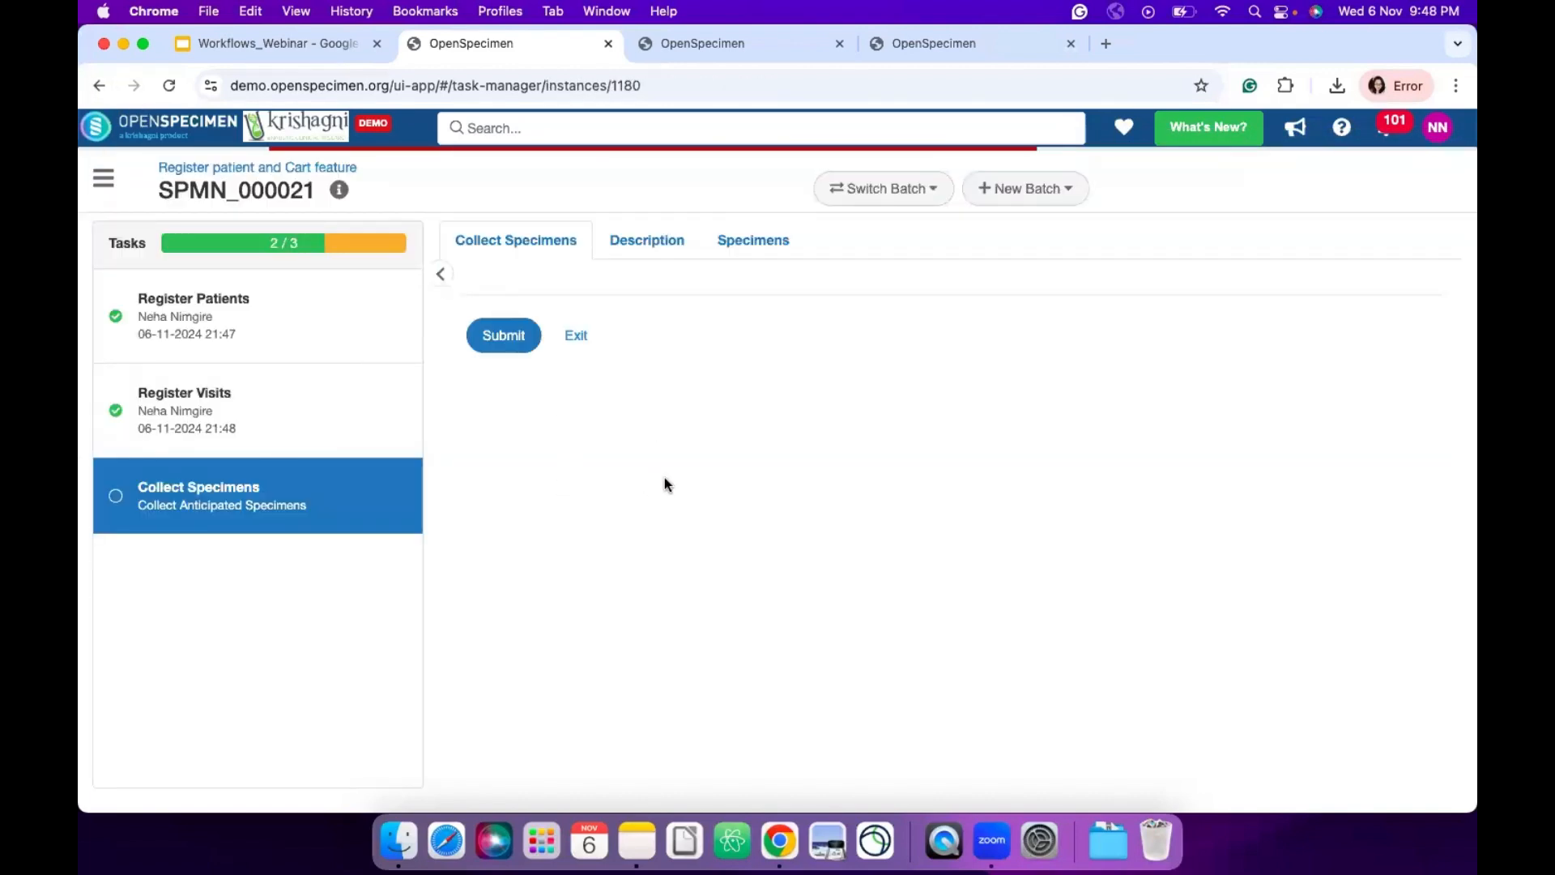
- Set both Whole Blood specimens' quantities to 10 ml and submit the specimen collection
left_click(822, 443)
type("10")
left_click(805, 576)
type("10")
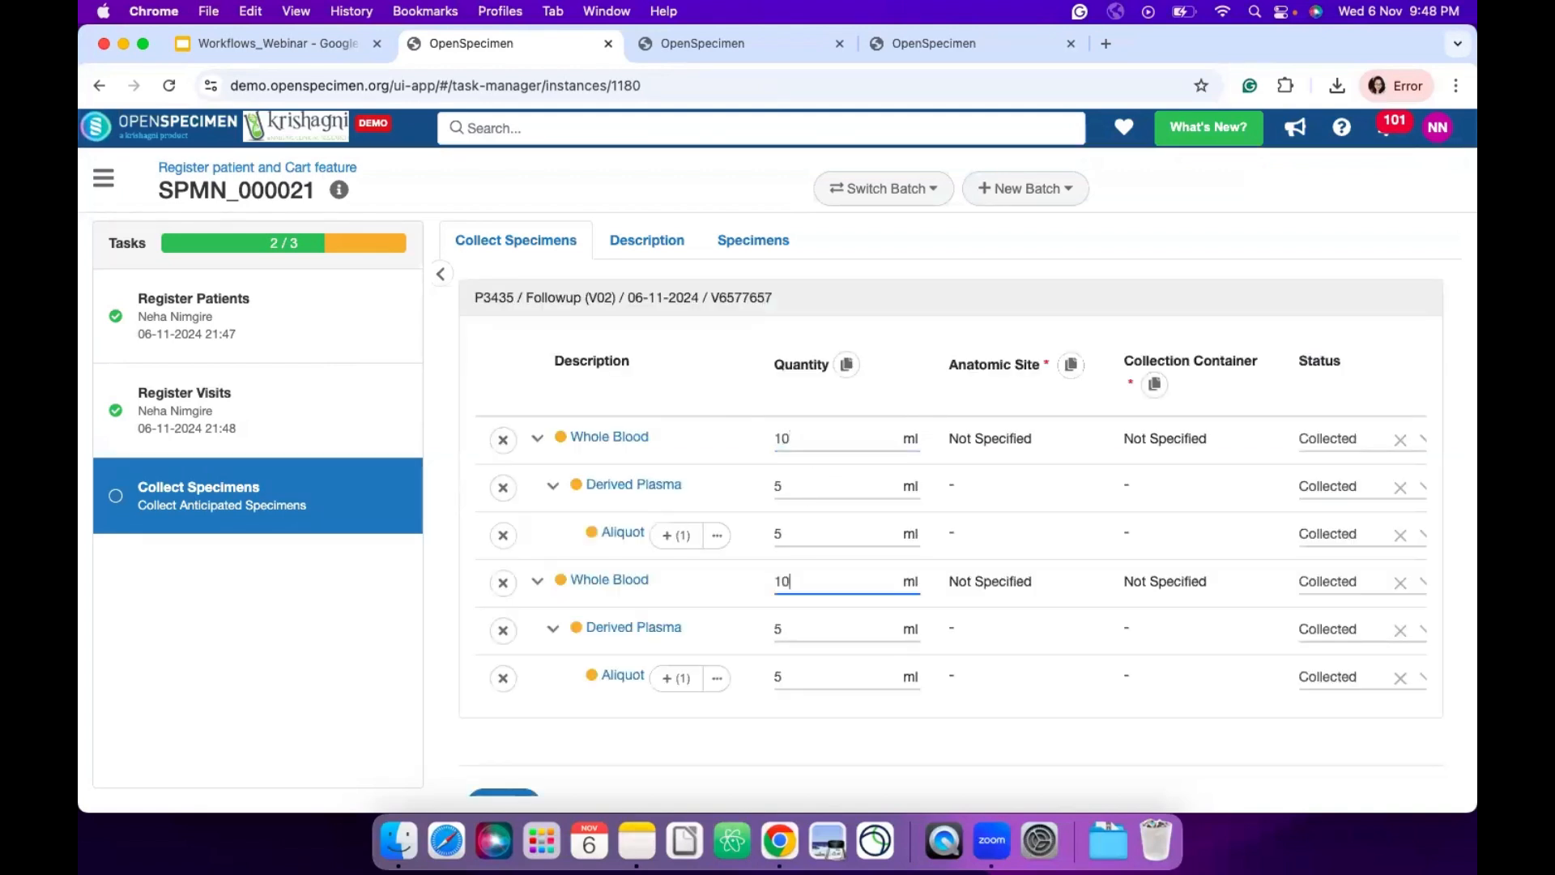
scroll(531, 750, "down", 1)
left_click(512, 750)
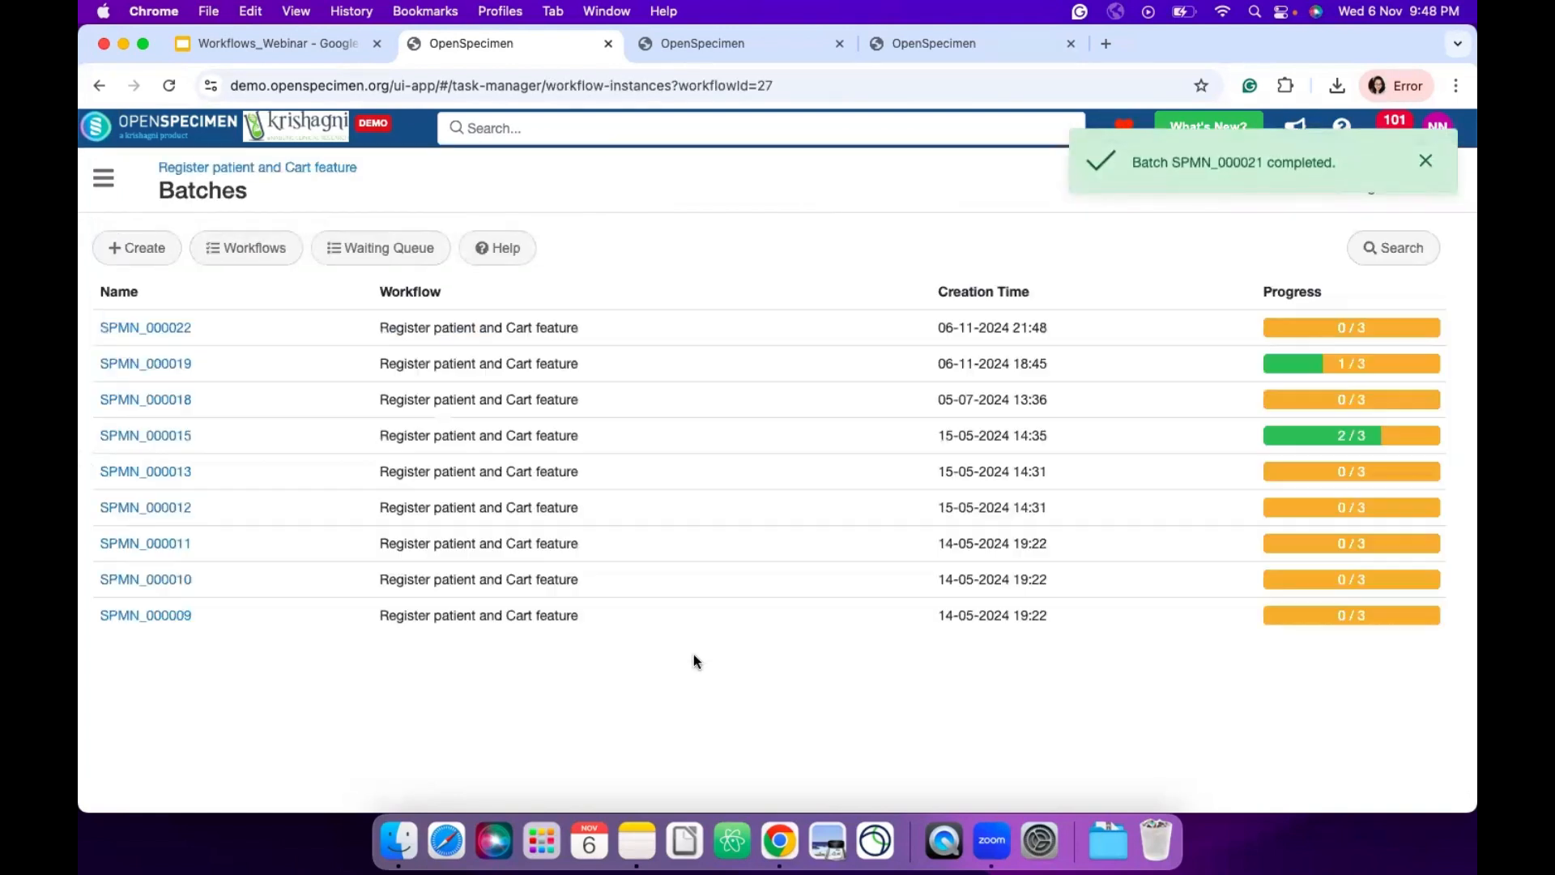
- Refresh the participant's overview and the Workflow Cart to check the new Followup visit and the collected specimens
left_click(737, 48)
key("super+r")
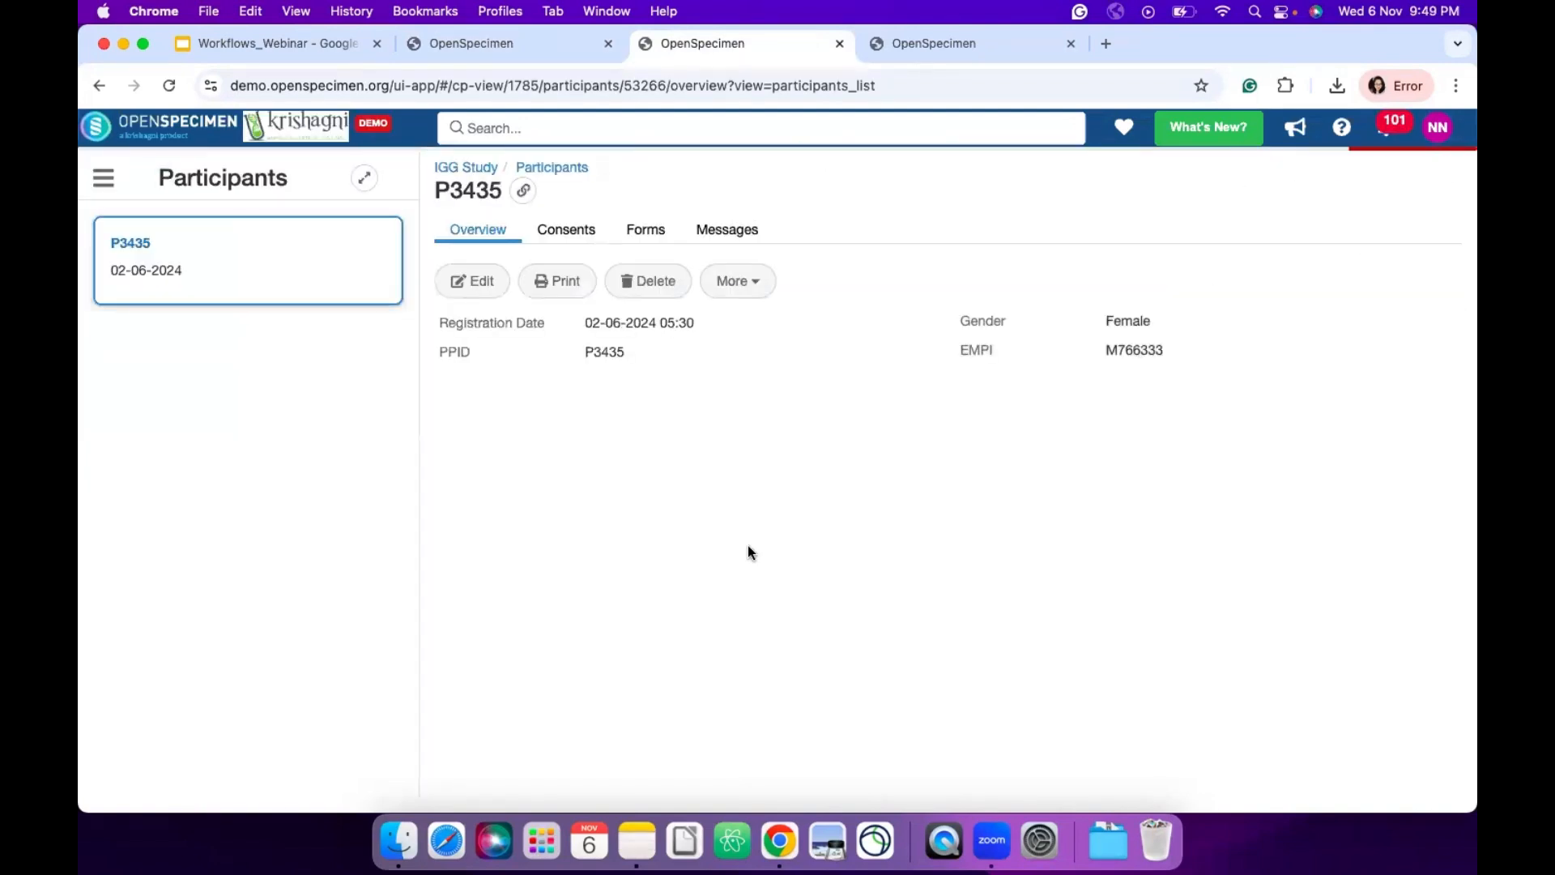
scroll(750, 551, "down", 3)
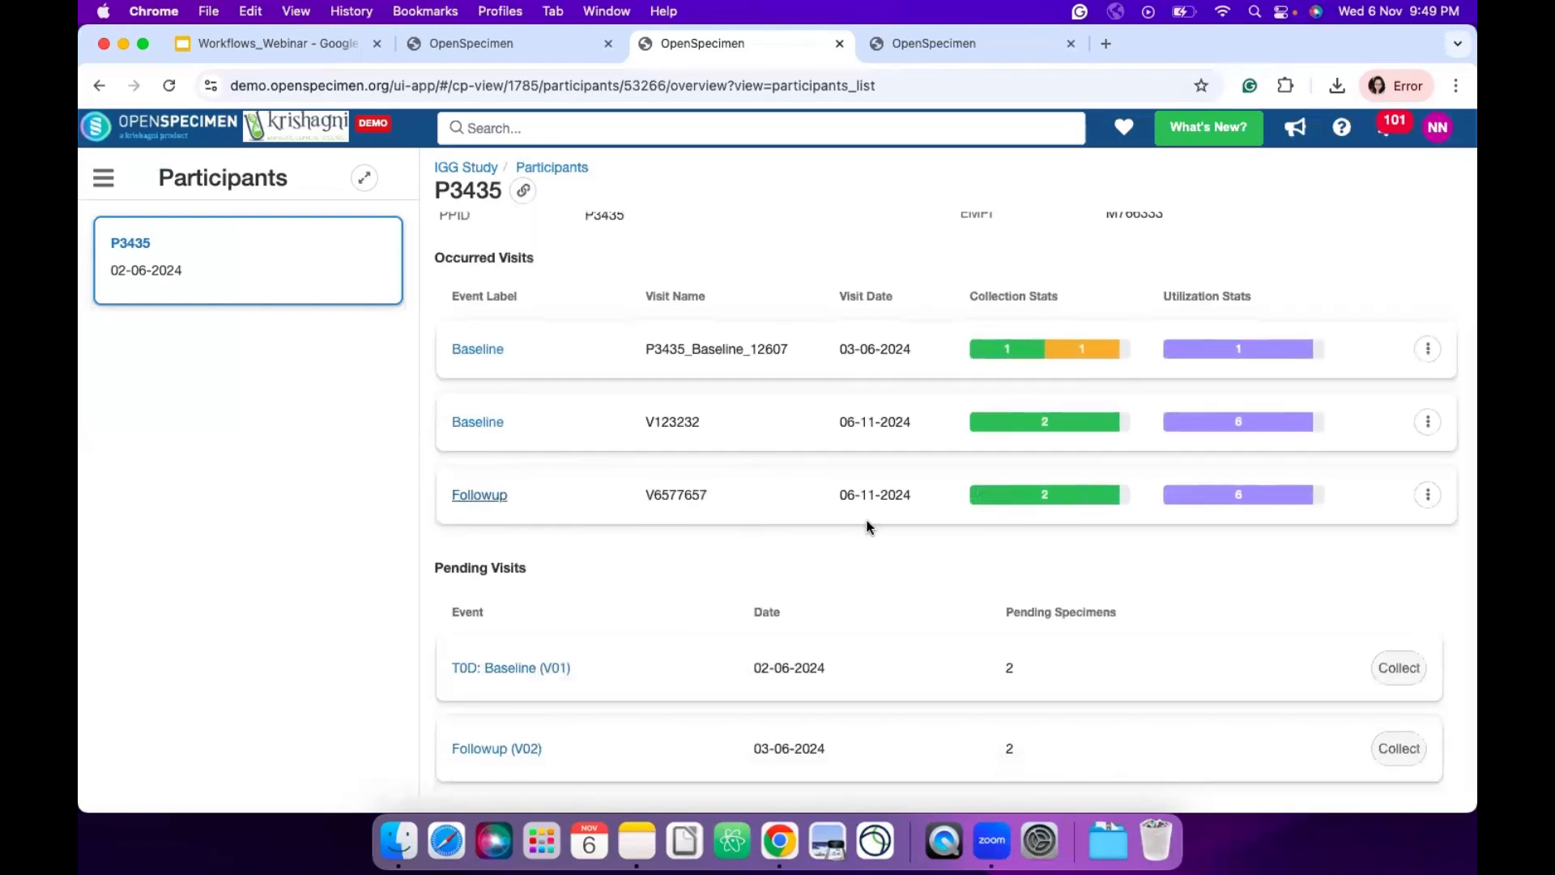
left_click(989, 44)
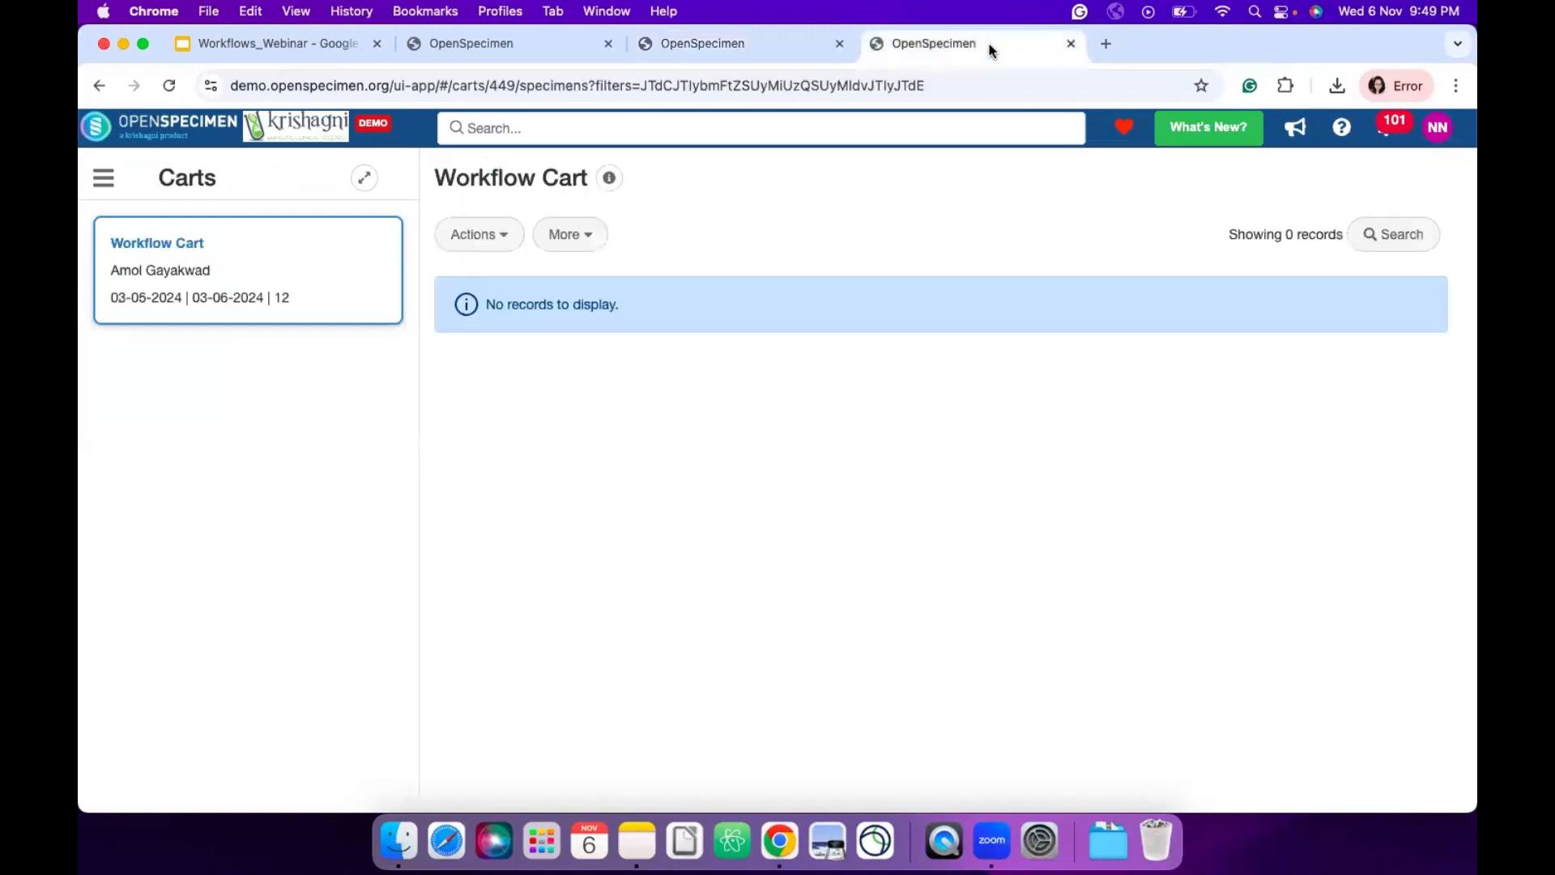
key("super+r")
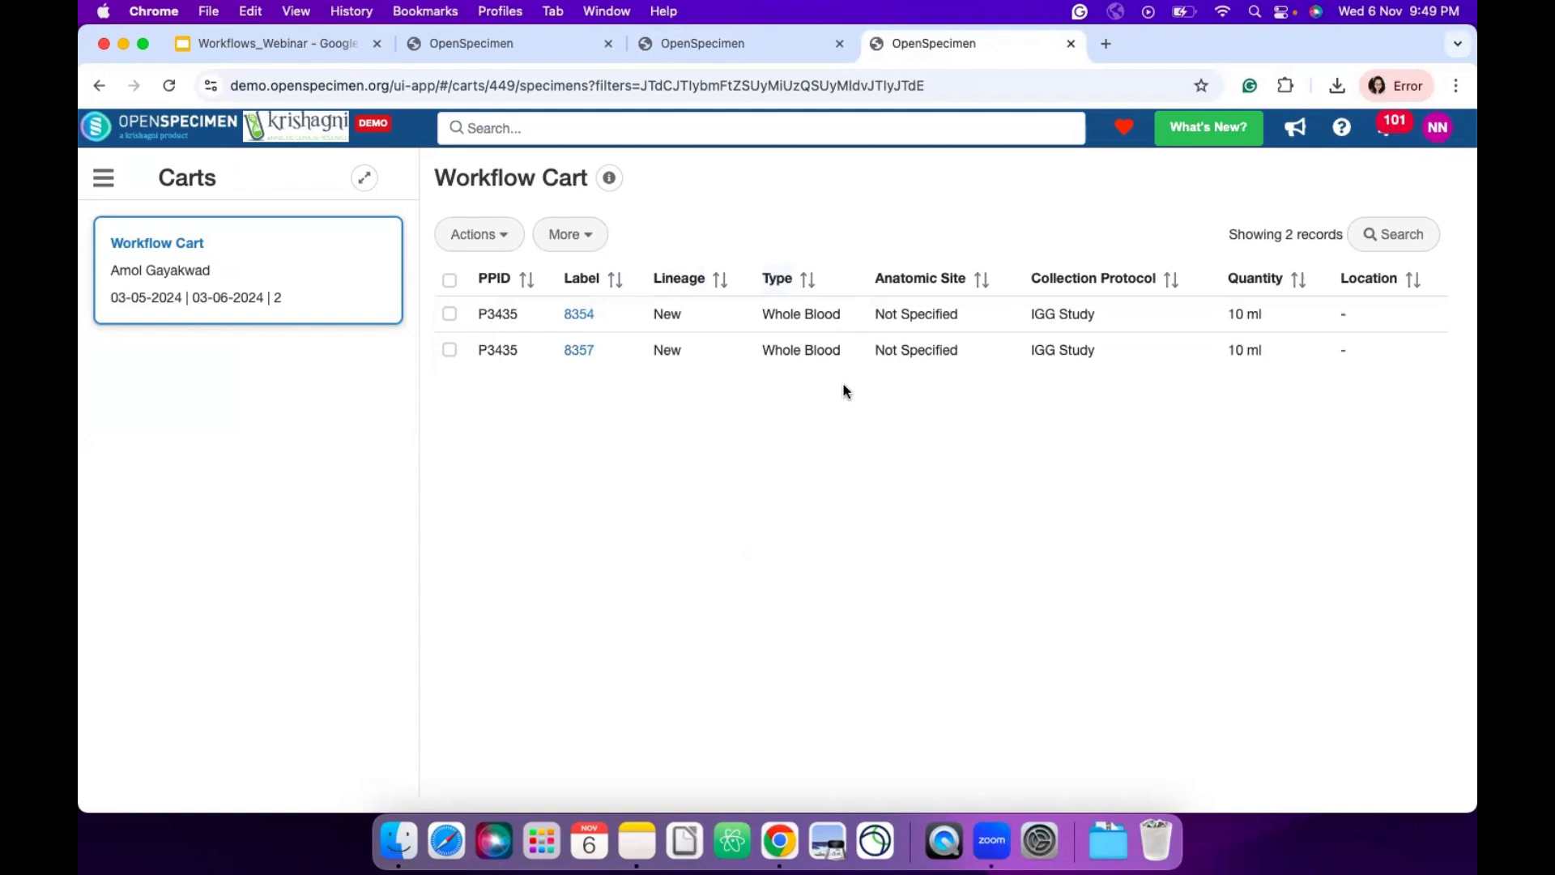
- Switch to the webinar presentation and advance to the Plasma Processing Workflow slide
left_click(512, 42)
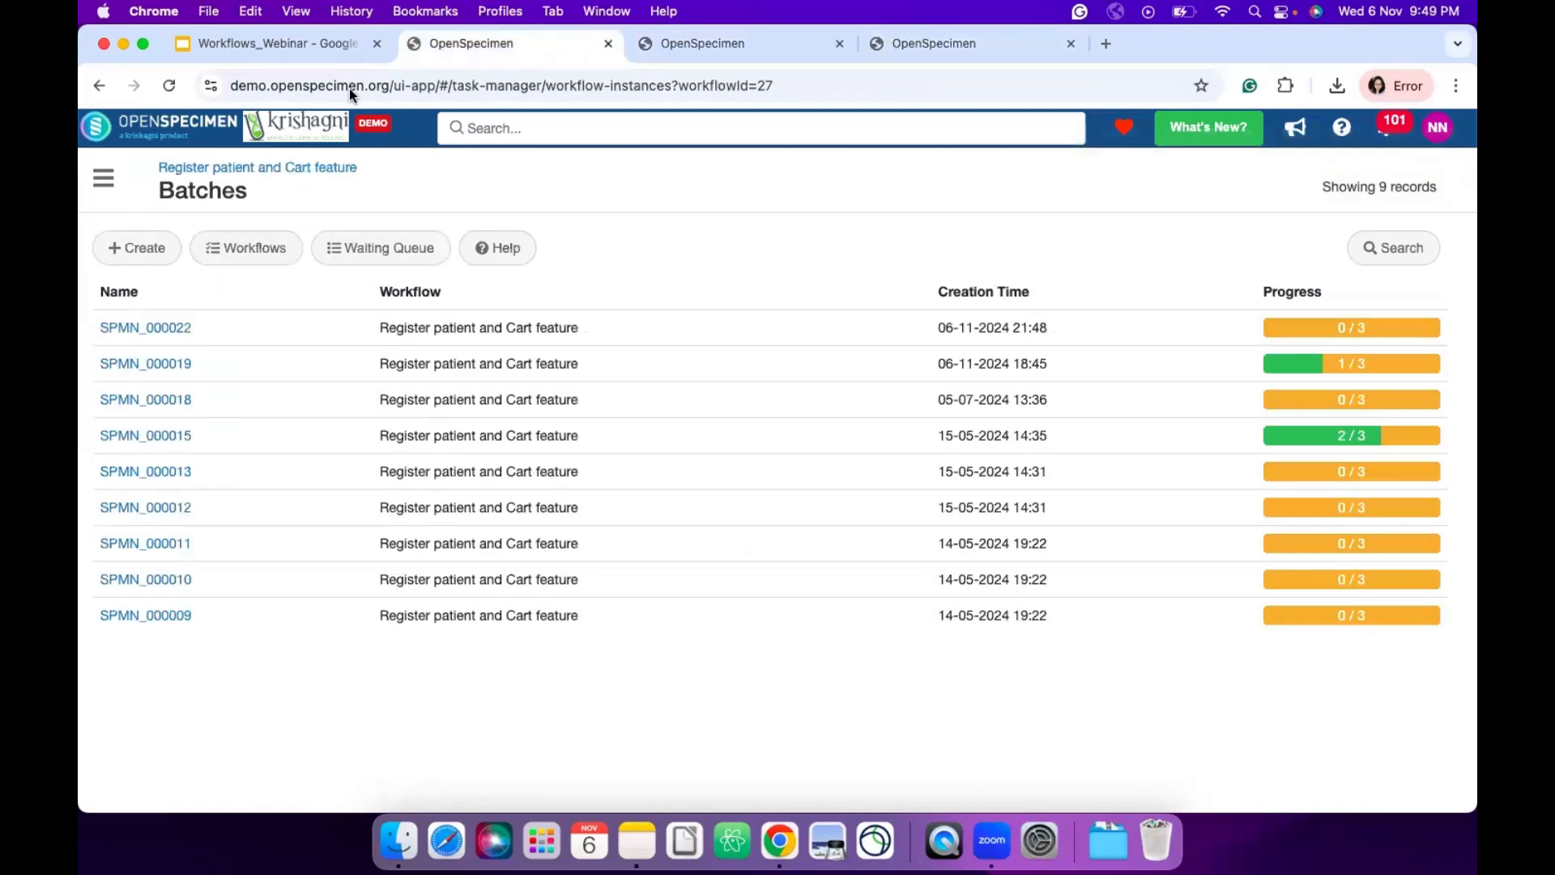
left_click(337, 44)
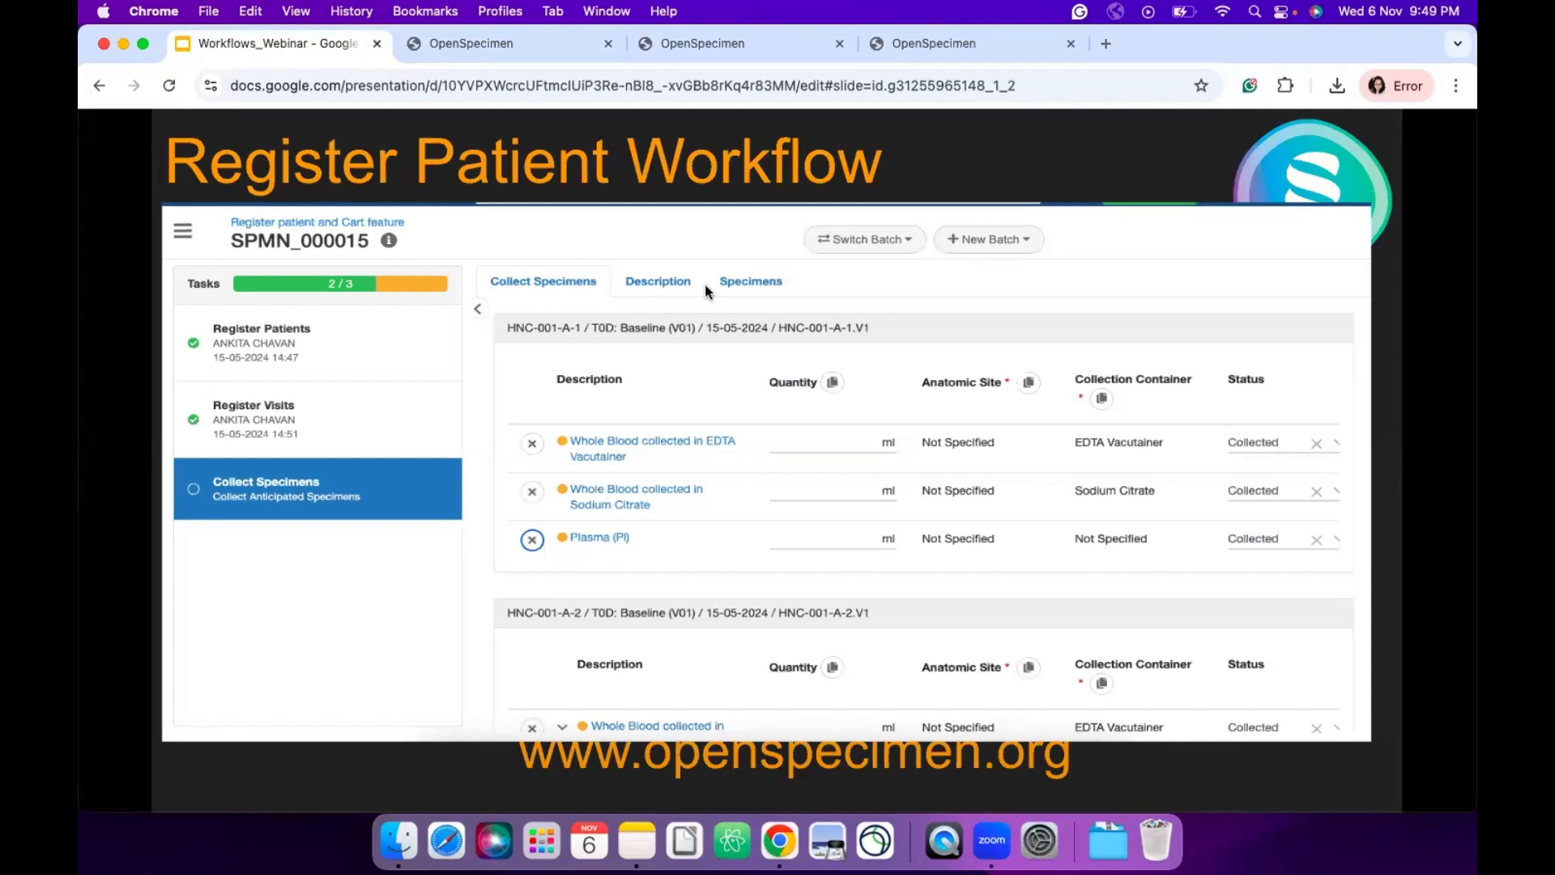
key("Down")
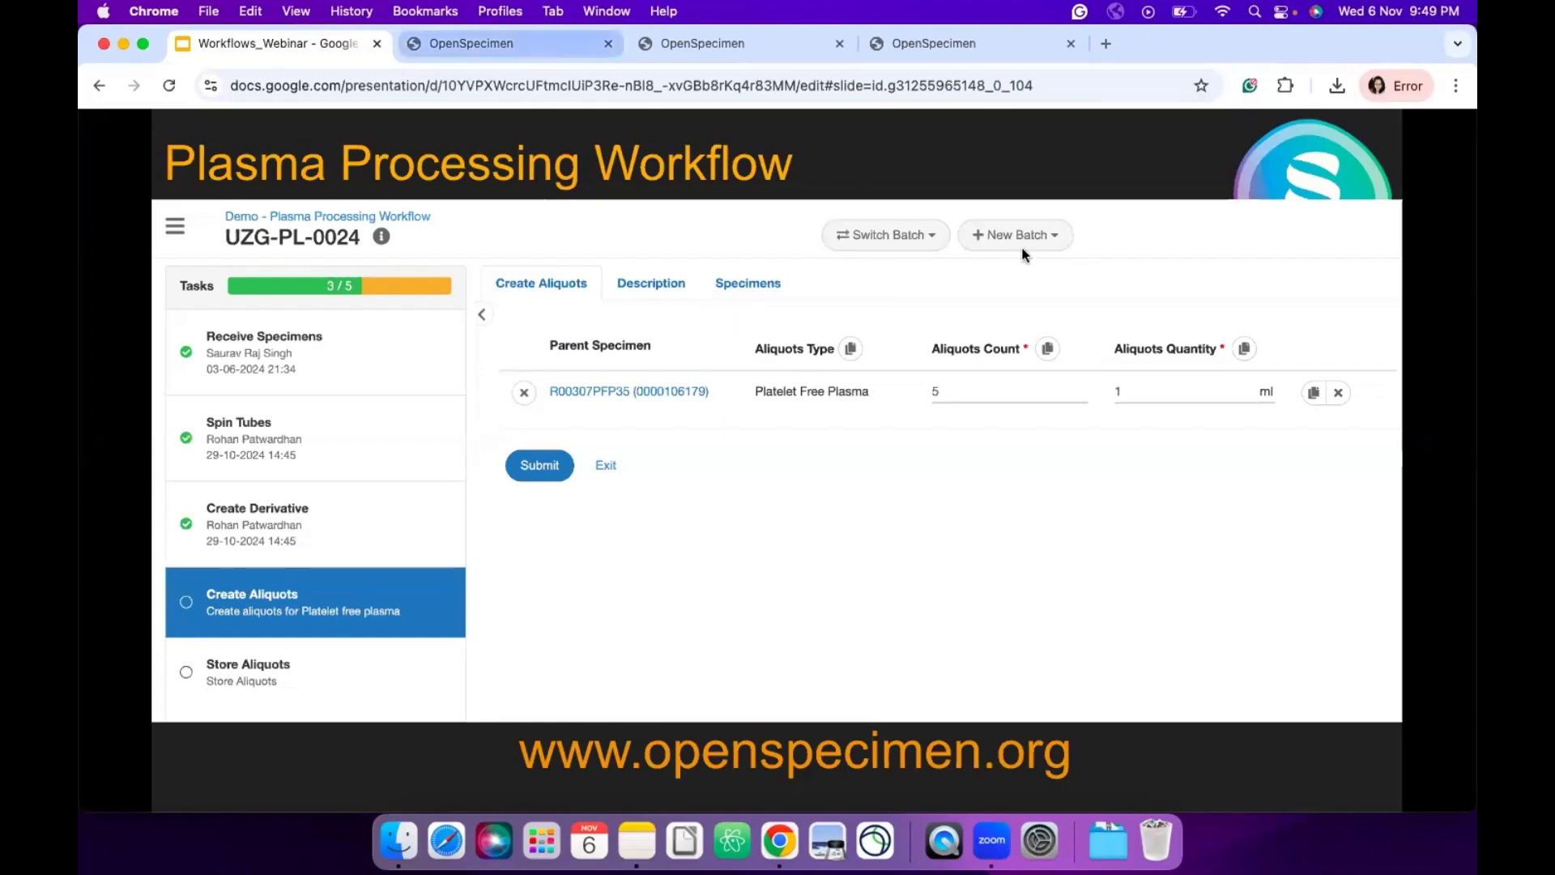
- Return to OpenSpecimen and open the Collect Blood-FU visit favourite
left_click(538, 51)
left_click(1132, 126)
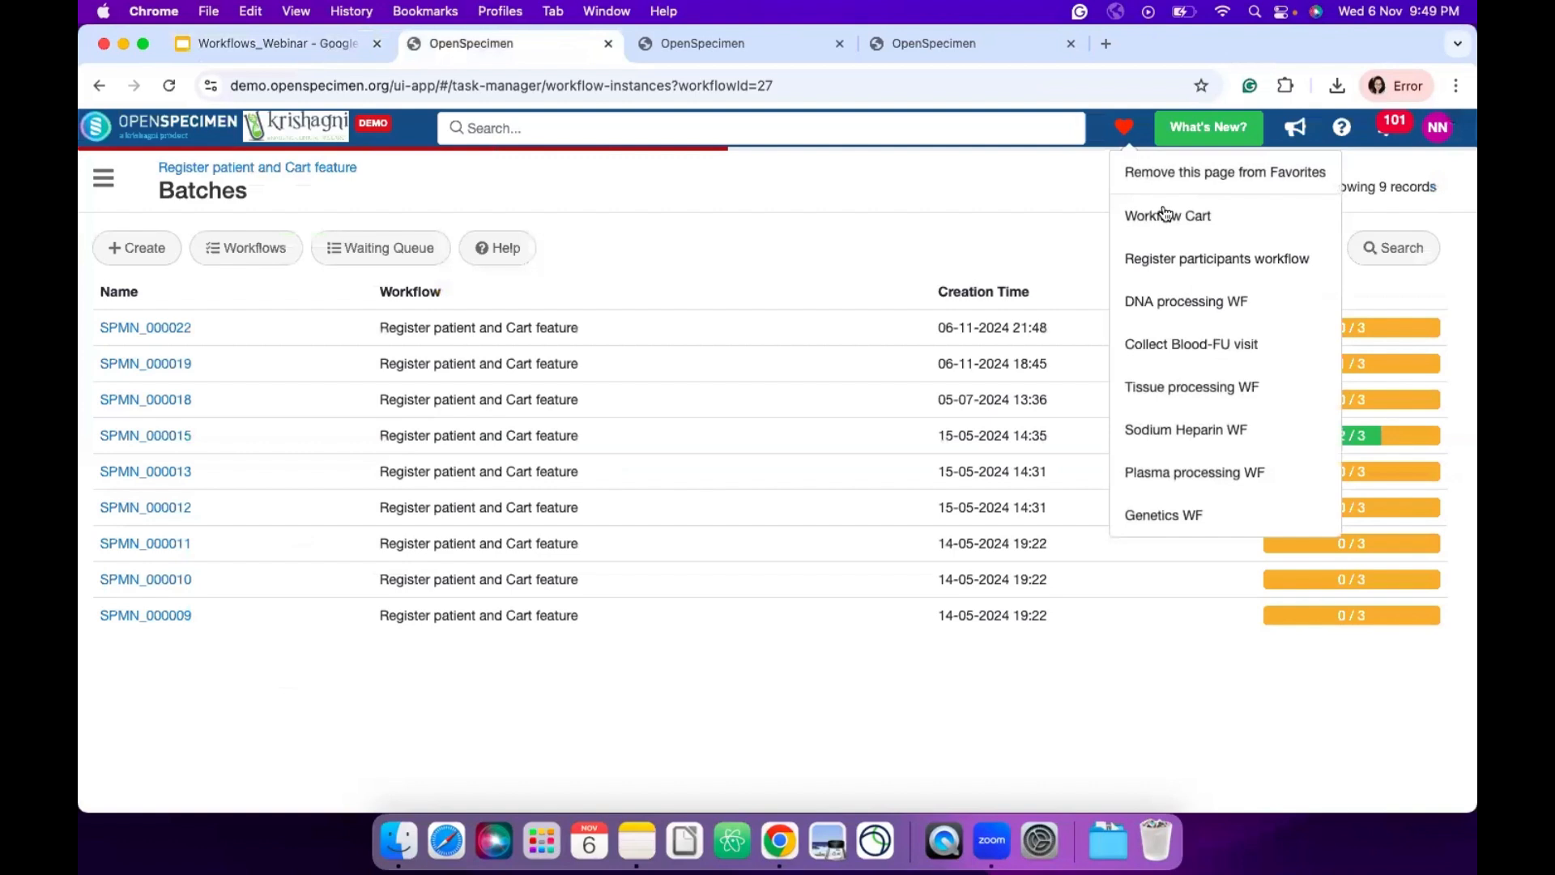
left_click(1198, 341)
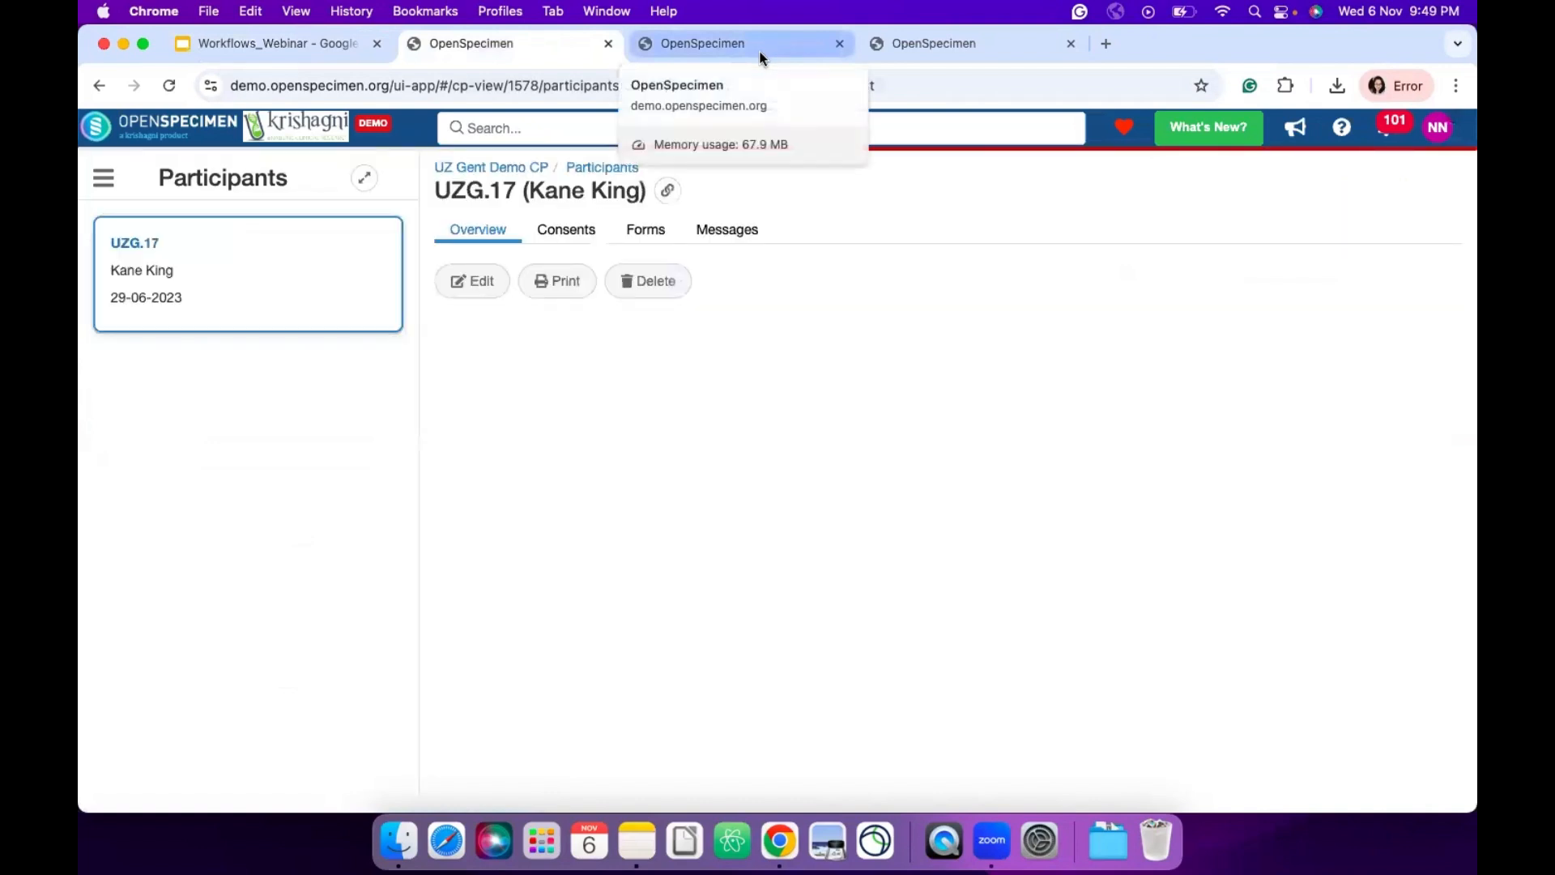
- Open the workflows' Waiting Queue in the second OpenSpecimen tab and close the extra Workflow Cart tab
left_click(763, 50)
left_click(103, 178)
scroll(125, 777, "down", 5)
left_click(123, 788)
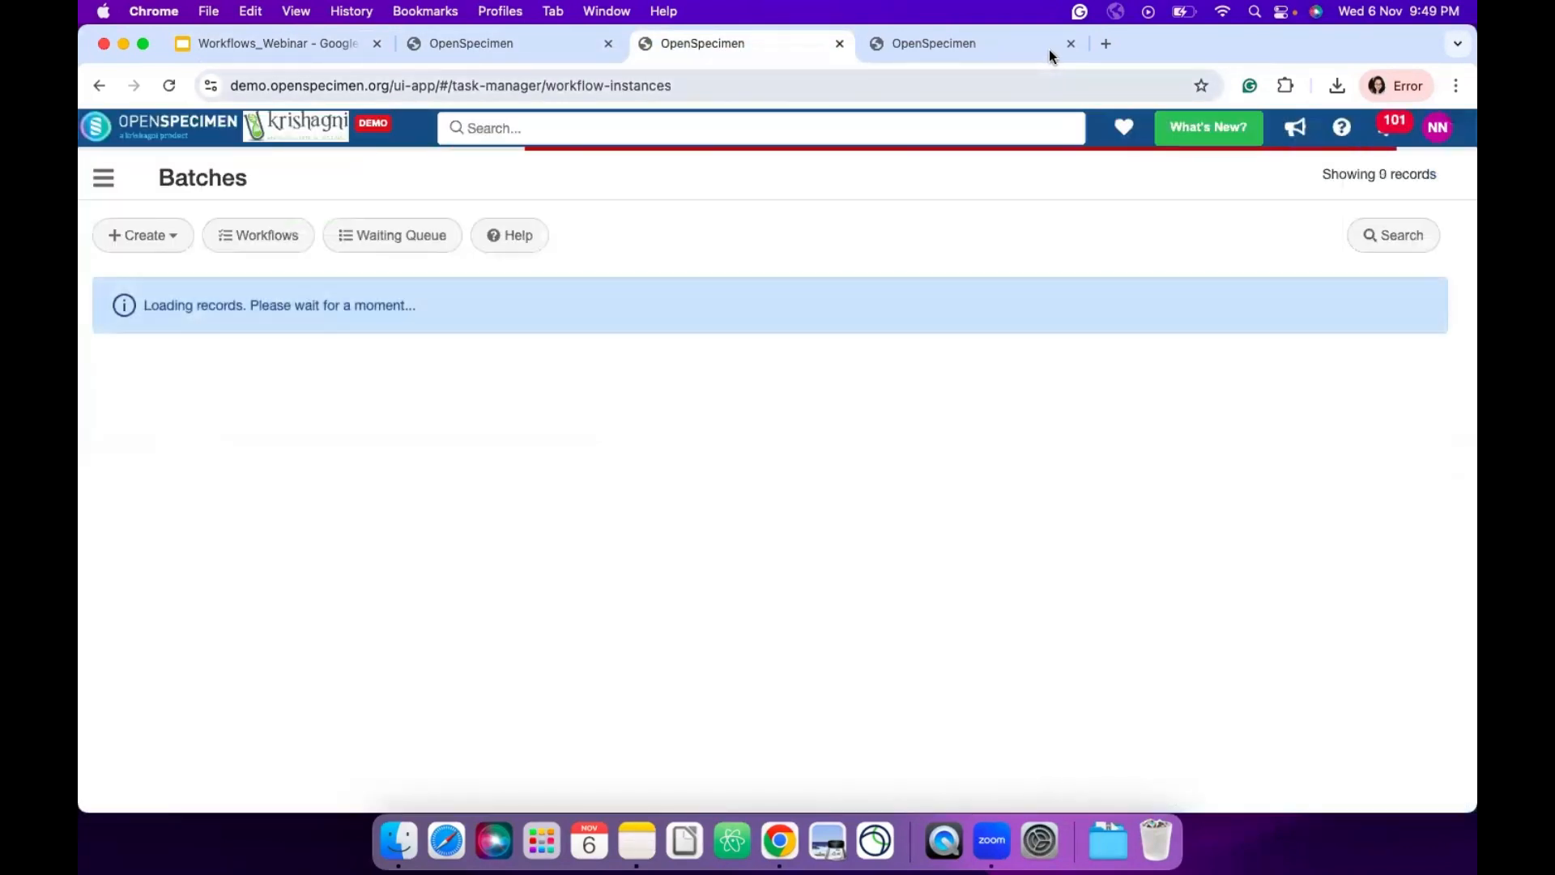
left_click(1047, 50)
left_click(1070, 43)
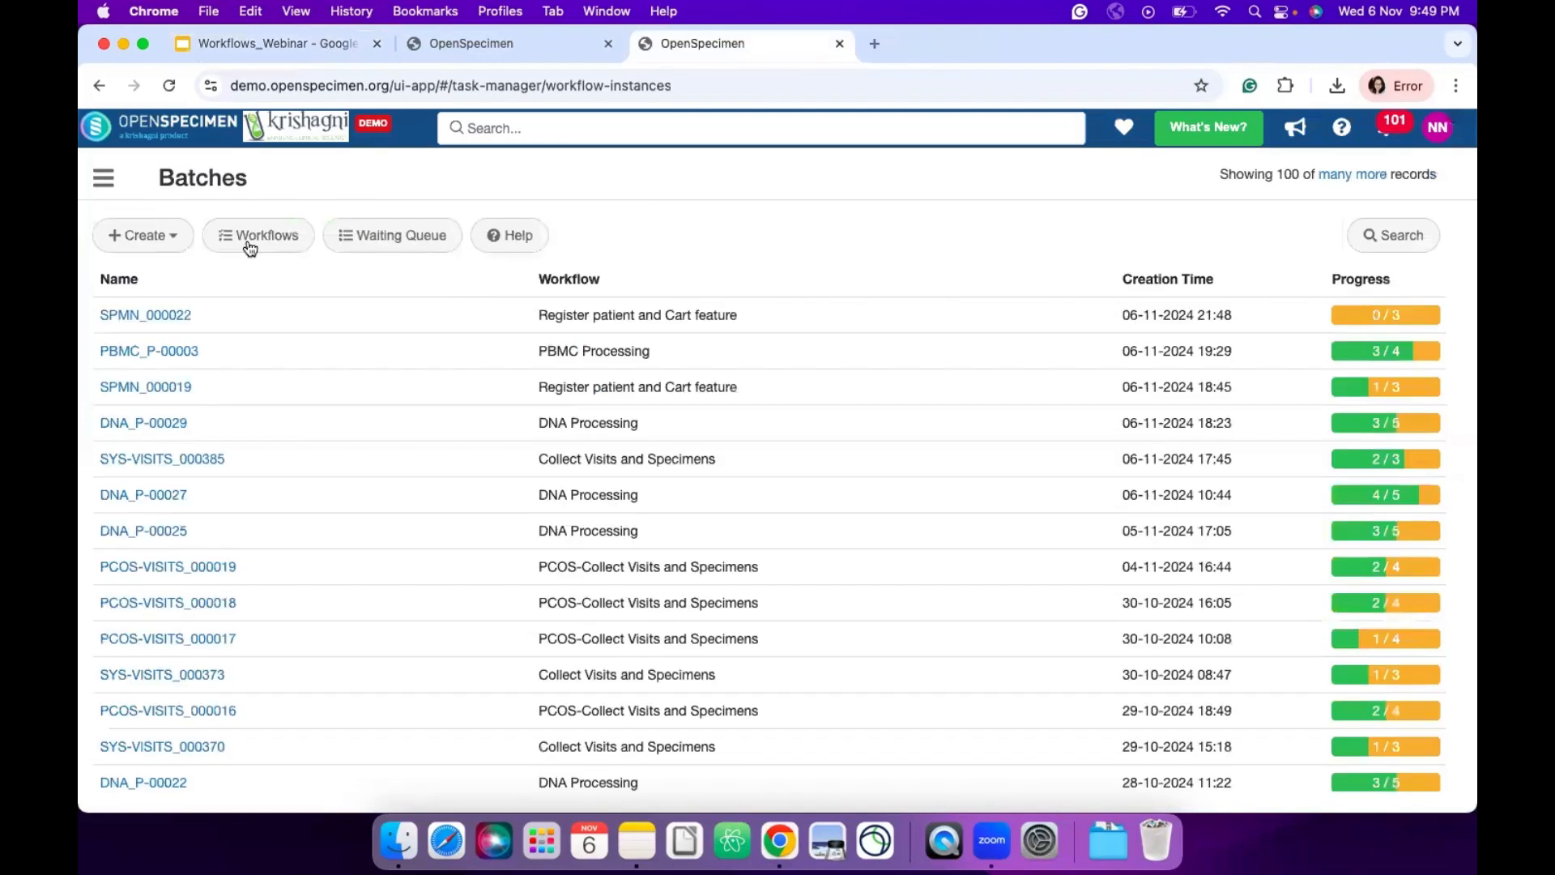
left_click(345, 235)
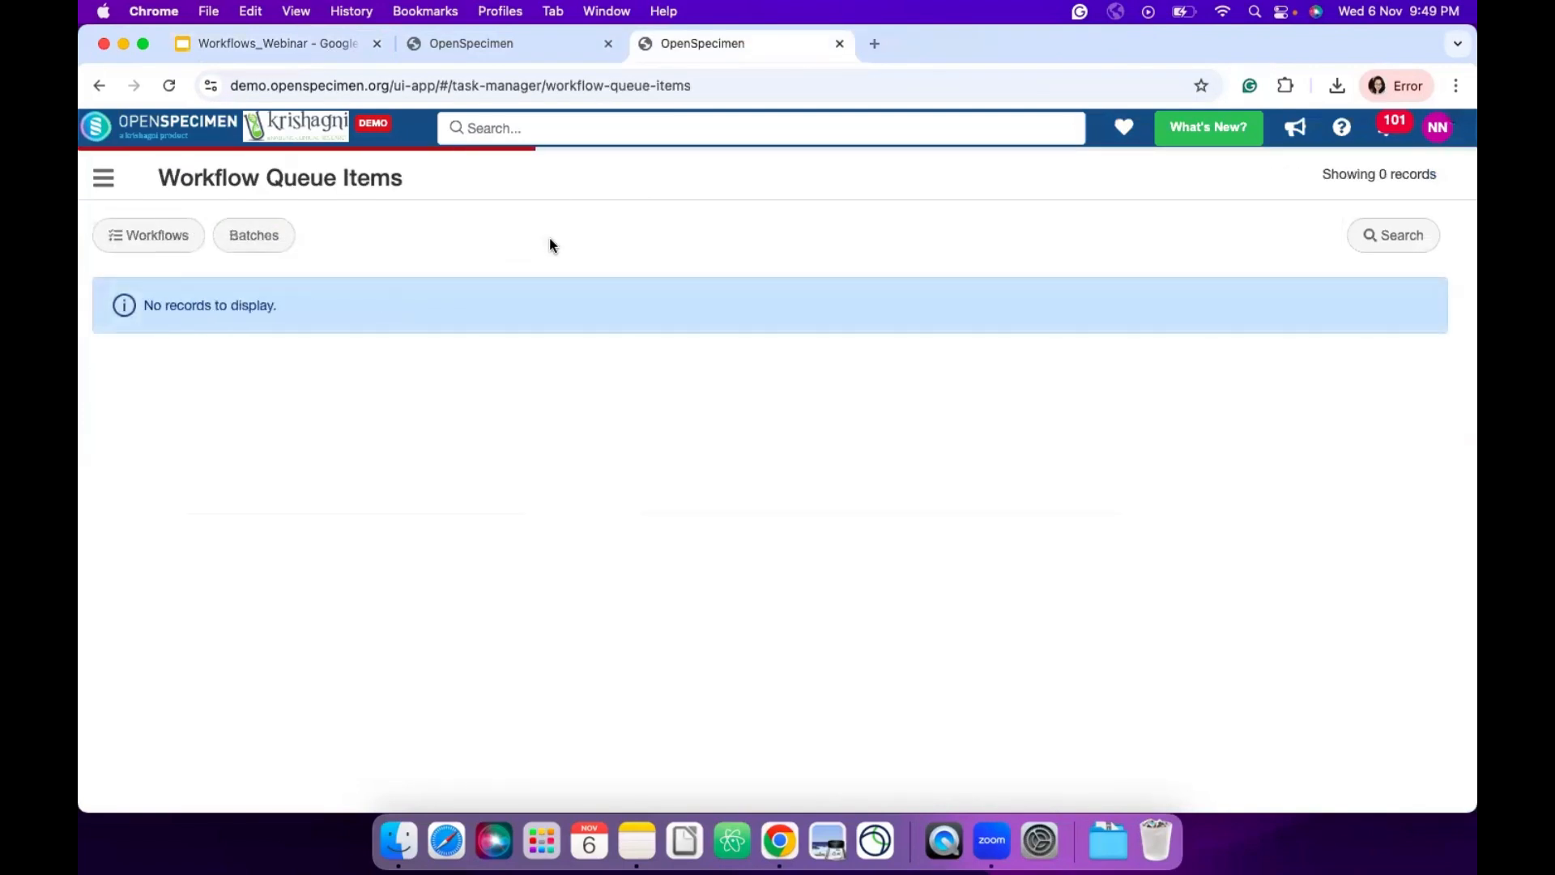
- Review the occurred and pending visits of participant UZG.17, along with the Plasma Processing Workflow slide
key("ctrl+shift+Tab")
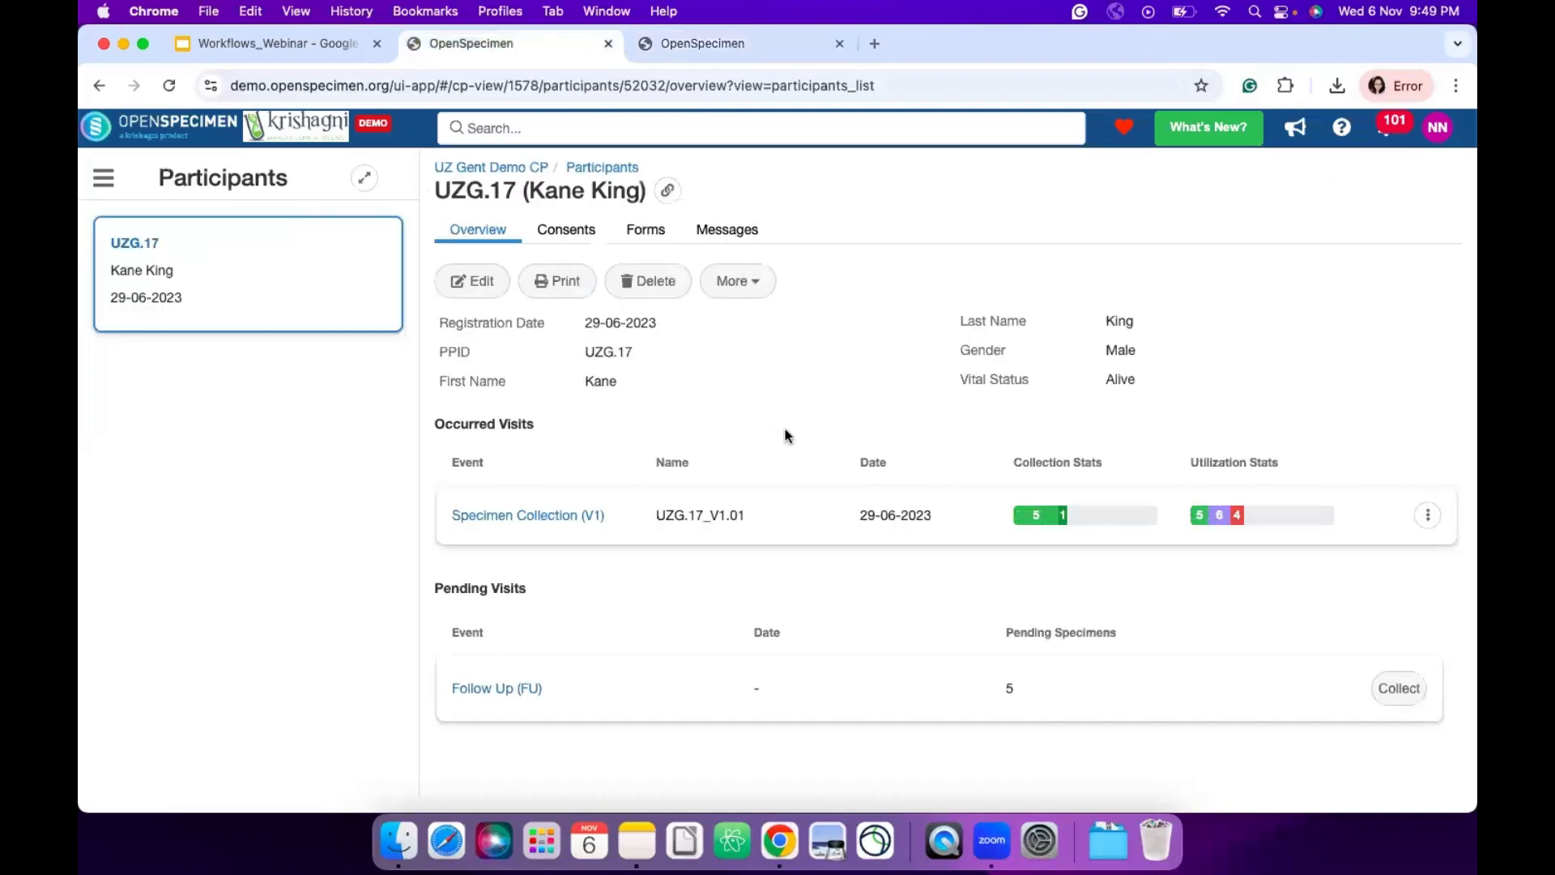
scroll(785, 436, "down", 1)
scroll(785, 436, "up", 1)
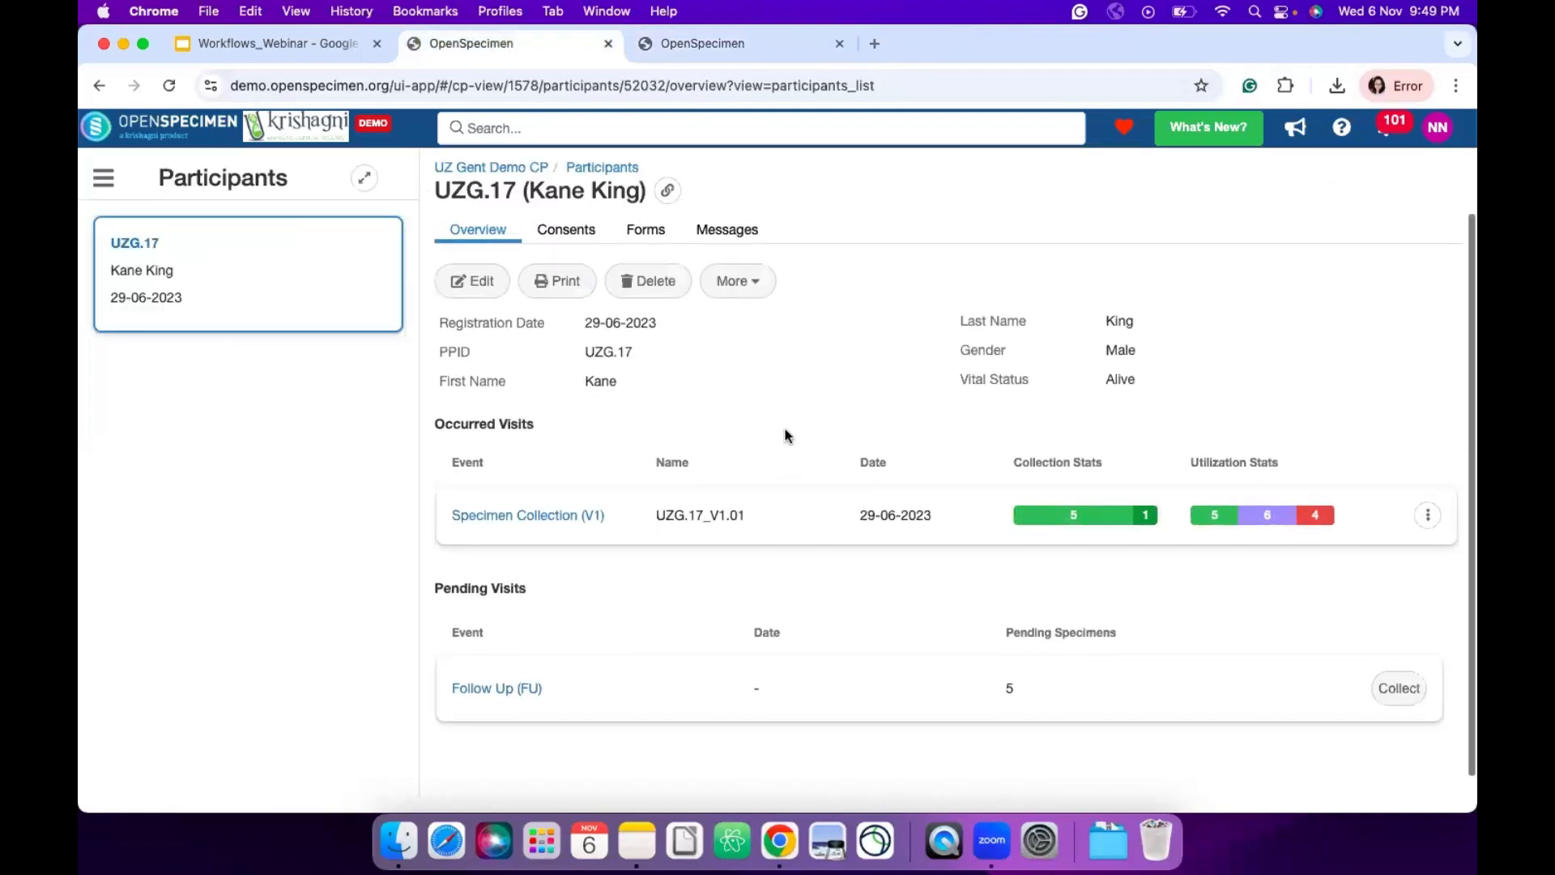
left_click(309, 42)
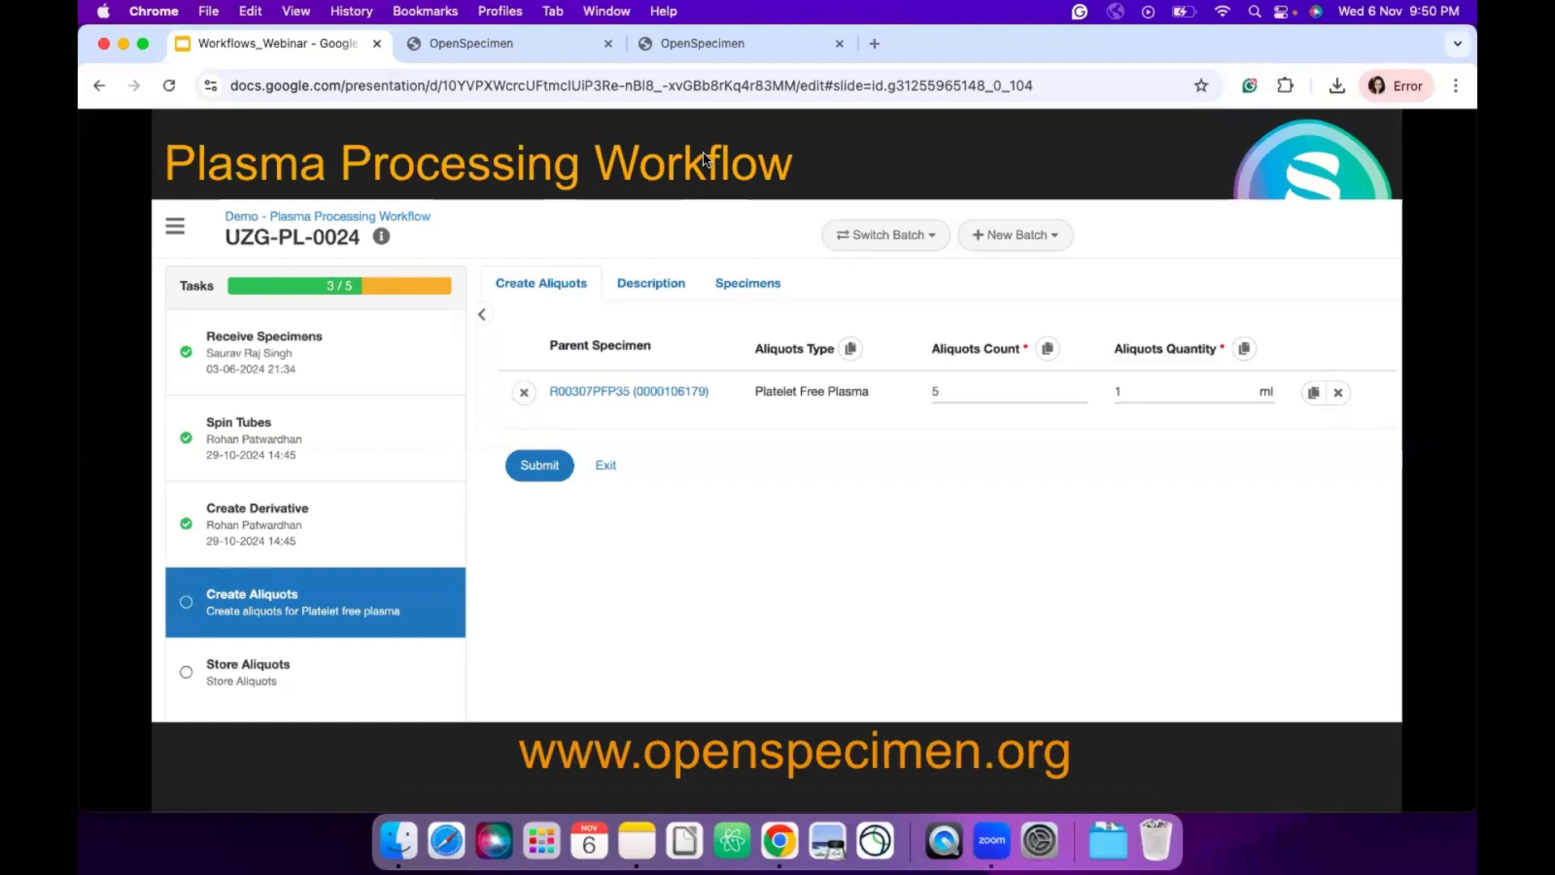
left_click(502, 42)
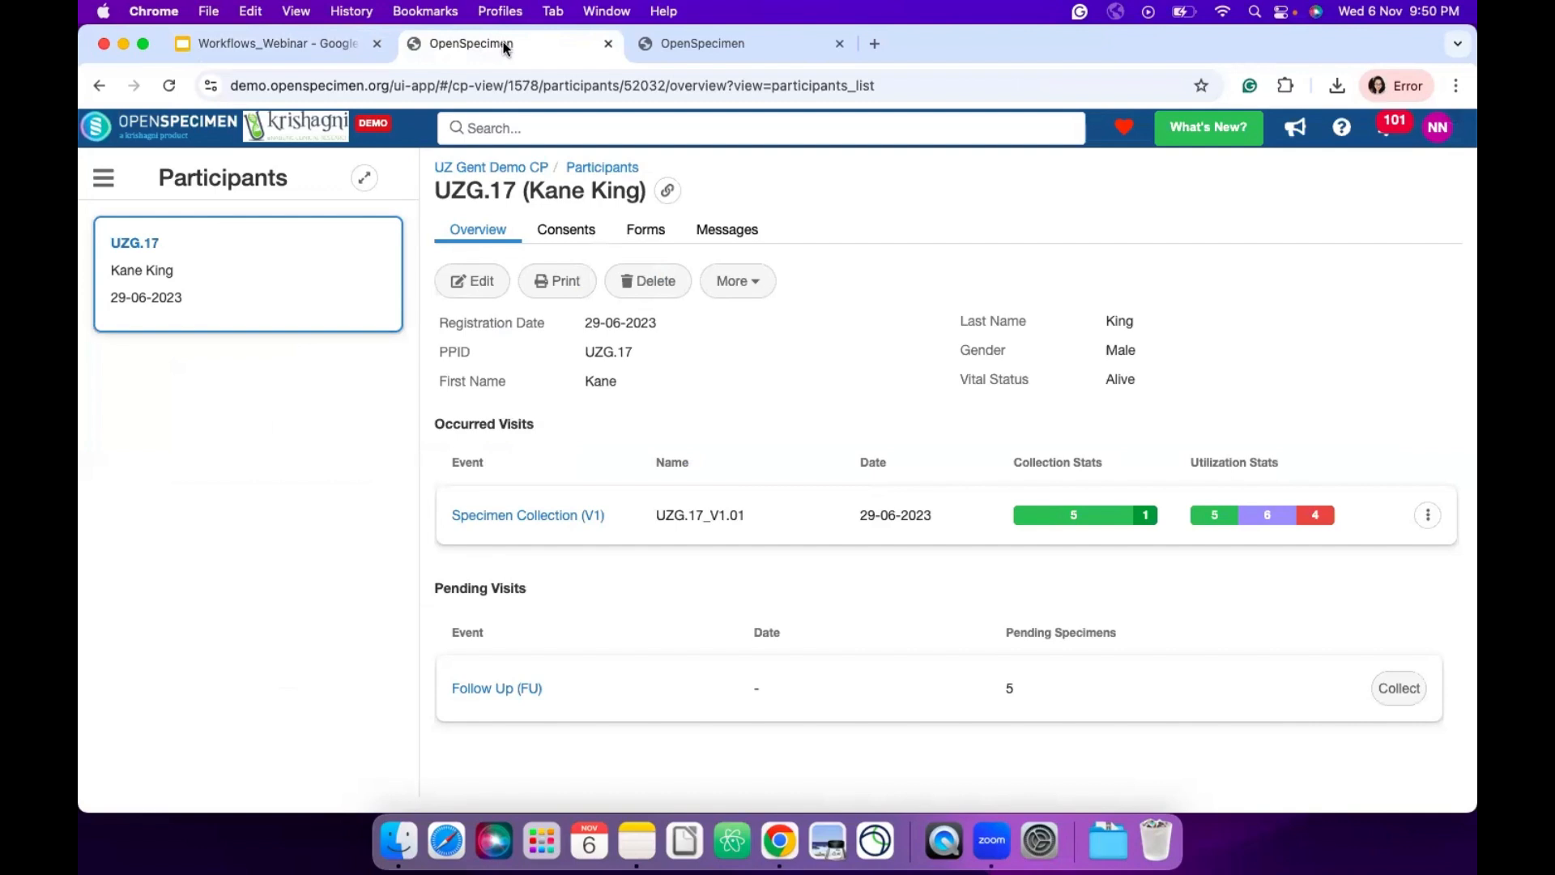
- Look over the list of workflows and check the Waiting Queue again
left_click(669, 45)
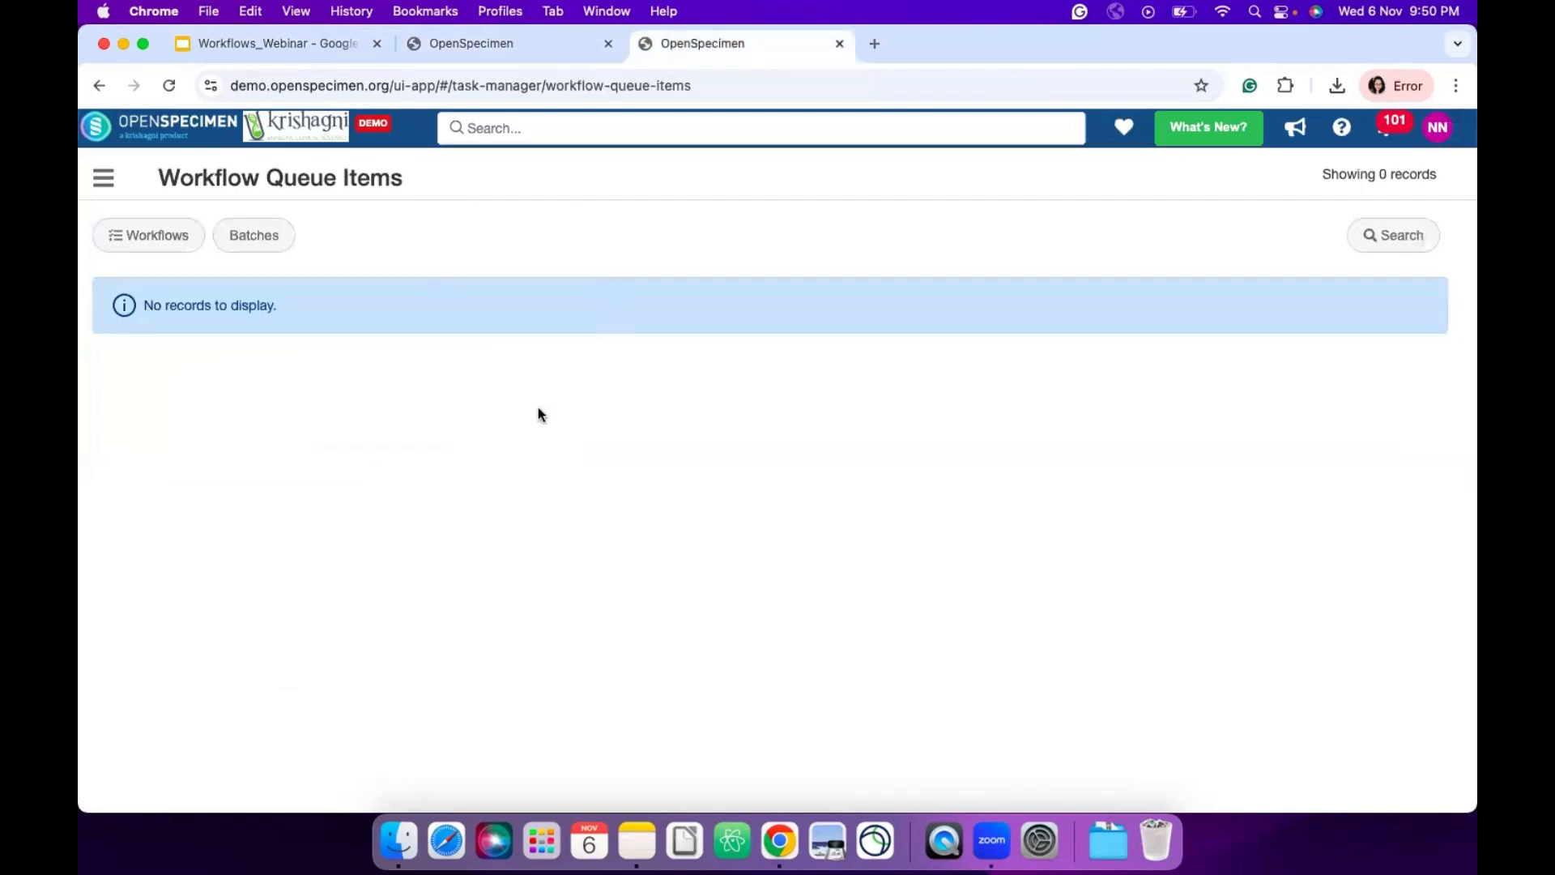
left_click(167, 231)
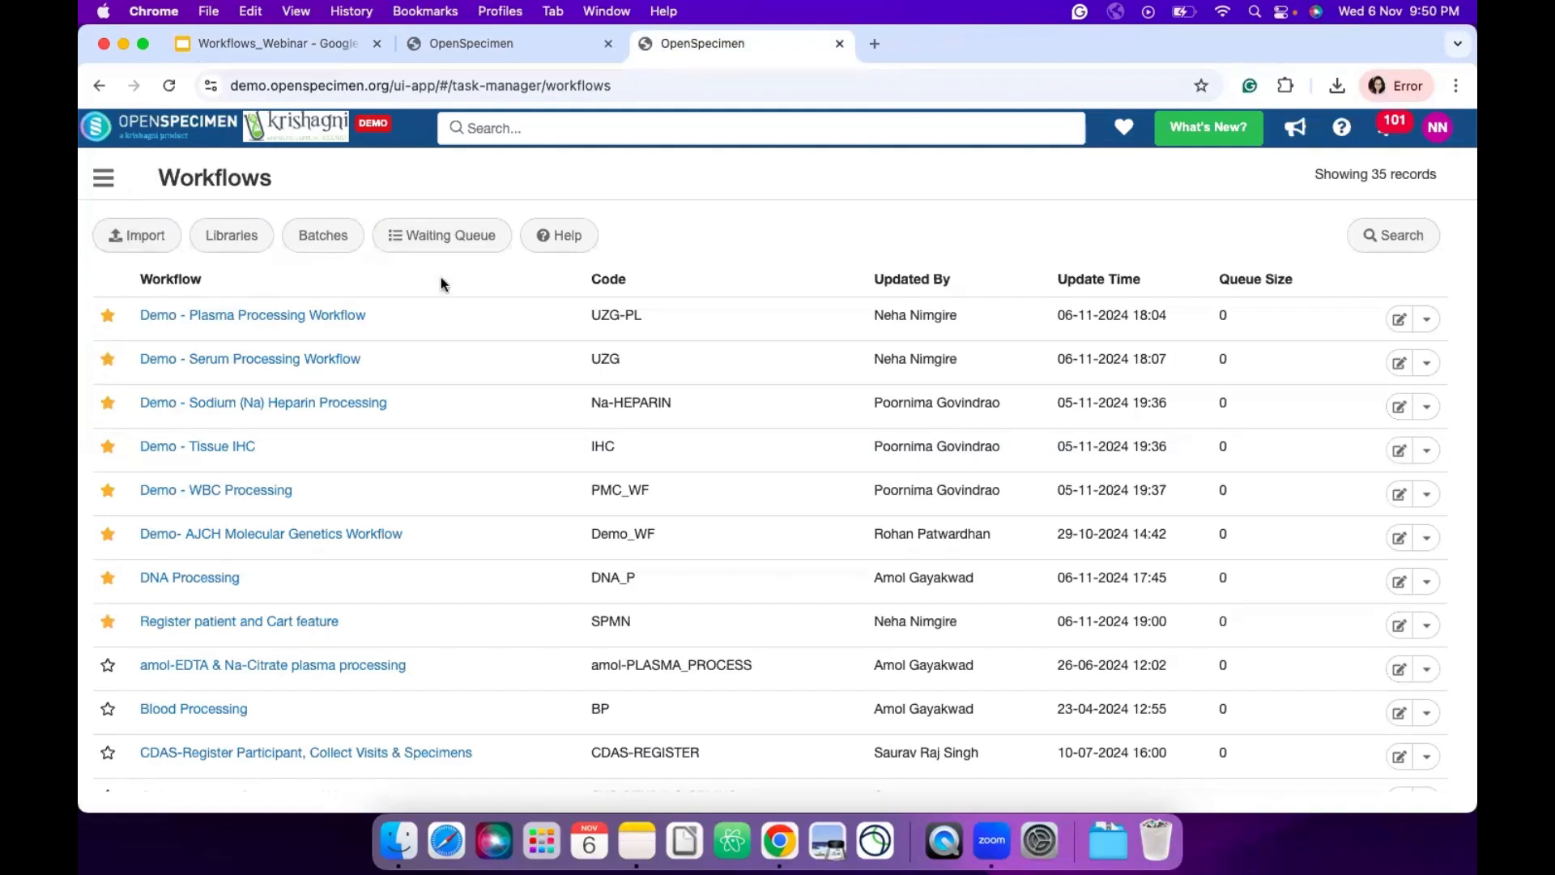
left_click(468, 240)
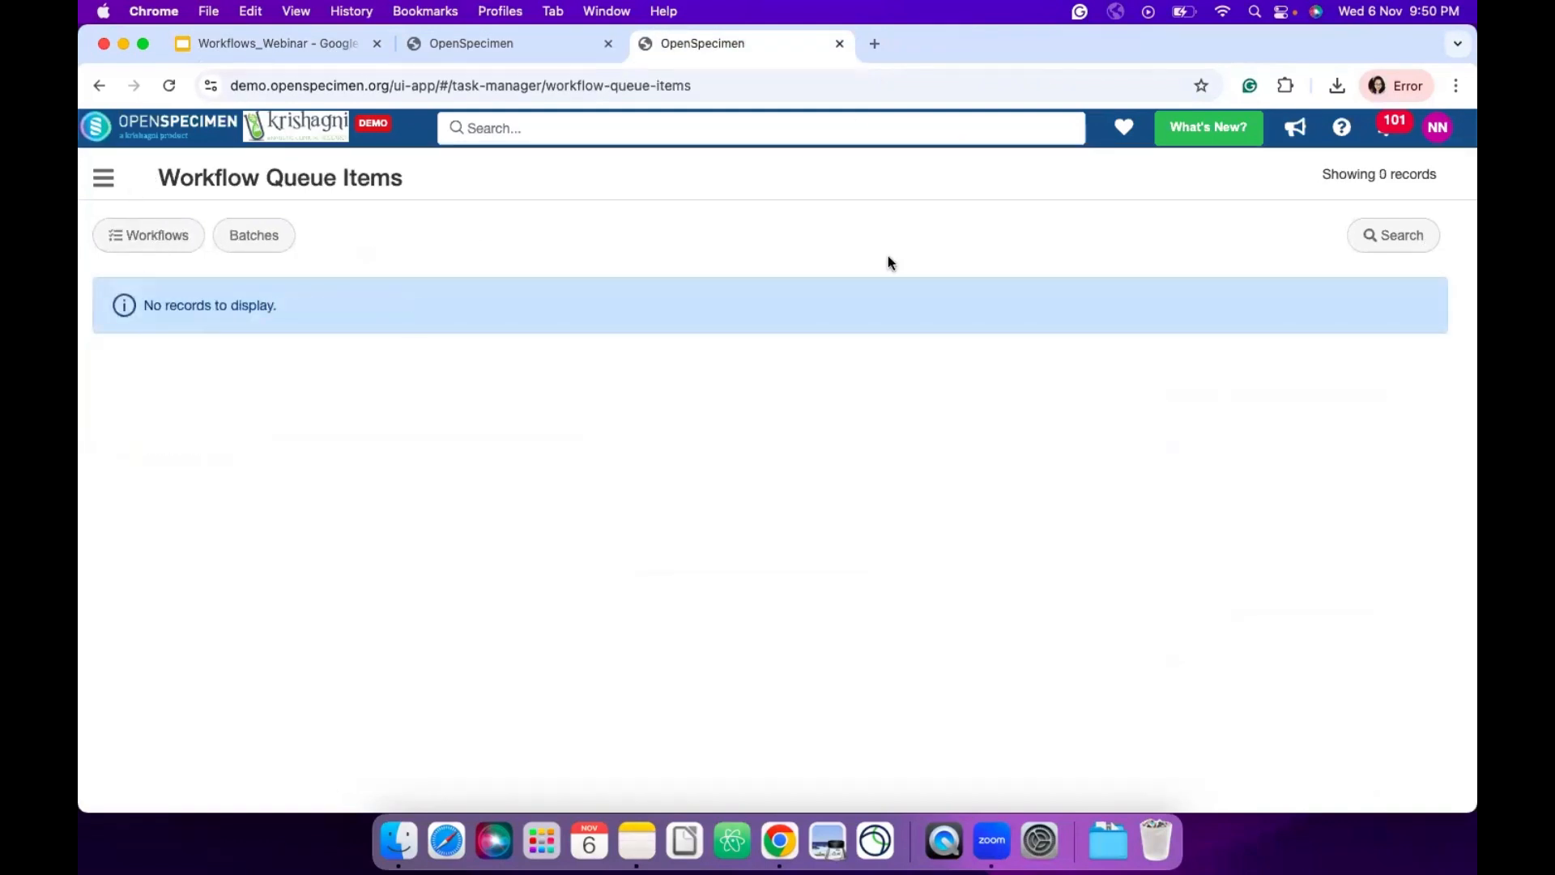
- Start collecting participant UZG.17's pending Follow Up (FU) visit and submit the visit details with their default values
left_click(499, 44)
scroll(744, 476, "down", 1)
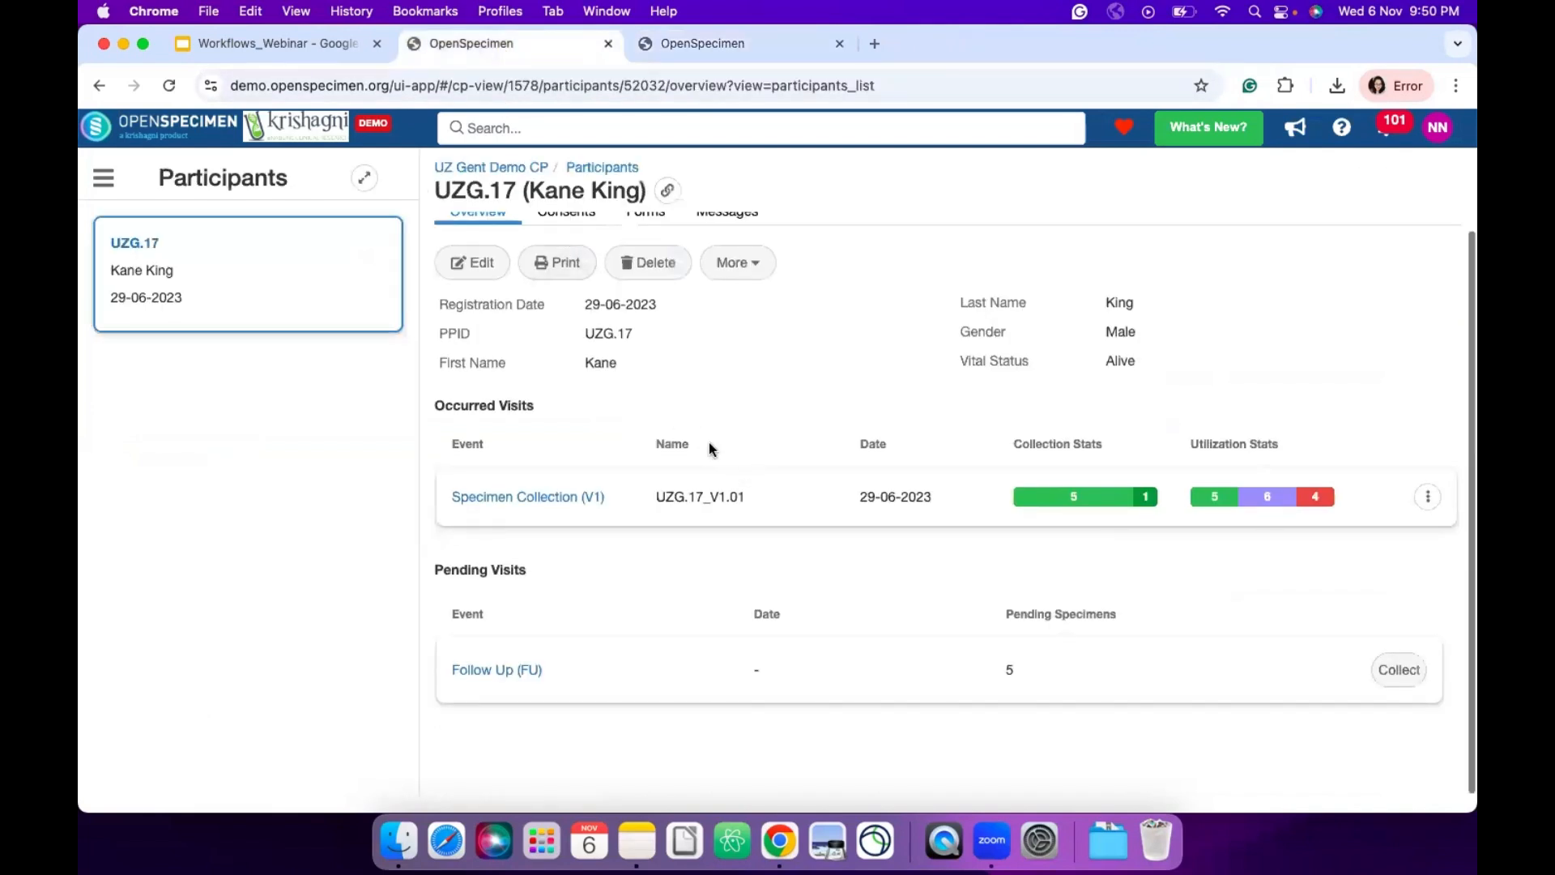
left_click(1389, 677)
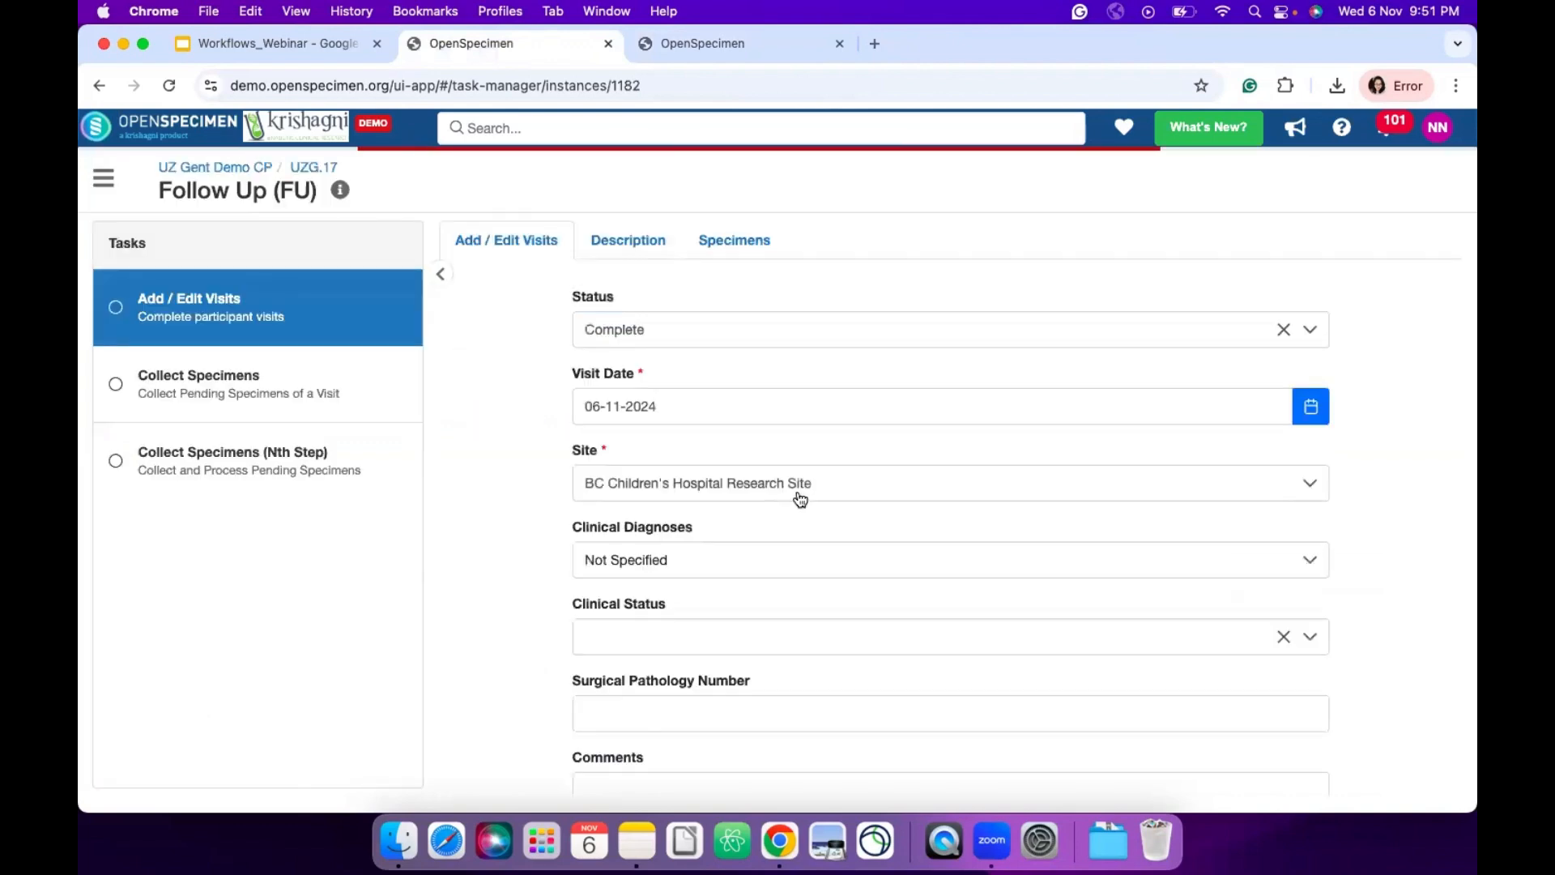
scroll(541, 522, "down", 3)
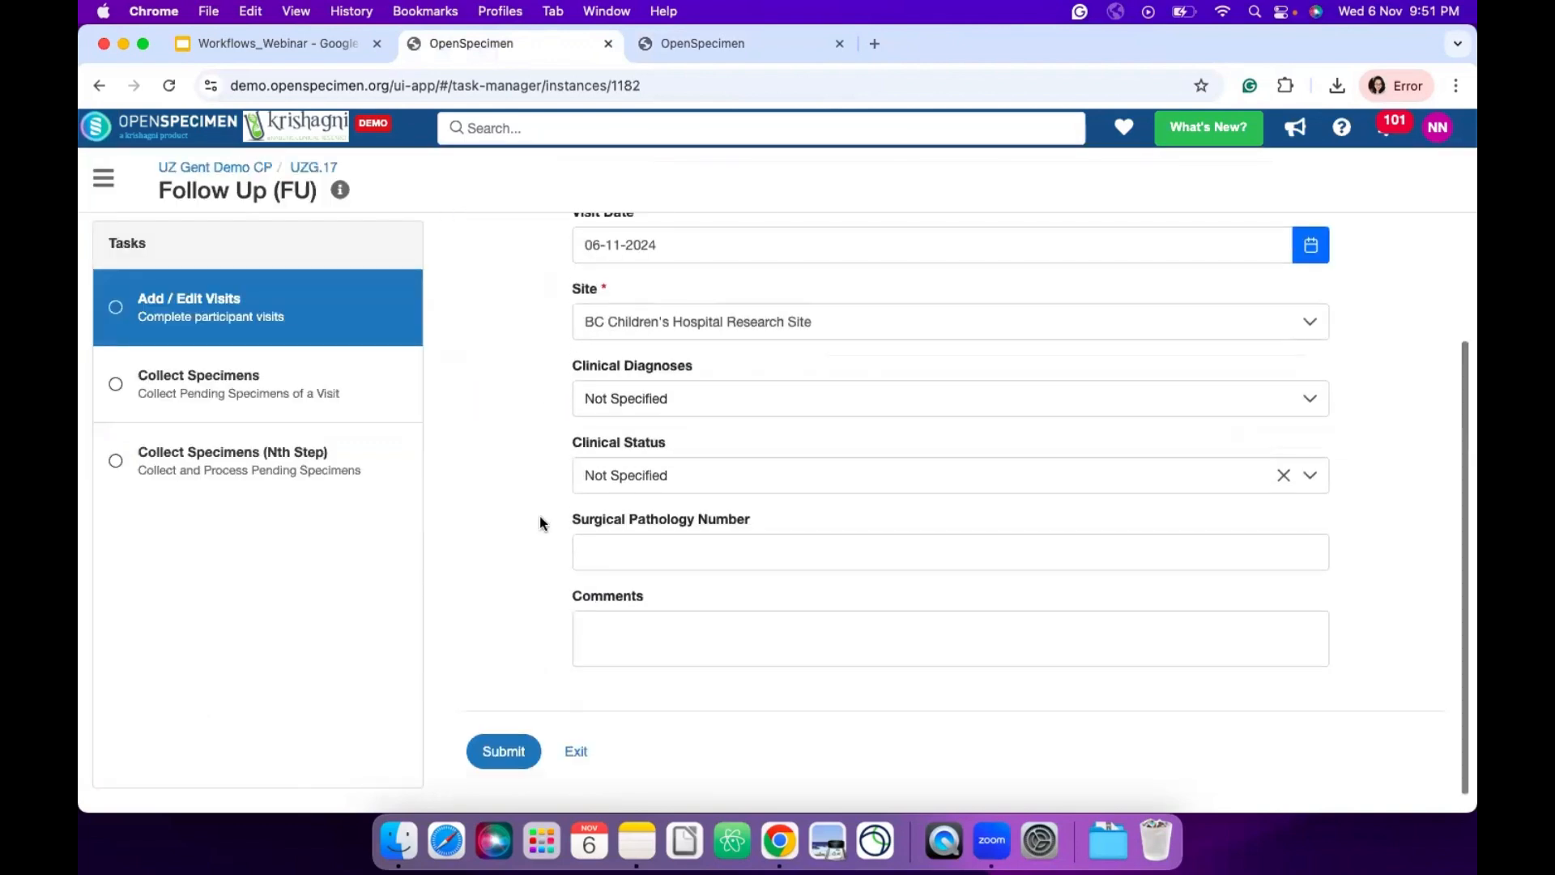
left_click(484, 750)
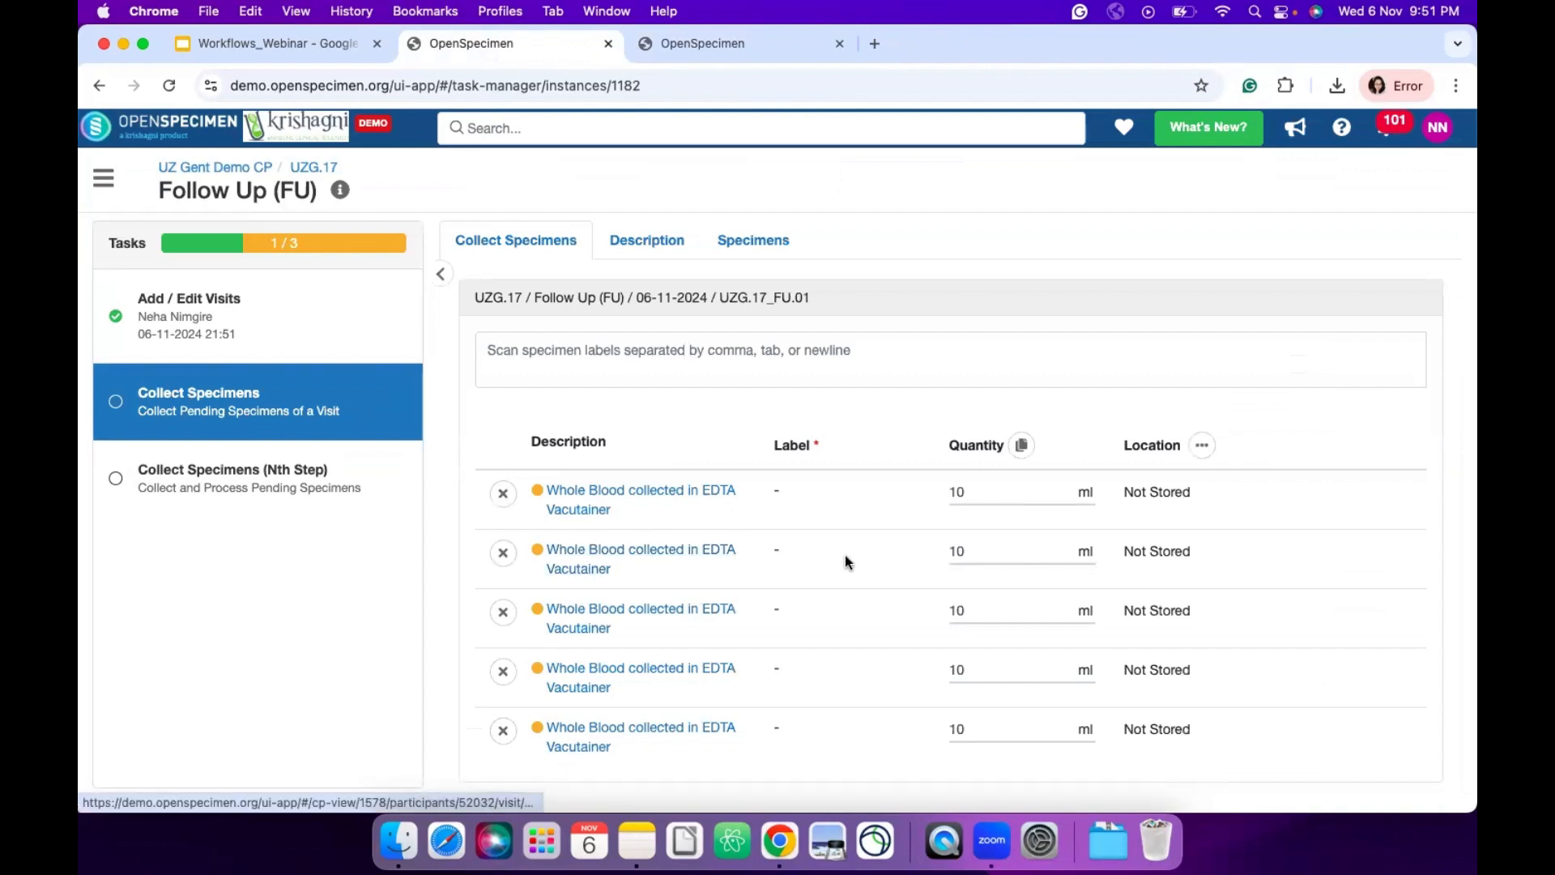
- Set the Receive Quality of all five Whole Blood specimens to "To be Received" and submit the specimen collection
scroll(844, 555, "down", 1)
scroll(844, 555, "up", 1)
scroll(844, 555, "right", 5)
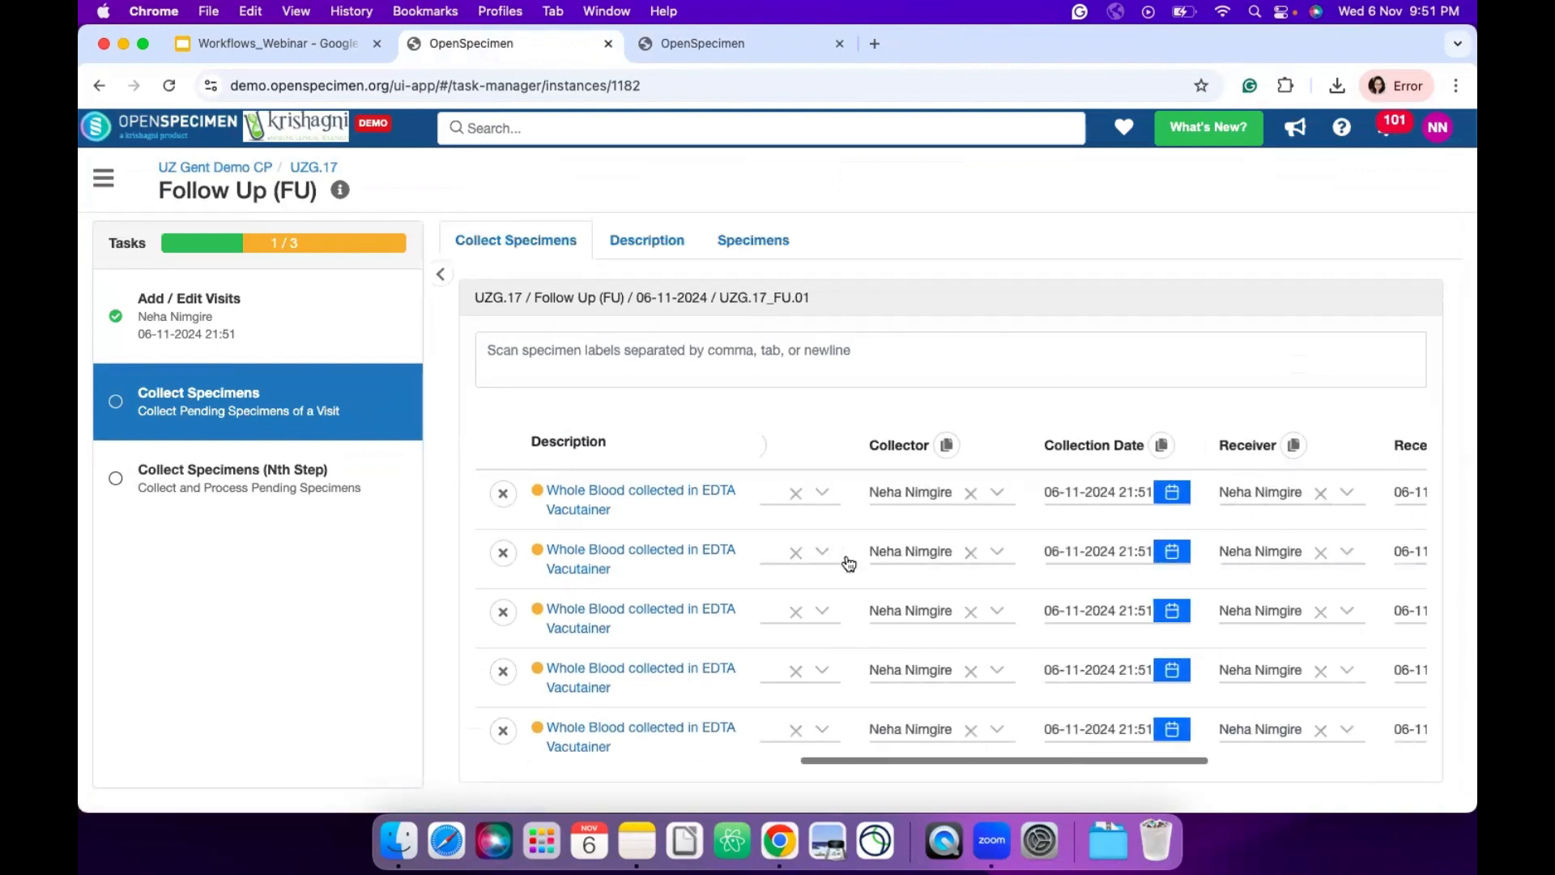
scroll(844, 556, "right", 10)
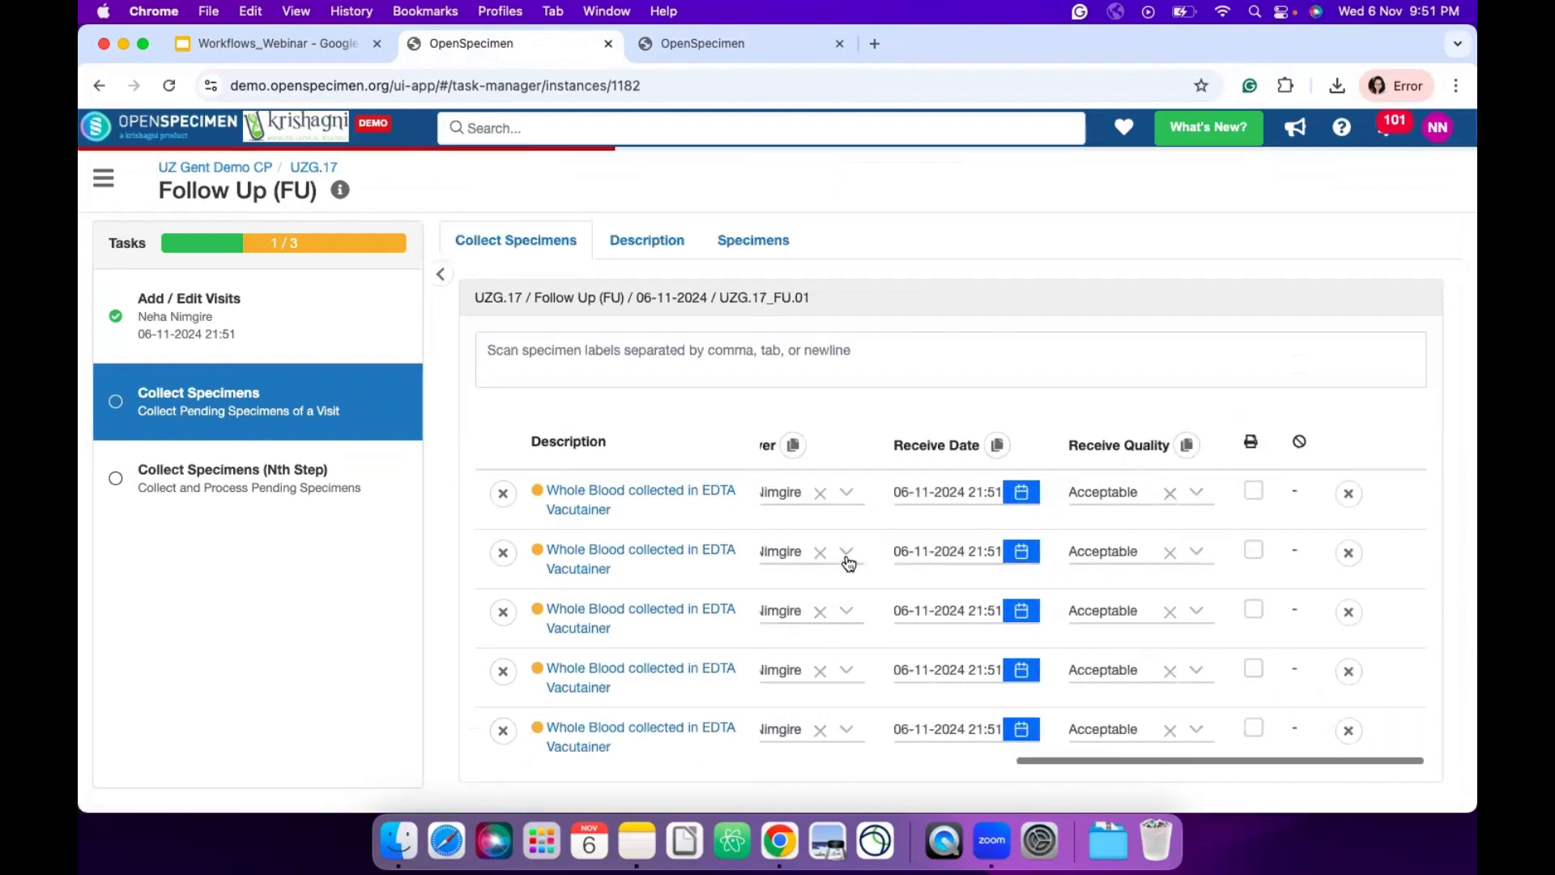
left_click(1138, 494)
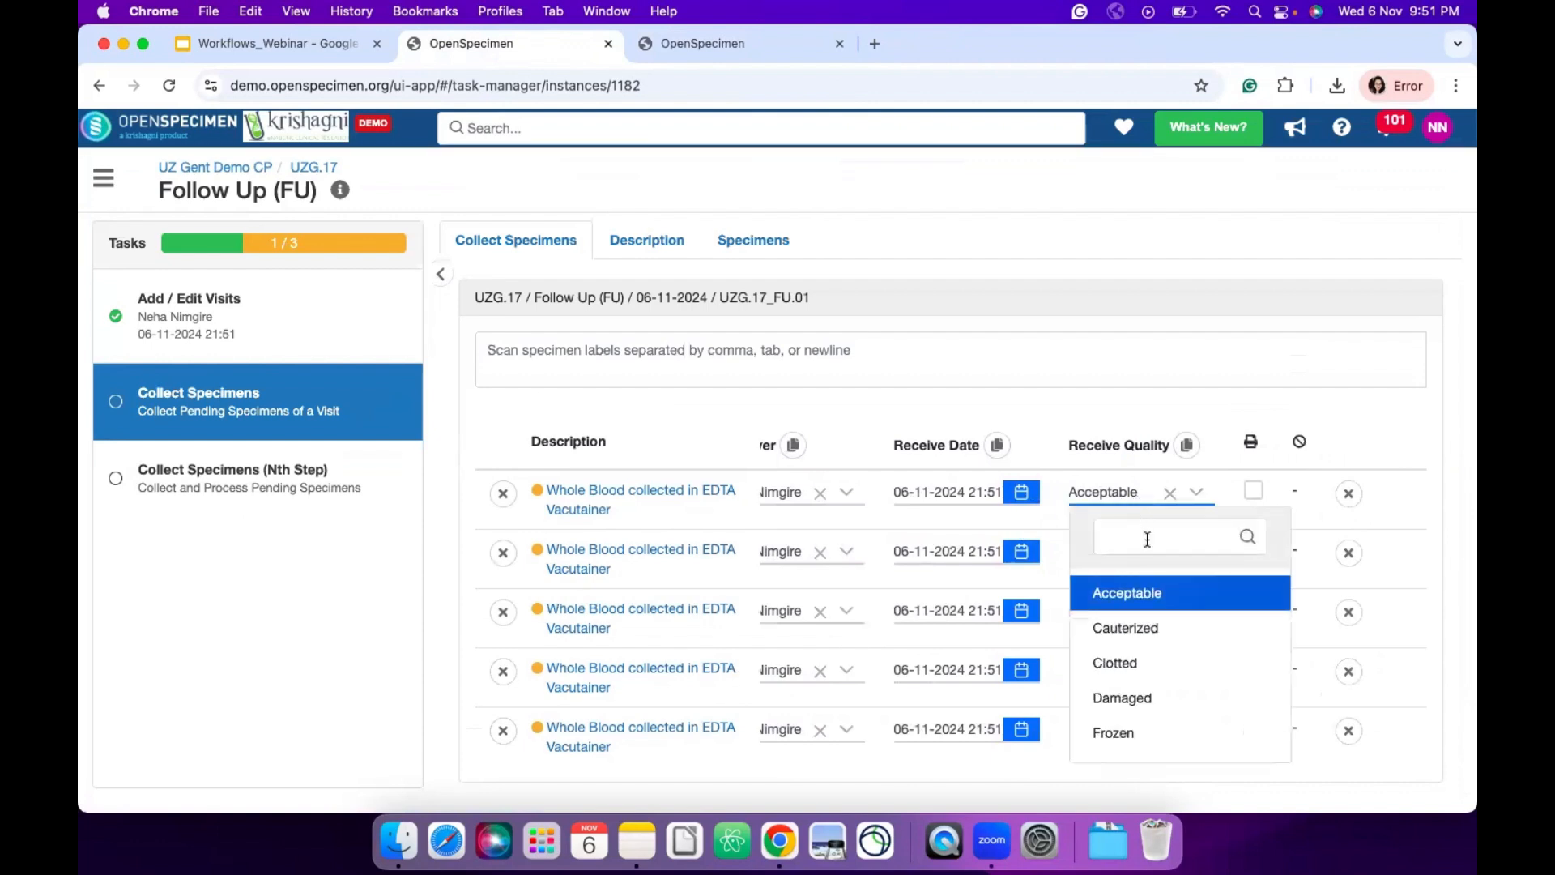
type("to be")
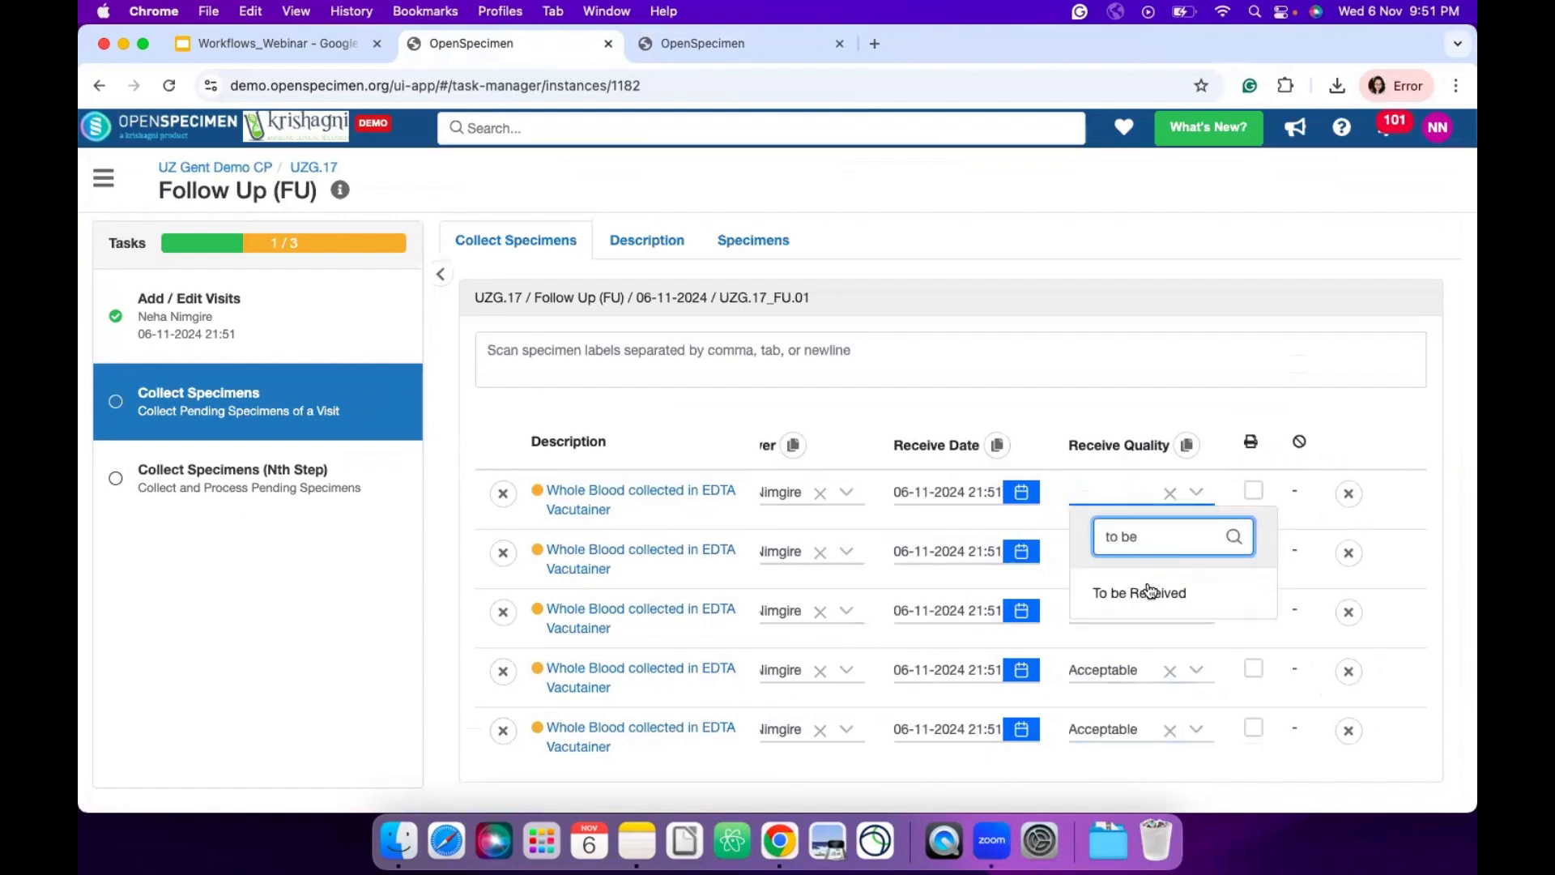
left_click(1145, 590)
left_click(1187, 447)
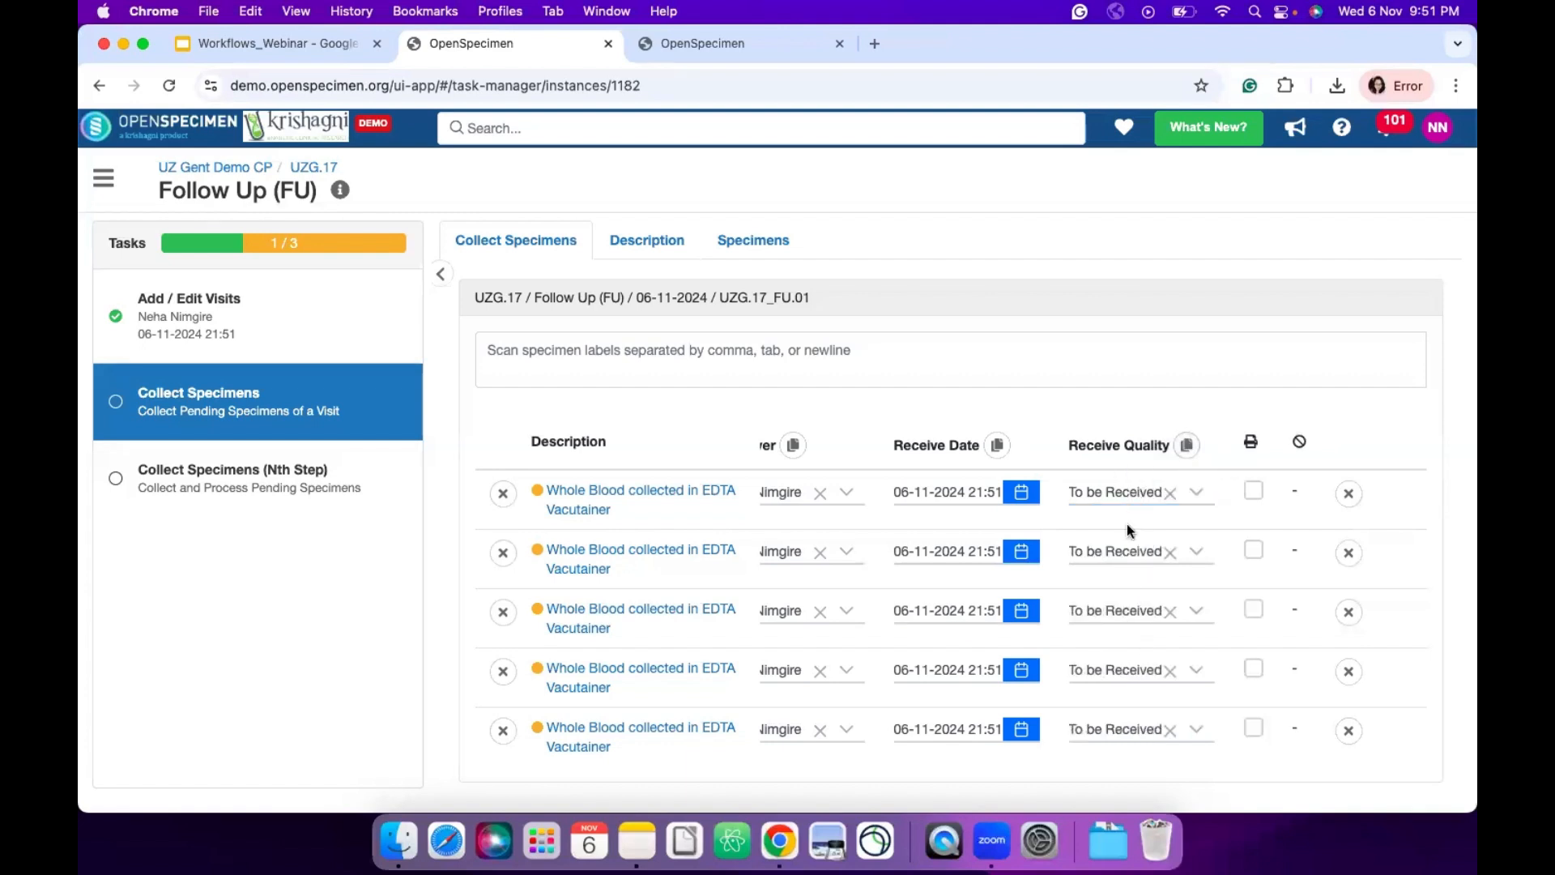
scroll(981, 547, "left", 10)
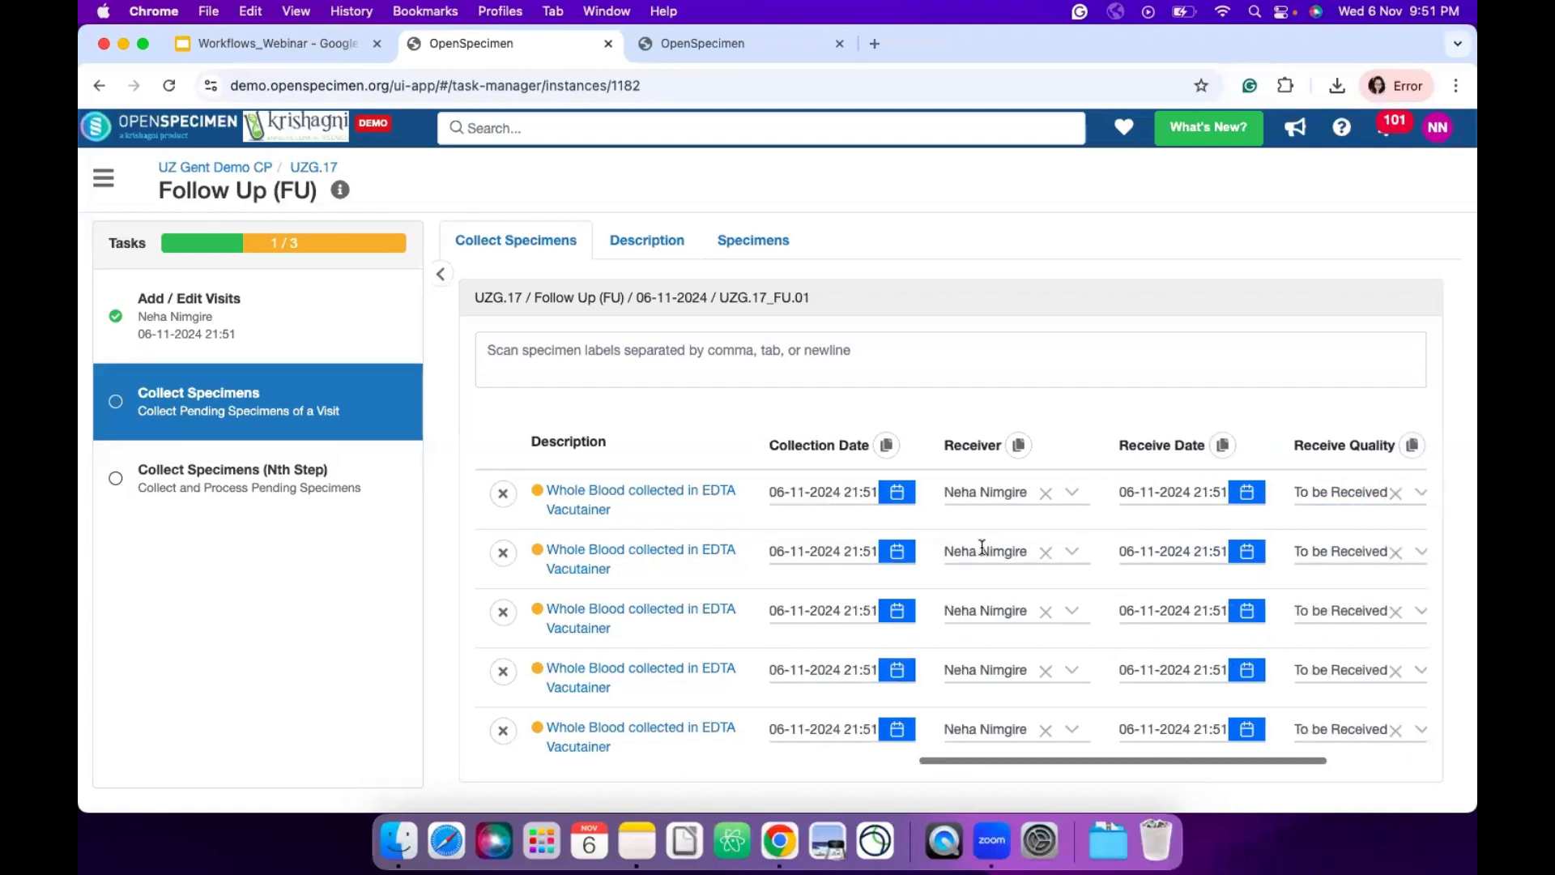
scroll(983, 554, "down", 3)
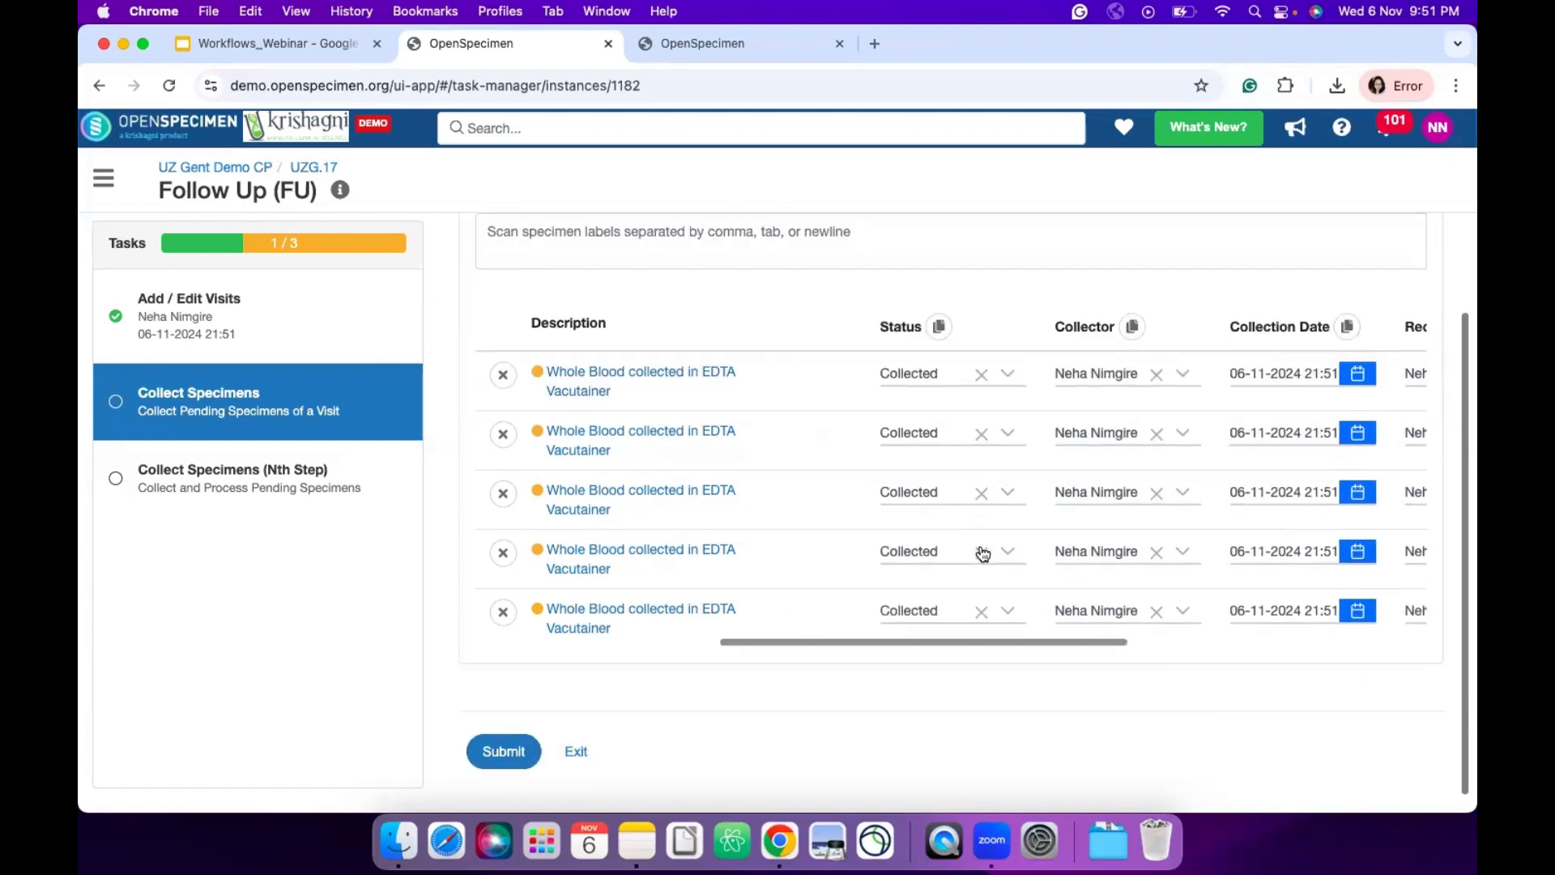
left_click(522, 767)
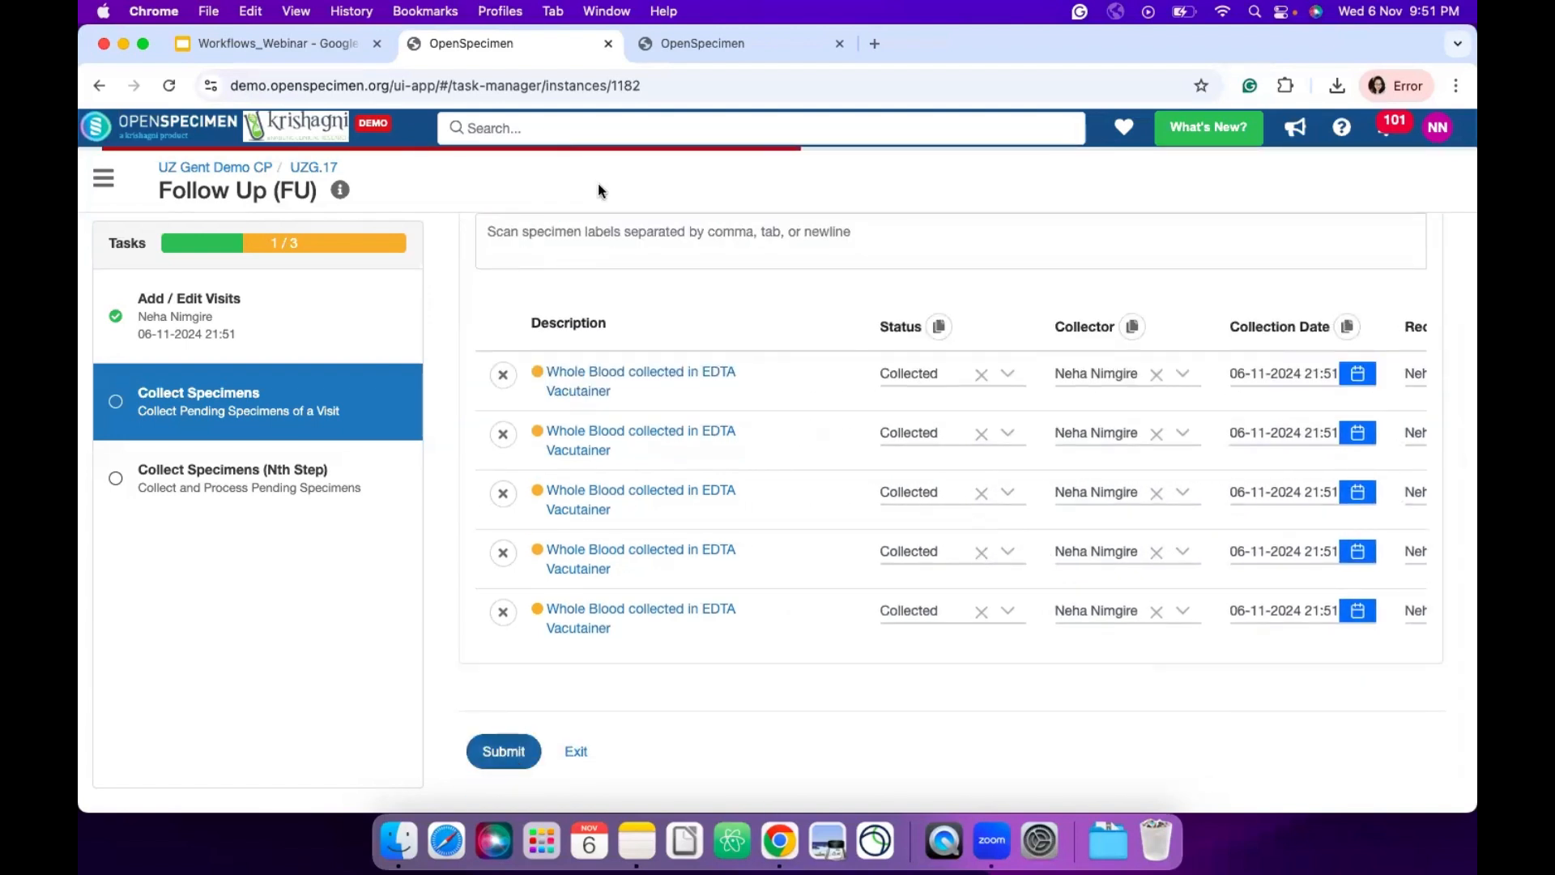
- Reload the Workflow Queue Items list to check for the newly collected Whole Blood specimens
left_click(693, 49)
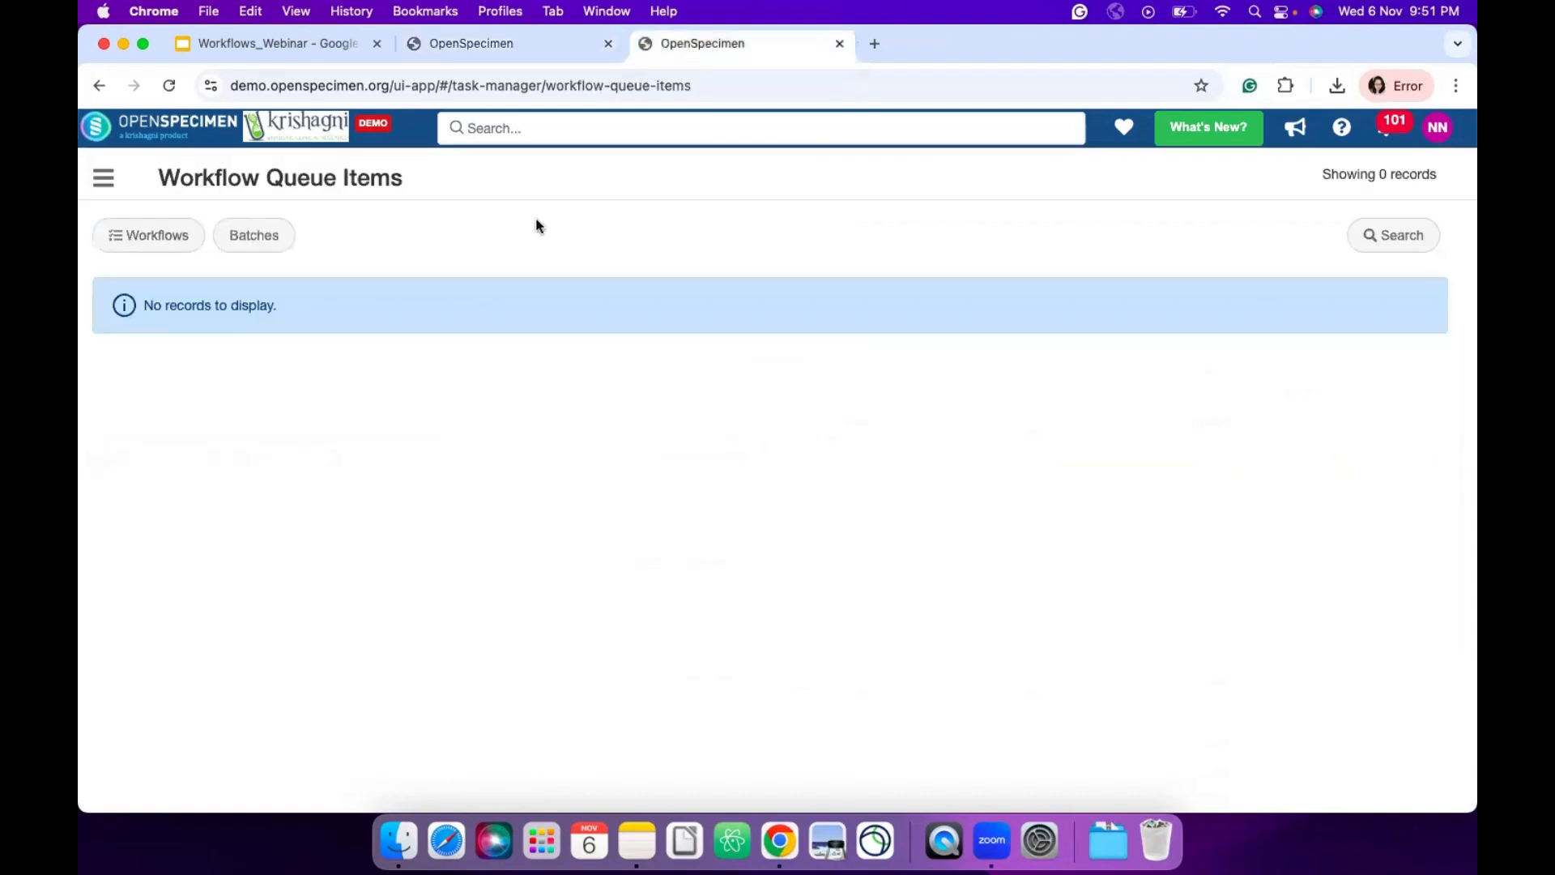
key("super+r")
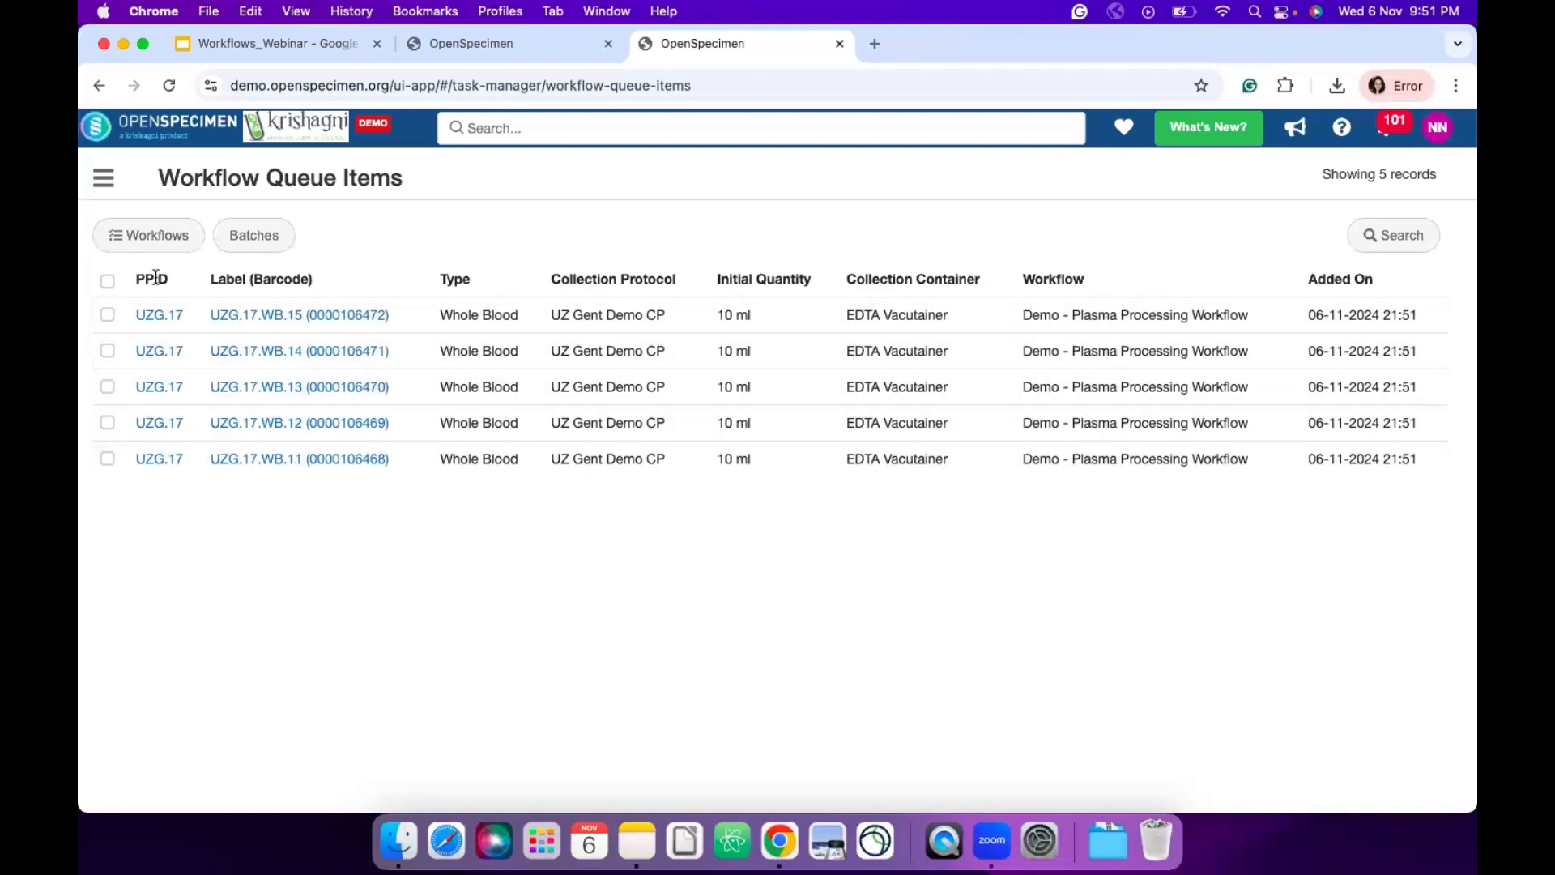
- Try selecting all queued specimens and only the first two, and clear the selection
left_click(108, 283)
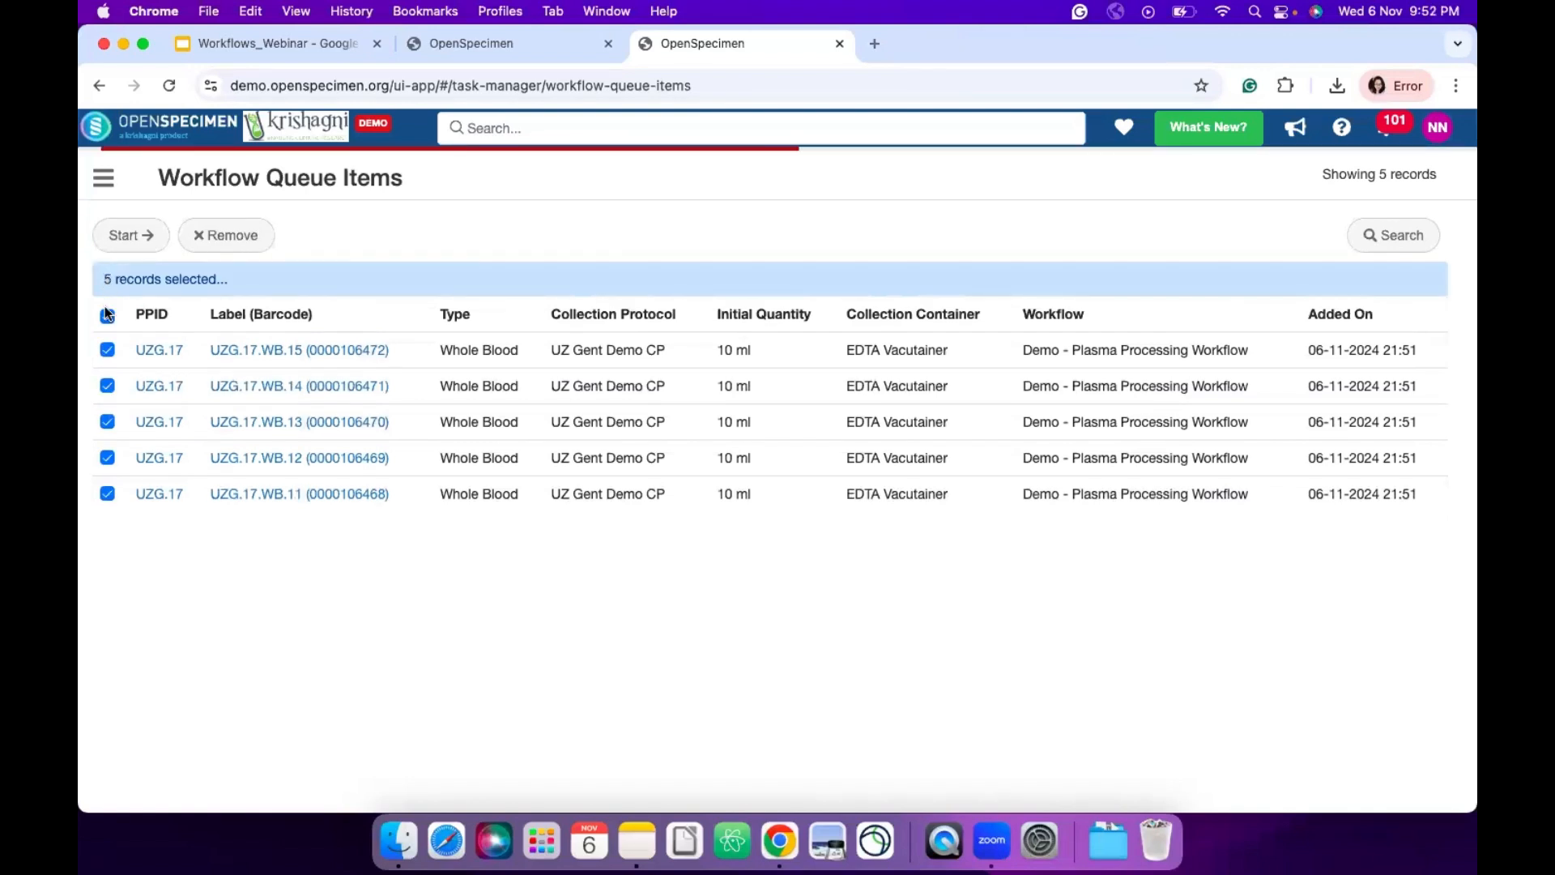
left_click(108, 317)
left_click(108, 316)
left_click(108, 386)
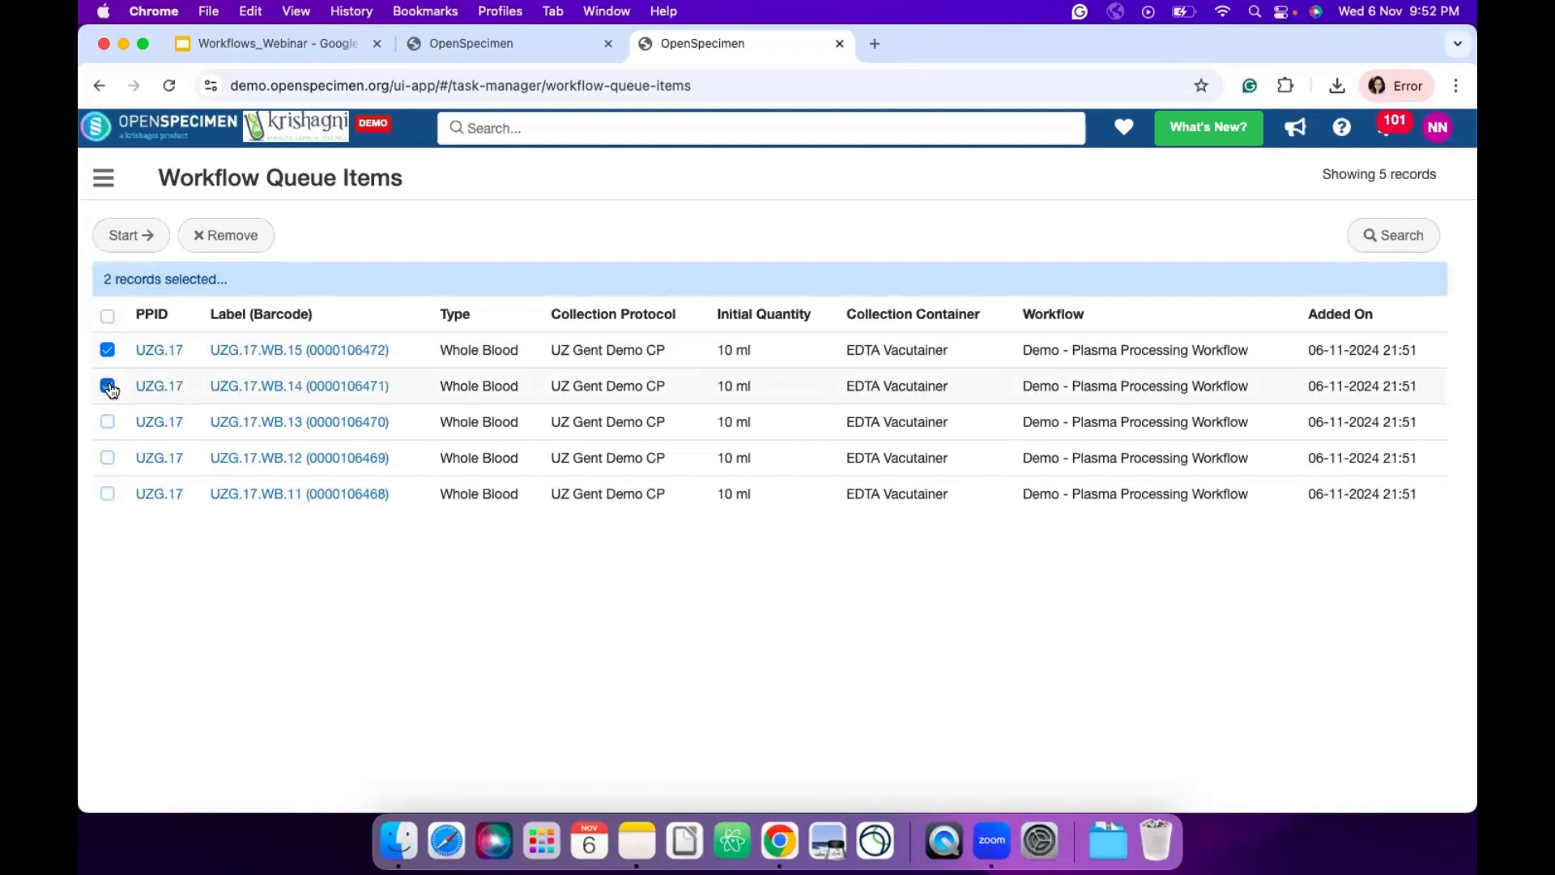
left_click(108, 386)
left_click(107, 350)
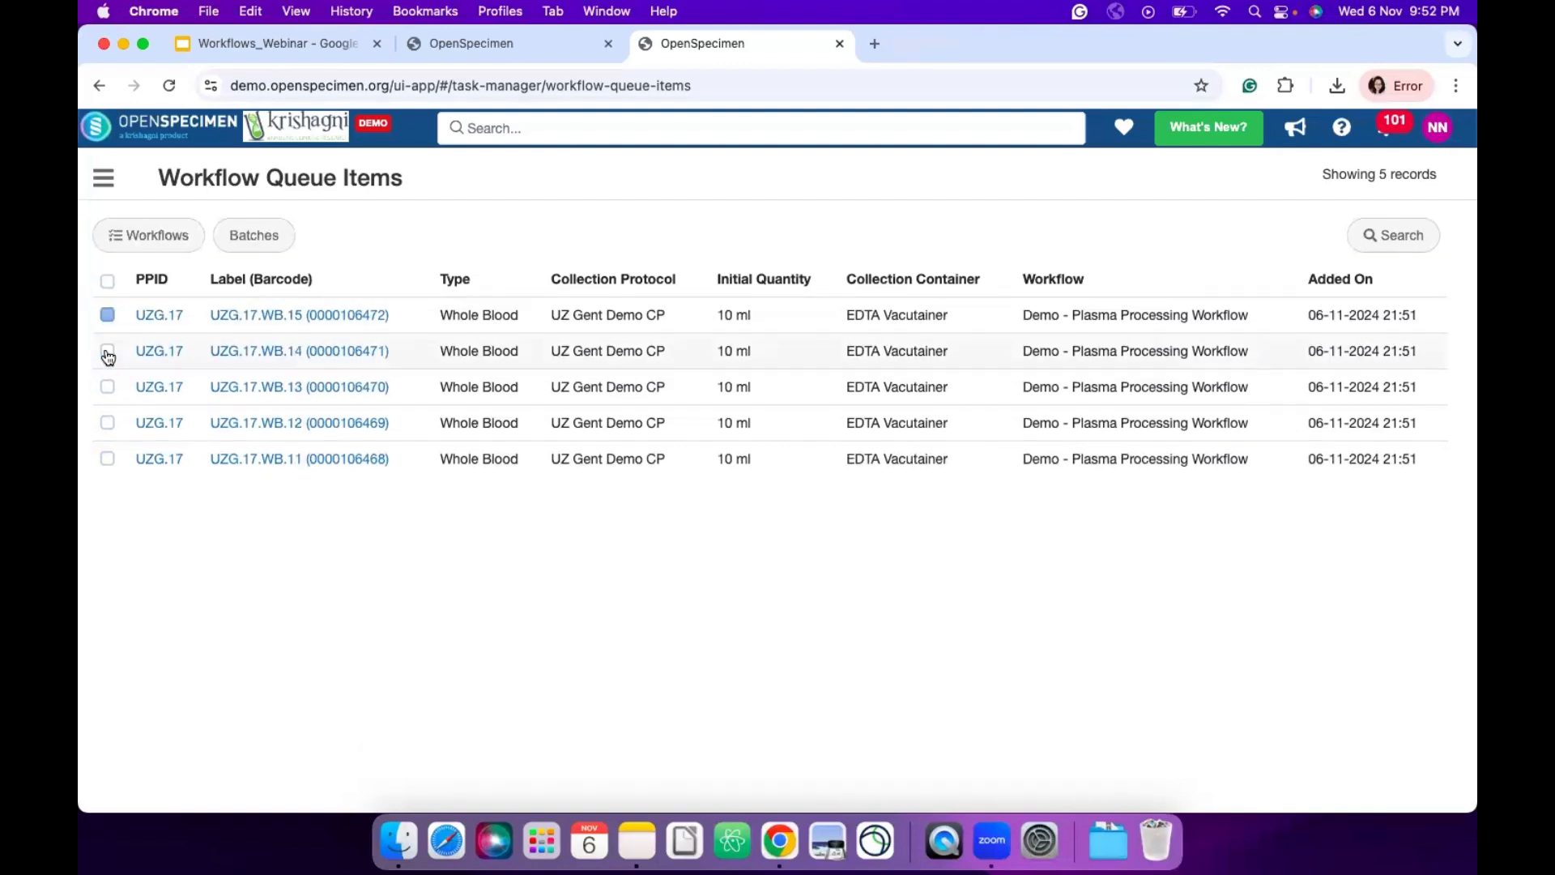
- Check the queue's search filters, select all five queued Whole Blood specimens and start their plasma processing workflow
left_click(1377, 243)
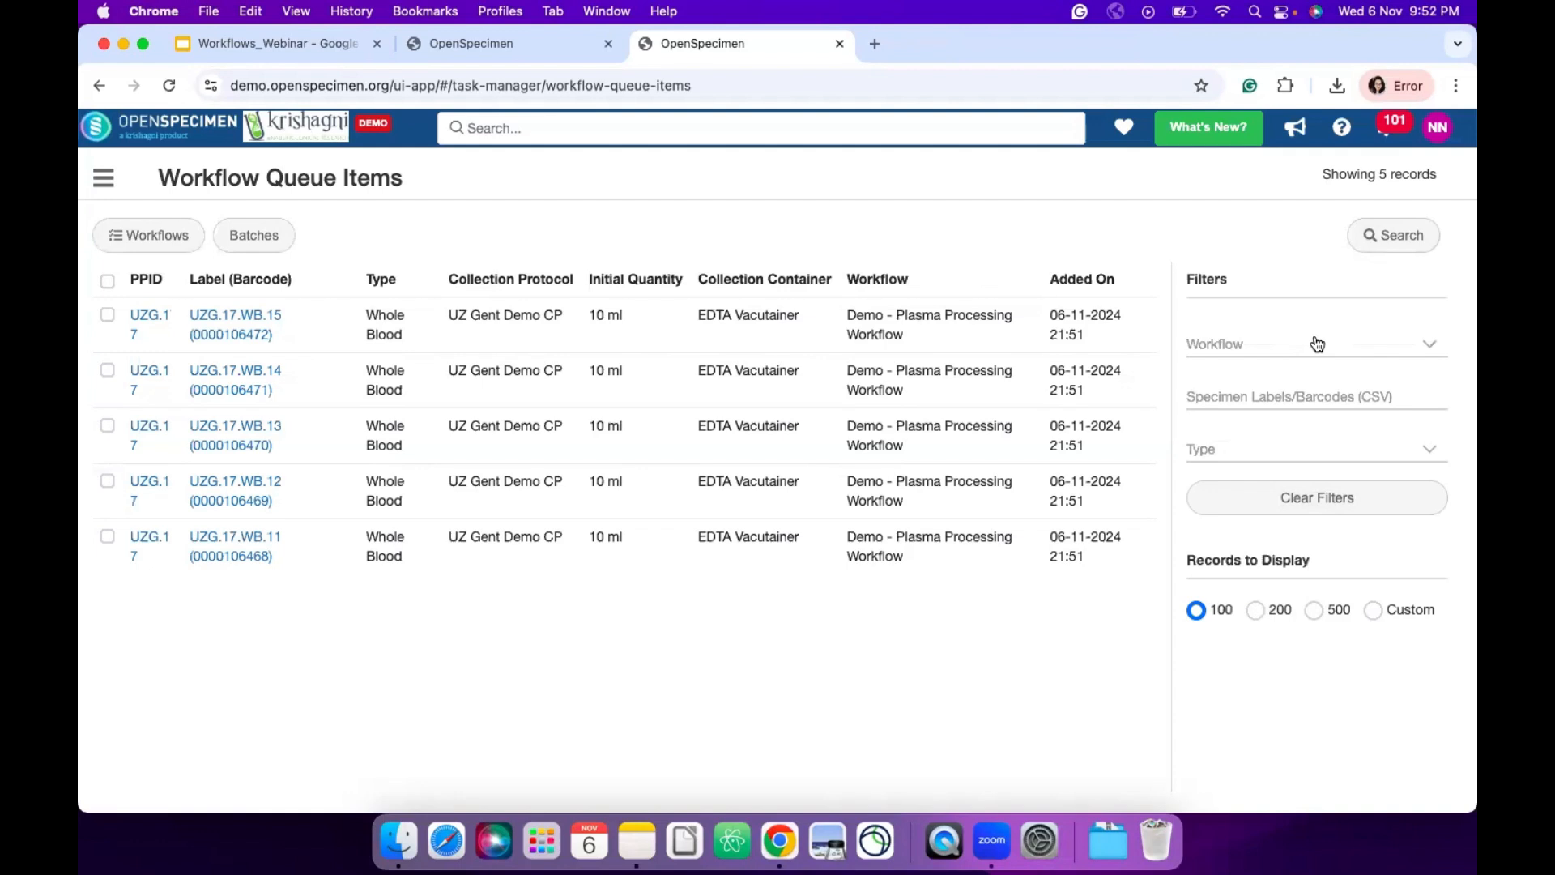
left_click(1387, 236)
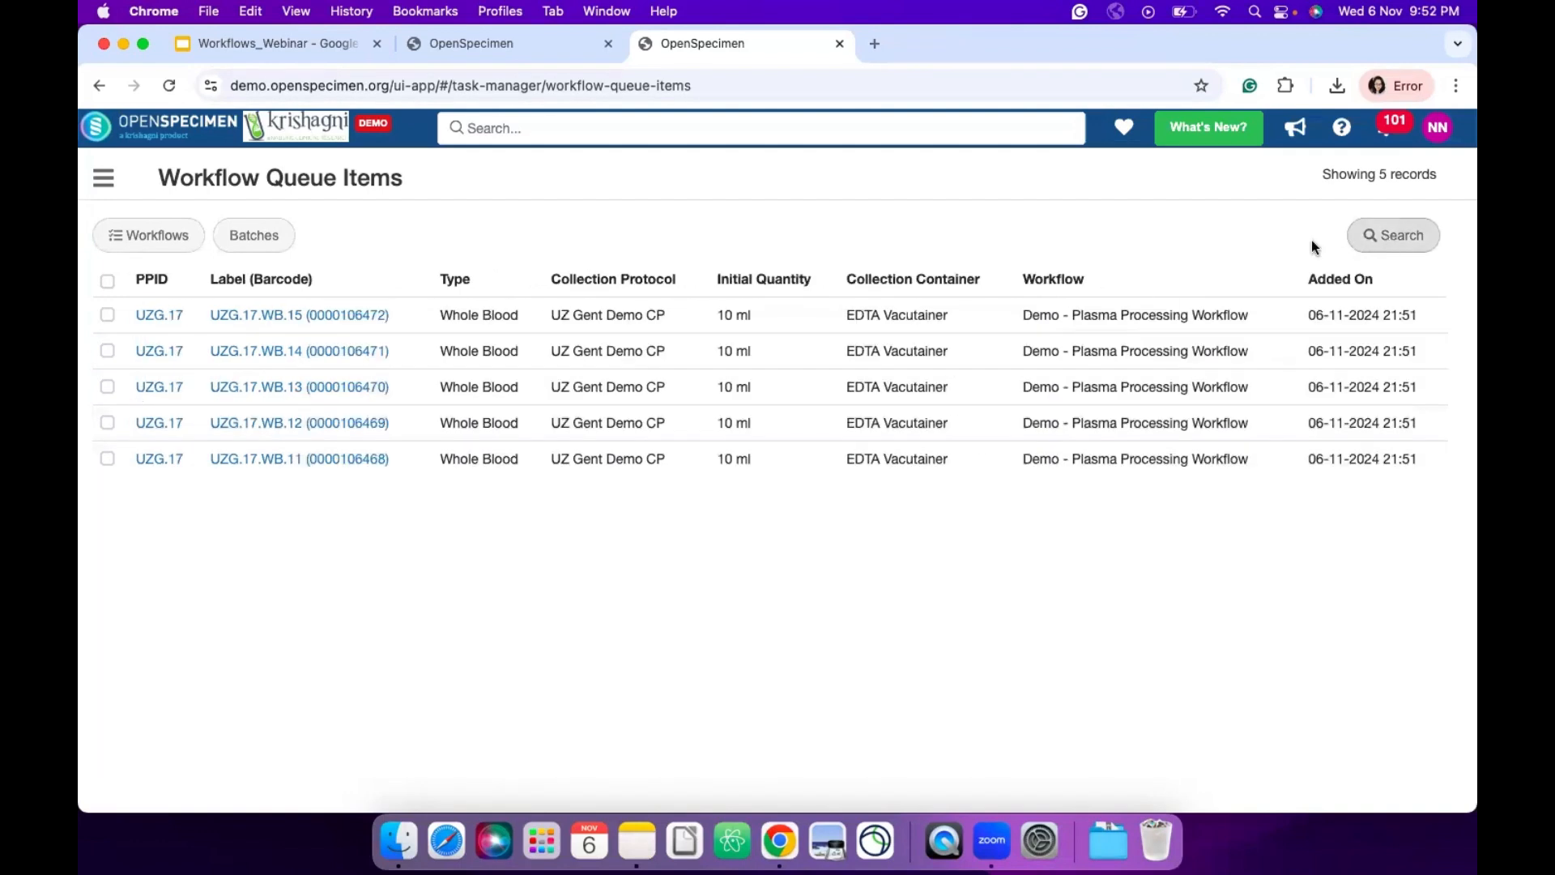
left_click(107, 282)
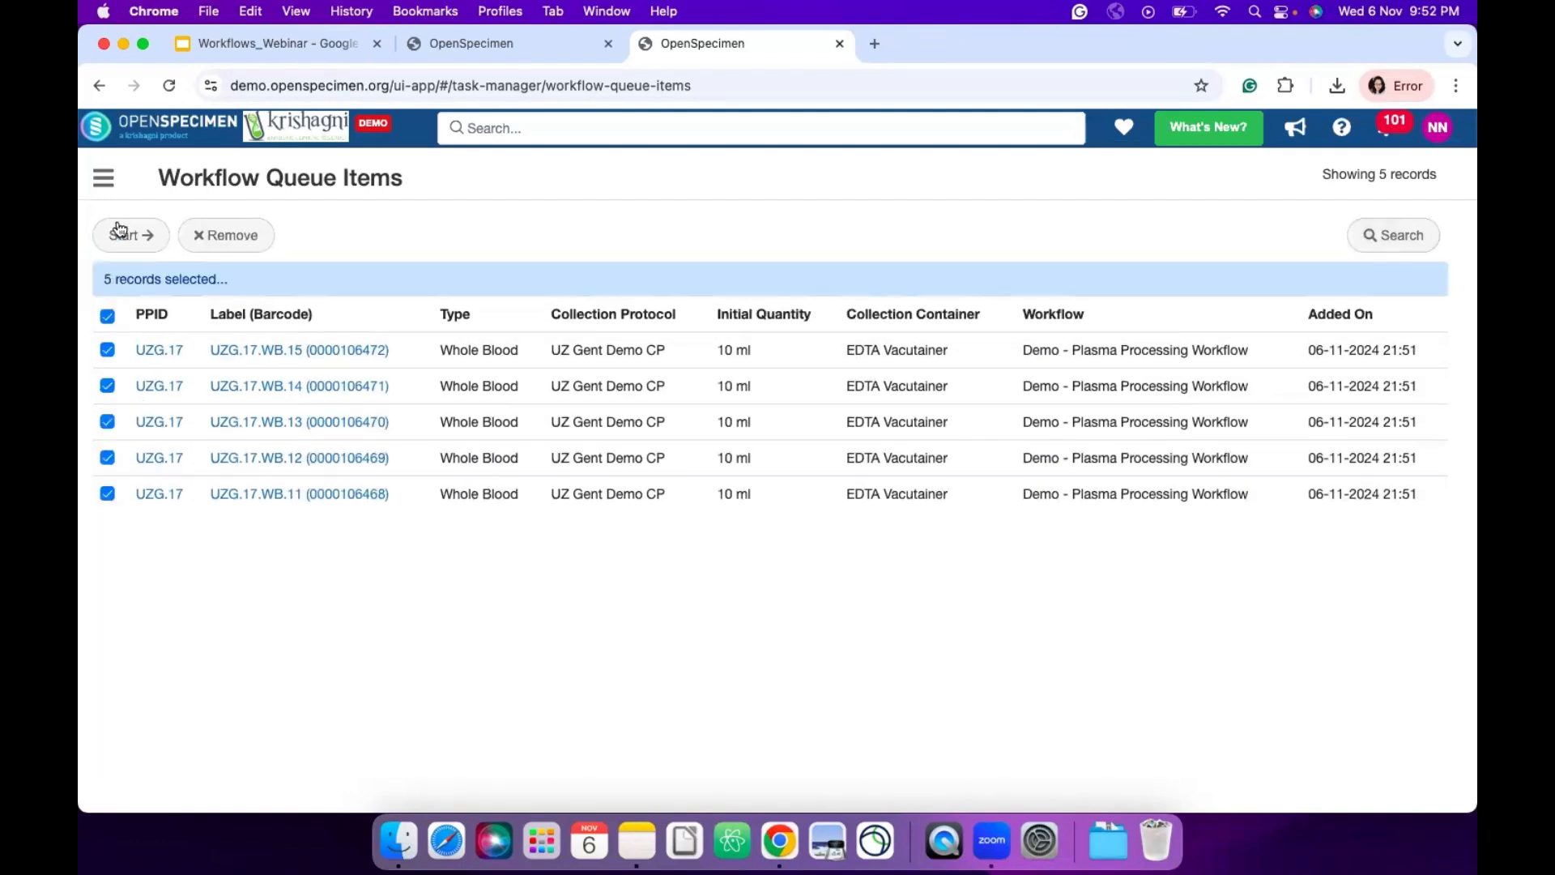
left_click(133, 236)
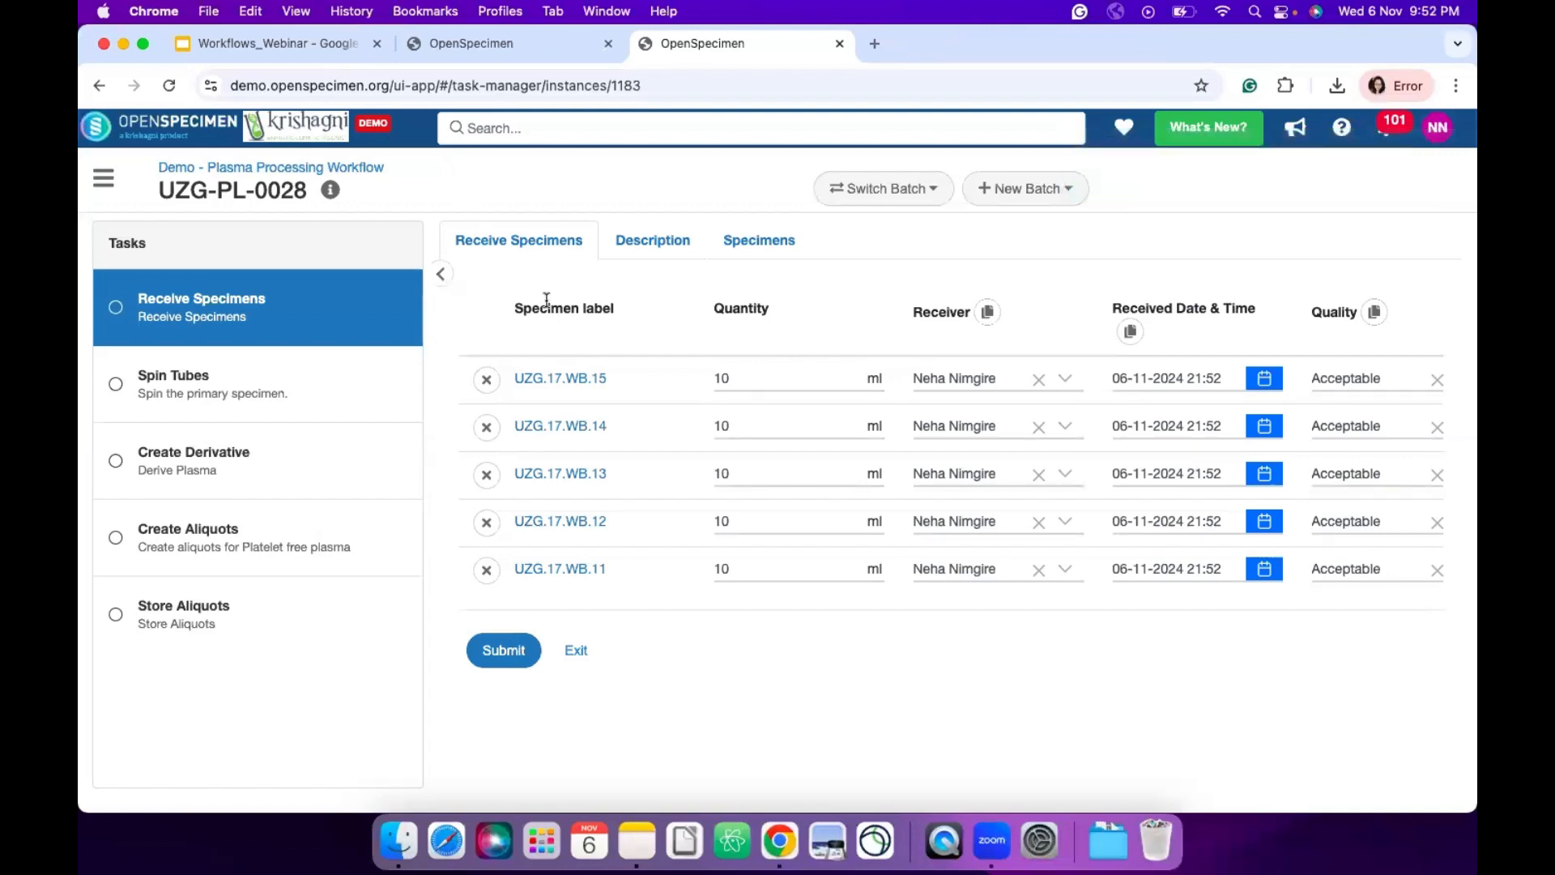
- Review the receive details of the five Whole Blood specimens and submit the Receive Specimens task with default values
scroll(954, 481, "right", 3)
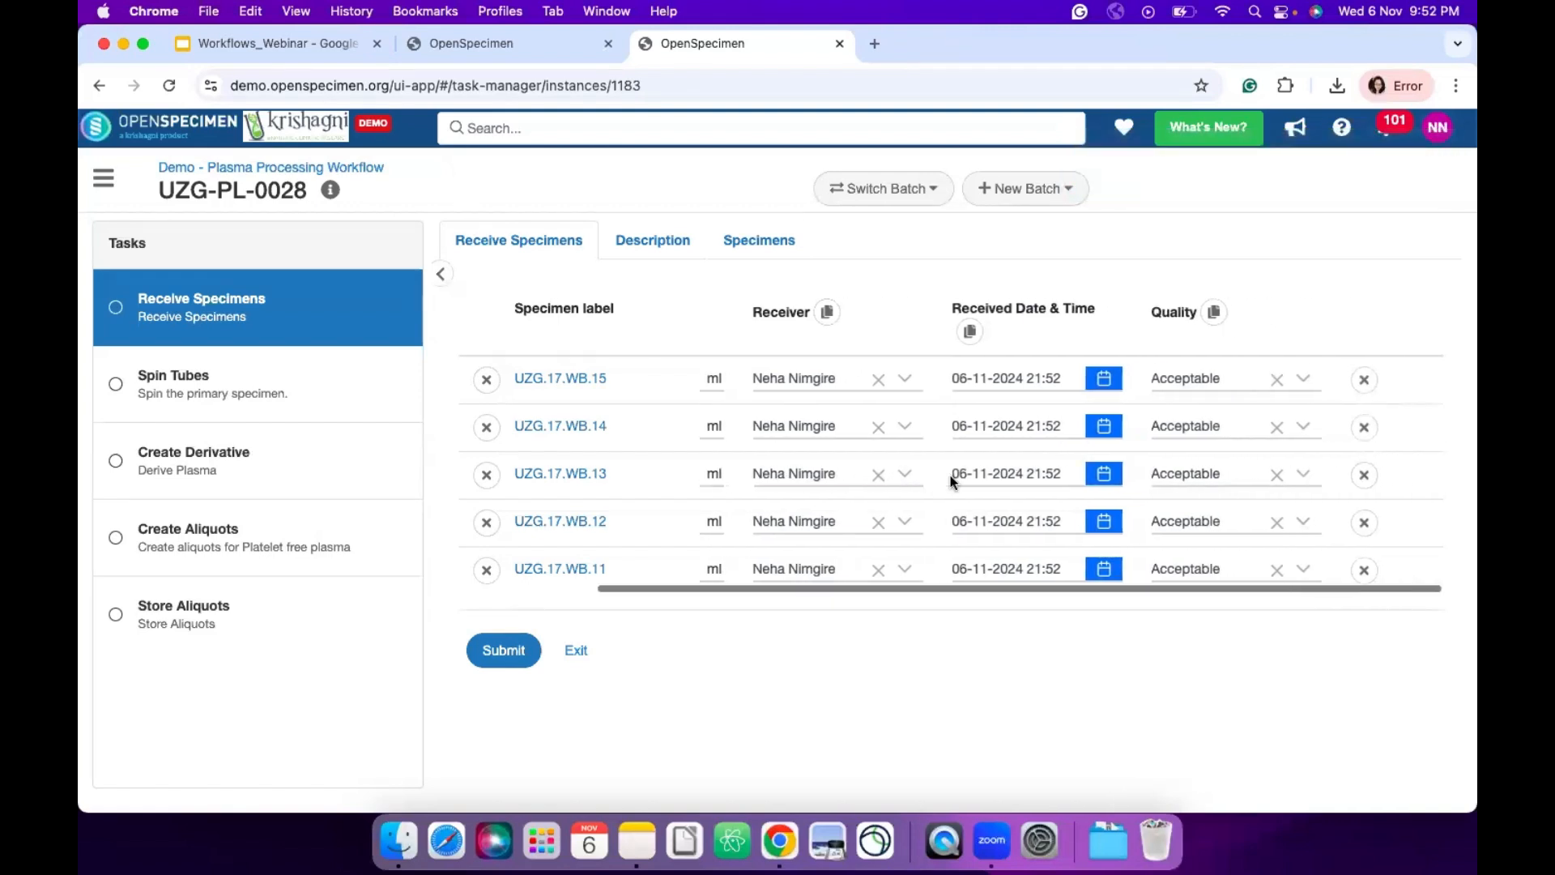
scroll(956, 476, "left", 3)
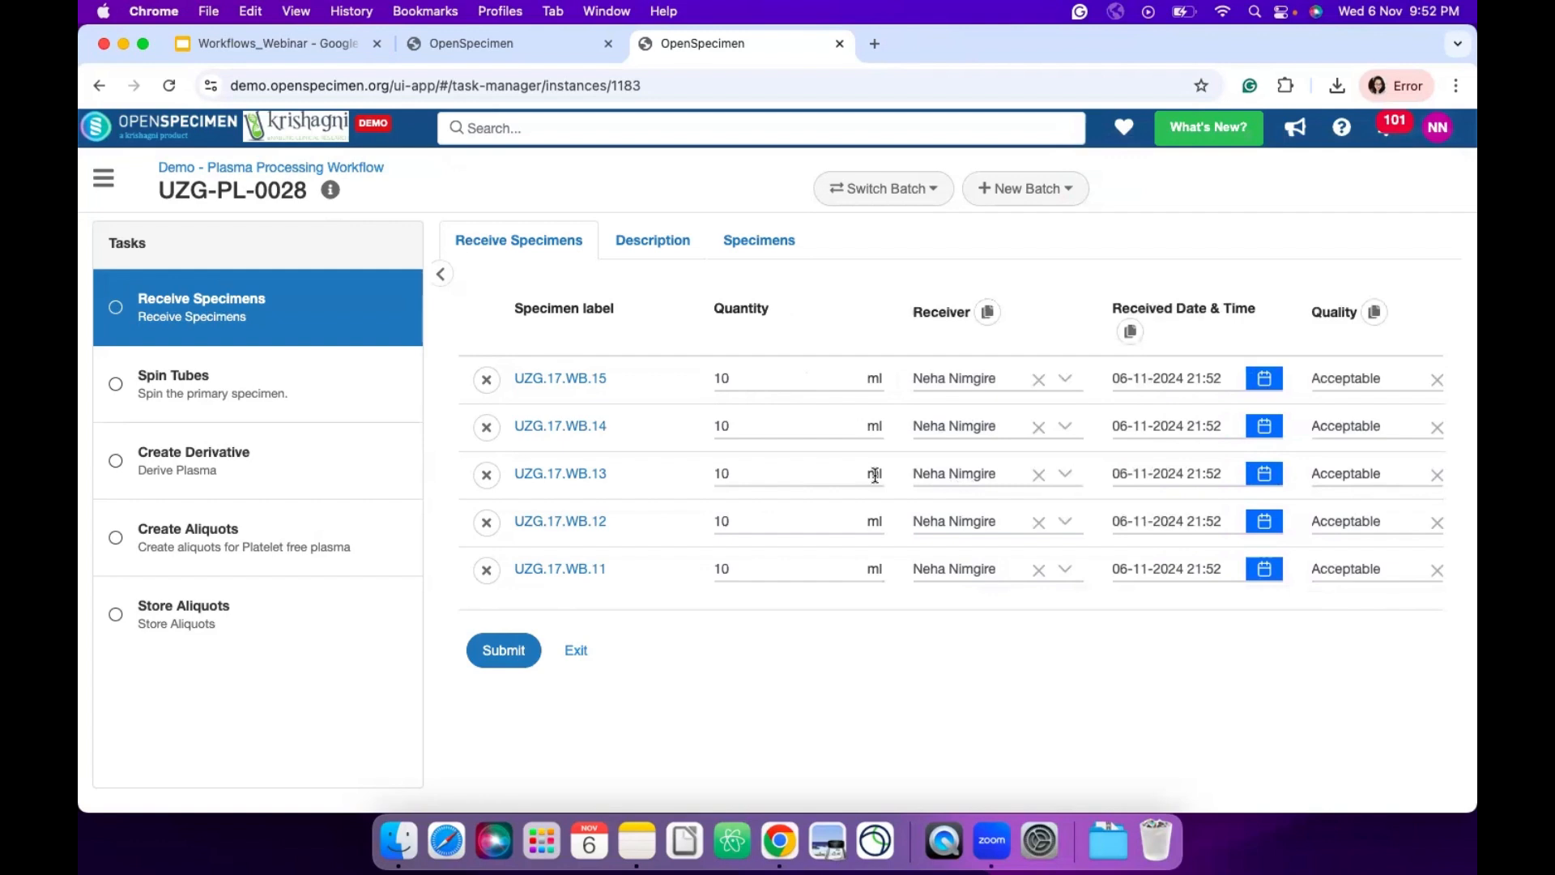
scroll(1005, 393, "right", 2)
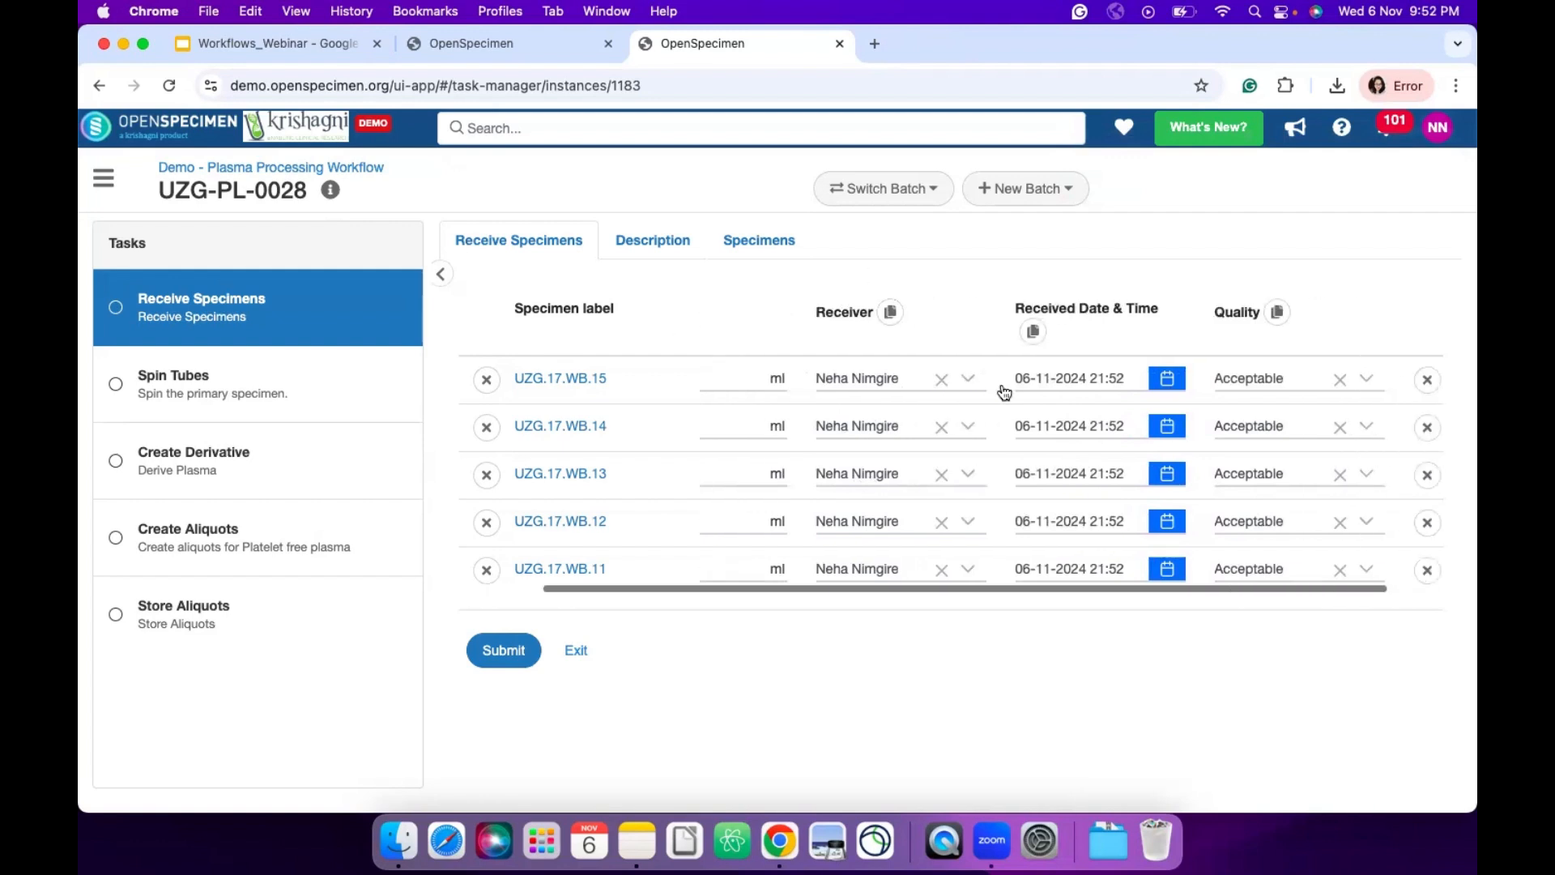
scroll(1005, 393, "right", 1)
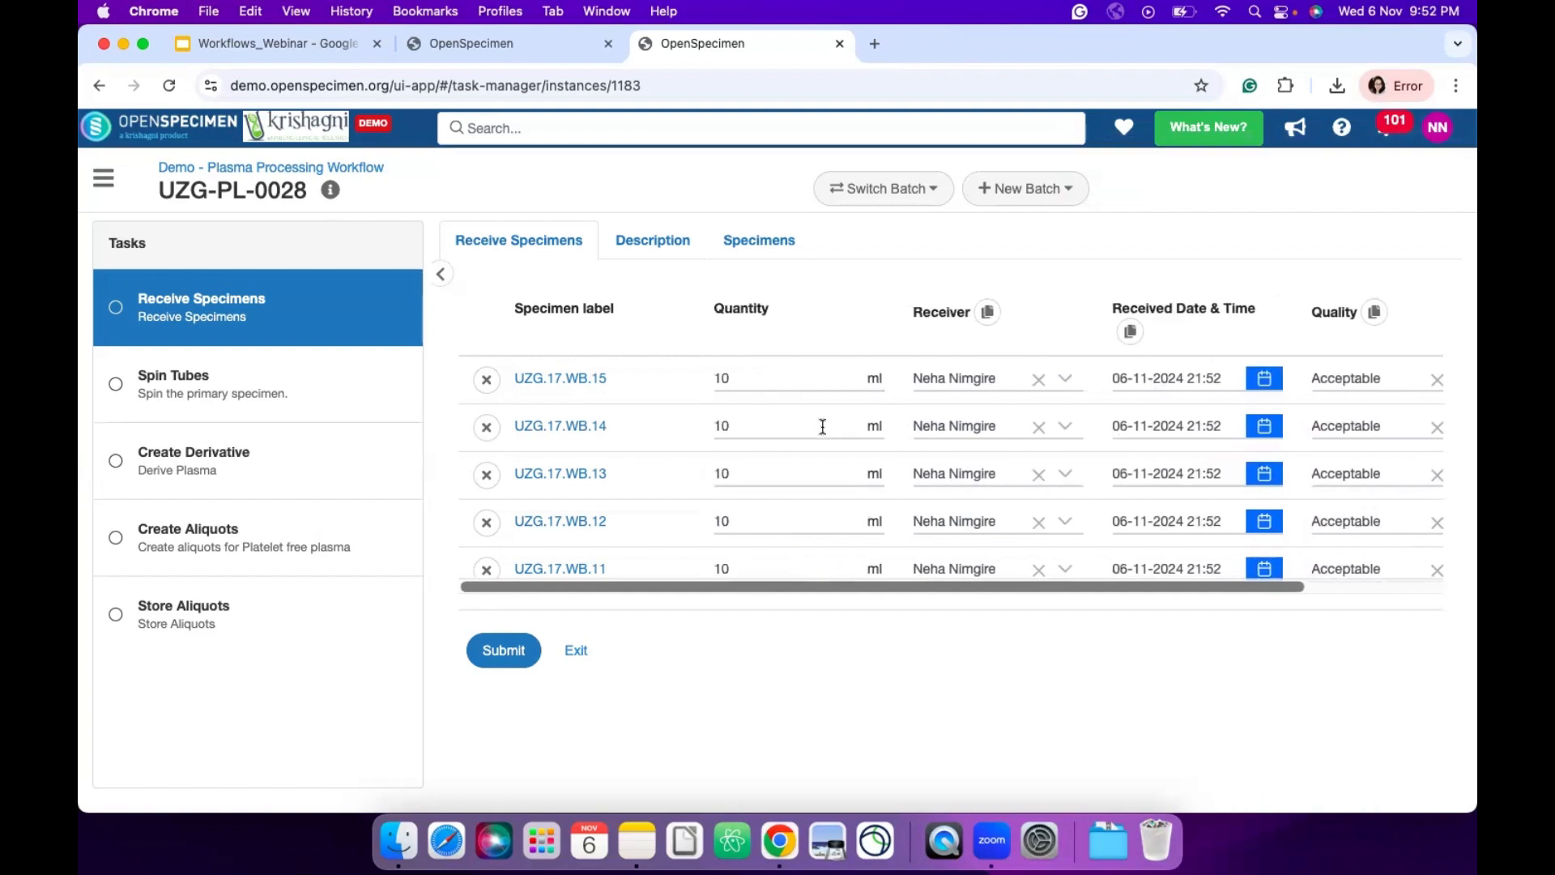
left_click(508, 668)
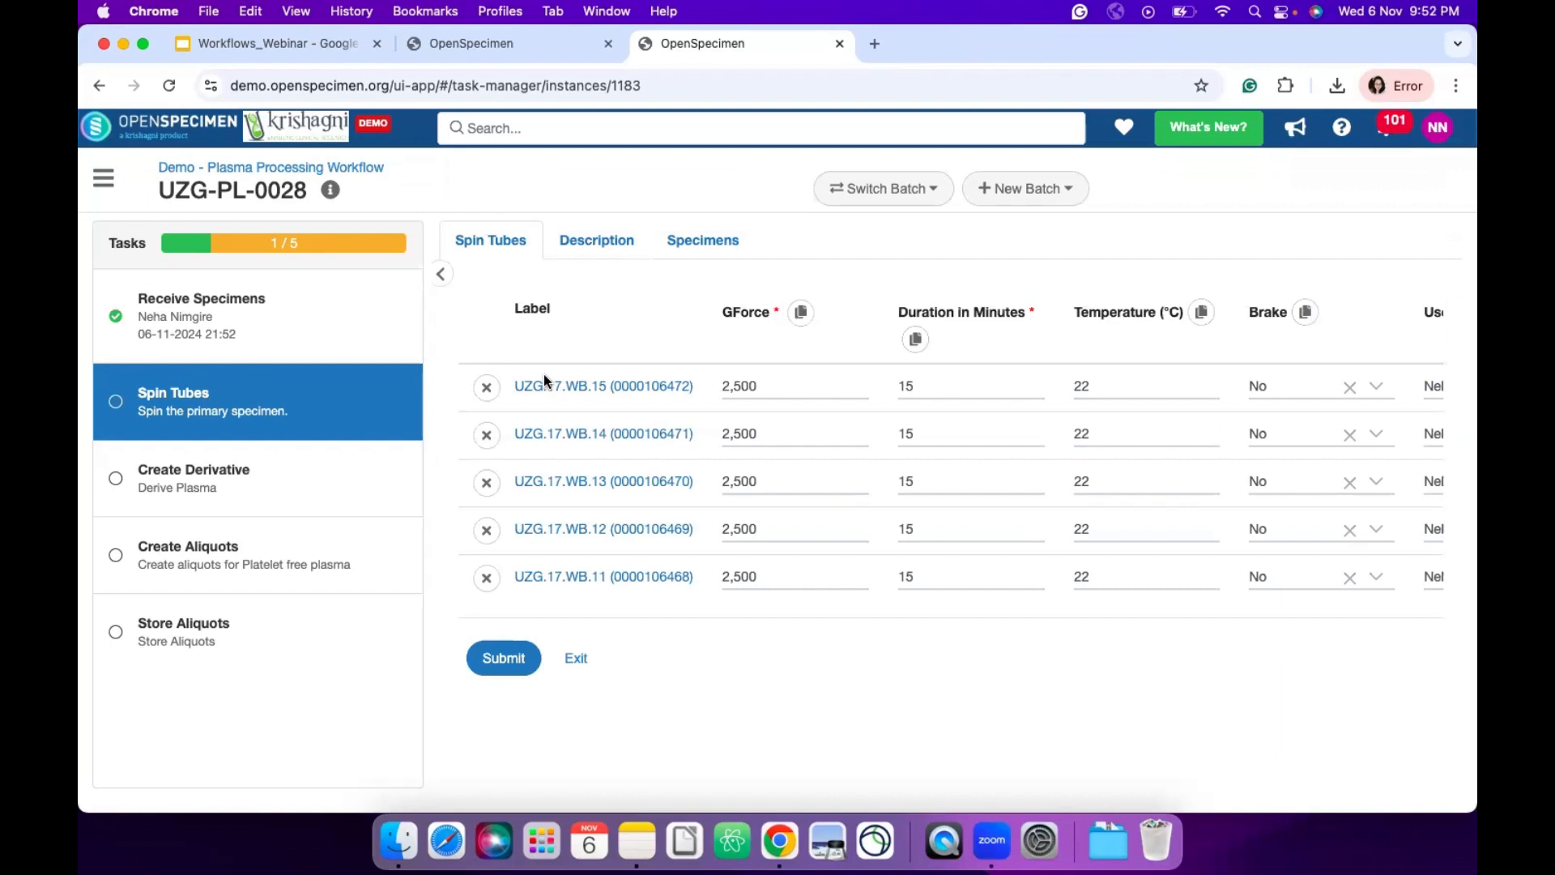
- Set the Spin Tubes GForce of the first specimen to 2,550 and copy it to all specimens
left_click(661, 381)
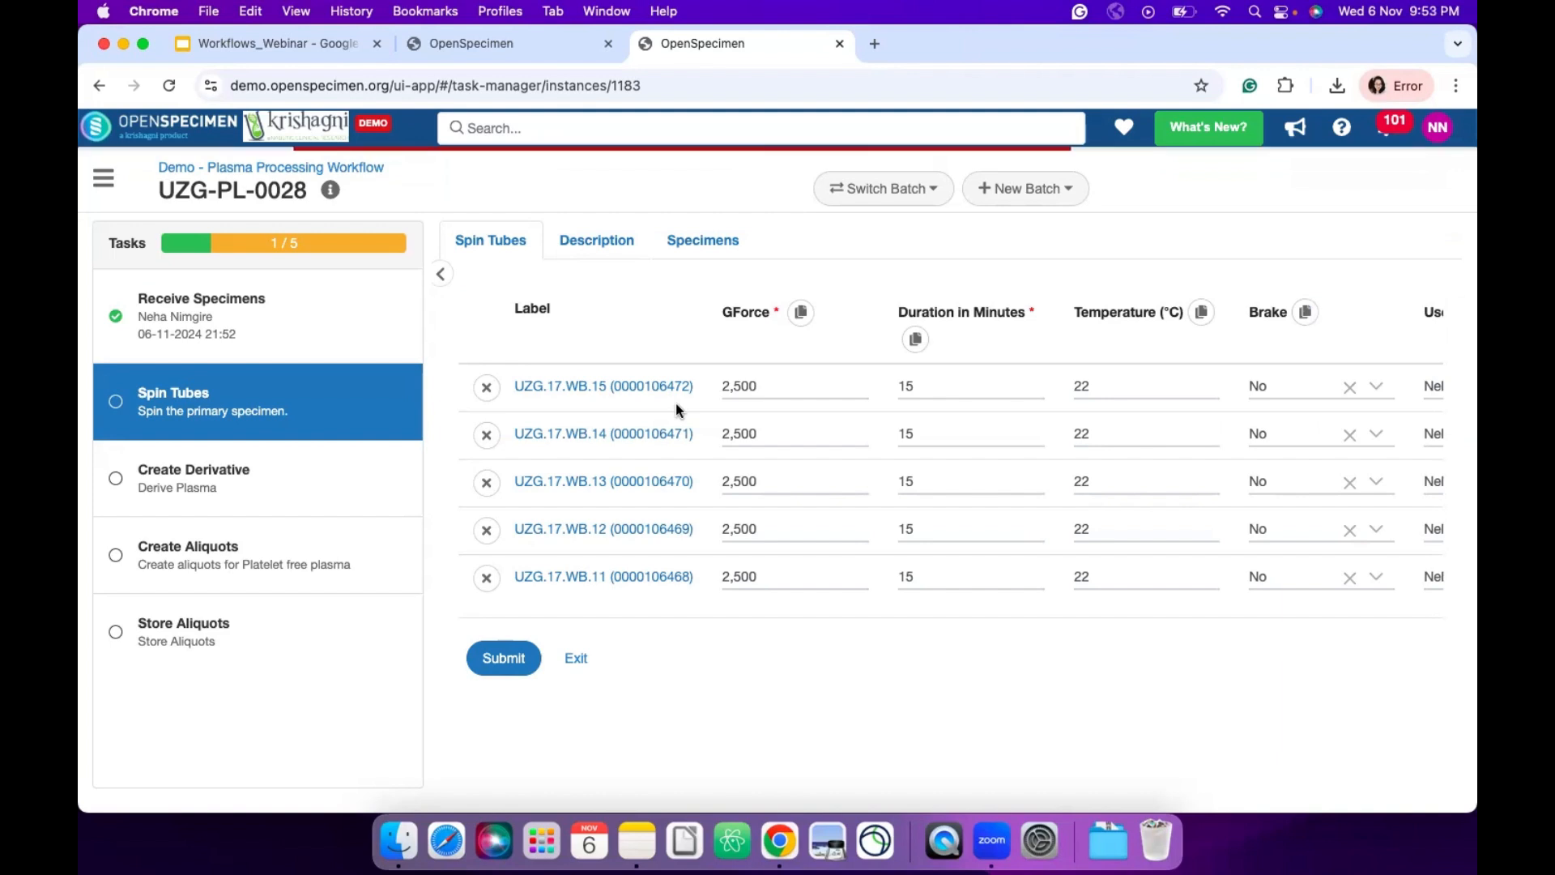
scroll(675, 401, "right", 3)
scroll(1038, 414, "right", 5)
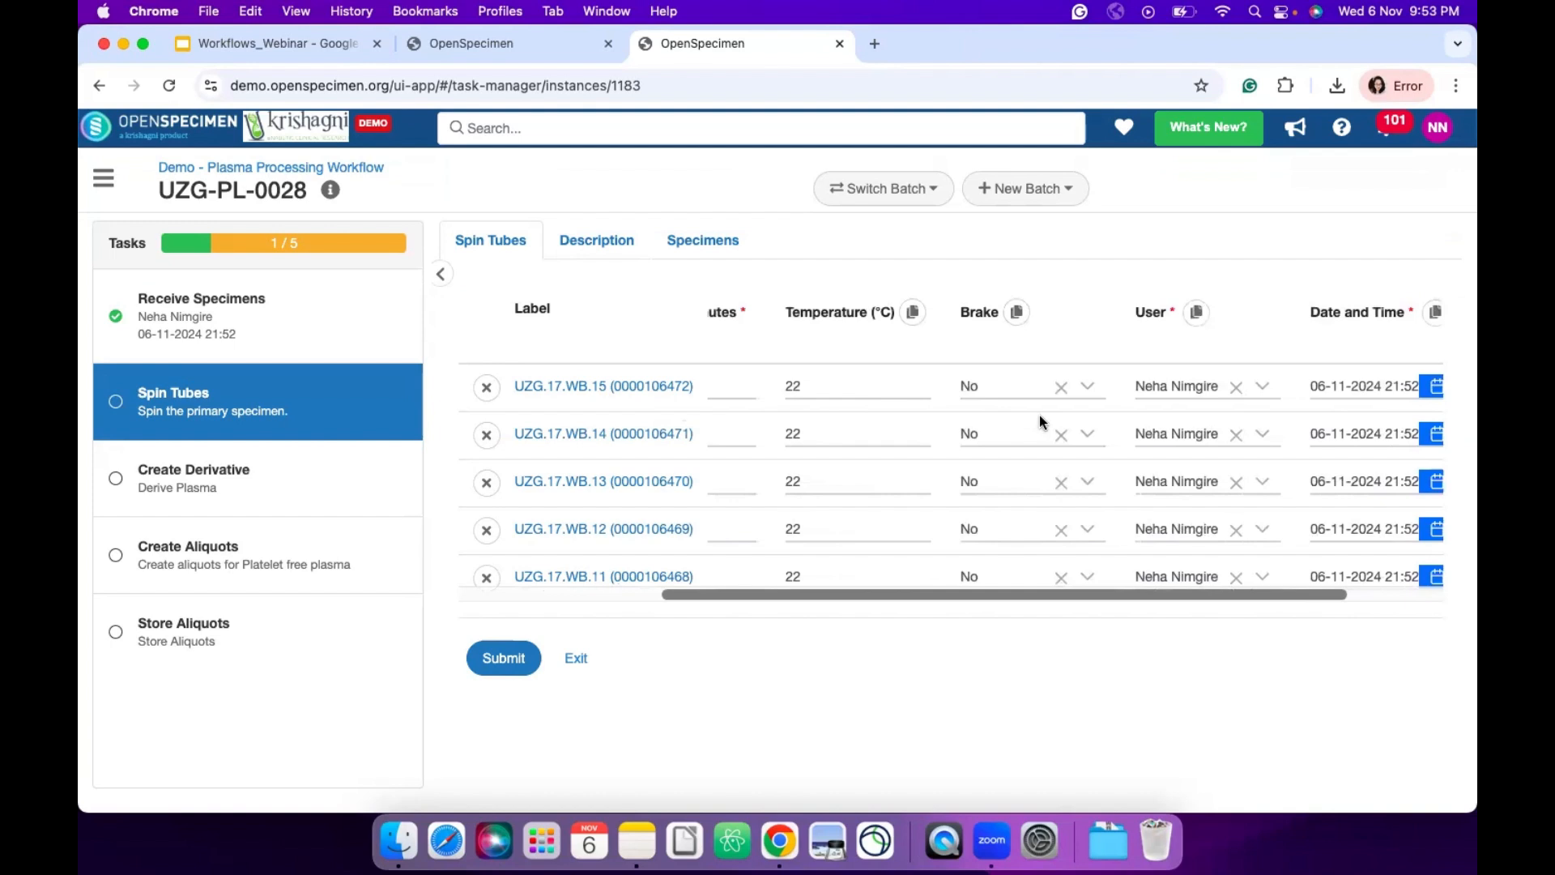
scroll(1038, 414, "right", 3)
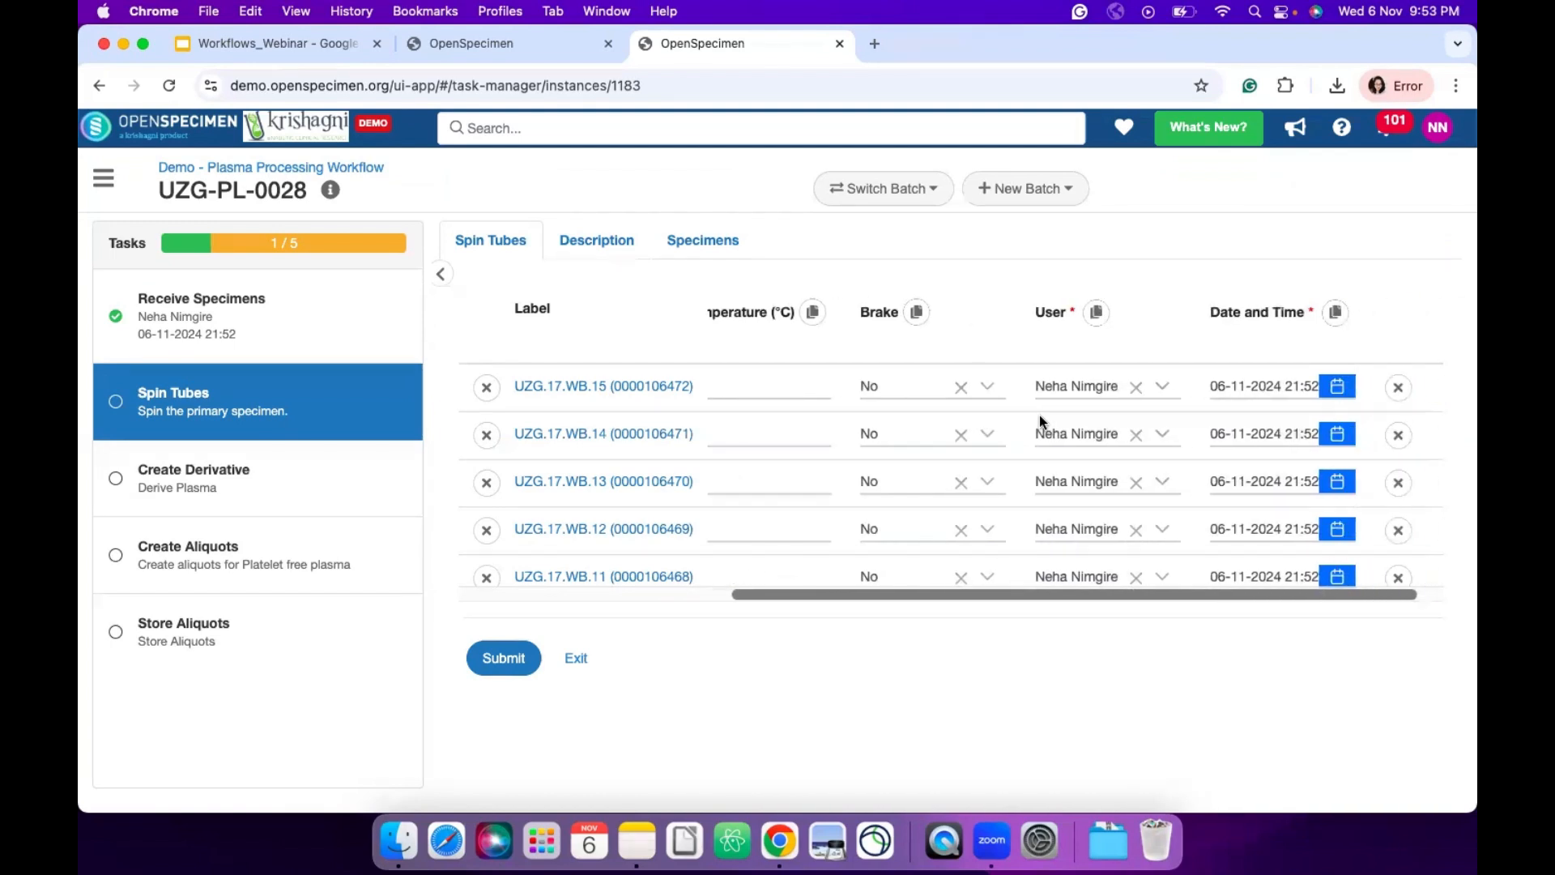
scroll(1046, 371, "left", 5)
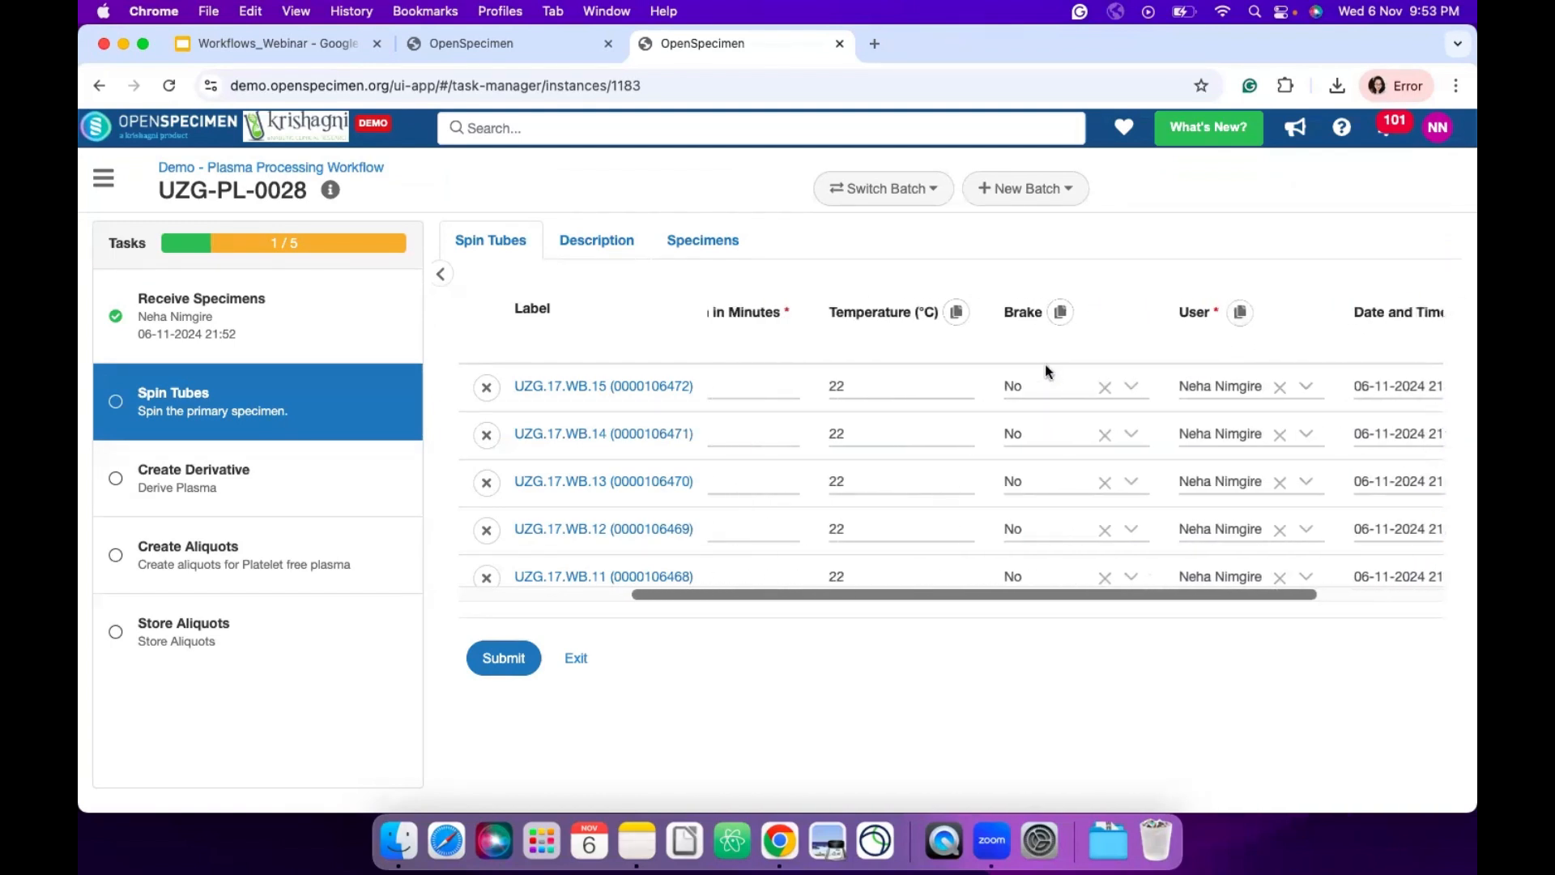
scroll(1044, 369, "left", 3)
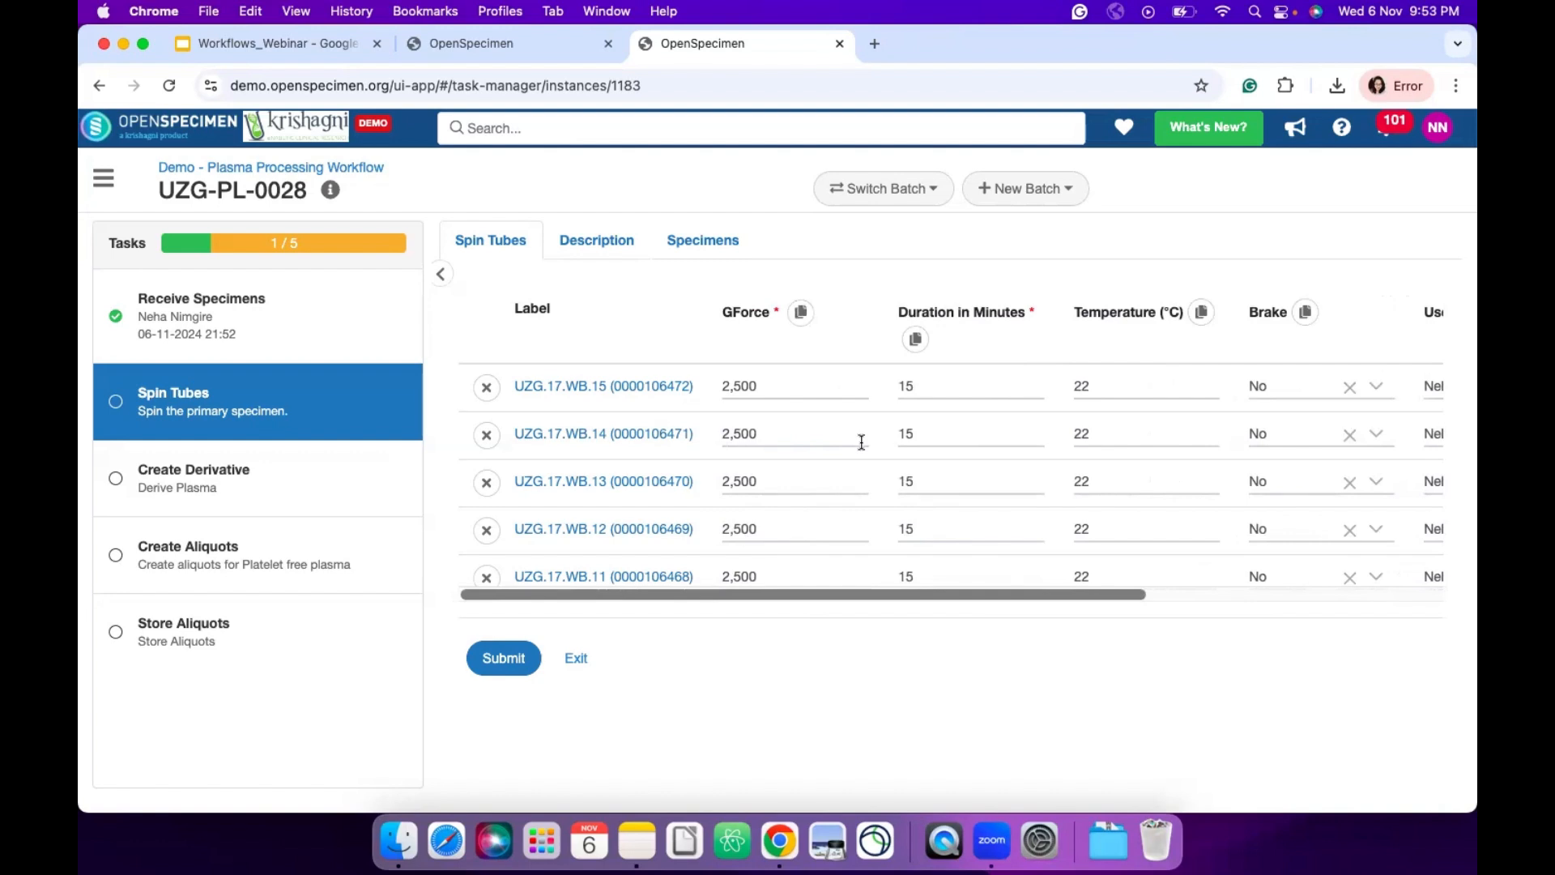
left_click(784, 389)
key("BackSpace")
key("BackSpace")
type("50")
left_click(802, 314)
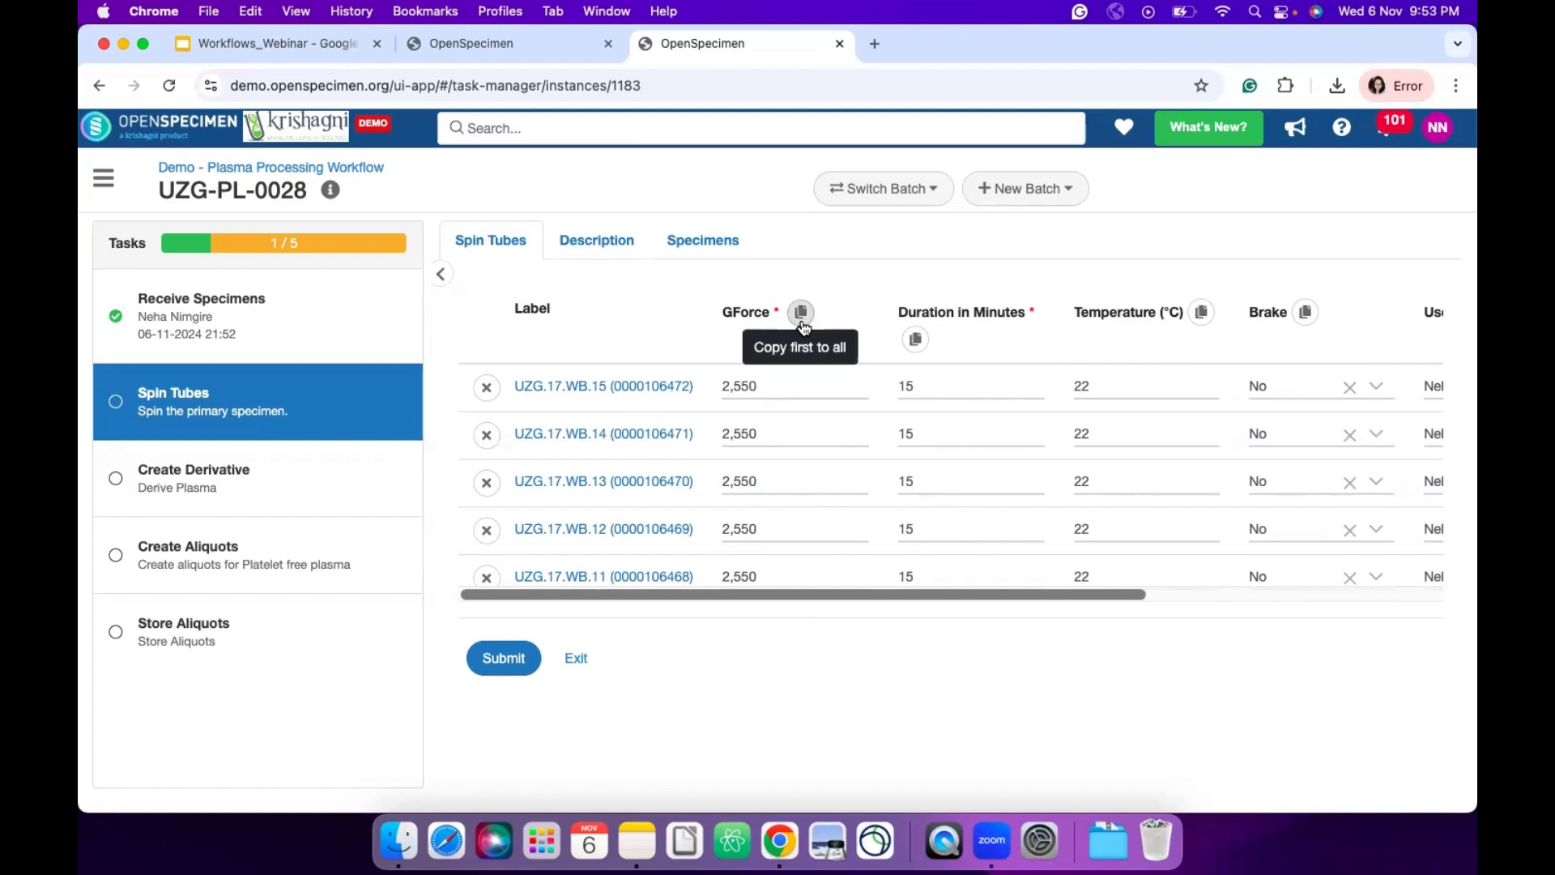
left_click(804, 318)
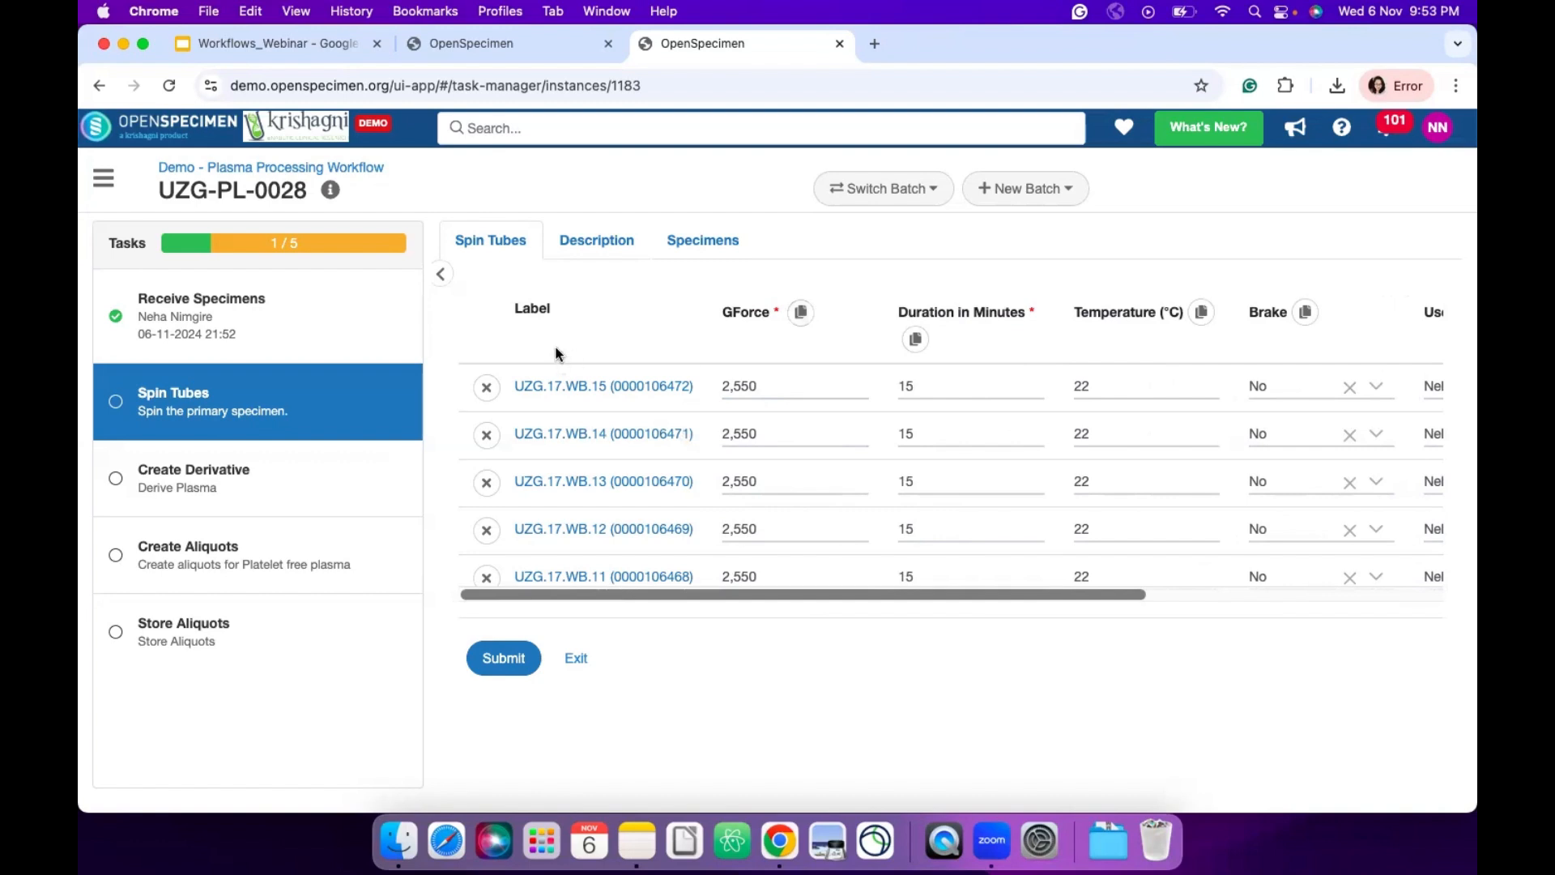
- Review the remaining spin details, collapse and restore the task list, and submit the Spin Tubes task
scroll(737, 479, "right", 5)
scroll(737, 480, "right", 2)
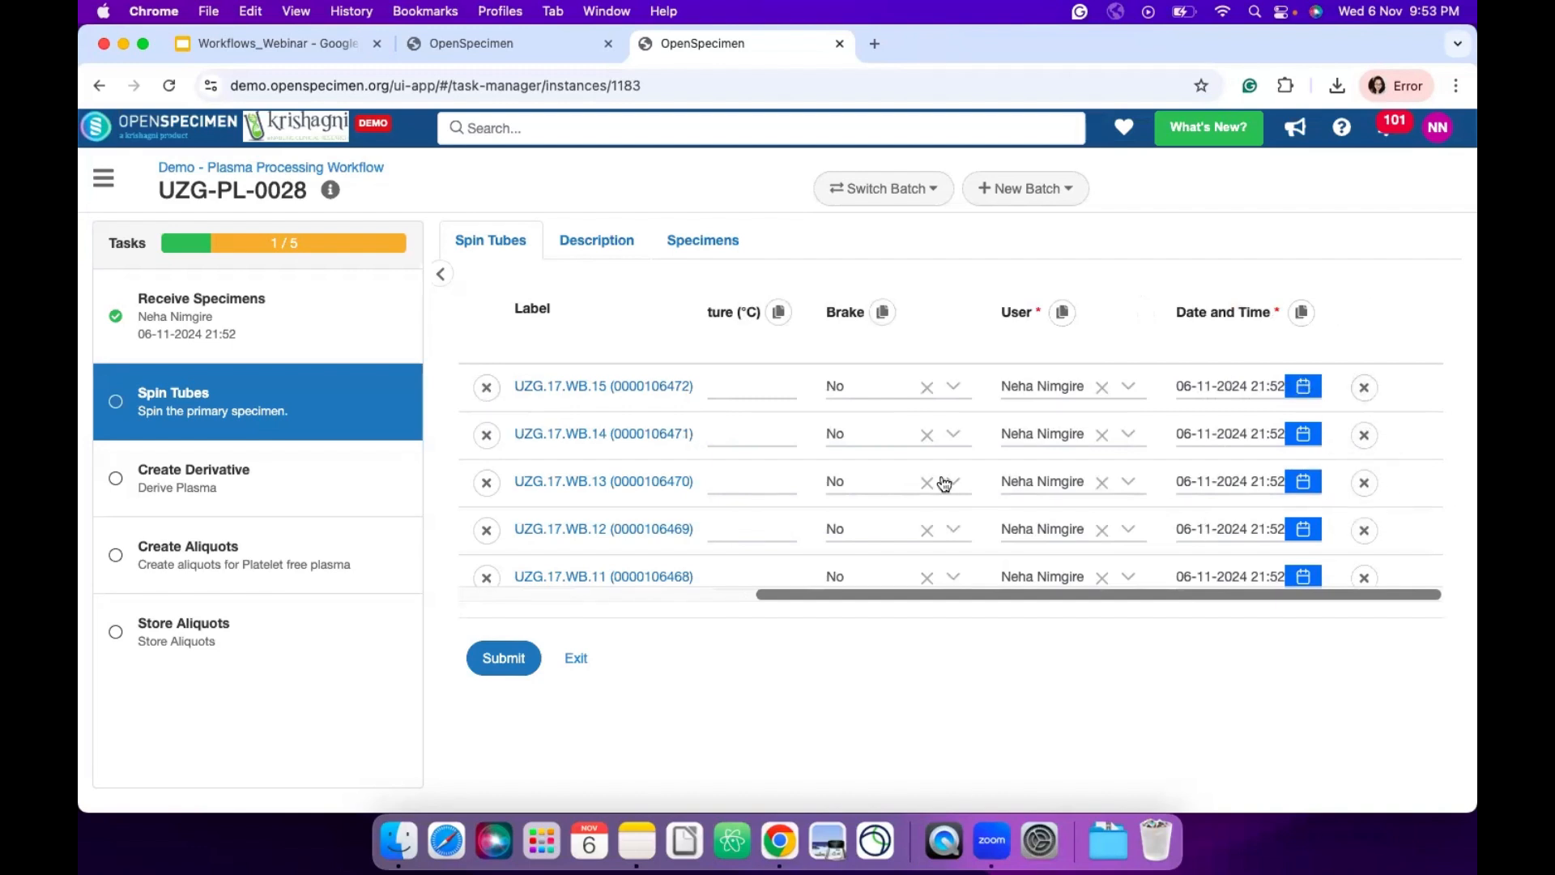
scroll(942, 478, "left", 7)
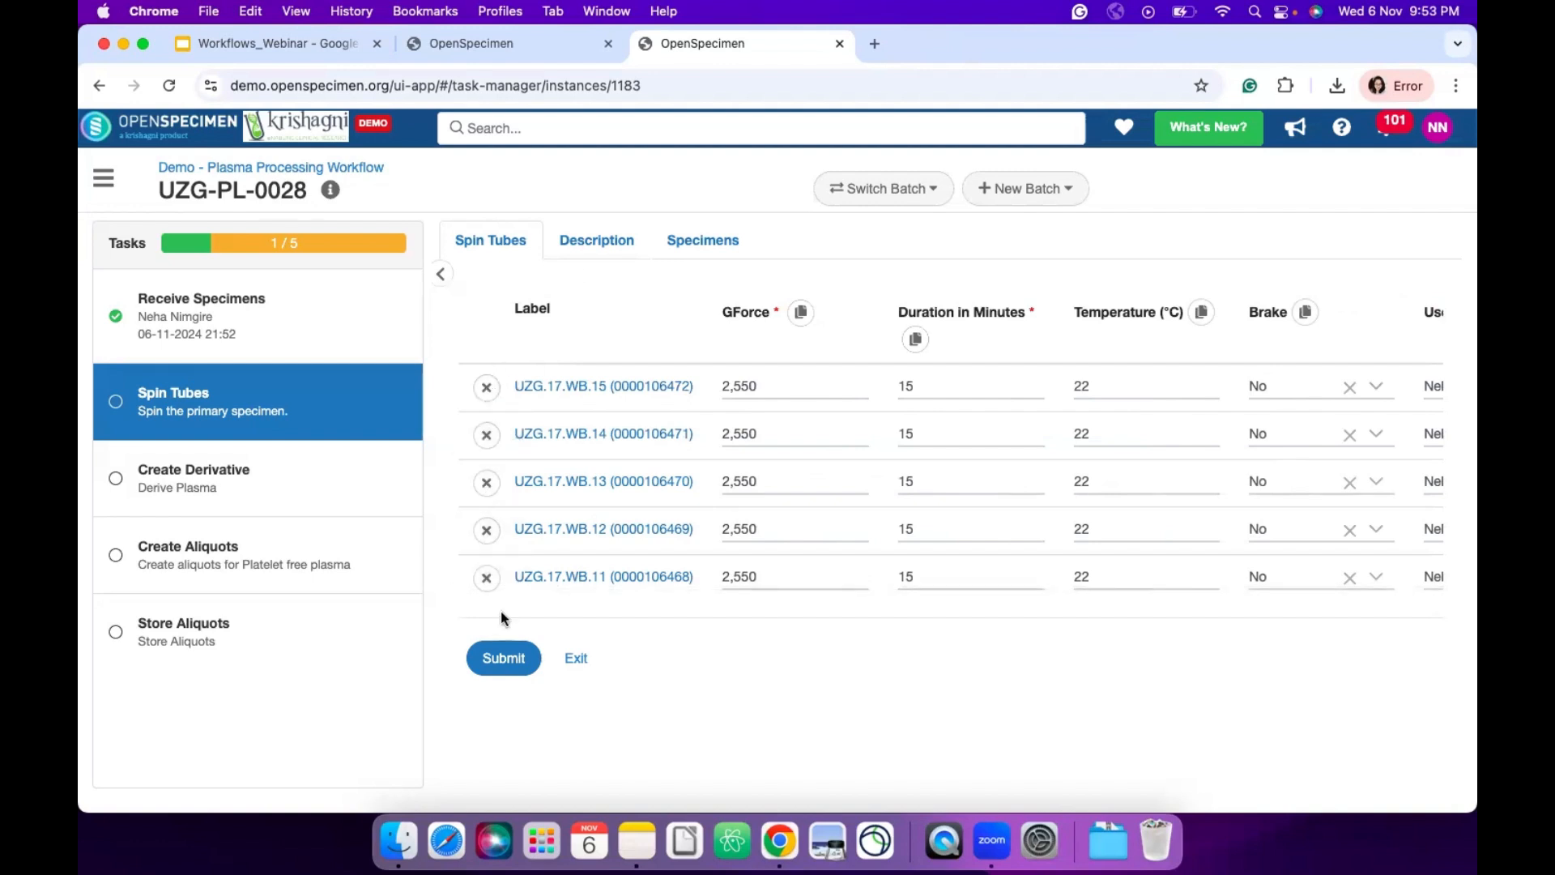
scroll(779, 464, "right", 3)
scroll(781, 462, "left", 1)
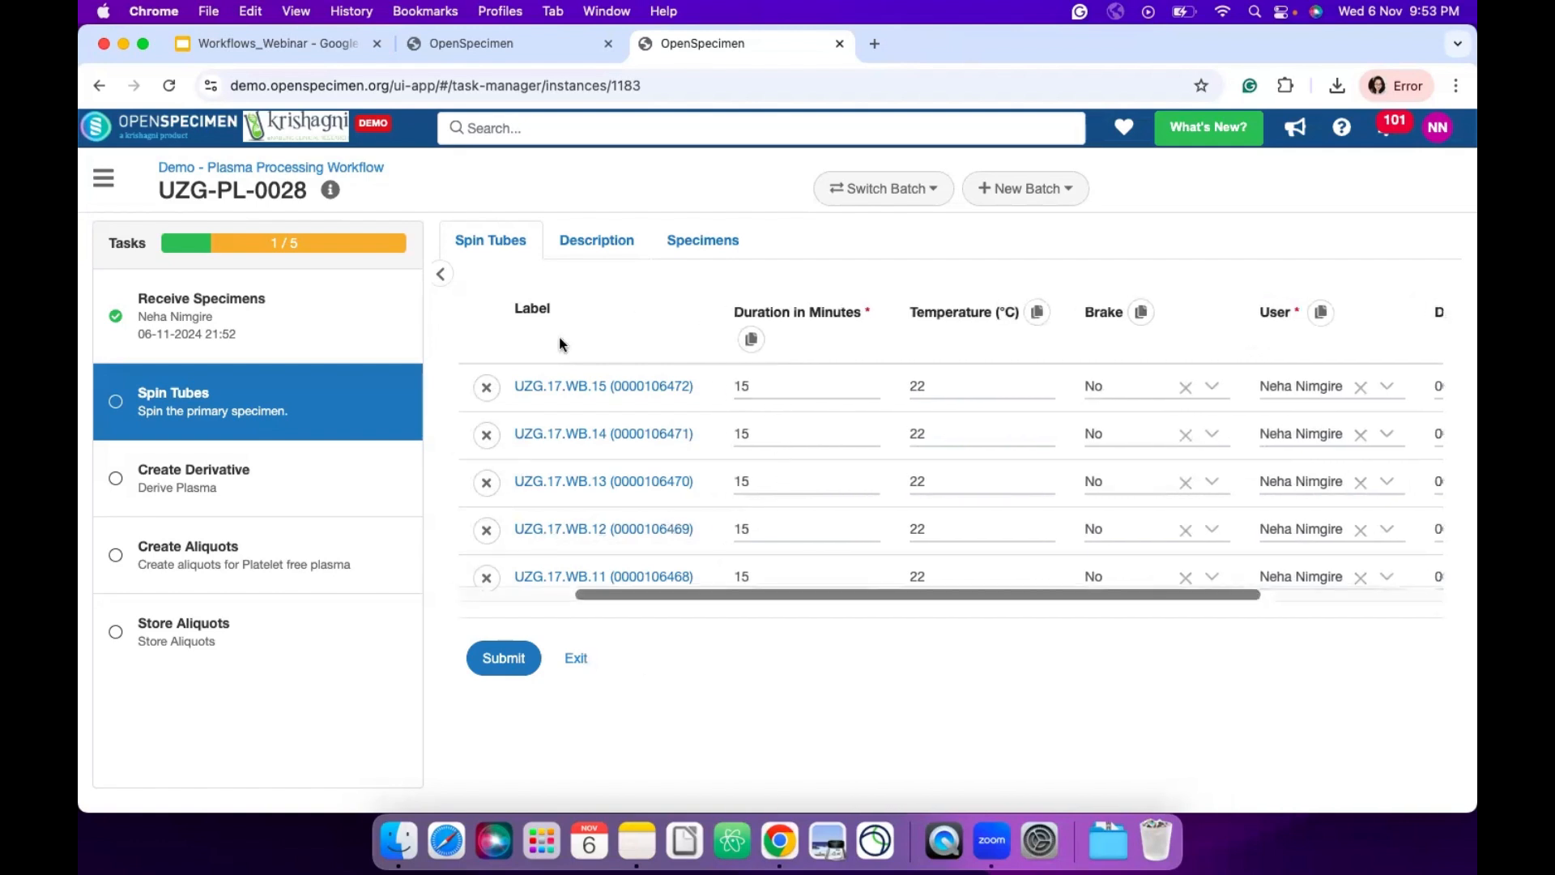
scroll(823, 497, "right", 5)
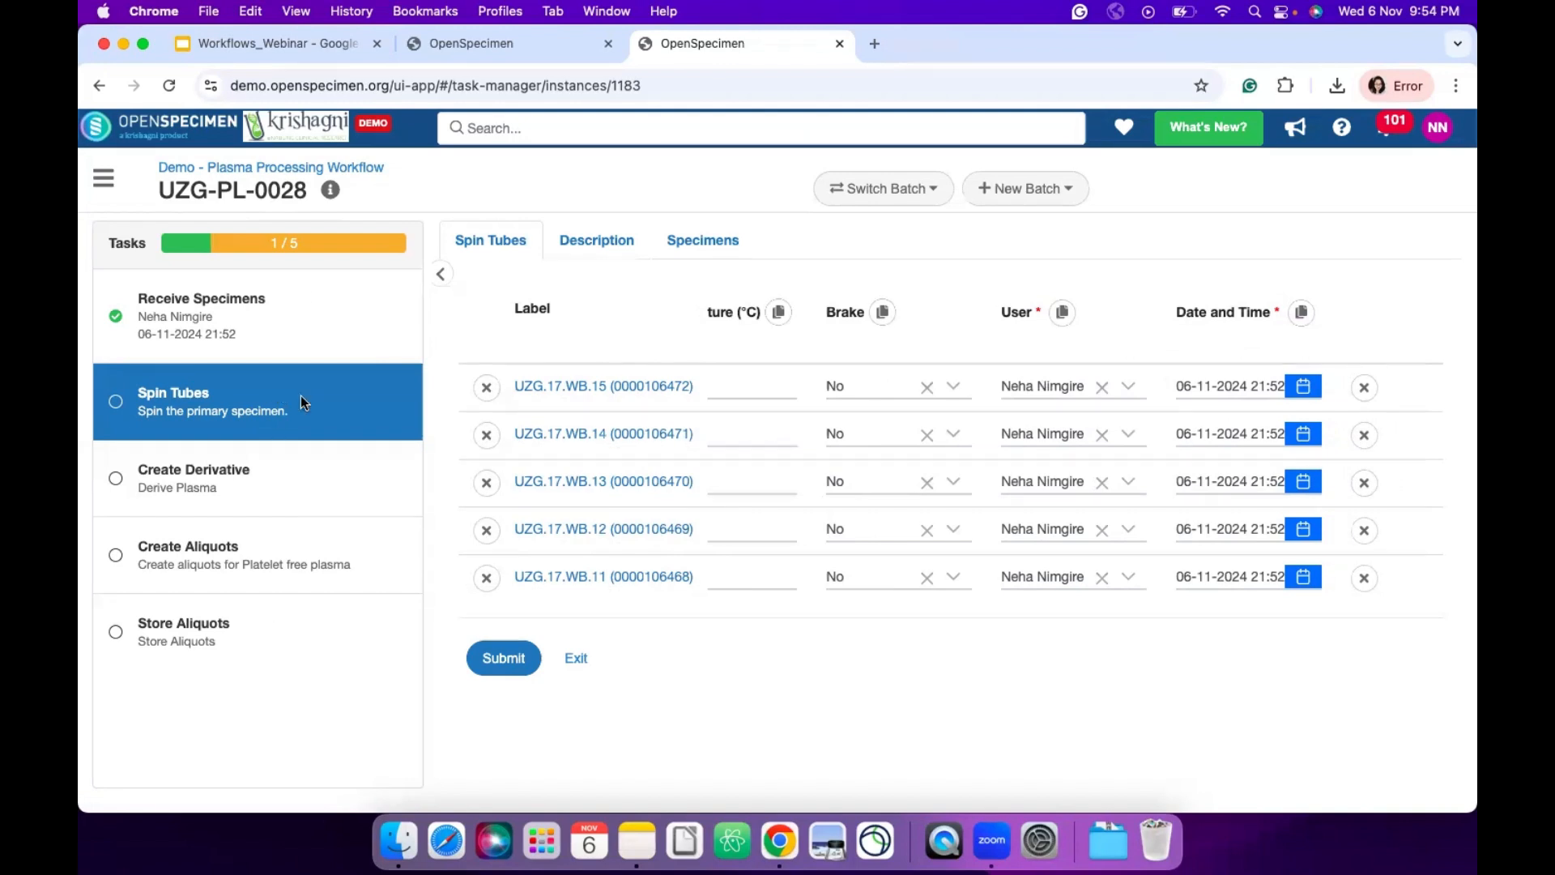
left_click(440, 274)
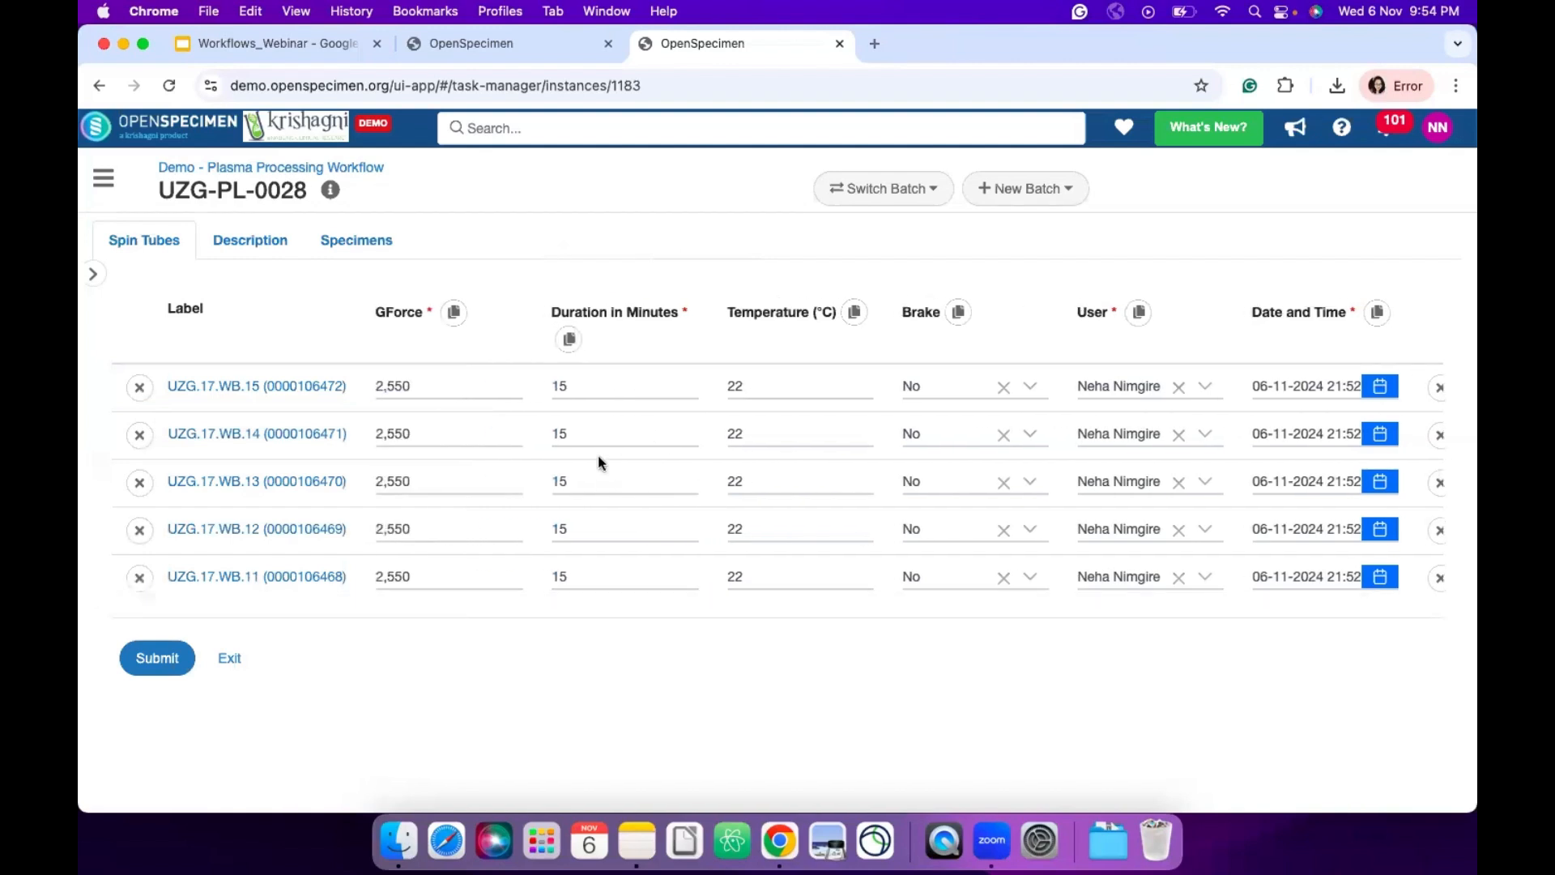
left_click(94, 275)
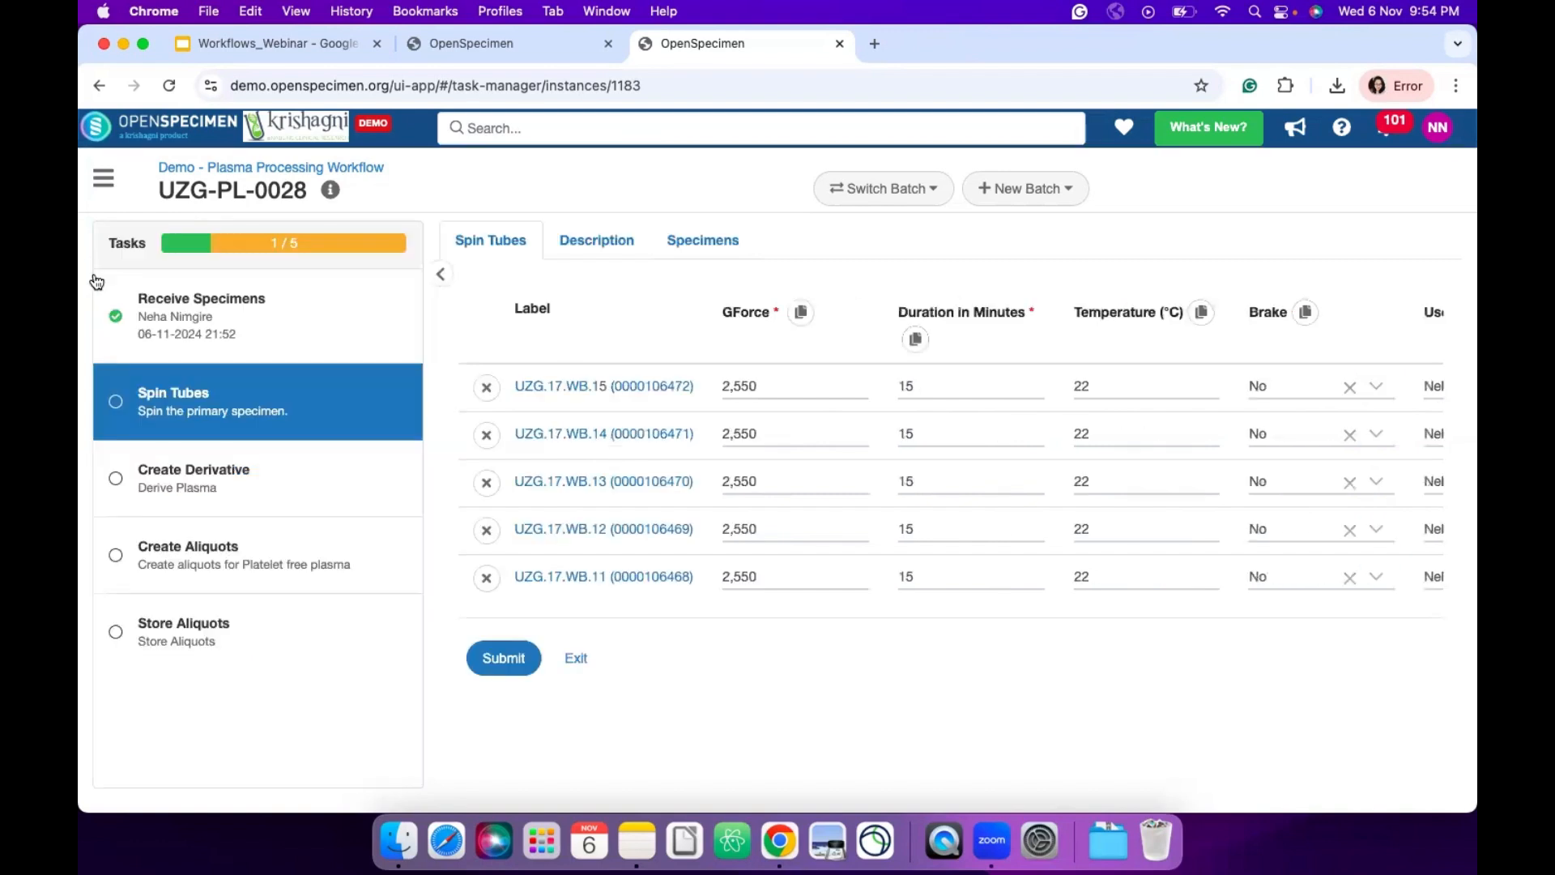
left_click(503, 660)
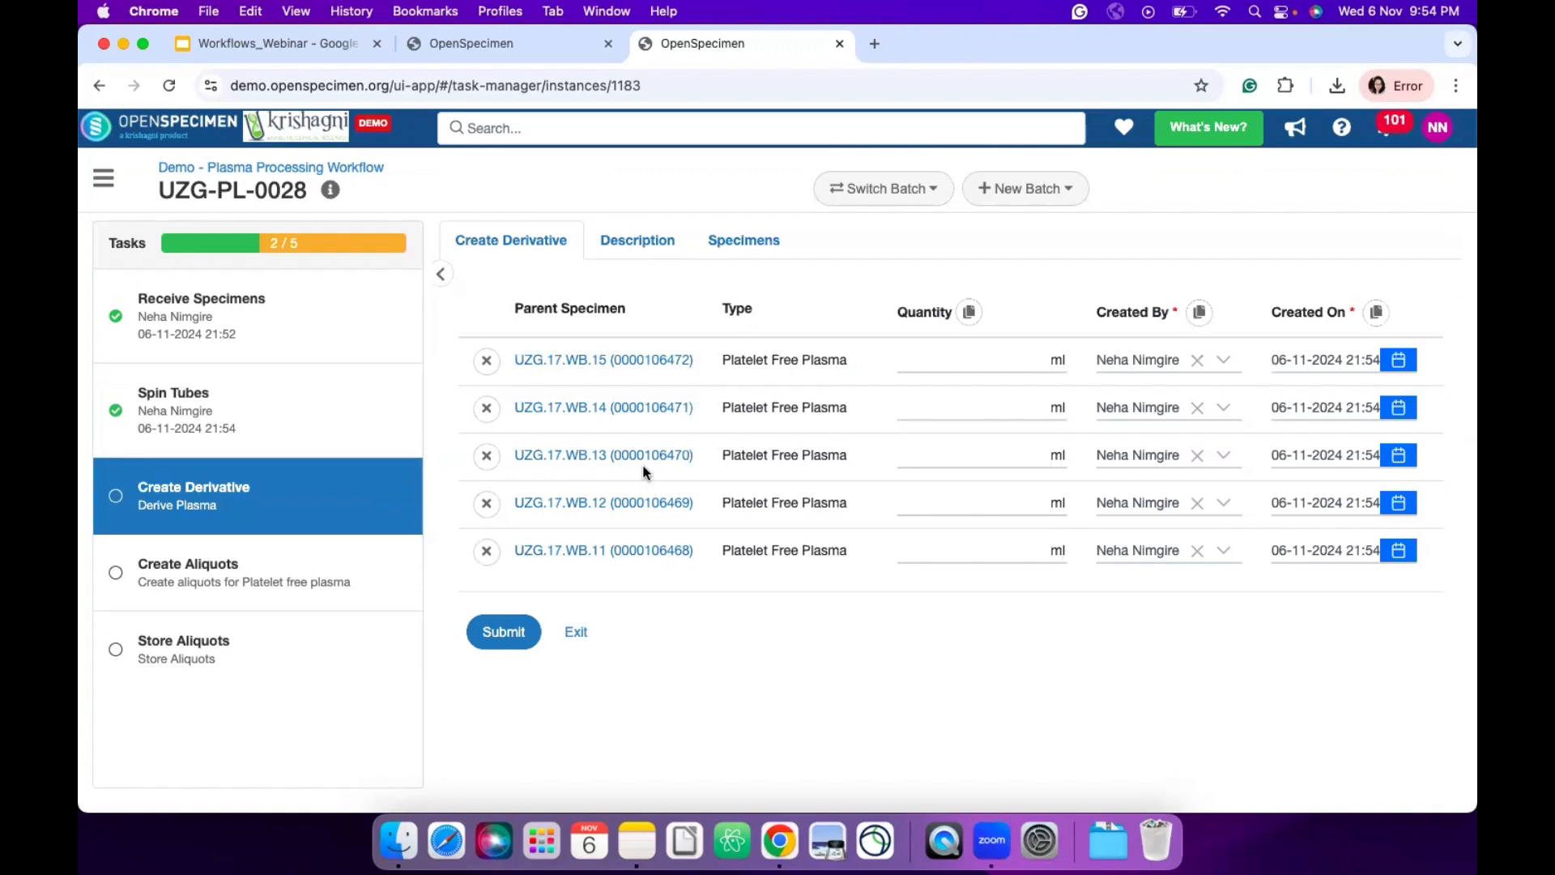
- Set the Platelet Free Plasma derivative quantity to 8 ml for the first parent specimen and copy it to all
left_click_drag(723, 360, 846, 365)
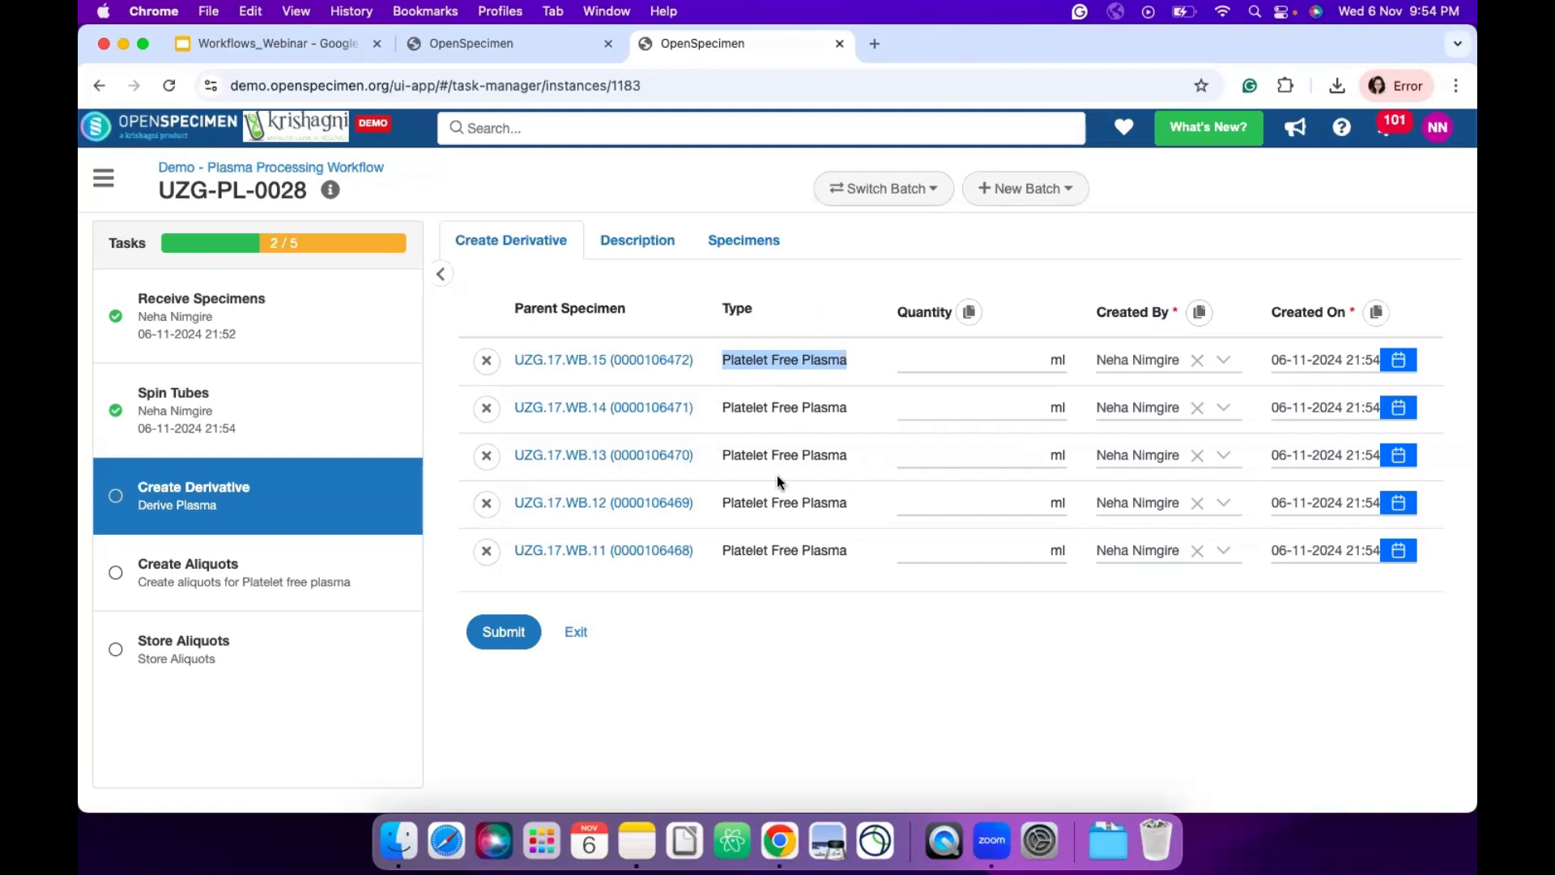
left_click(955, 350)
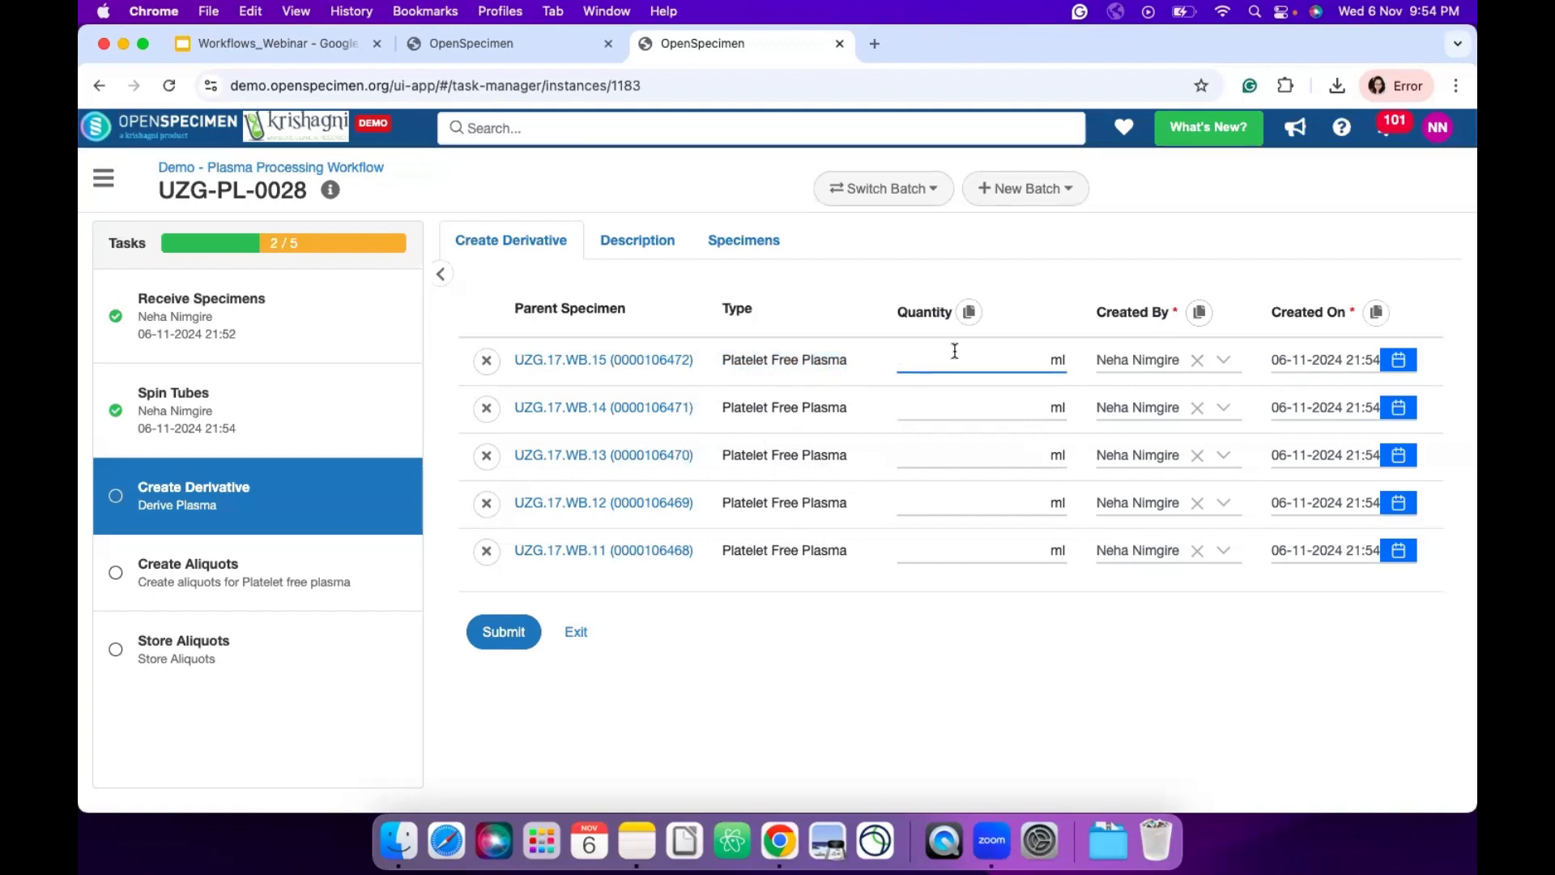
type("8")
left_click(970, 313)
- Set the derivative quantity to 7 ml for UZG.17.WB.13 and 5 ml for UZG.17.WB.11, and submit the Create Derivative task
left_click(947, 449)
key("BackSpace")
type("7")
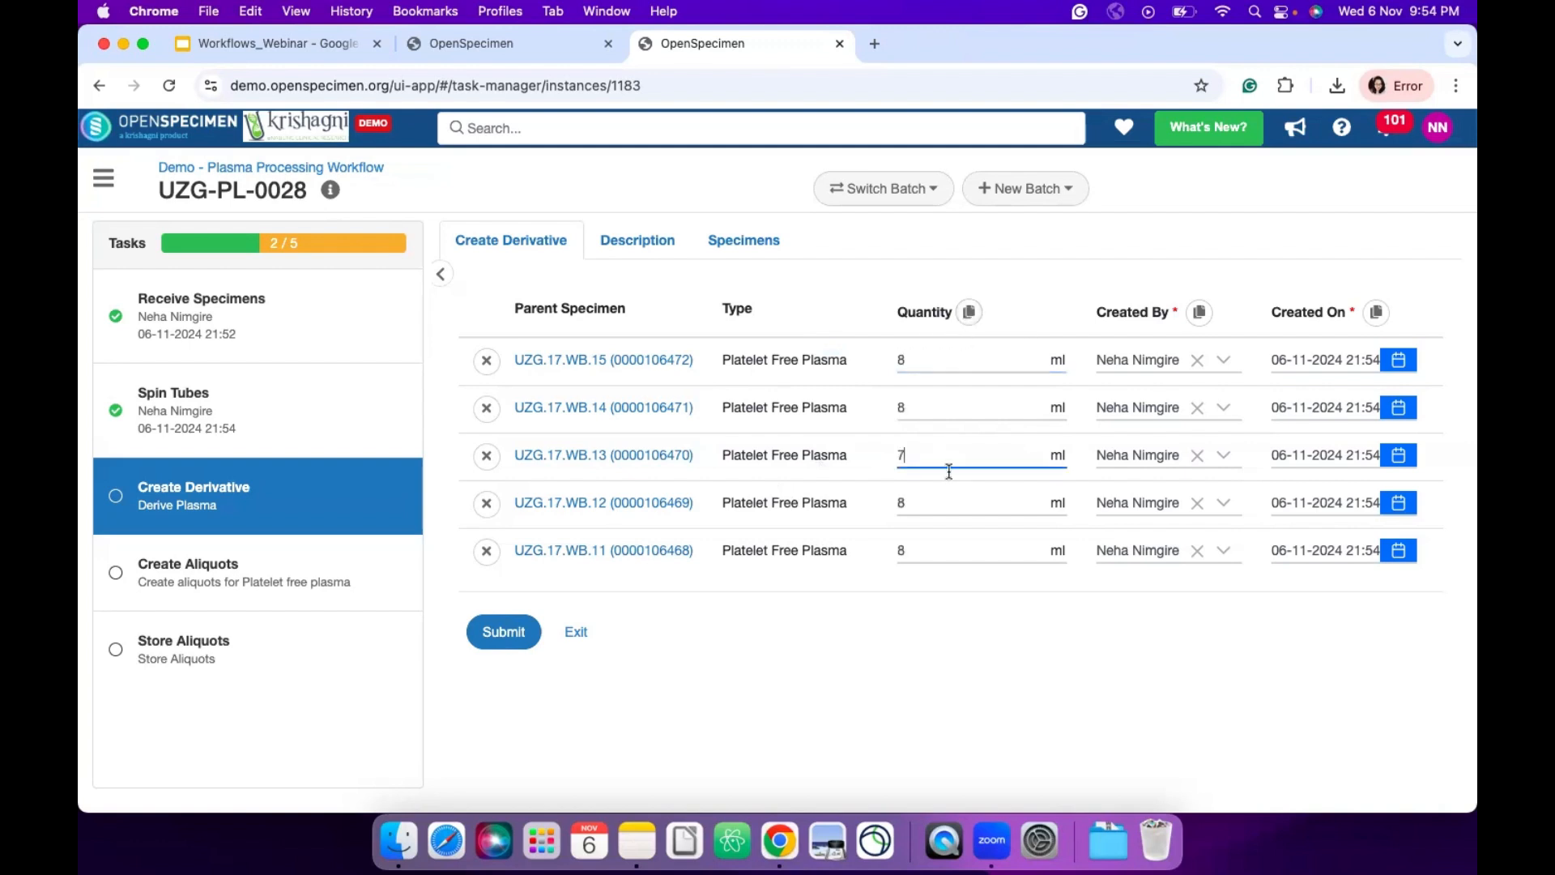
left_click(929, 554)
key("BackSpace")
type("5")
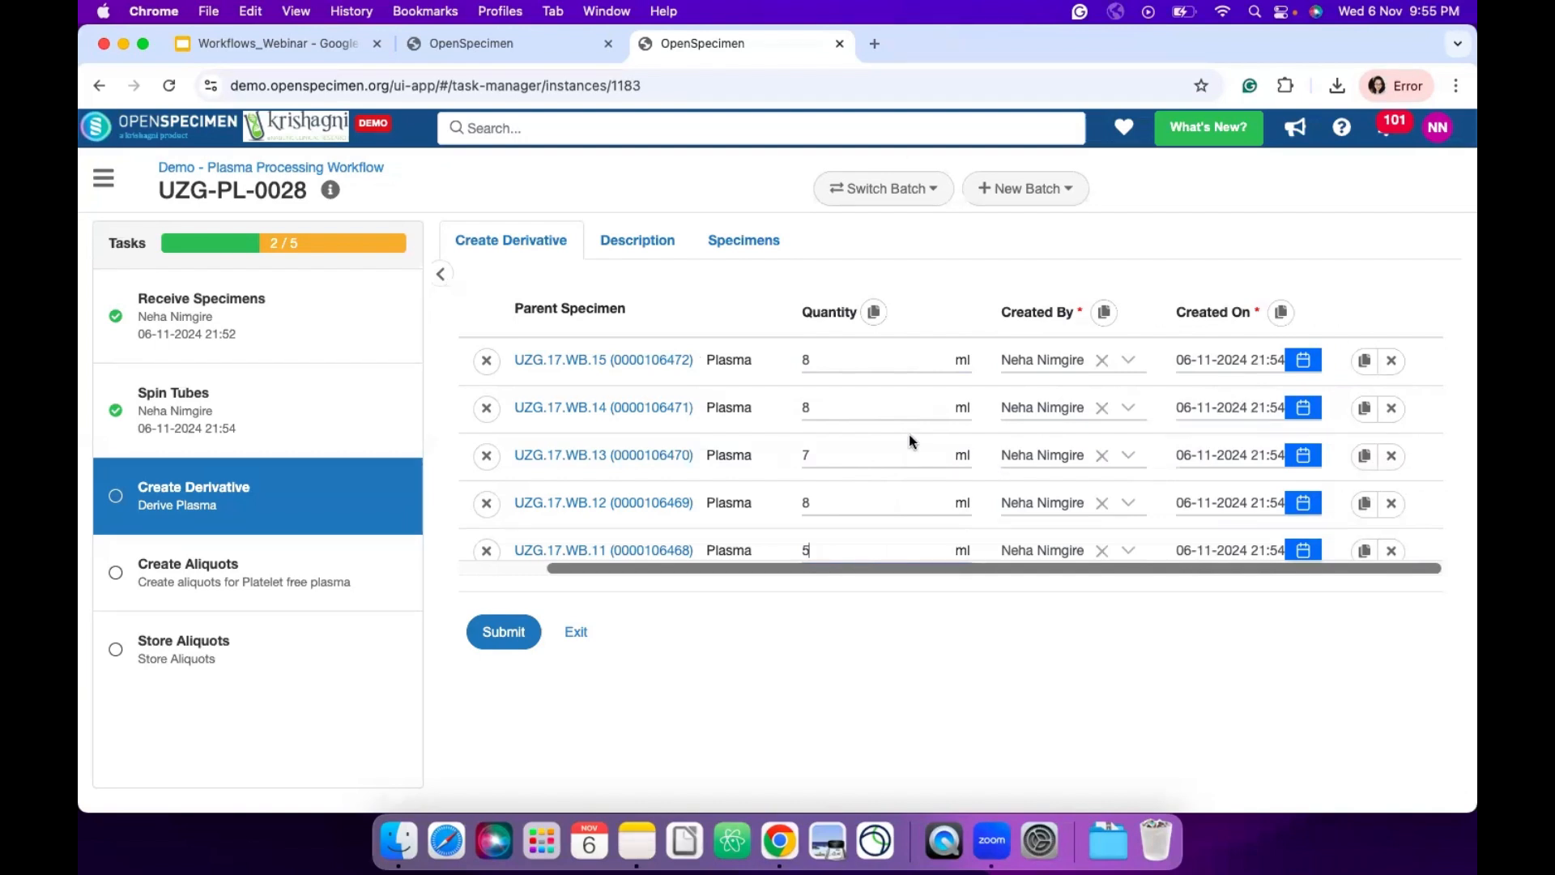
scroll(909, 434, "left", 3)
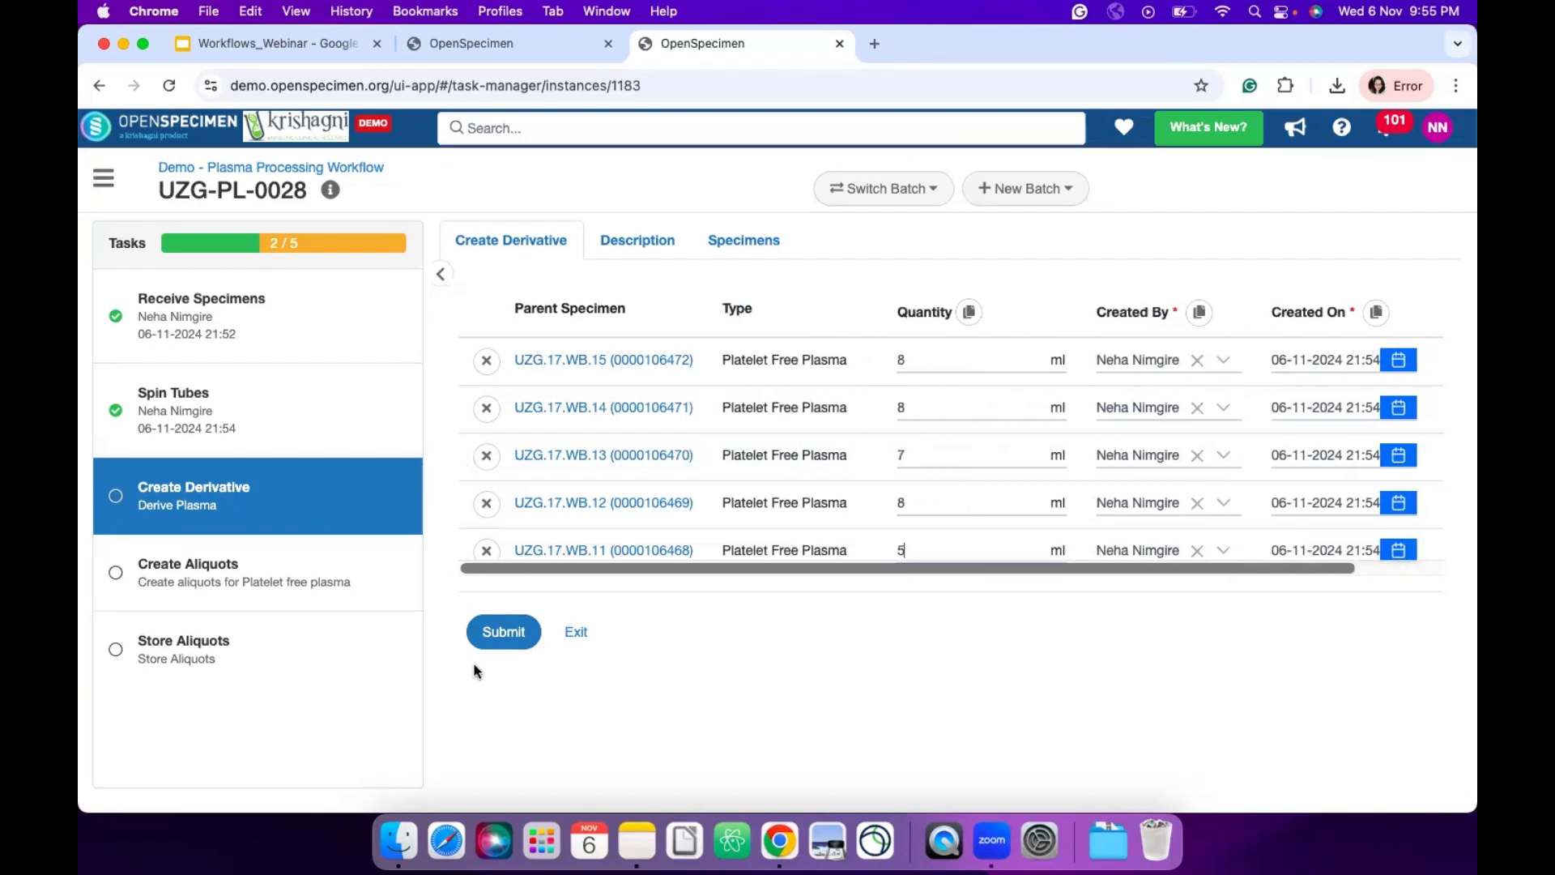
left_click(504, 648)
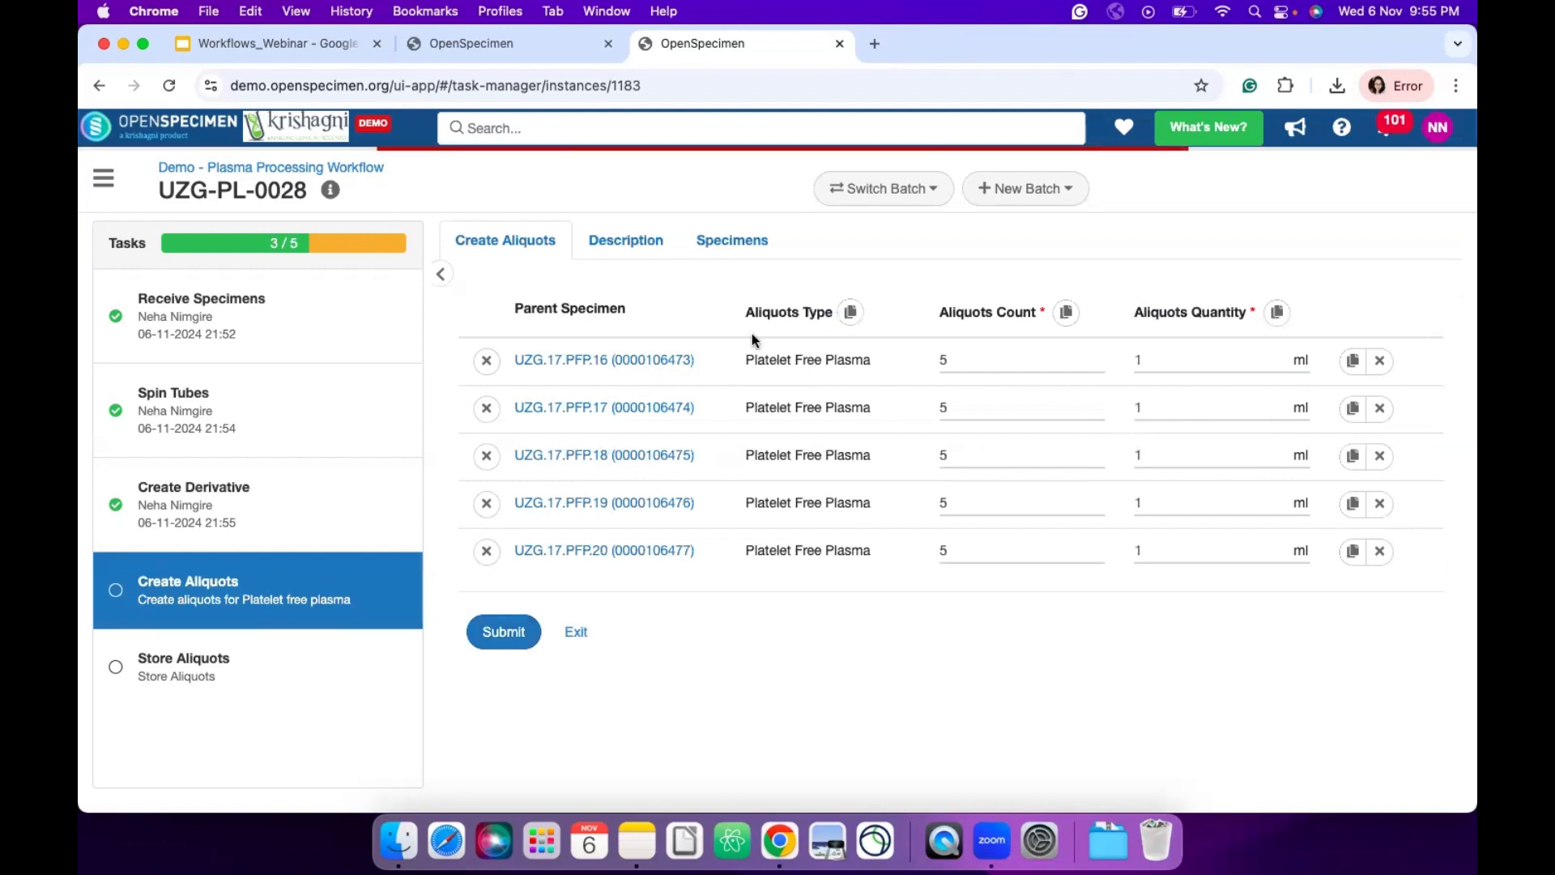
- Duplicate the UZG.17.PFP.16 aliquot row and set the copy to 2 aliquots of 0.5 ml each
left_click(1350, 362)
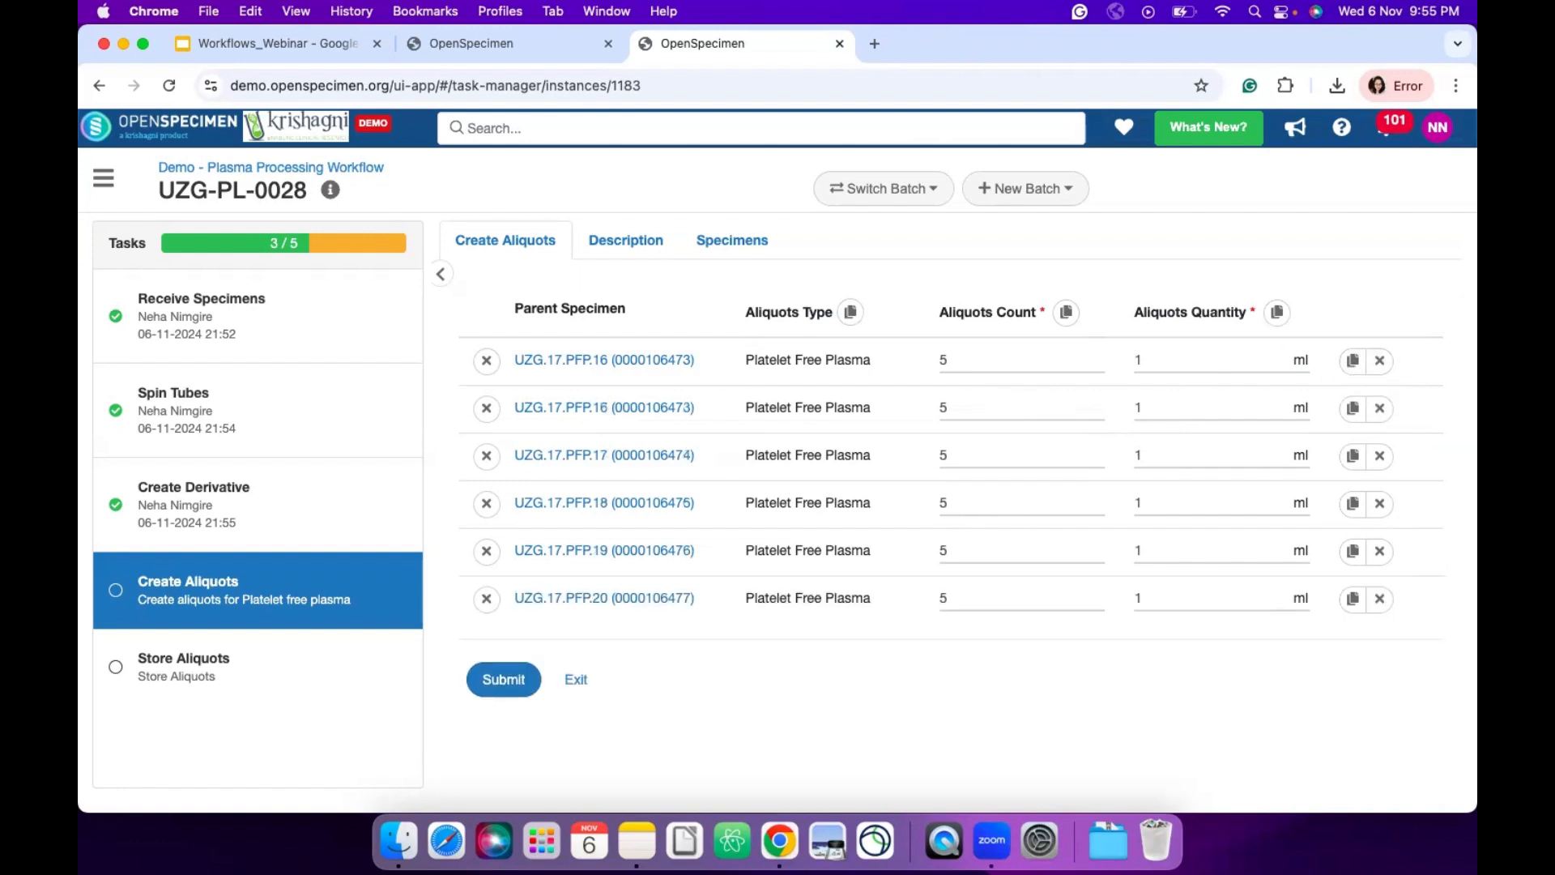
type("2")
left_click(1158, 409)
key("BackSpace")
type("0.5")
- Set the aliquot count of the original UZG.17.PFP.16 row to 3 and submit the Create Aliquots task
left_click(1084, 366)
key("BackSpace")
type("3")
left_click(512, 682)
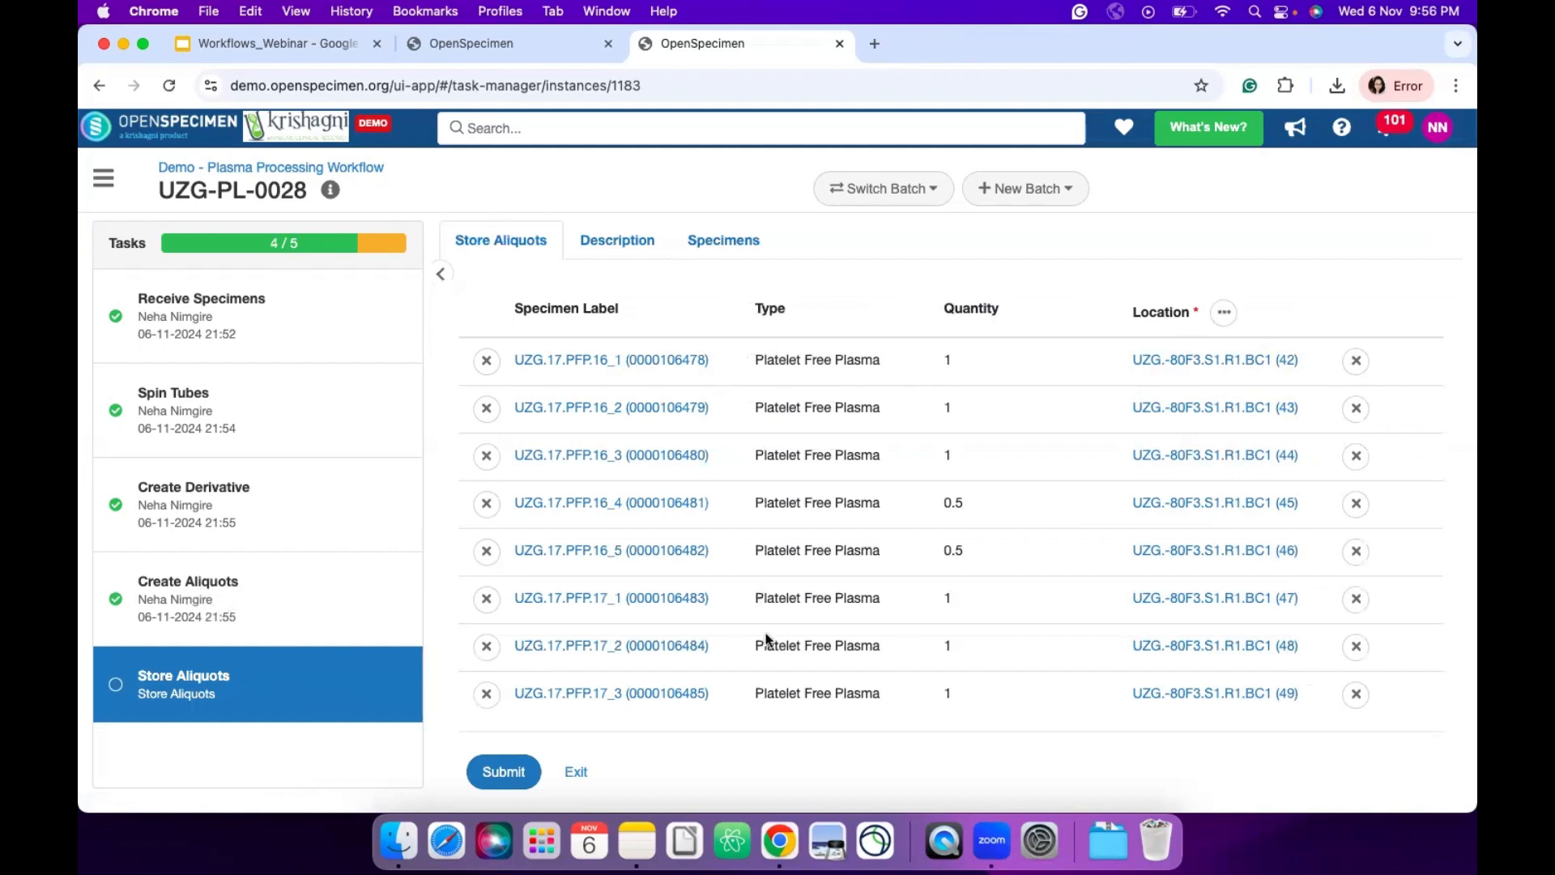
- Look through the storage locations allocated to the plasma aliquots and open the location allocation options
scroll(765, 633, "down", 8)
scroll(765, 633, "down", 3)
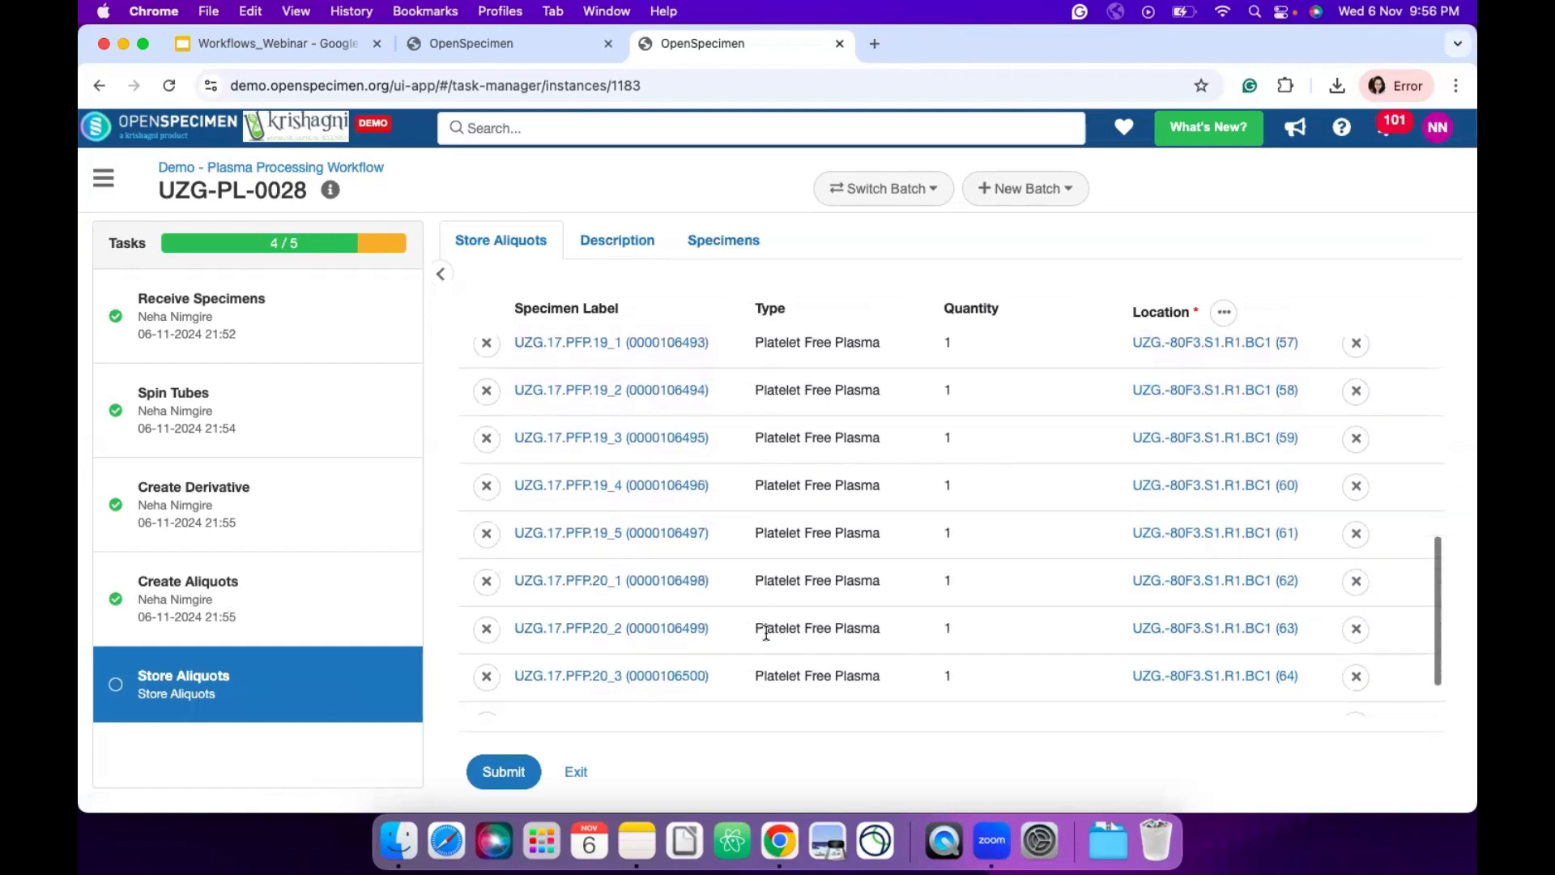
scroll(765, 633, "up", 10)
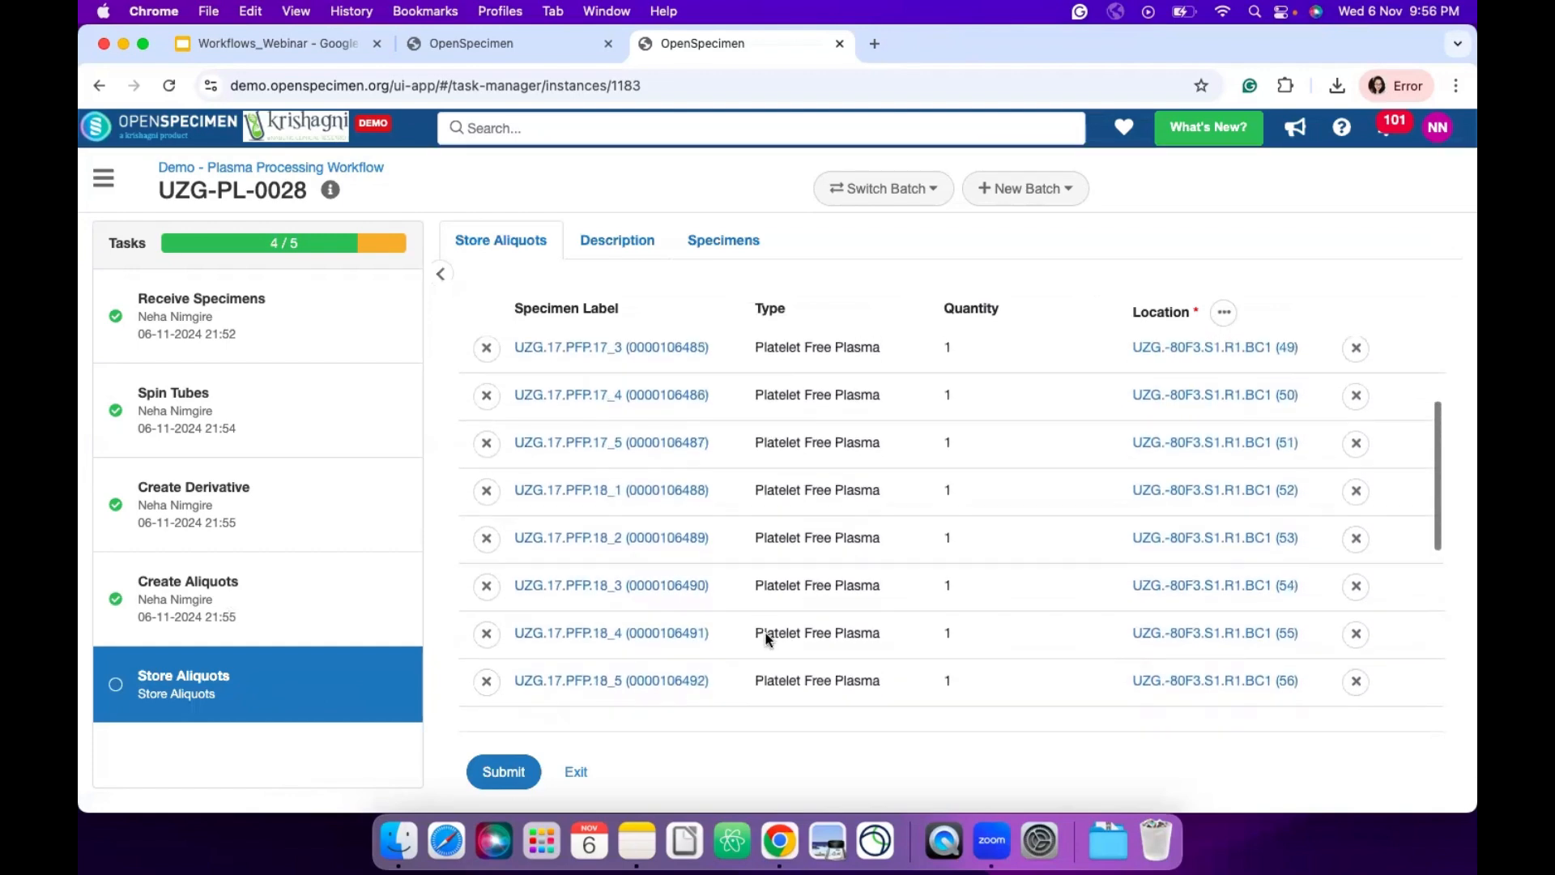
scroll(766, 633, "up", 2)
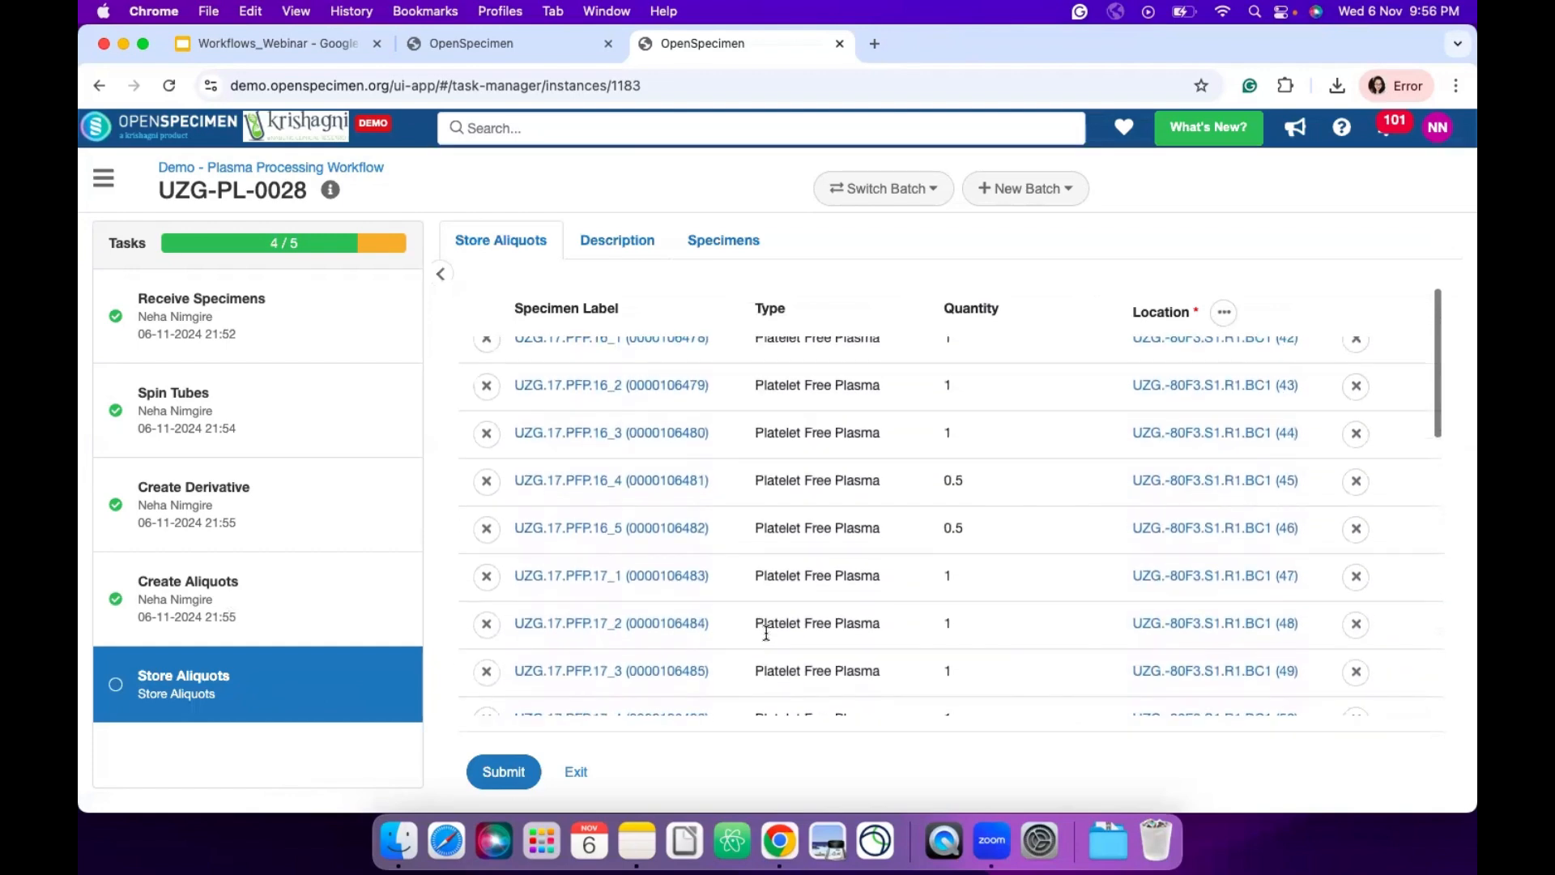
left_click(1226, 315)
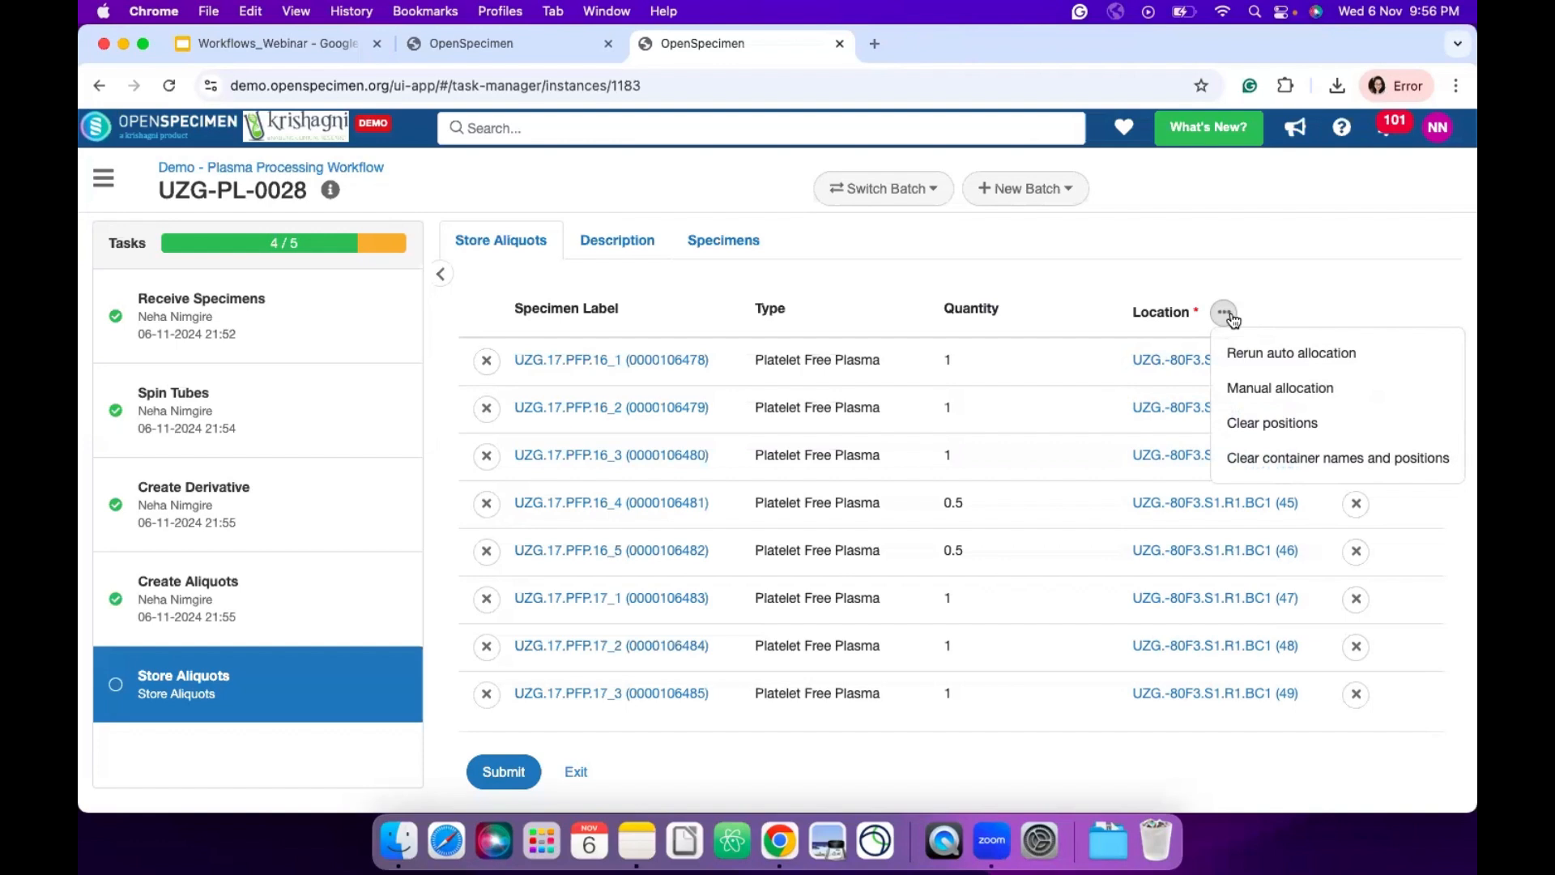
- Check the location allocation options and the aliquot list, and submit the Store Aliquots task with the allocated positions
left_click(997, 493)
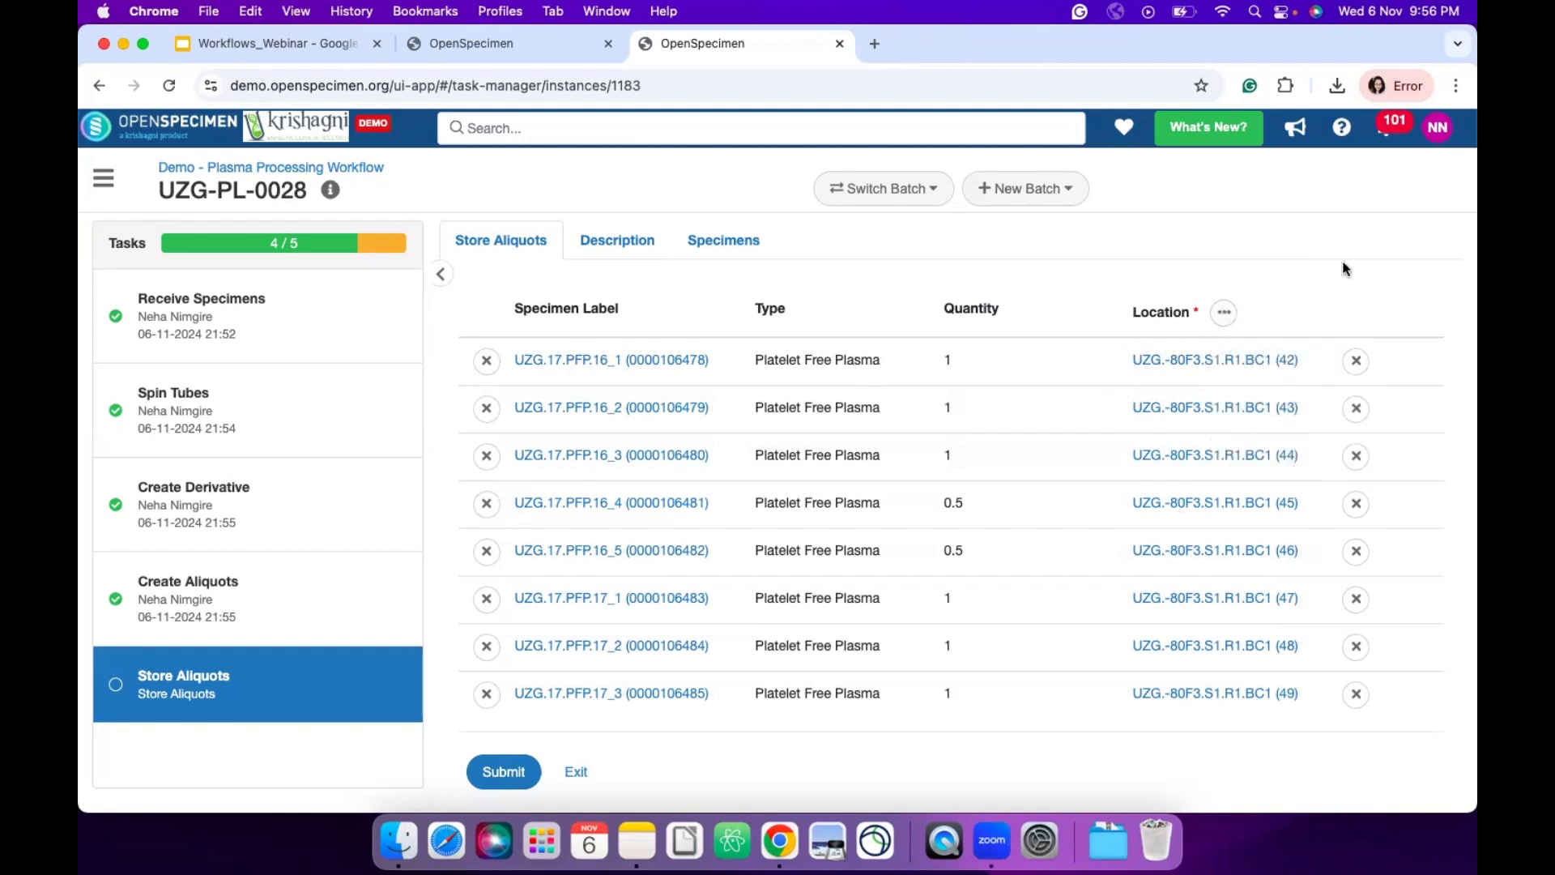
left_click(1224, 314)
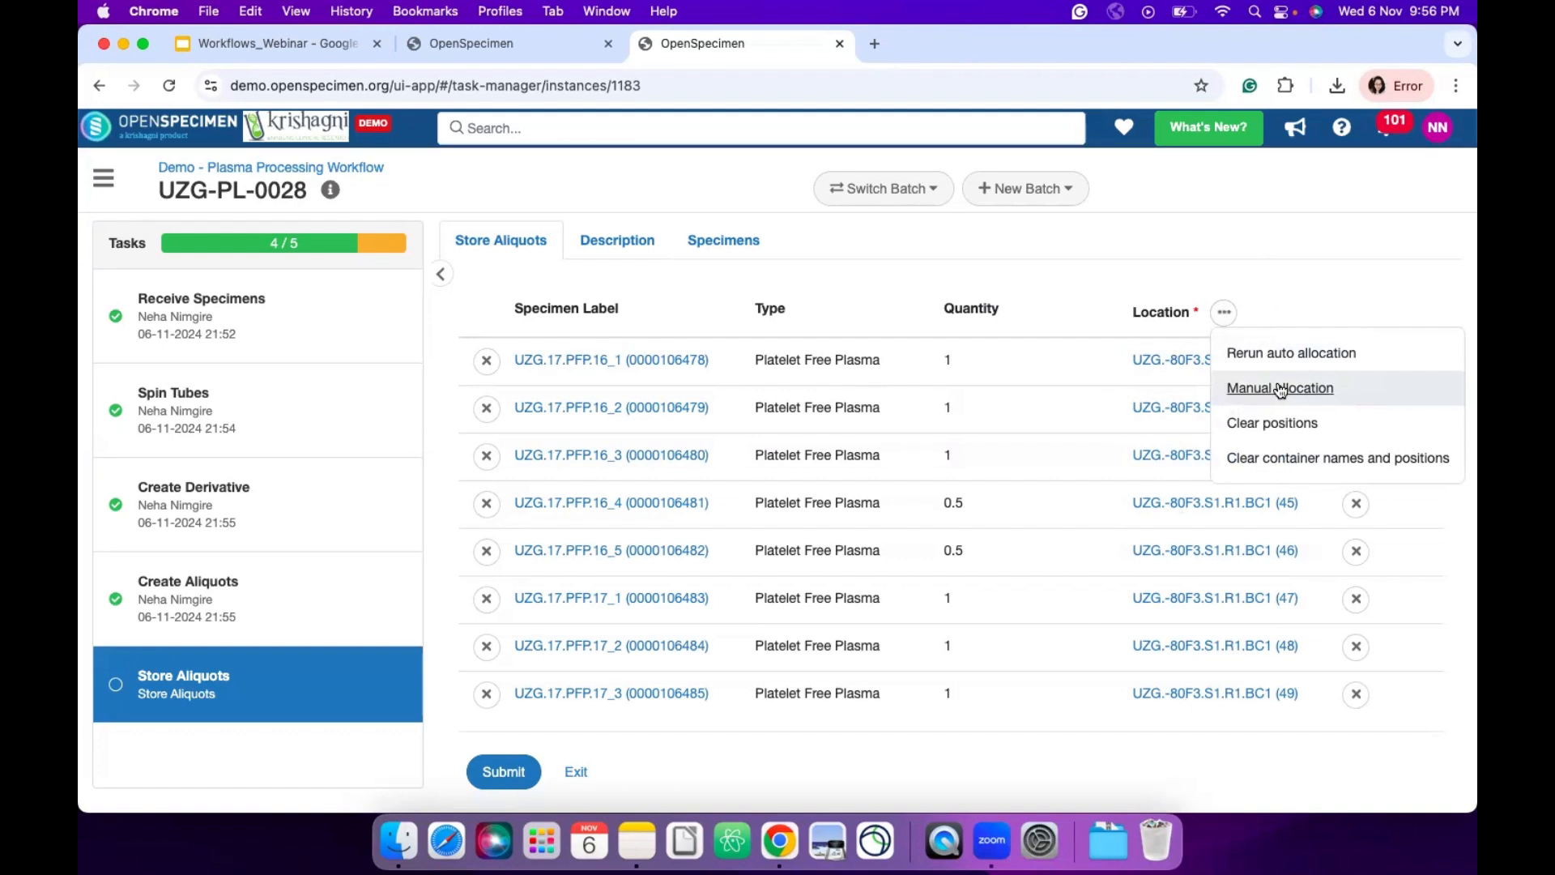
left_click(1291, 286)
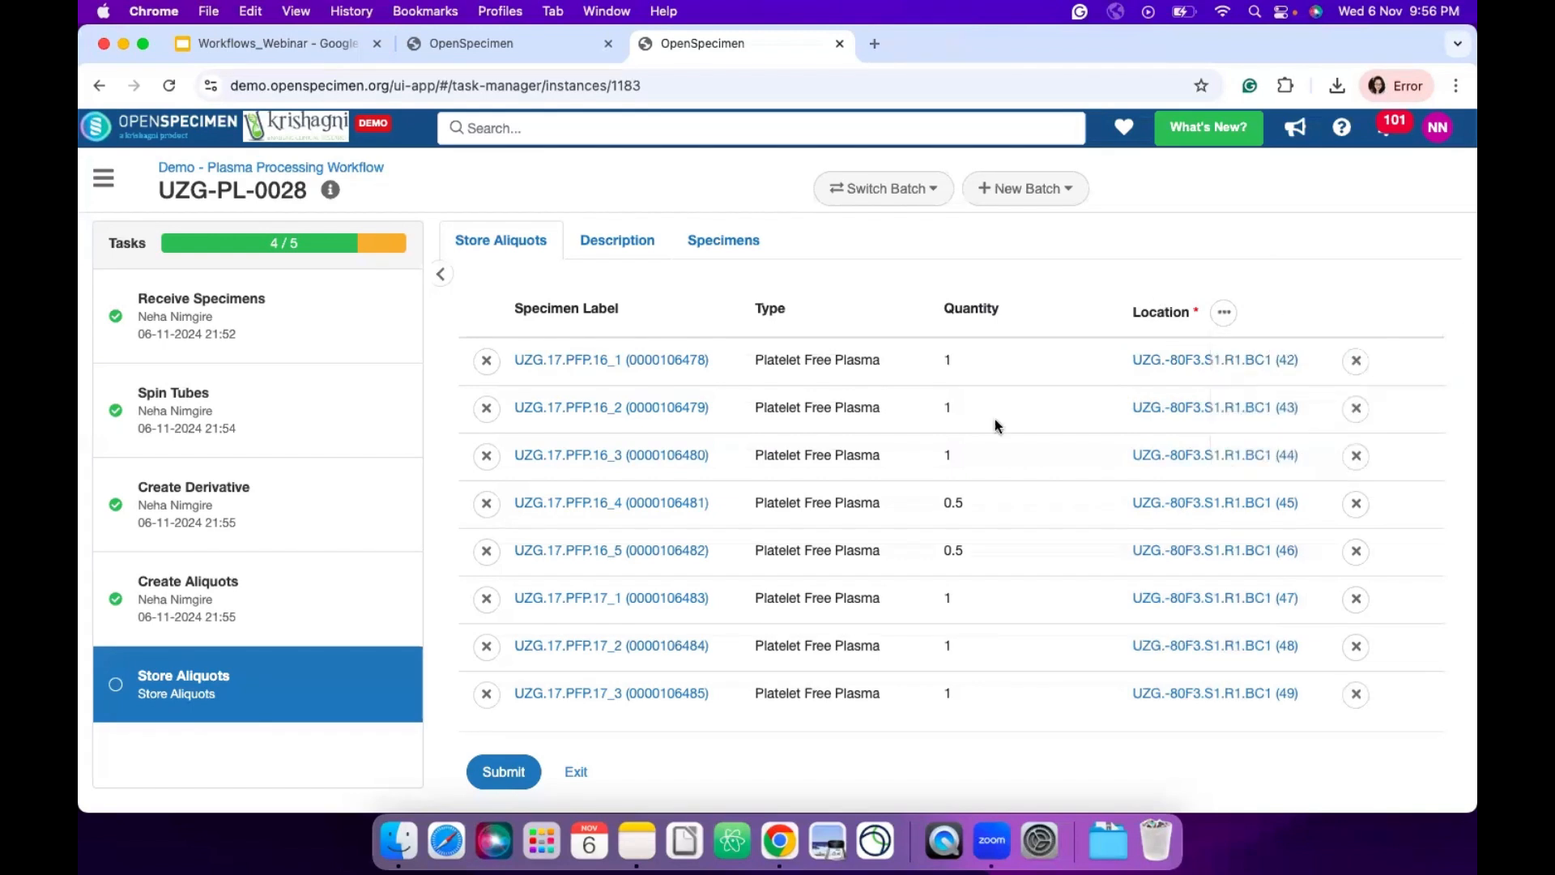
scroll(983, 496, "down", 3)
scroll(985, 496, "down", 2)
scroll(985, 496, "up", 5)
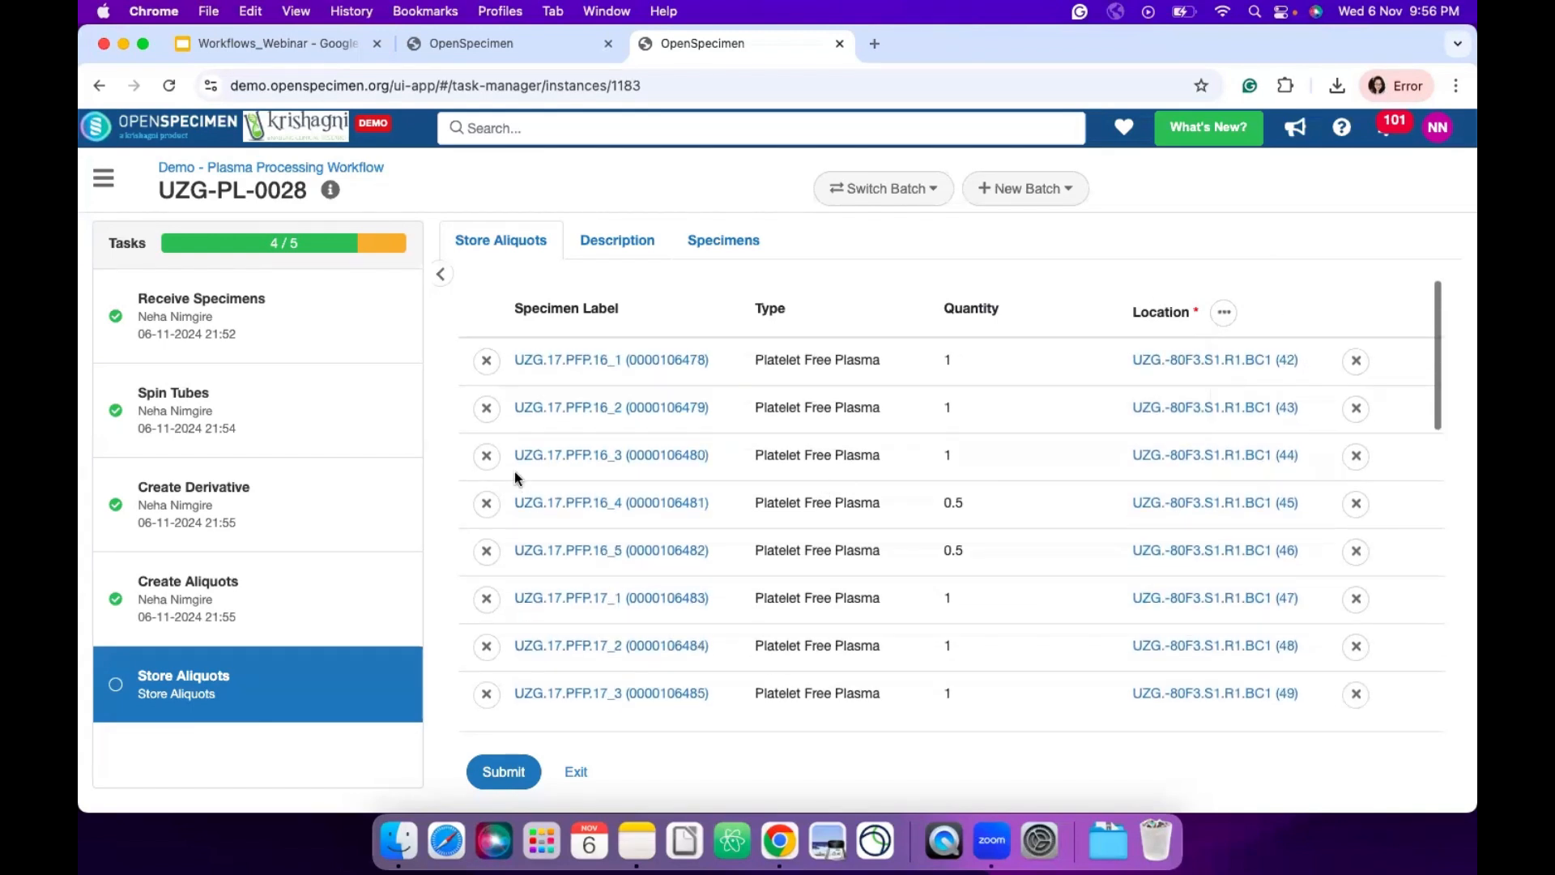
left_click(500, 783)
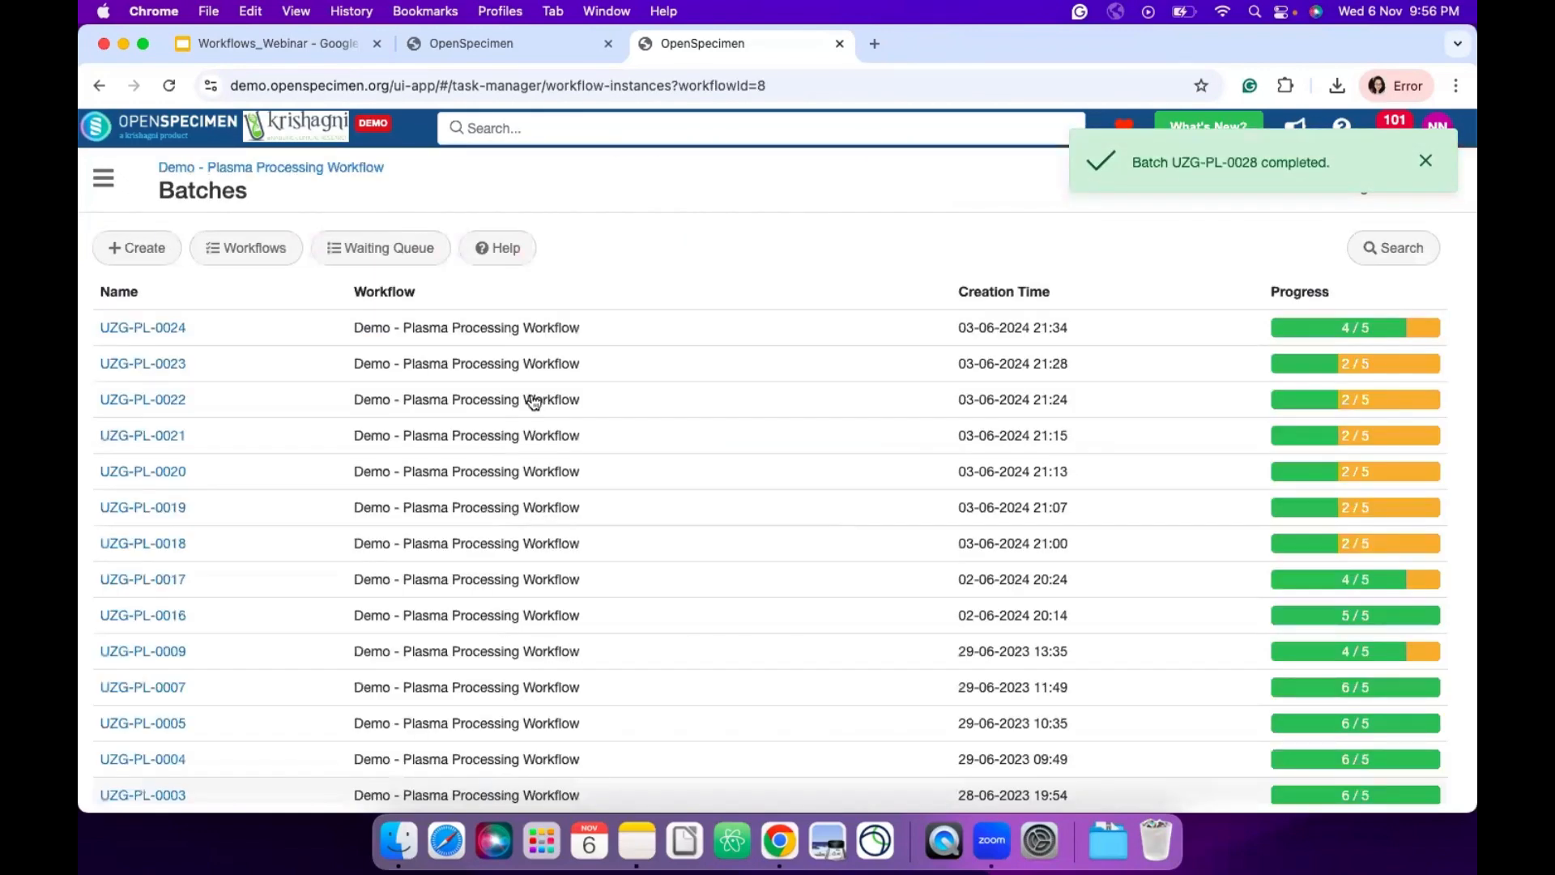
- Show the Sodium Heparin Processing Workflow slide, and open the favorite Sodium Heparin WF in OpenSpecimen
left_click(323, 52)
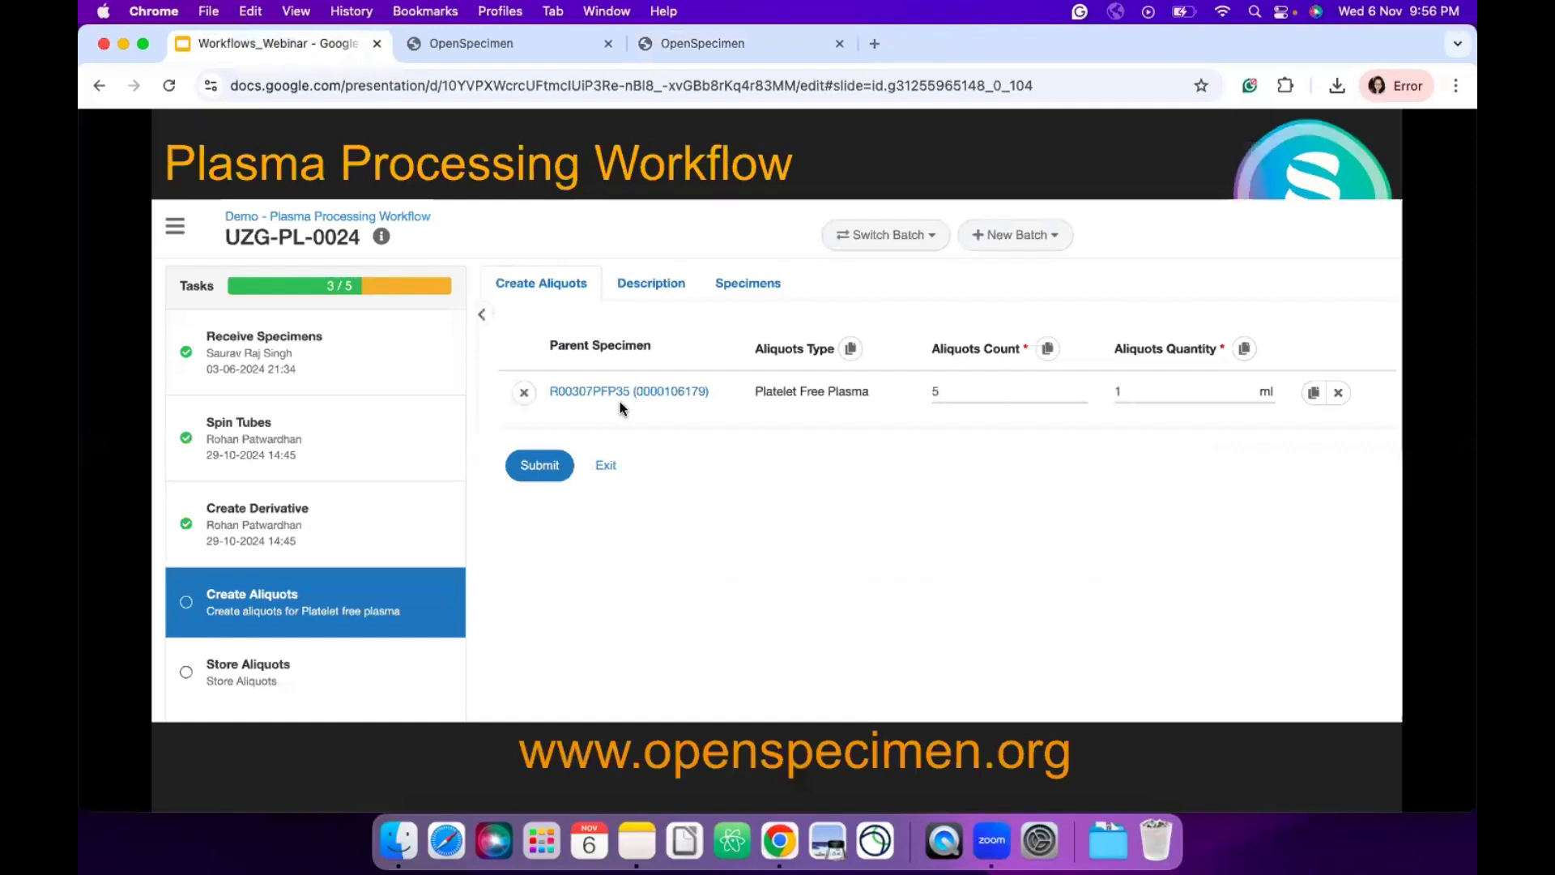
key("Down")
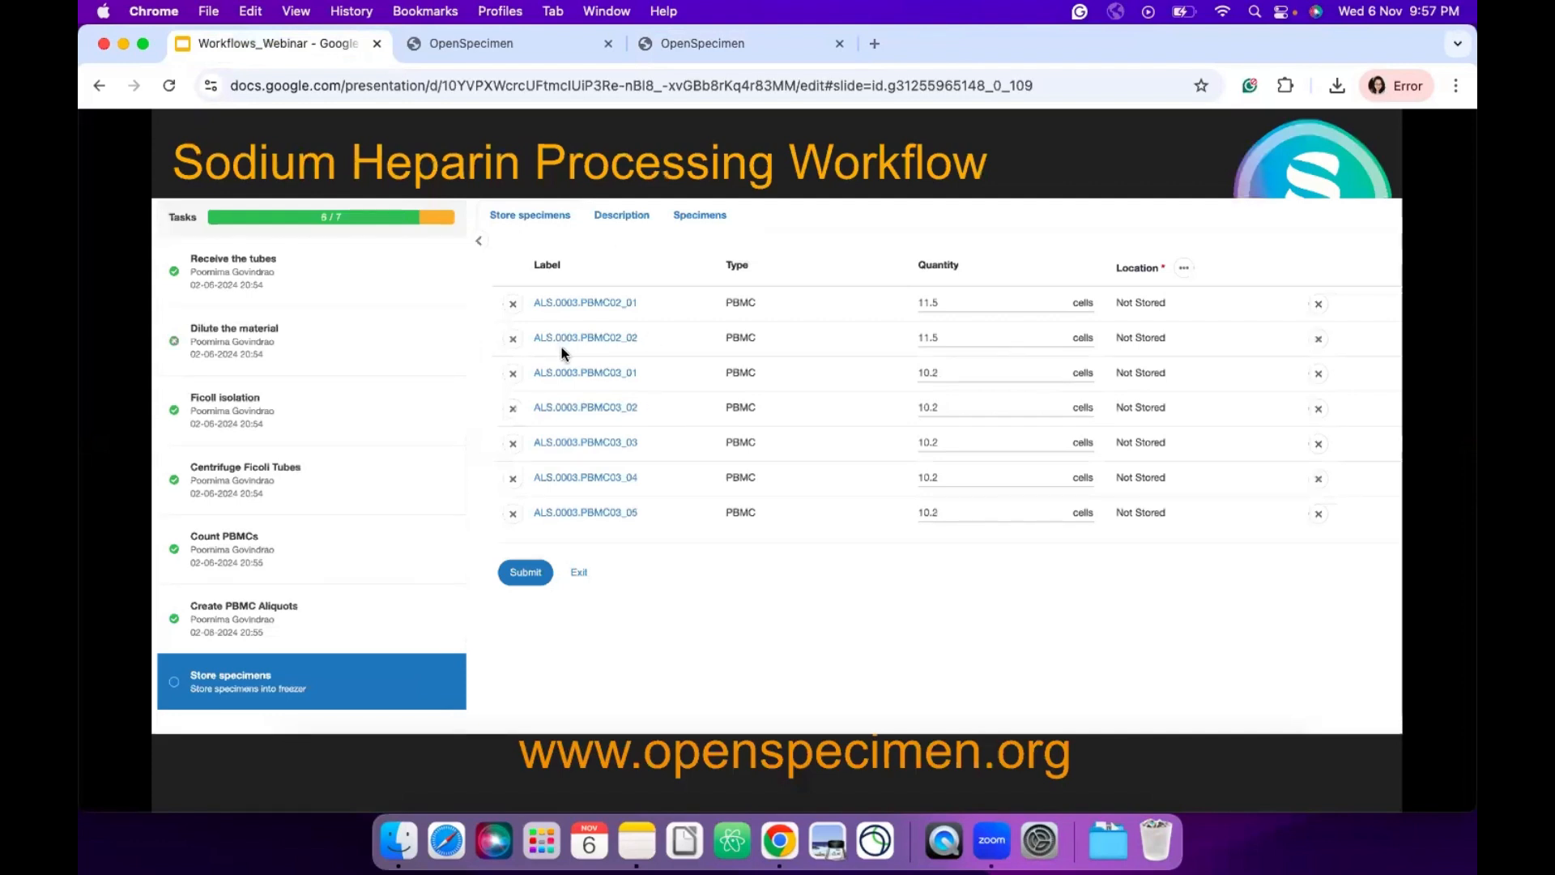
left_click(501, 47)
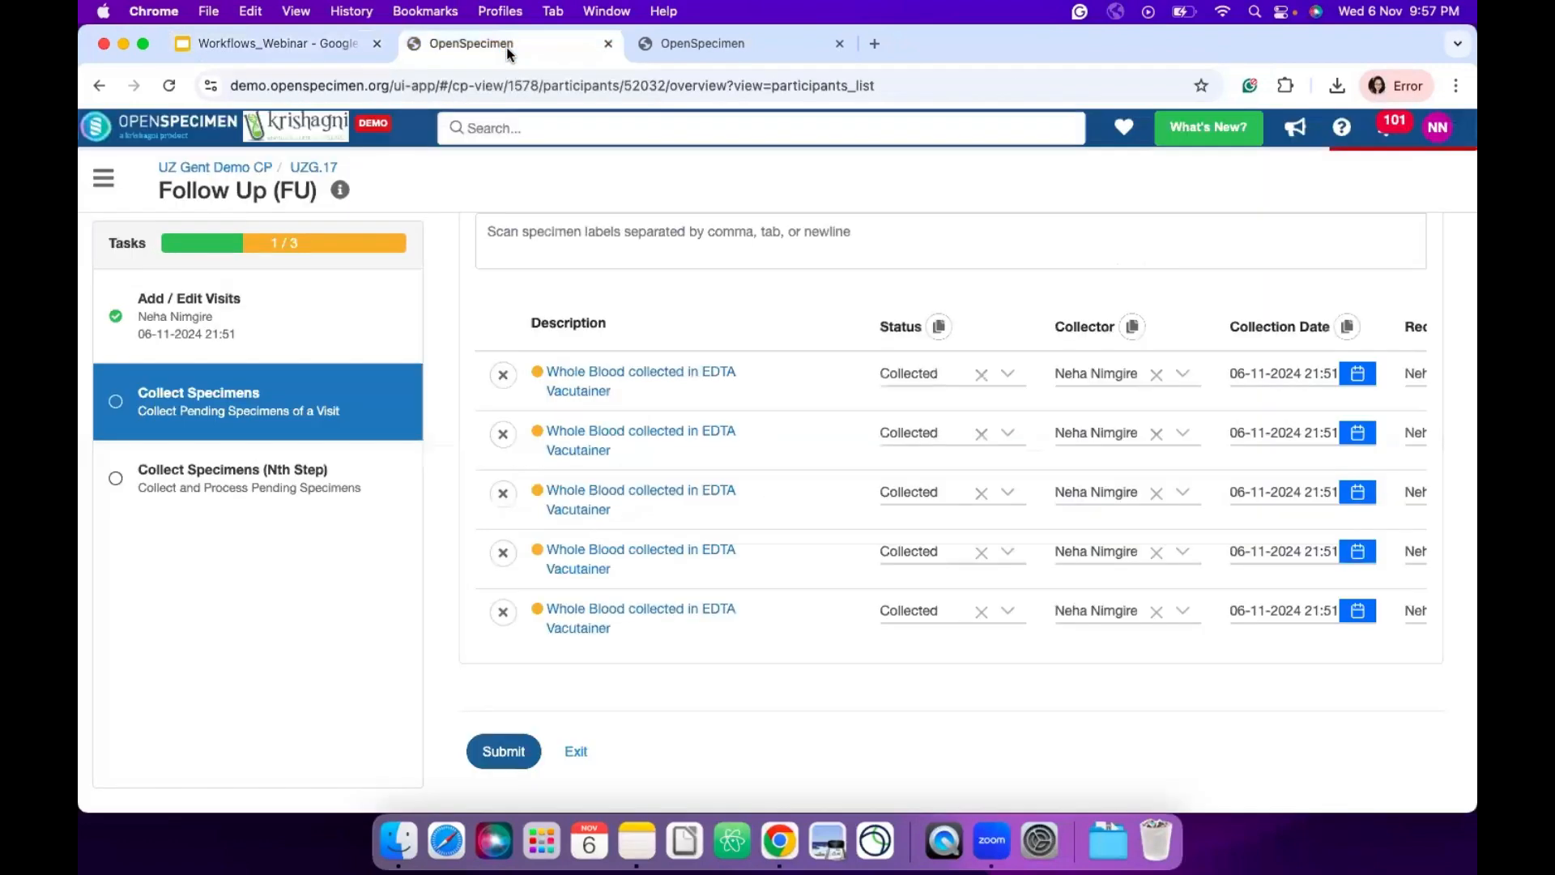
left_click(1128, 136)
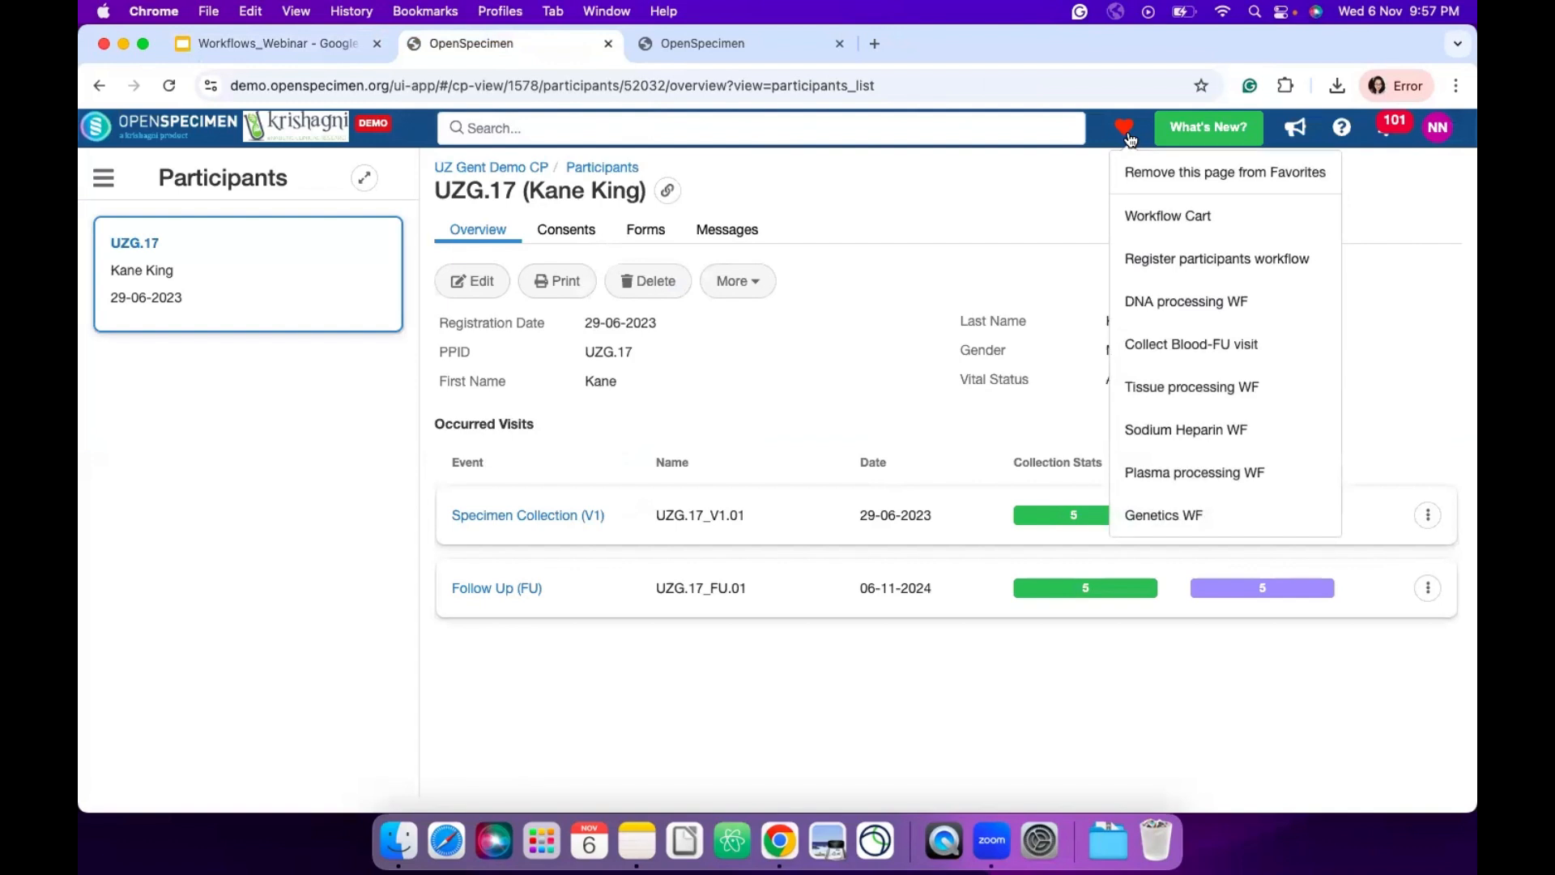
left_click(1190, 429)
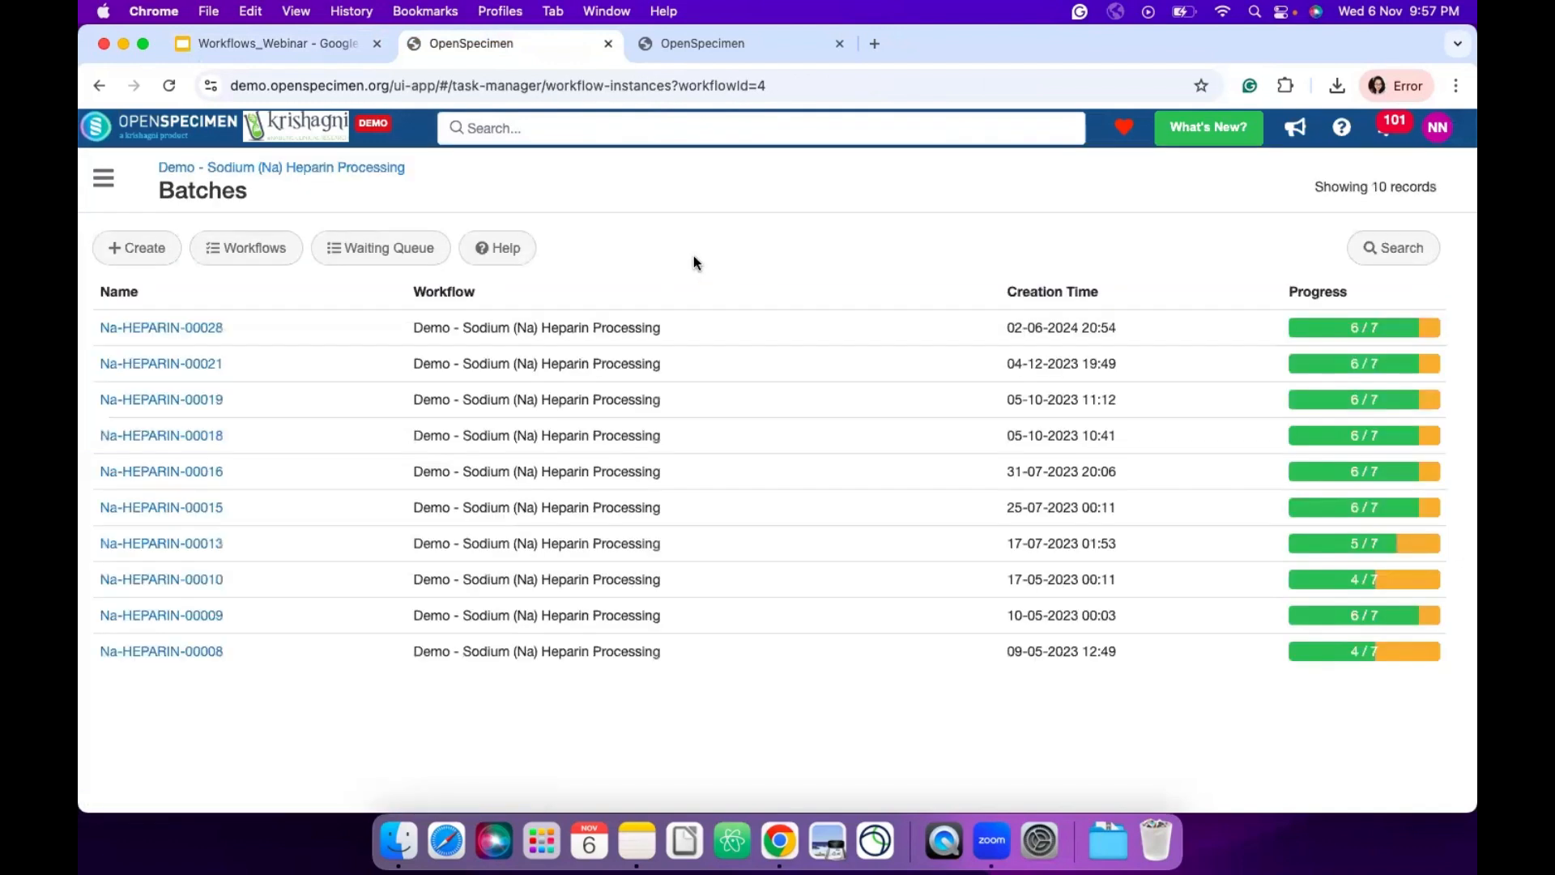
- Copy the specimen labels ALS.0007.WB07 to ALS.0007.WB011 from the Sodium Heparin WF list in Notes and return to the batches page
key("super+Tab")
key("super+Tab")
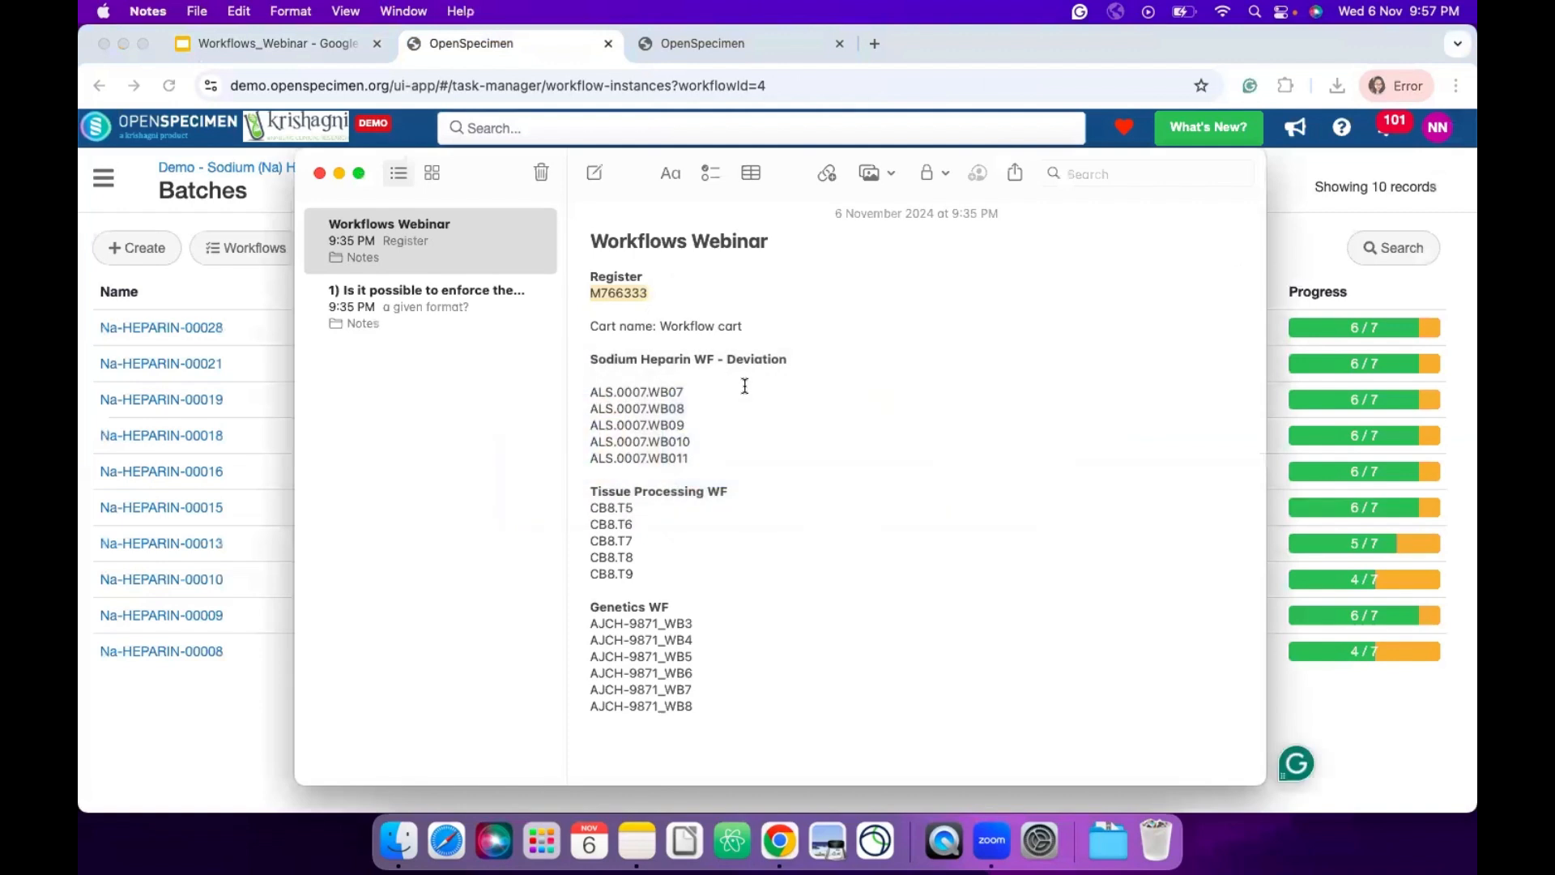
left_click_drag(717, 452, 591, 390)
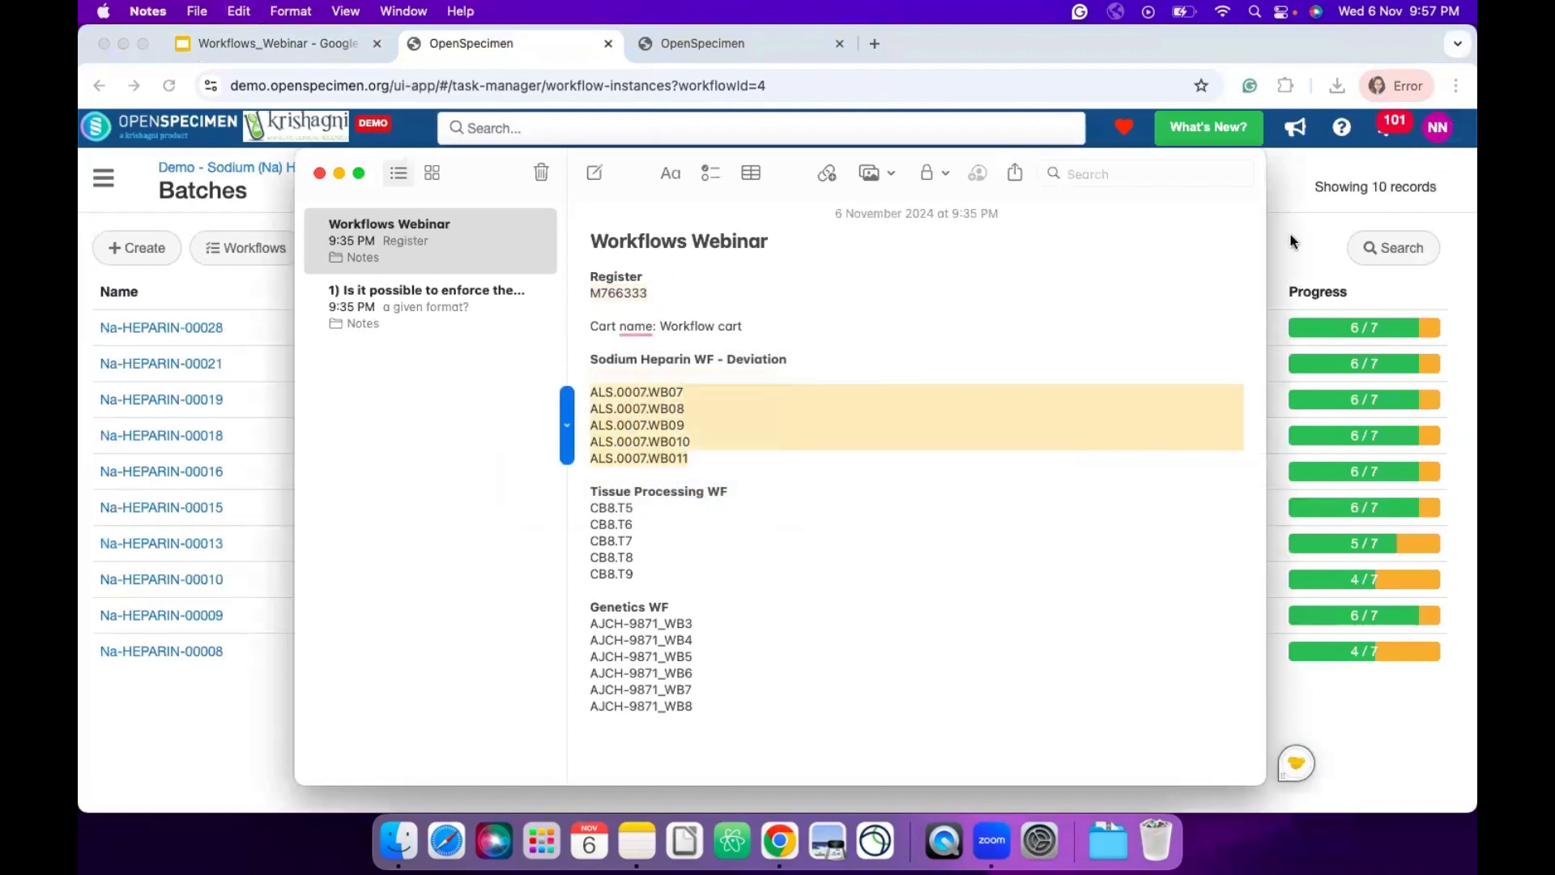
left_click(1321, 223)
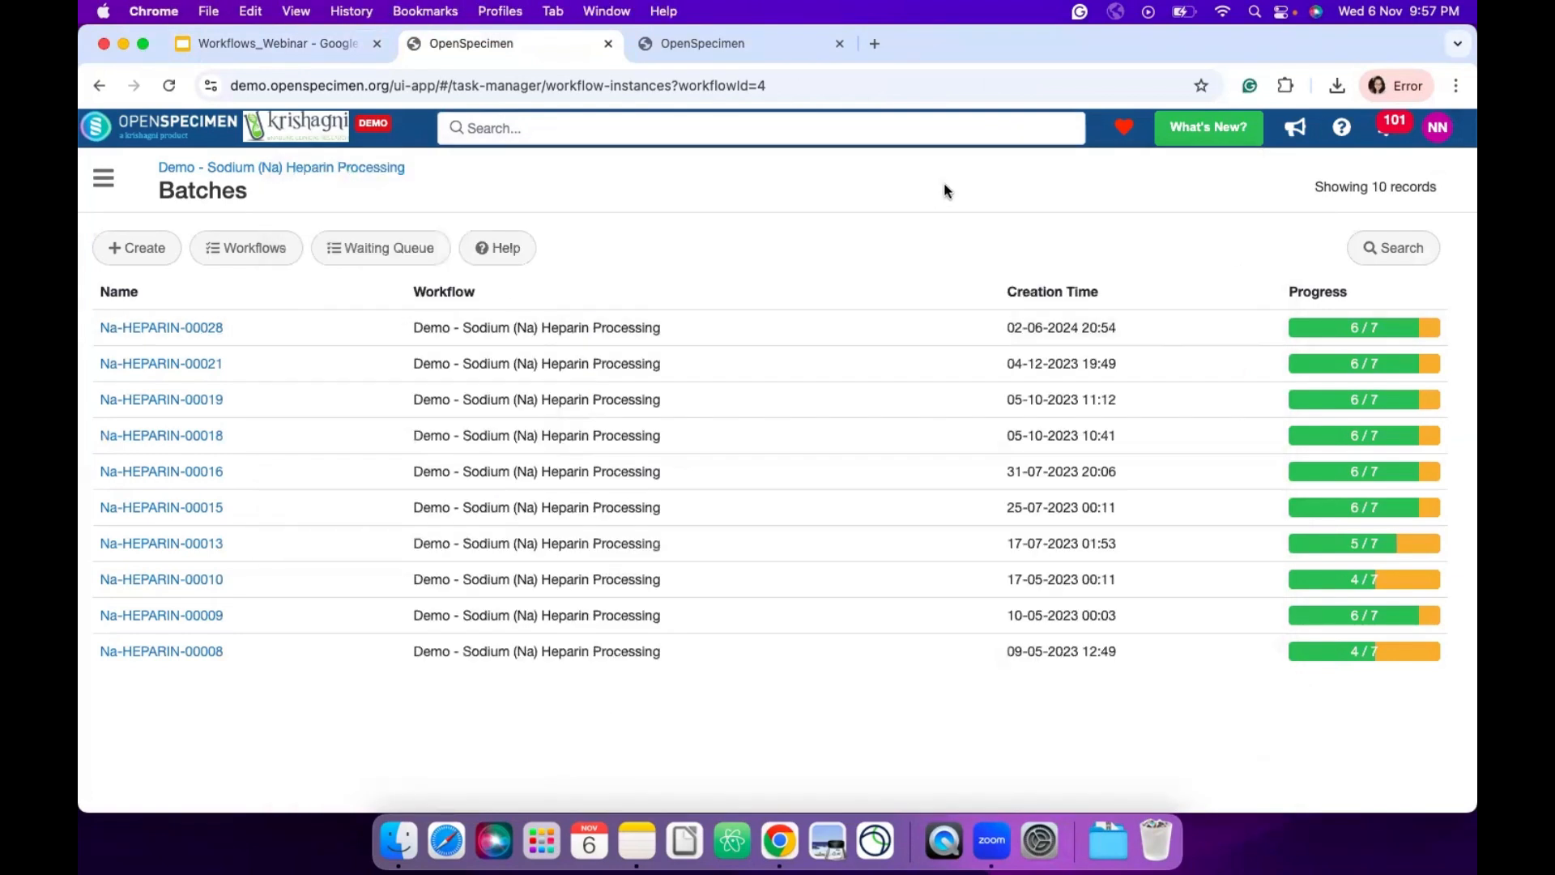
- Create a Sodium Heparin batch by adding the labels ALS.0007.WB07 to ALS.0007.WB011, proceeding without the specimens that are not found
left_click(140, 252)
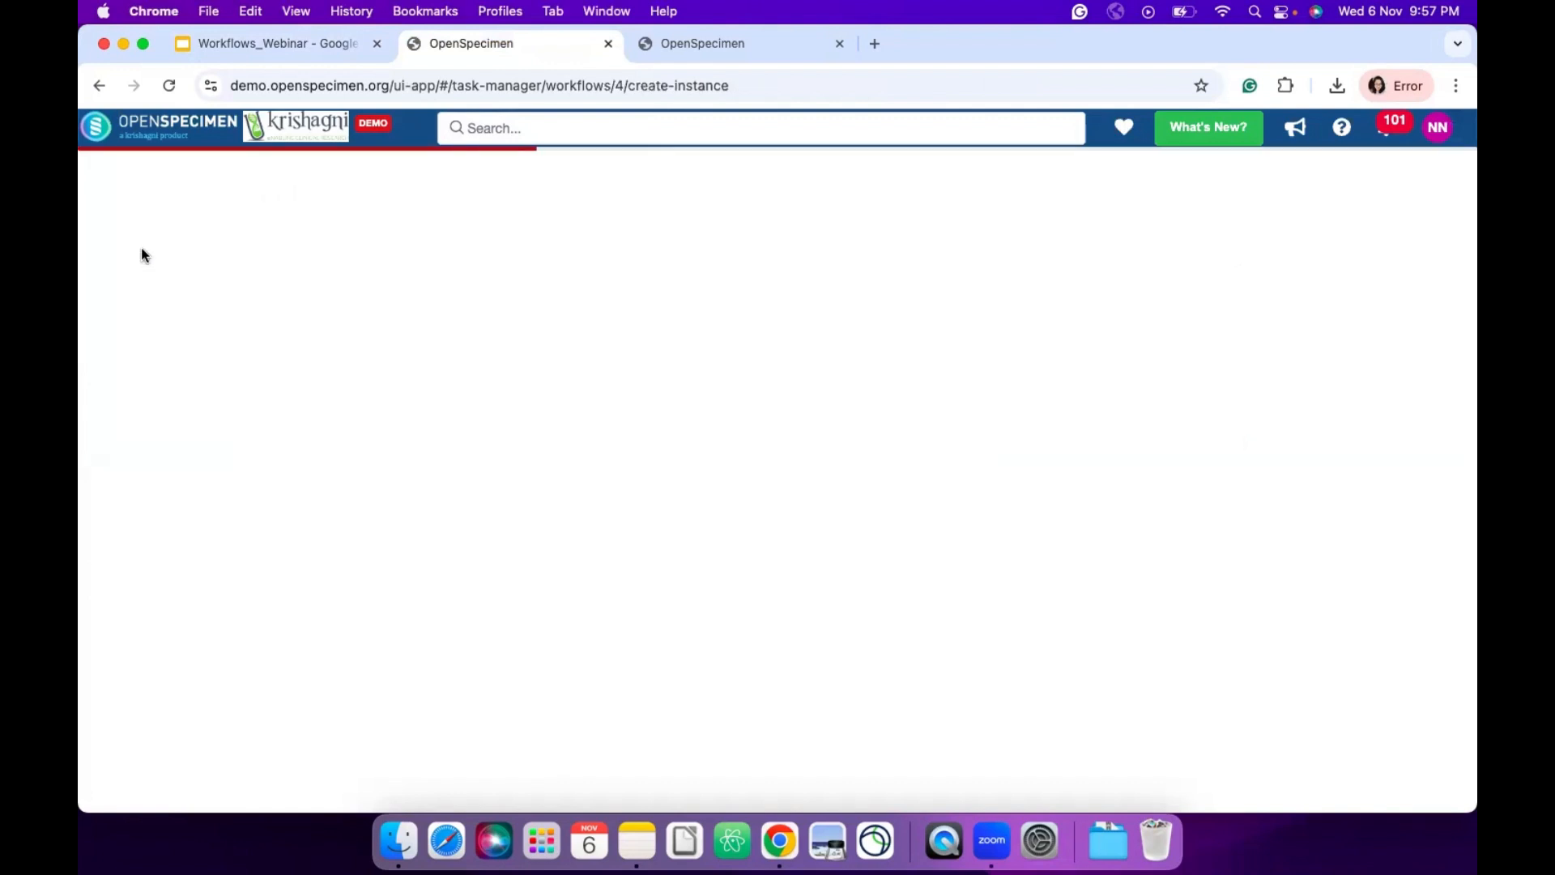
left_click(148, 266)
type("ALS.0007.WB09 ALS.0007.WB010 ALS.0007.WB011")
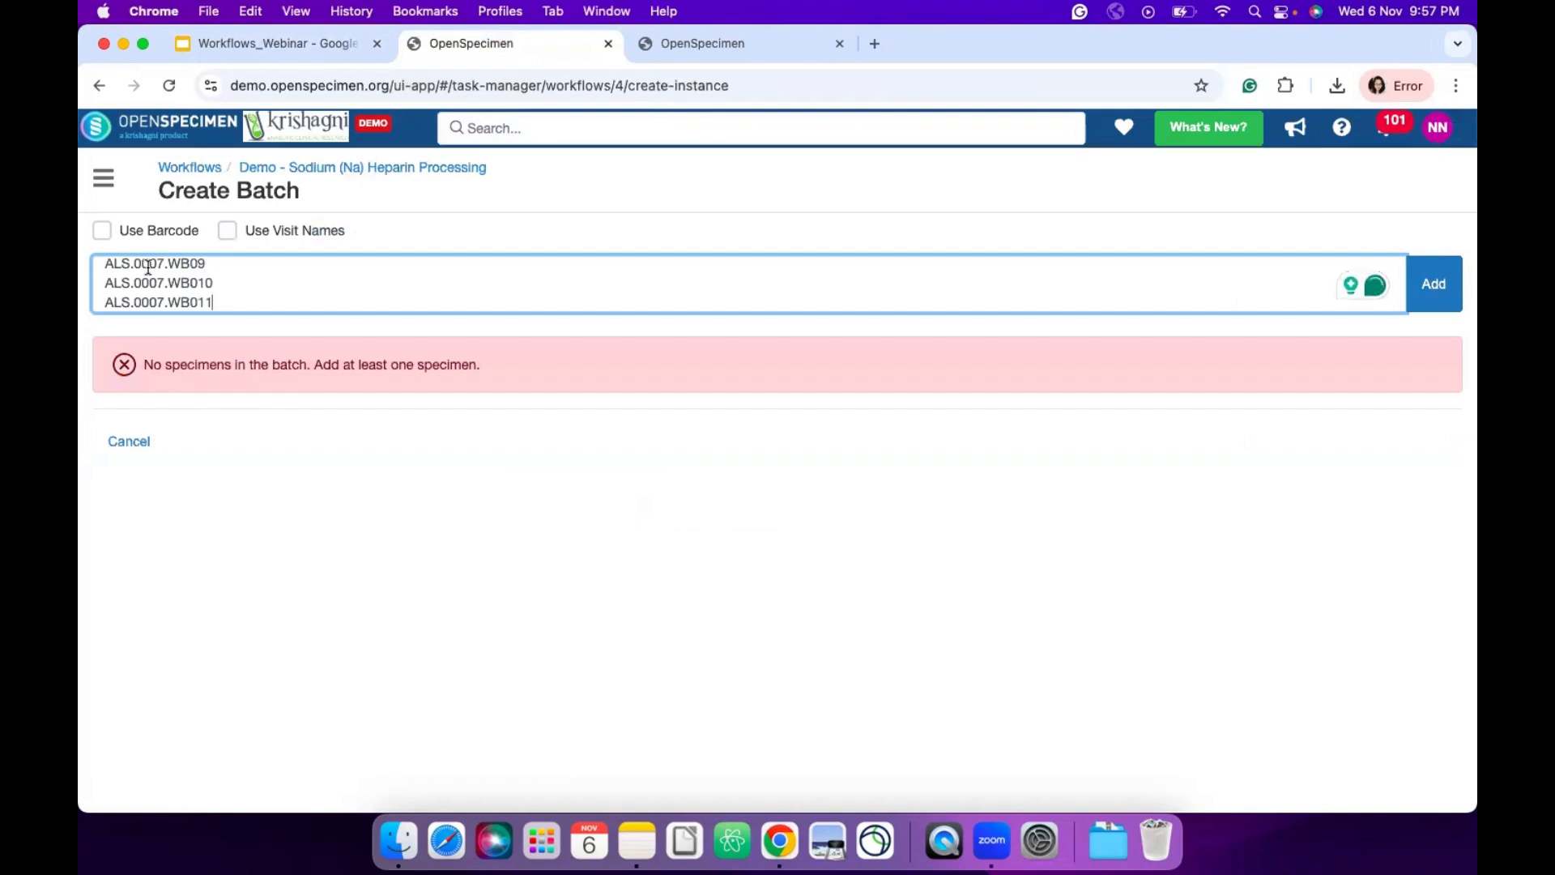
scroll(232, 281, "up", 2)
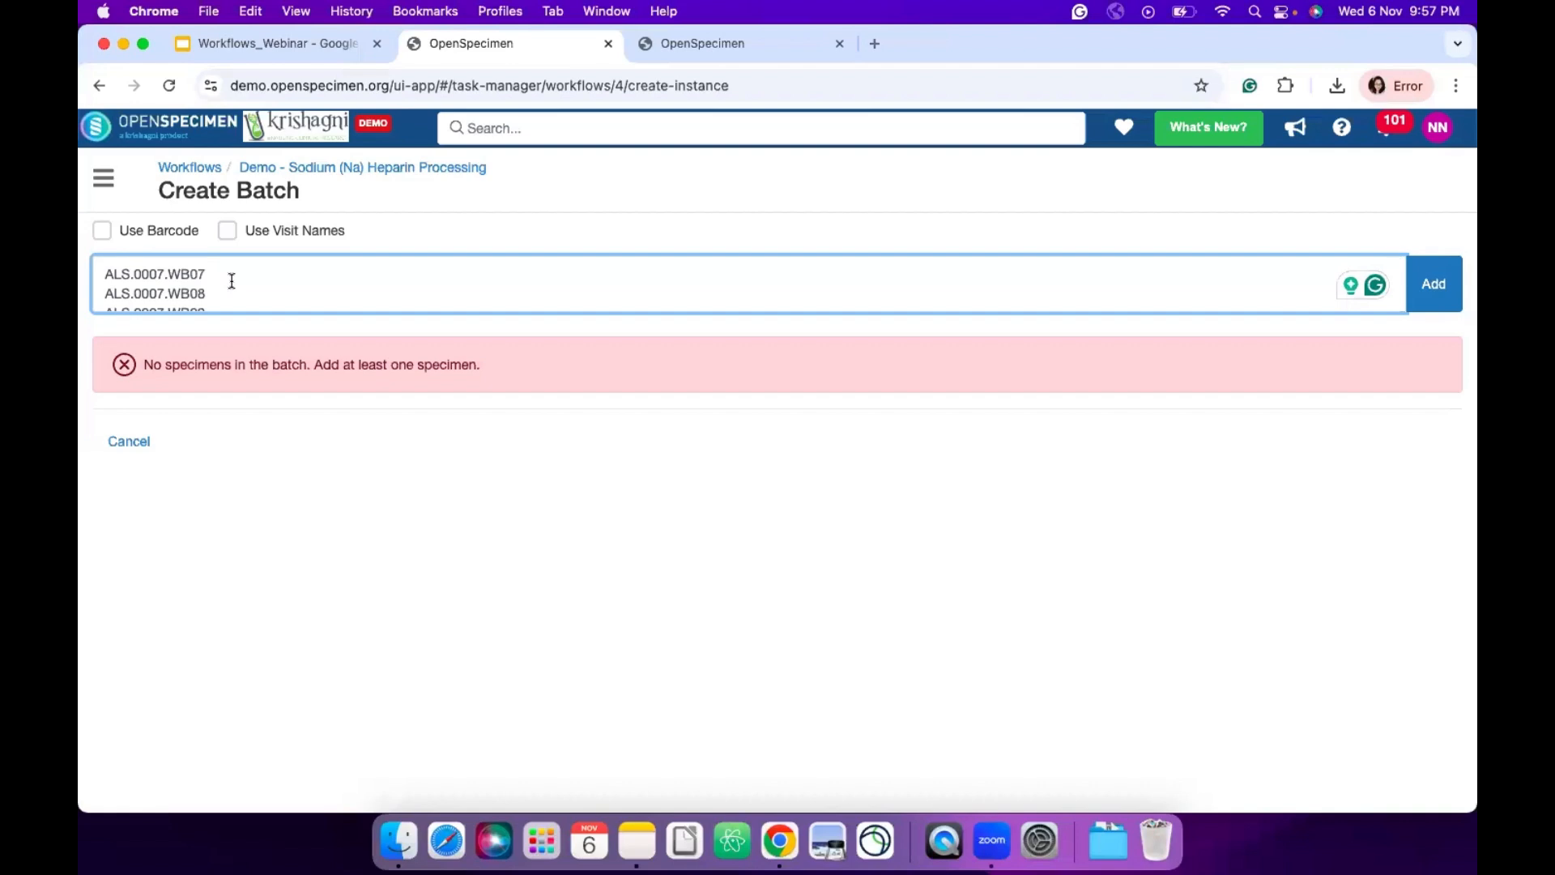
left_click(232, 281)
left_click(1425, 290)
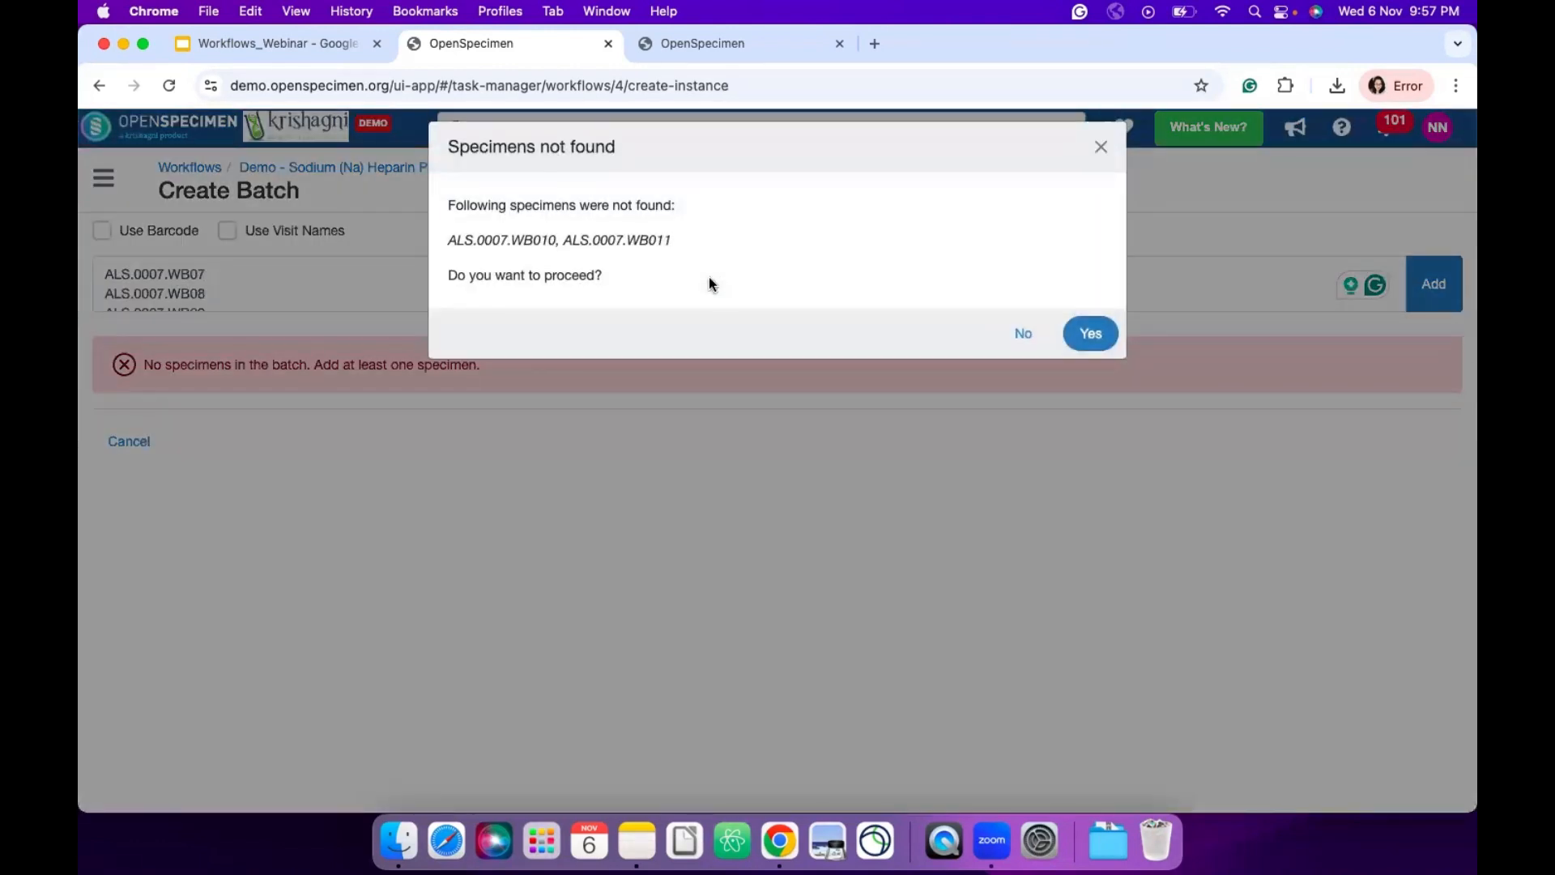
left_click(1090, 333)
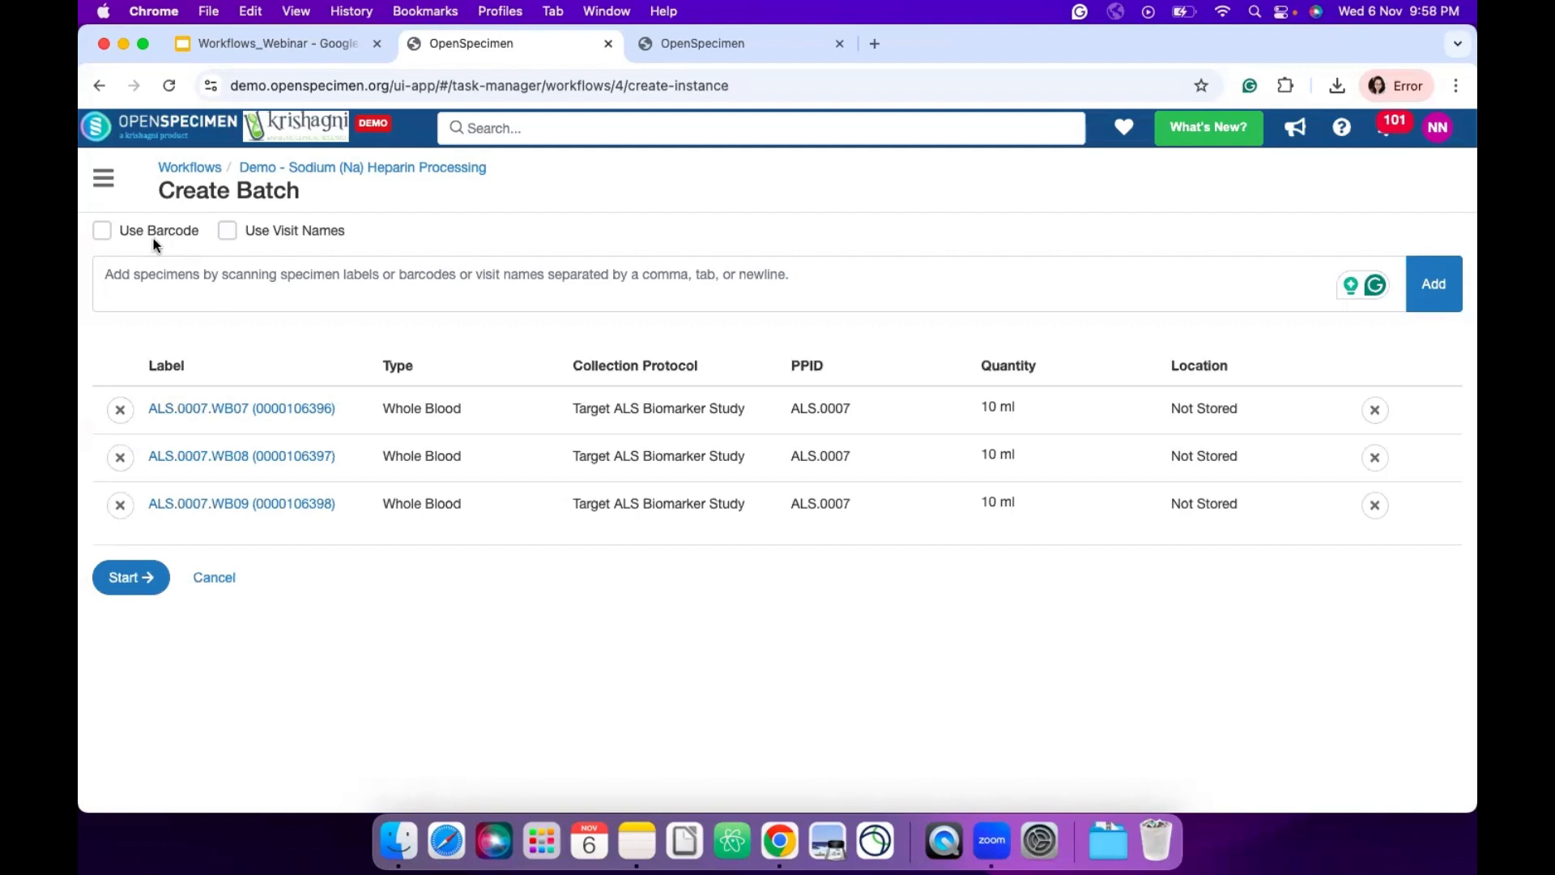
- Try the Use Barcode and Use Visit Names options for adding specimens, and leave both unselected
left_click(104, 237)
left_click(103, 235)
left_click(224, 232)
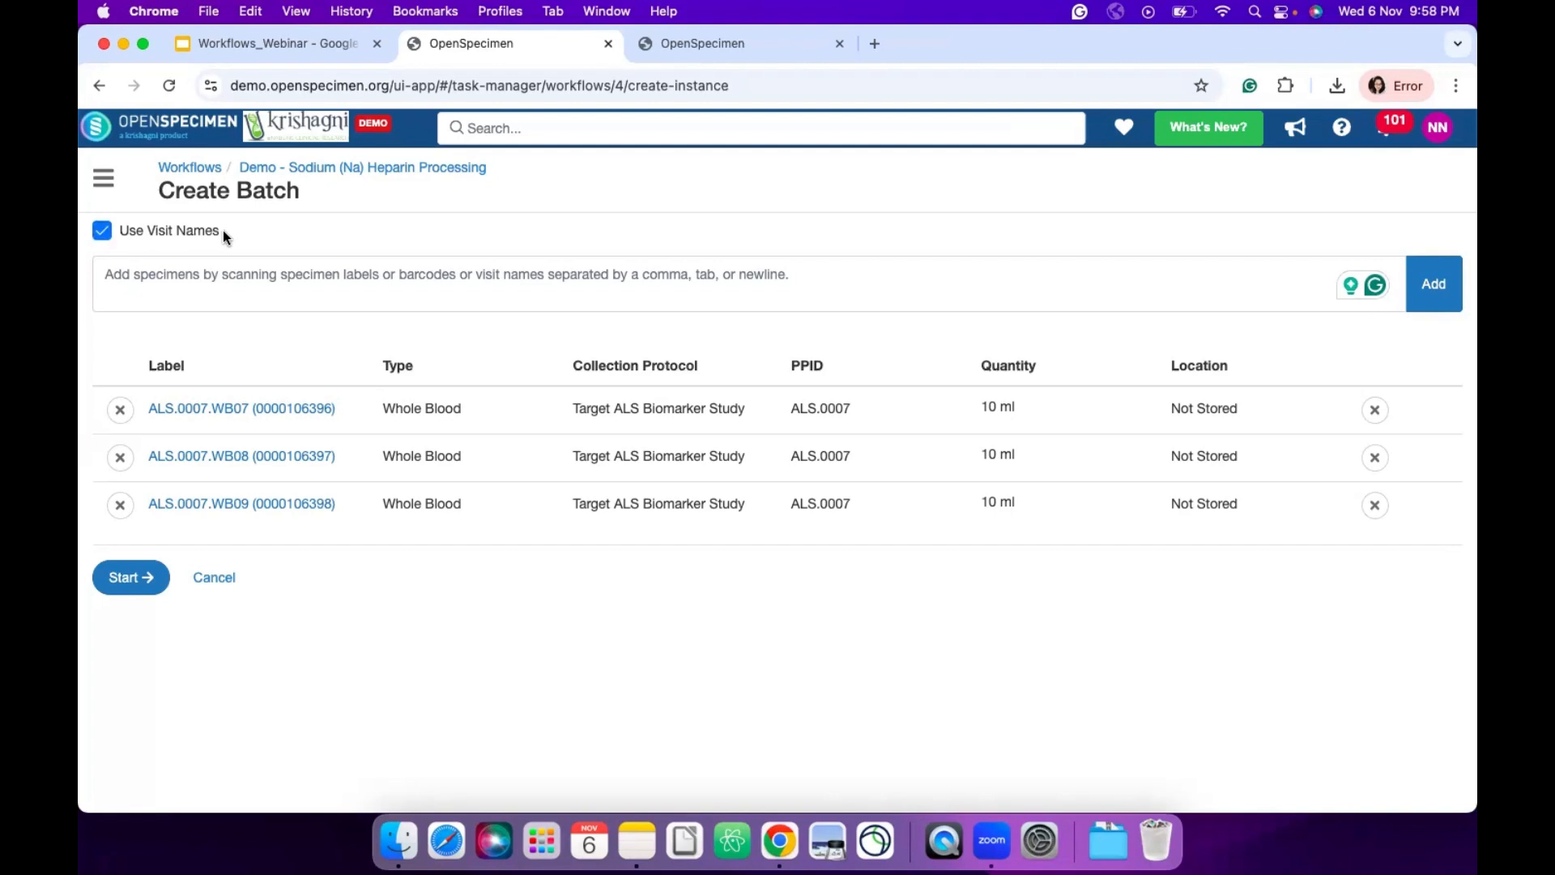
left_click(102, 232)
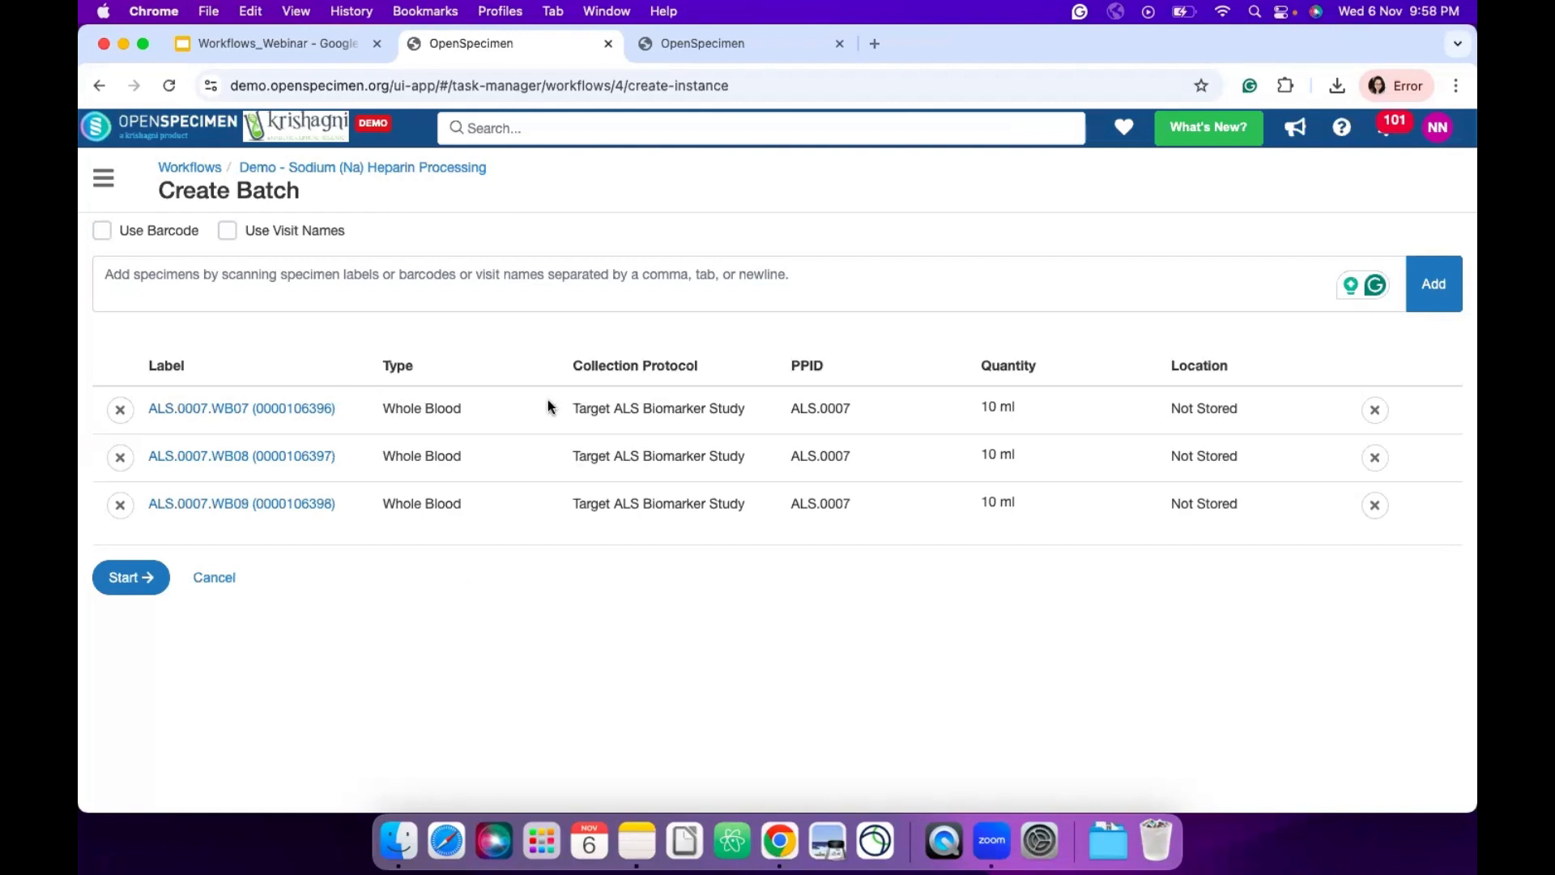
- Start the batch with the three whole blood specimens, check their receipt details and submit the Receive the tubes task
left_click(145, 586)
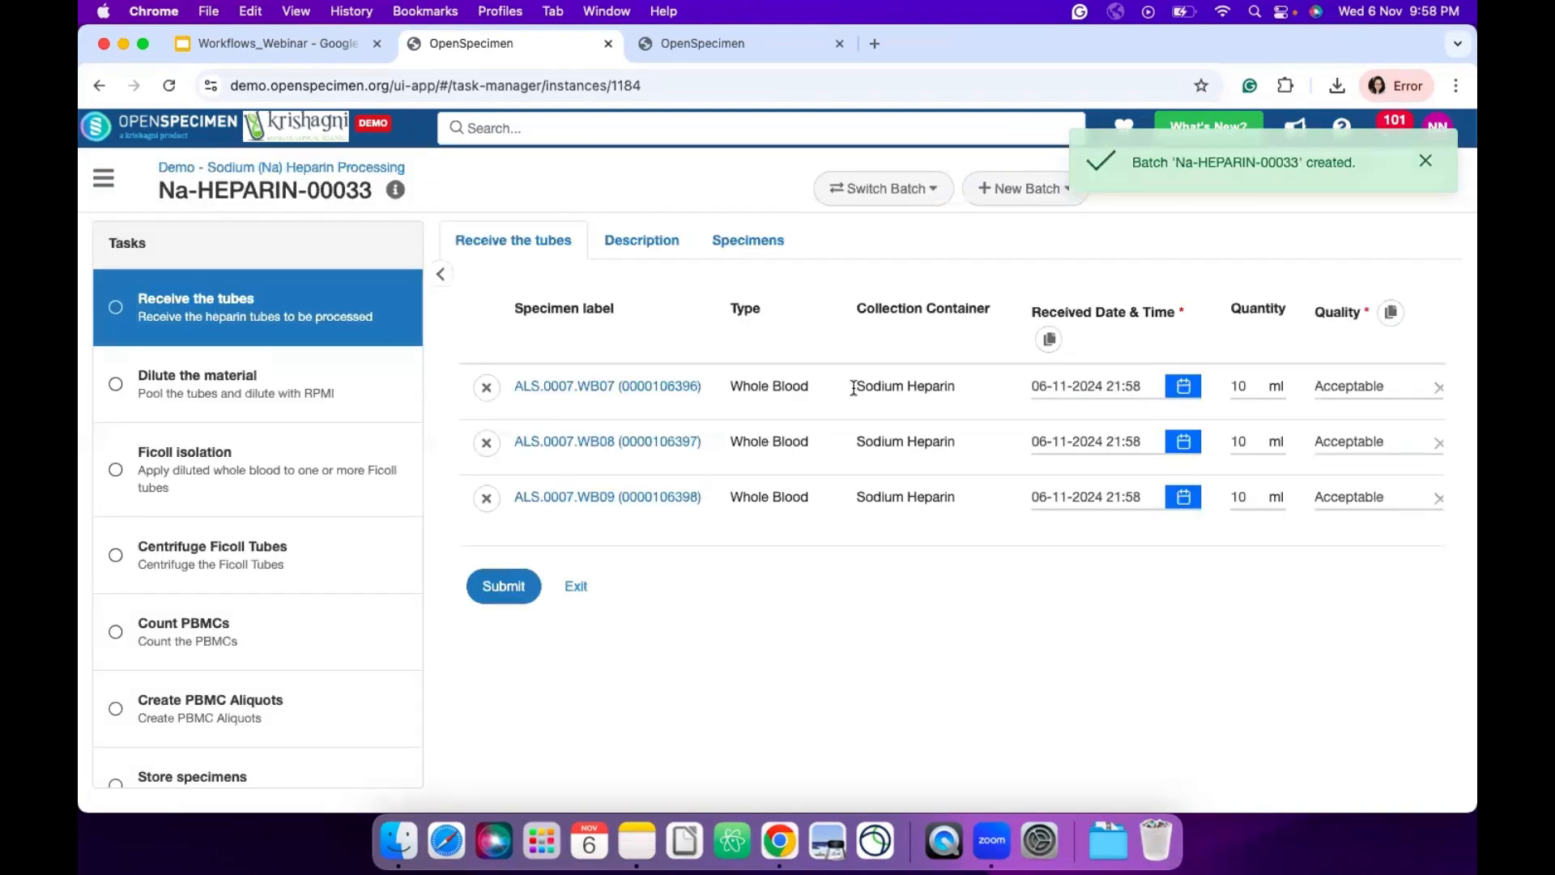
scroll(857, 385, "right", 5)
scroll(857, 392, "right", 3)
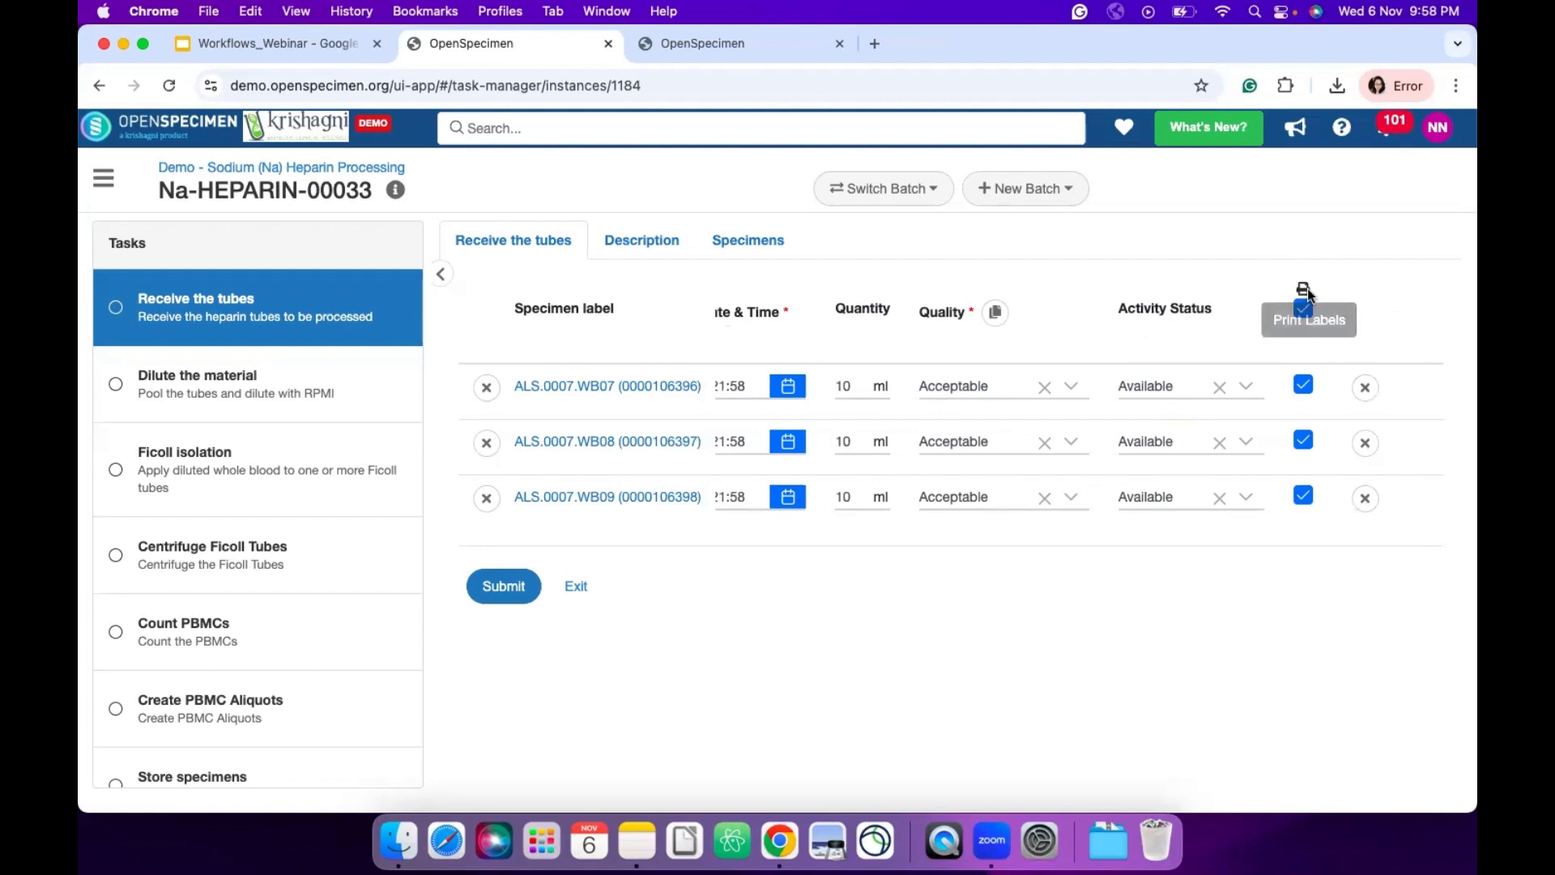
left_click(501, 588)
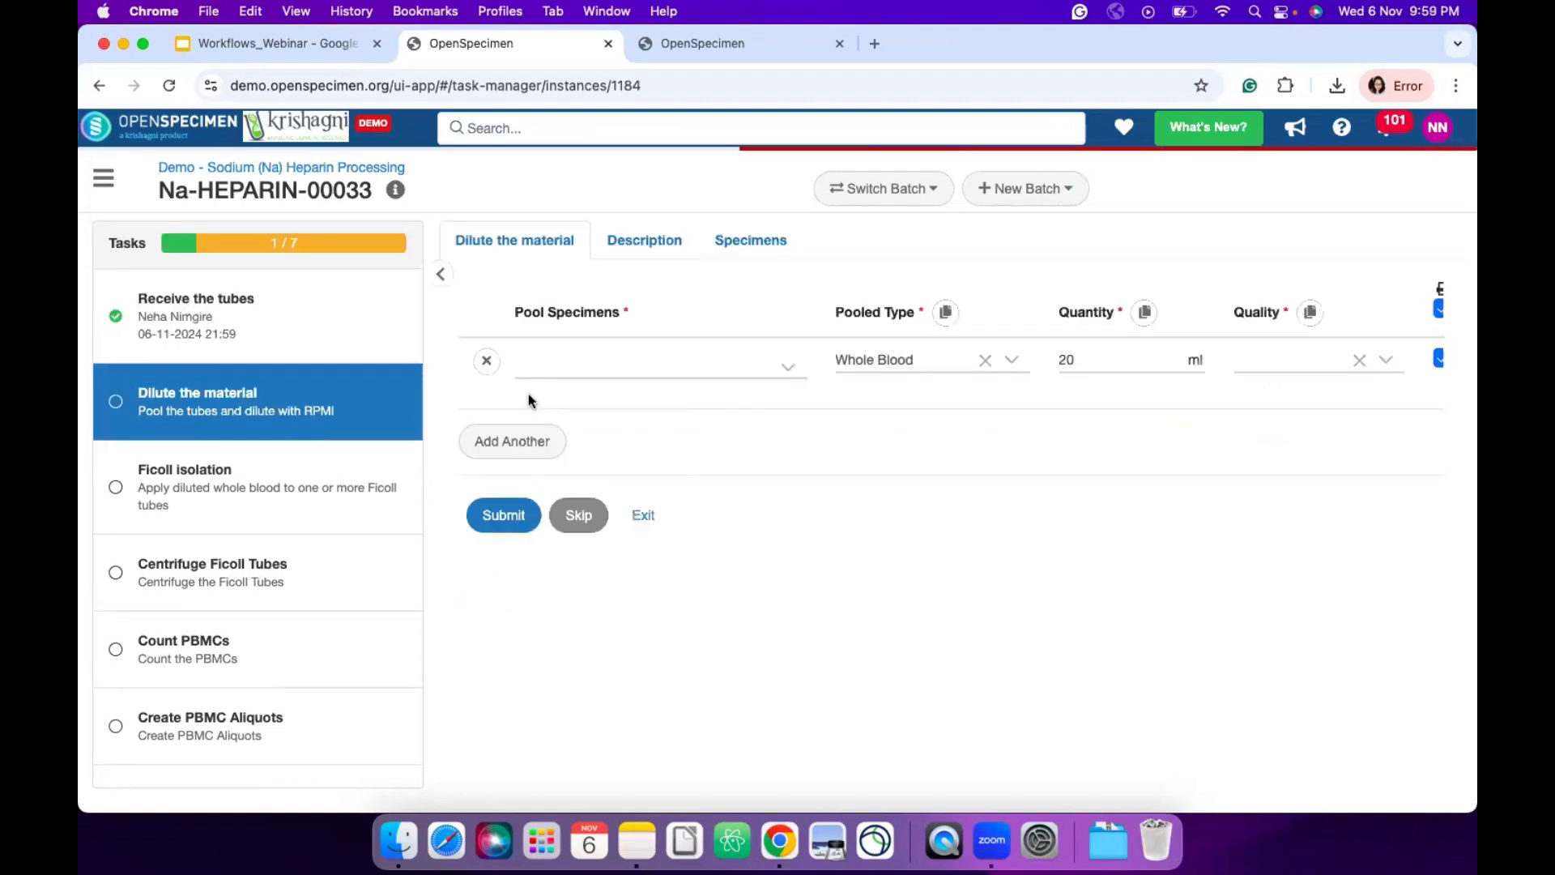
- Skip the Dilute the material task, giving the reason "Not pooling for less quantity"
left_click(793, 369)
left_click(985, 422)
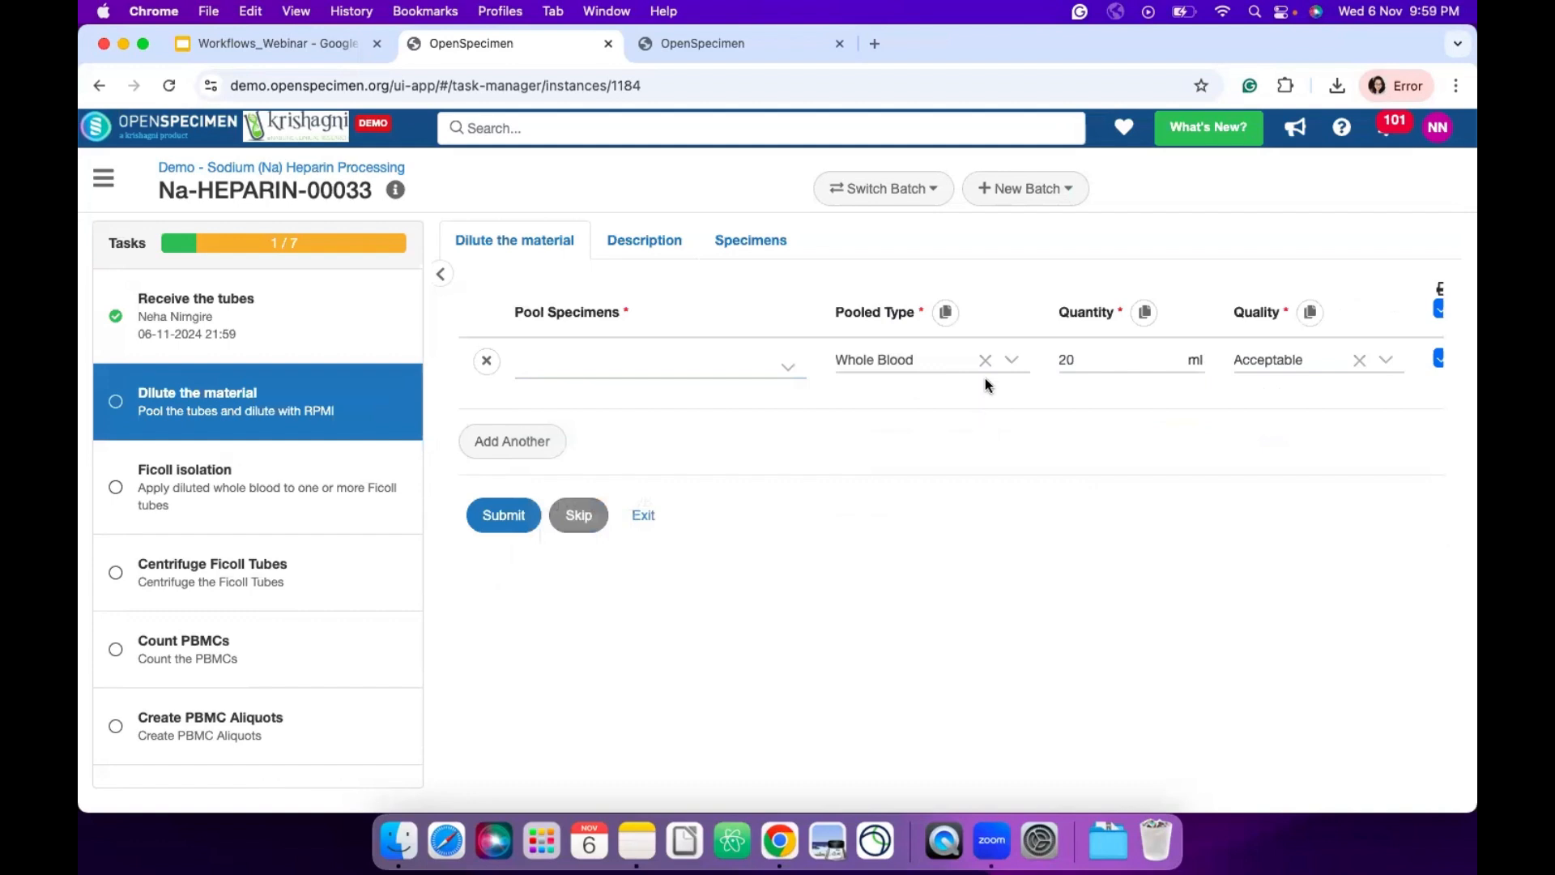
scroll(985, 377, "right", 3)
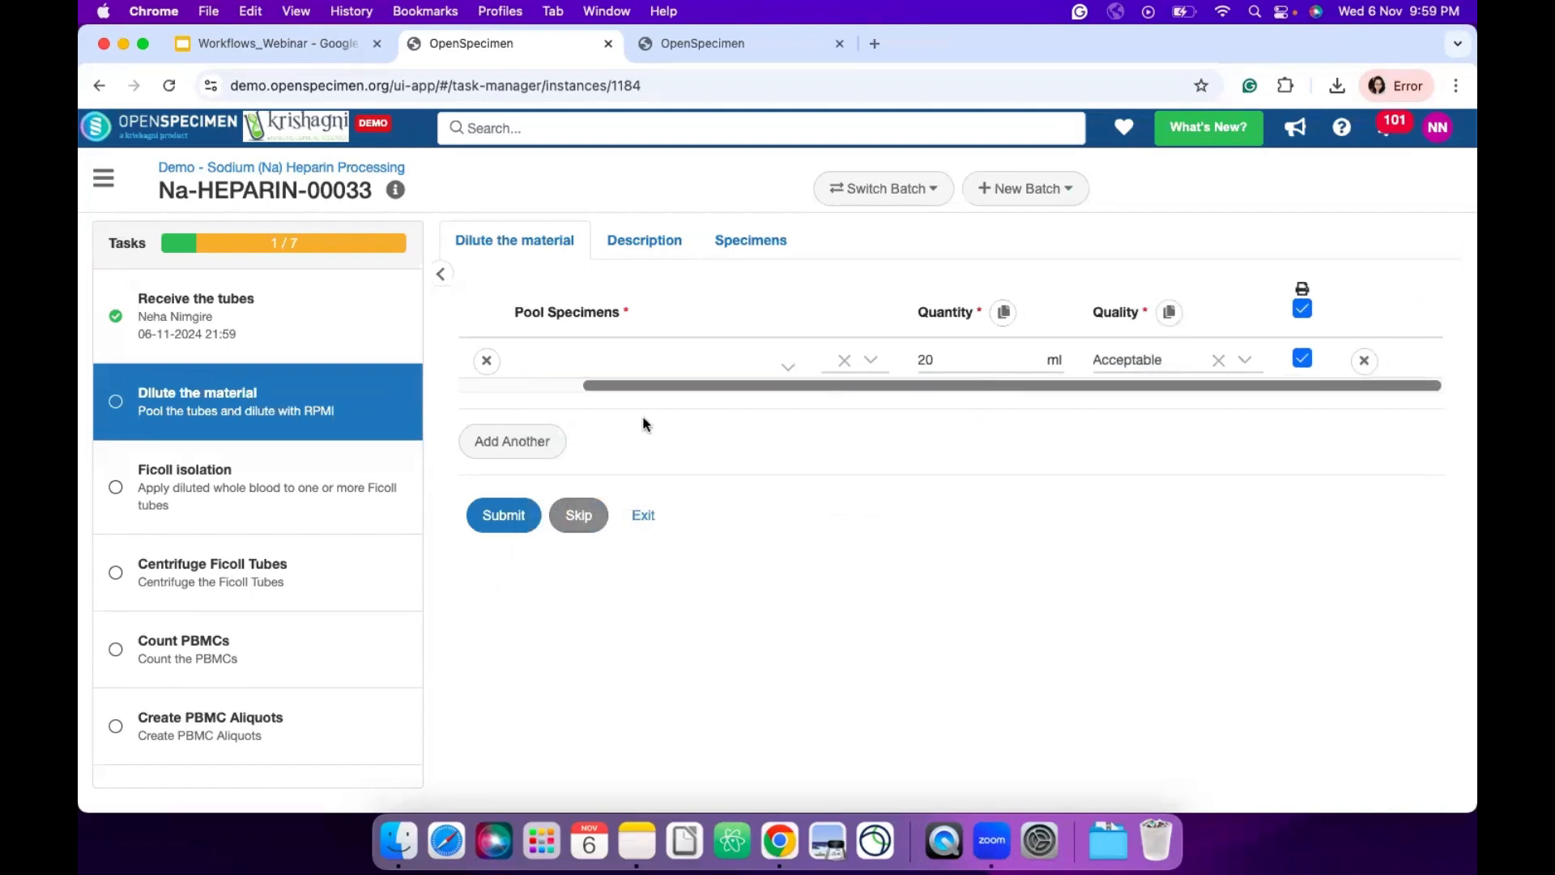
left_click(587, 521)
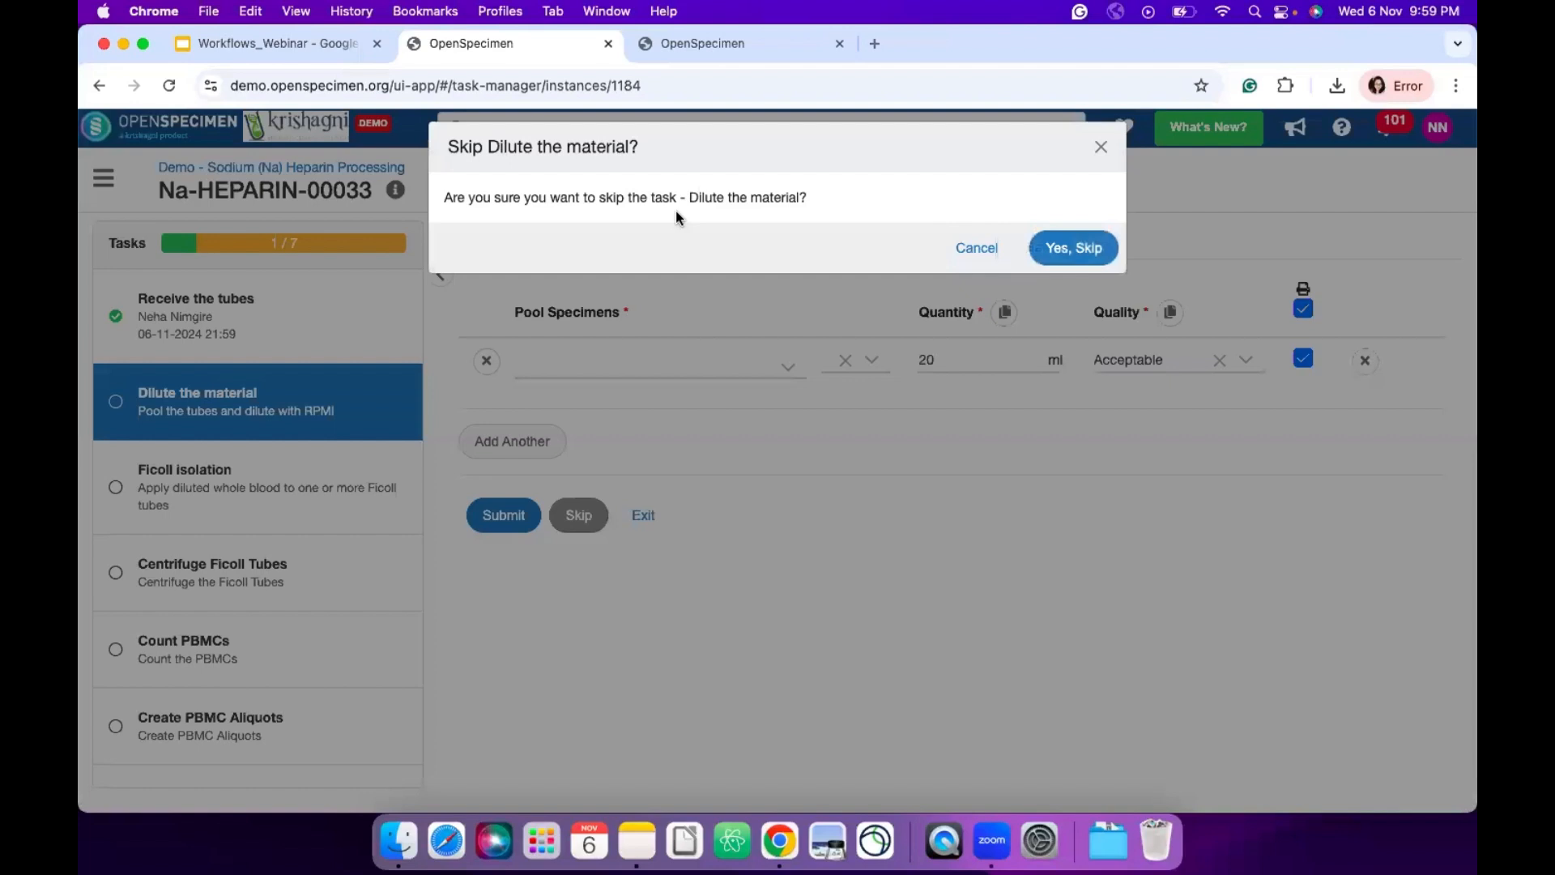
left_click(1082, 252)
left_click(815, 272)
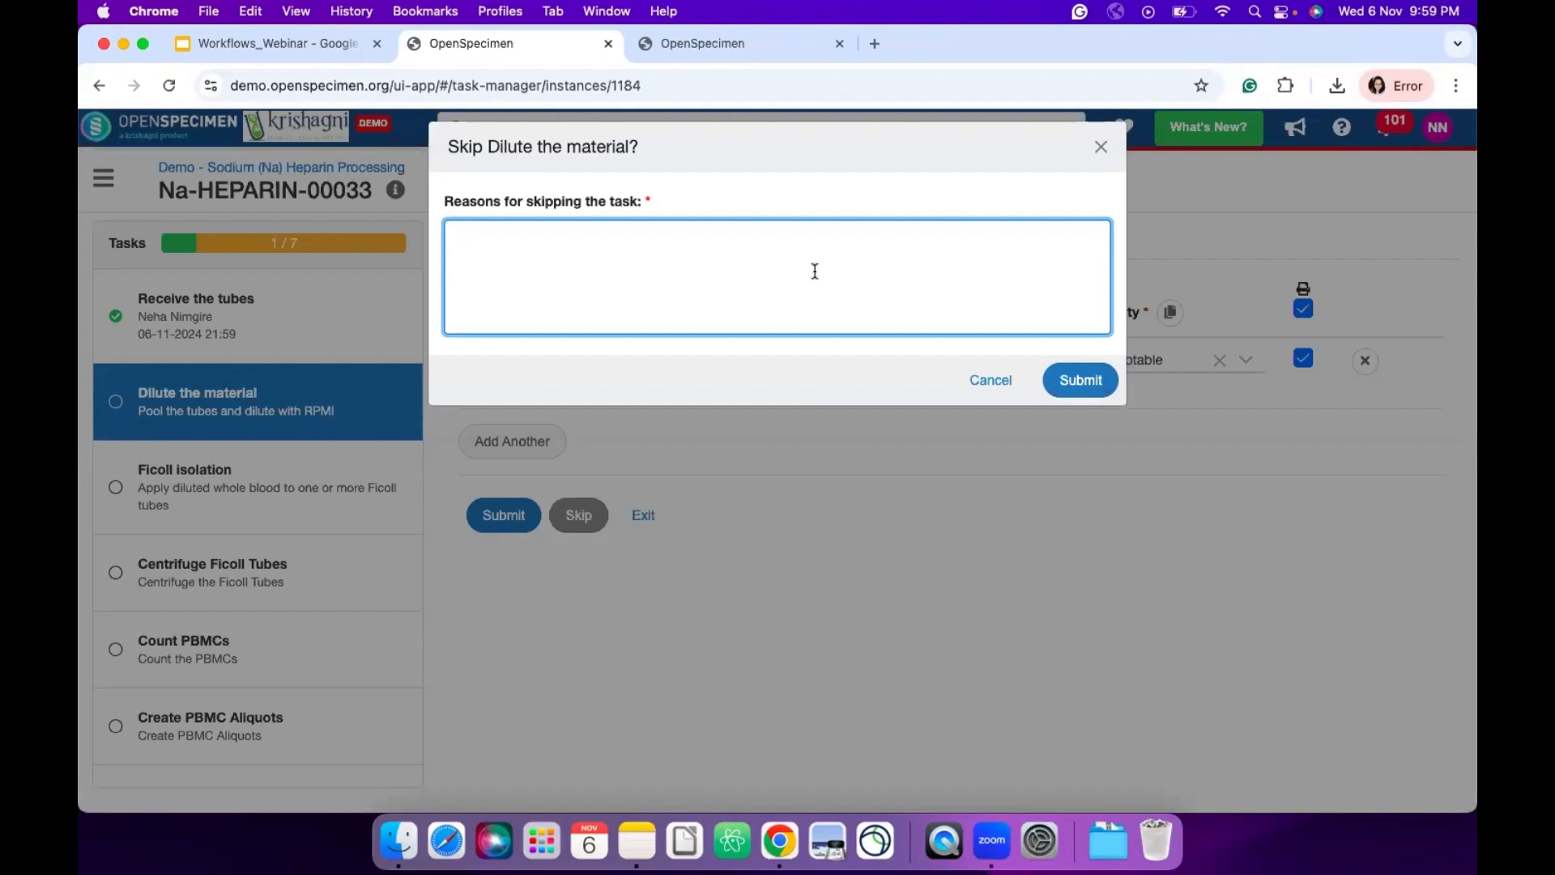
type("Not p")
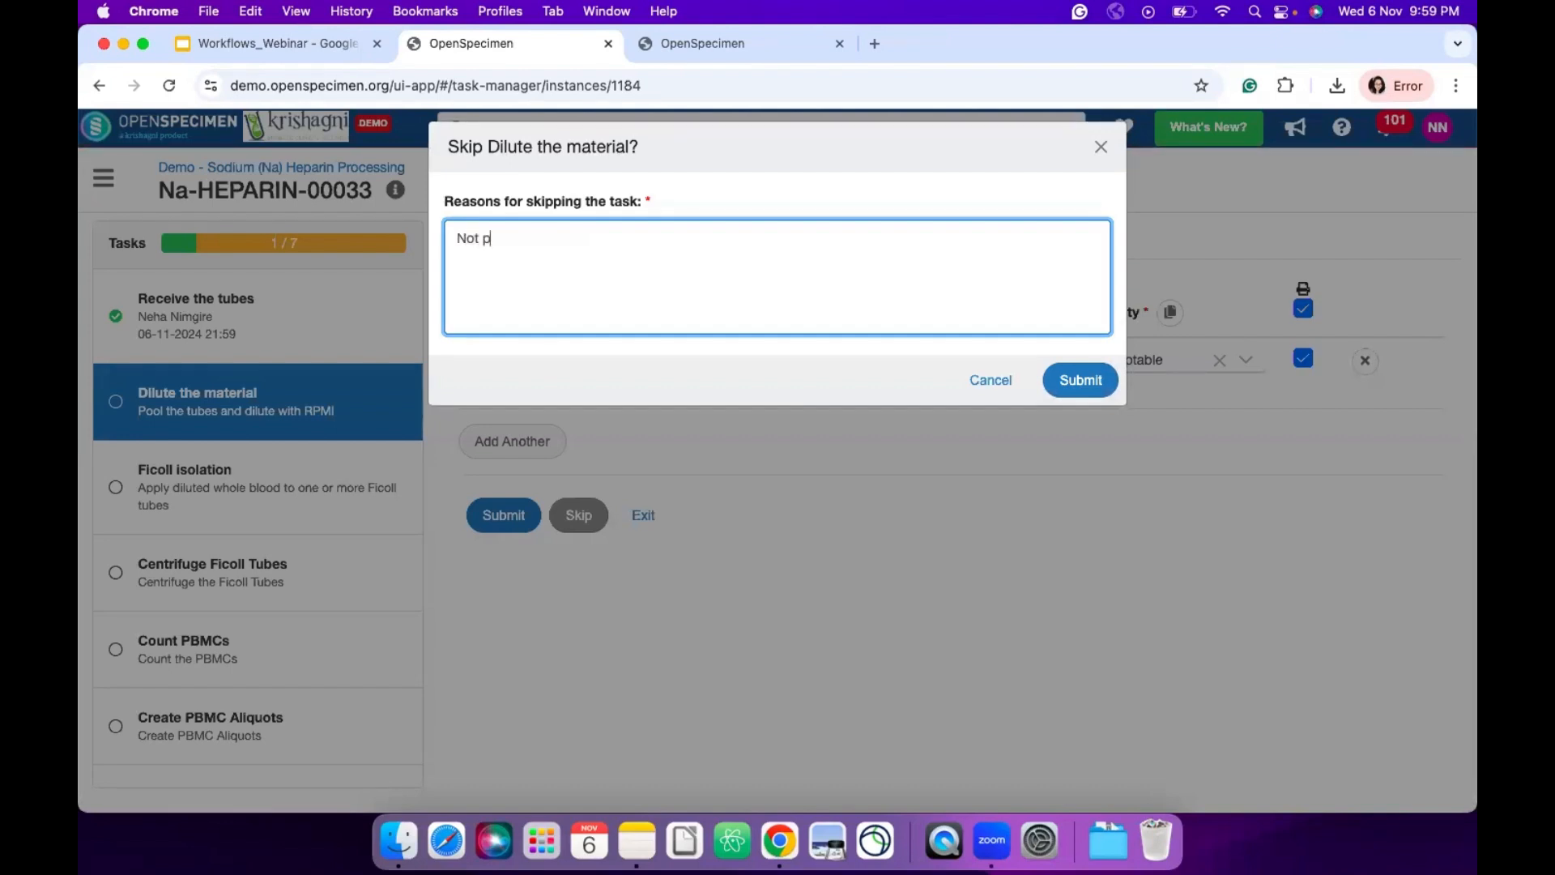
type("ooling")
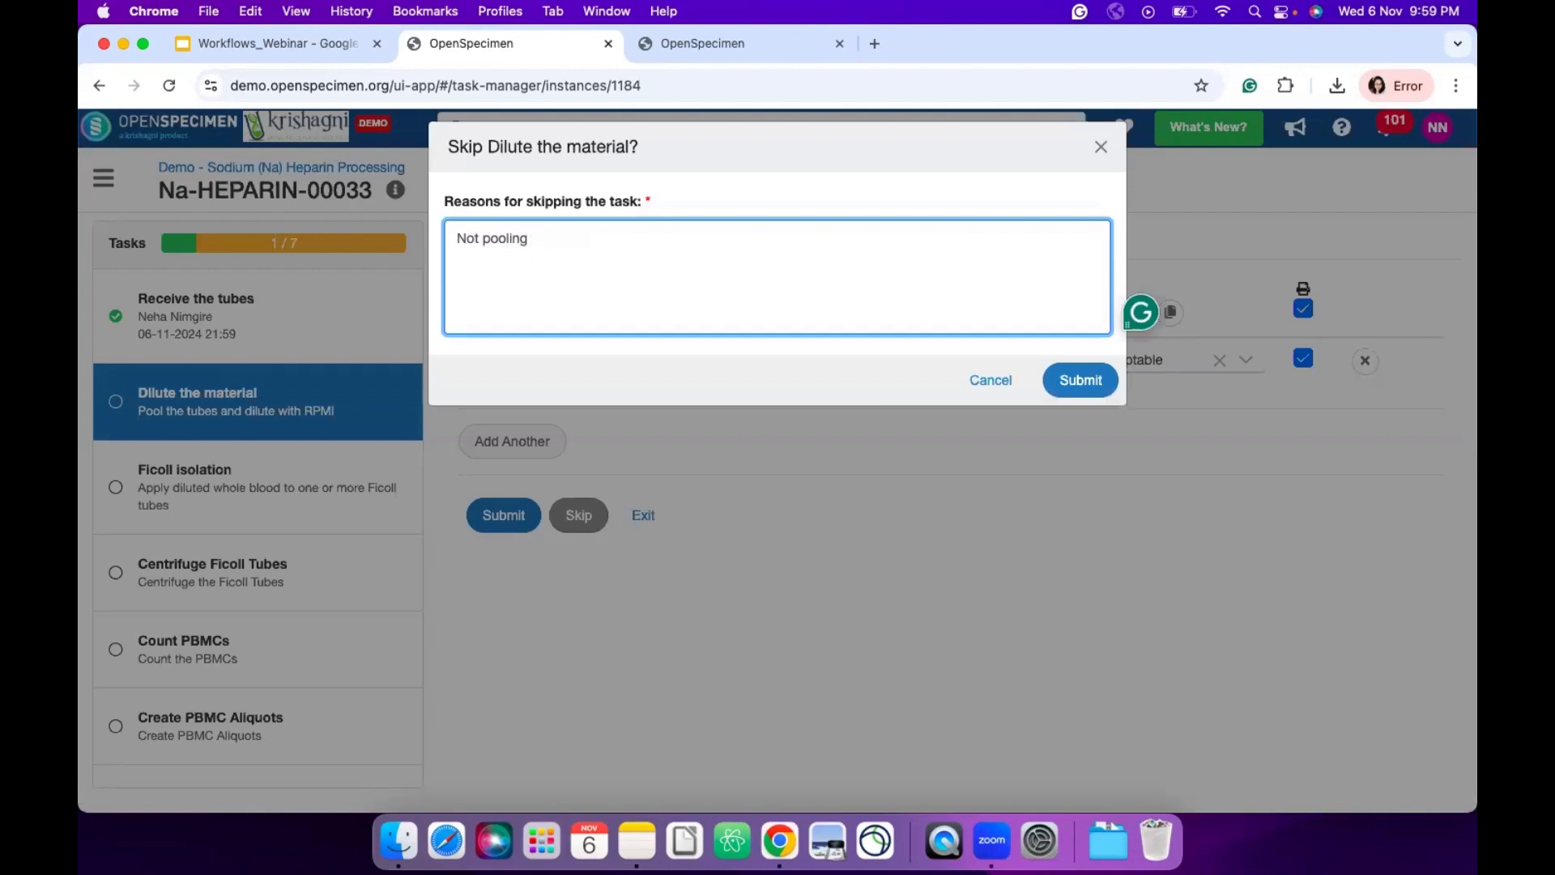
type(" for less quantity")
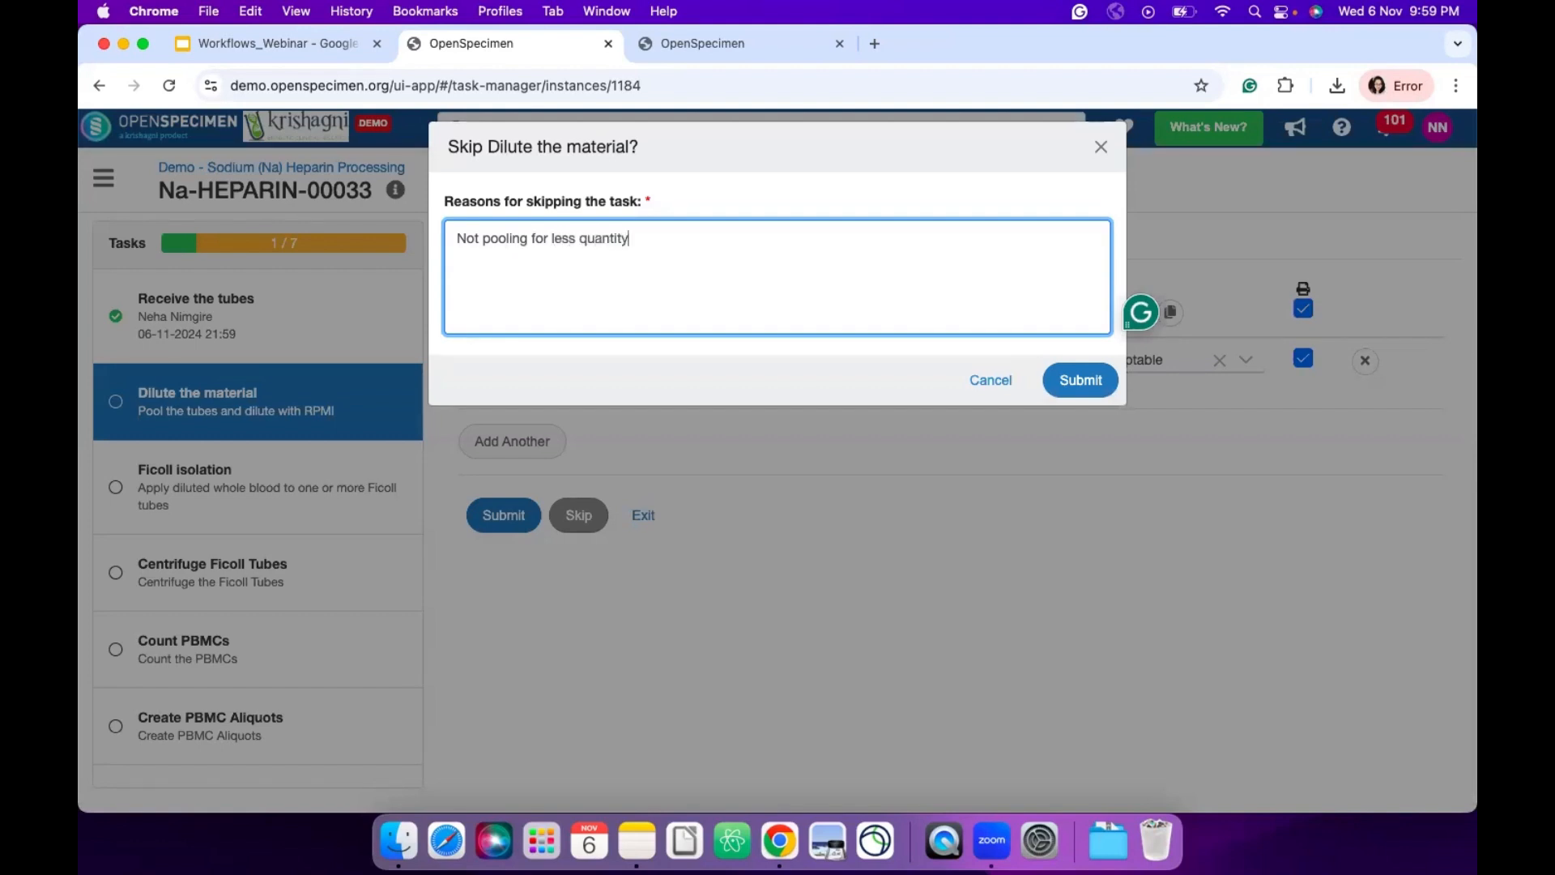
left_click(1097, 387)
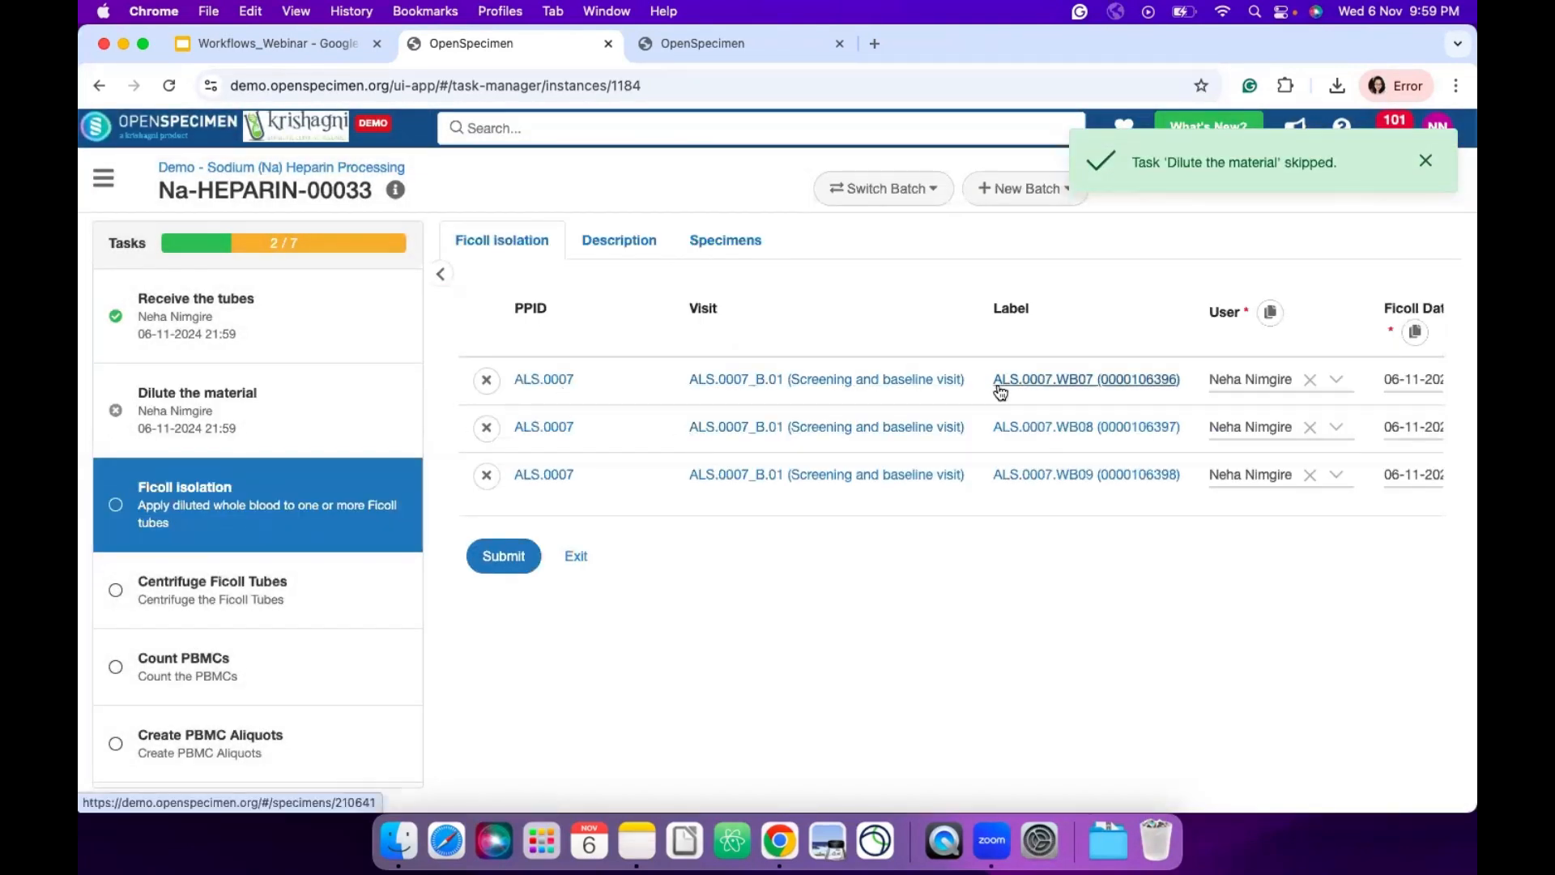
- Open the overview pages of specimens ALS.0007.WB07, WB08 and WB09 from the Ficoll isolation task in separate tabs
scroll(988, 387, "right", 3)
left_click(982, 431, "super")
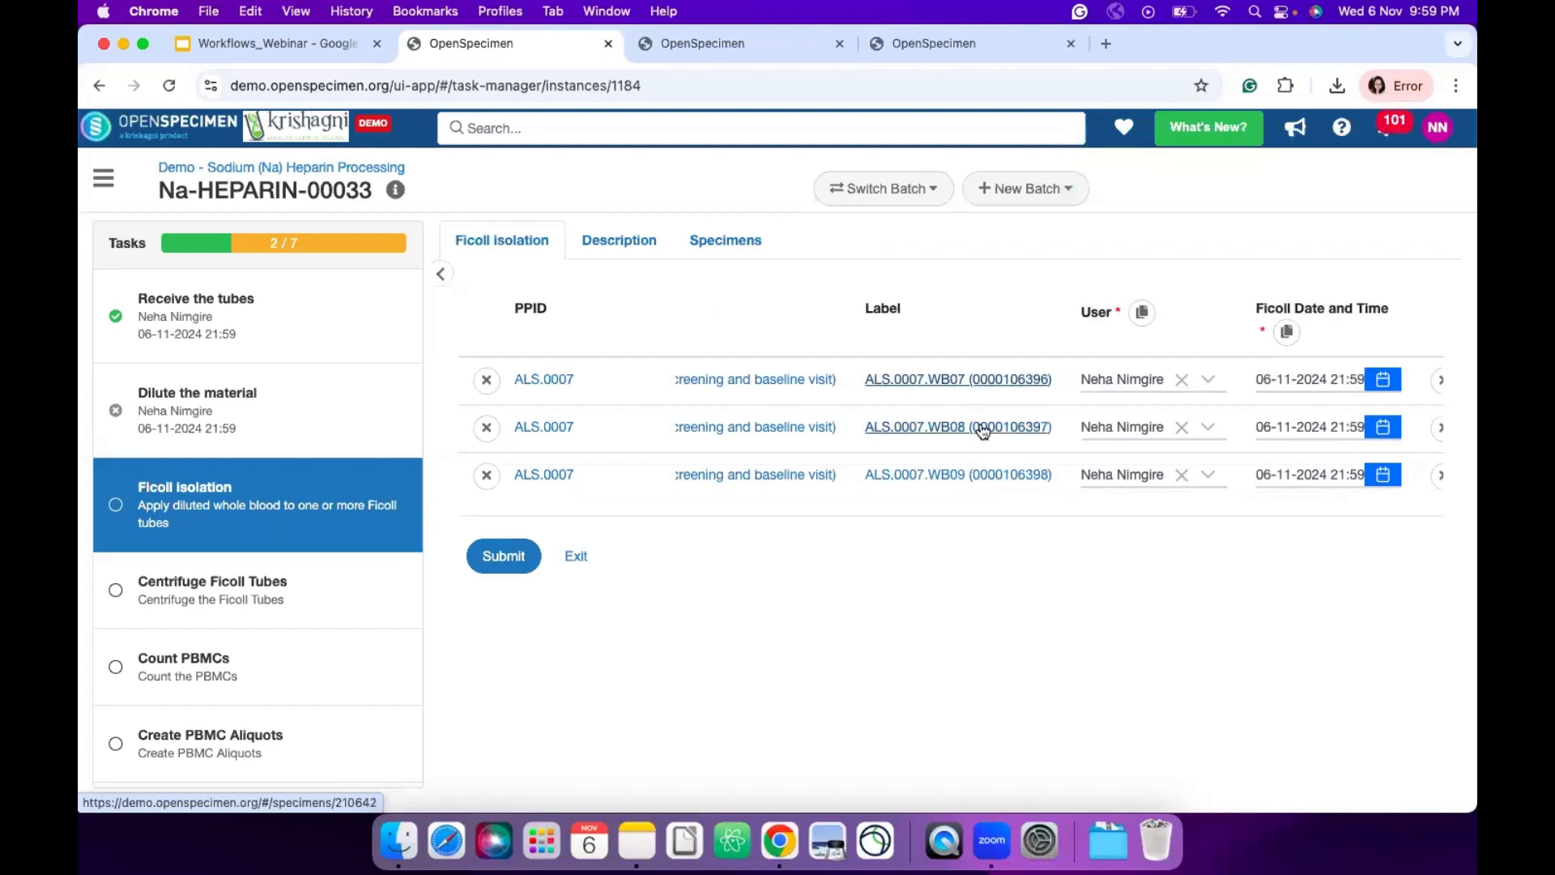
left_click(988, 476, "super")
left_click(645, 45)
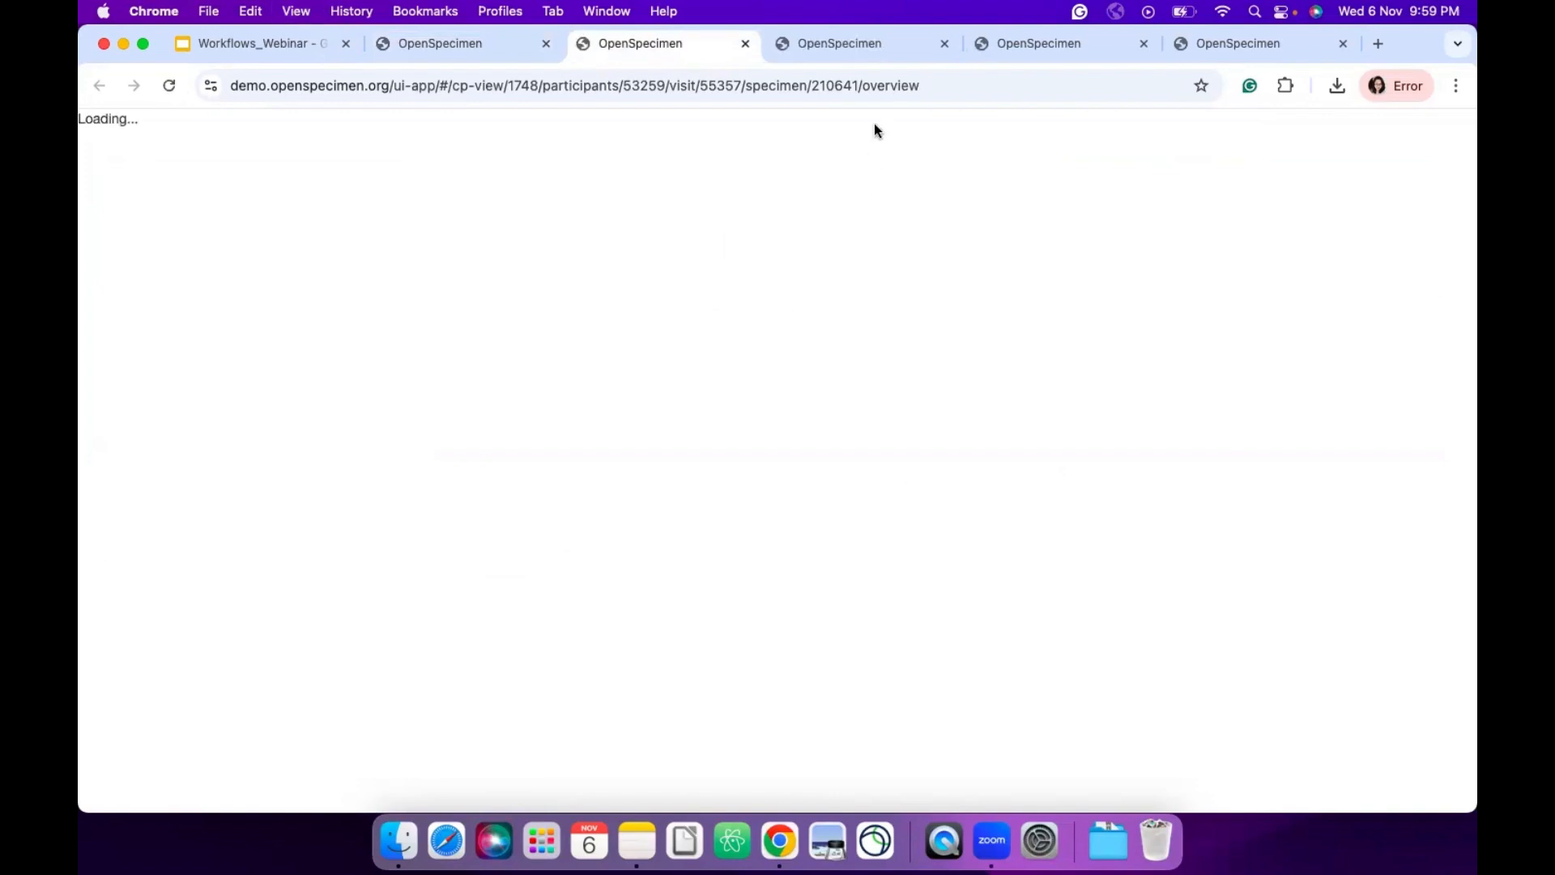
left_click(897, 62)
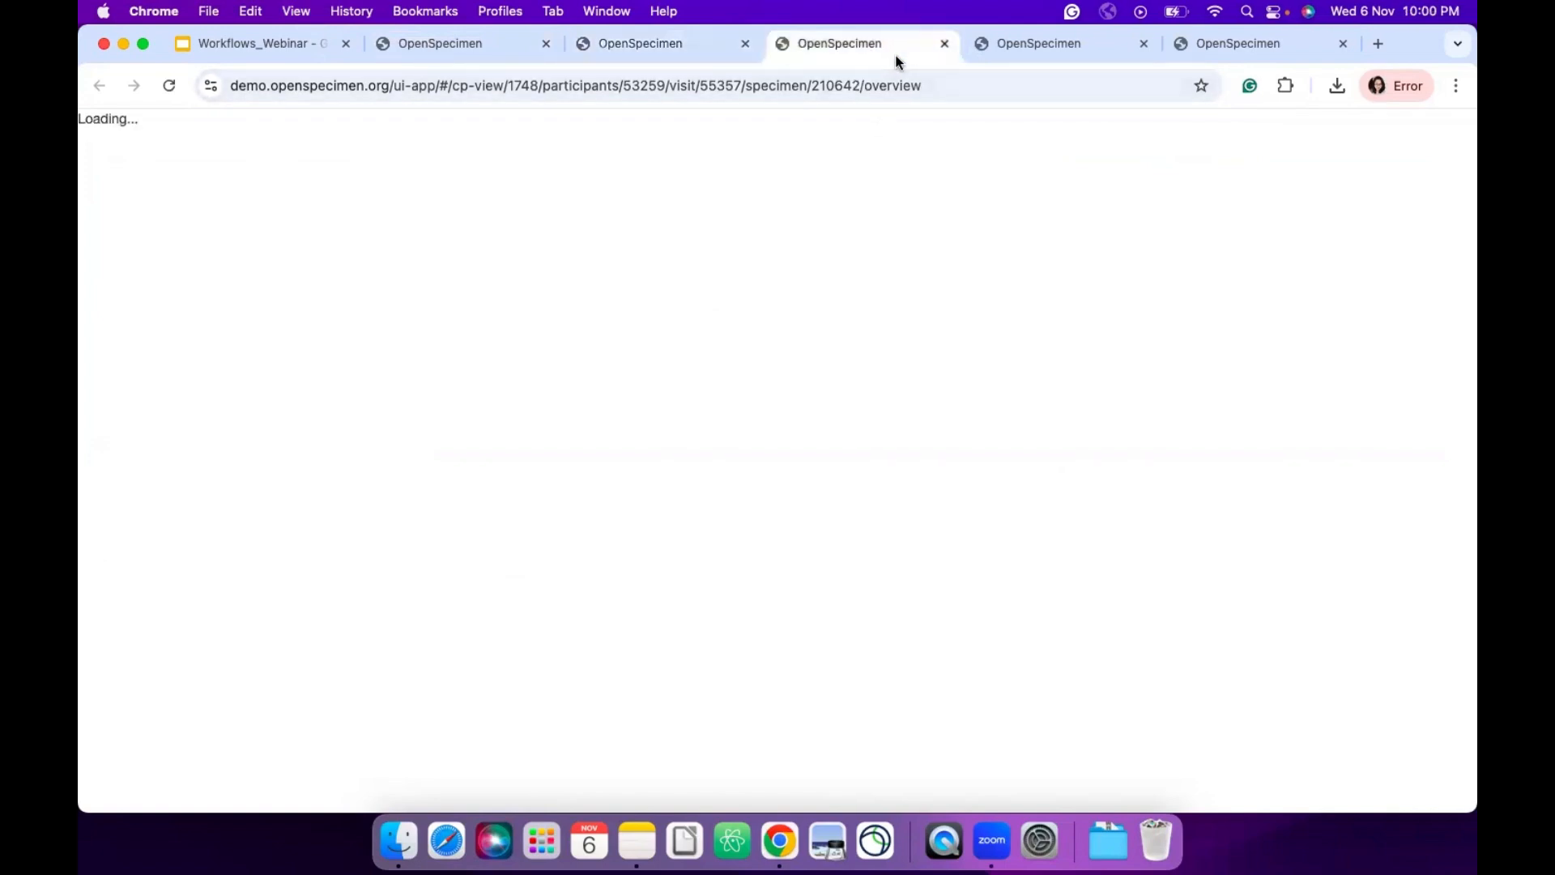
left_click(1021, 55)
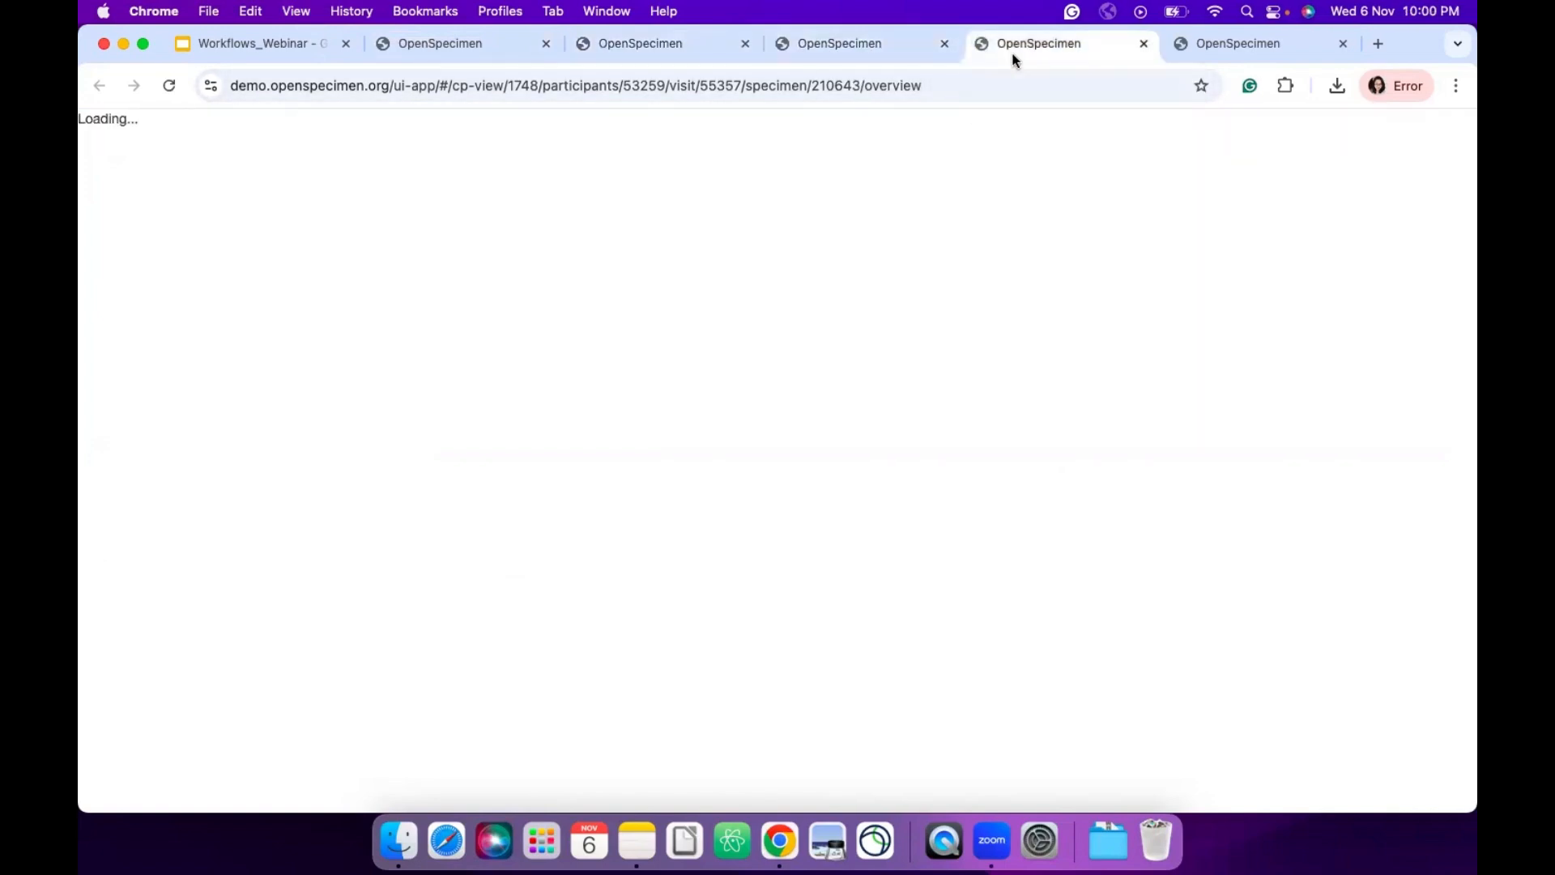
- Review the latest deviation event of specimen ALS.0007.WB07, checking the task name and the skip comment, and close its details
left_click(636, 54)
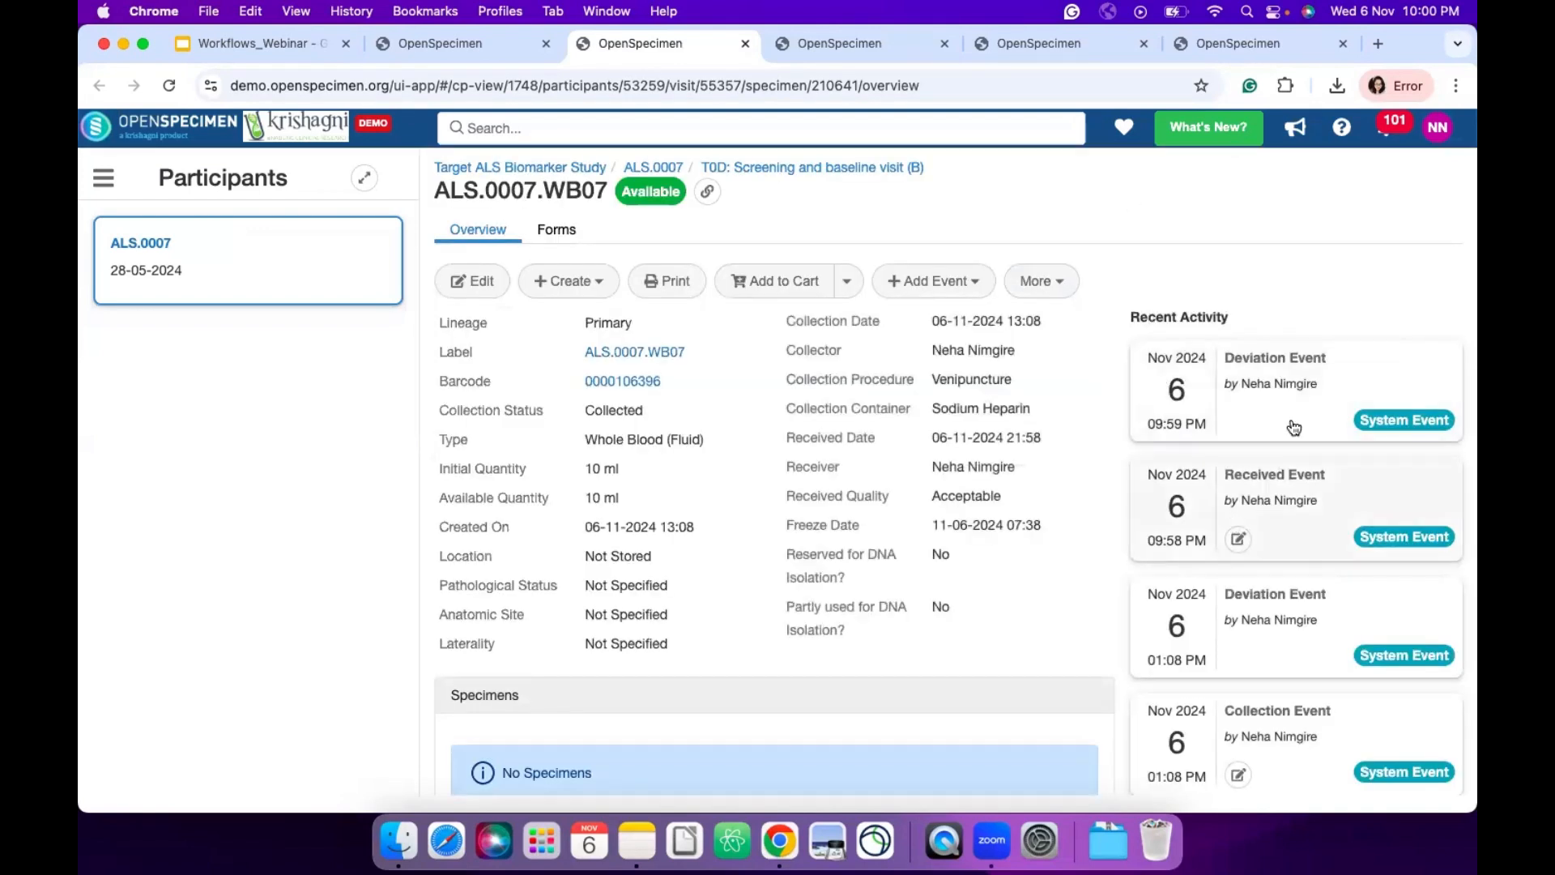
left_click(1291, 376)
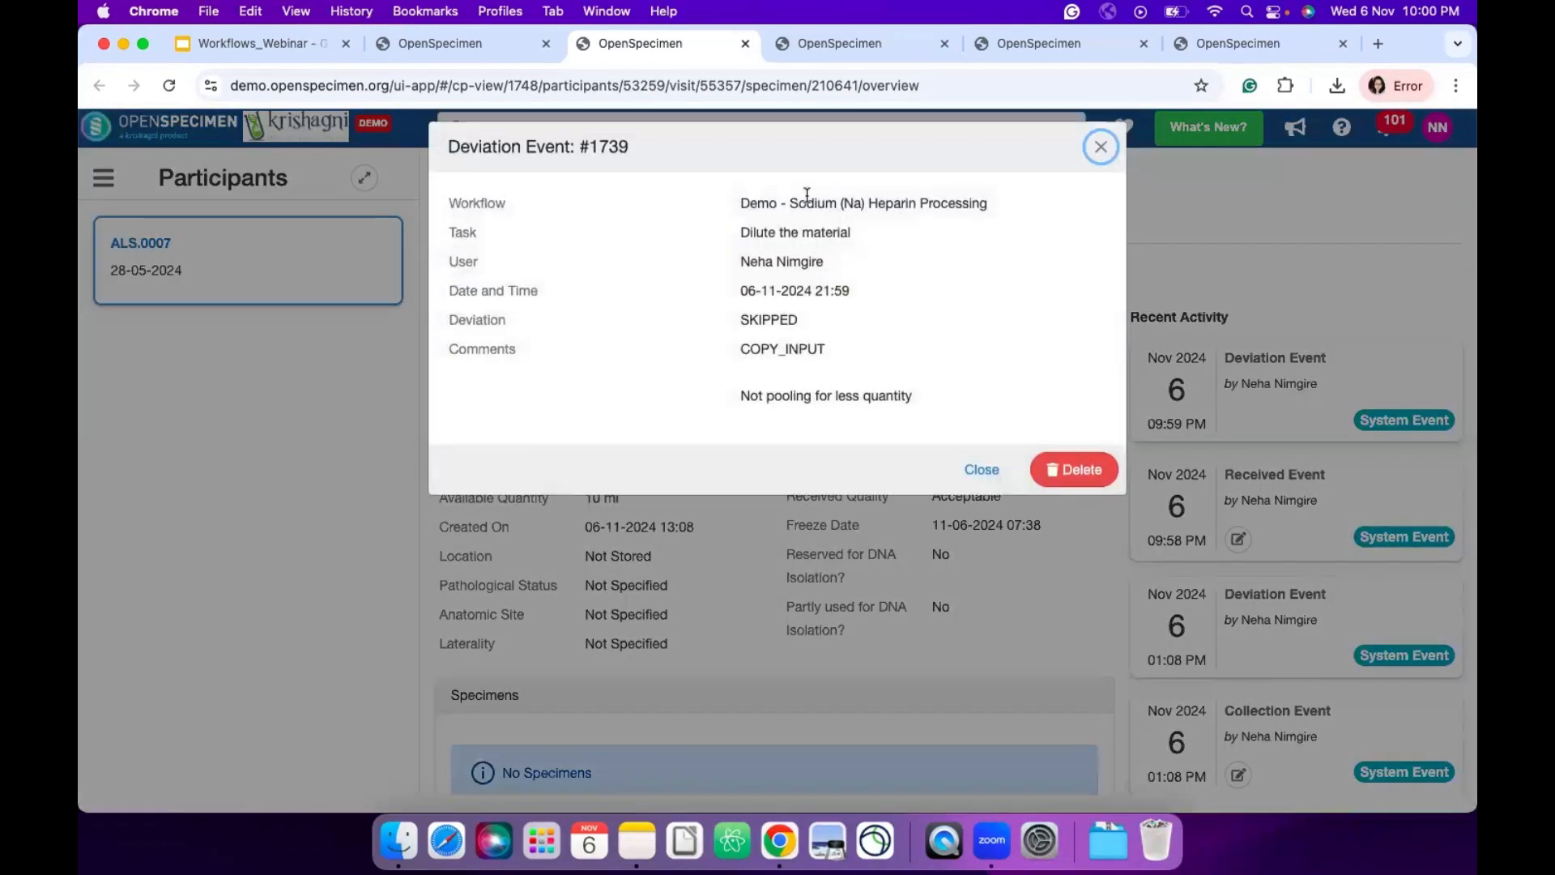
left_click_drag(735, 237, 861, 238)
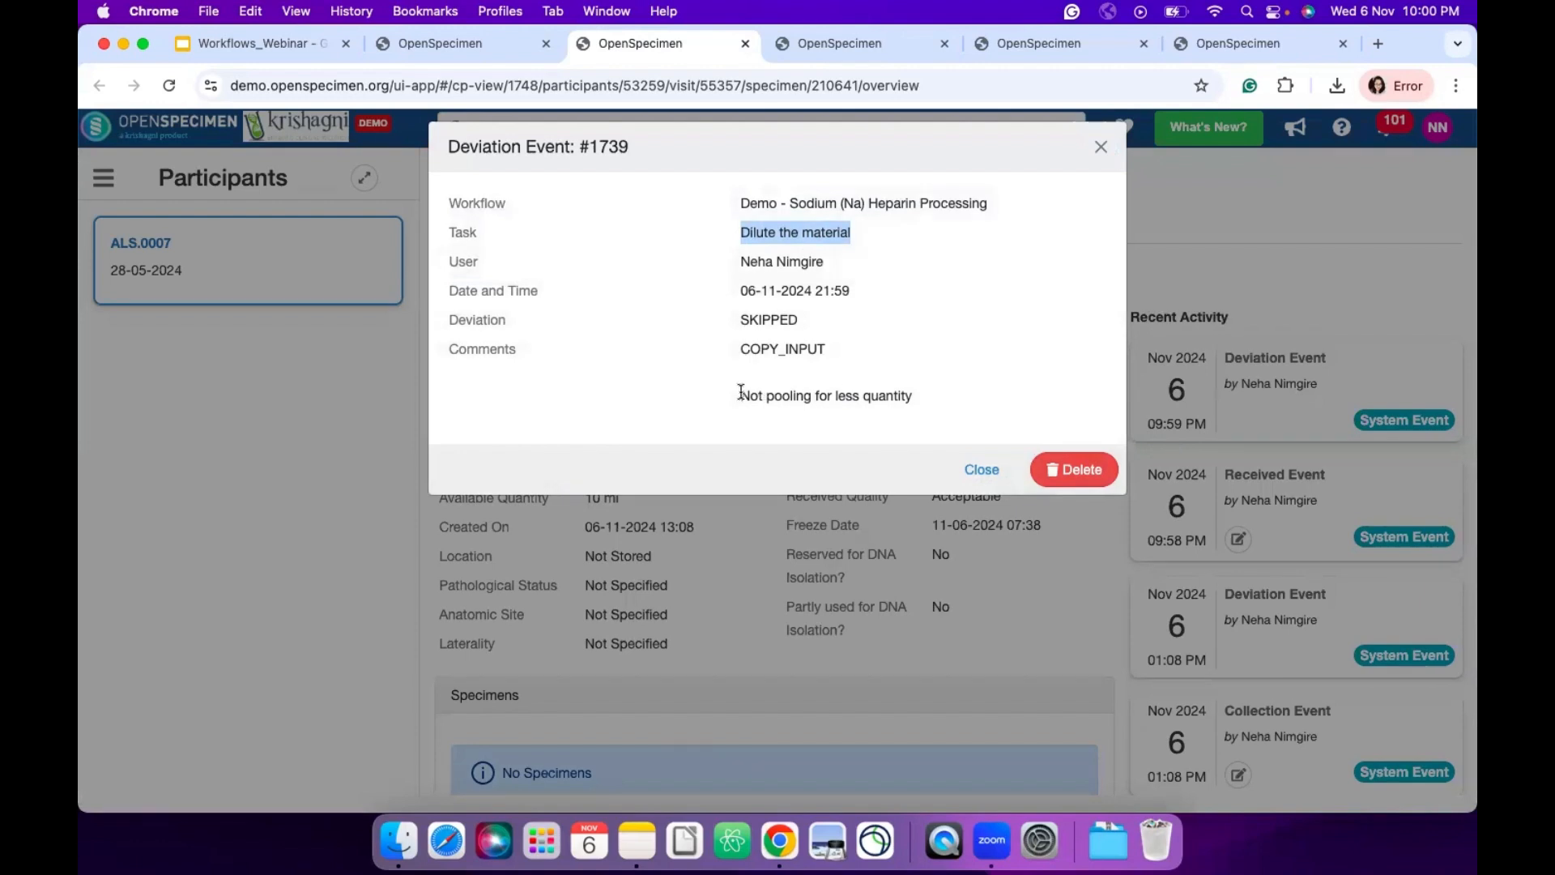
left_click_drag(740, 392, 917, 392)
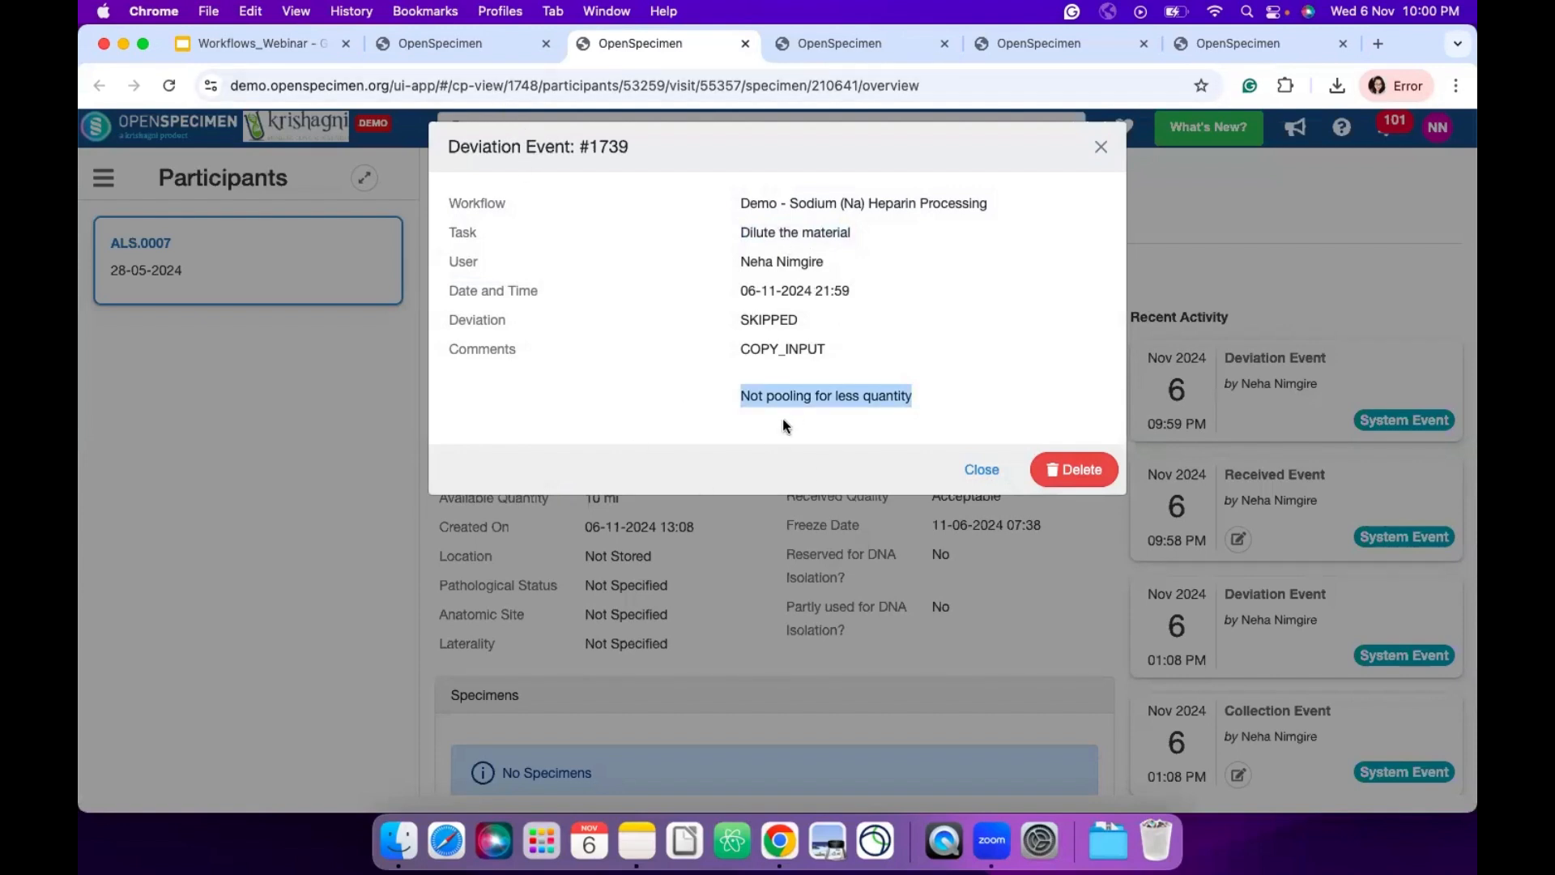
left_click(1098, 147)
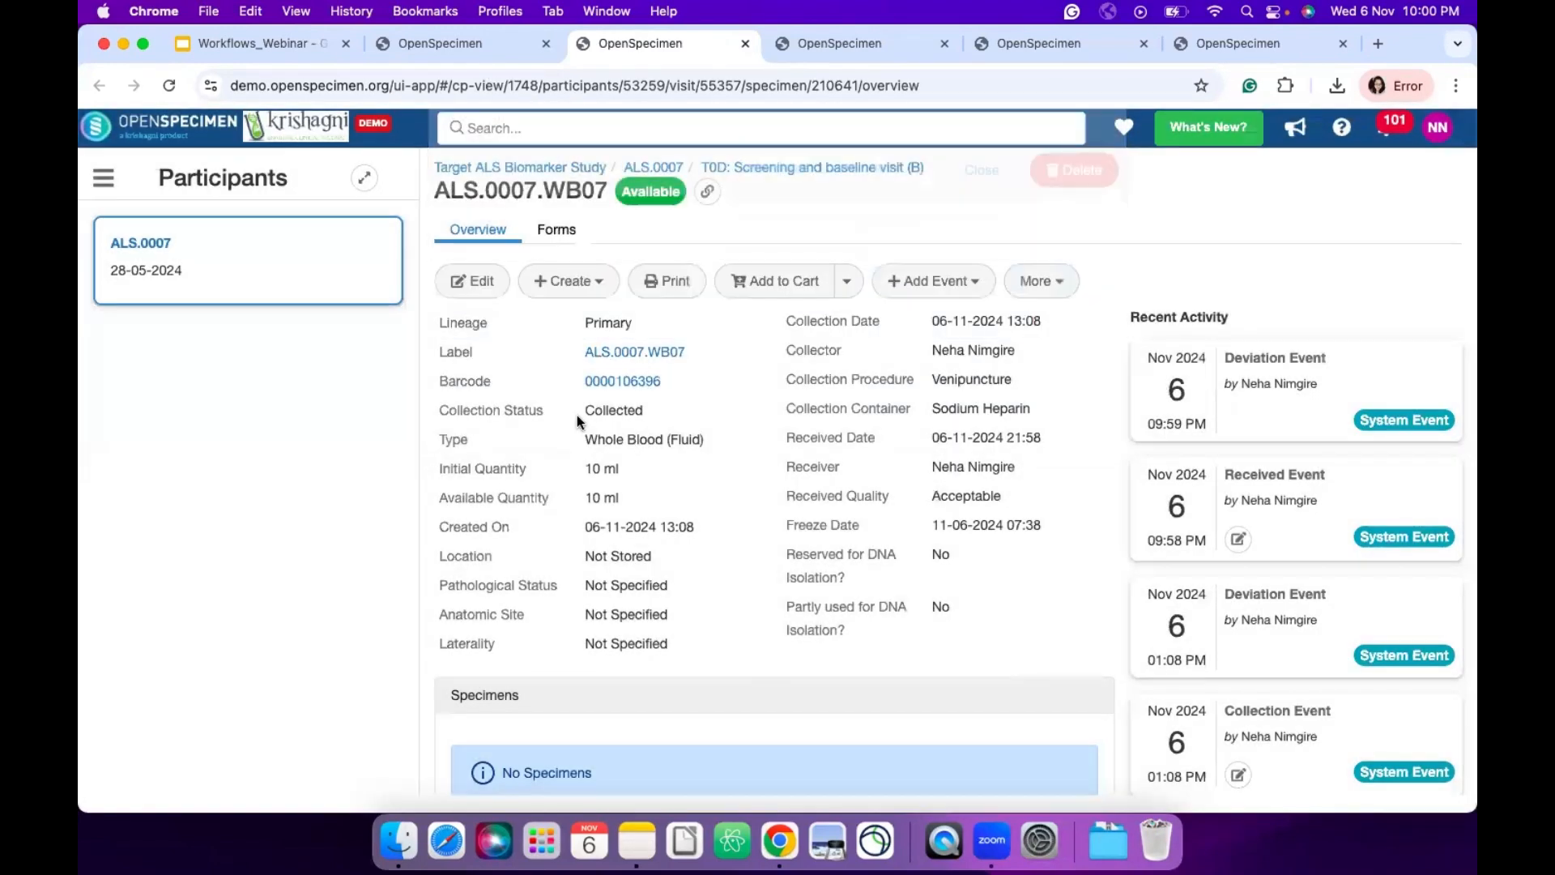
- Return to batch Na-HEPARIN-00033, check the user and date columns of the Ficoll isolation task, and submit it
left_click(471, 41)
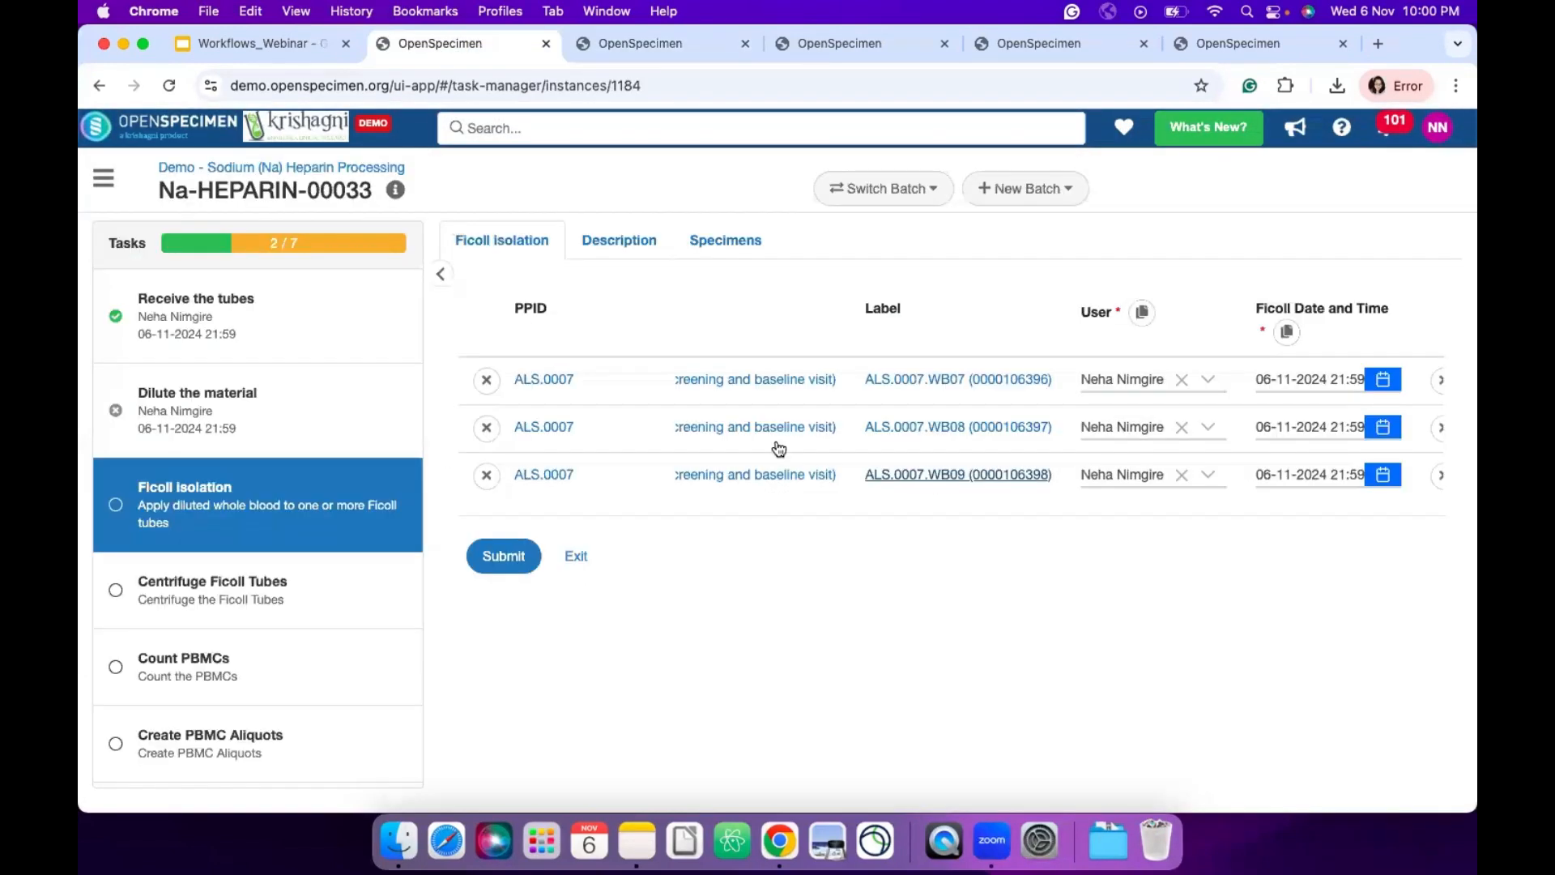
scroll(984, 425, "right", 1)
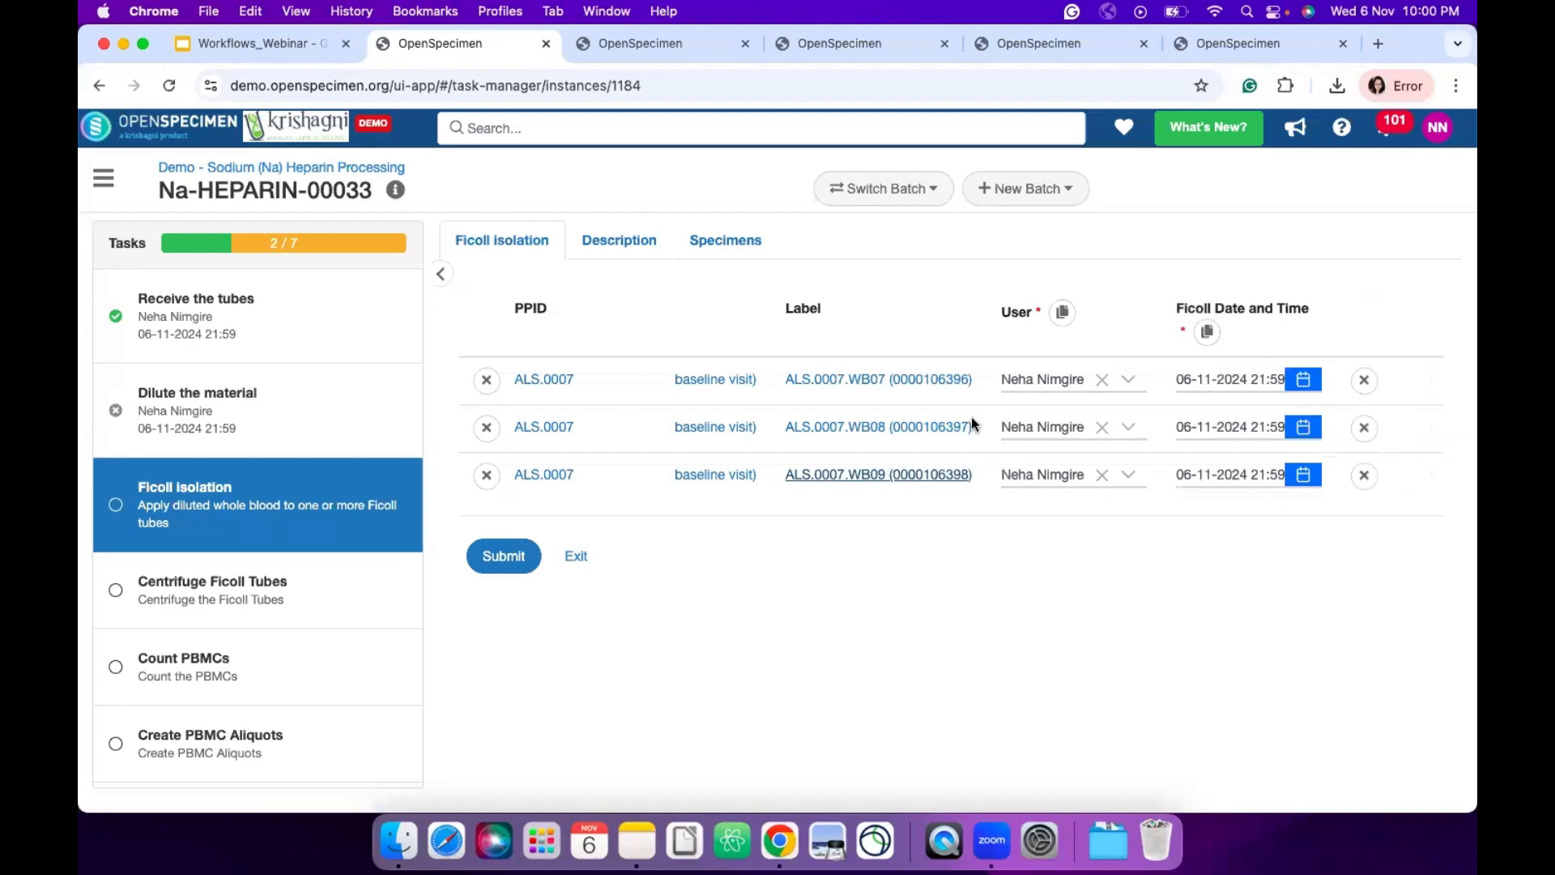
scroll(581, 411, "left", 5)
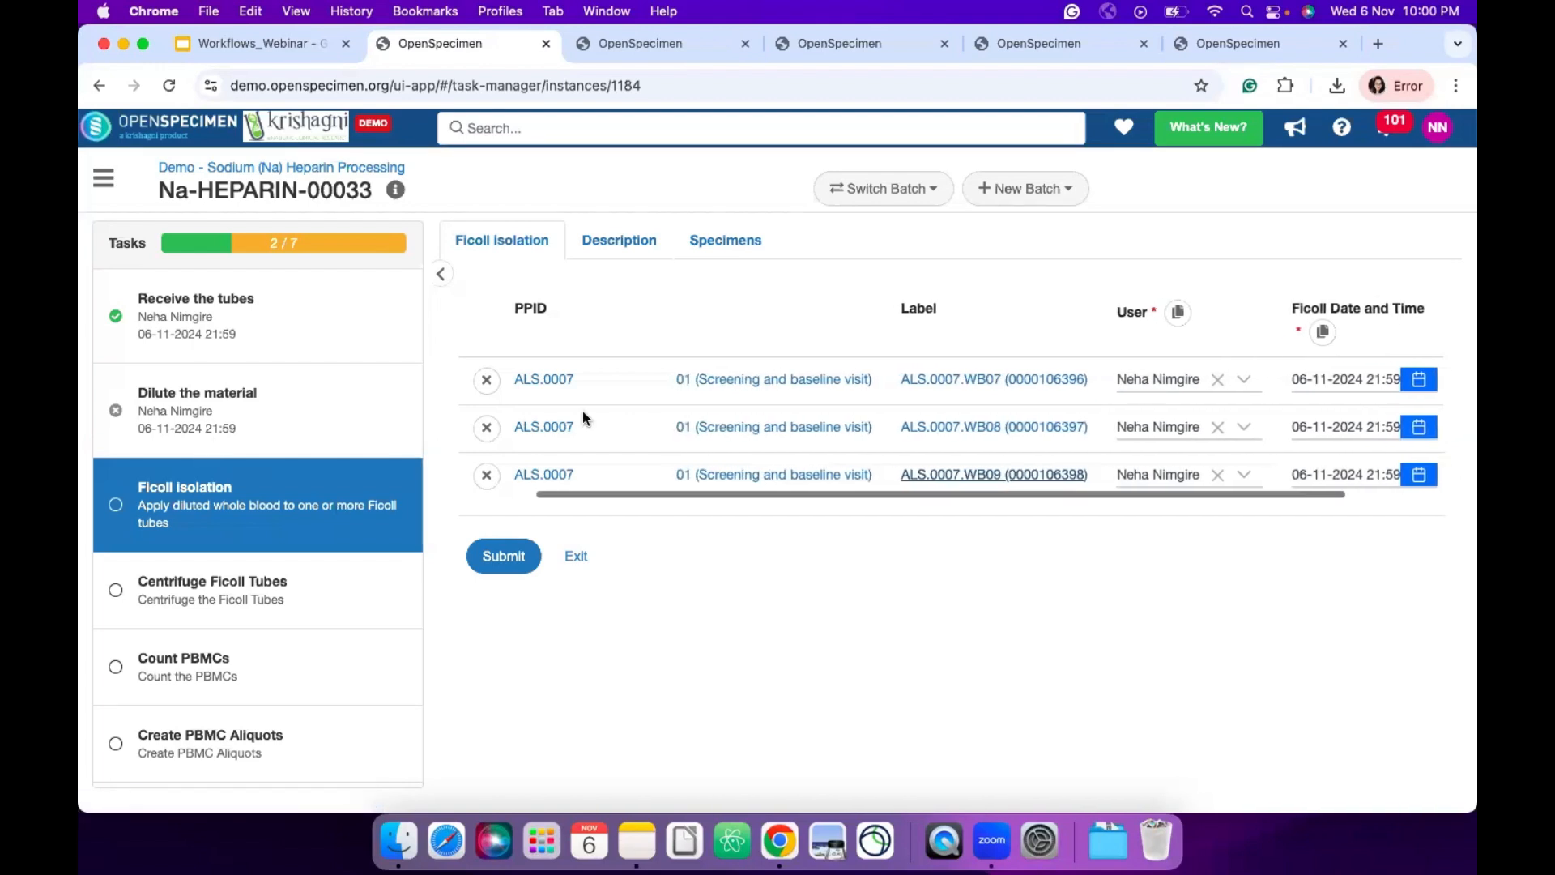
scroll(582, 410, "left", 1)
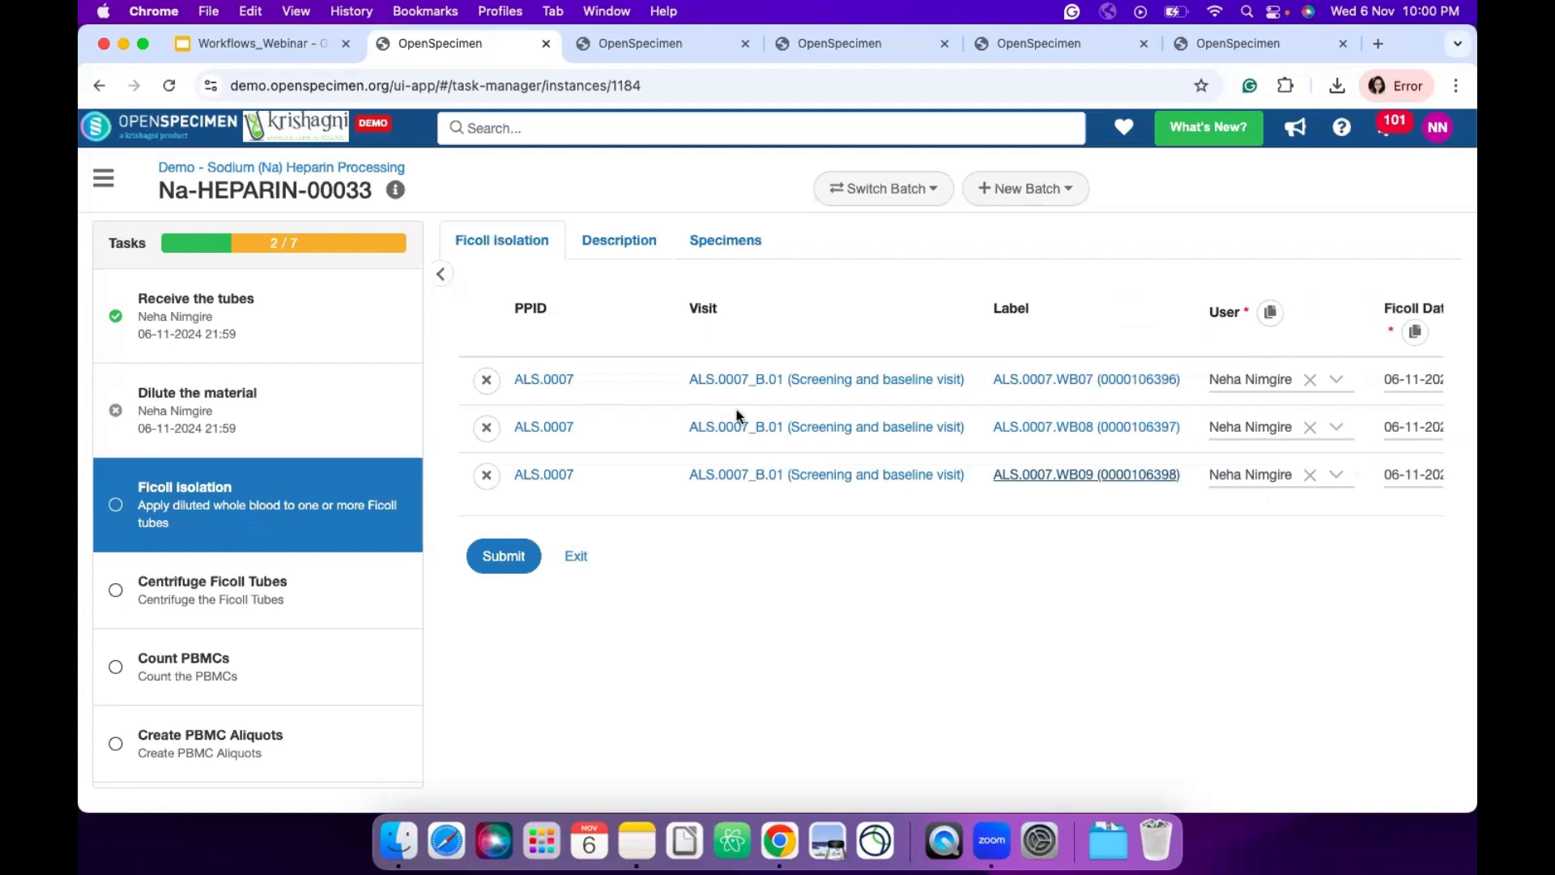
scroll(736, 410, "right", 6)
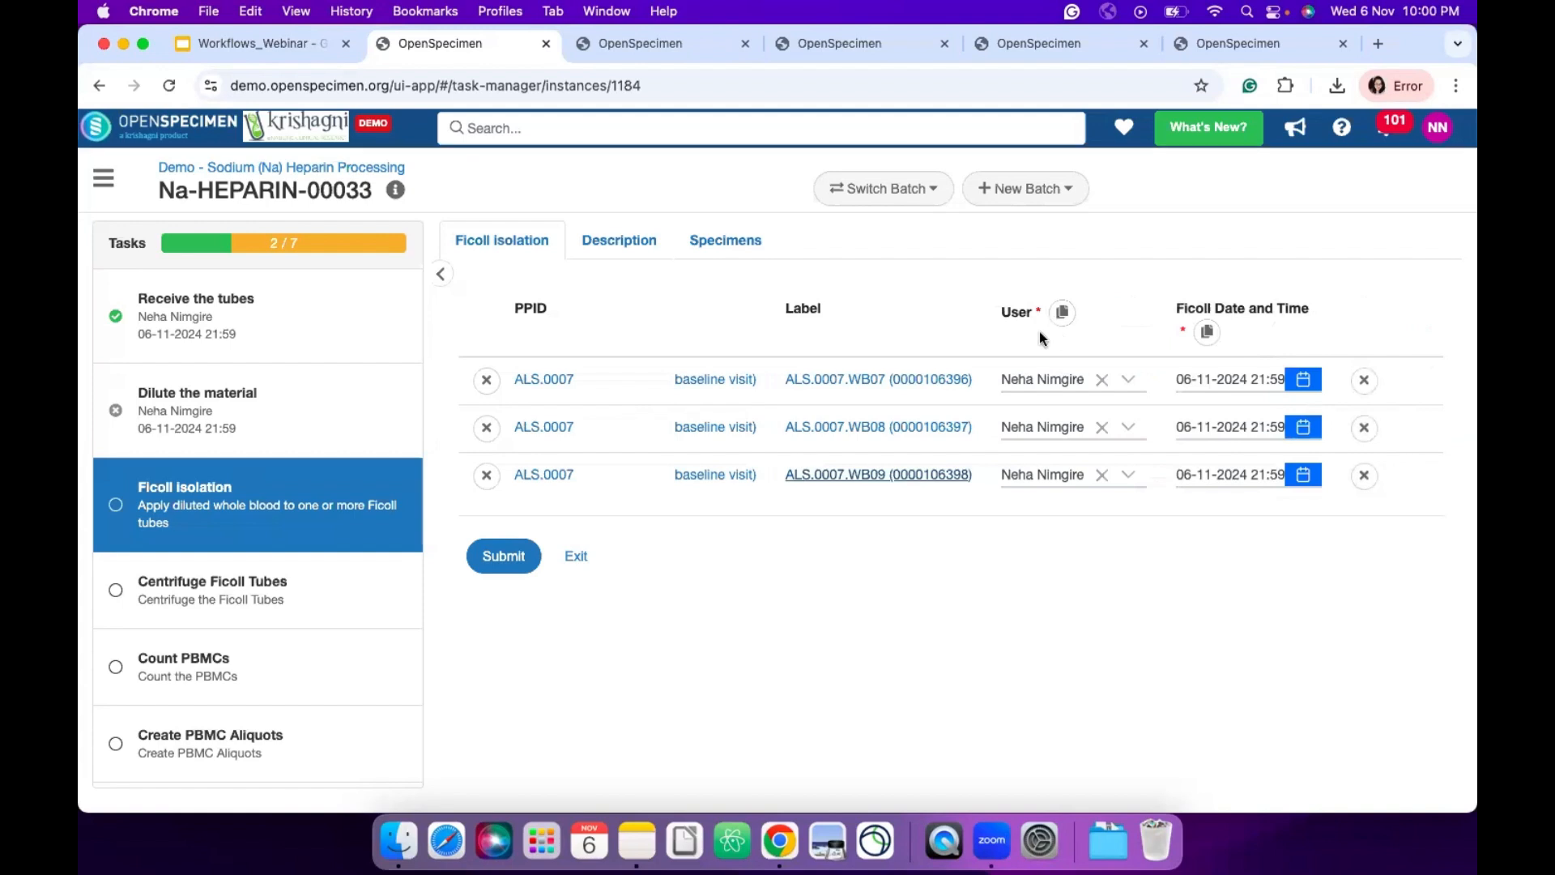
left_click(503, 559)
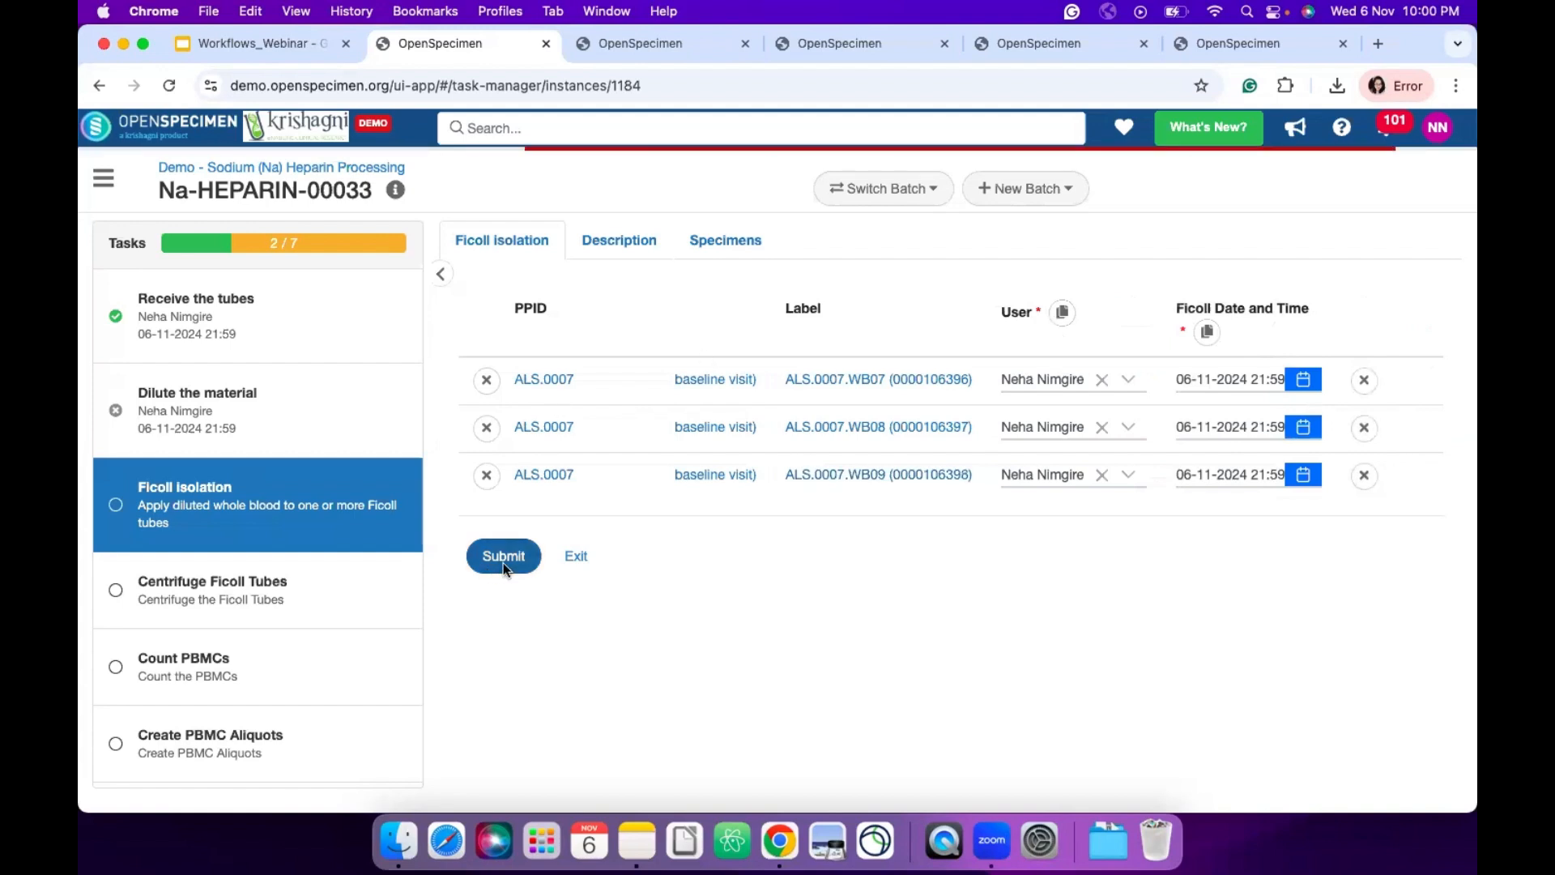
- Review the Ficoll Isolation event fields recorded on specimen ALS.0007.WB07 and close the event details
left_click(587, 47)
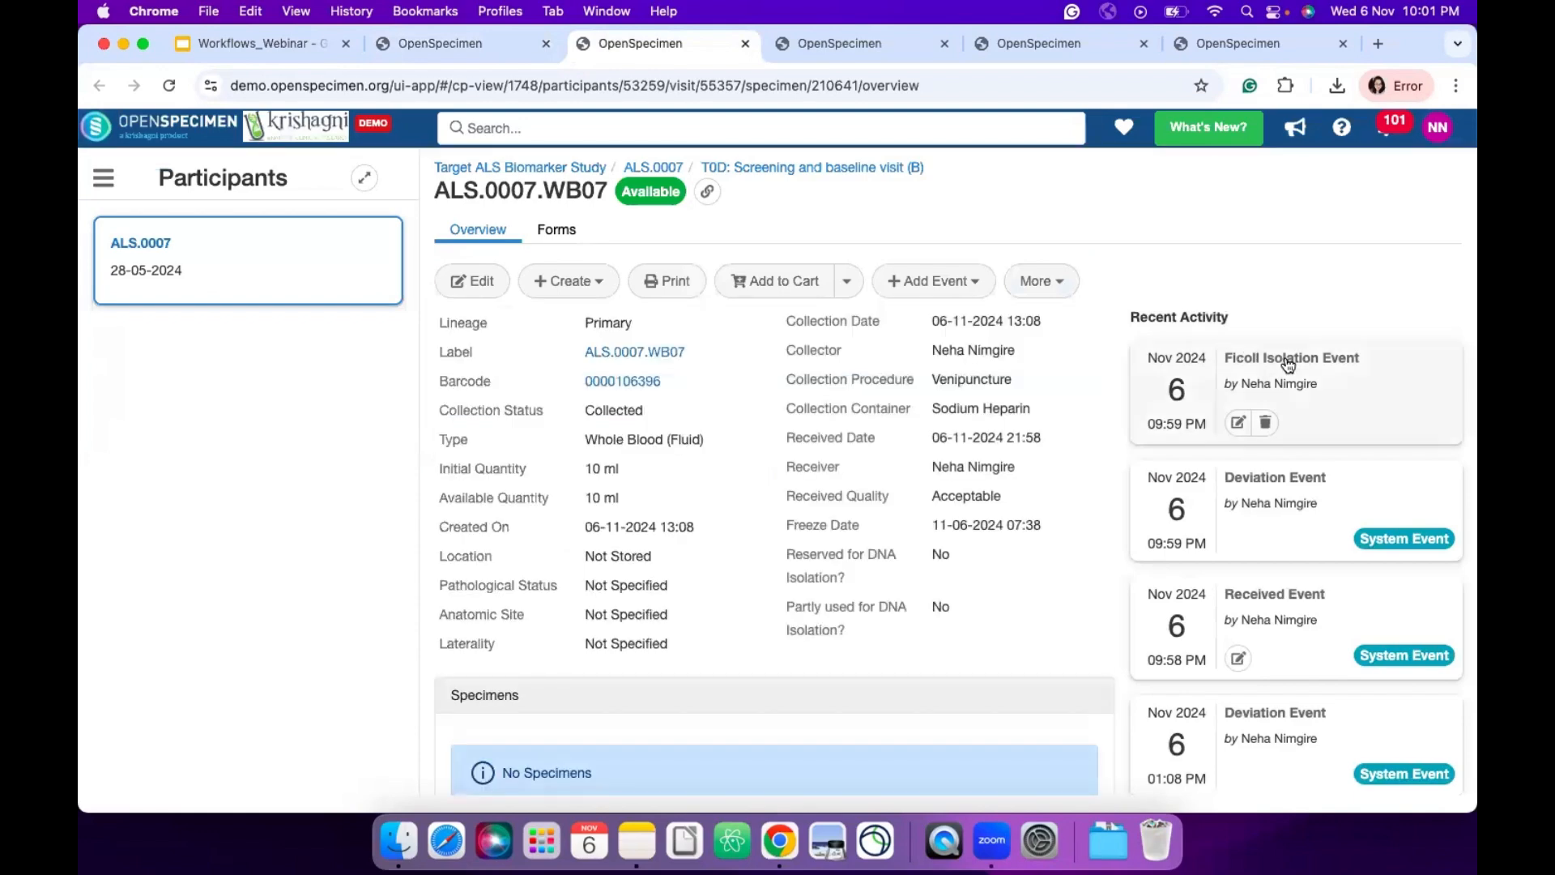
left_click(1287, 360)
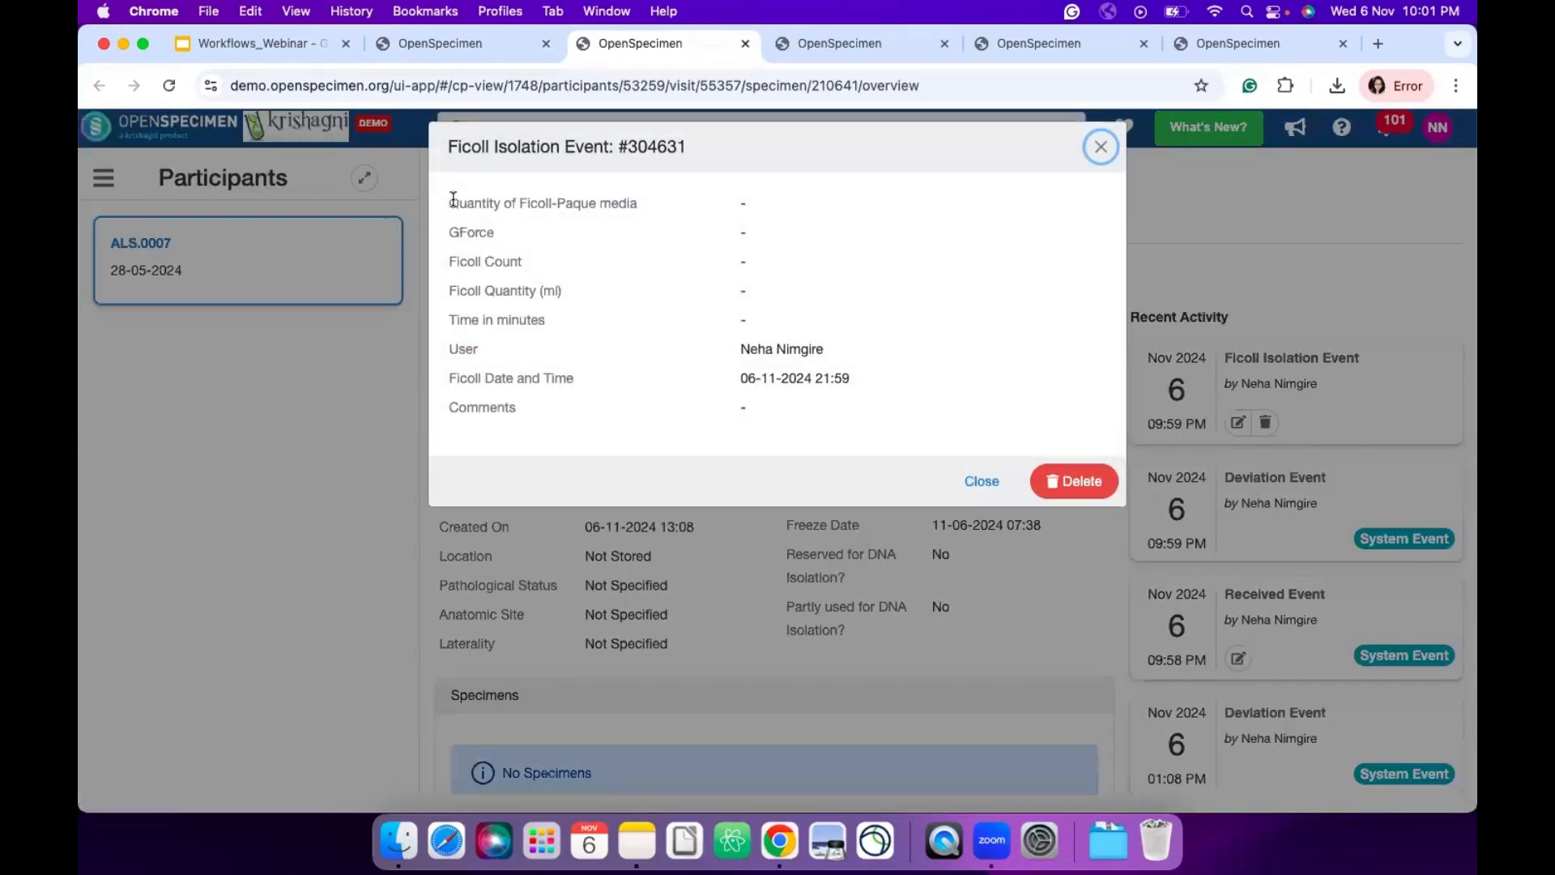
left_click_drag(450, 200, 558, 327)
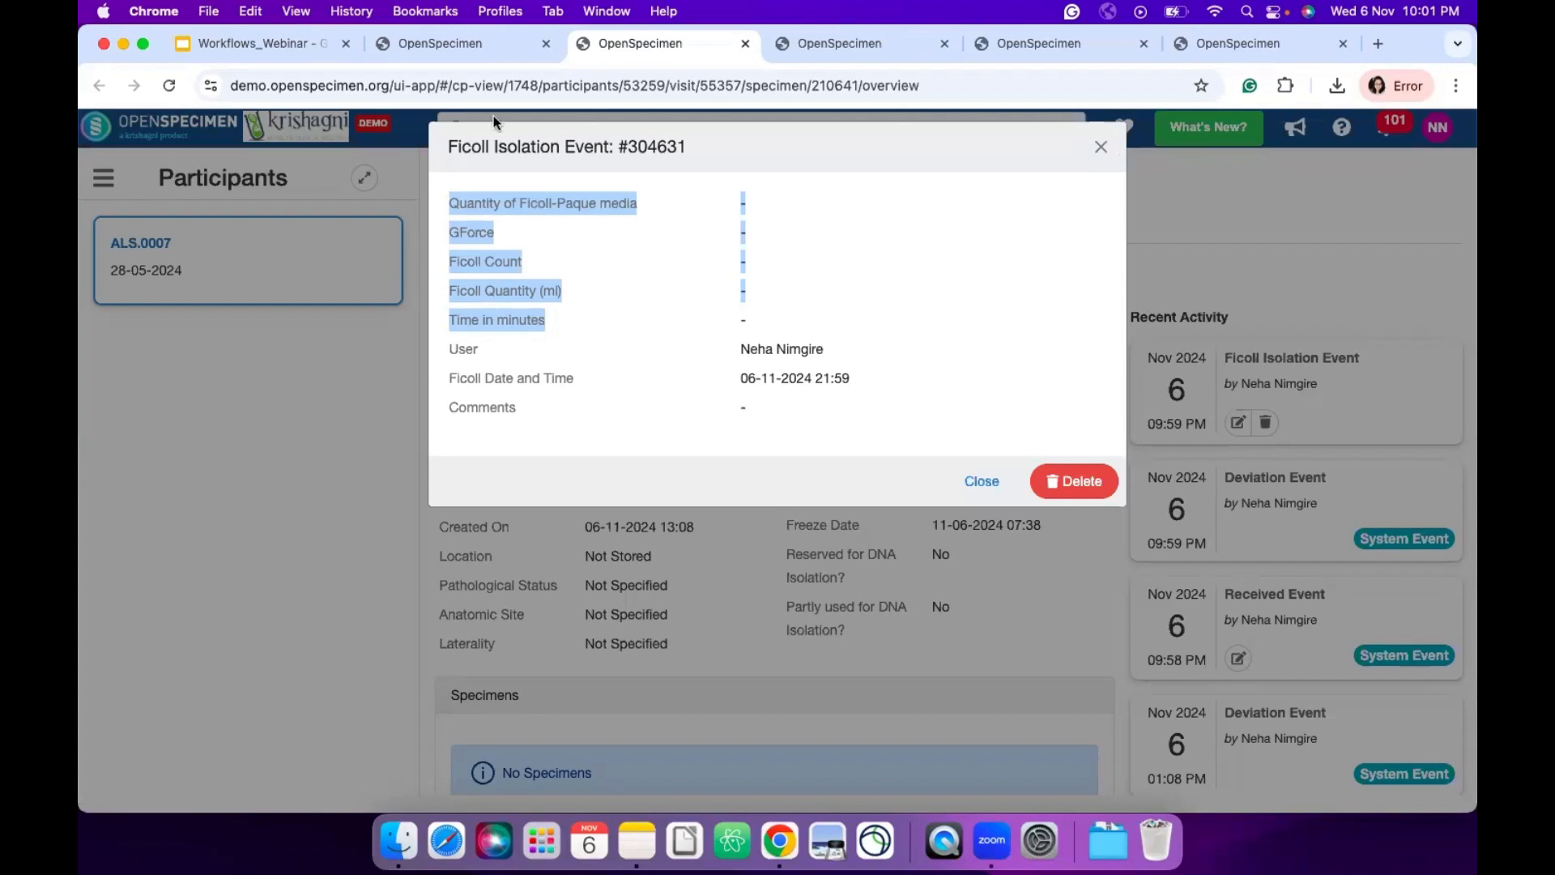
left_click(965, 478)
- Go back to the batch, check the duration, user and date of the Centrifuge Ficoll Tubes task, and submit it
left_click(470, 44)
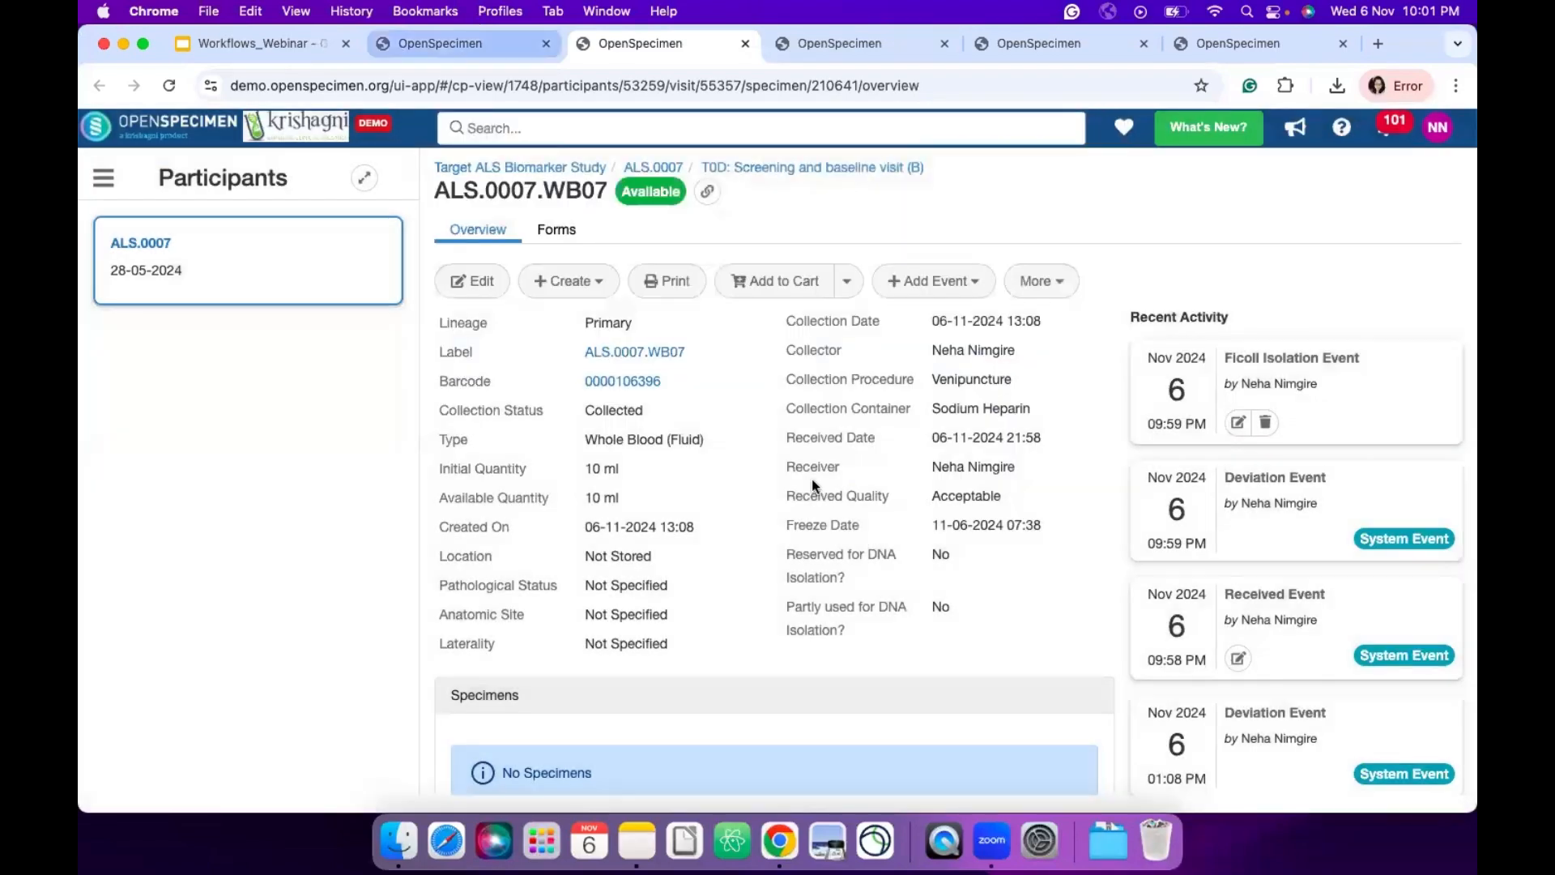
scroll(849, 438, "right", 5)
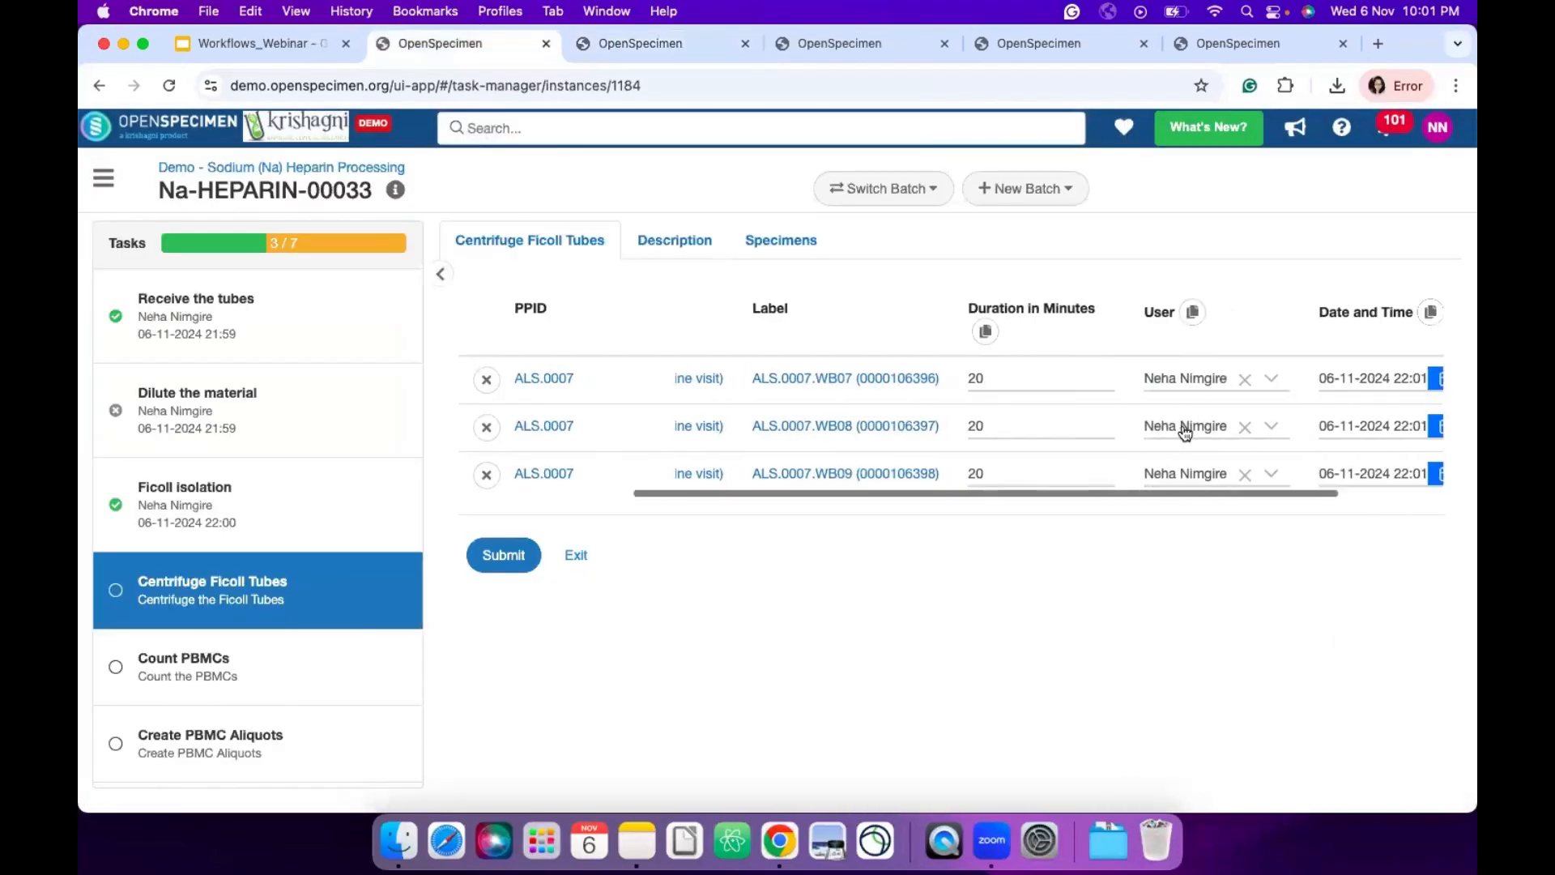
scroll(1184, 432, "right", 3)
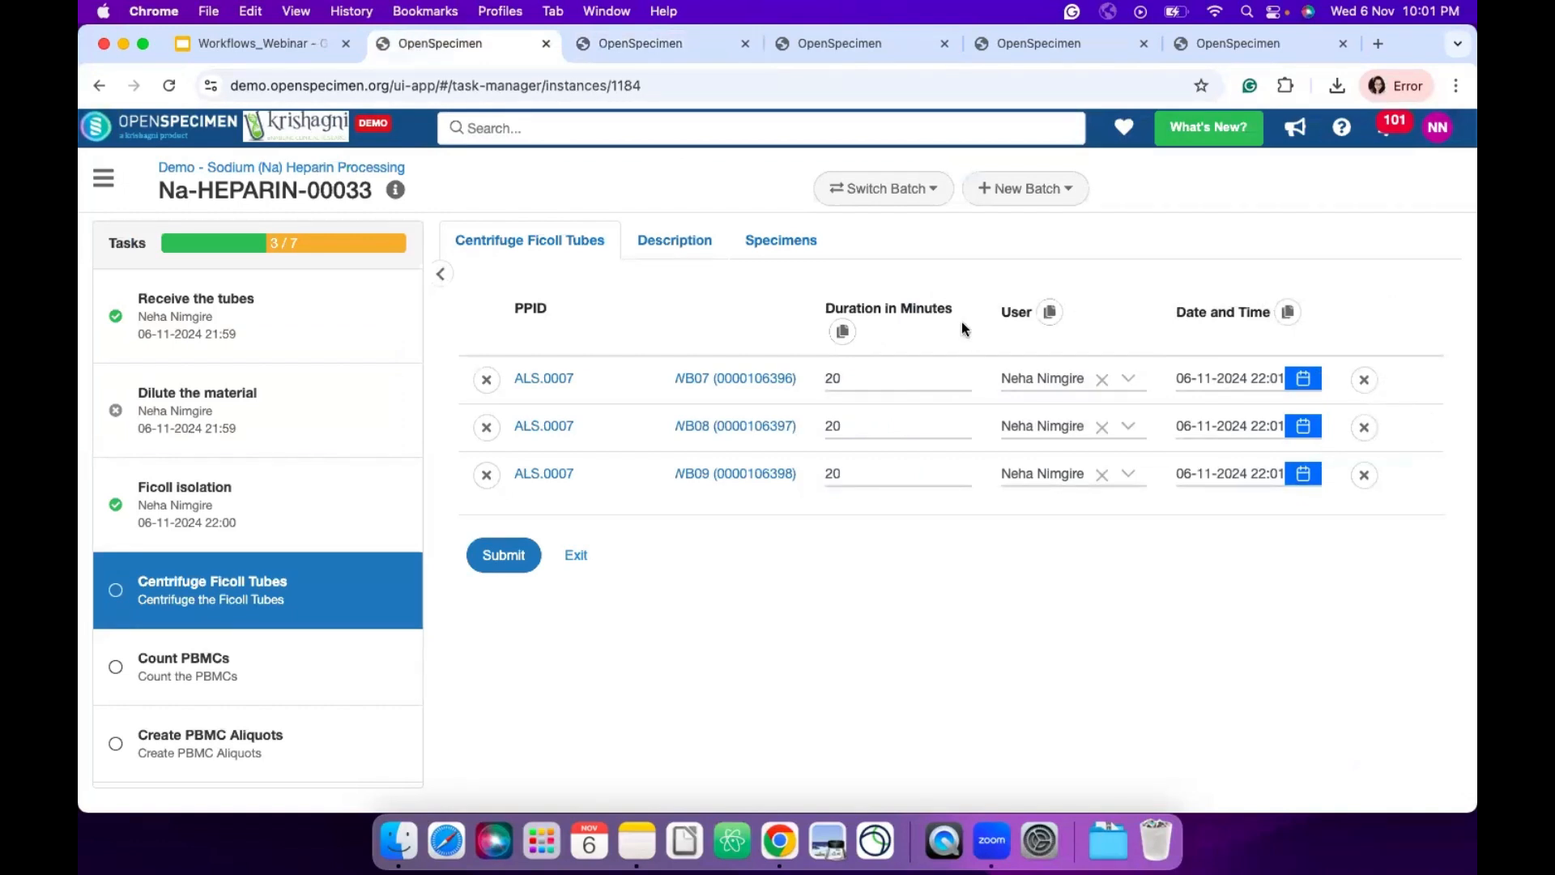
left_click(497, 563)
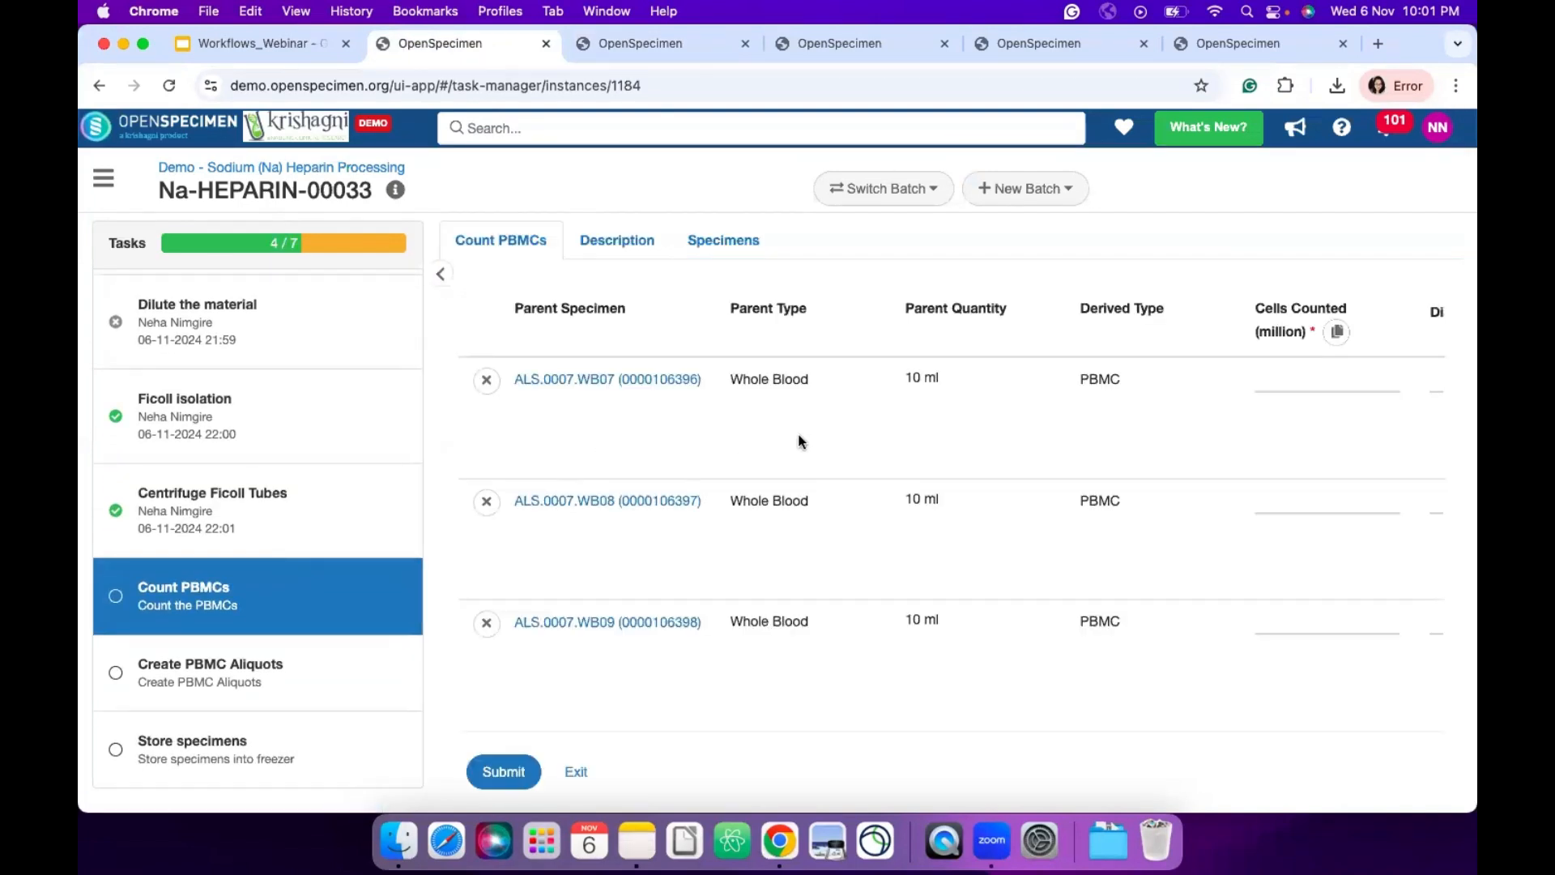
- In the Count PBMCs task, set specimen ALS.0007.WB07 to 1.2 million cells counted with a dilution factor of 2
scroll(896, 463, "right", 5)
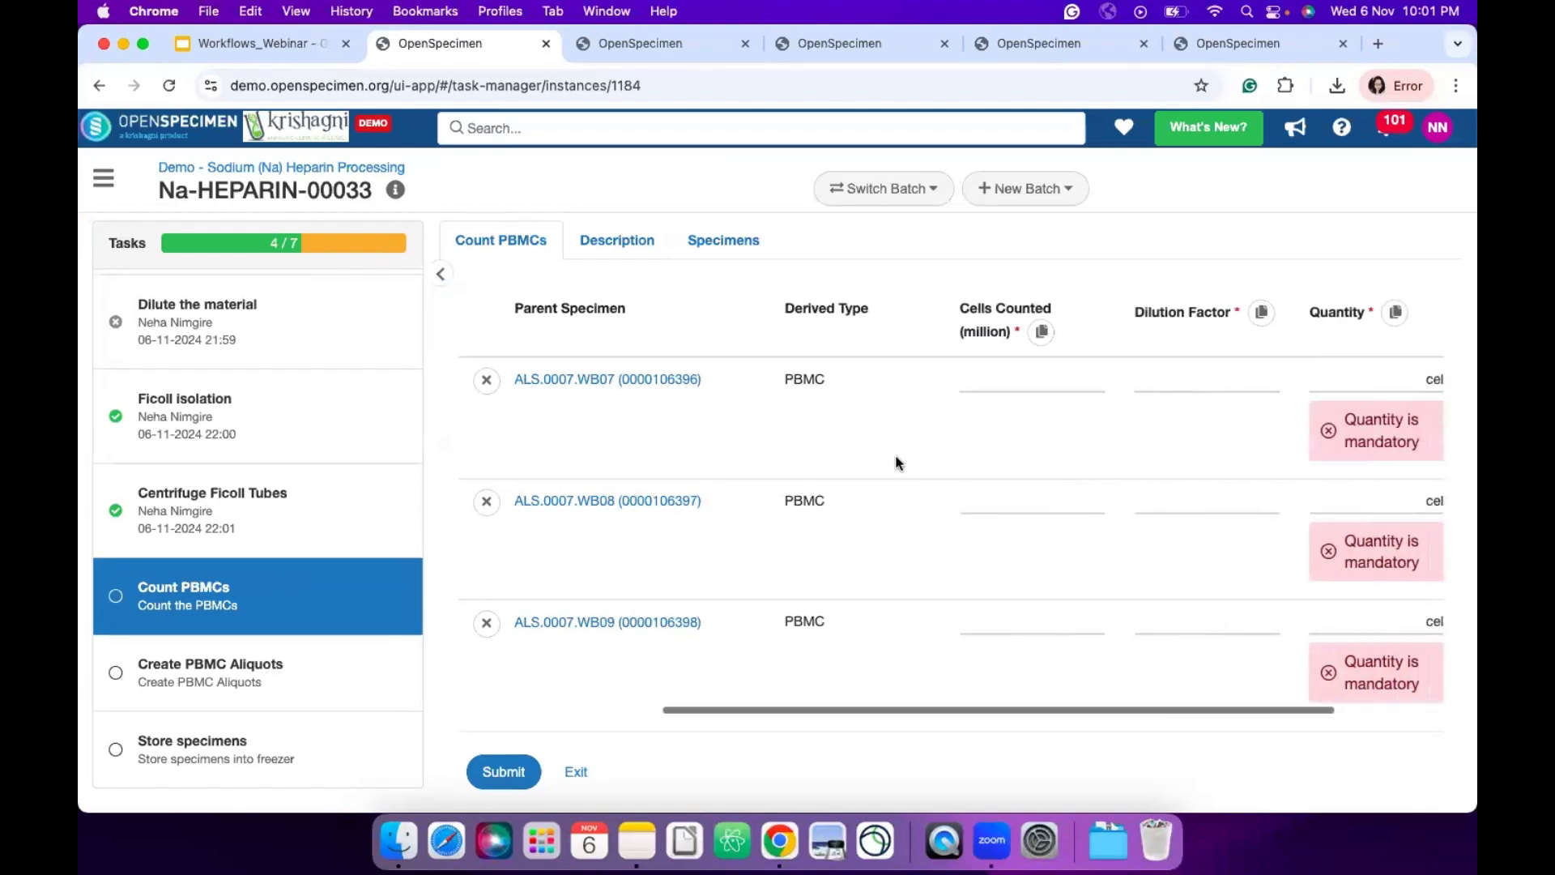
scroll(895, 463, "right", 3)
left_click(884, 378)
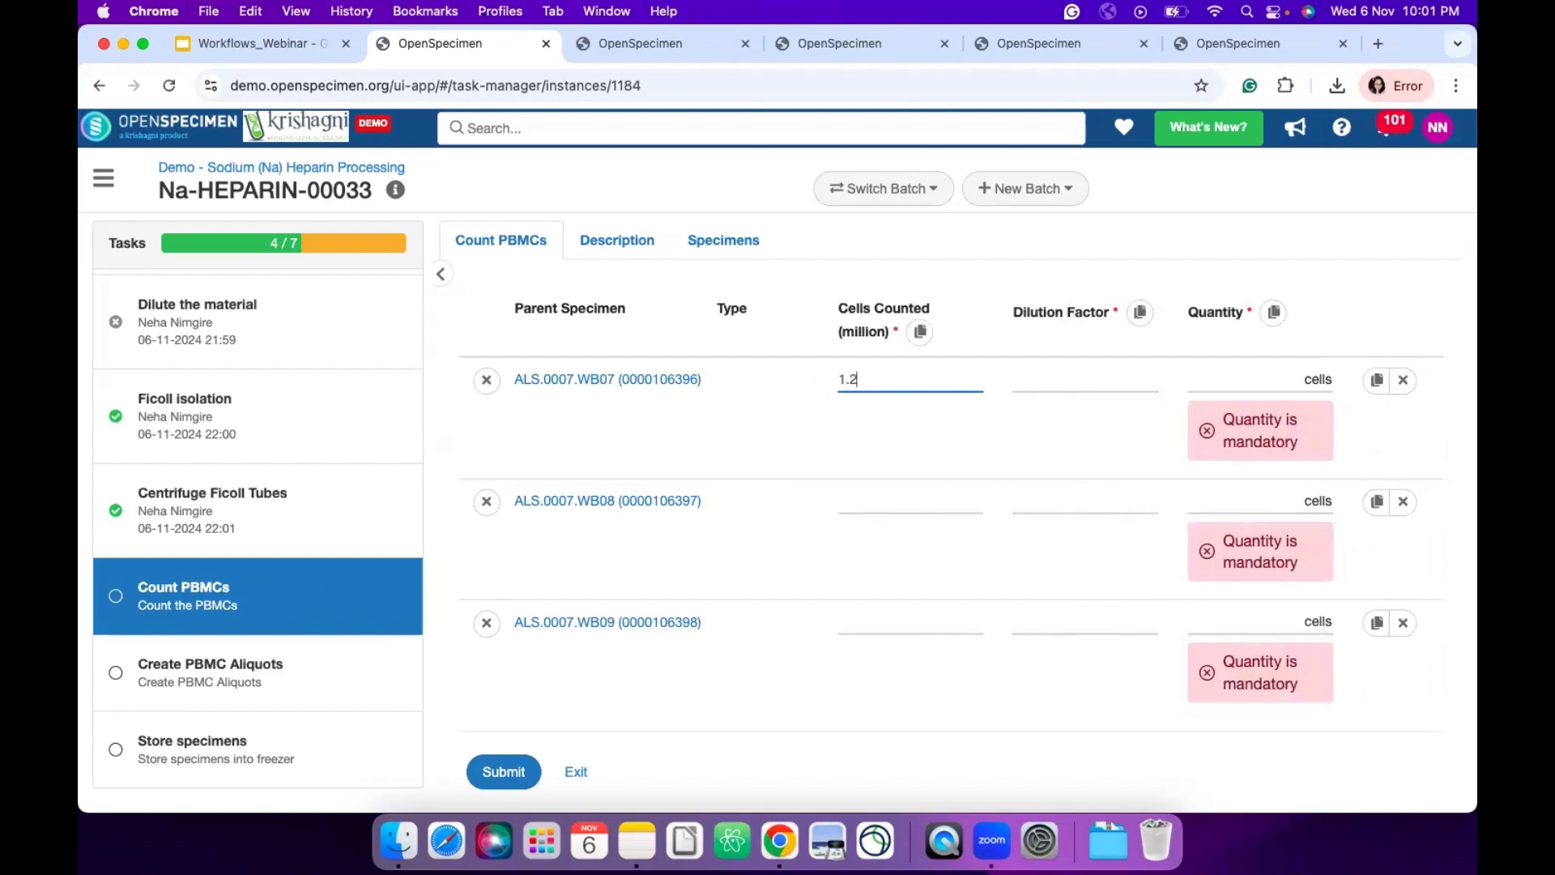
type("1.2")
left_click(1069, 385)
type("1")
left_click(931, 420)
left_click(1036, 385)
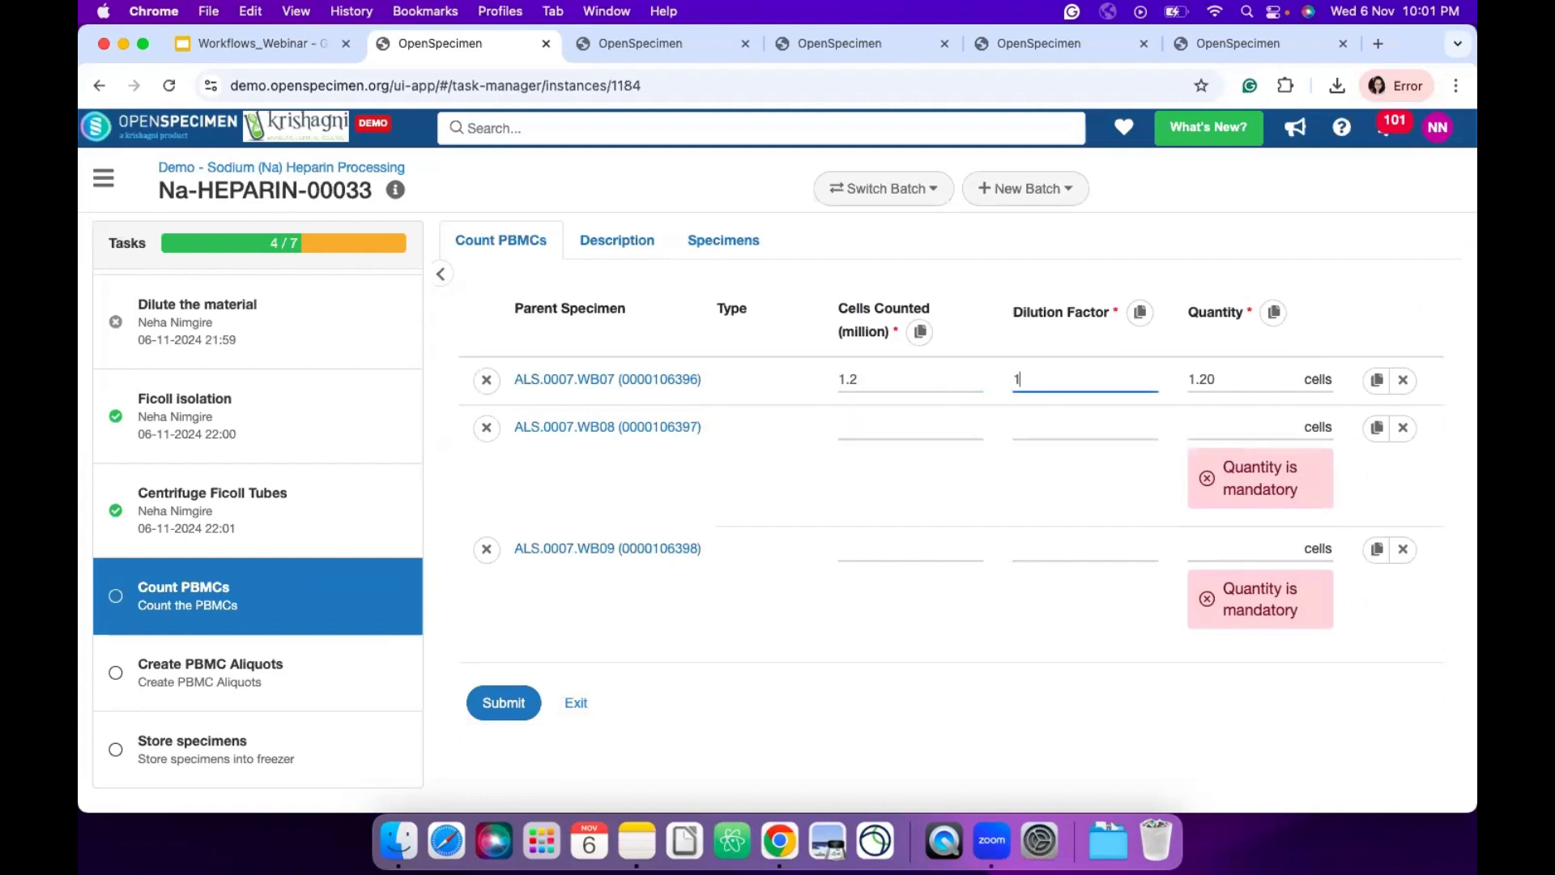
- Set specimen ALS.0007.WB08 to 4.3 million cells counted with a dilution factor of 4
left_click(937, 430)
type("4.3")
left_click(1044, 437)
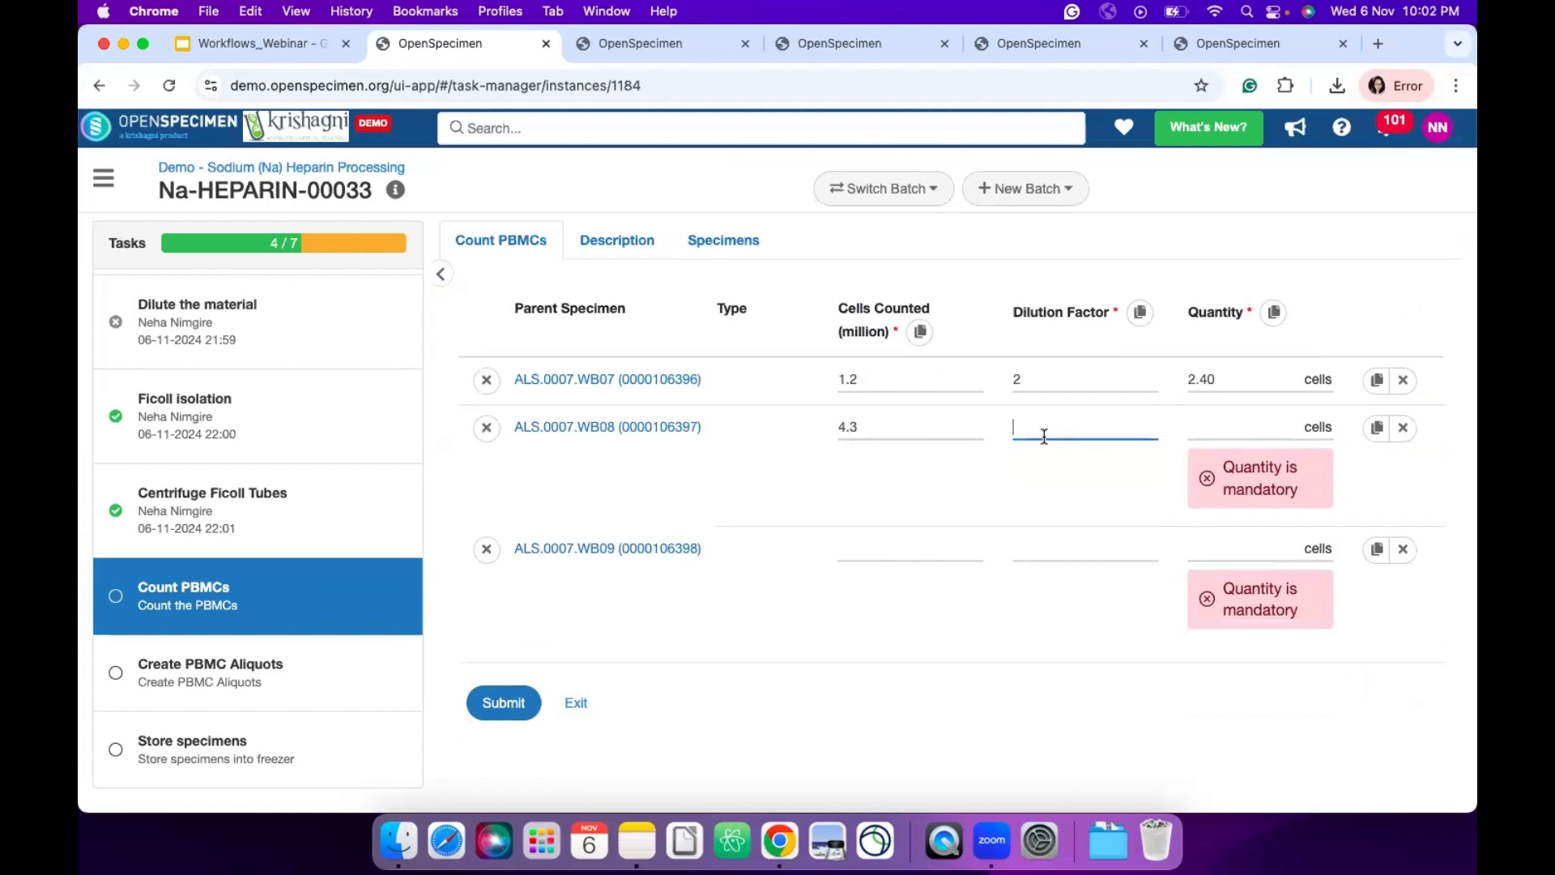
type("4")
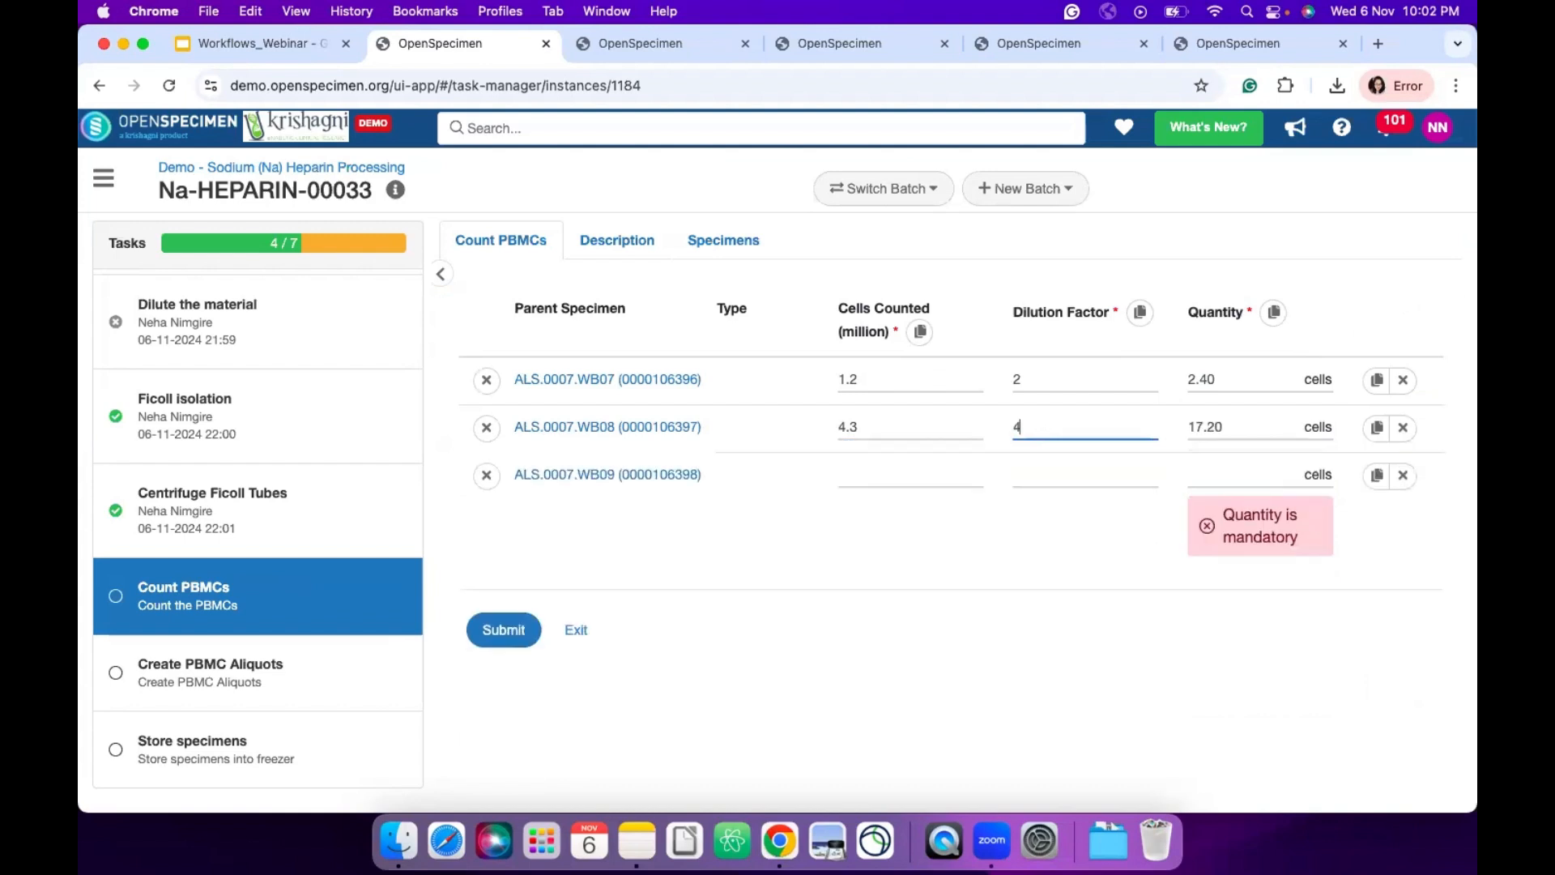
- Set specimen ALS.0007.WB09 to 7.2 million cells counted with a dilution factor of 2, and submit the Count PBMCs task
left_click(927, 476)
type("7.2")
left_click(1045, 476)
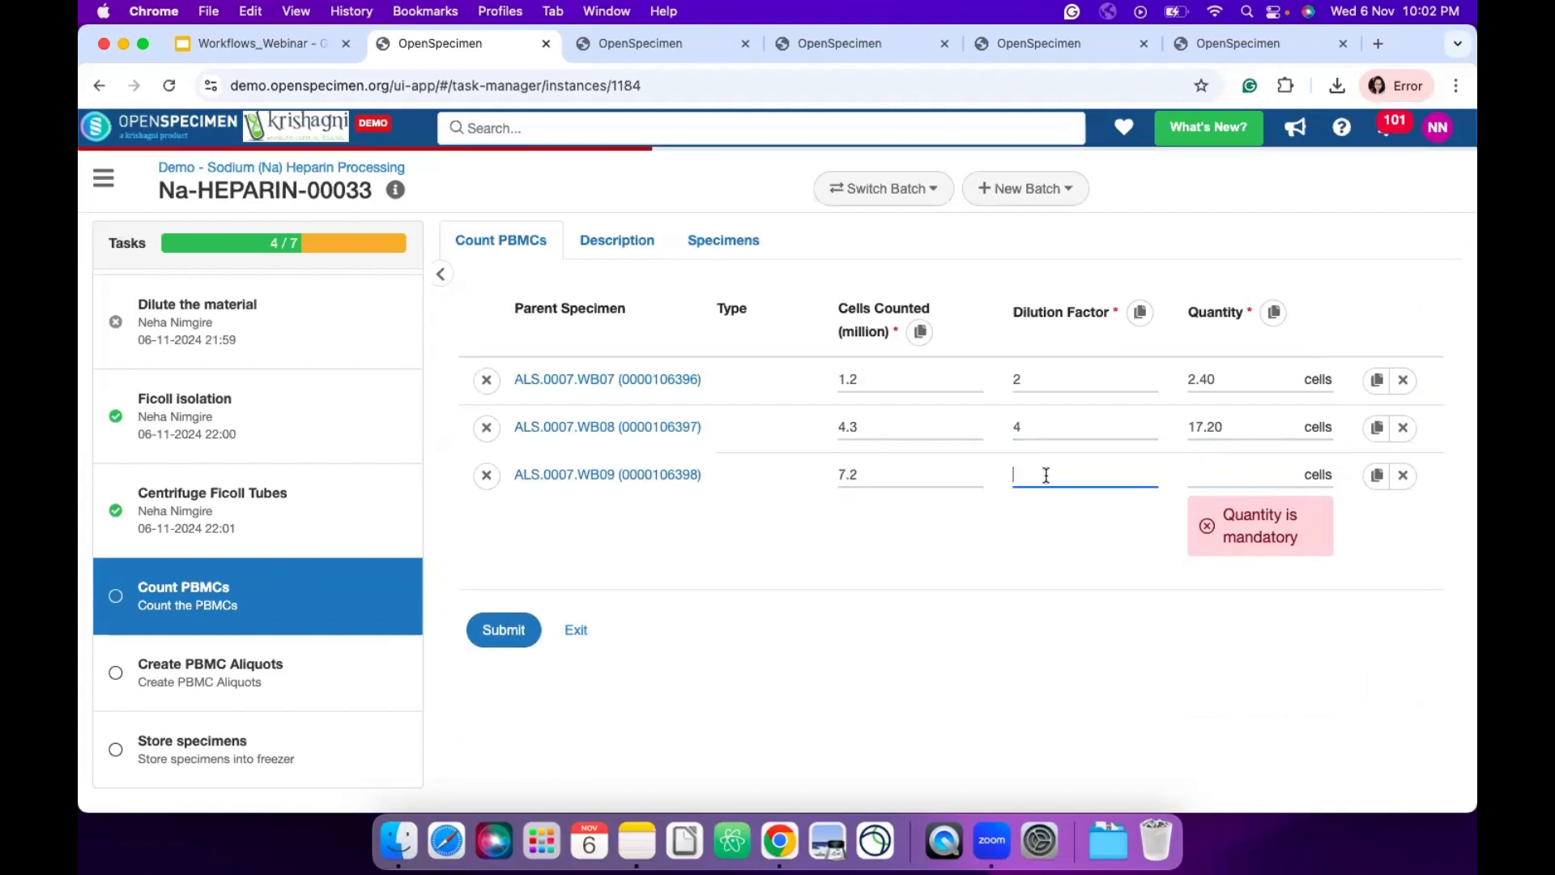
type("2")
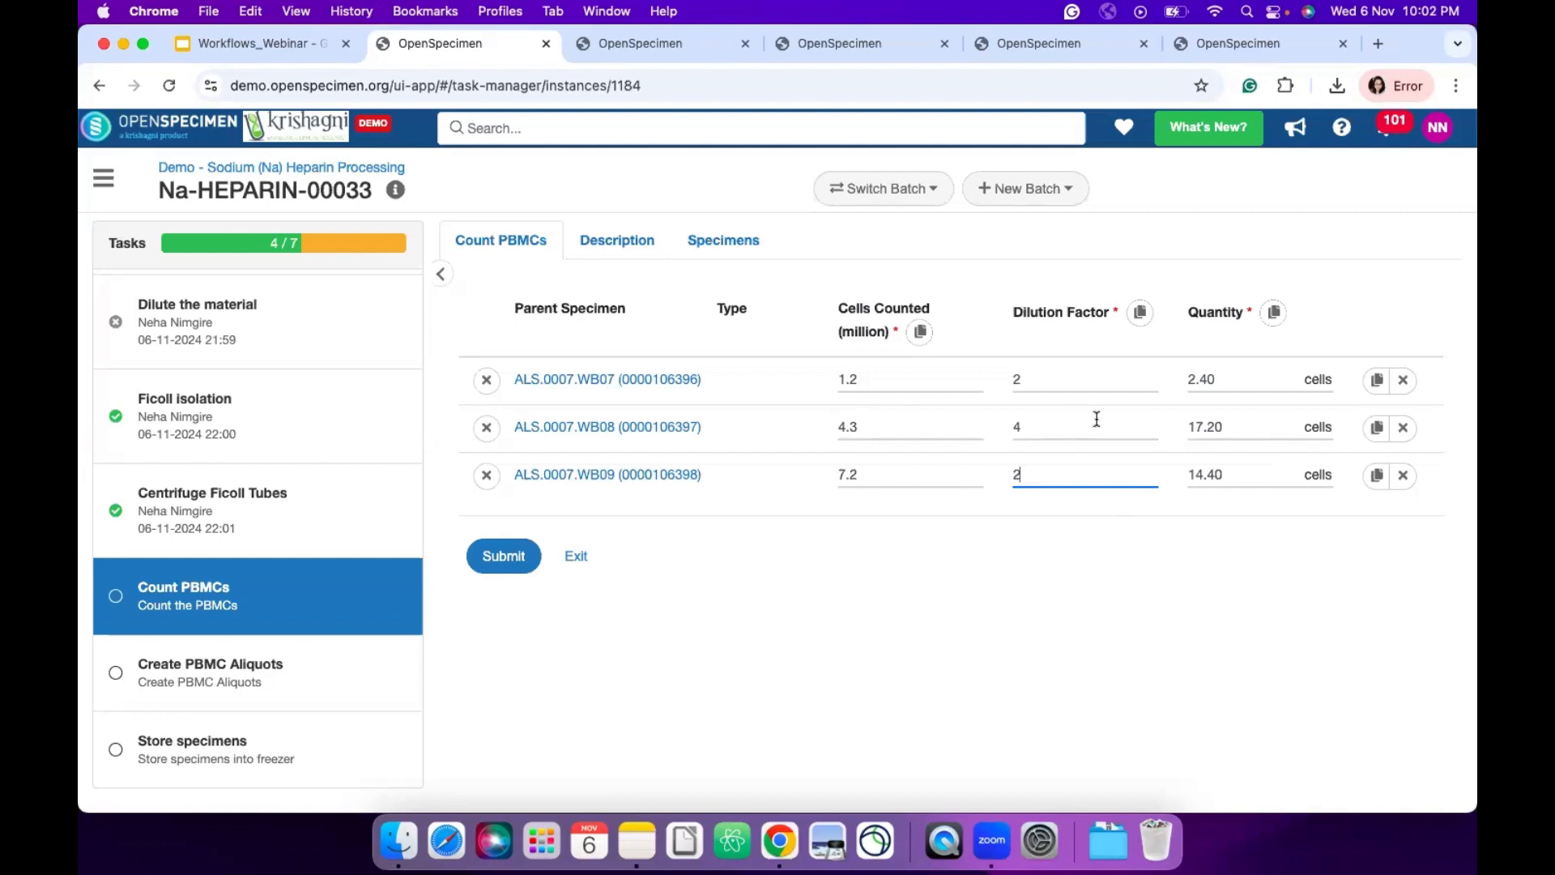
scroll(1053, 429, "right", 1)
left_click(506, 566)
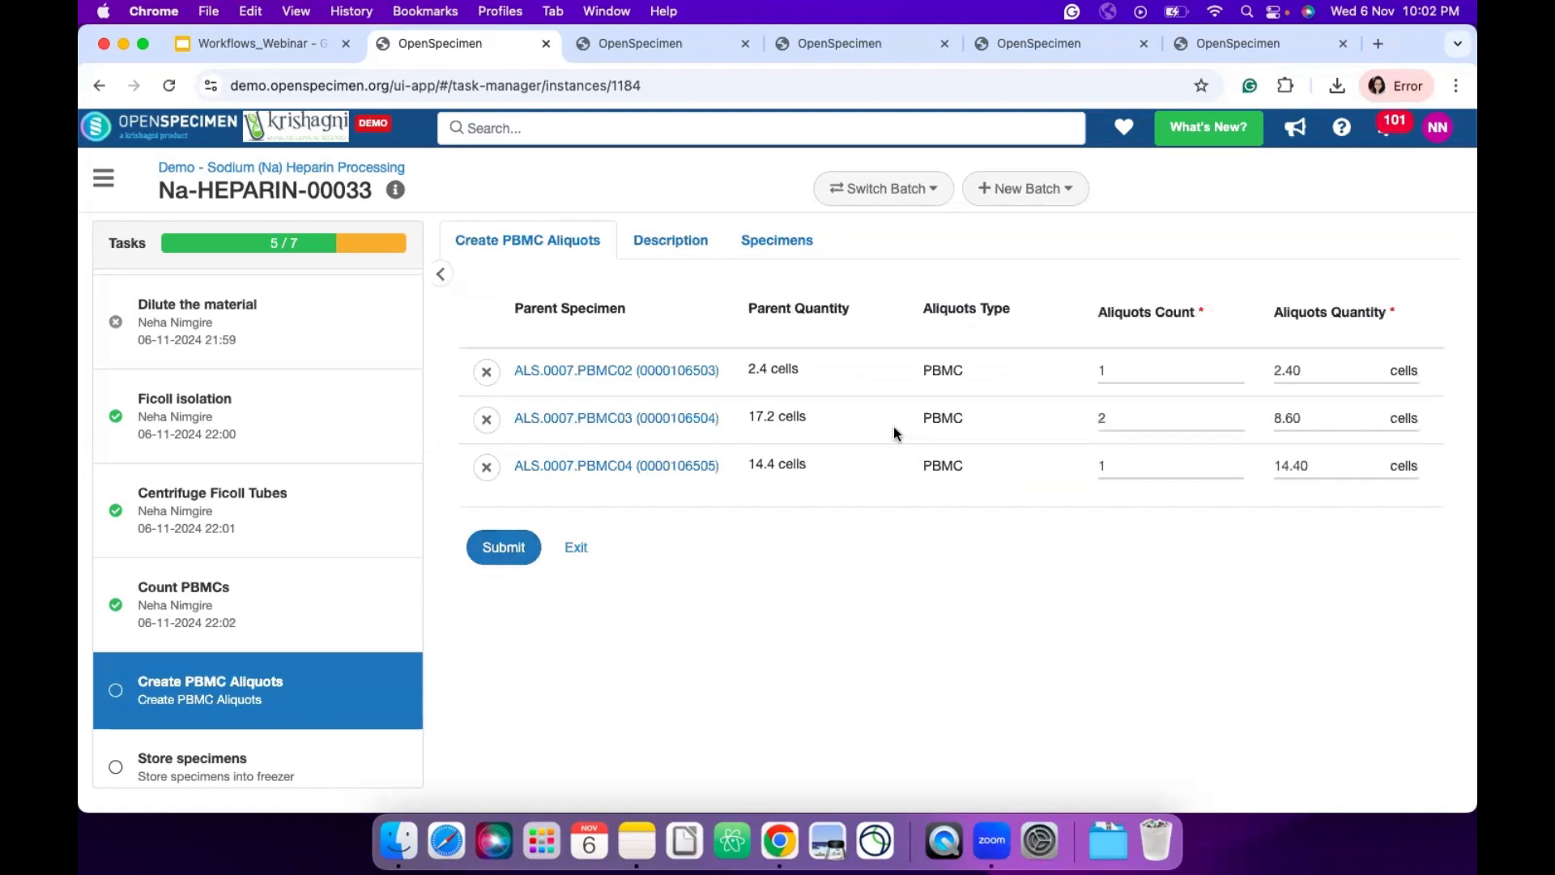
- Review the prefilled aliquot counts, quantities and volumes, then submit the Create PBMC Aliquots and Store specimens tasks
scroll(893, 426, "right", 4)
scroll(1012, 422, "right", 3)
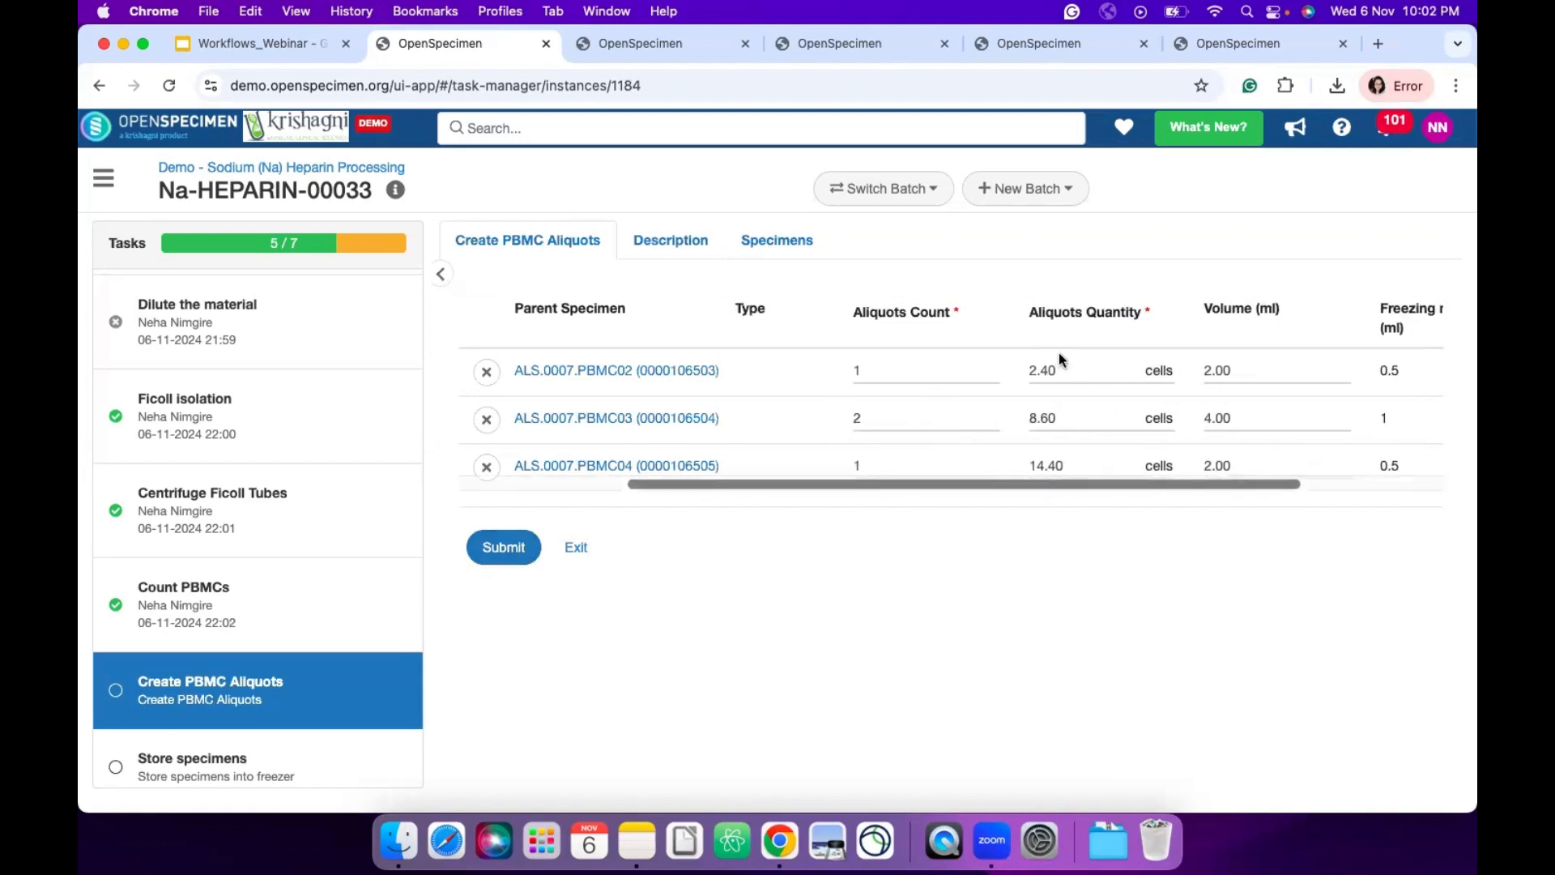
scroll(1038, 450, "right", 5)
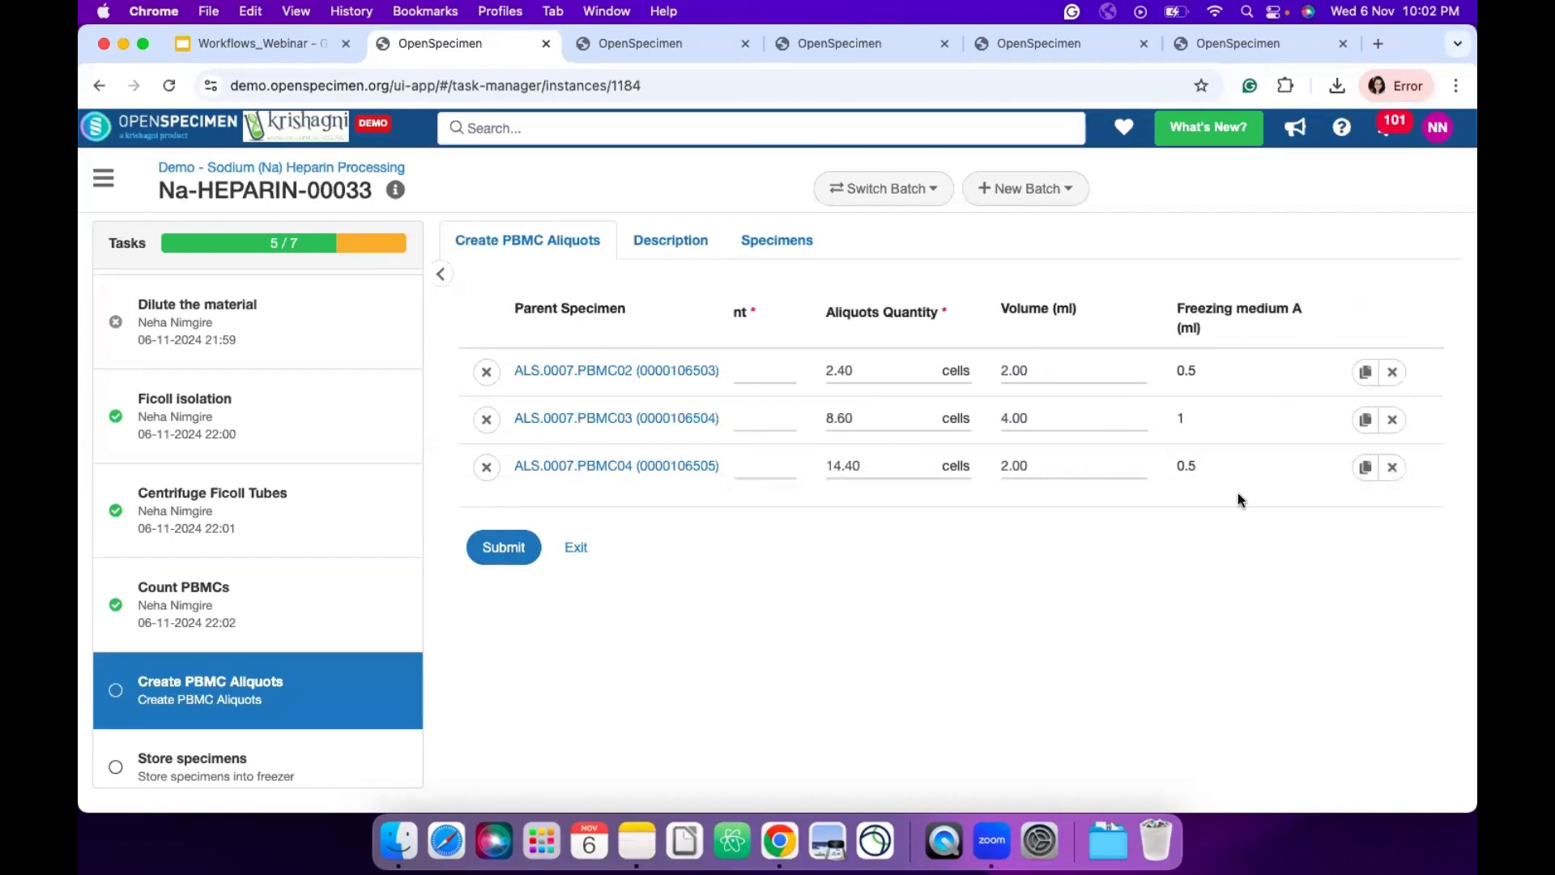
scroll(1129, 420, "left", 3)
scroll(1131, 420, "left", 4)
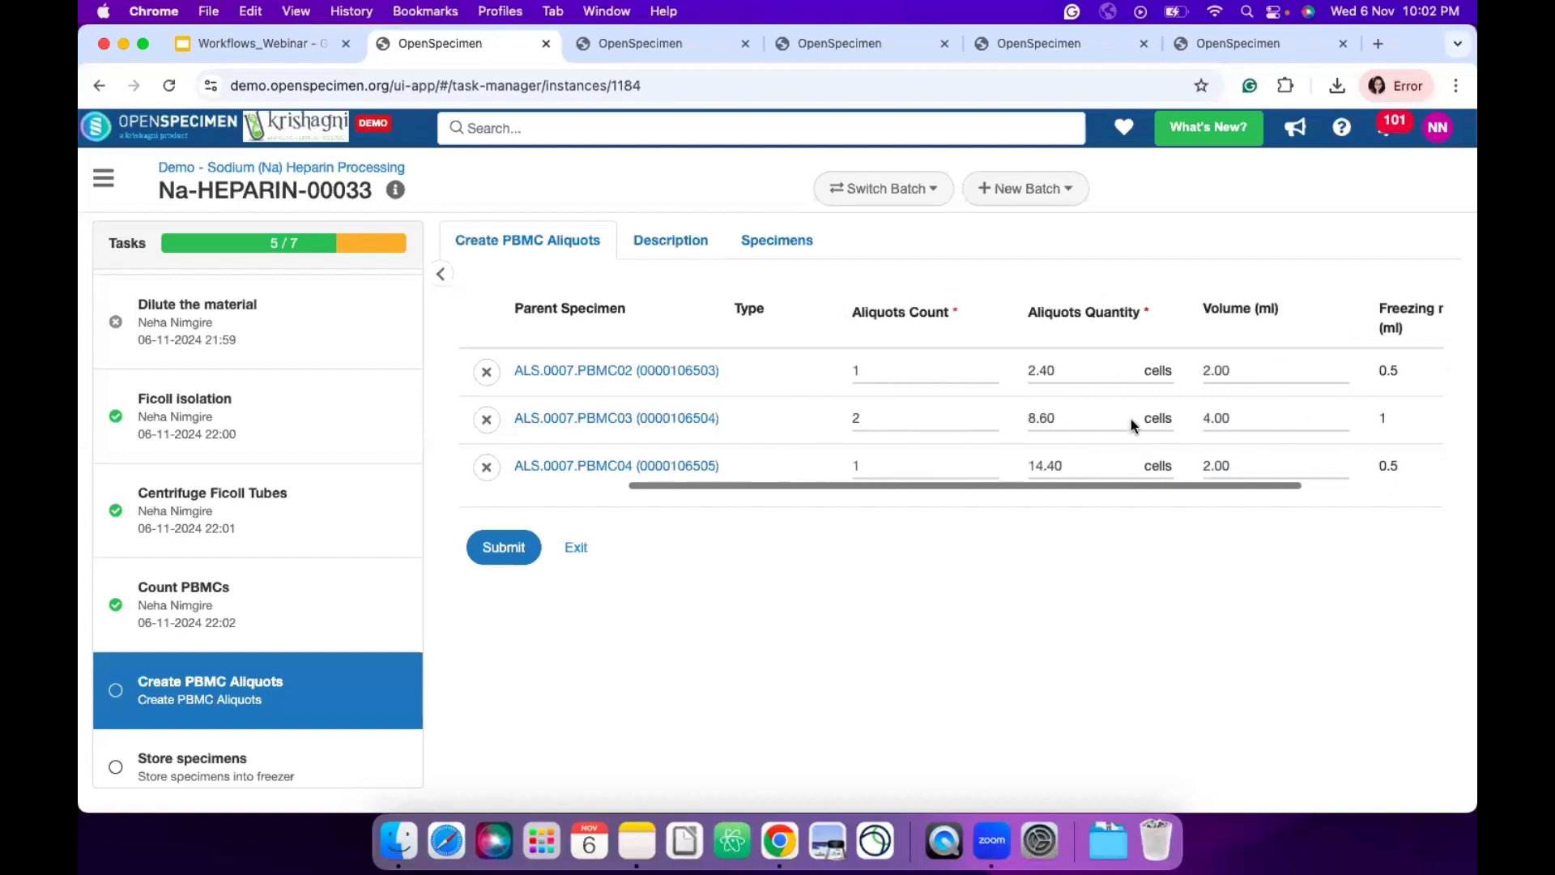
scroll(1131, 421, "left", 2)
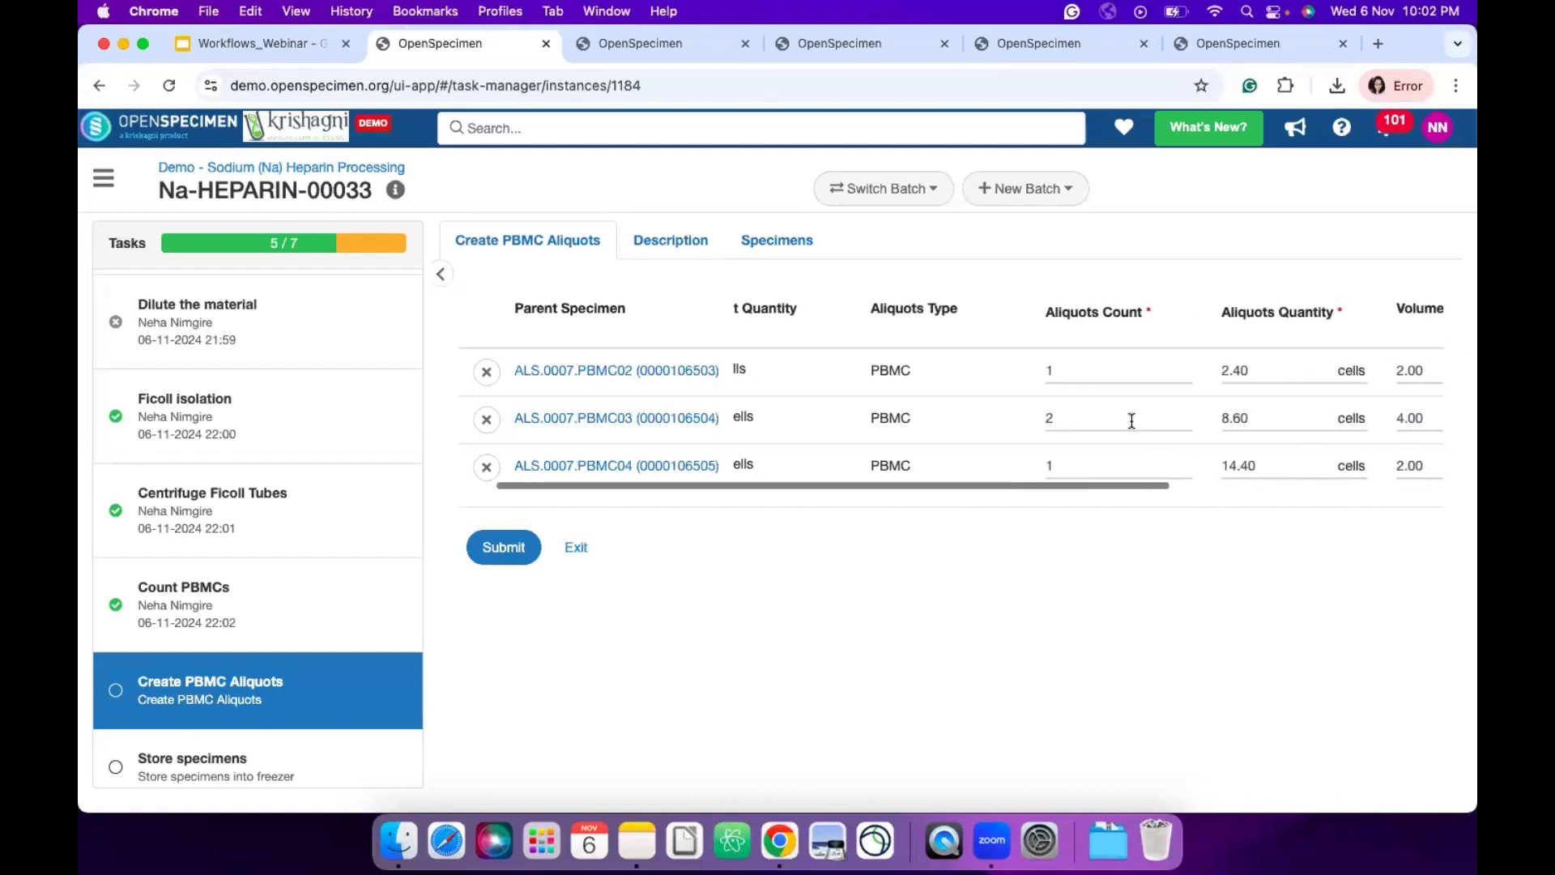
scroll(879, 384, "right", 5)
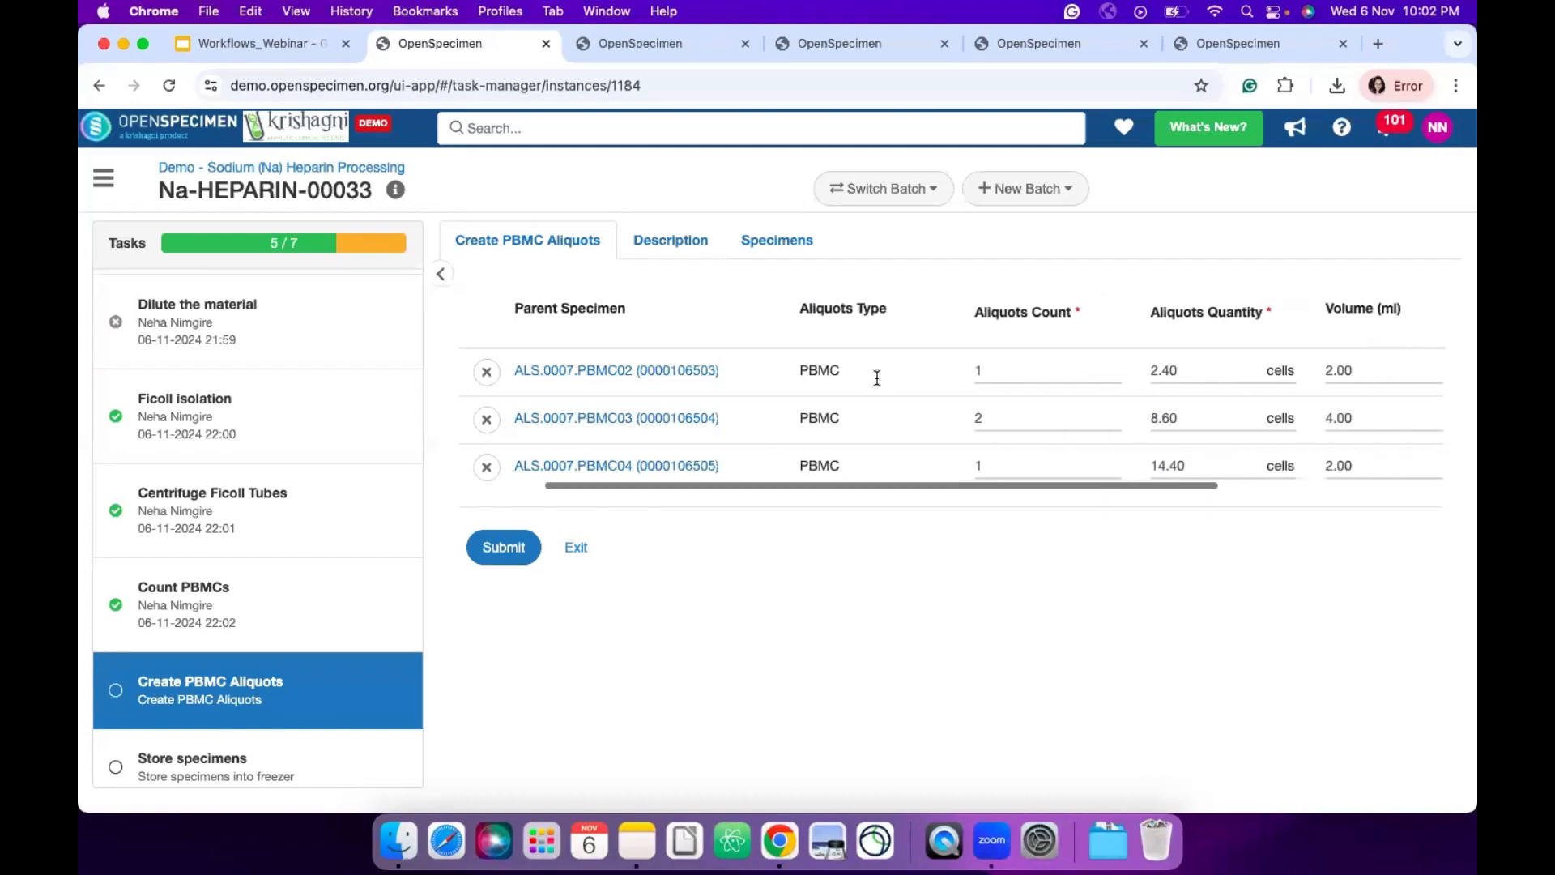
left_click(517, 550)
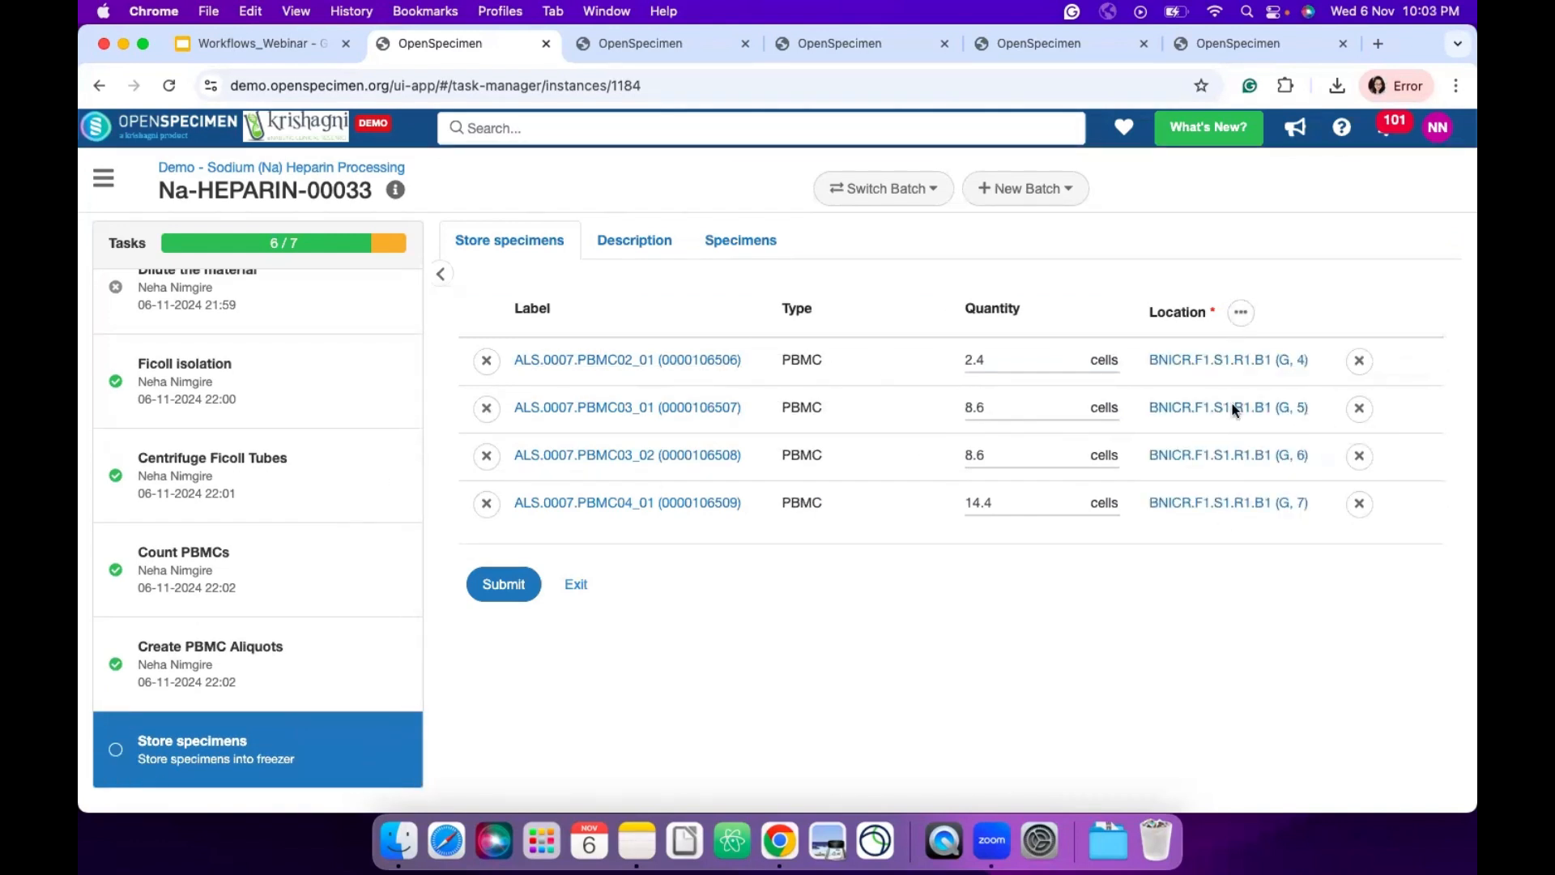
left_click(516, 589)
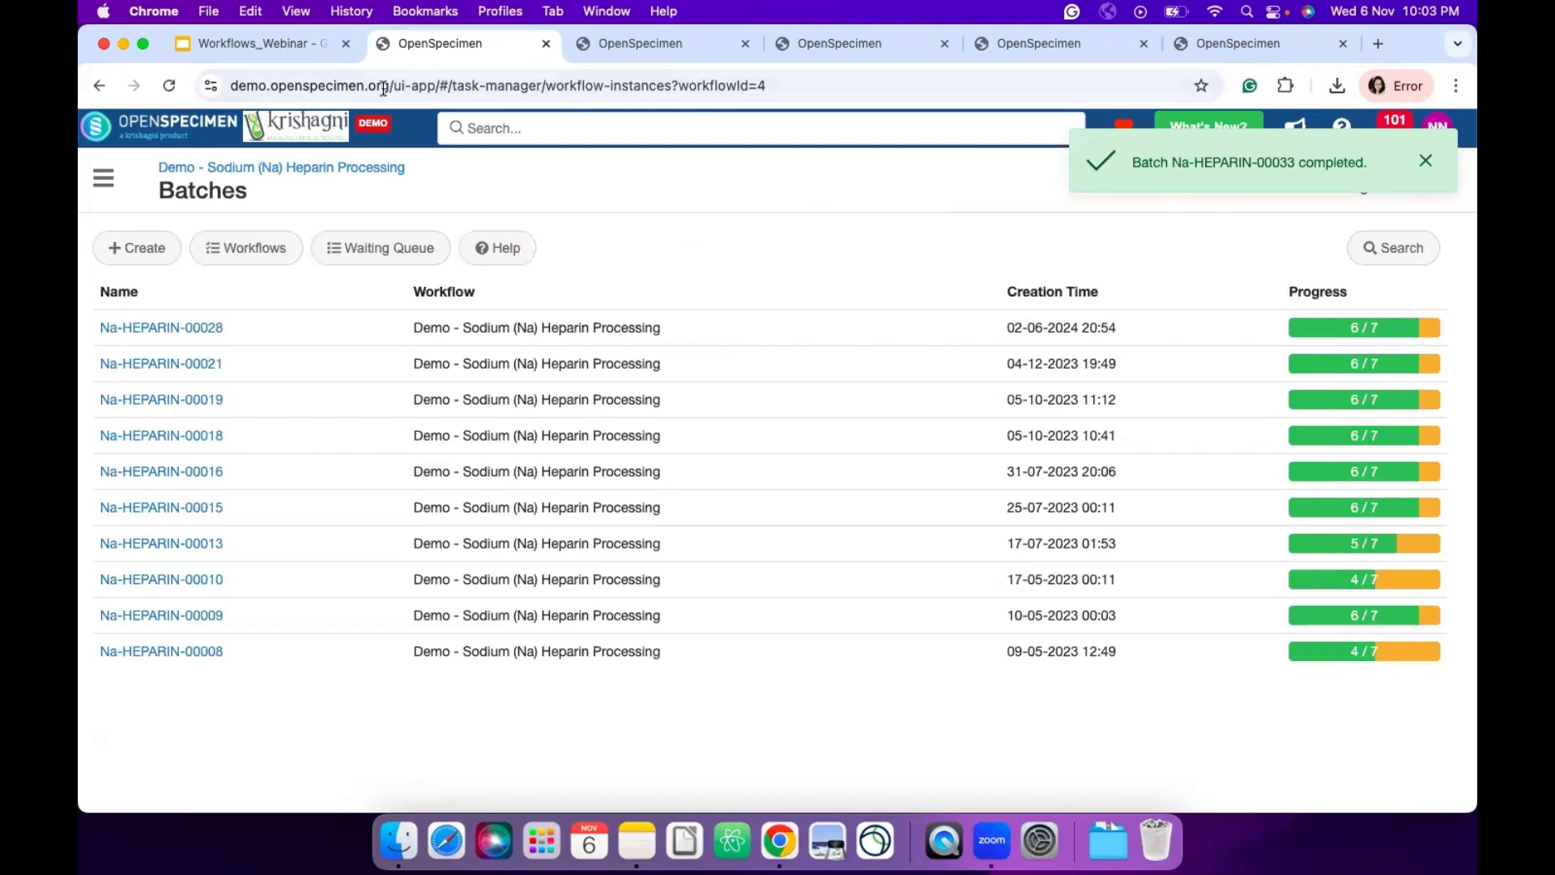
- Switch to the Workflows_Webinar presentation in Google Slides and advance to the Tissue Processing Workflow slide
left_click(304, 54)
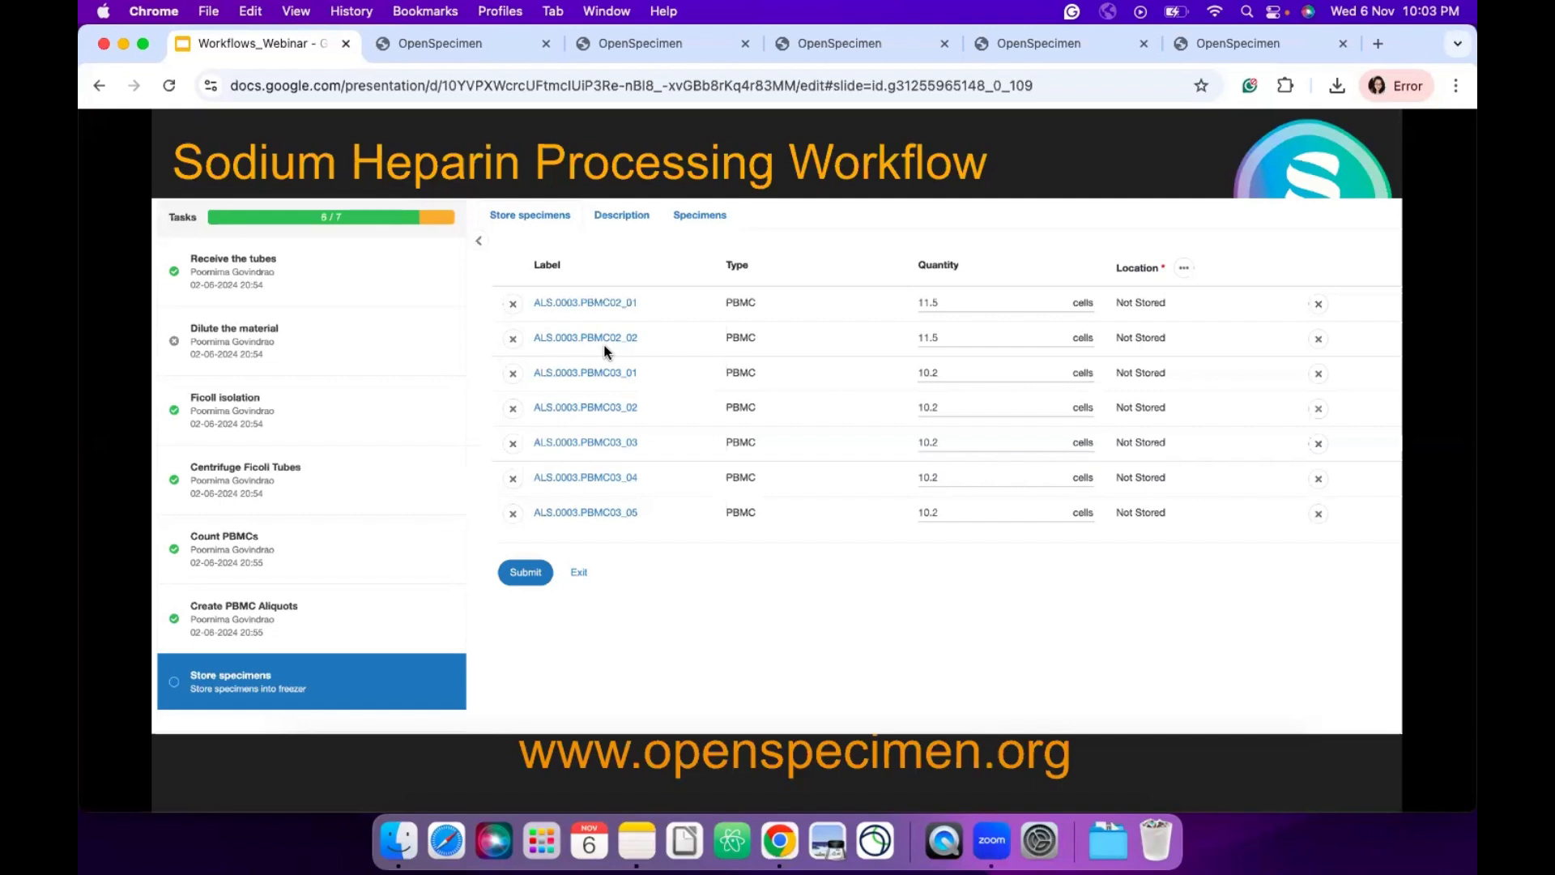
key("Right")
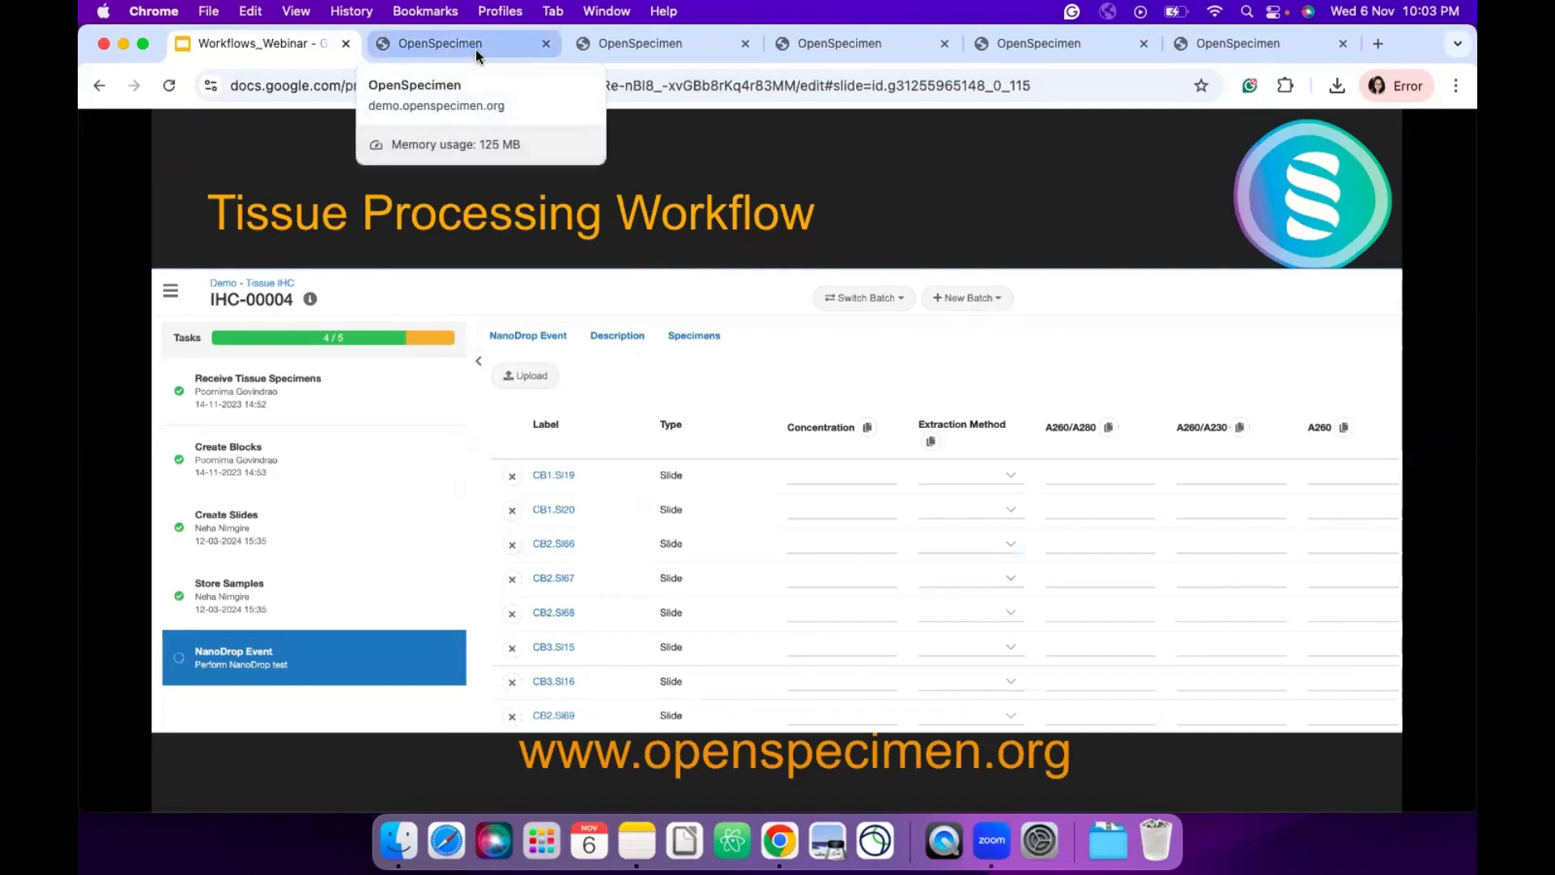
- Copy the Tissue Processing WF specimen labels CB8.T5 through CB8.T9 from the Workflows Webinar note in Notes and return to Chrome
key("super+Tab")
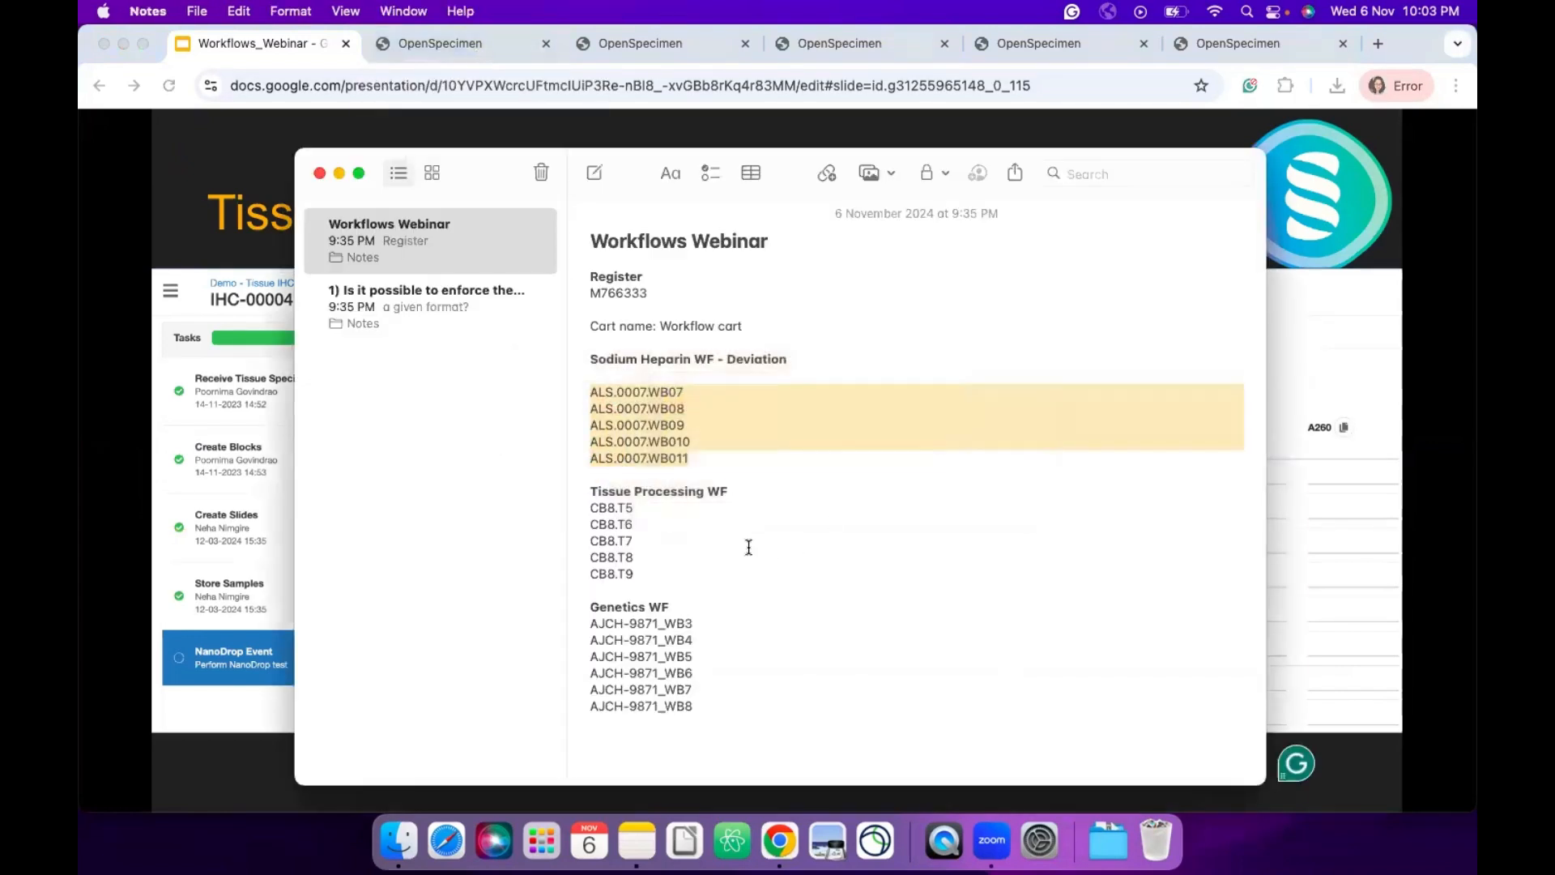
key("Down")
key("shift+Up")
key("shift+Up")
key("shift+Up")
key("shift+Up")
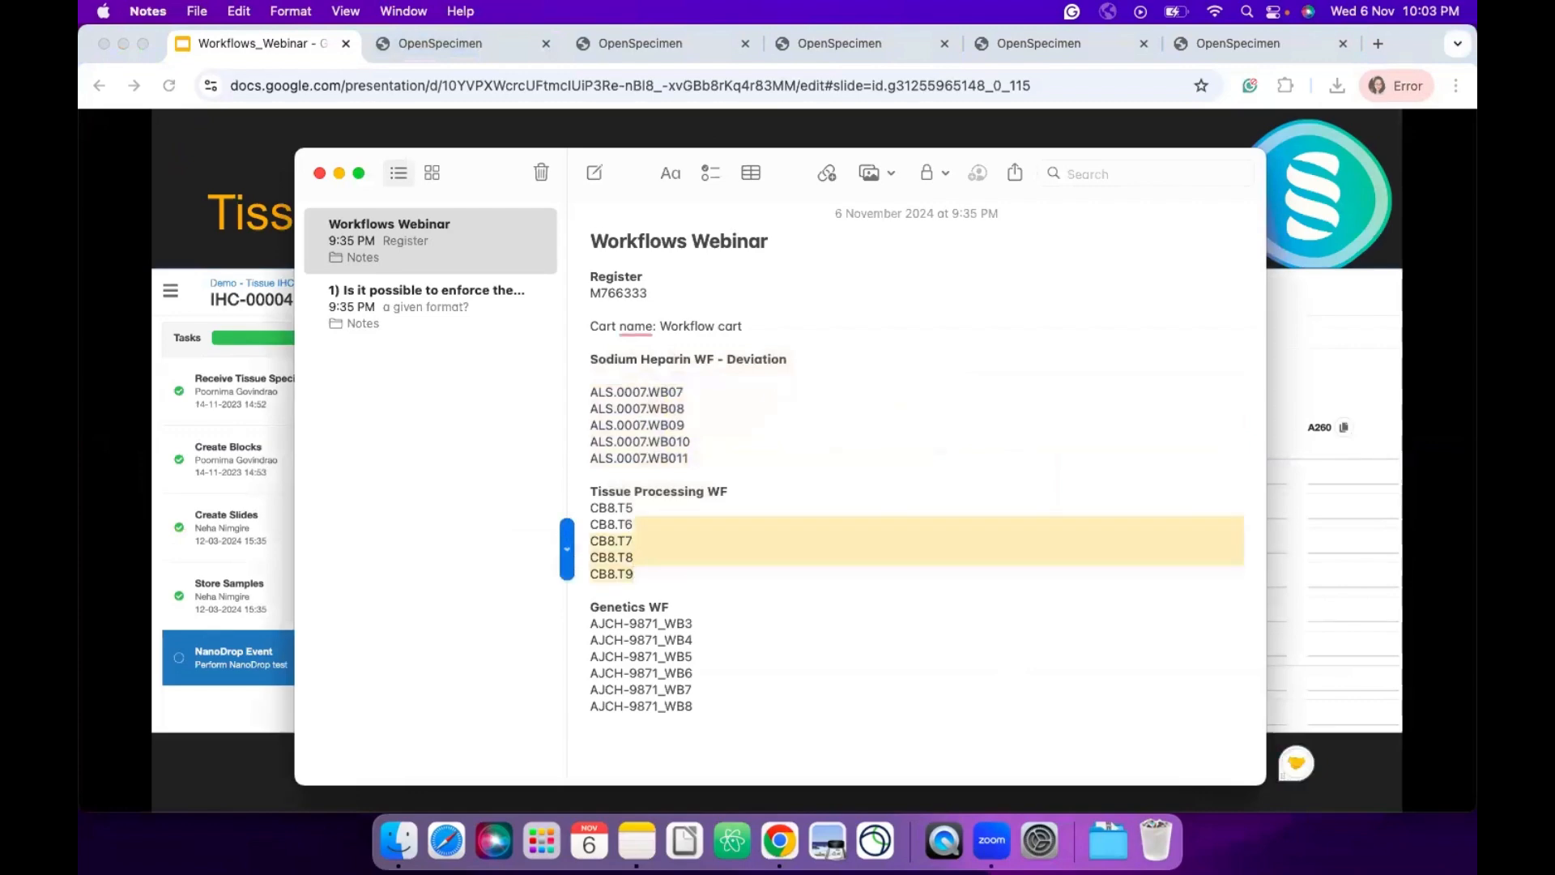
key("shift+super+Left")
key("super+Tab")
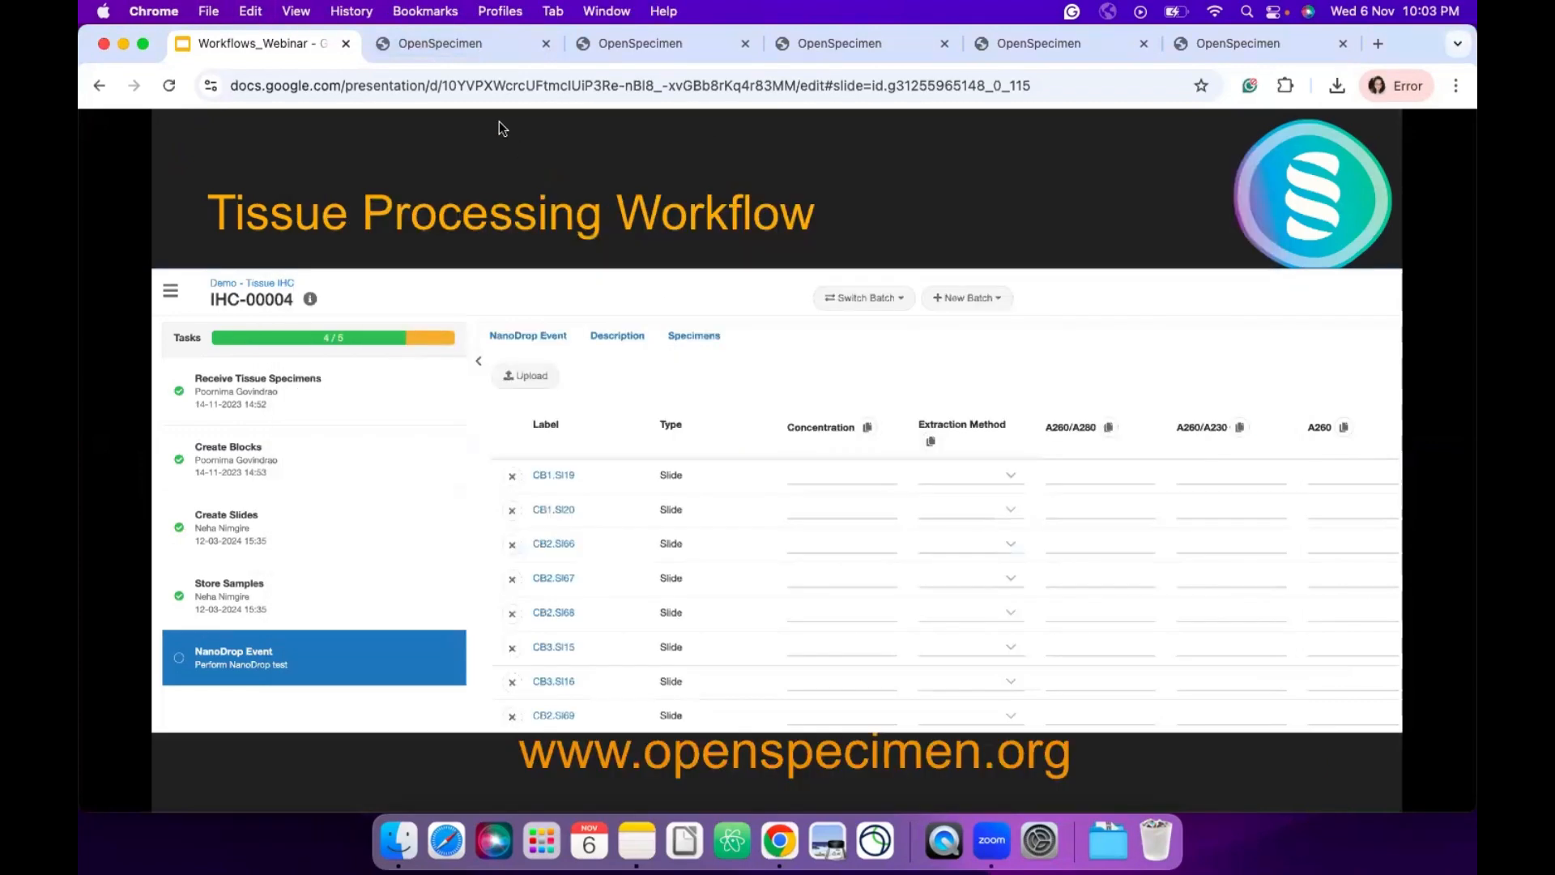
- Open the Tissue processing WF batch list from the OpenSpecimen favorites
left_click(472, 51)
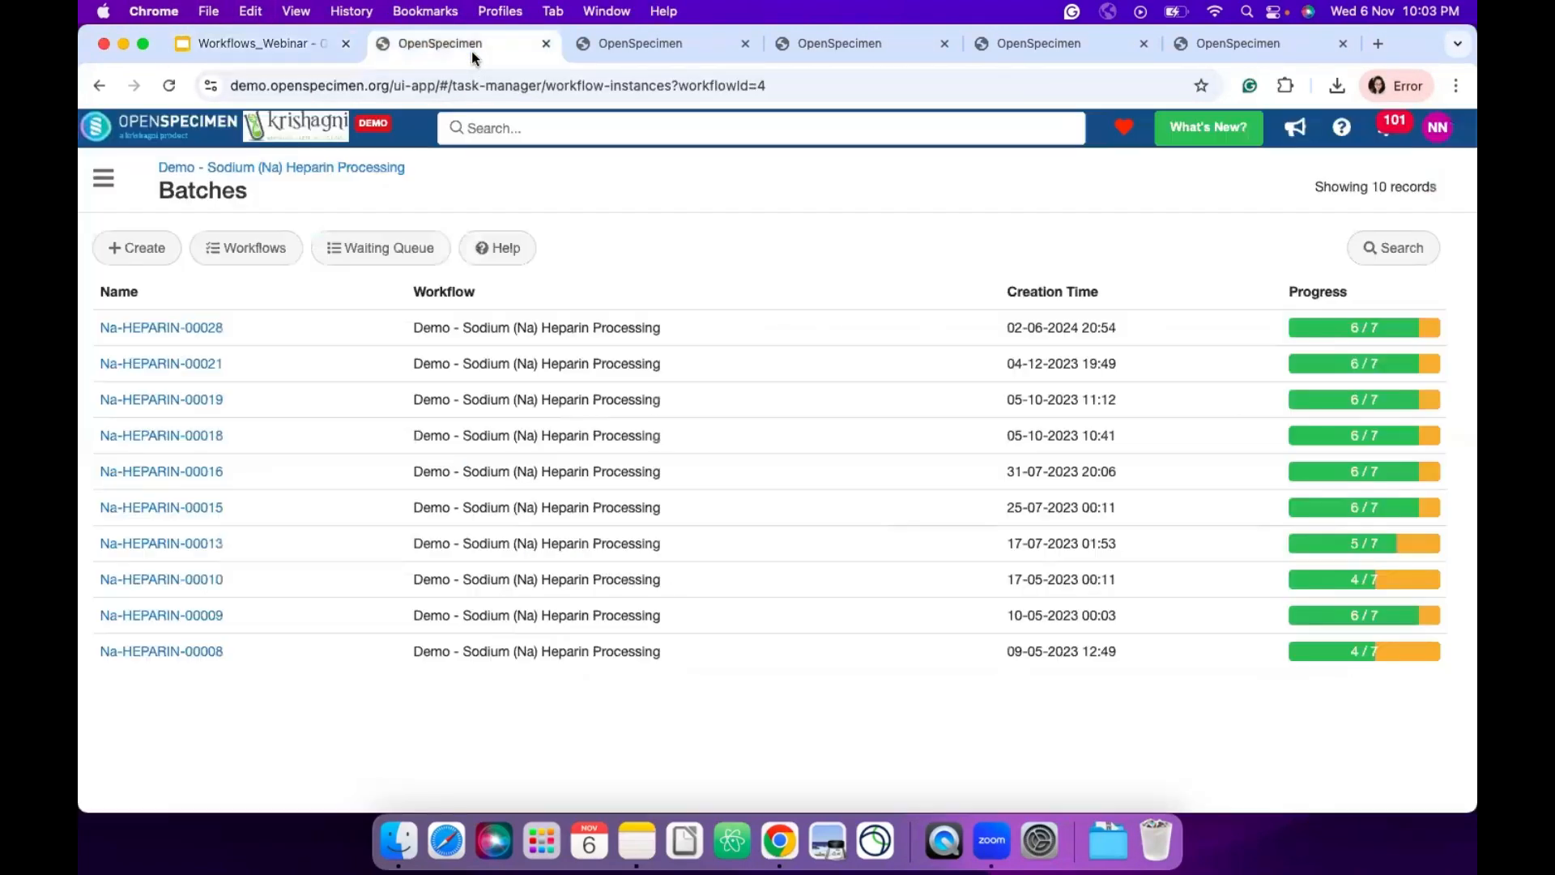
left_click(1123, 128)
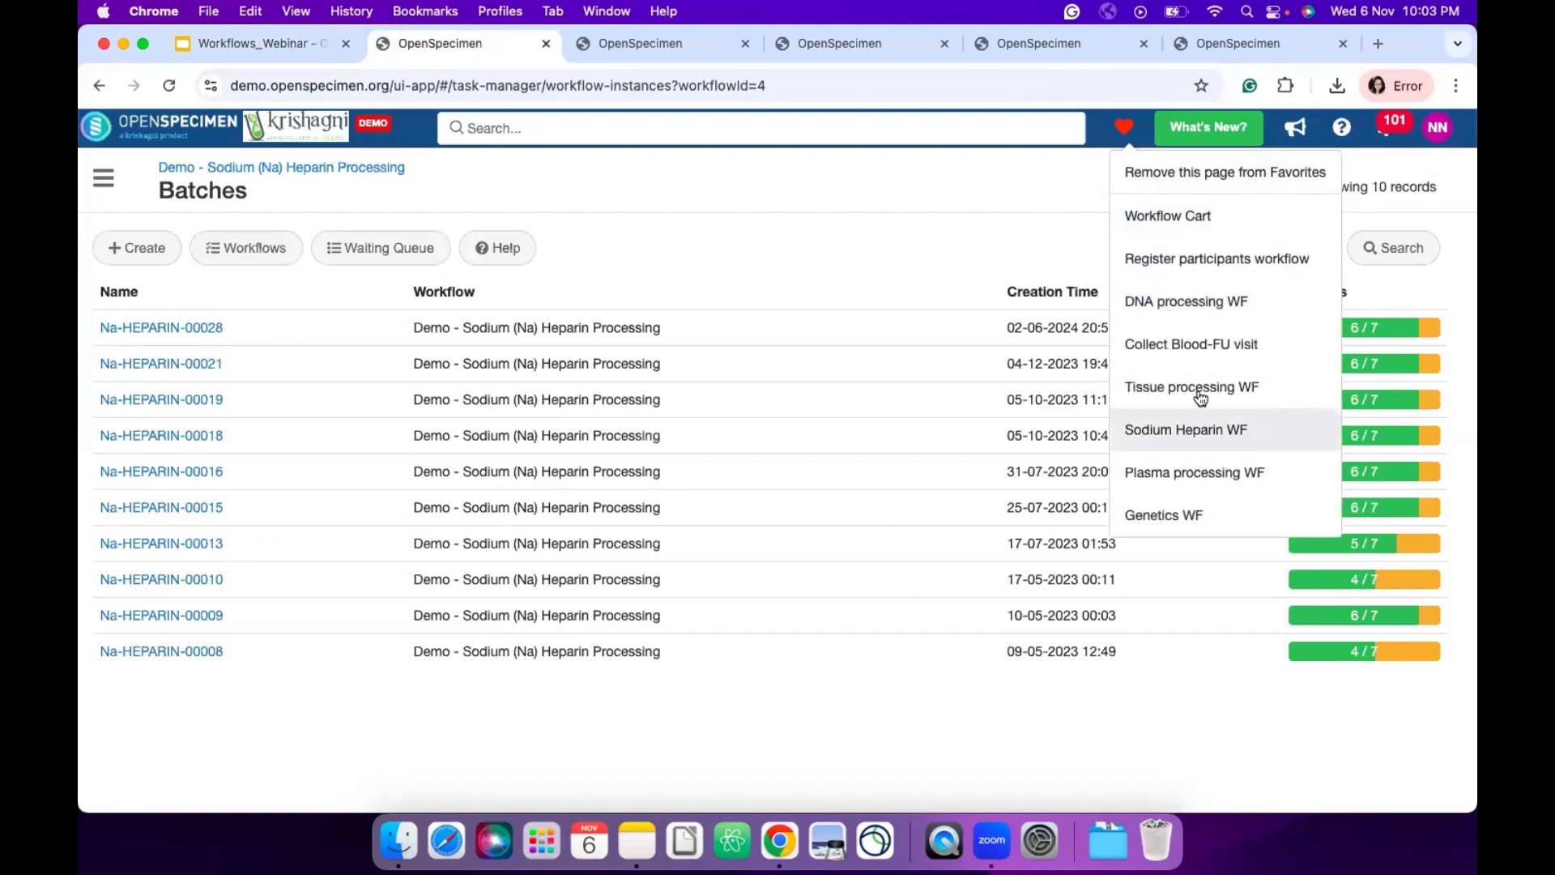
left_click(1173, 386)
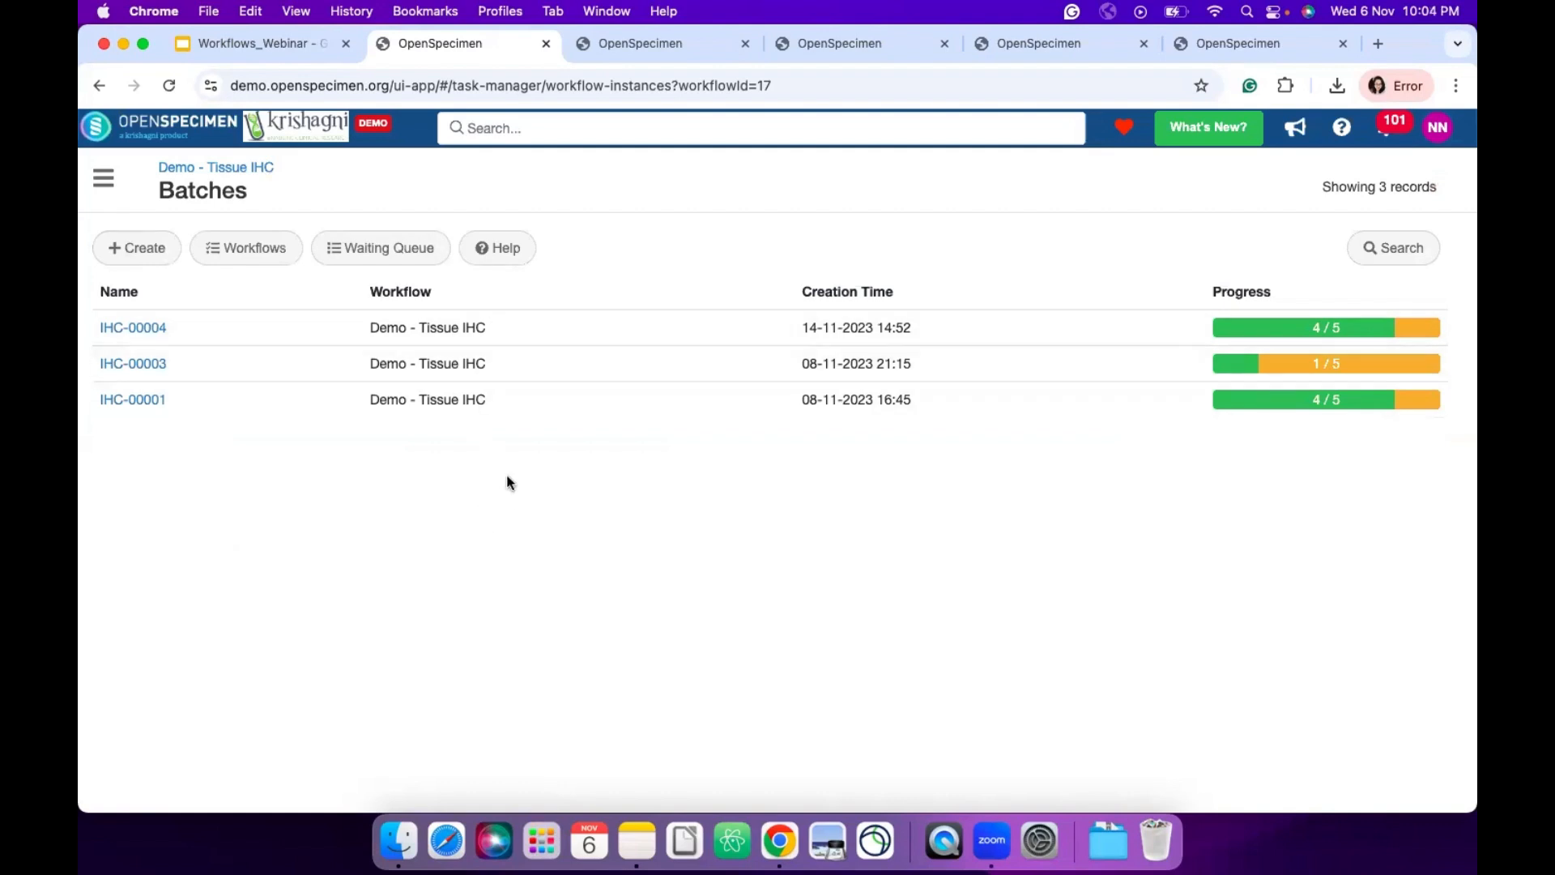
- Filter the Tissue IHC batch list to show batches with status All
left_click(1376, 249)
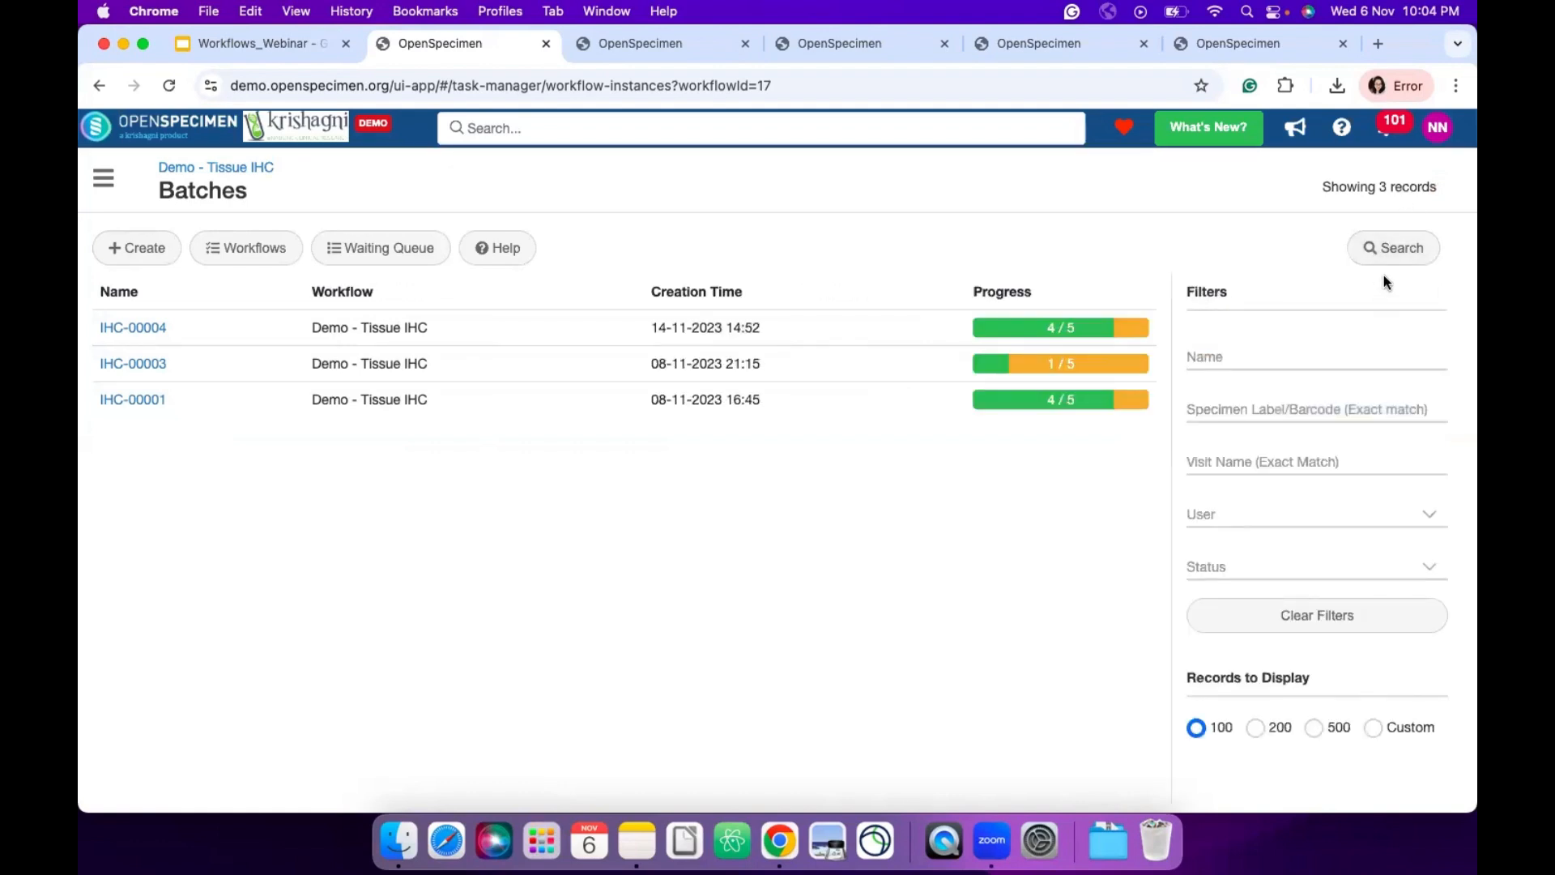
left_click(1320, 575)
left_click(1284, 738)
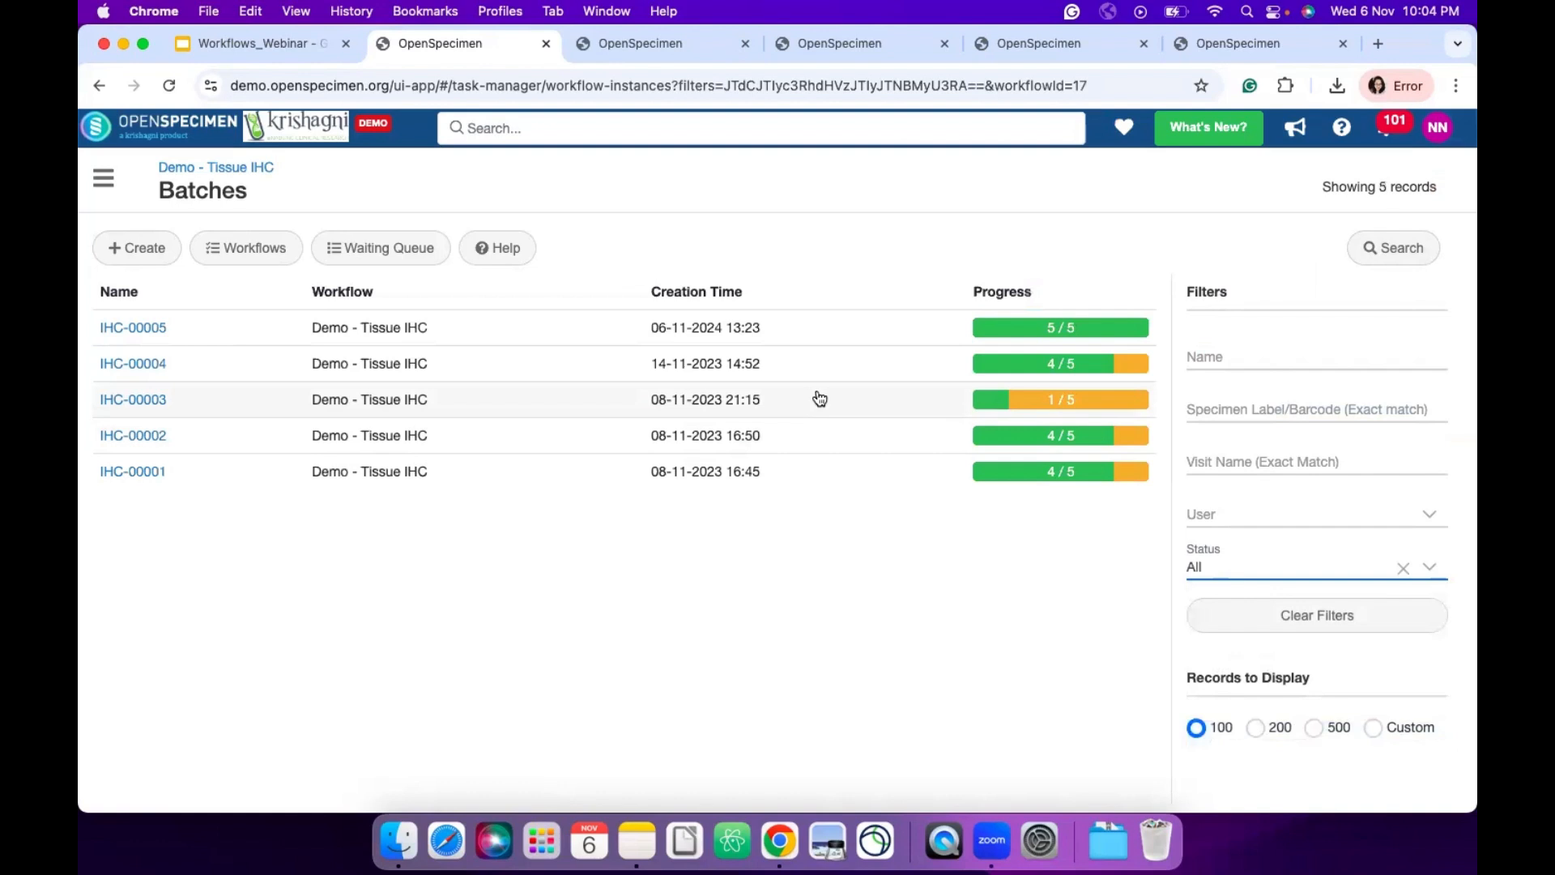
- Try filtering the Tissue IHC batches by specimen label 56767 and clear the entry
left_click(1237, 409)
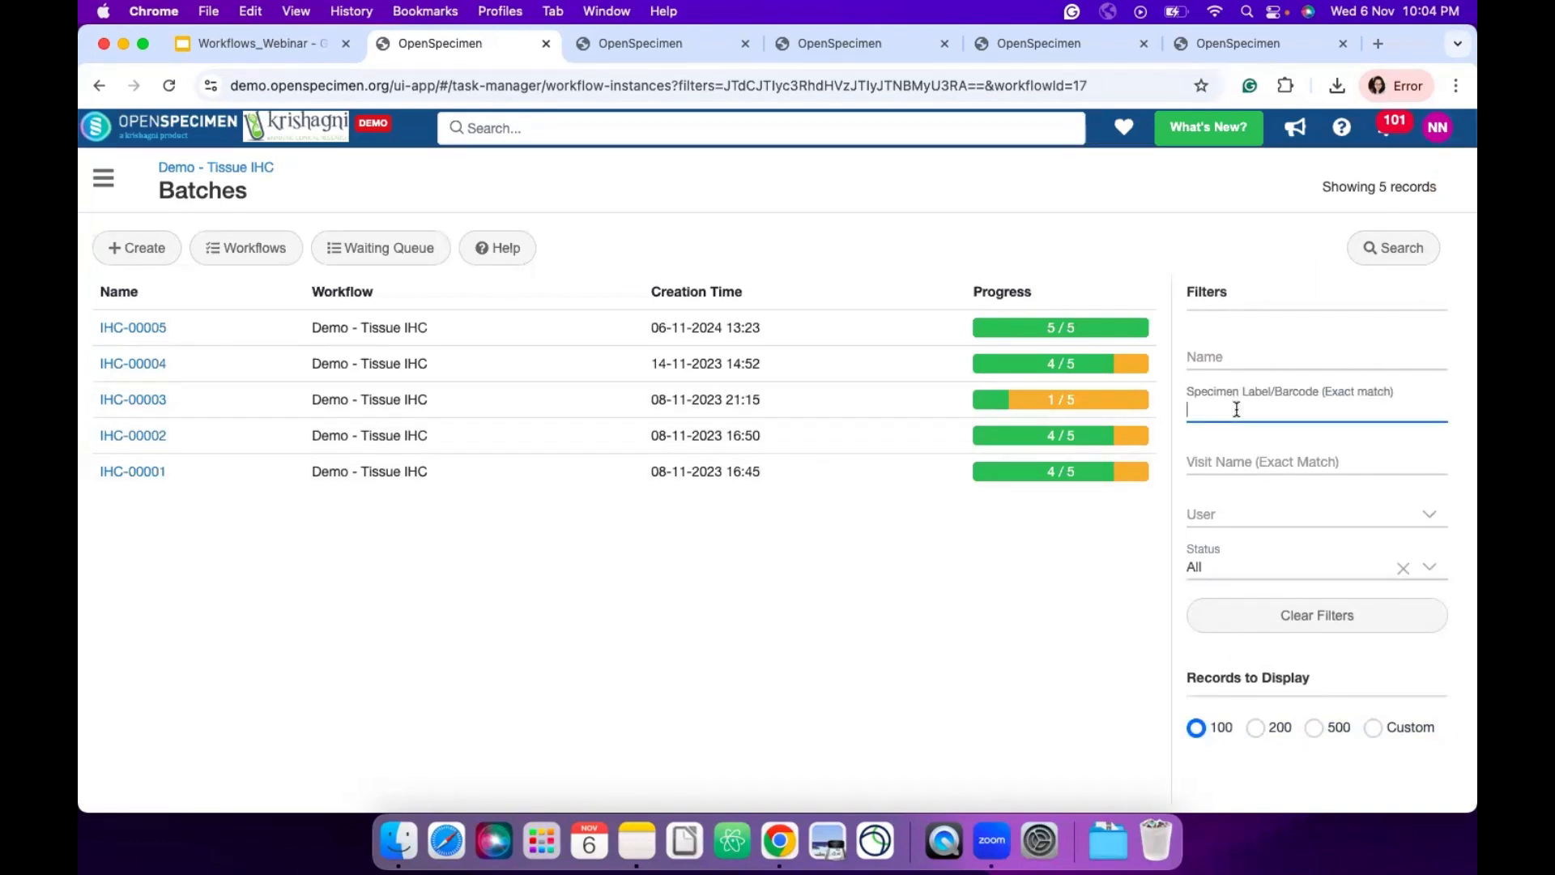
type("56767")
key("BackSpace")
key("BackSpace")
key("BackSpace")
key("BackSpace")
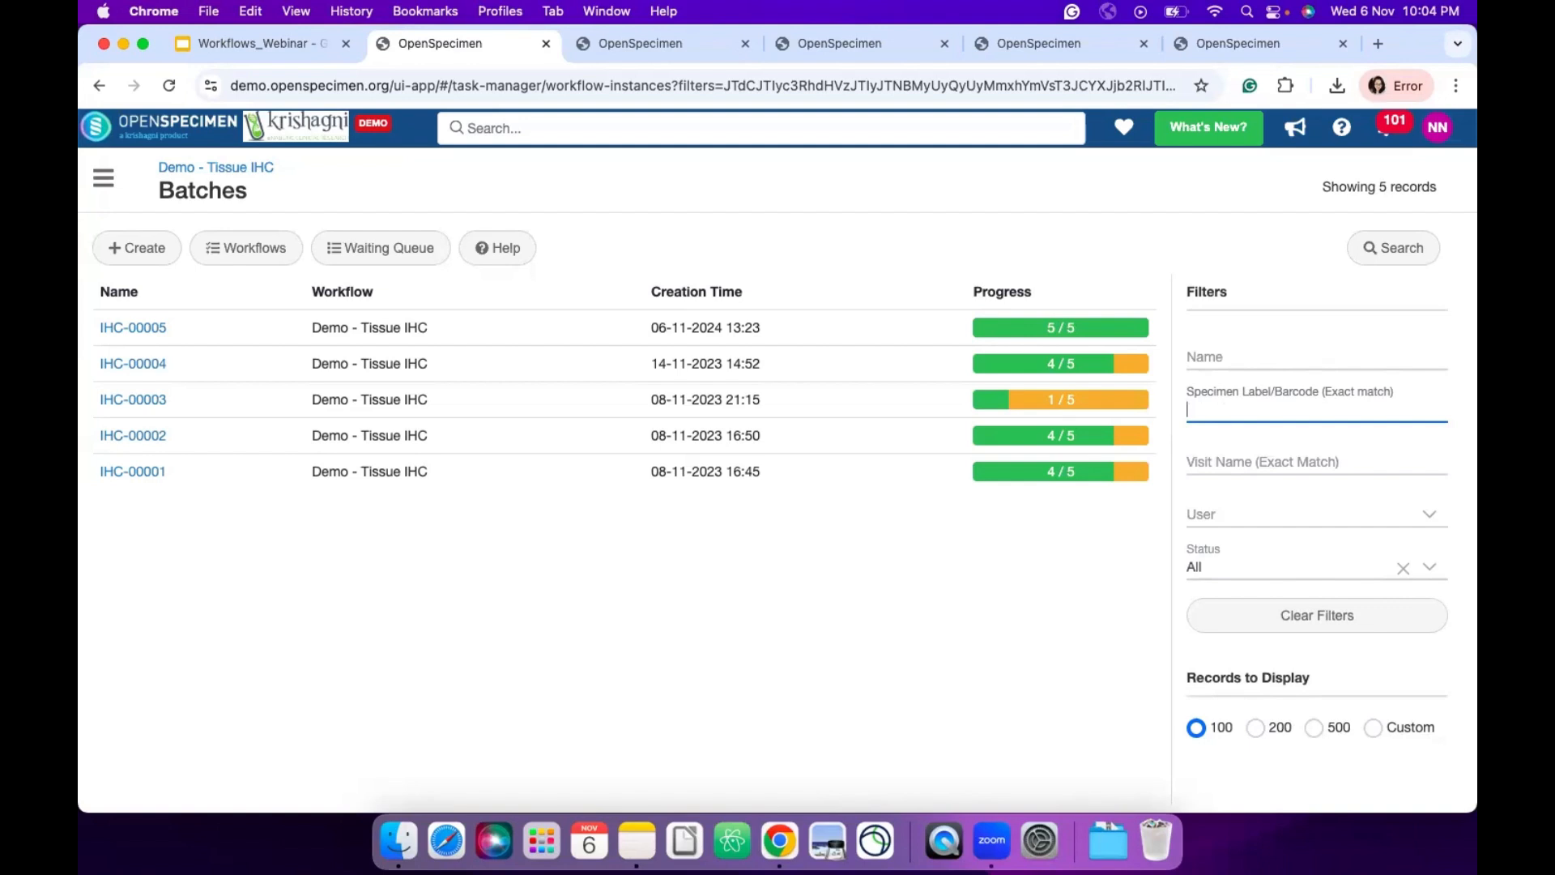
left_click(1389, 264)
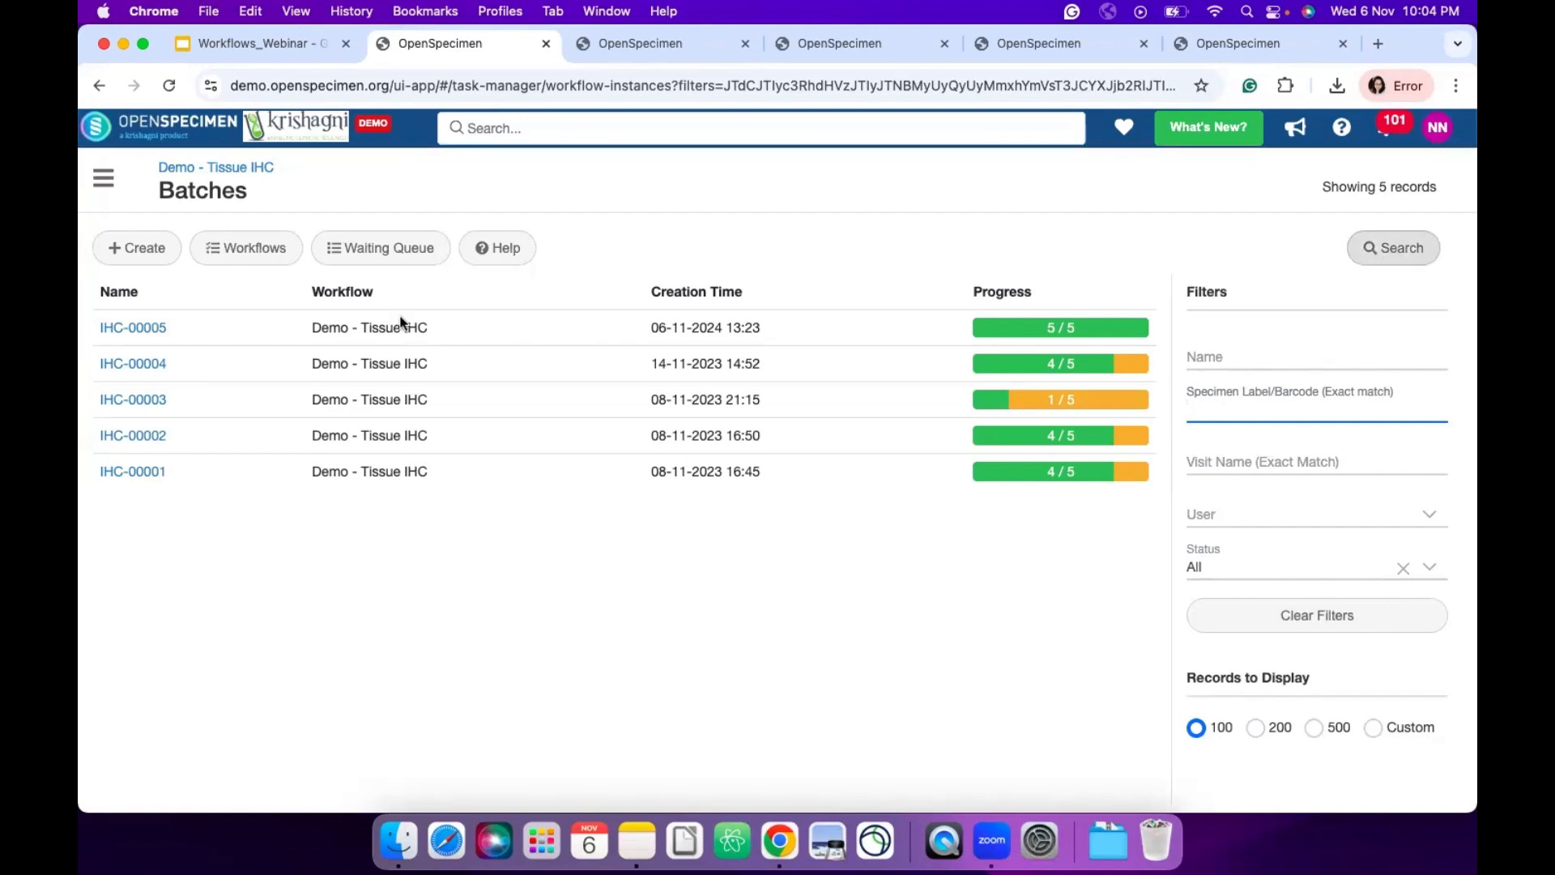
- Create and start a Demo - Tissue IHC batch containing specimens CB8.T5, CB8.T6, CB8.T7, CB8.T8 and CB8.T9
left_click(149, 247)
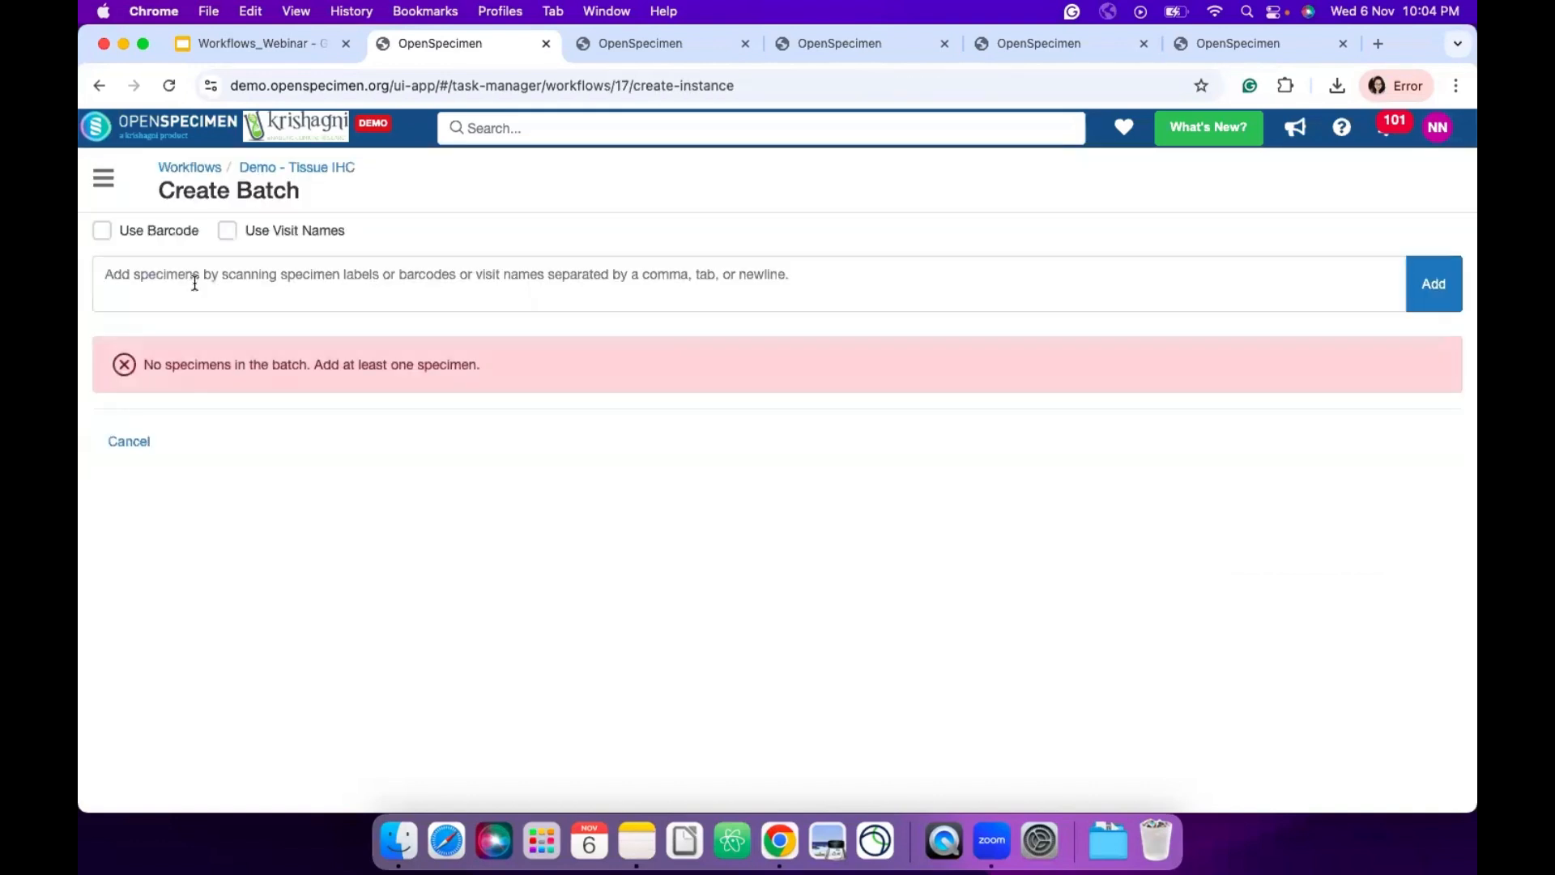
left_click(194, 283)
type("CB8.T7 CB8.T8 CB8.T9")
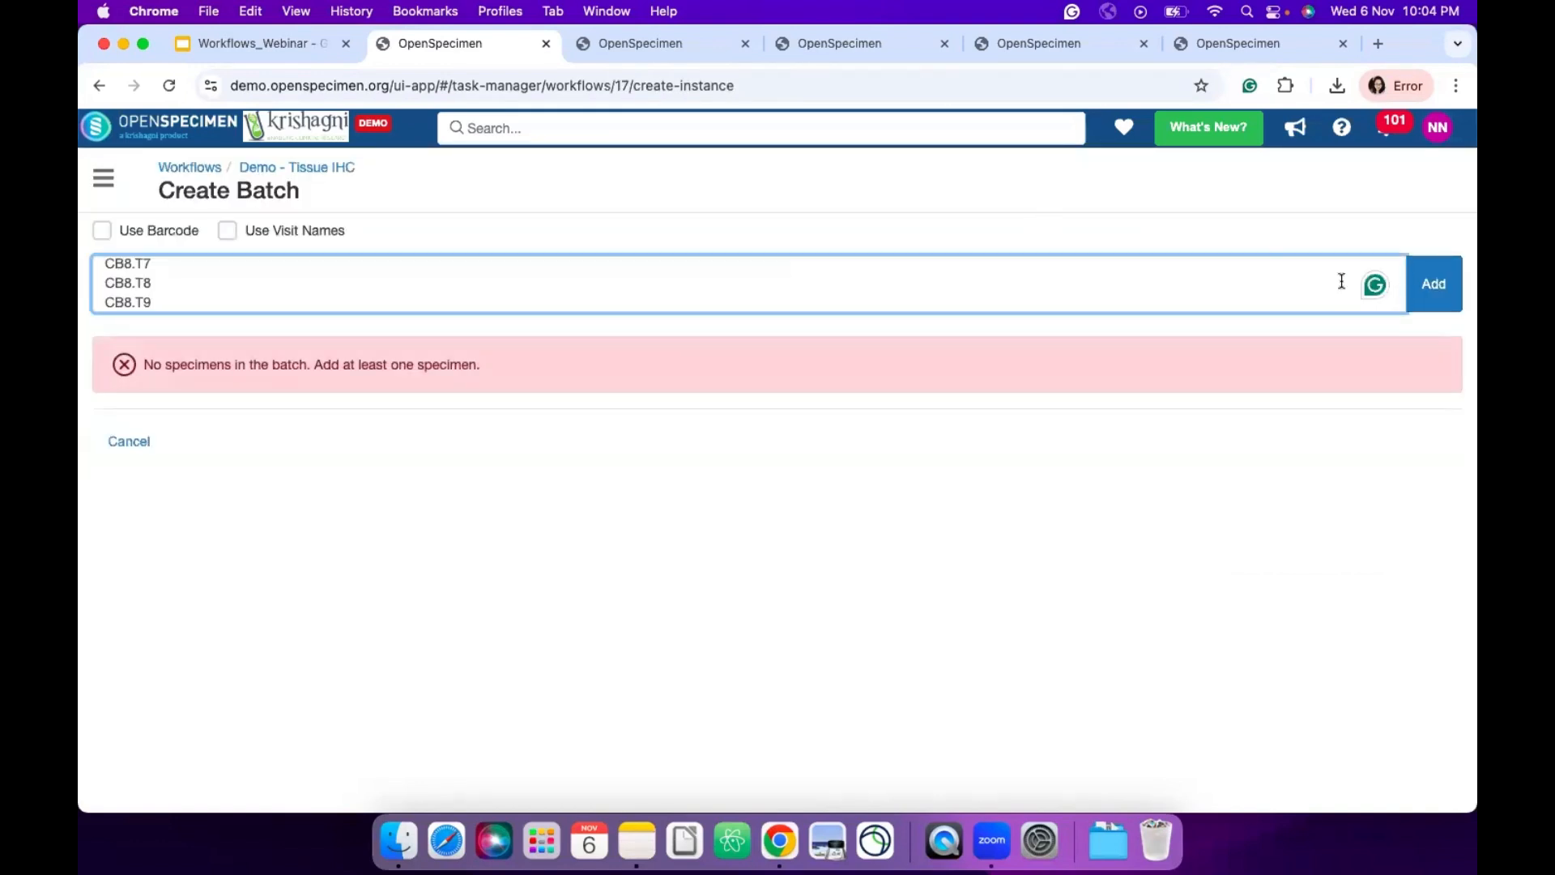
left_click(1434, 299)
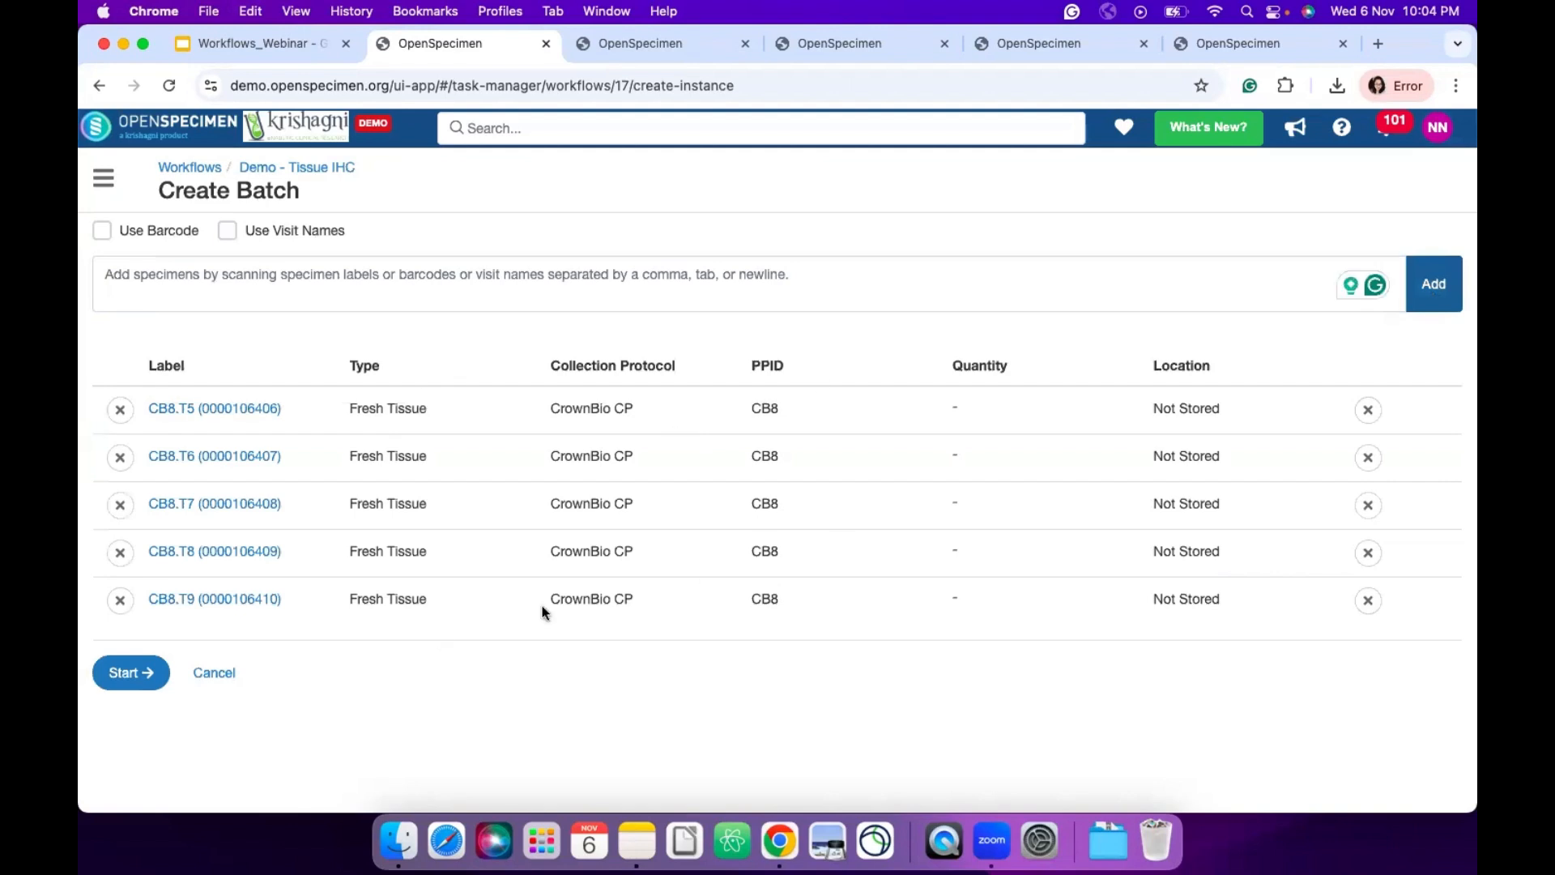
left_click(139, 685)
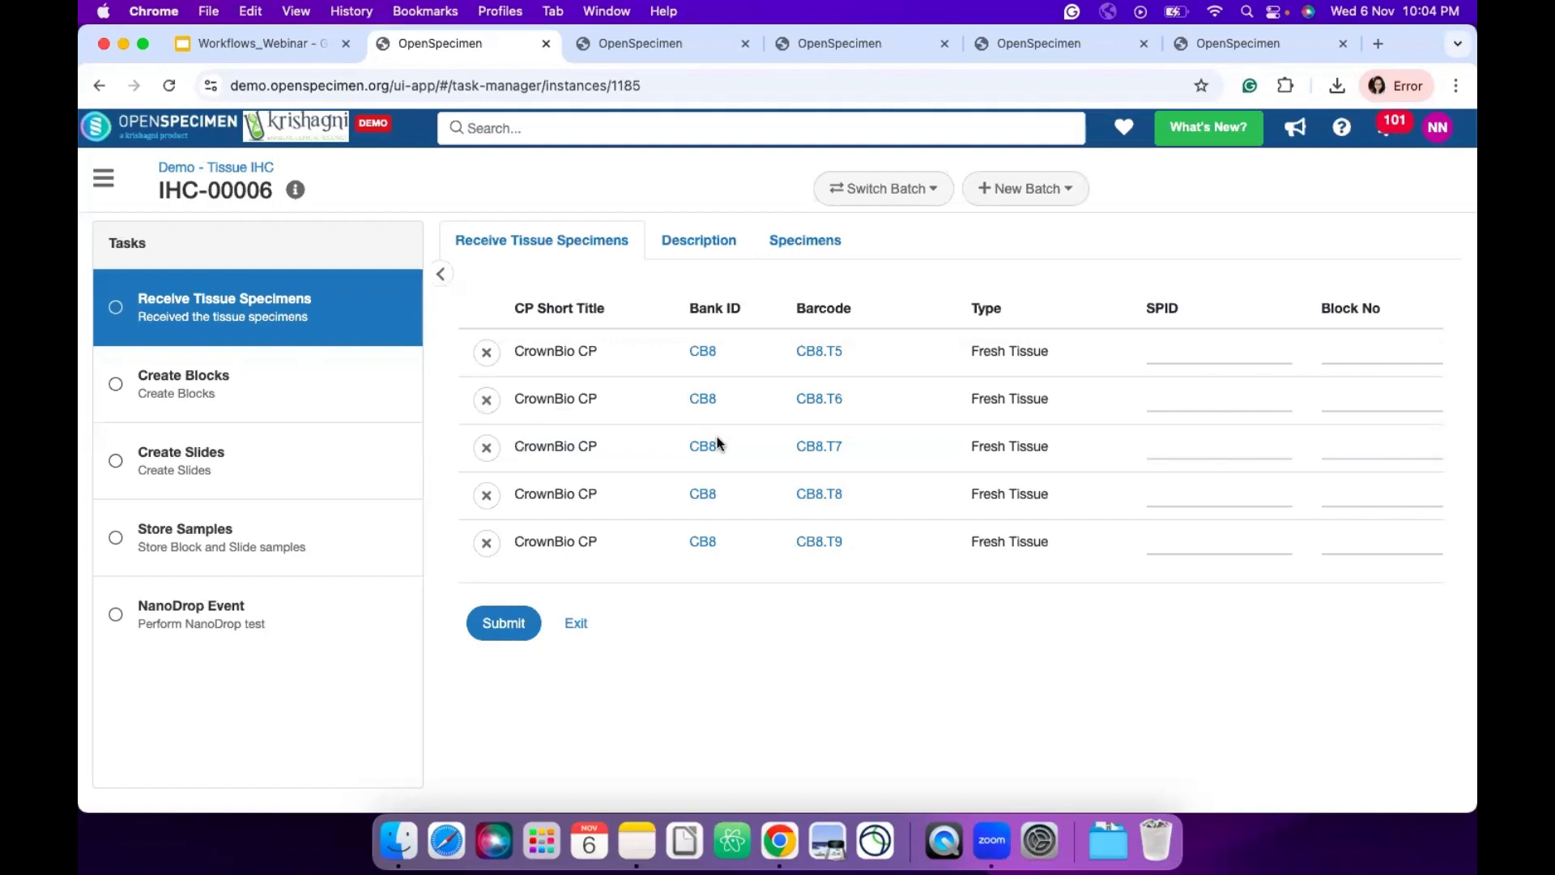
- Review the Bank ID, Barcode, Type, SPID and Block No columns of the Receive Tissue Specimens task
scroll(905, 415, "right", 4)
scroll(905, 417, "left", 5)
left_click_drag(688, 306, 762, 308)
scroll(683, 316, "right", 2)
scroll(747, 362, "right", 1)
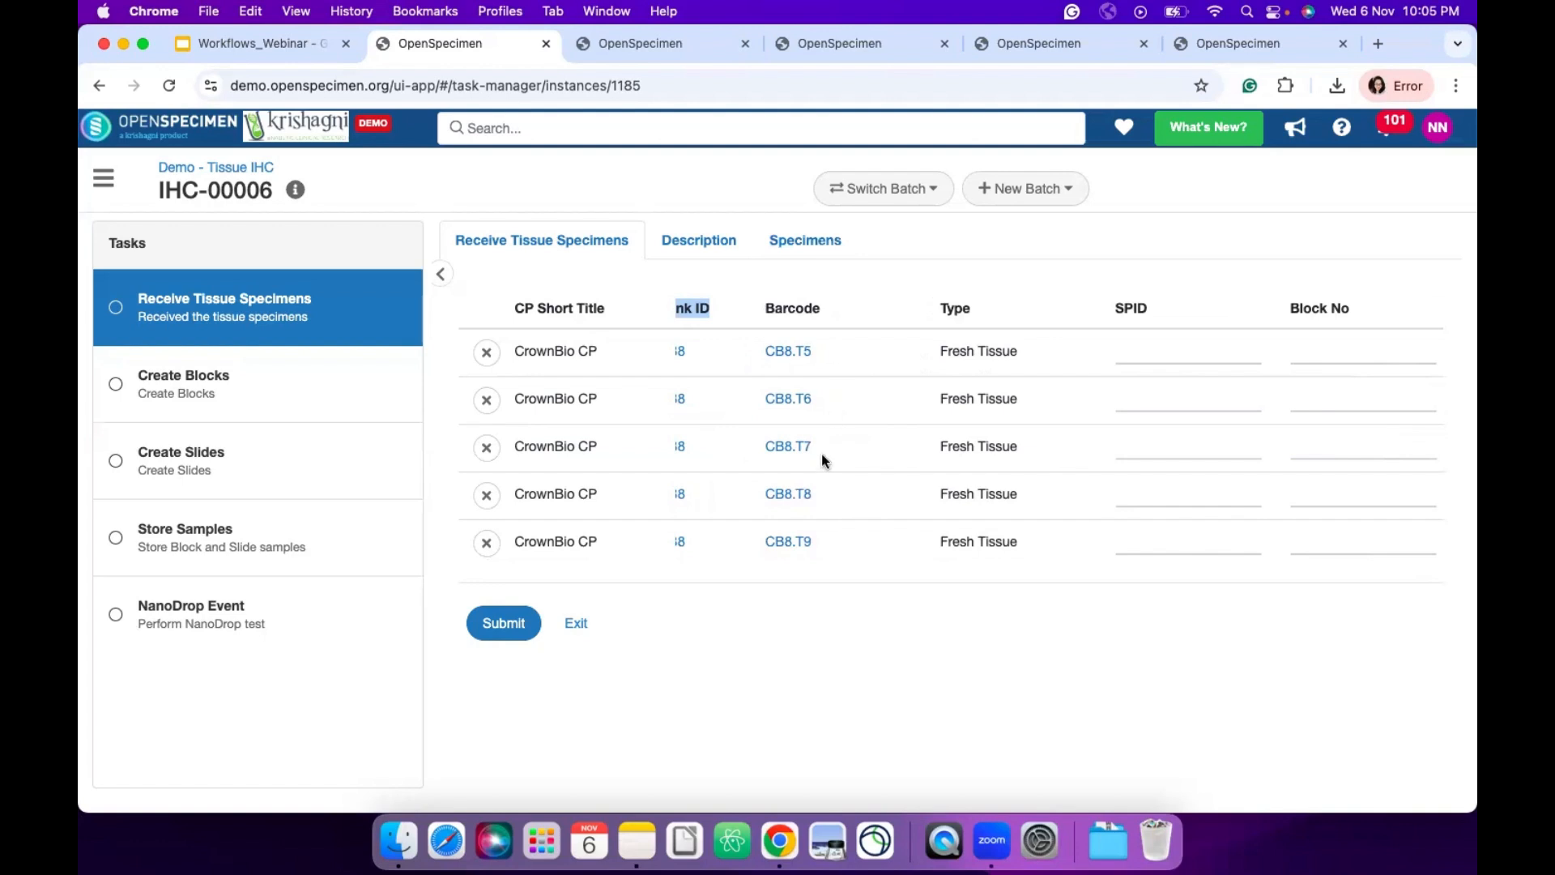
scroll(842, 420, "right", 2)
scroll(885, 344, "right", 2)
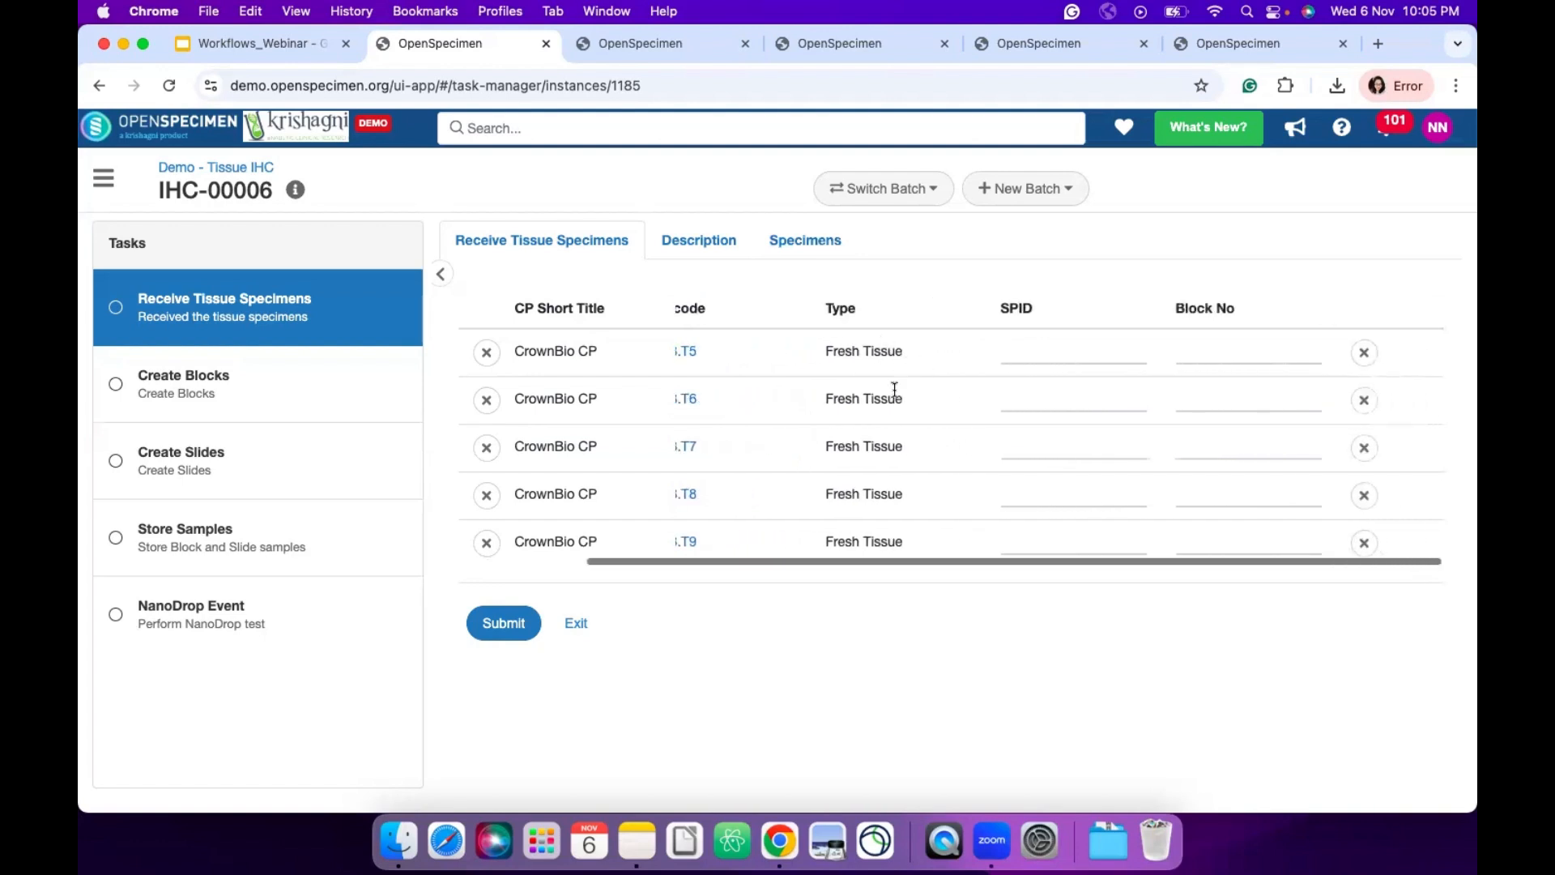
- Enter SPID S56776 and Block No B6767 for specimen CB8.T5, and submit the Receive Tissue Specimens task
left_click(1068, 362)
type("rt")
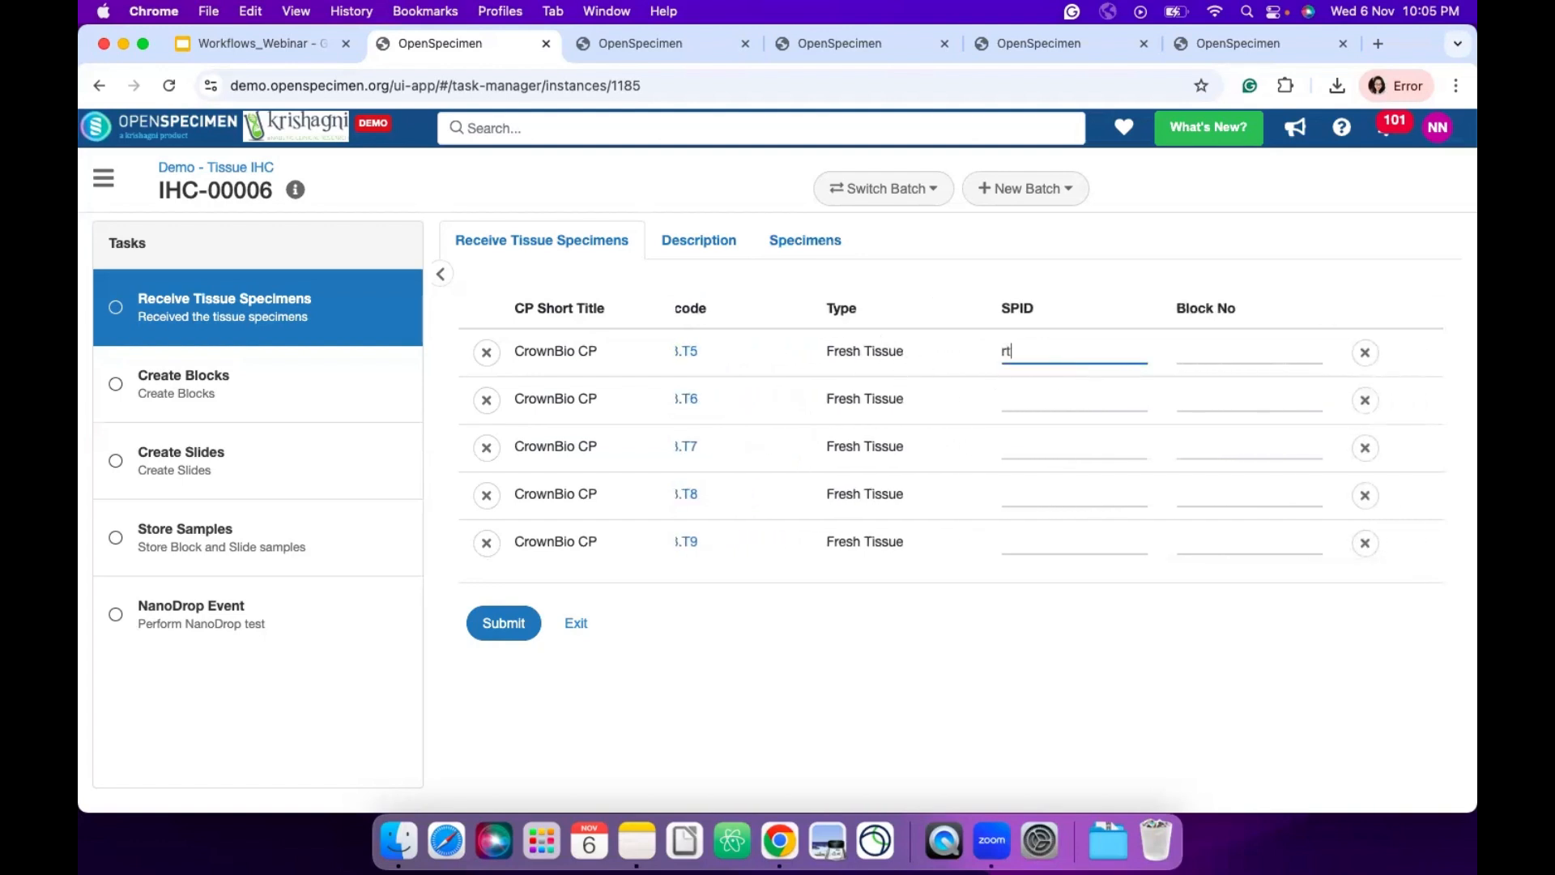
key("BackSpace")
key("BackSpace")
type("S56776")
left_click(1232, 354)
type("B6767")
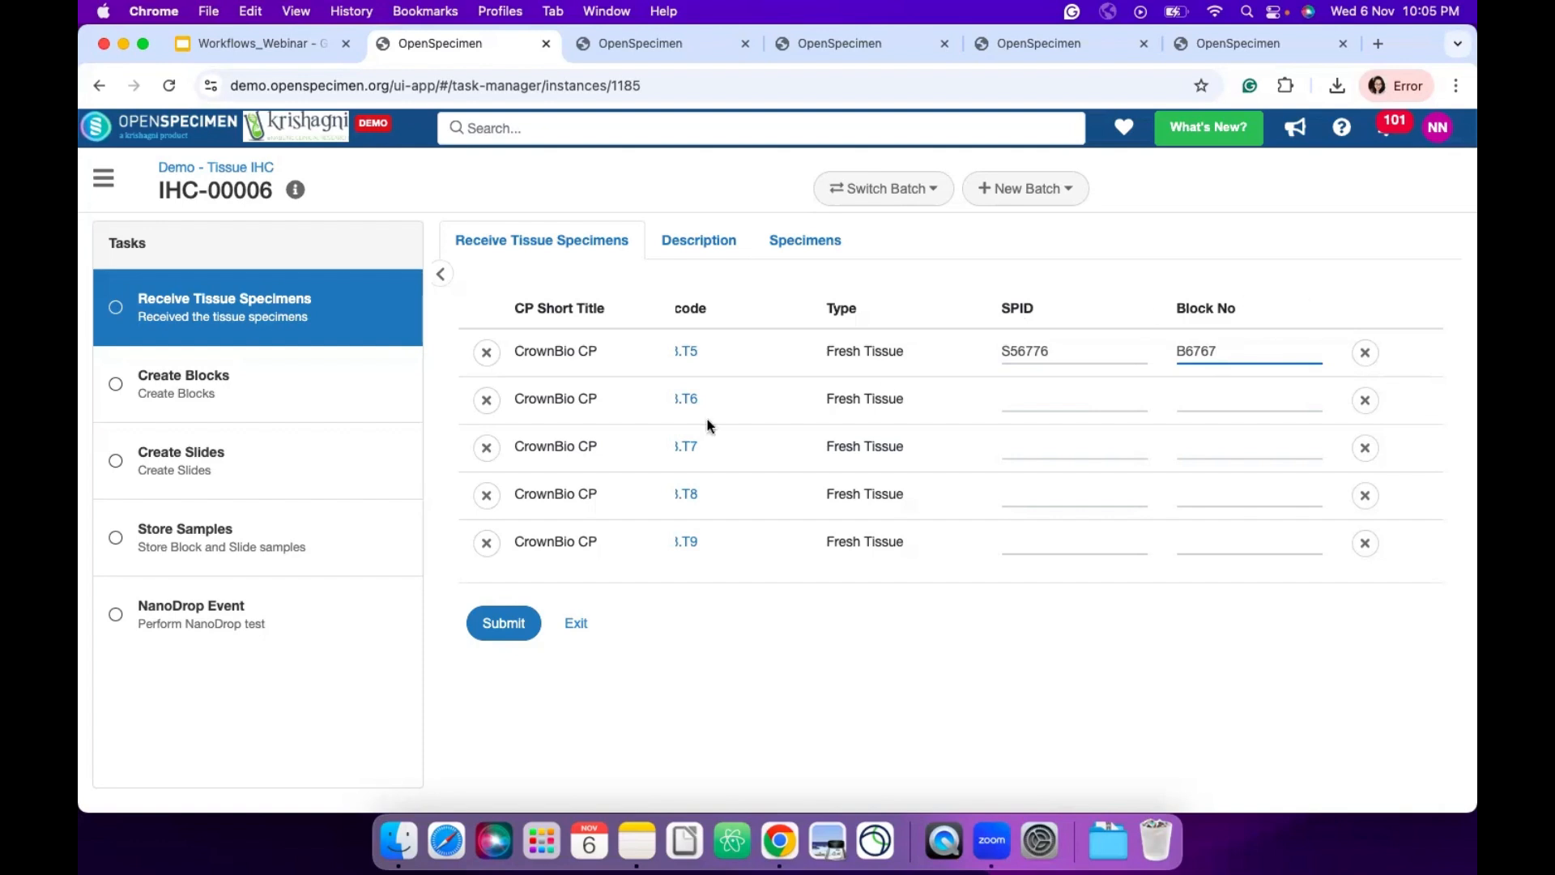
left_click(504, 626)
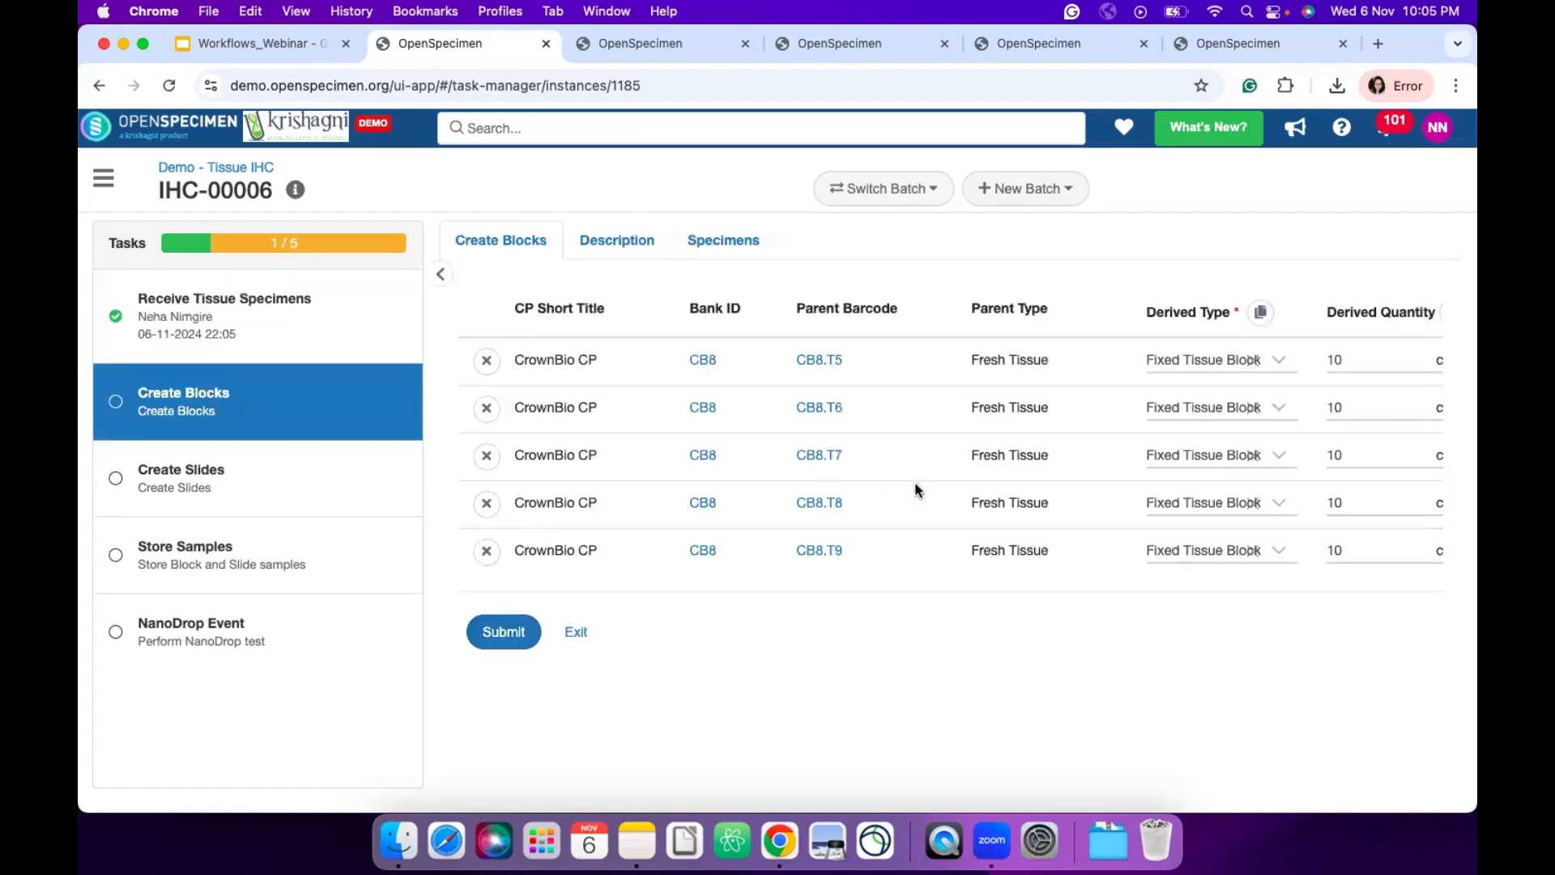
- Review the Create Blocks columns and set the derived type of the first specimen, CB8.T5, to Frozen Tissue
scroll(915, 483, "right", 5)
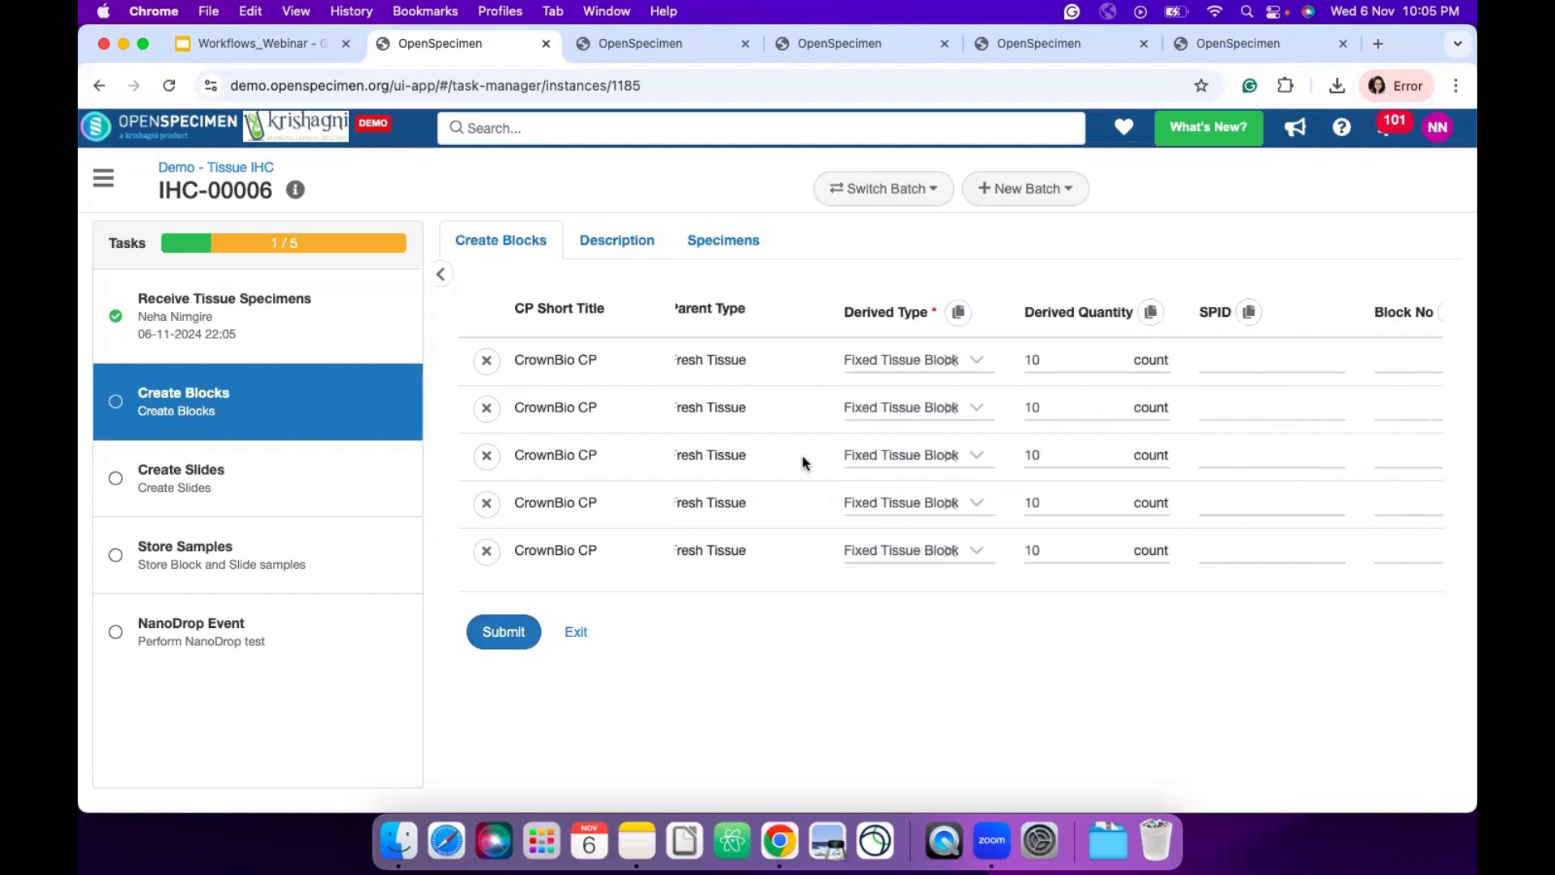
scroll(803, 460, "right", 2)
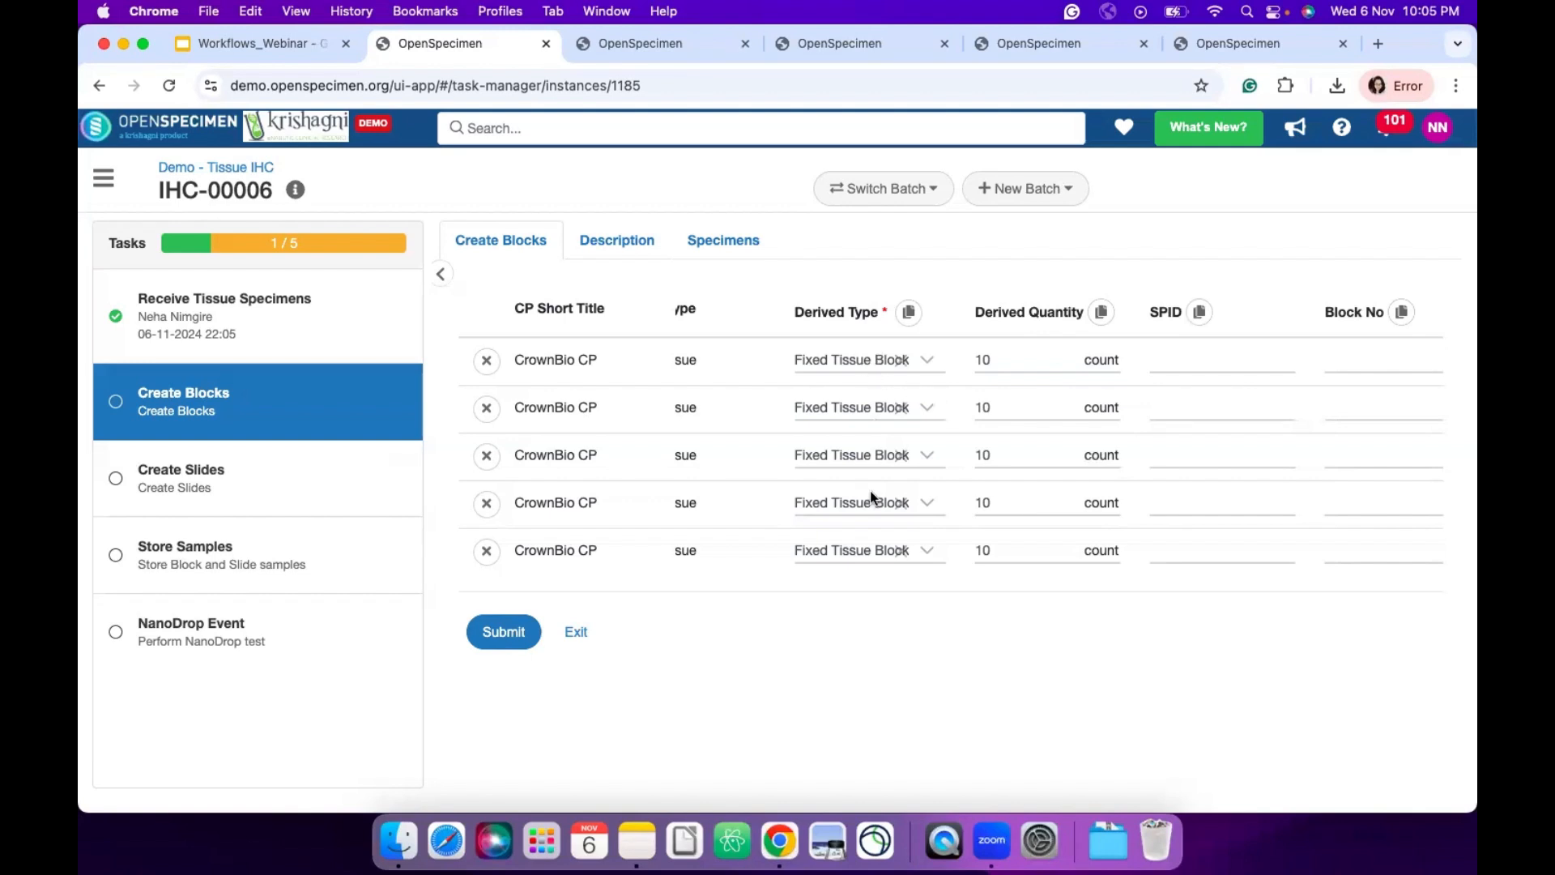
scroll(872, 483, "right", 2)
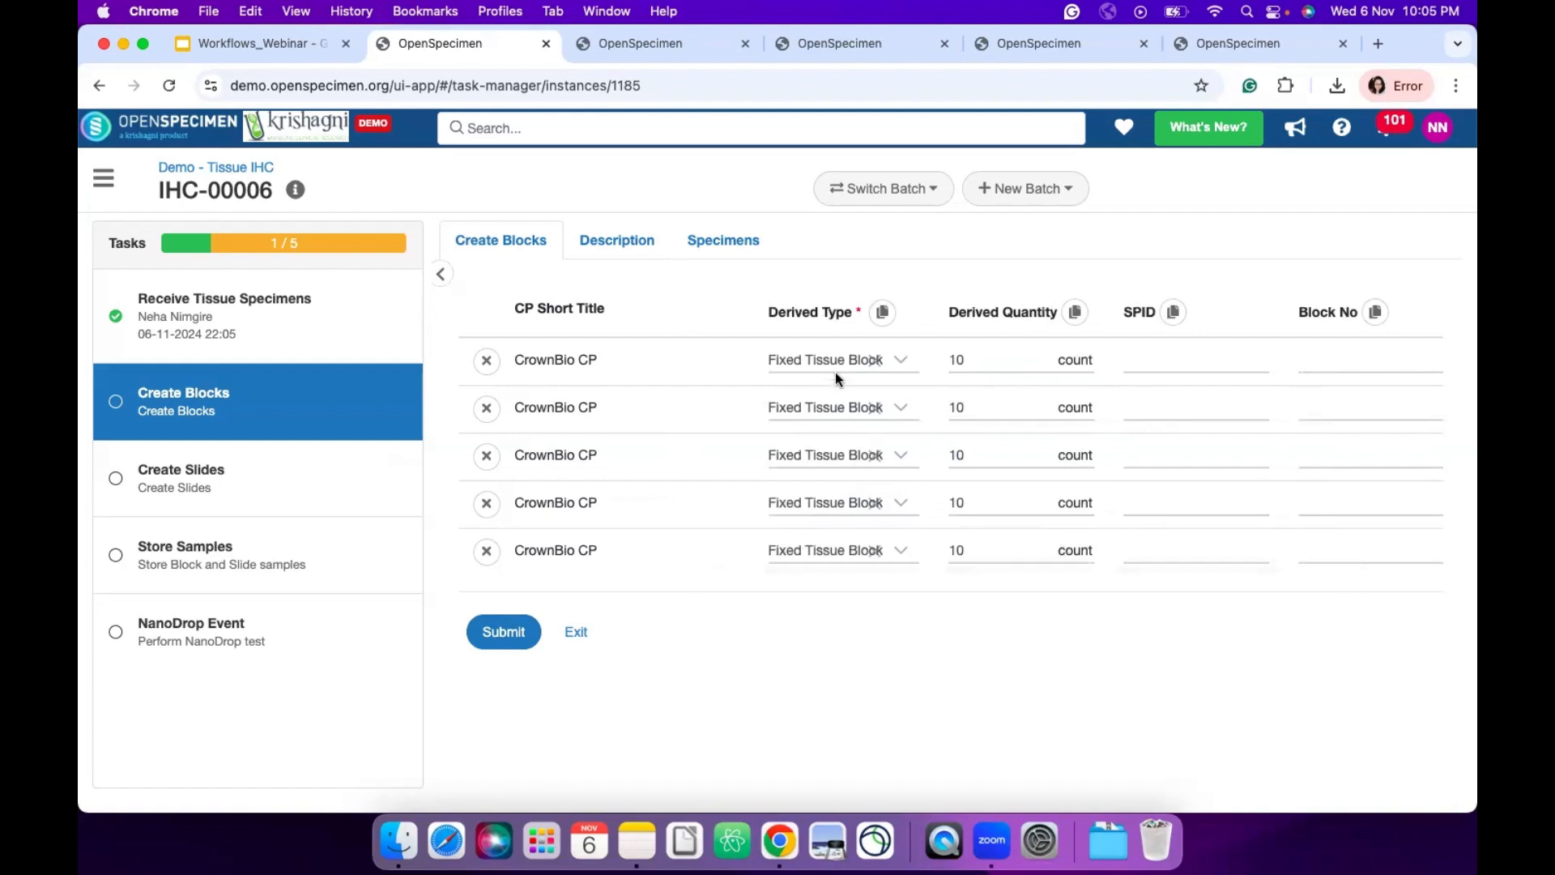
scroll(805, 376, "left", 3)
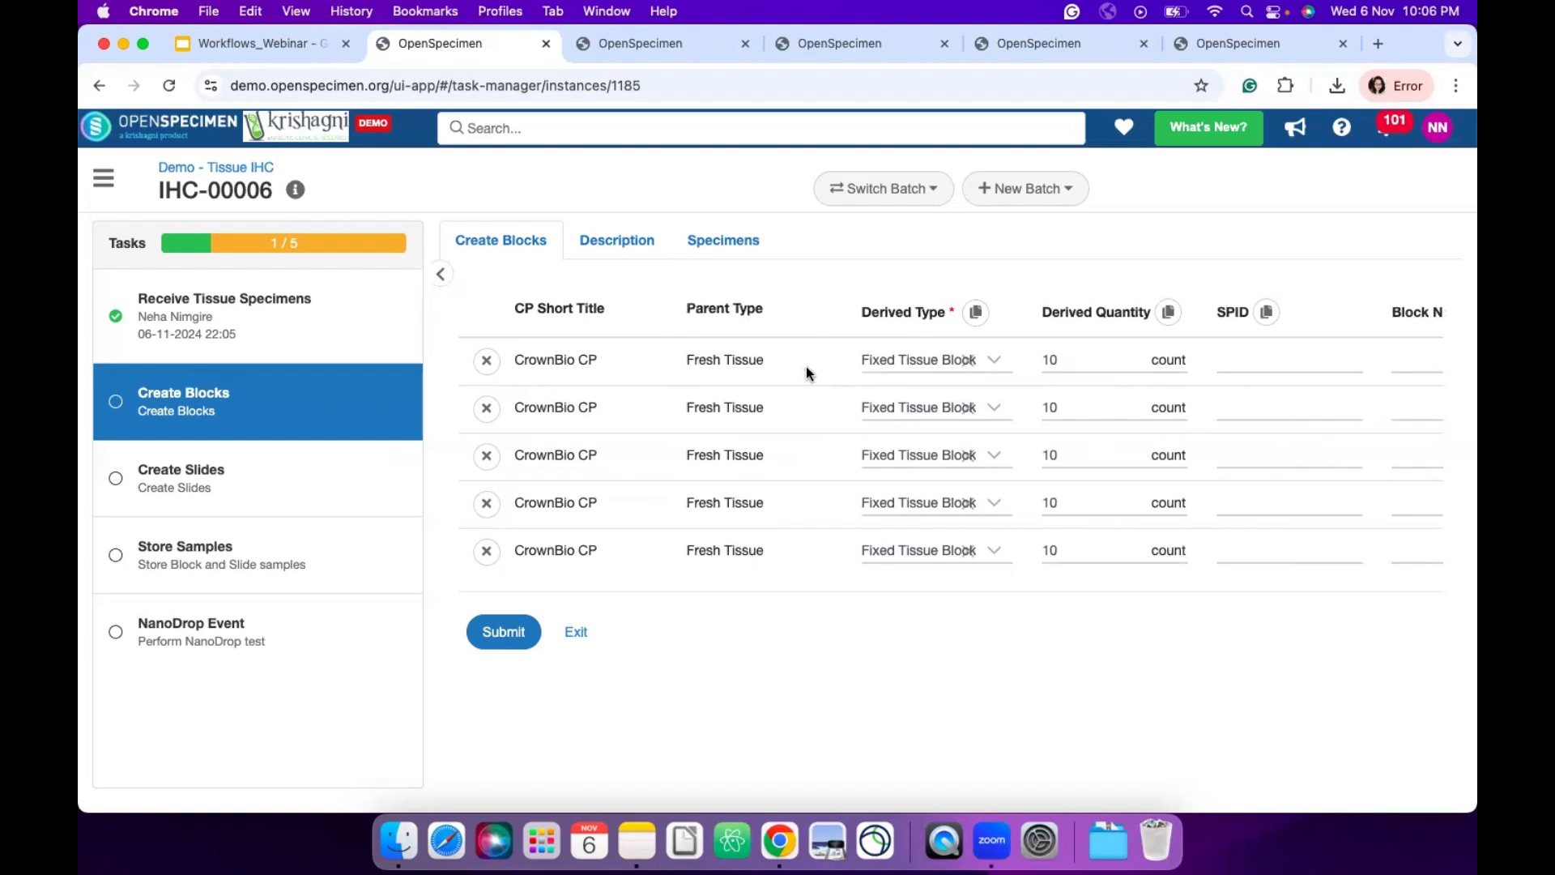
left_click(903, 370)
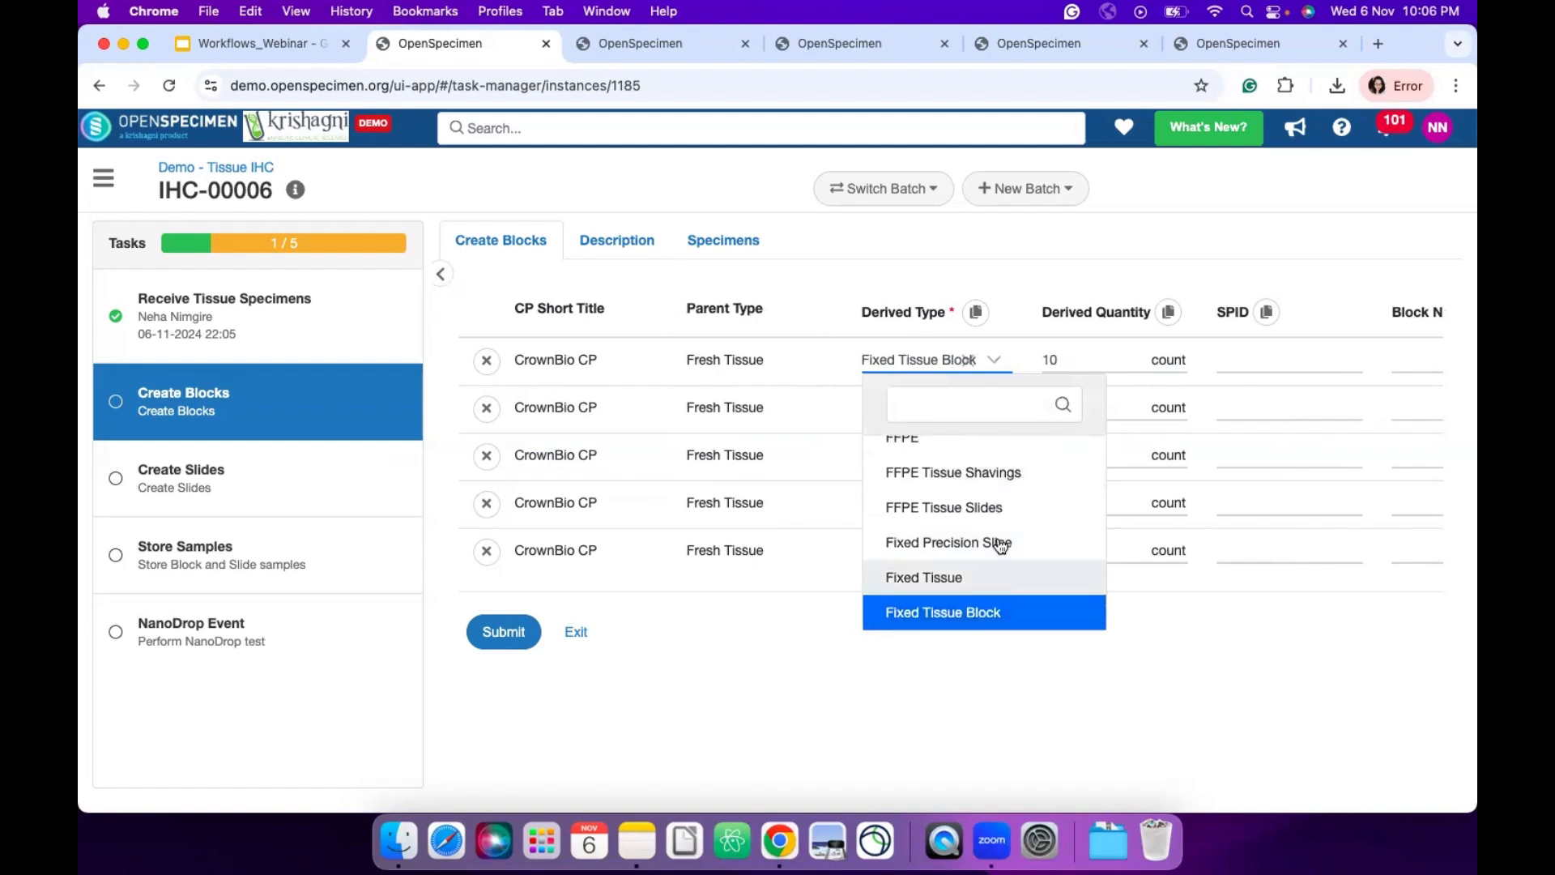
scroll(996, 545, "down", 3)
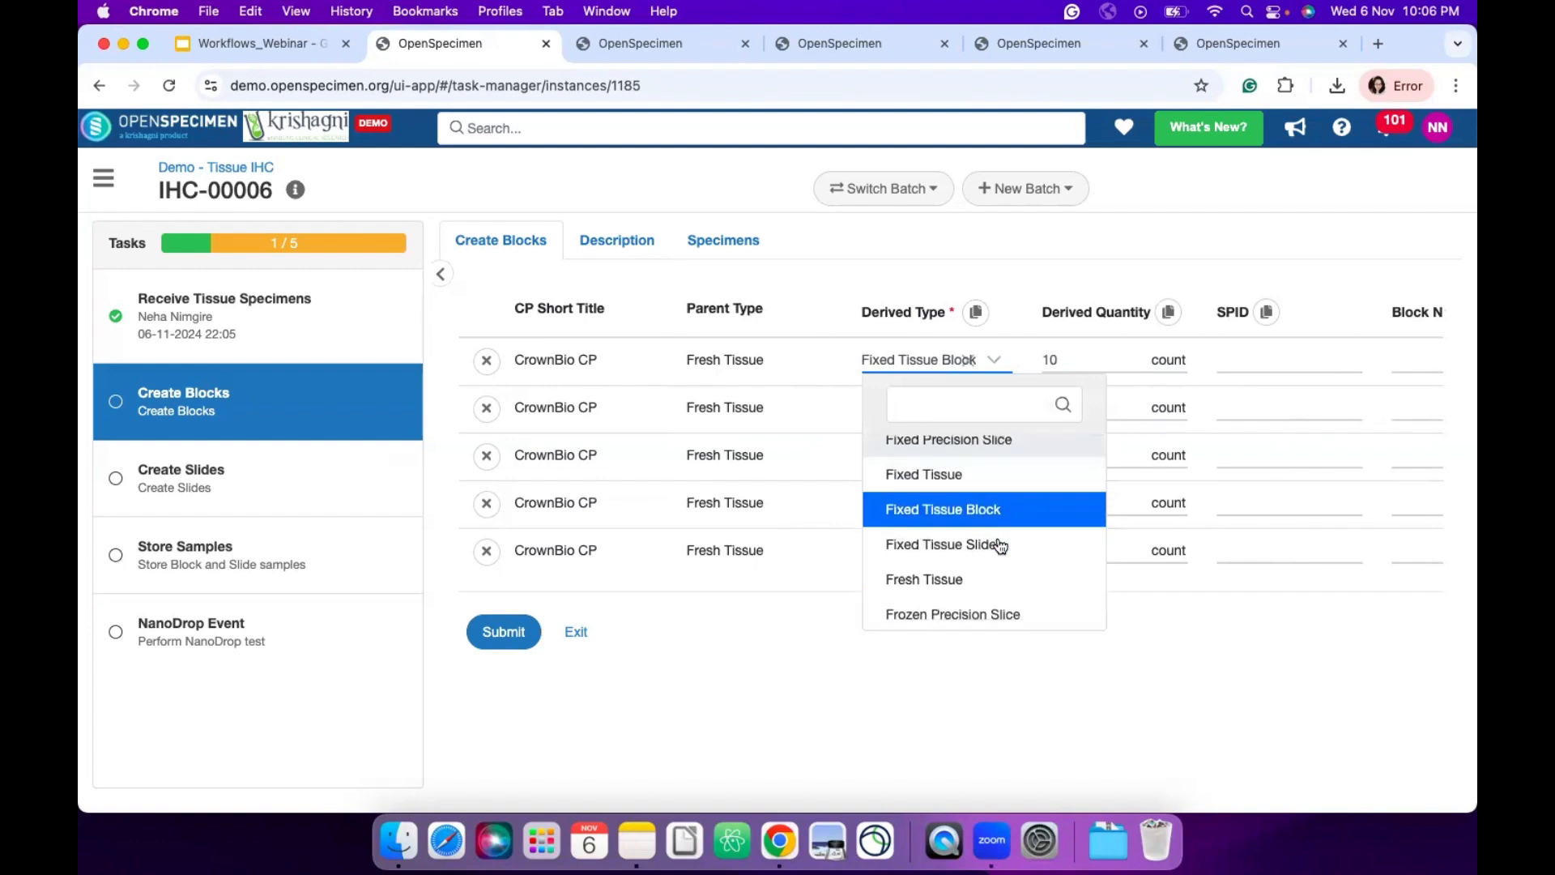
scroll(1001, 545, "down", 5)
scroll(1001, 545, "up", 2)
left_click(960, 522)
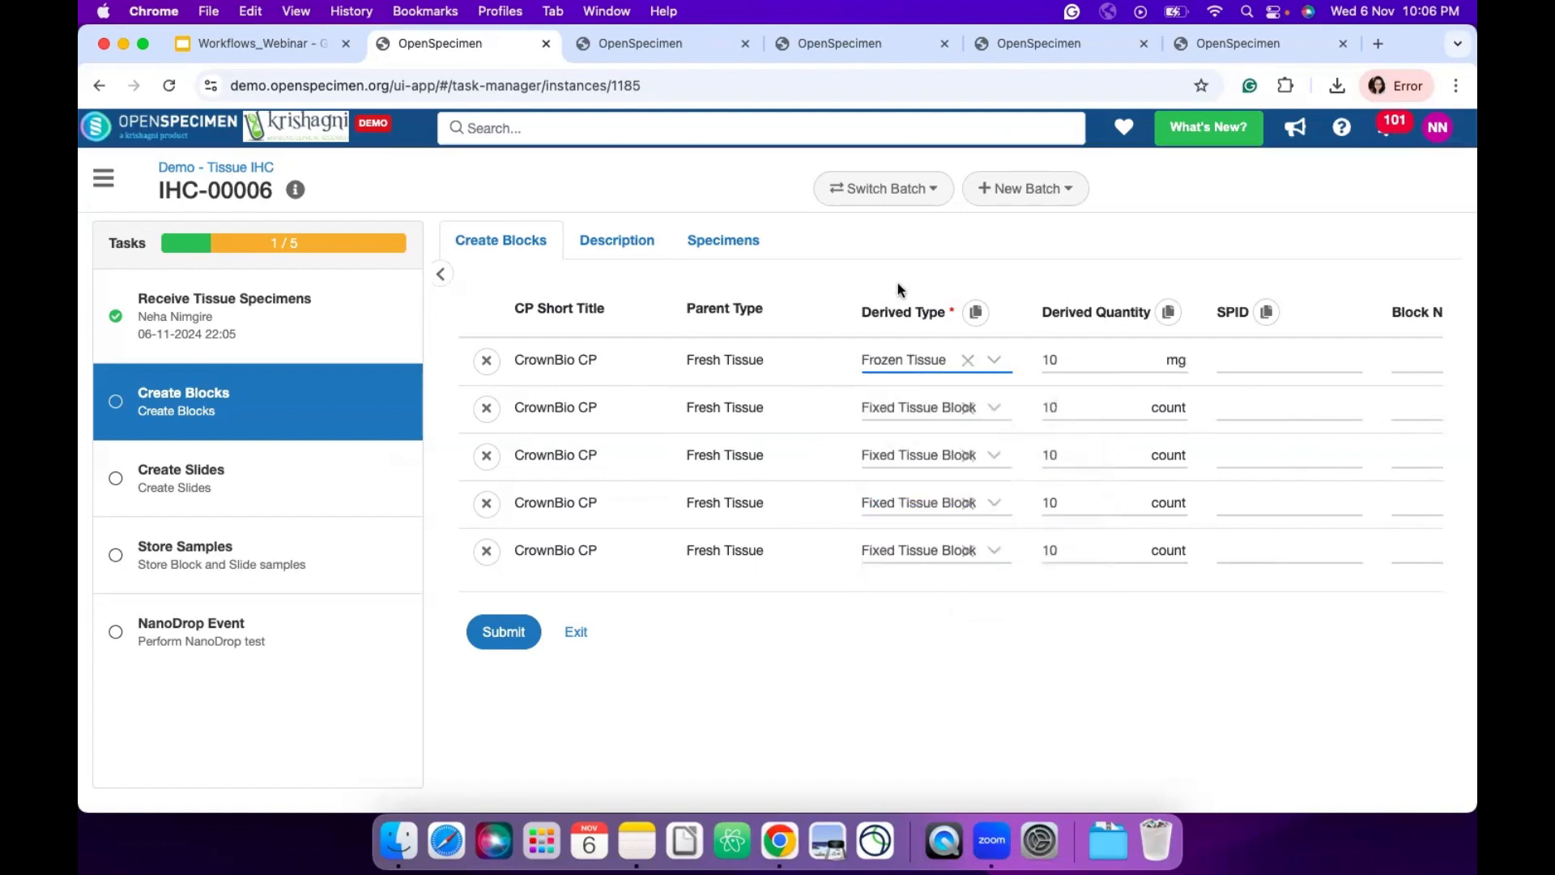
left_click(932, 412)
scroll(968, 559, "down", 2)
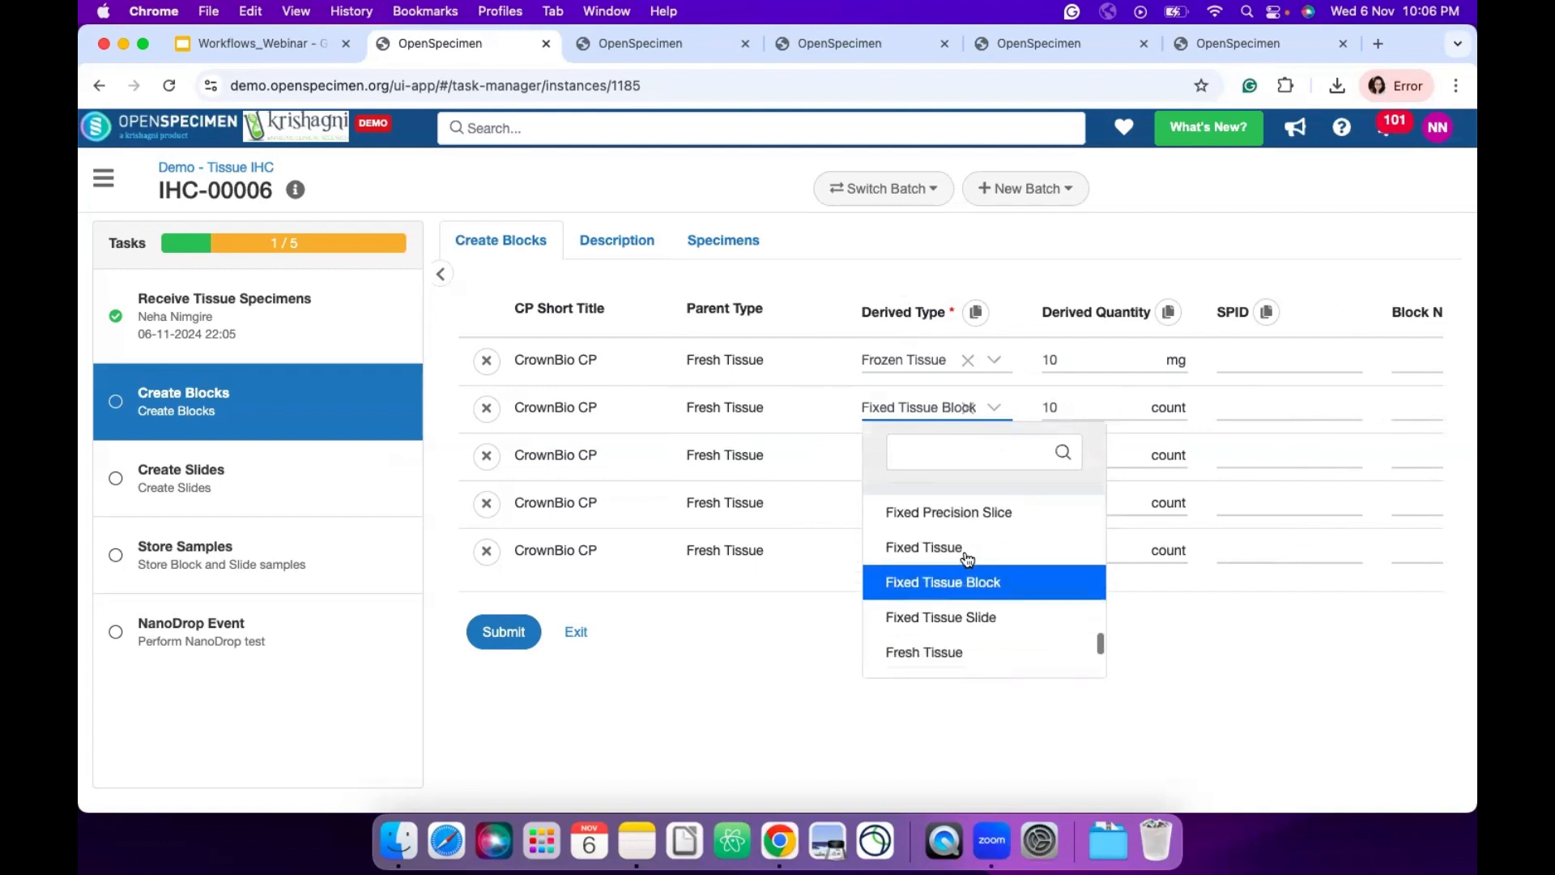
scroll(968, 559, "down", 1)
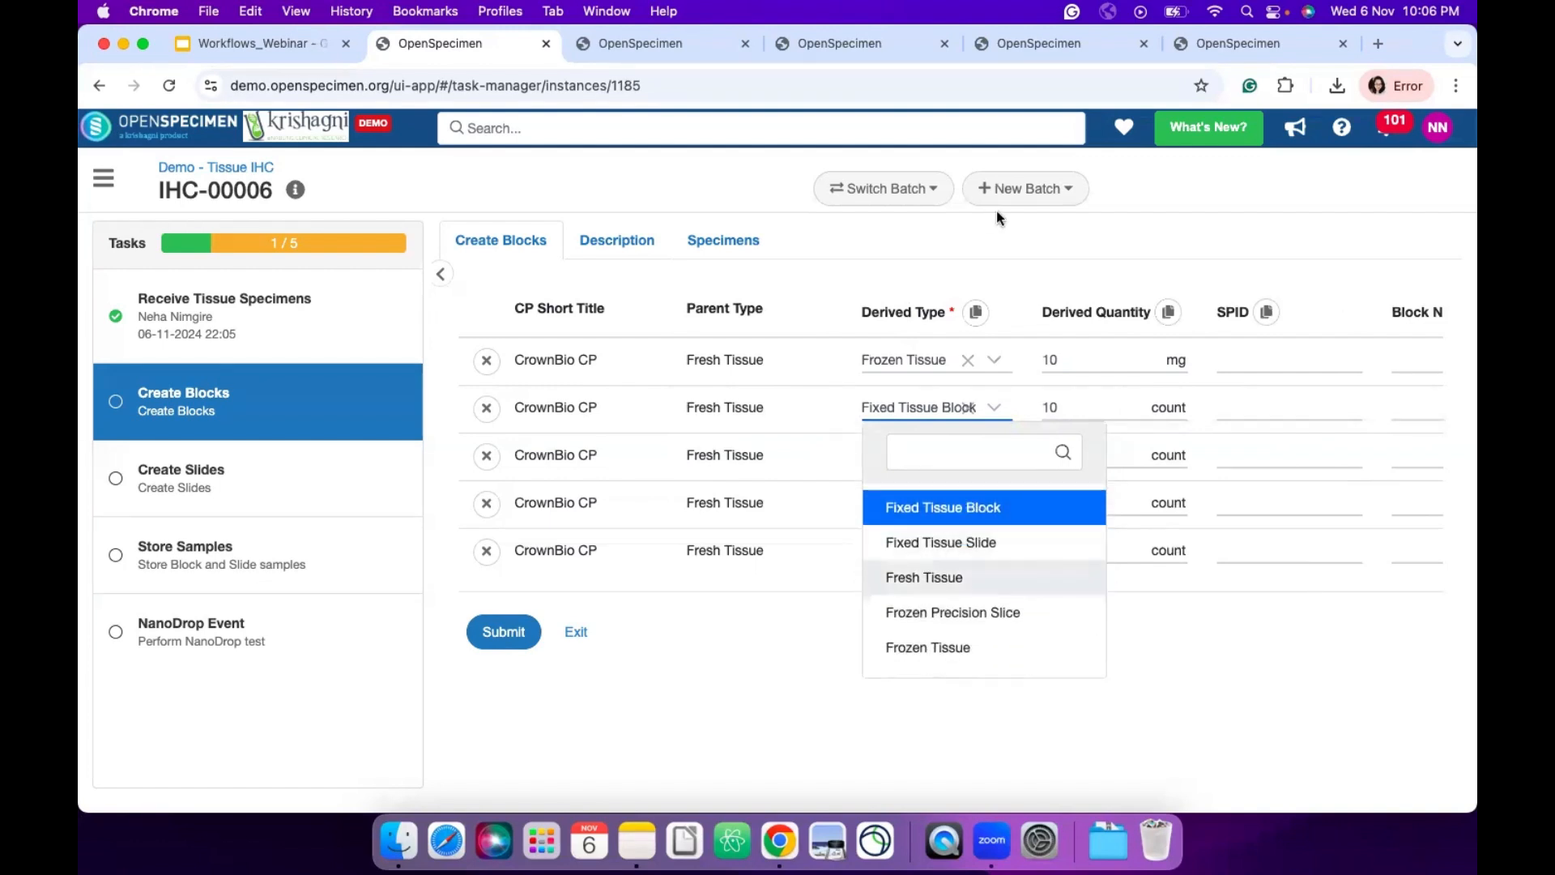
left_click(995, 244)
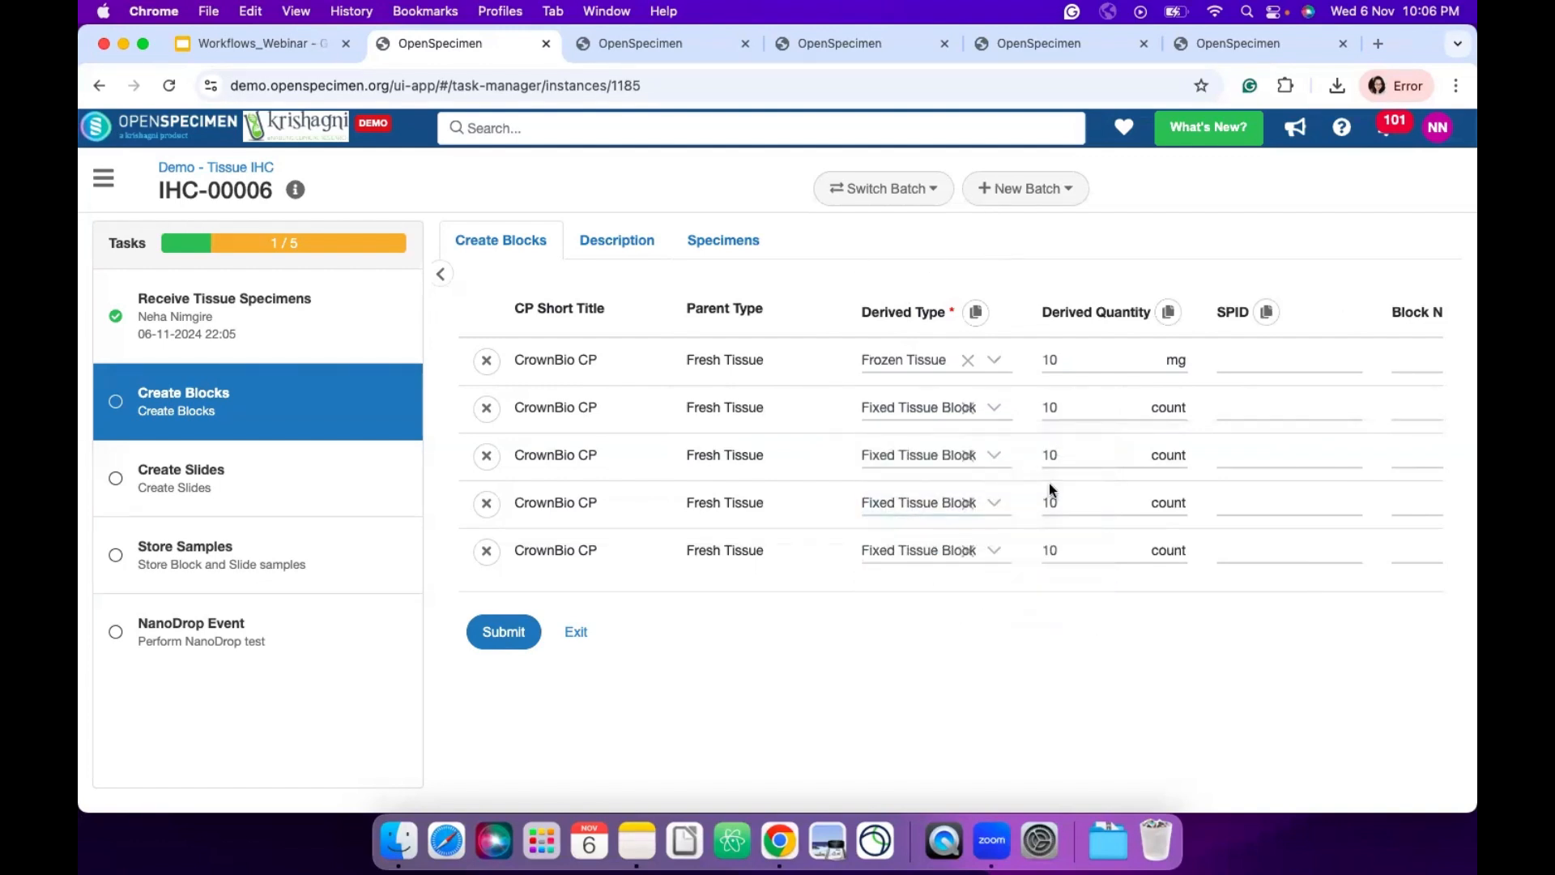
- Check the remaining Create Blocks values and submit the task
scroll(1048, 483, "right", 3)
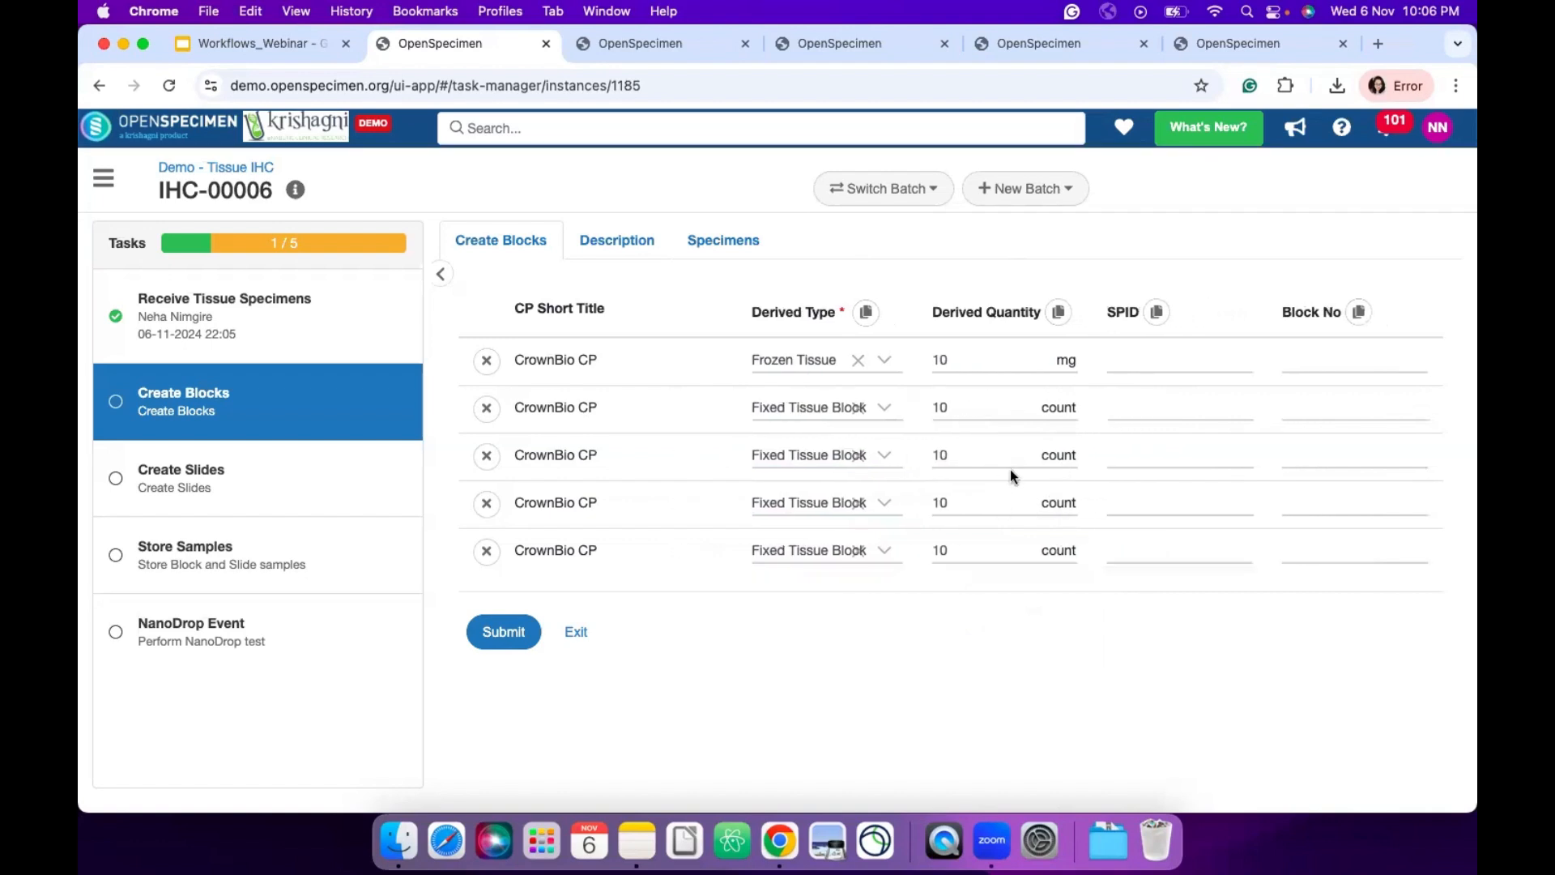
scroll(994, 460, "left", 5)
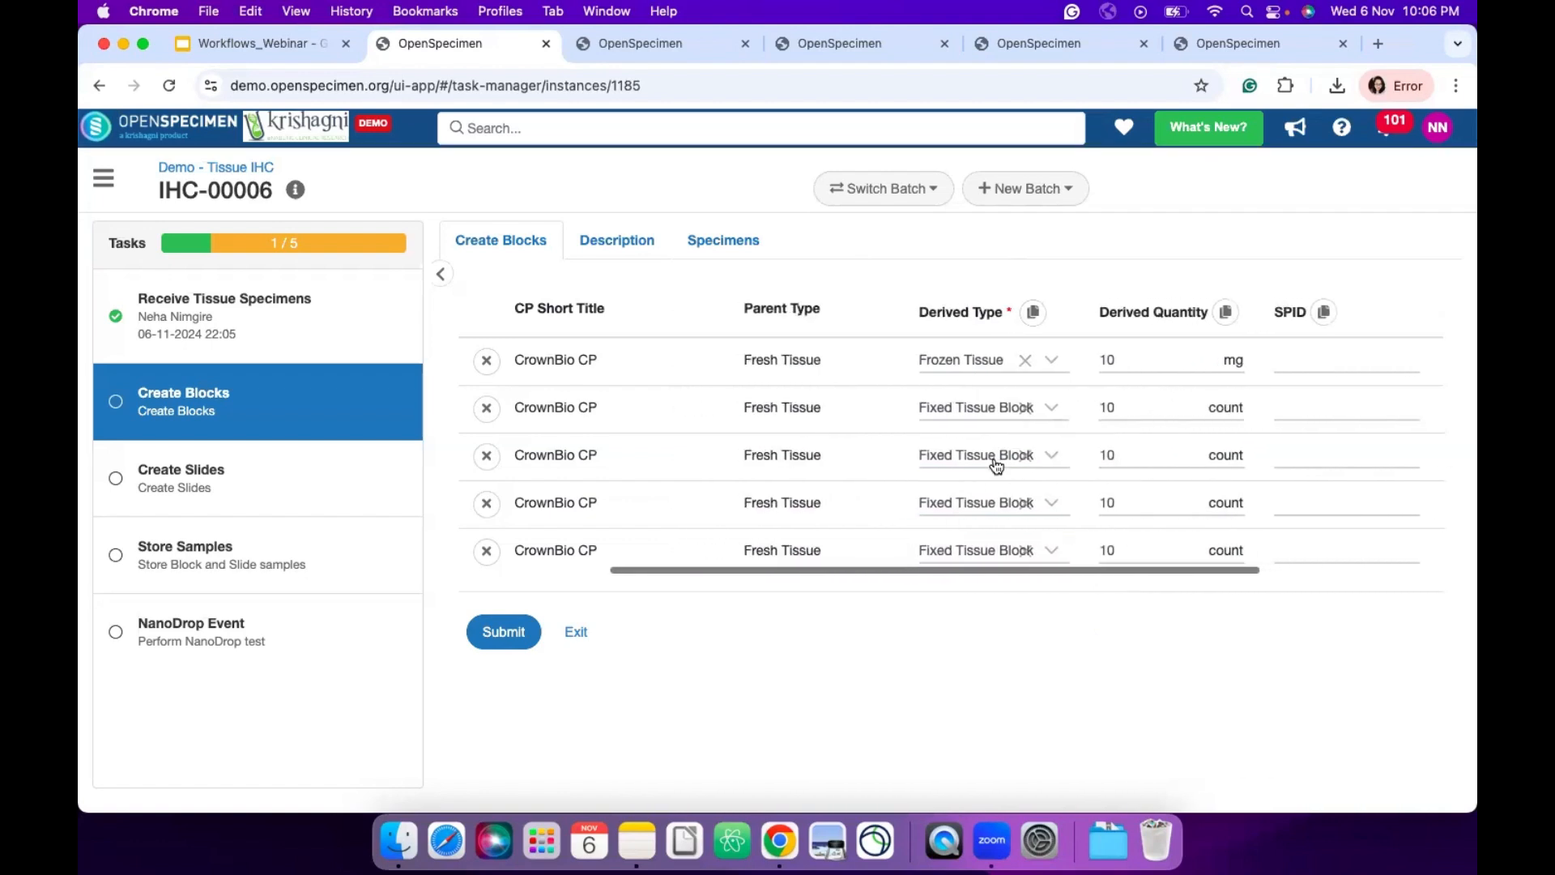
left_click(498, 636)
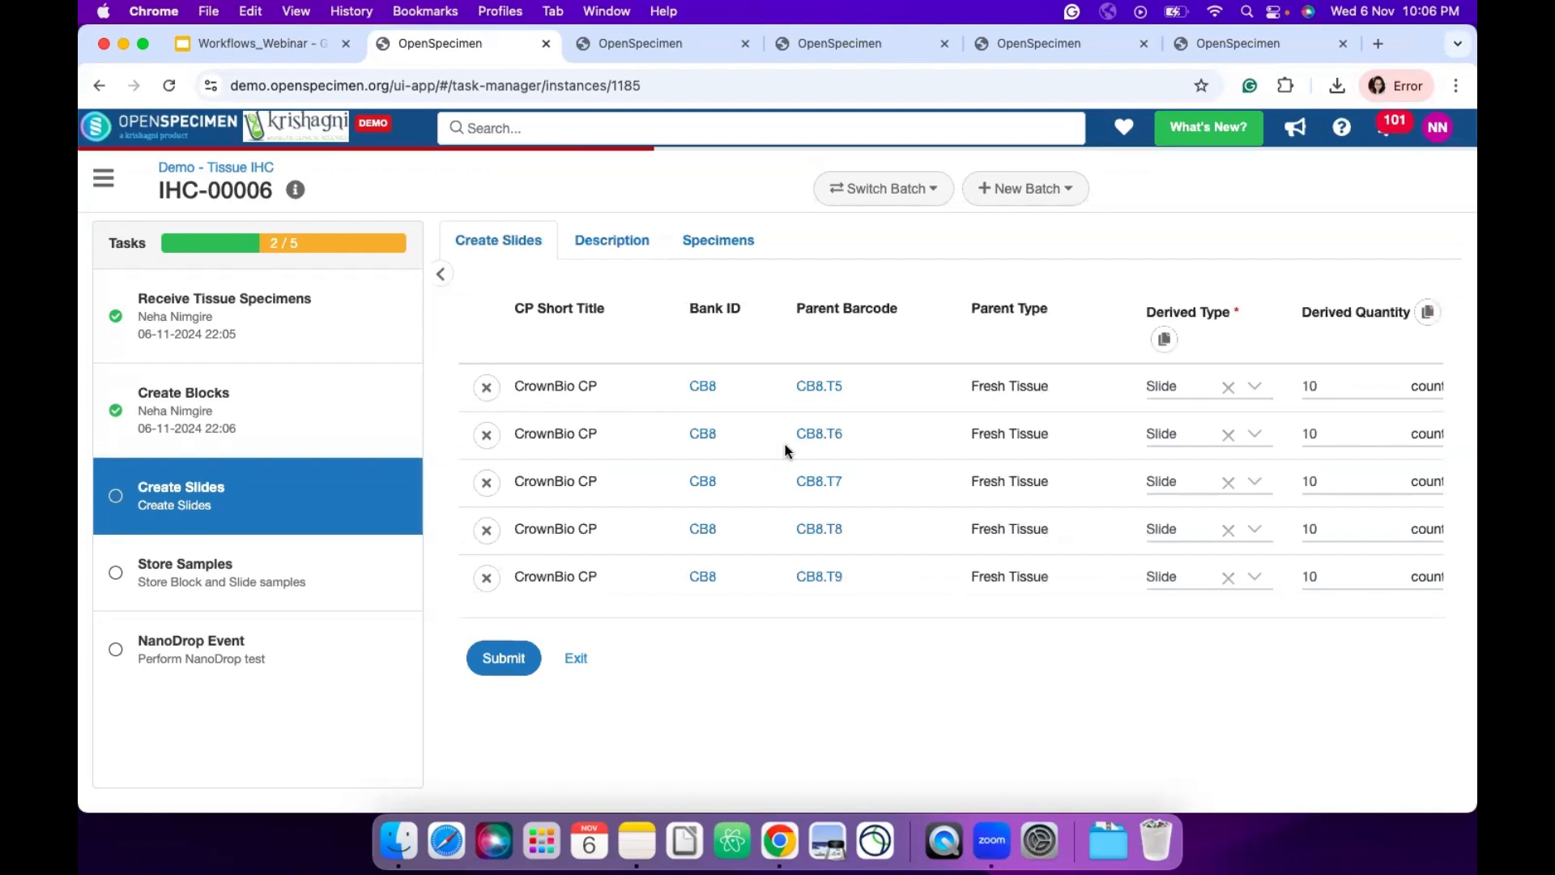
- Review the prefilled derived types and quantities and the SPID and Block No columns of the Create Slides task
scroll(785, 451, "right", 2)
scroll(786, 451, "right", 5)
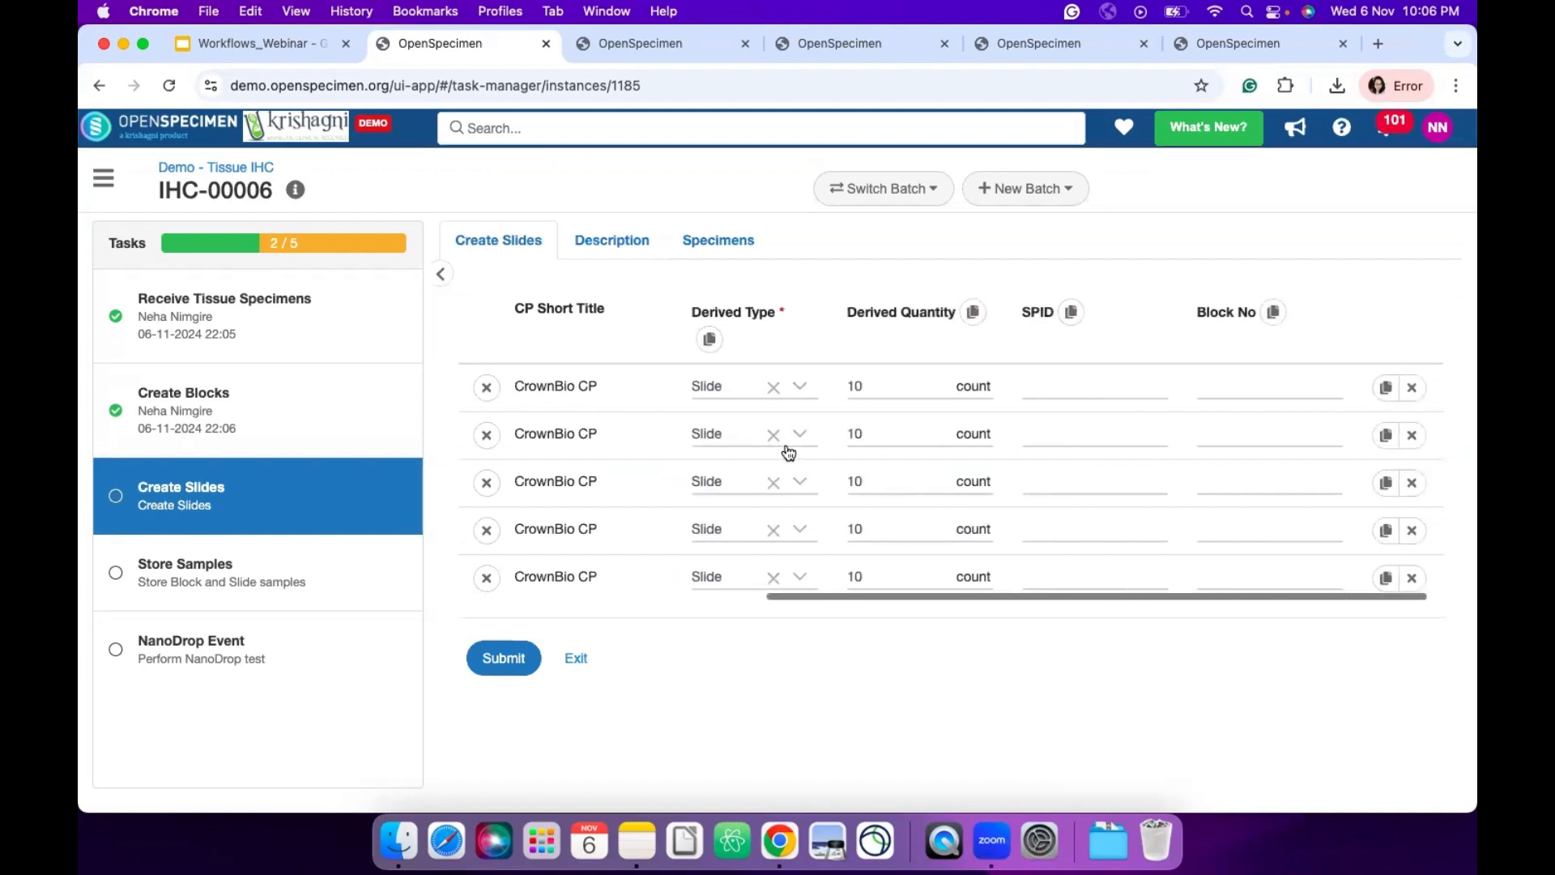
scroll(1099, 390, "left", 3)
scroll(1098, 391, "left", 3)
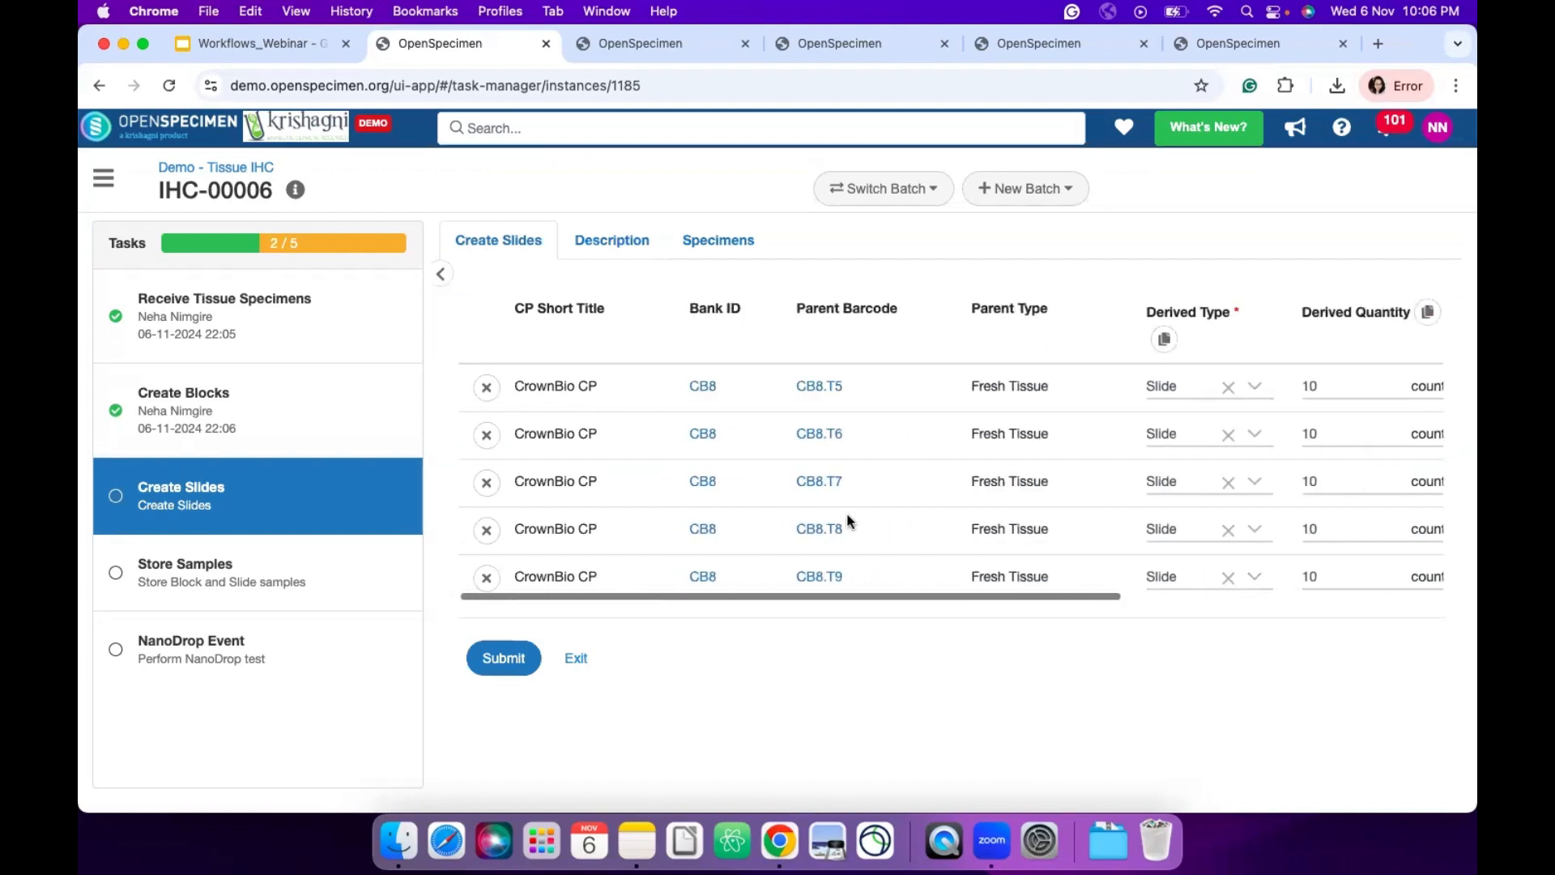
- Skip creating the slide from CB8.T9 with the reason "Parent quantity is not sufficient to create a slide"
left_click(487, 578)
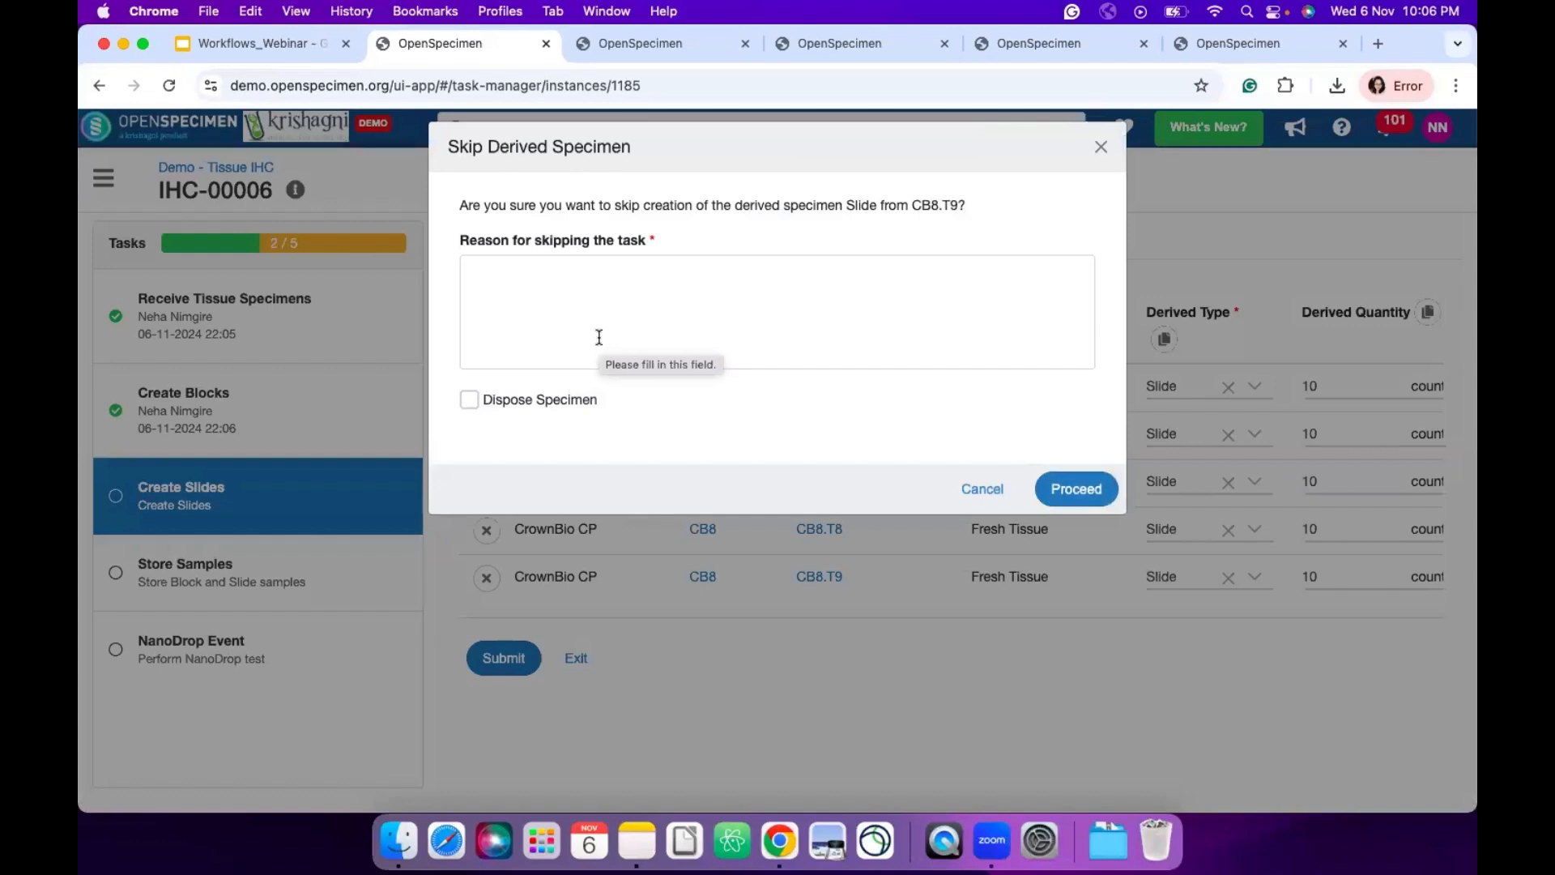
left_click(574, 262)
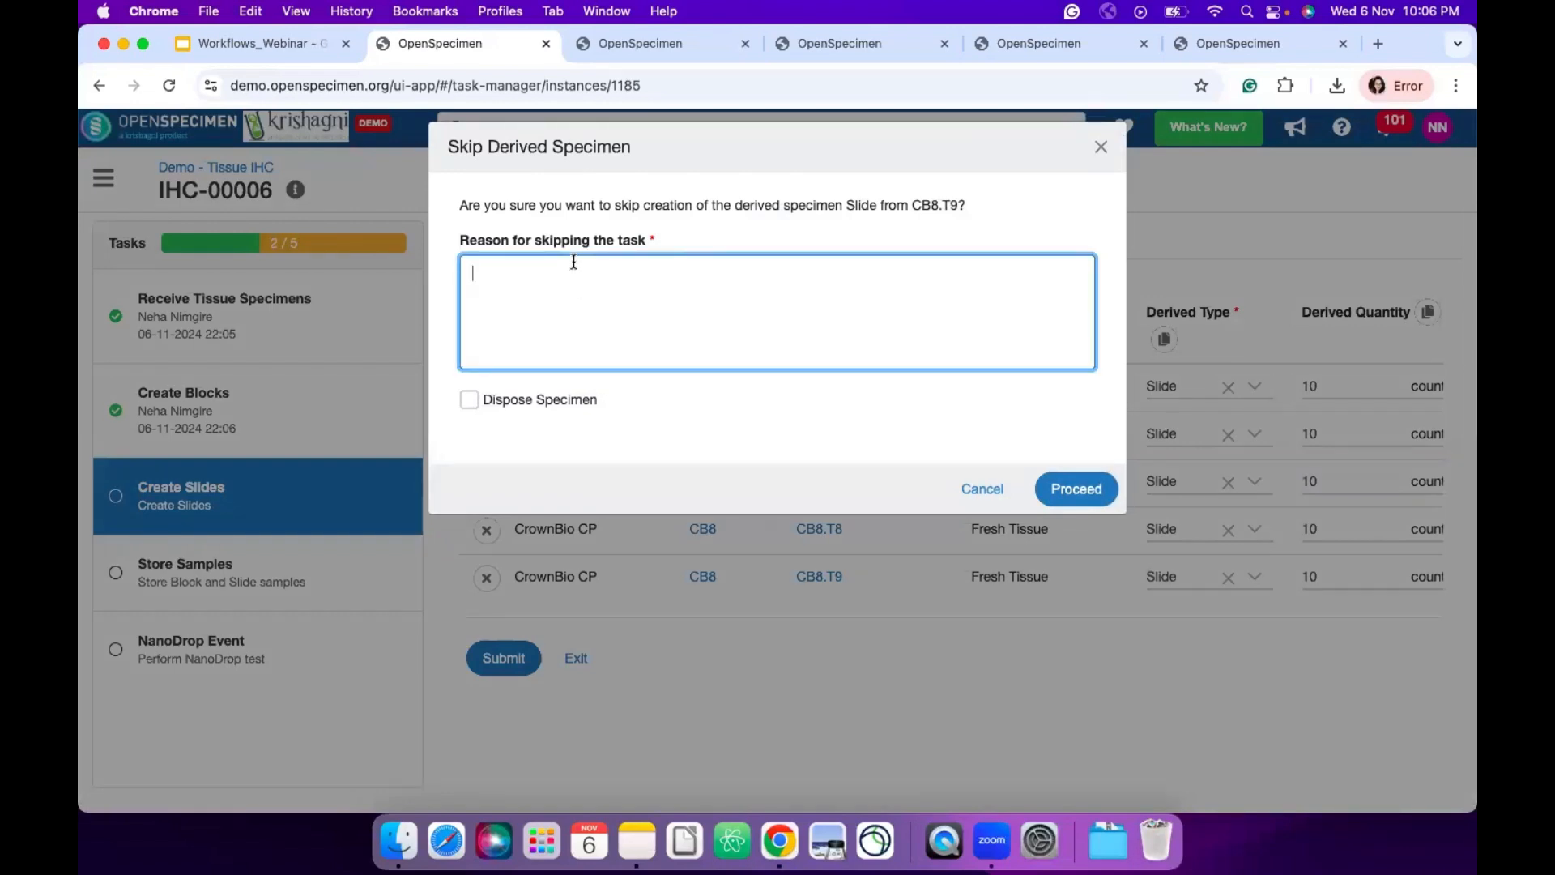
type("No")
key("BackSpace")
key("BackSpace")
type("Parent")
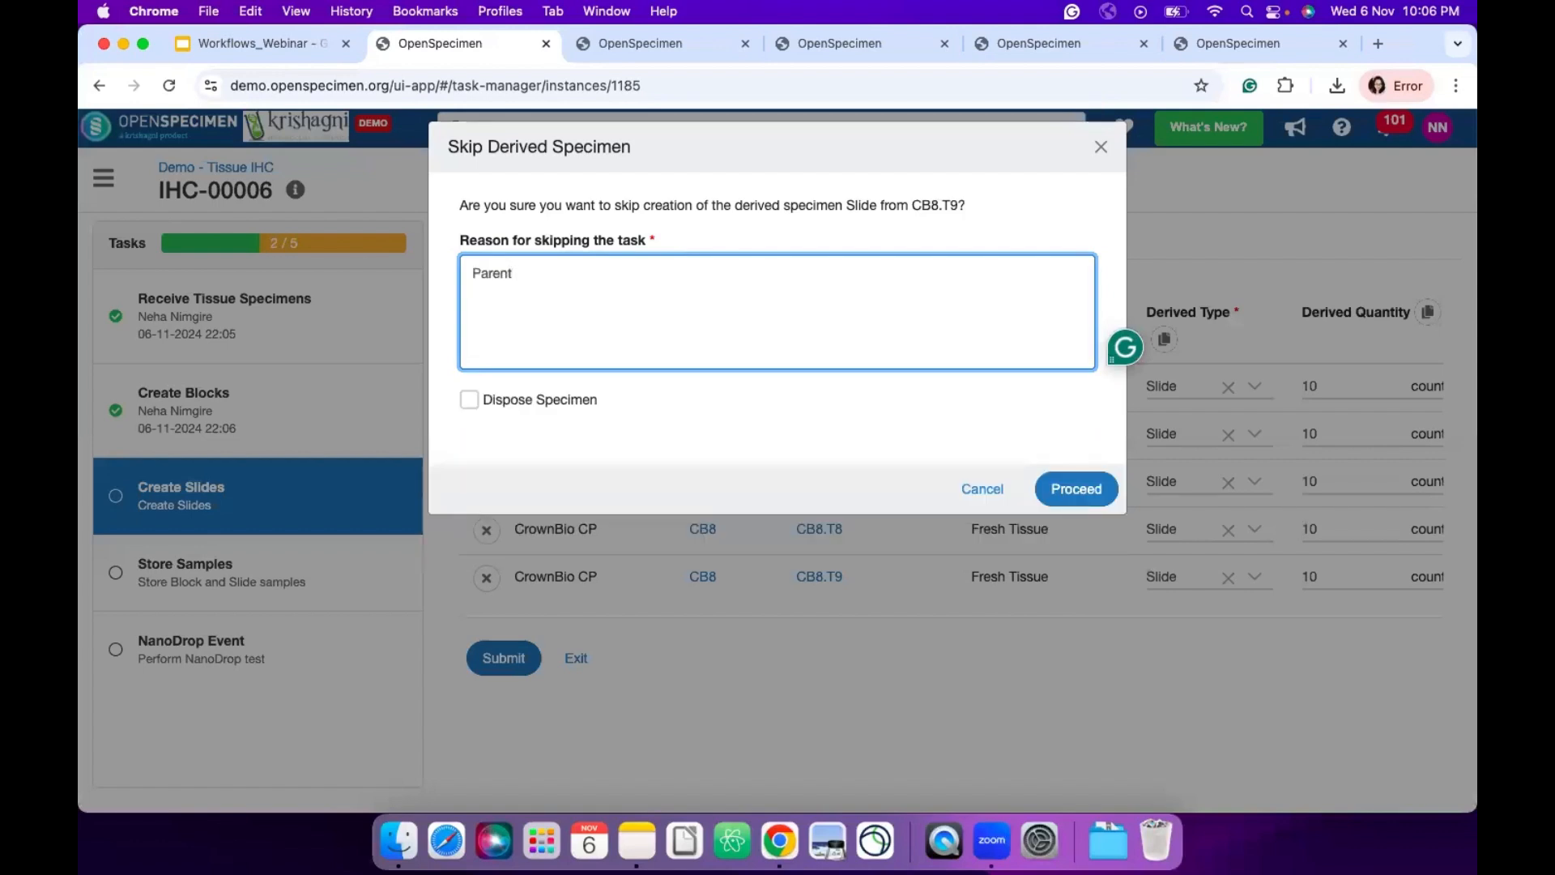
type(" quantity not sufficient to create a slide")
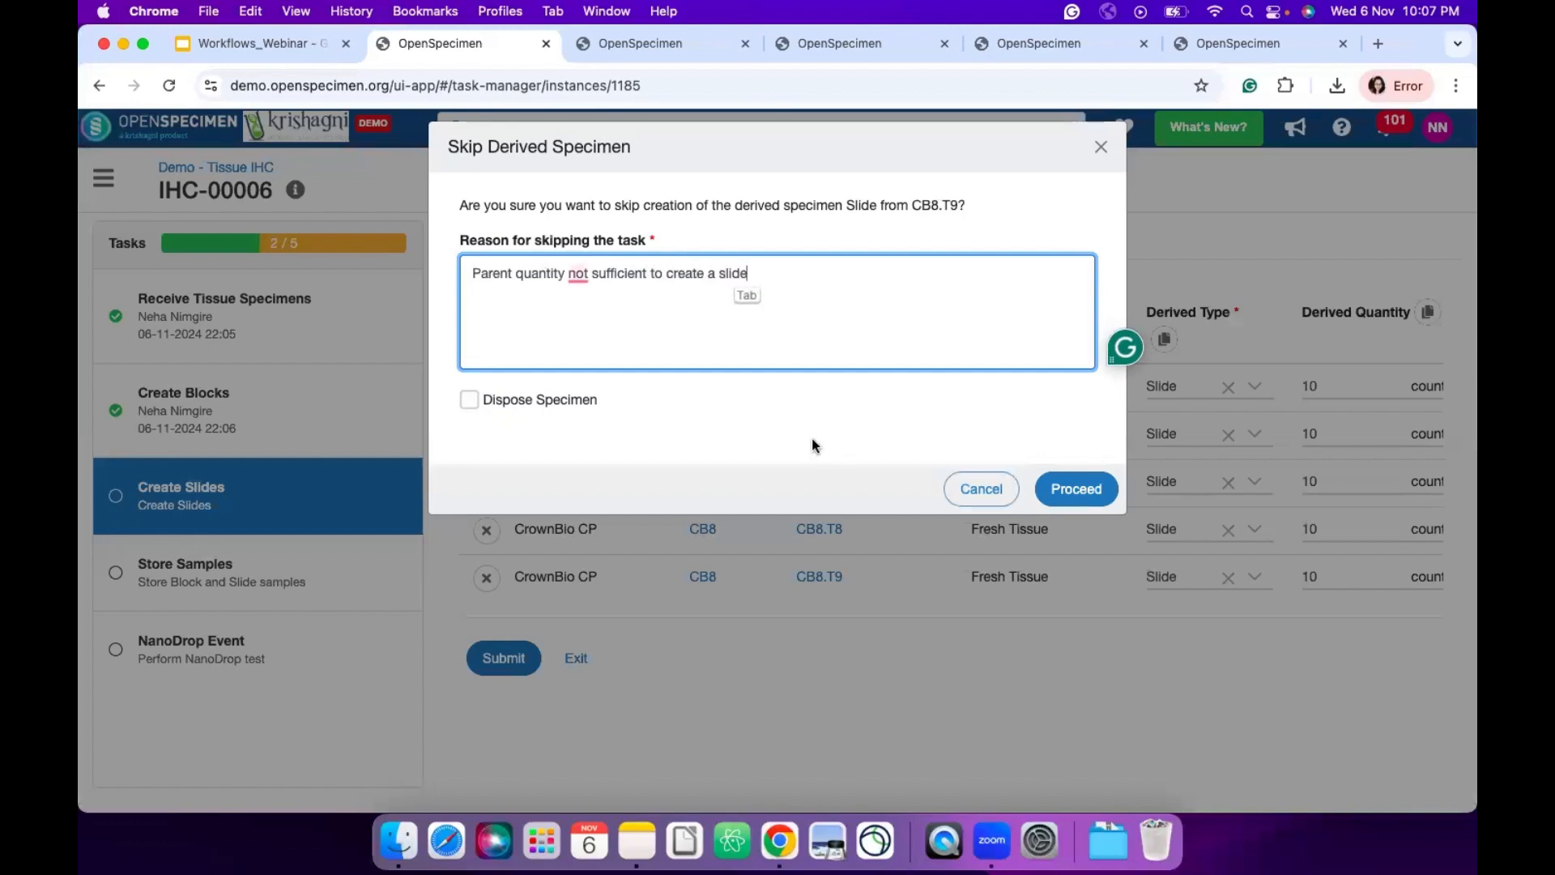
key("Tab")
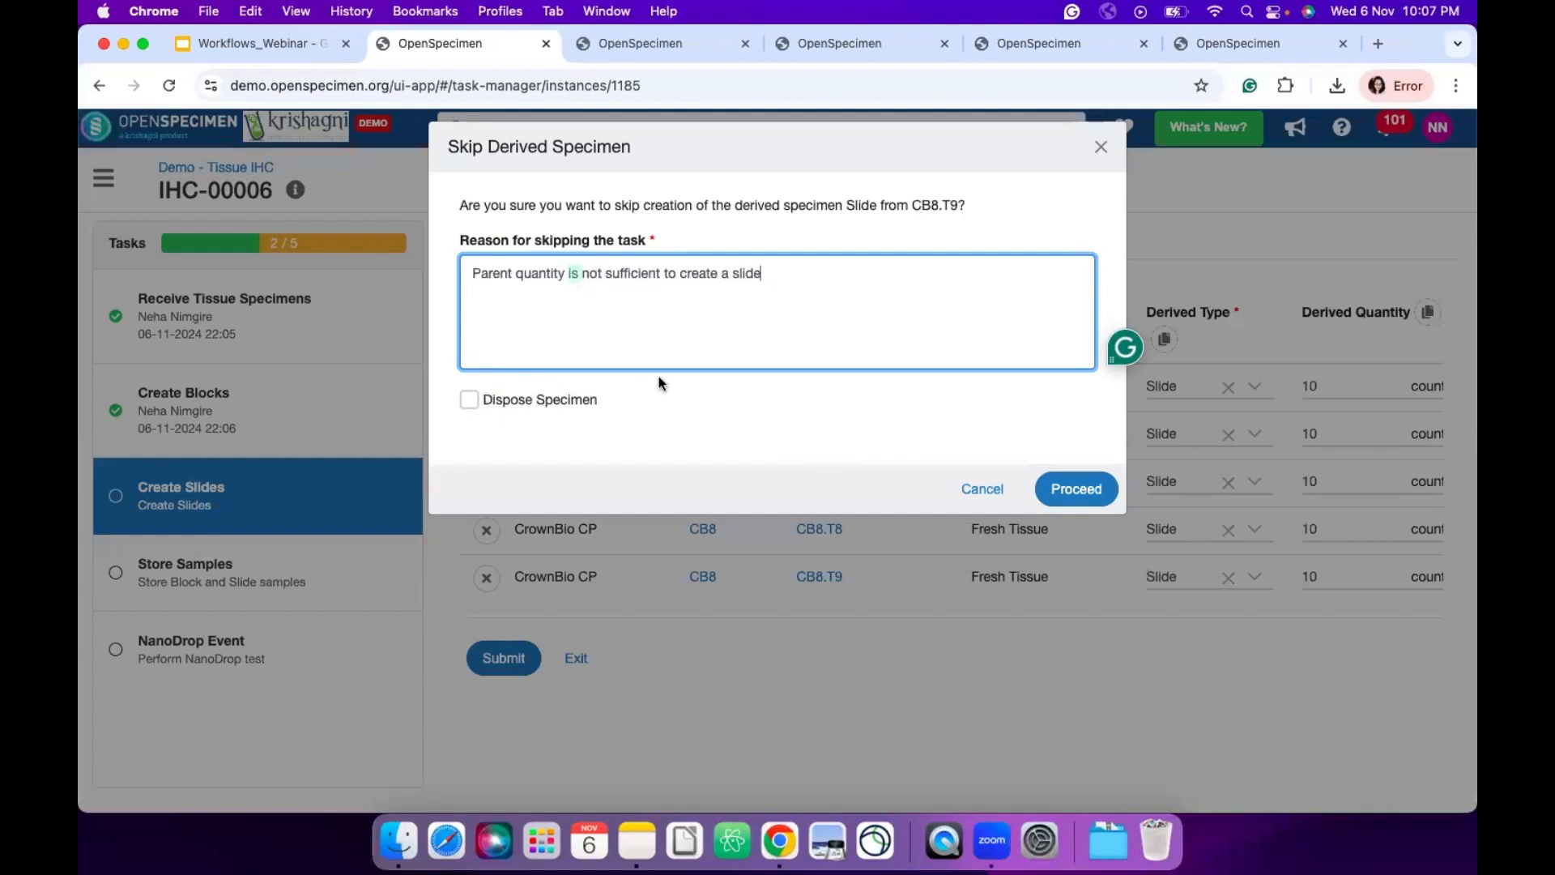
left_click(1099, 505)
- Check the remaining Create Slides rows across all columns and submit the task
scroll(916, 468, "right", 5)
scroll(916, 468, "left", 5)
scroll(916, 468, "left", 1)
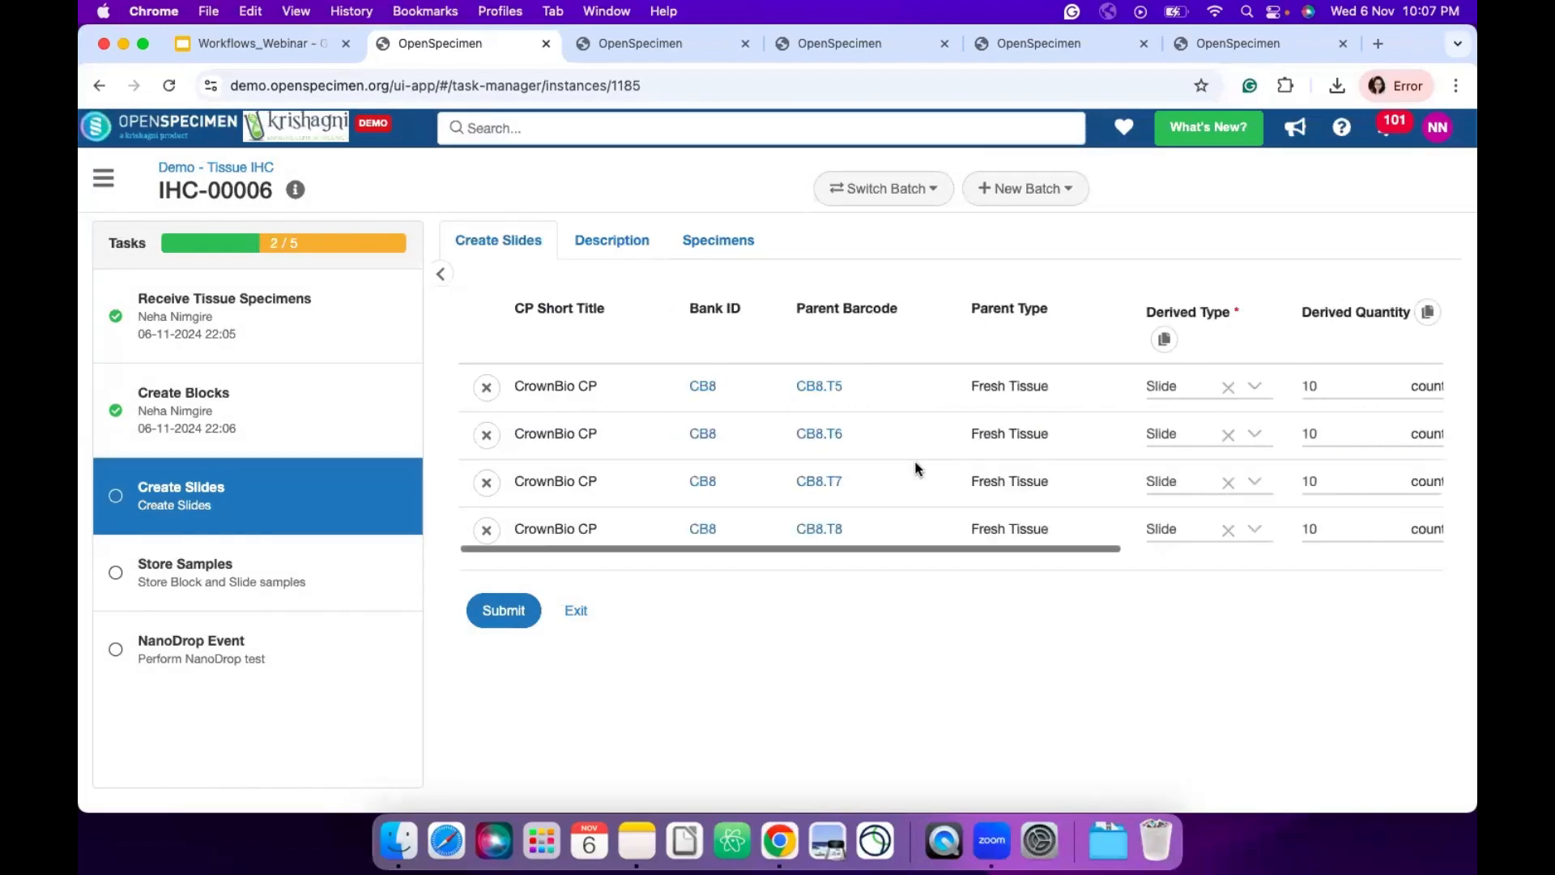
left_click(498, 612)
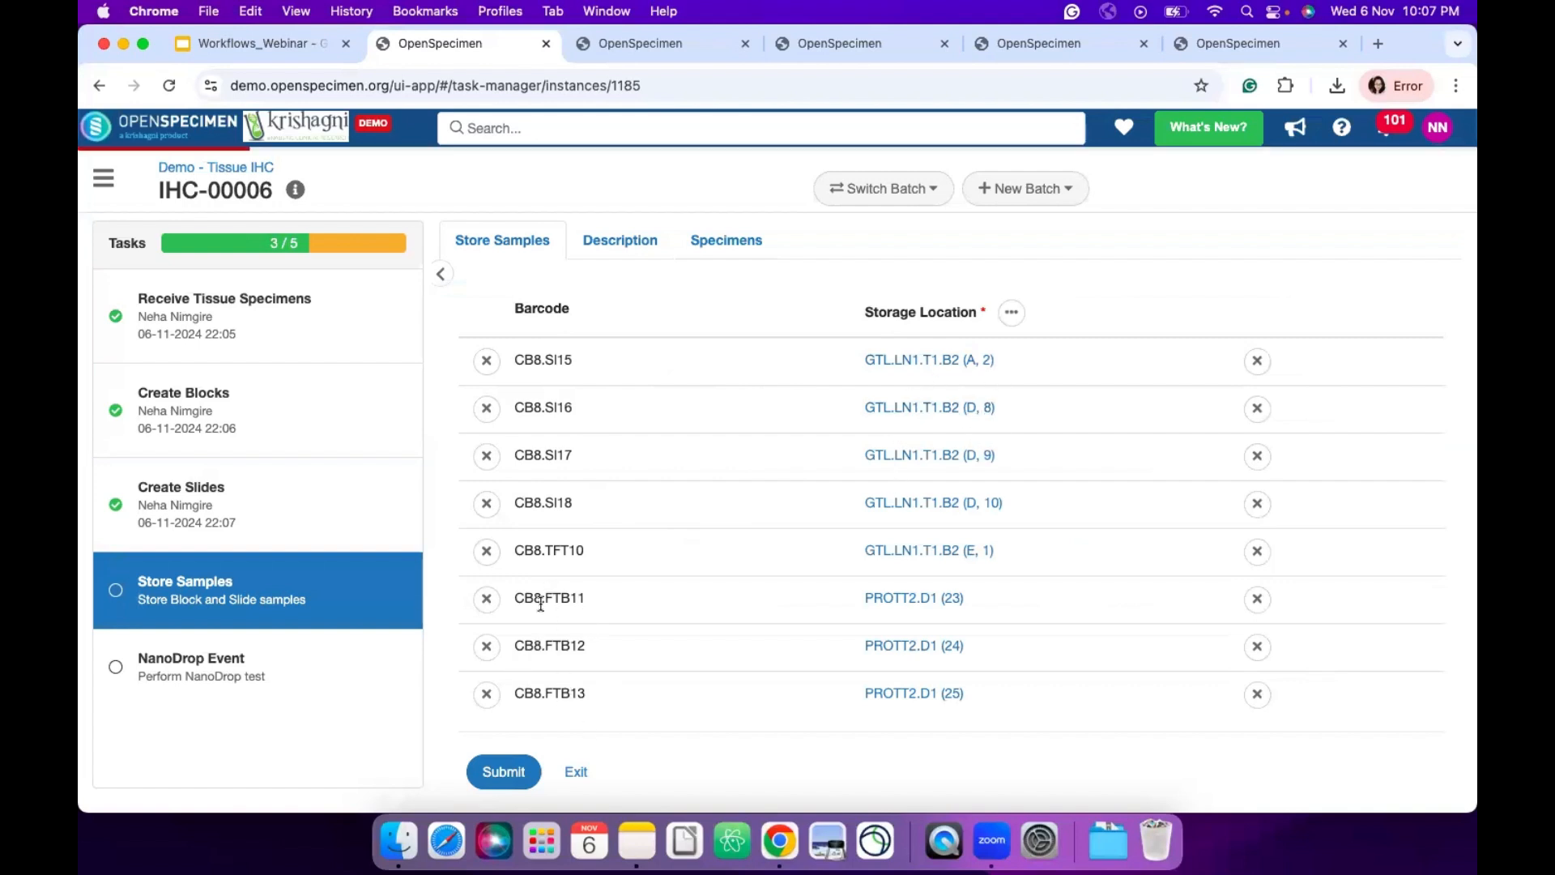
- Review the storage locations assigned to the slides and blocks and submit the Store Samples task
scroll(766, 682, "down", 2)
scroll(695, 478, "up", 2)
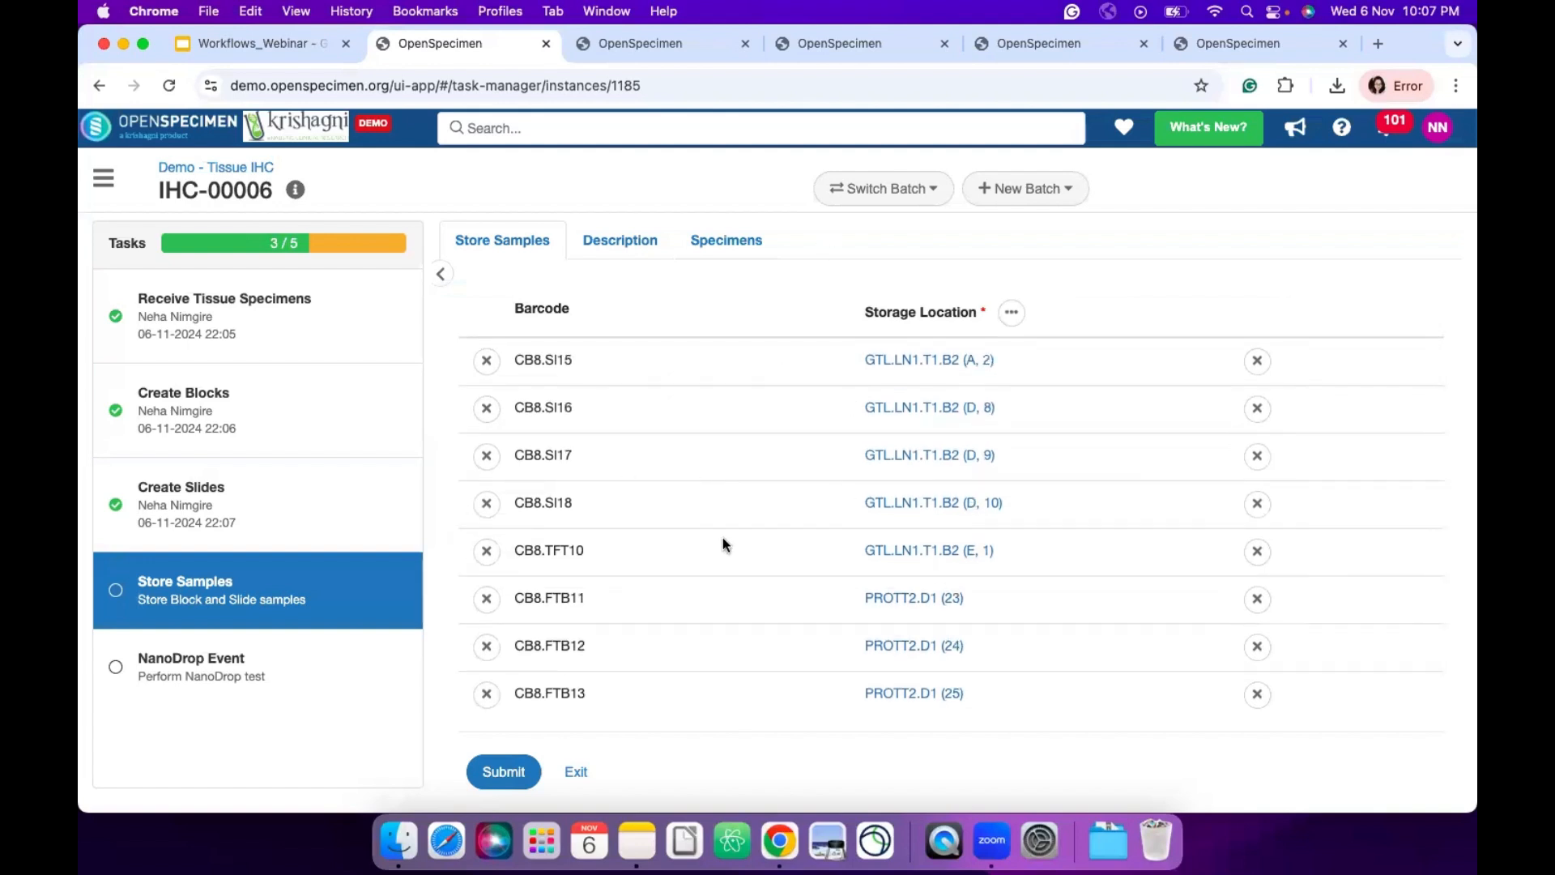
left_click(509, 775)
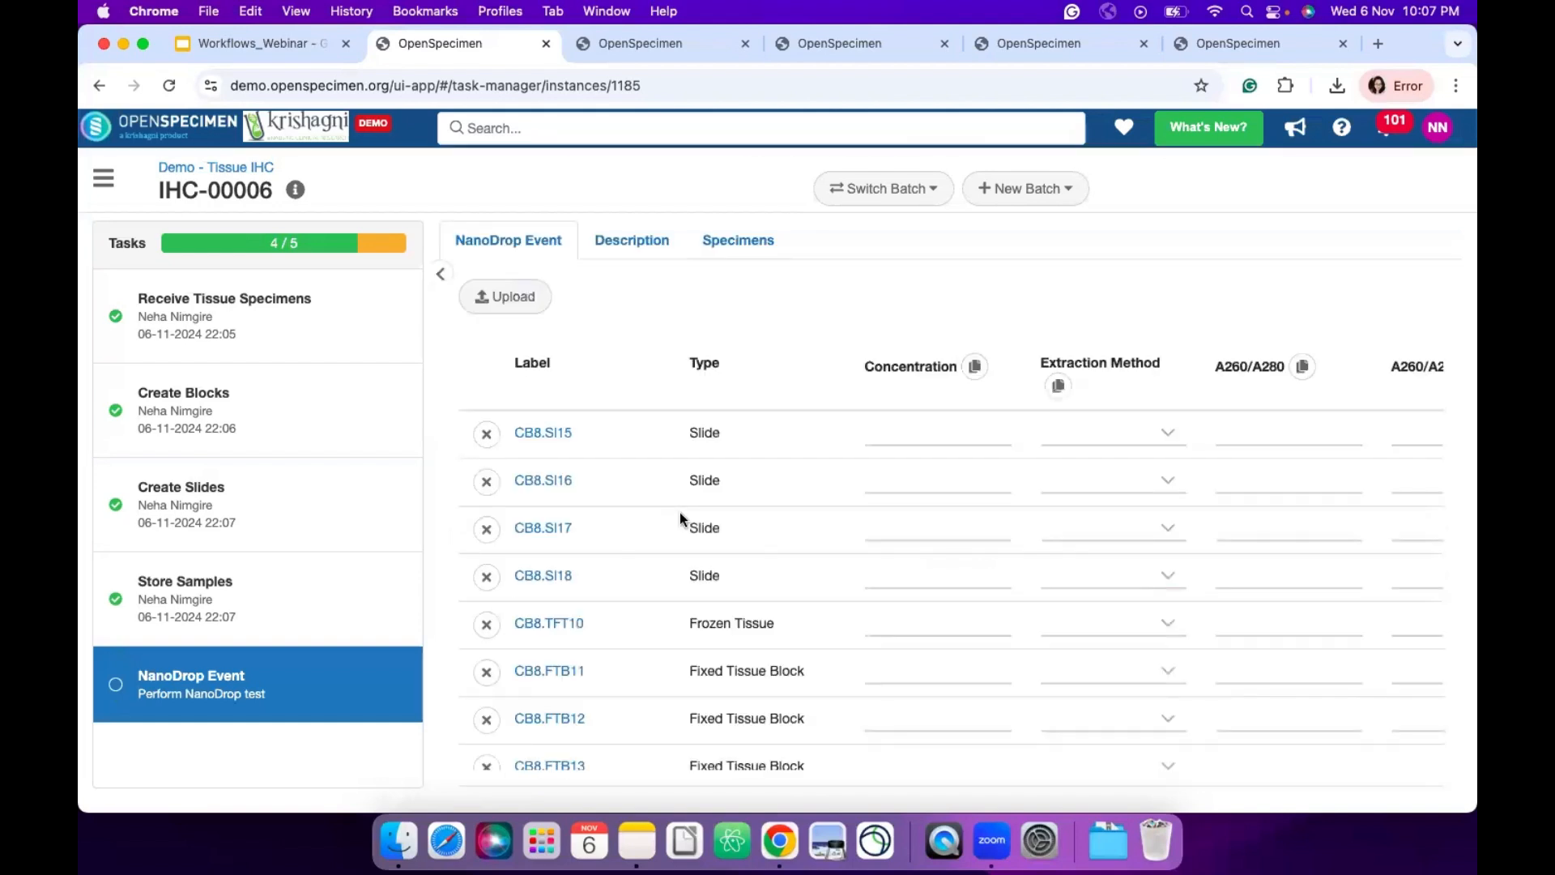
- Check the NanoDrop Event specimen list and download the template for its file upload
scroll(679, 512, "down", 2)
scroll(678, 512, "up", 2)
left_click(522, 300)
left_click(522, 300)
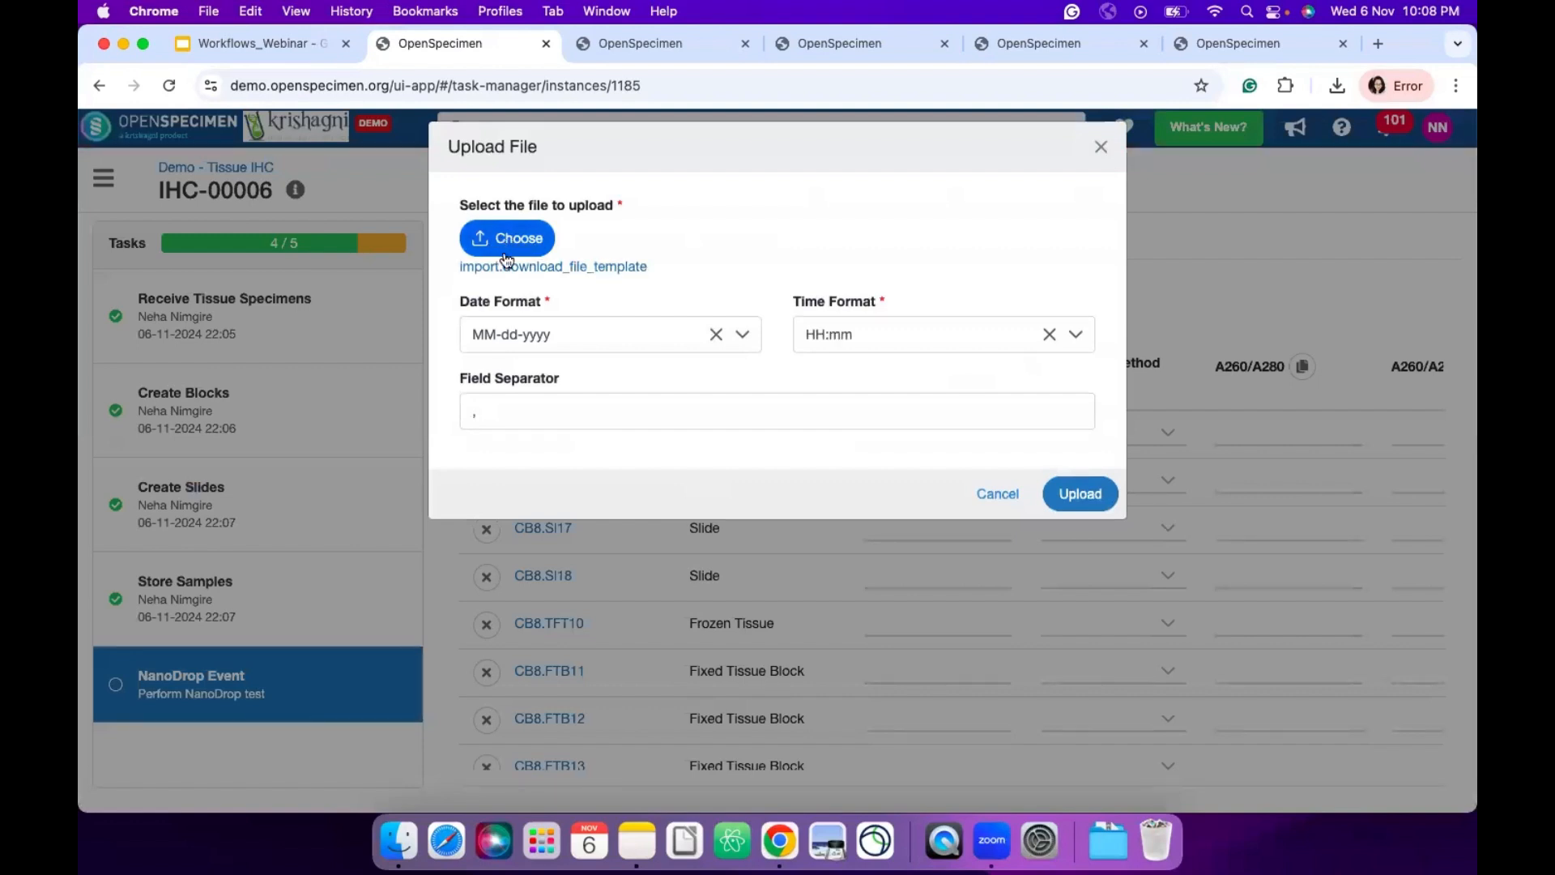
left_click(539, 269)
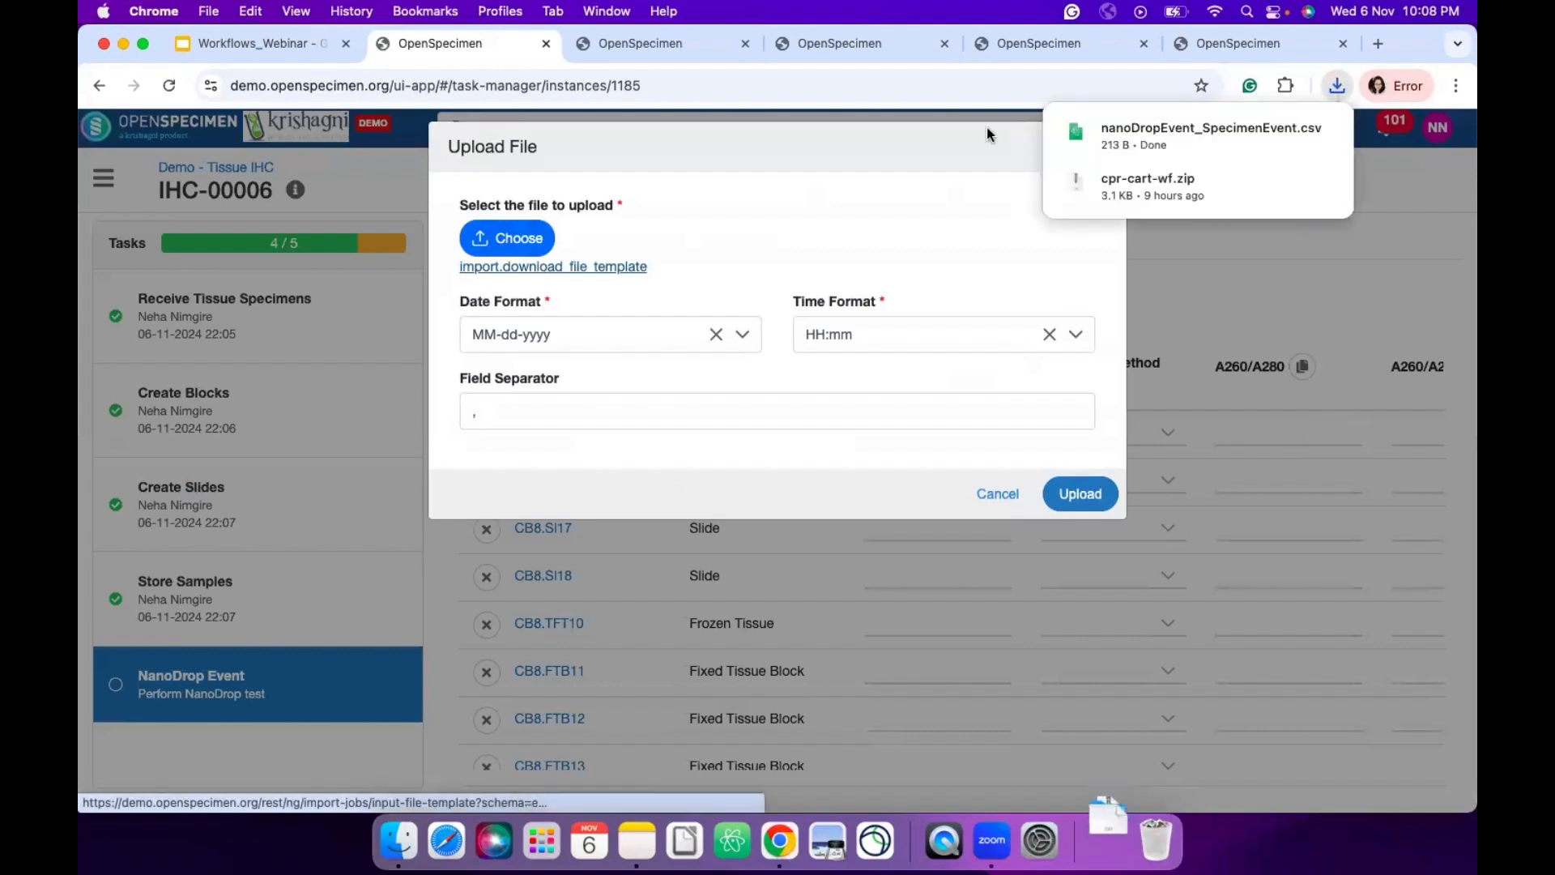
- Locate the downloaded nanoDropEvent_SpecimenEvent.csv in the Downloads folder and open it with LibreOffice
left_click(1088, 131)
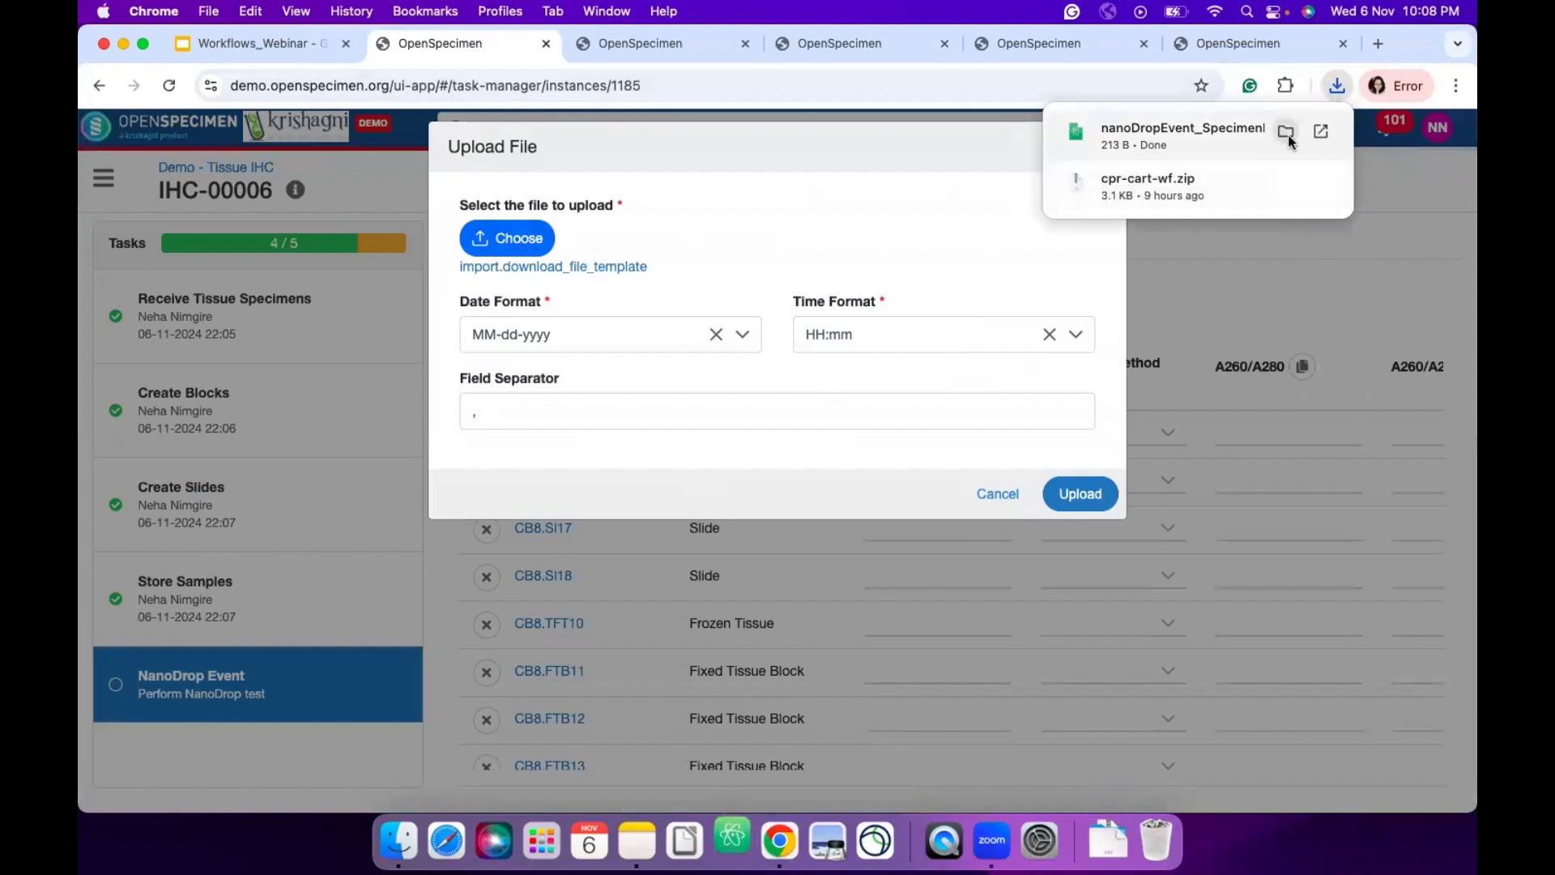
left_click(1286, 133)
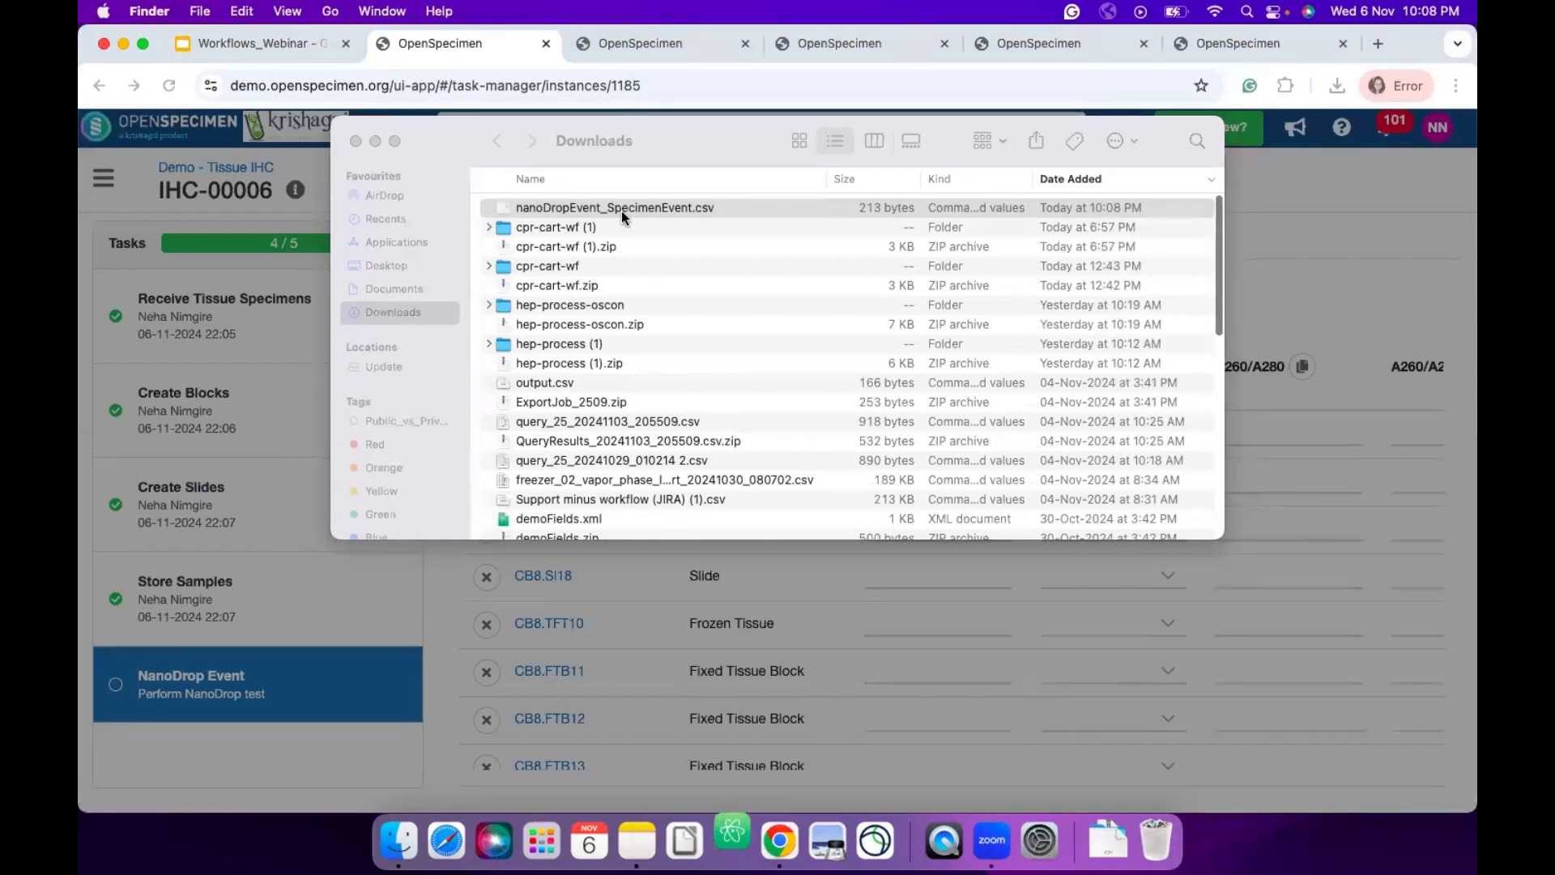
right_click(622, 212)
mouse_move(940, 244)
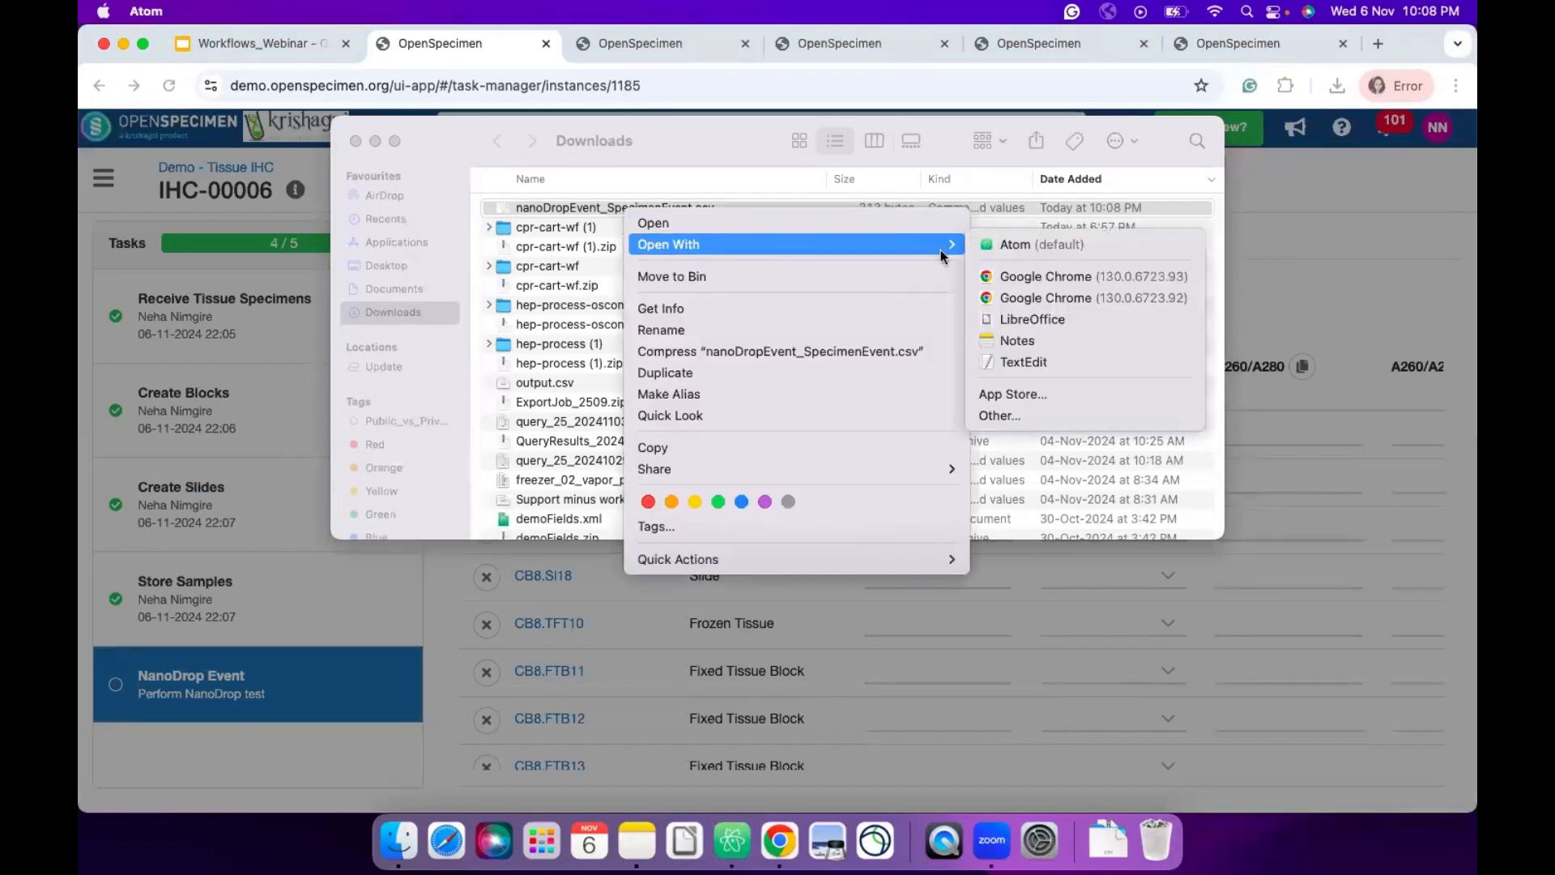
left_click(1007, 320)
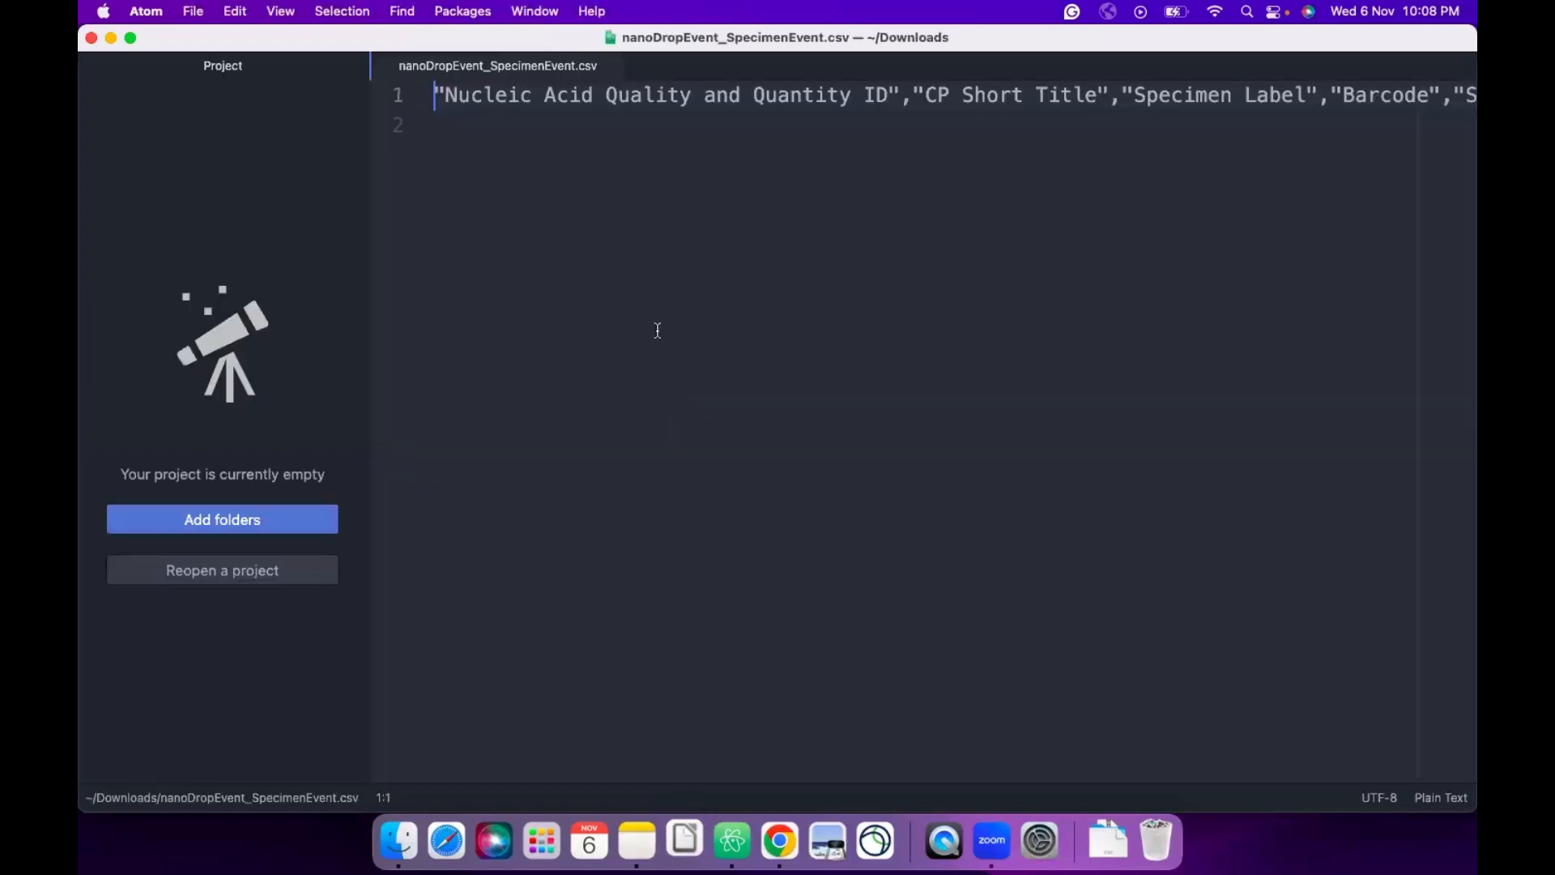
- Examine the template's column headers in Atom, and close the editor and the Downloads window
scroll(701, 254, "right", 1)
mouse_move(365, 422)
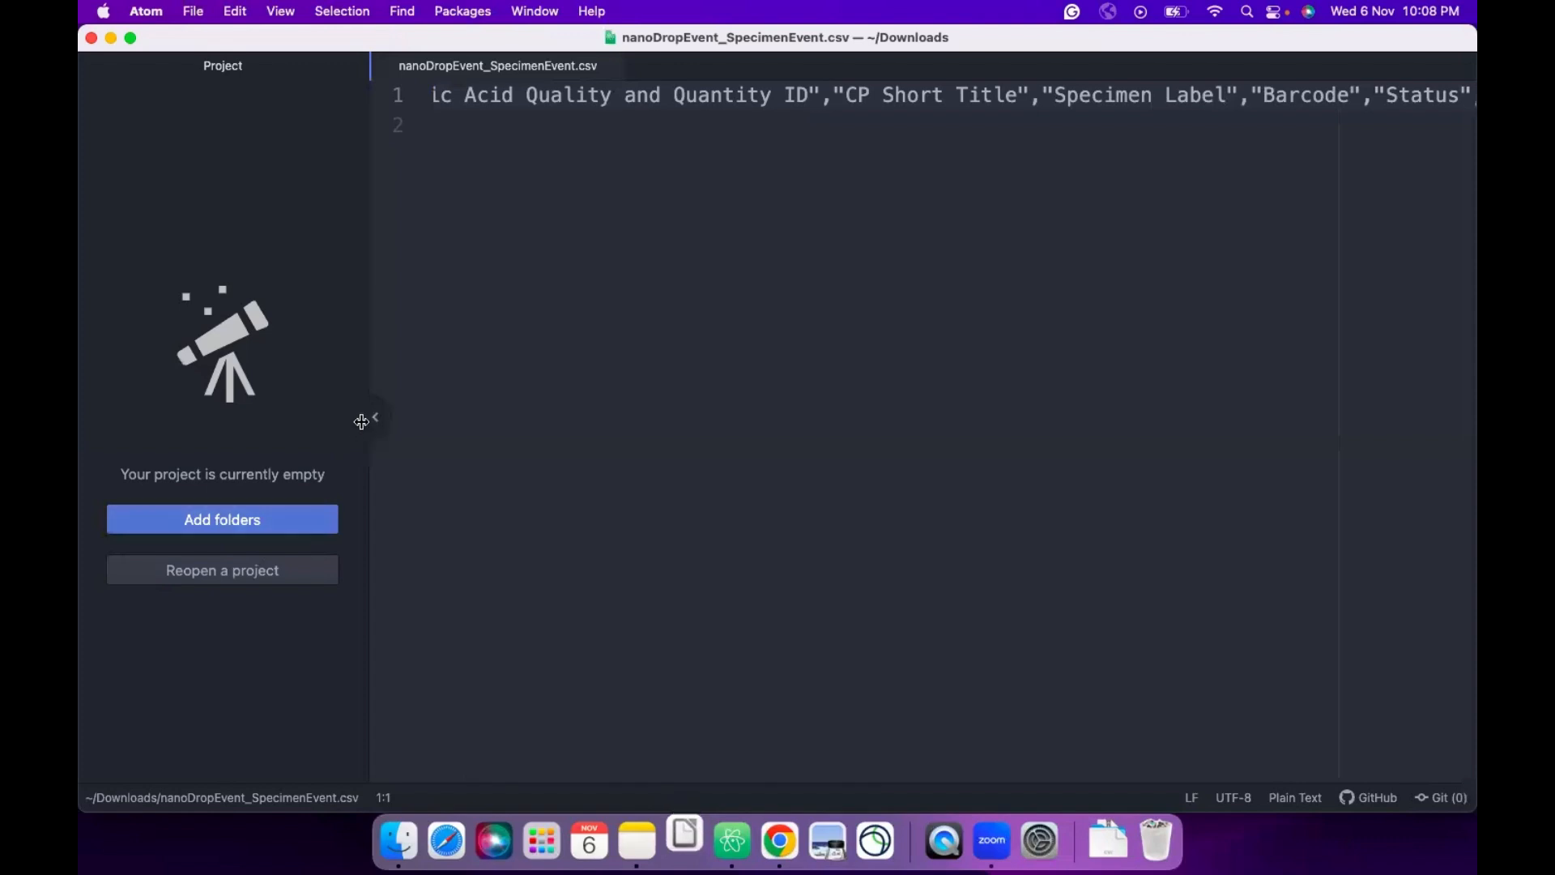
key("super+backslash")
scroll(615, 396, "right", 10)
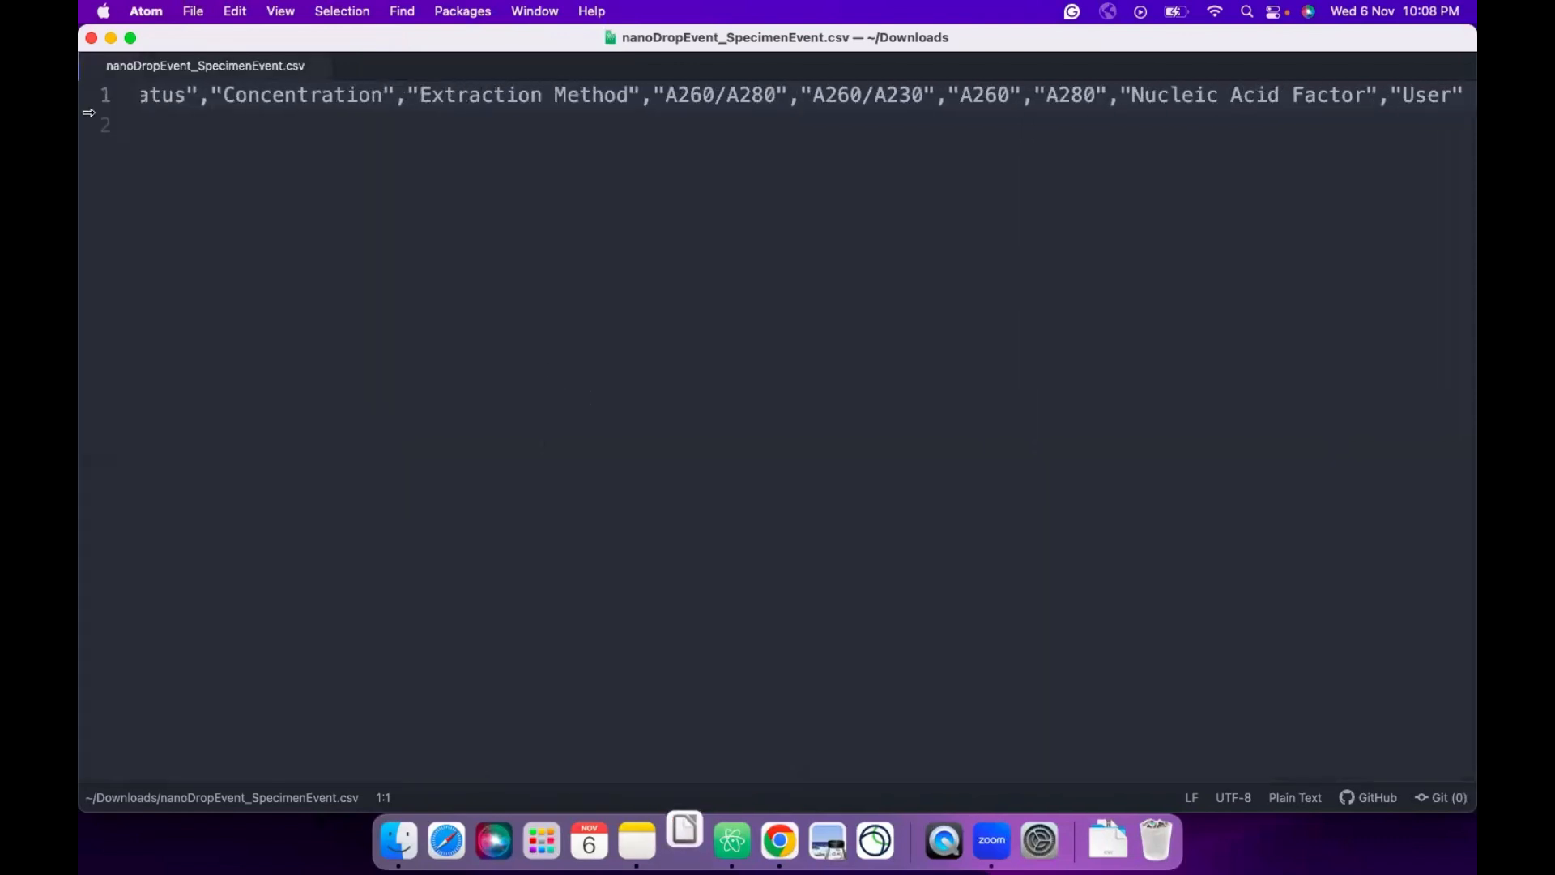
scroll(545, 369, "left", 10)
left_click(90, 38)
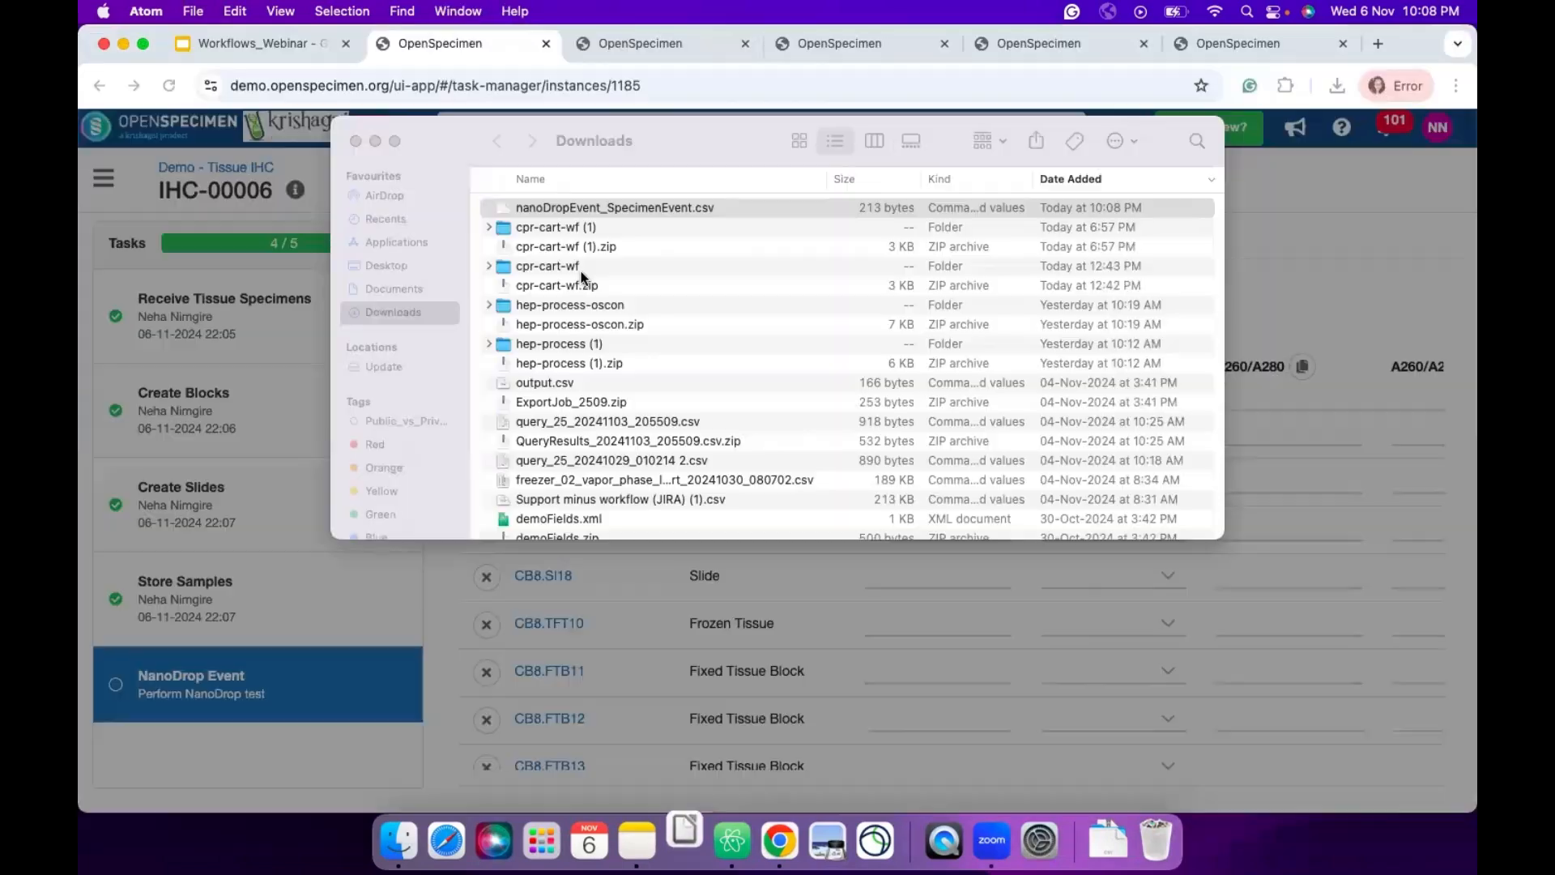
left_click(353, 140)
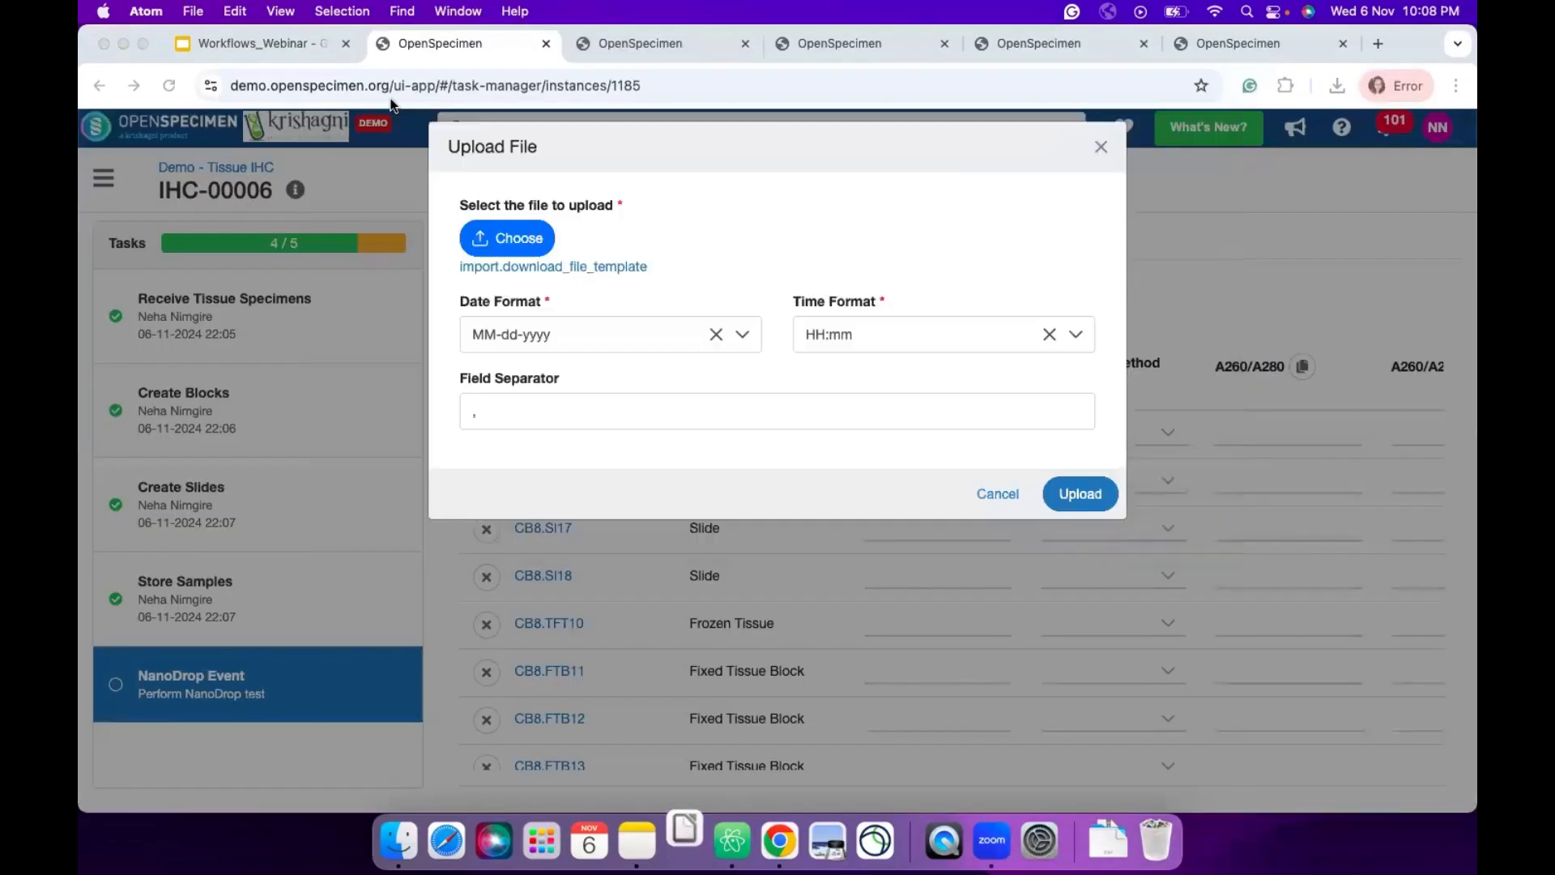
- Cancel the file upload and review the measurement columns of the NanoDrop Event table
left_click(1100, 148)
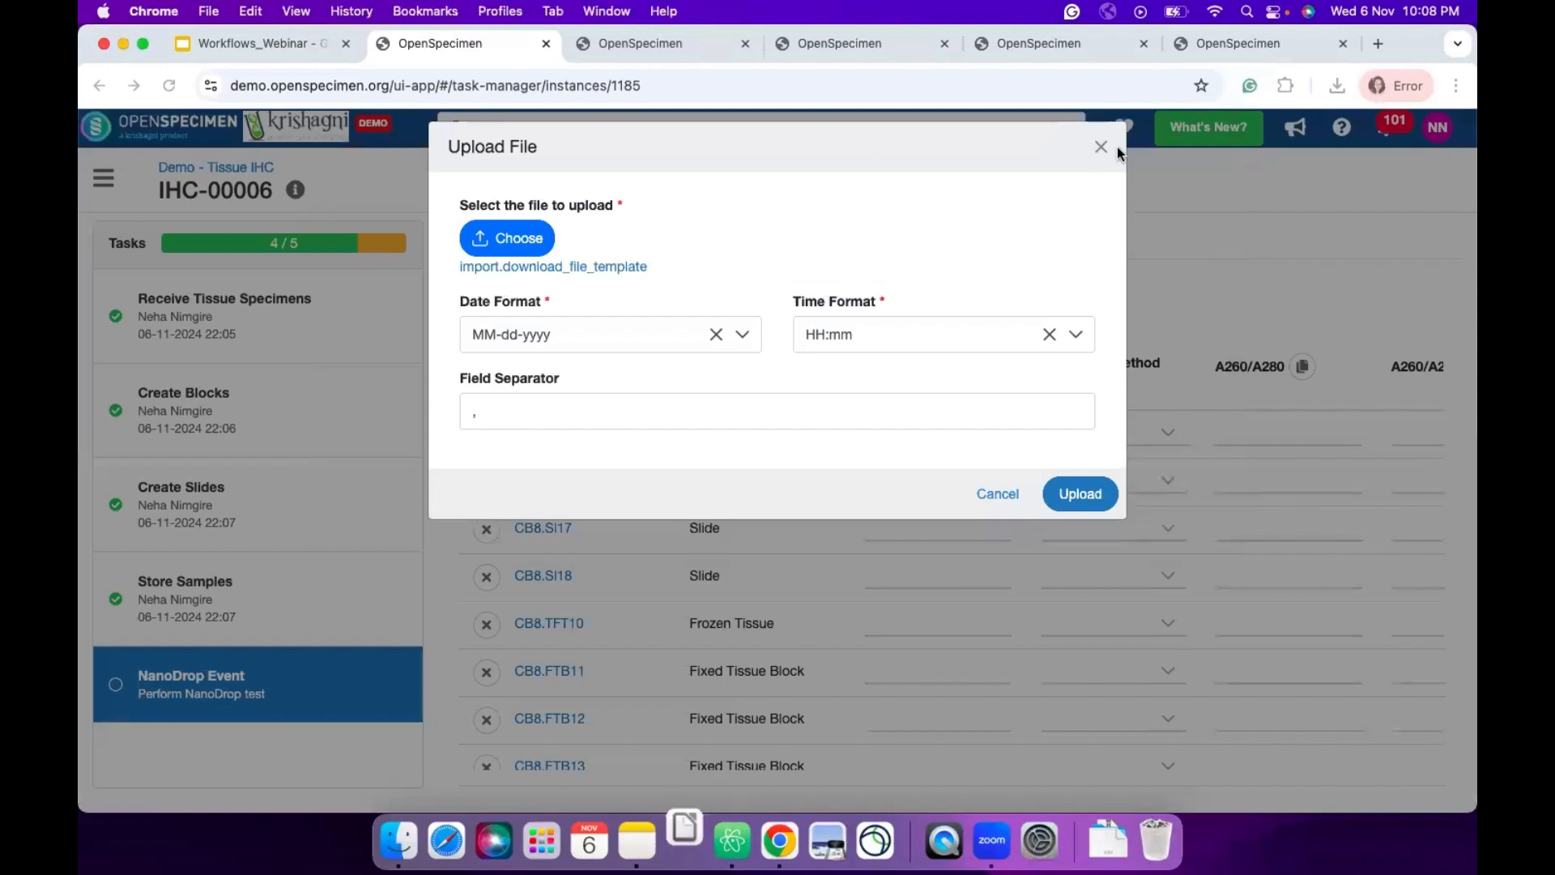
left_click(997, 497)
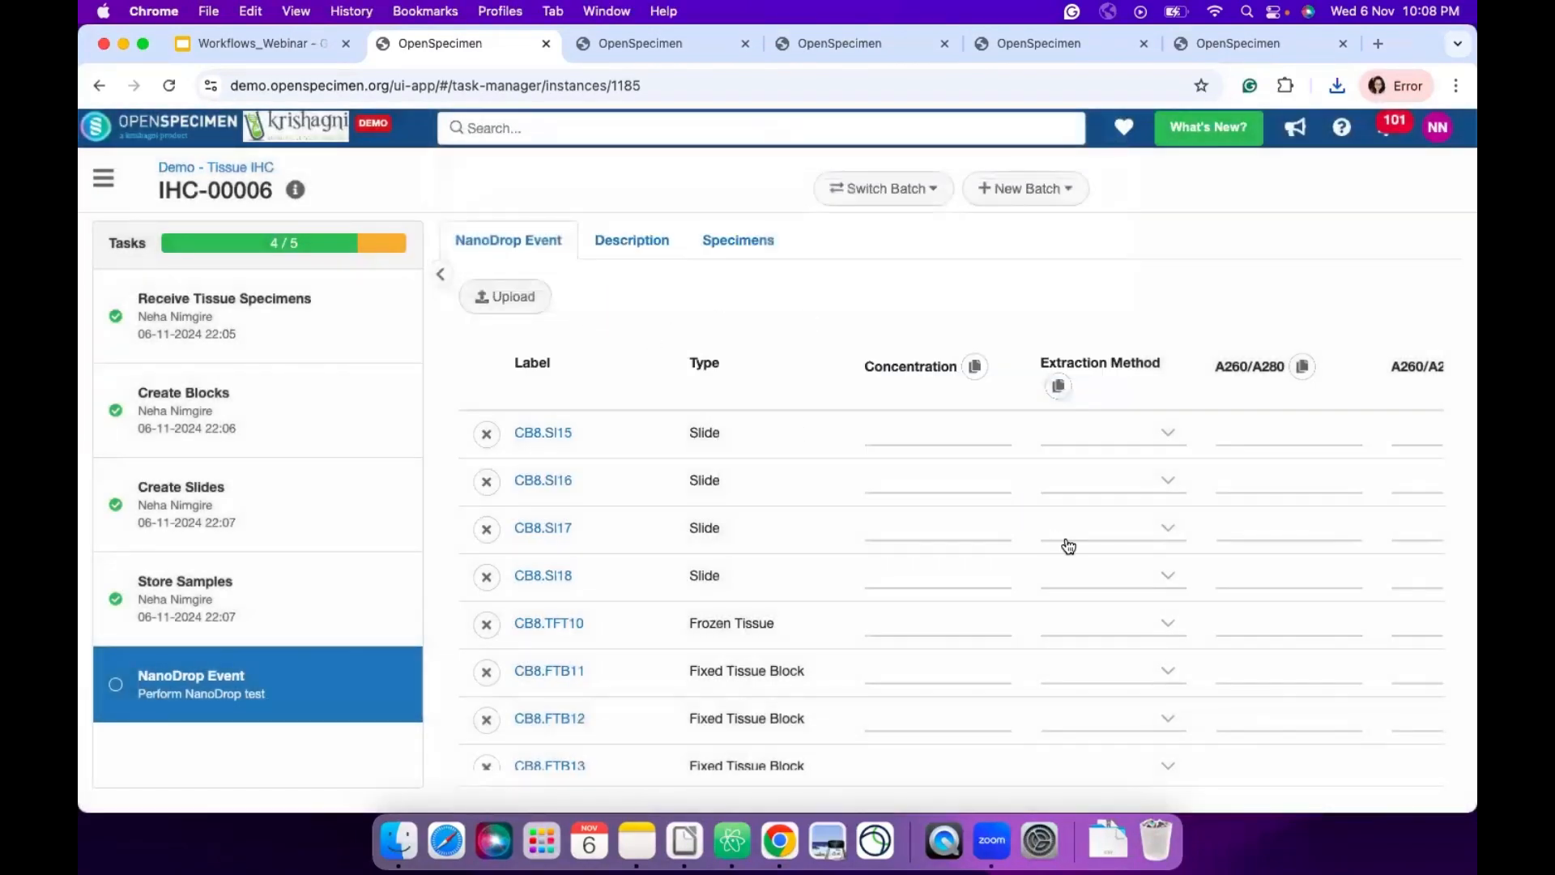
scroll(1068, 545, "right", 10)
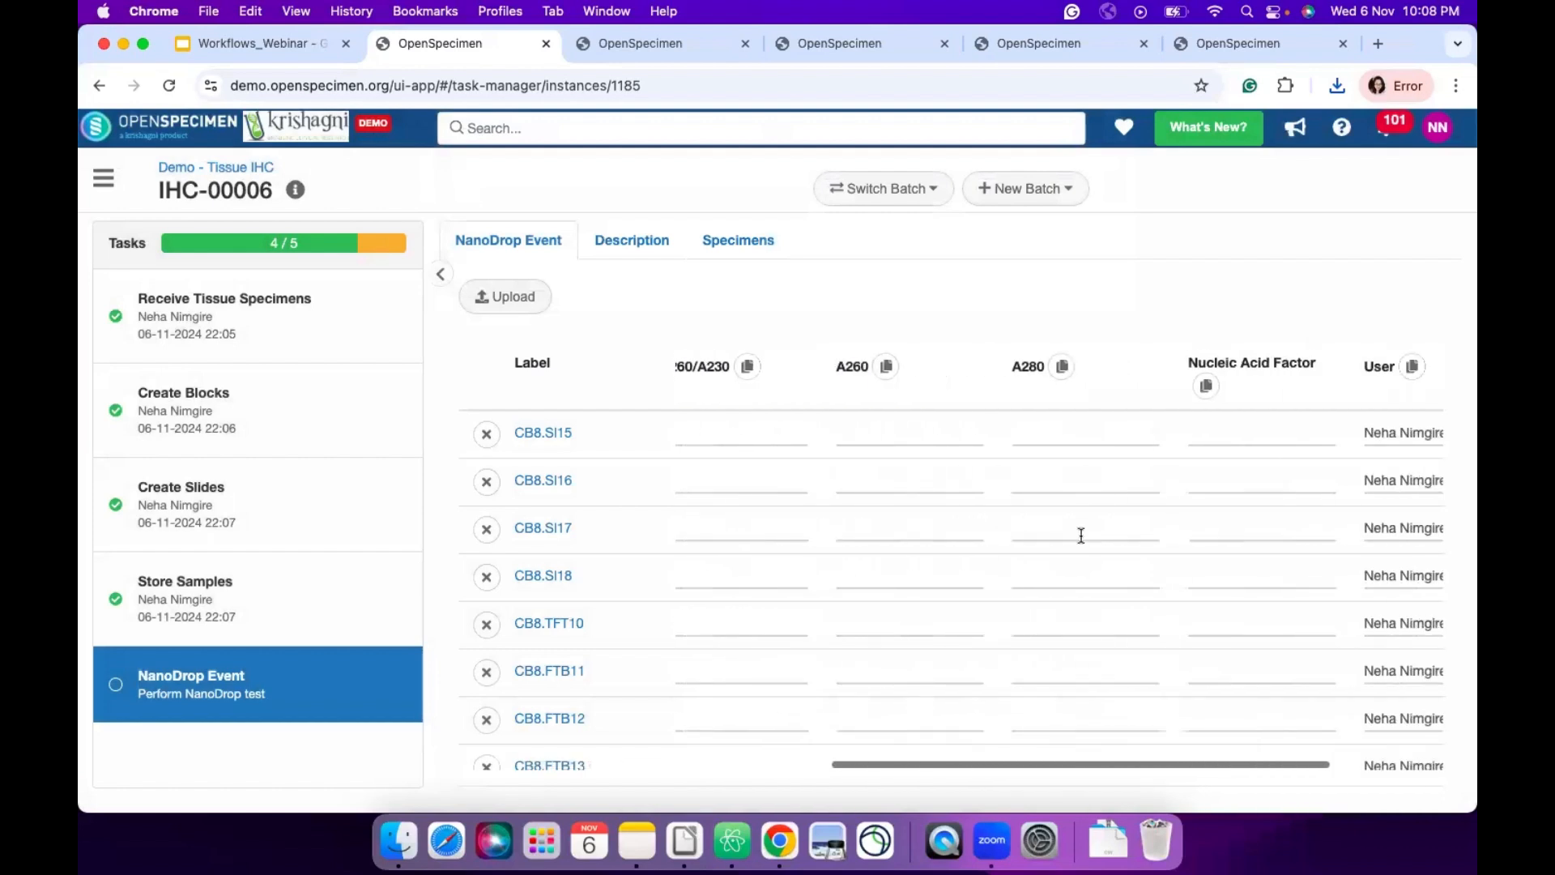
scroll(1080, 535, "left", 10)
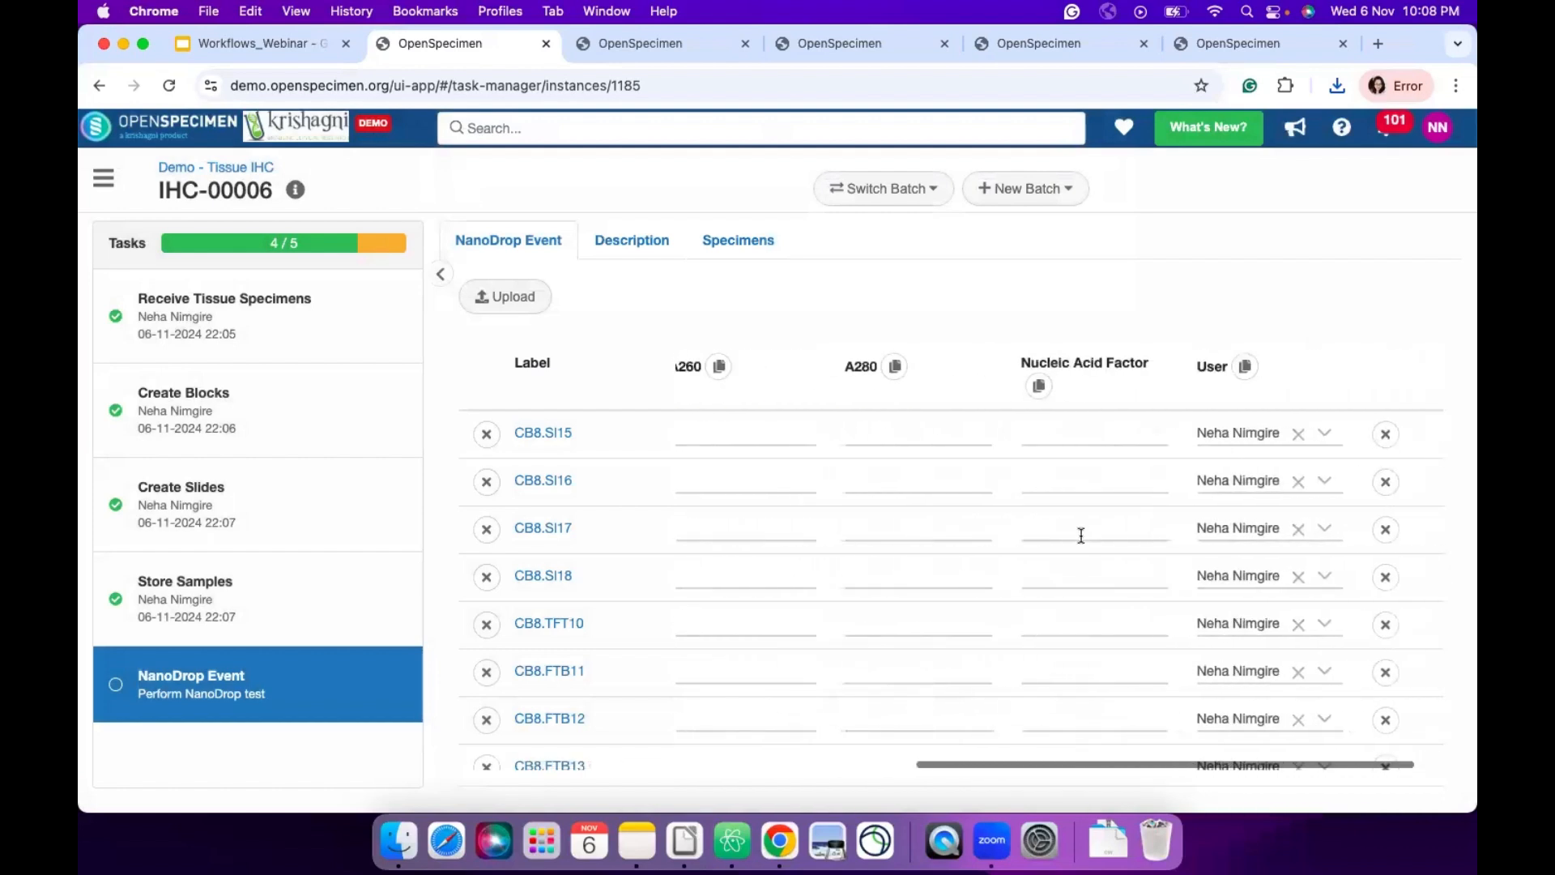
- Copy the slide label CB8.Sl15 and import the template into LibreOffice with the default text import options
left_click(688, 844)
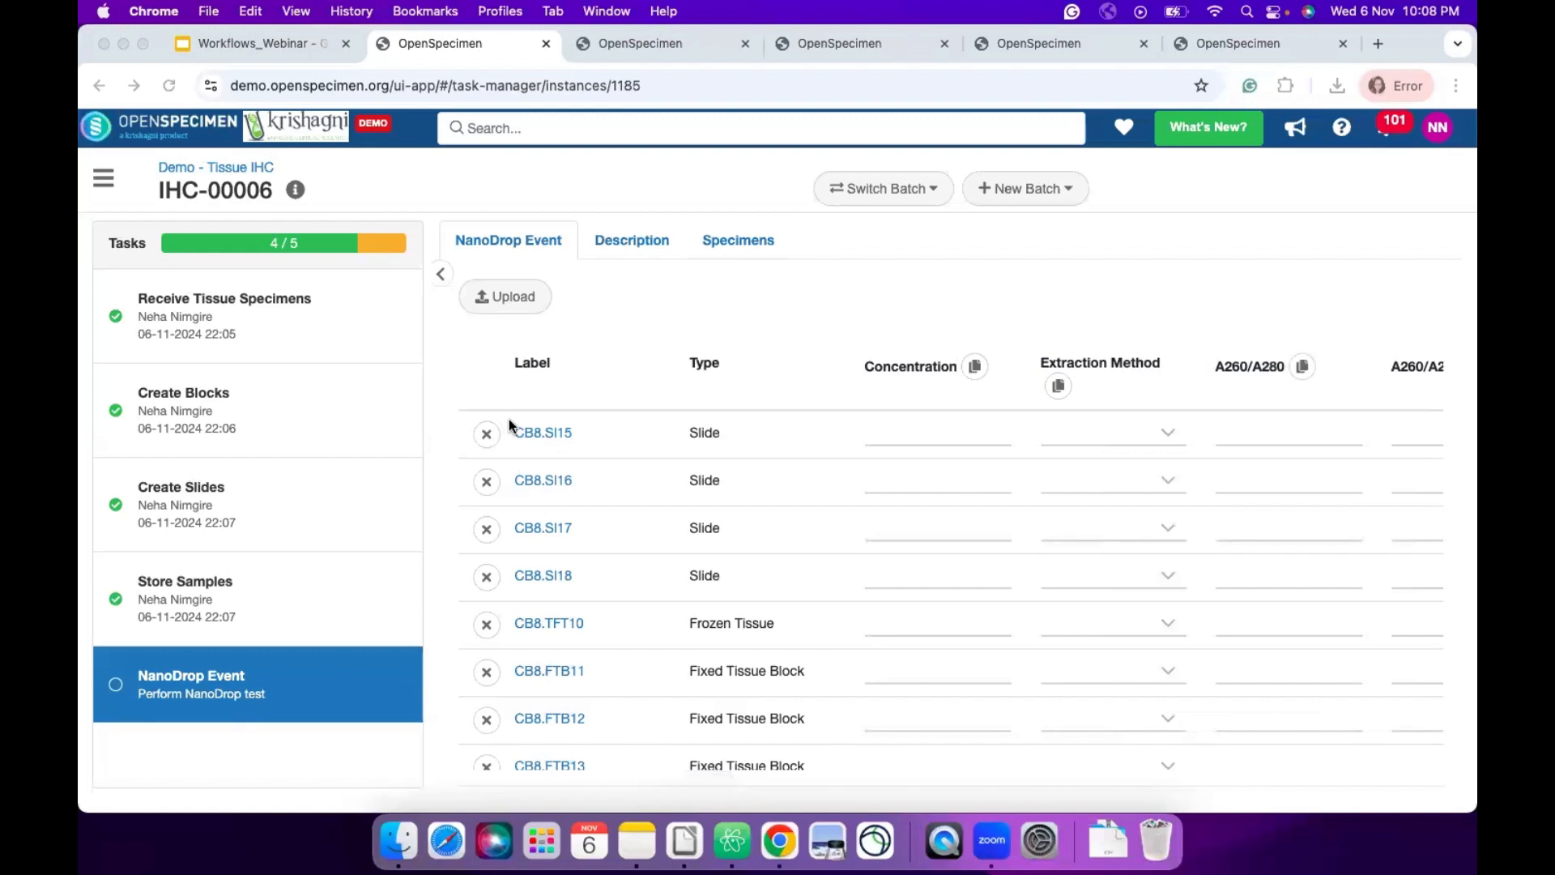
left_click(554, 456)
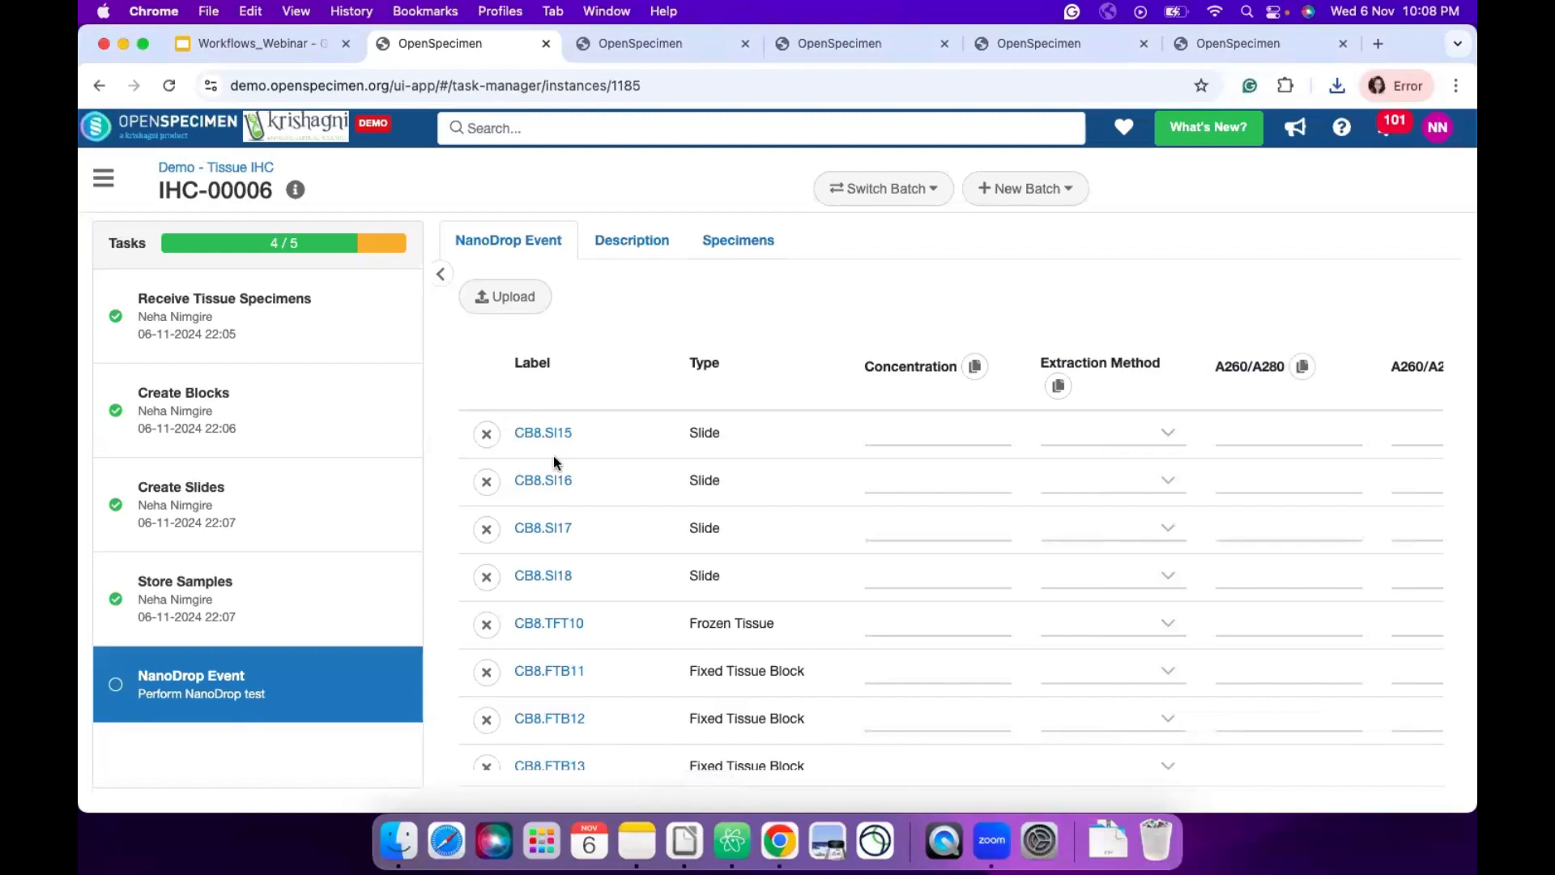
left_click_drag(503, 425, 591, 423)
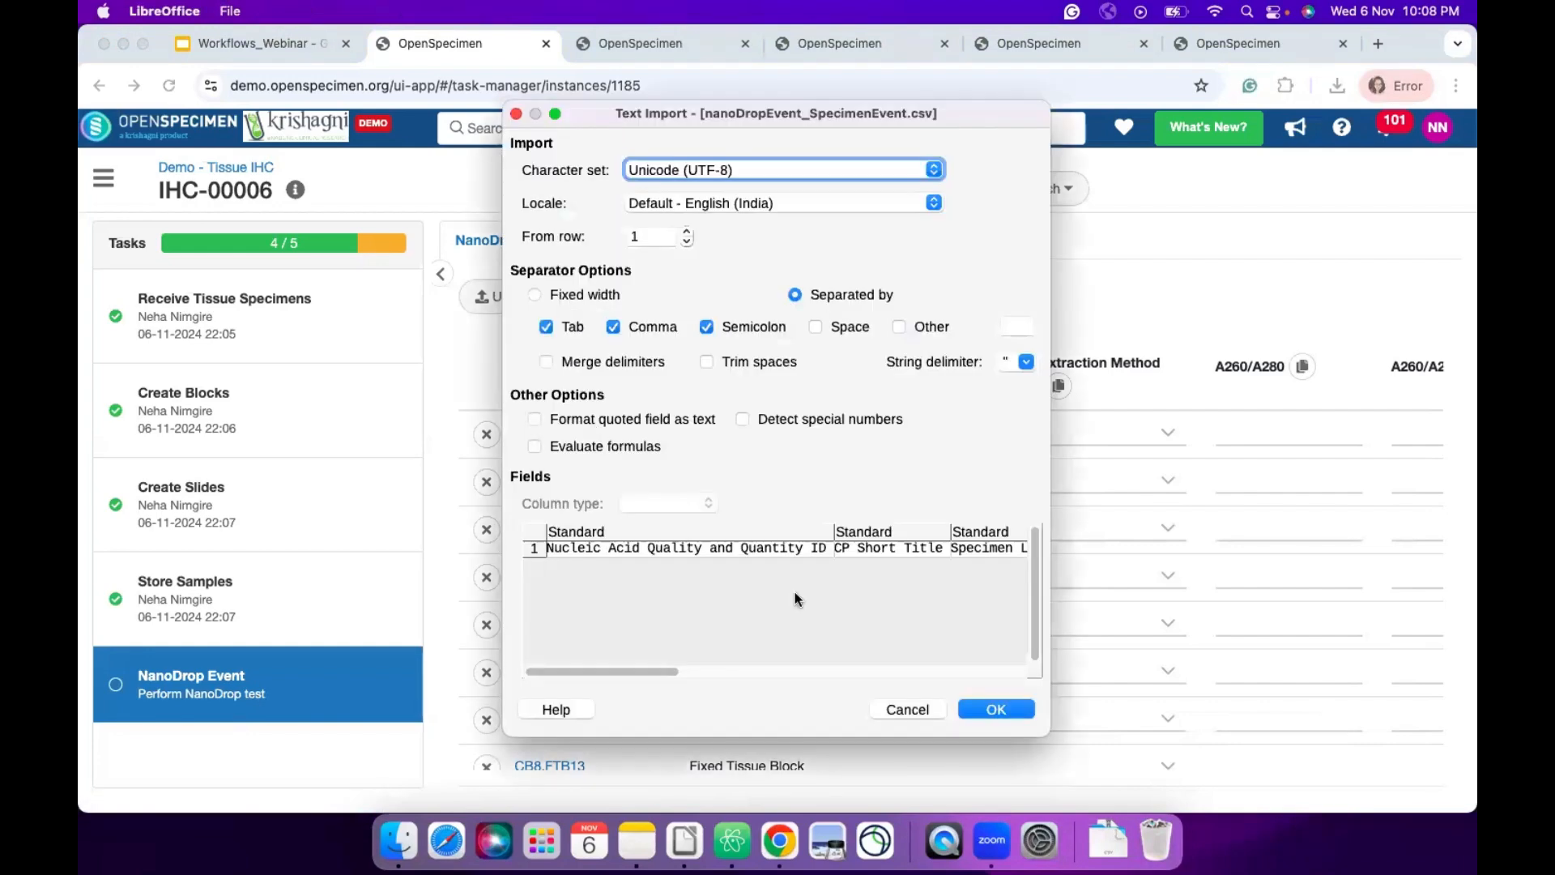
left_click(995, 711)
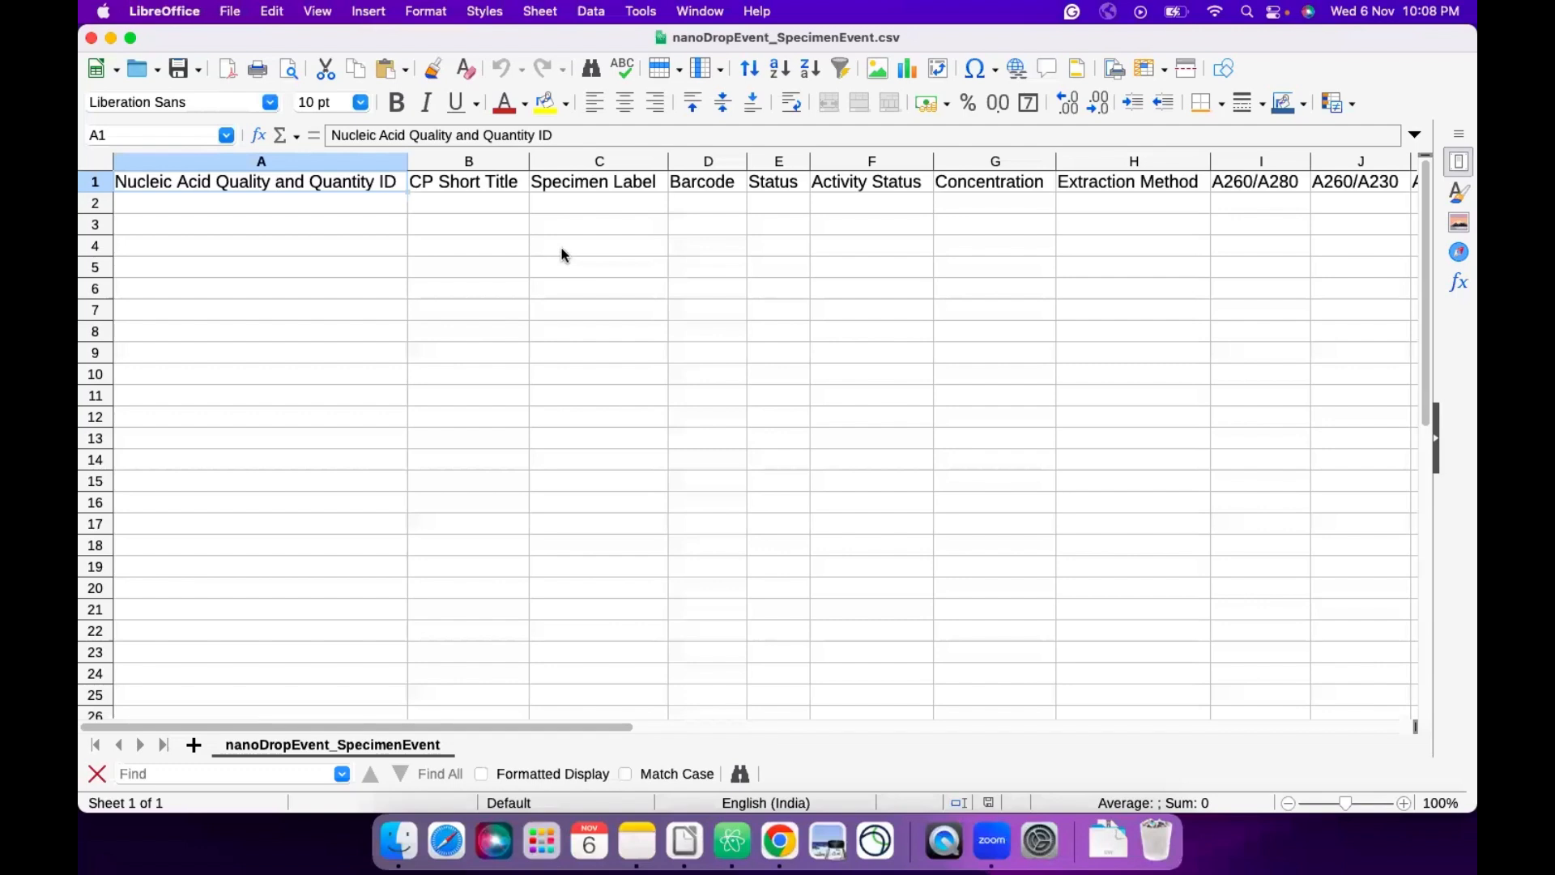
- Paste the copied slide label into the first empty Specimen Label cell, C2
left_click(597, 203)
key("super+v")
key("Return")
- Enter 1.2 for both A260/A280 and A260/A230 in the CB8.Sl15 row
key("Tab")
key("Tab")
key("Tab")
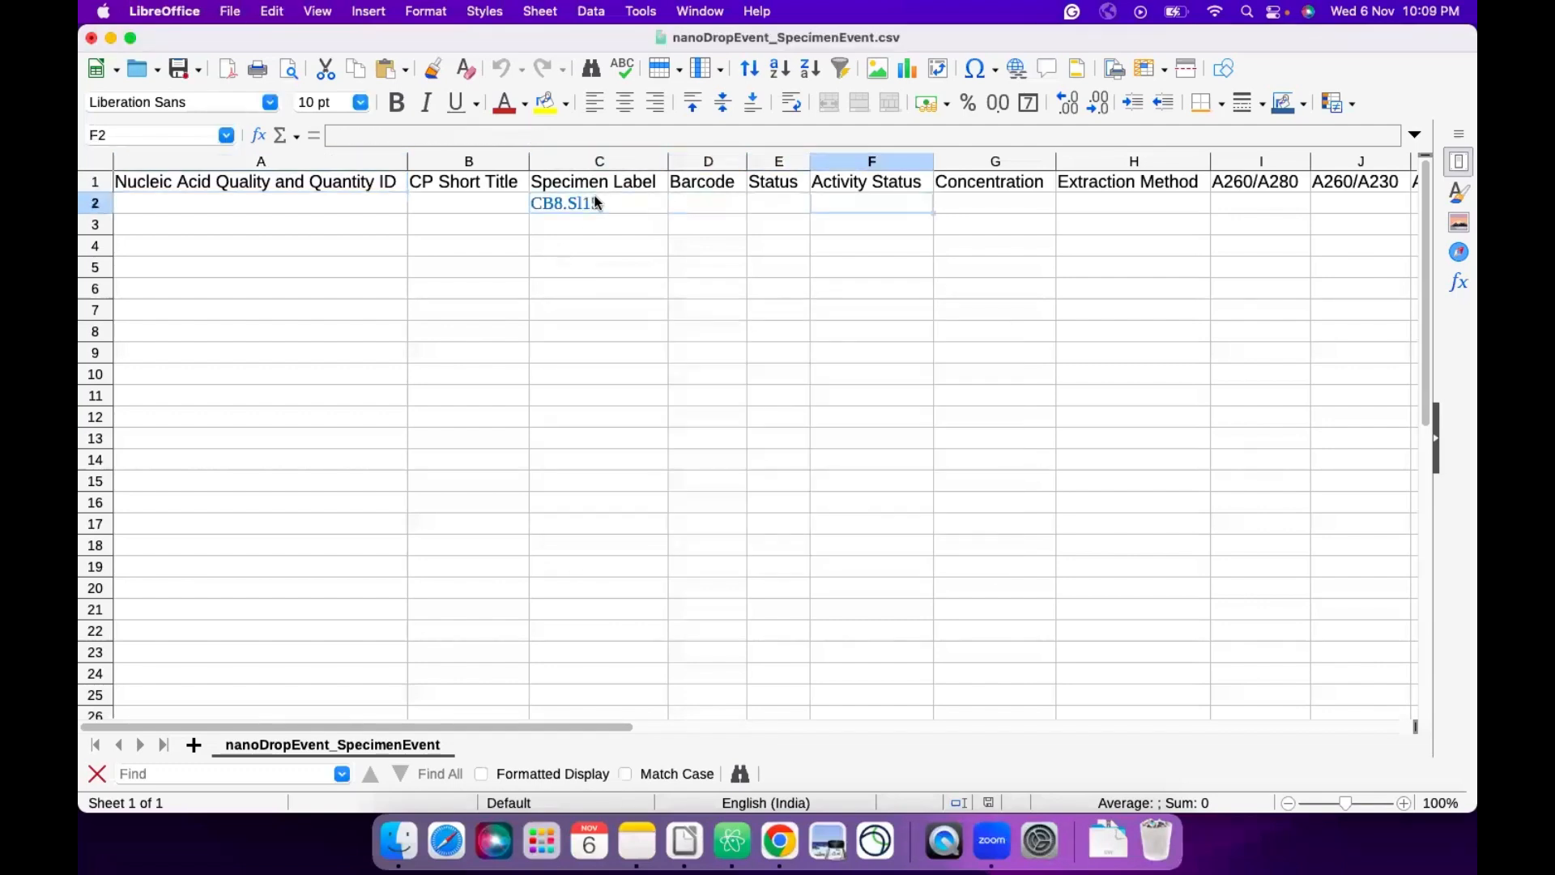
key("Tab")
key("Tab")
key("Tab")
type("1")
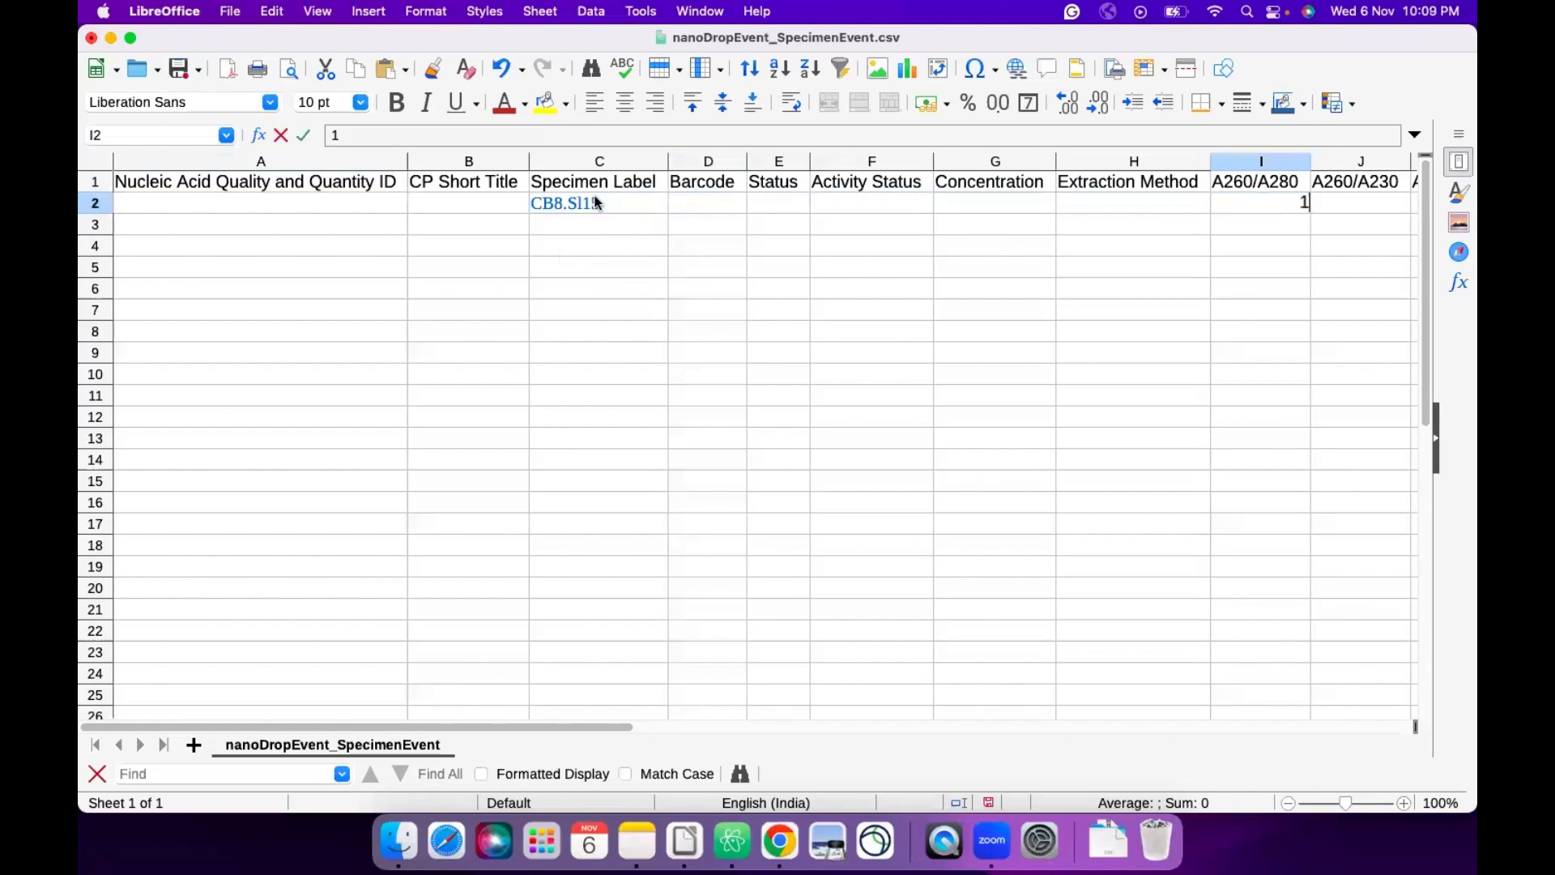
type(".2")
key("Tab")
type("1.2")
key("Return")
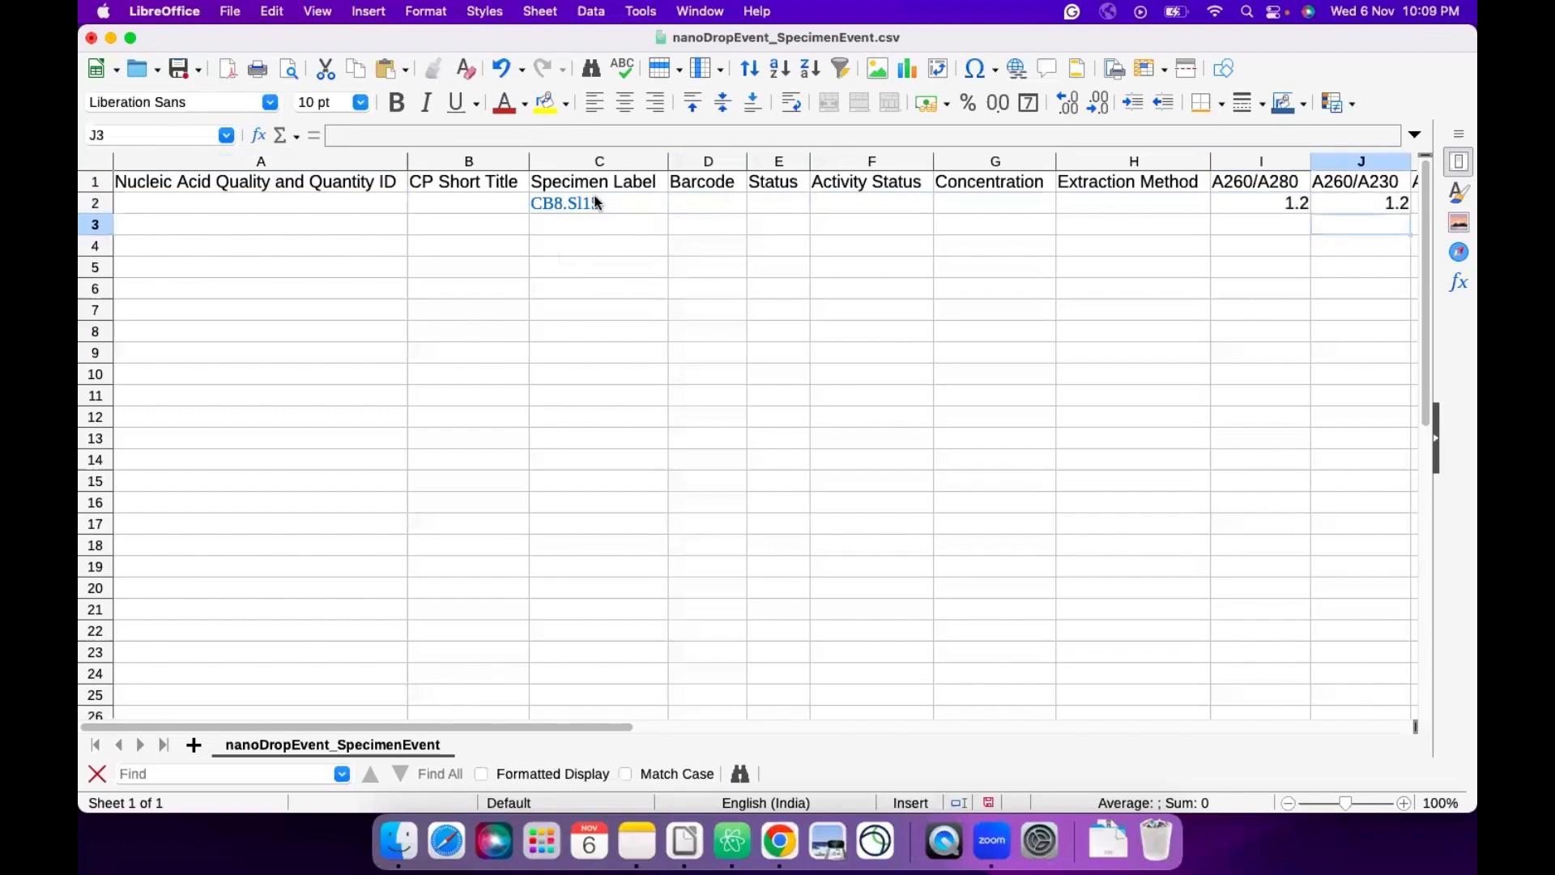
- Save the spreadsheet as CSV and switch back to OpenSpecimen in Chrome
key("Up")
key("Right")
key("Right")
key("super+s")
key("Return")
key("super+Tab")
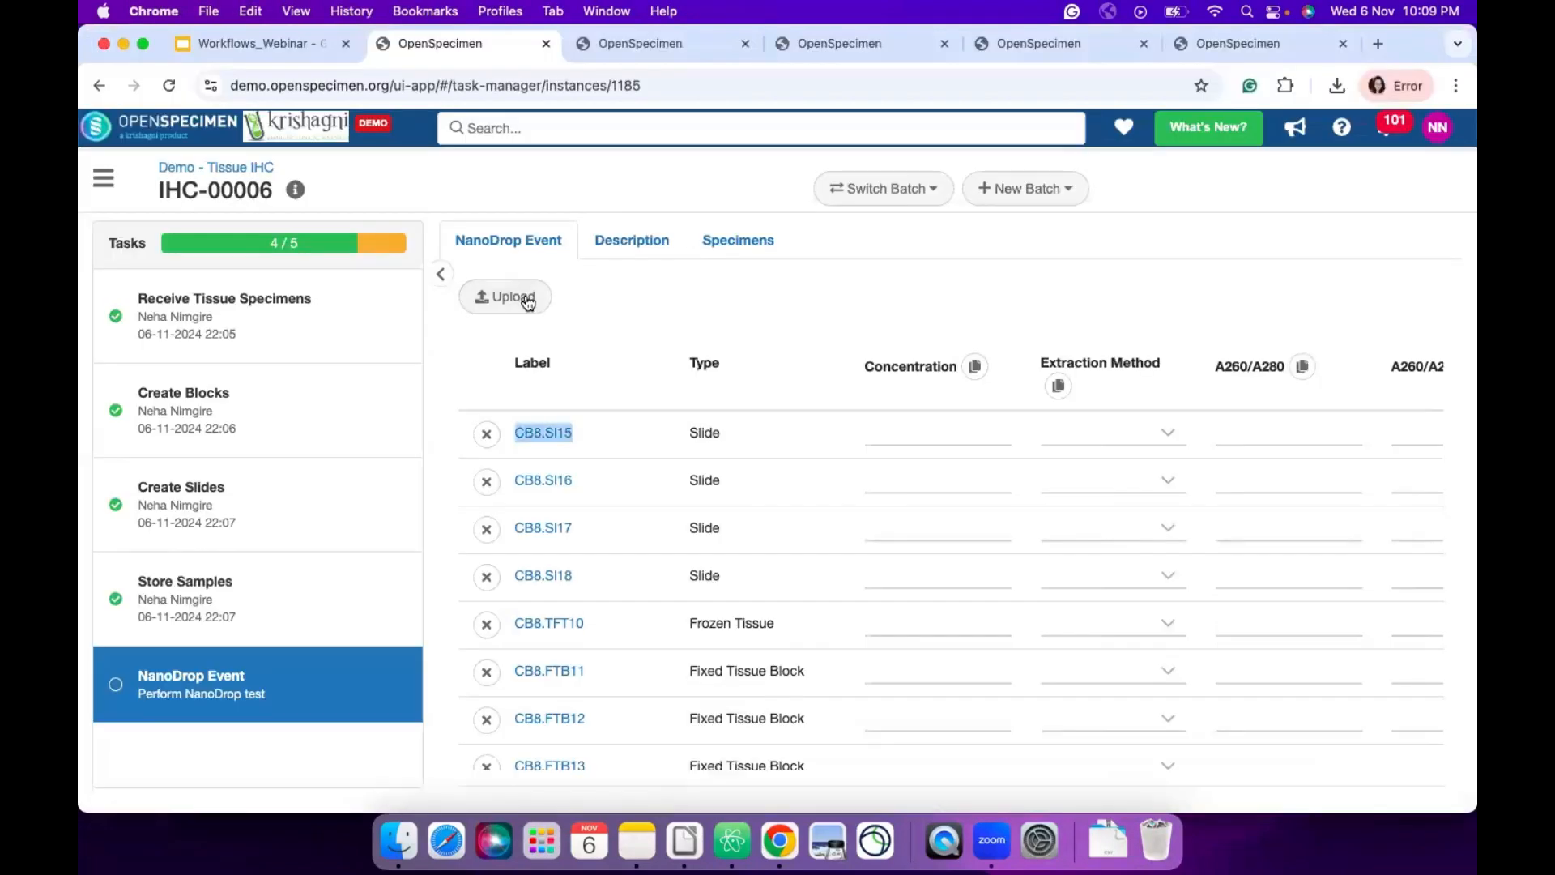
- Upload nanoDropEvent_SpecimenEvent.csv from Downloads to the NanoDrop Event task and dismiss the upload summary
left_click(526, 299)
left_click(532, 245)
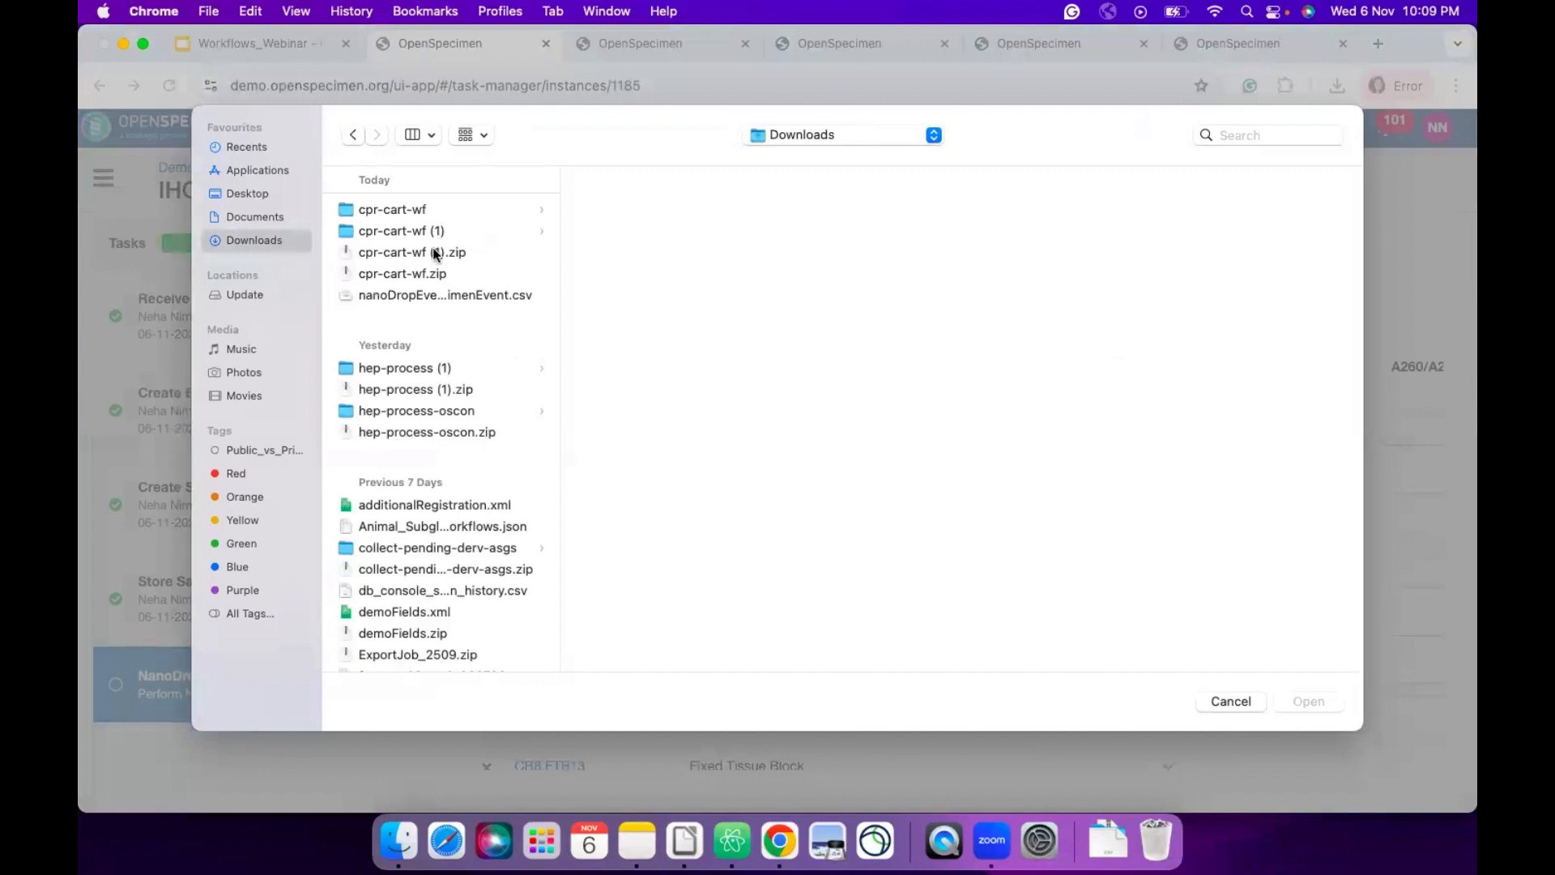
left_click(427, 296)
key("Return")
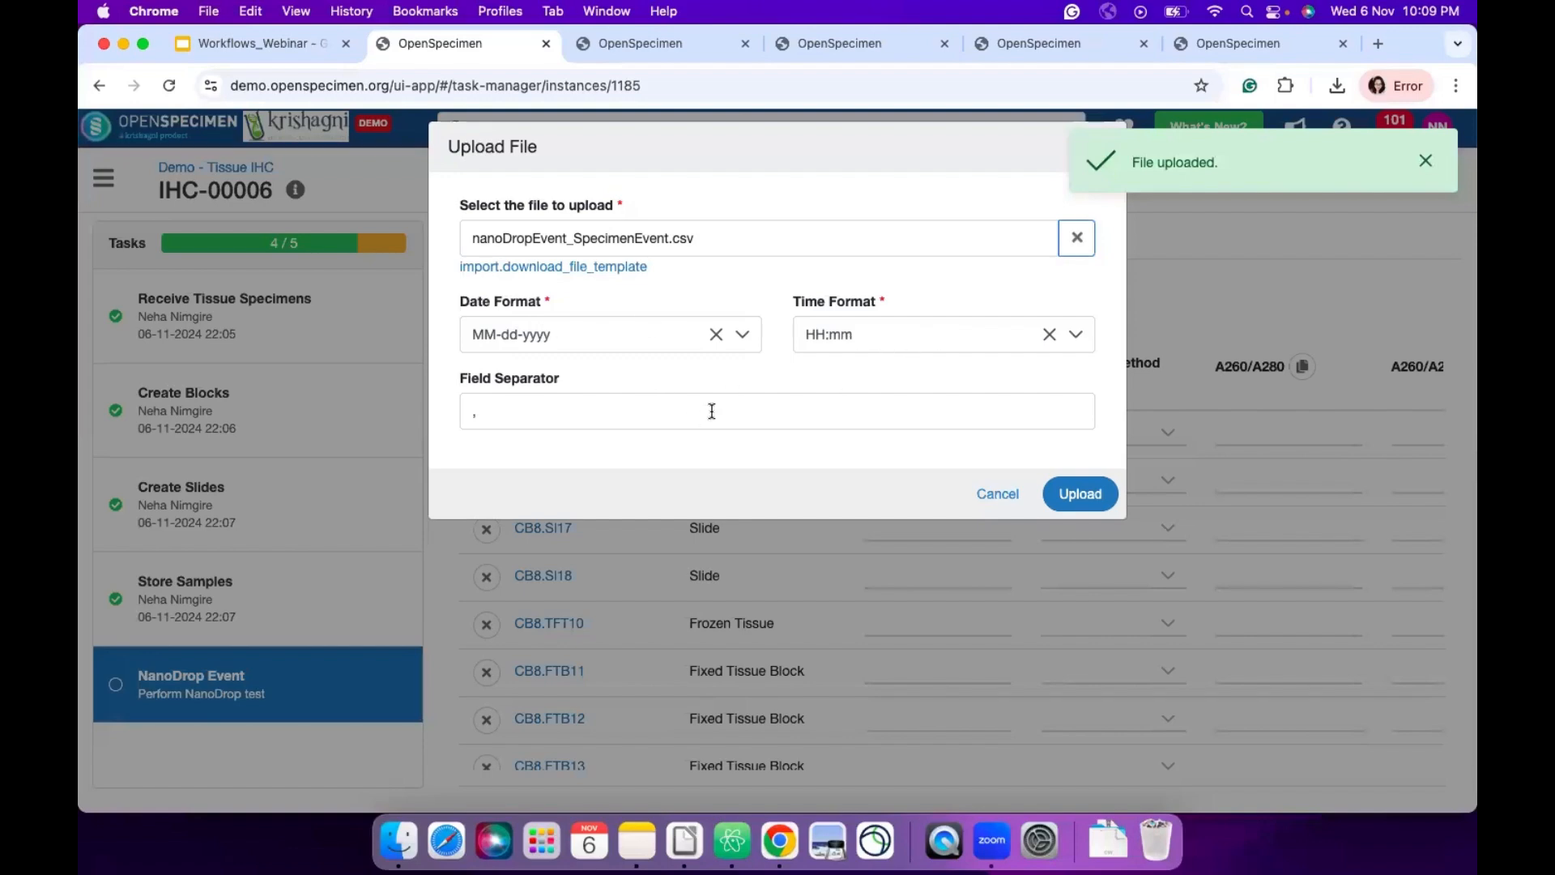
left_click(1080, 496)
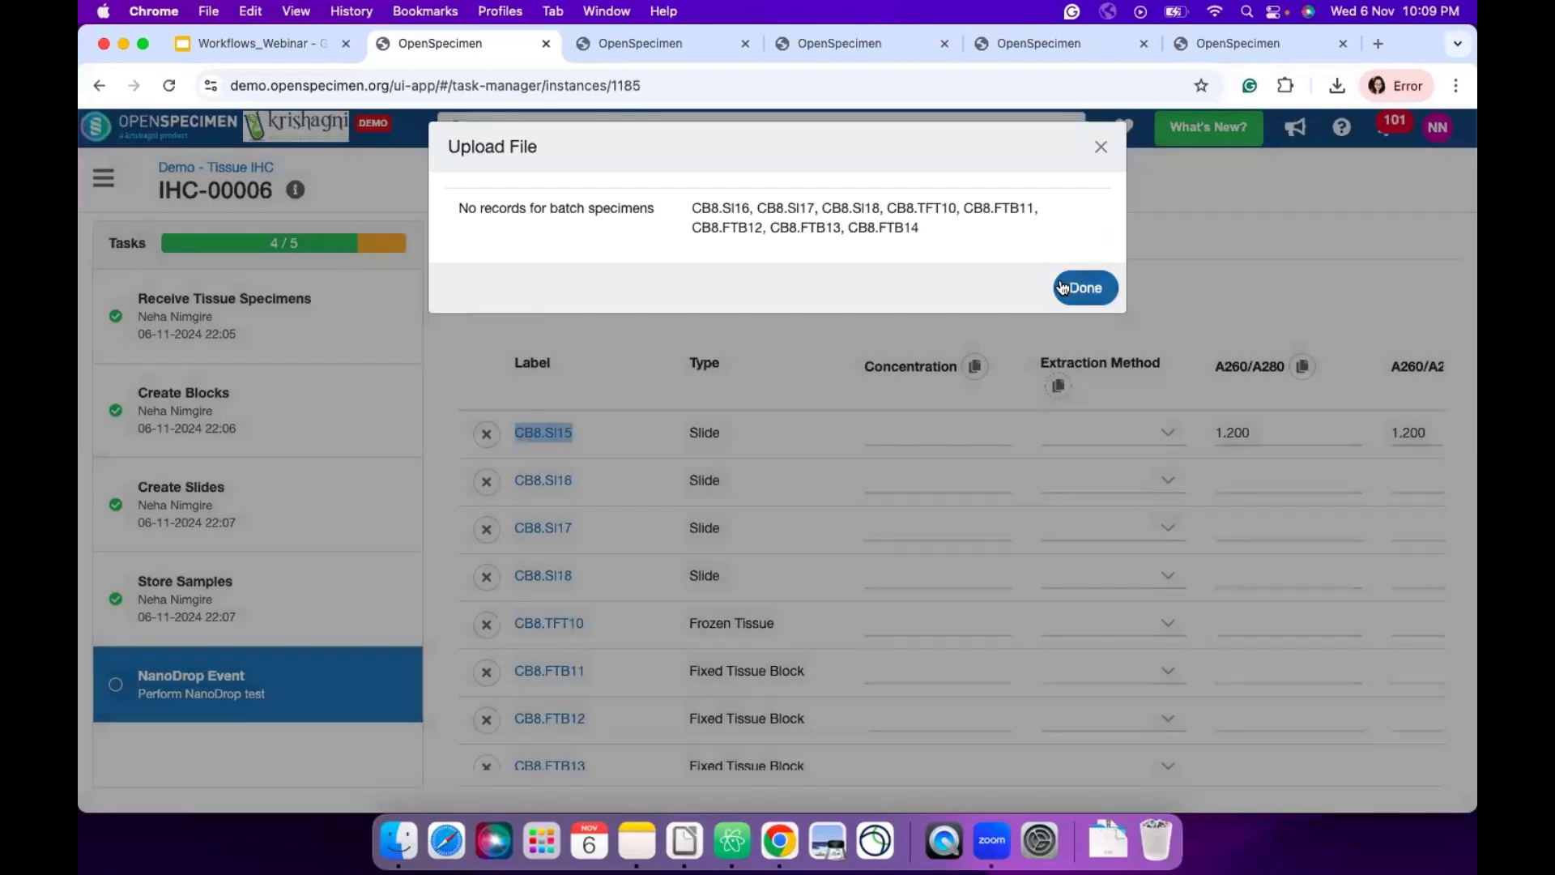
left_click(1062, 286)
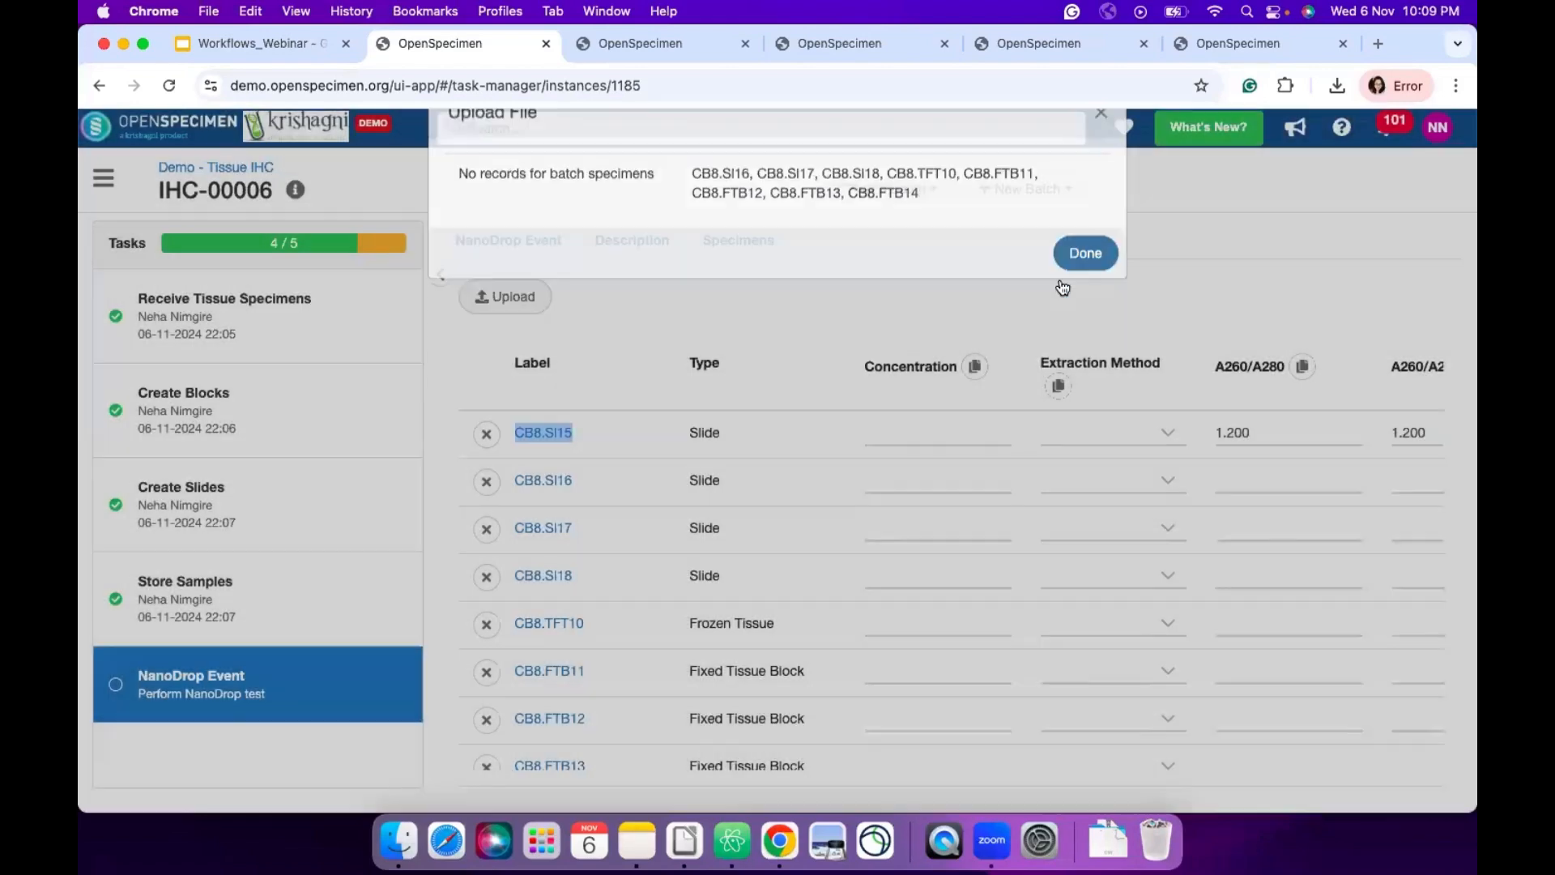
- Review the uploaded NanoDrop readings across all columns and specimen rows of the NanoDrop Event task
scroll(891, 429, "right", 5)
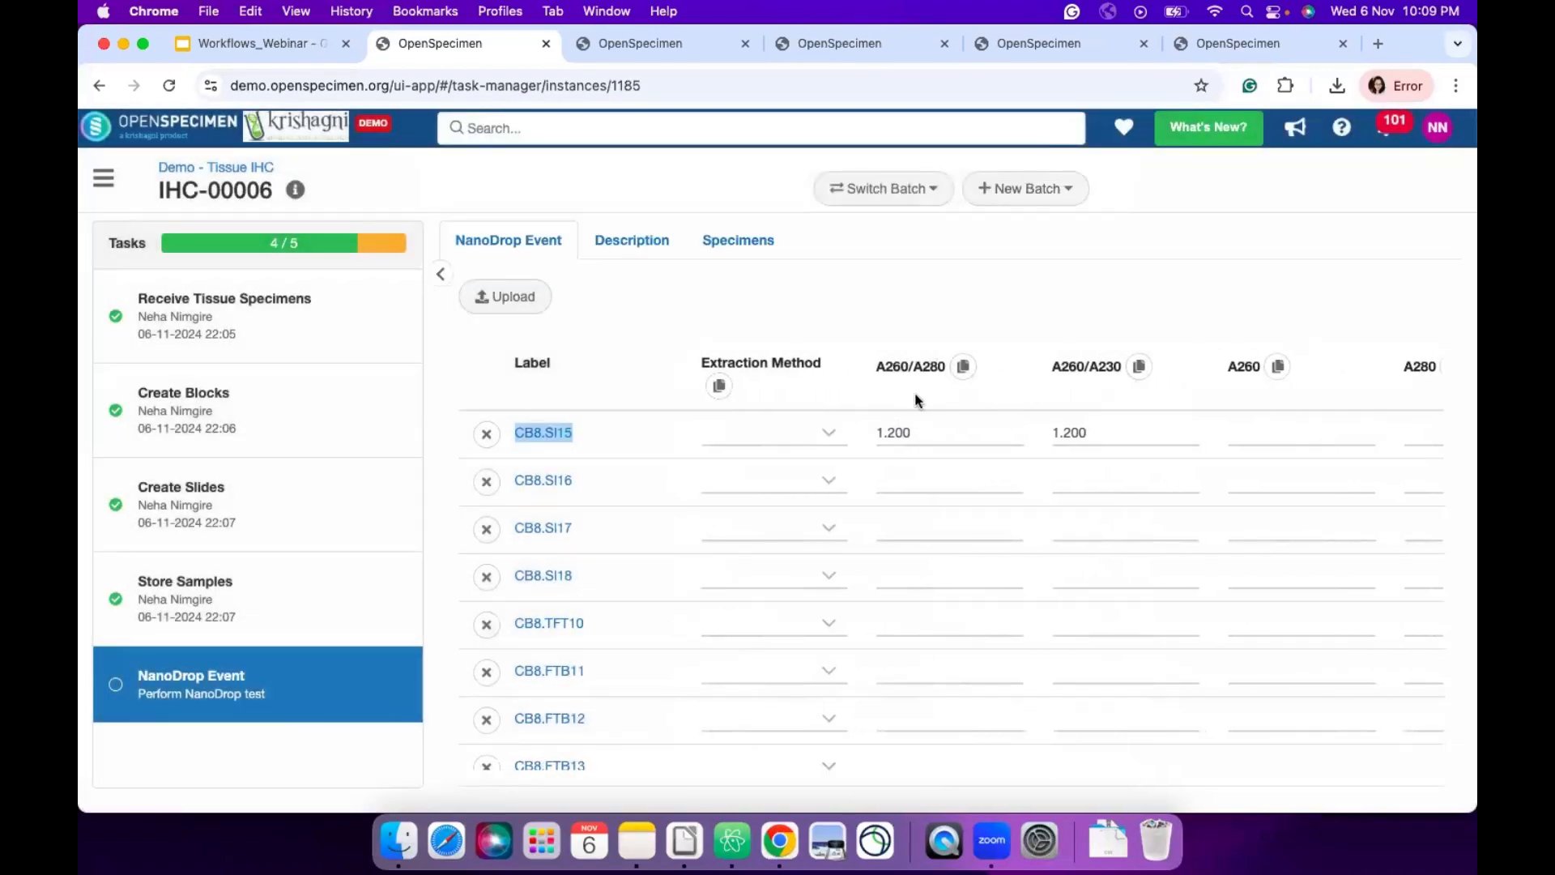
scroll(996, 393, "right", 5)
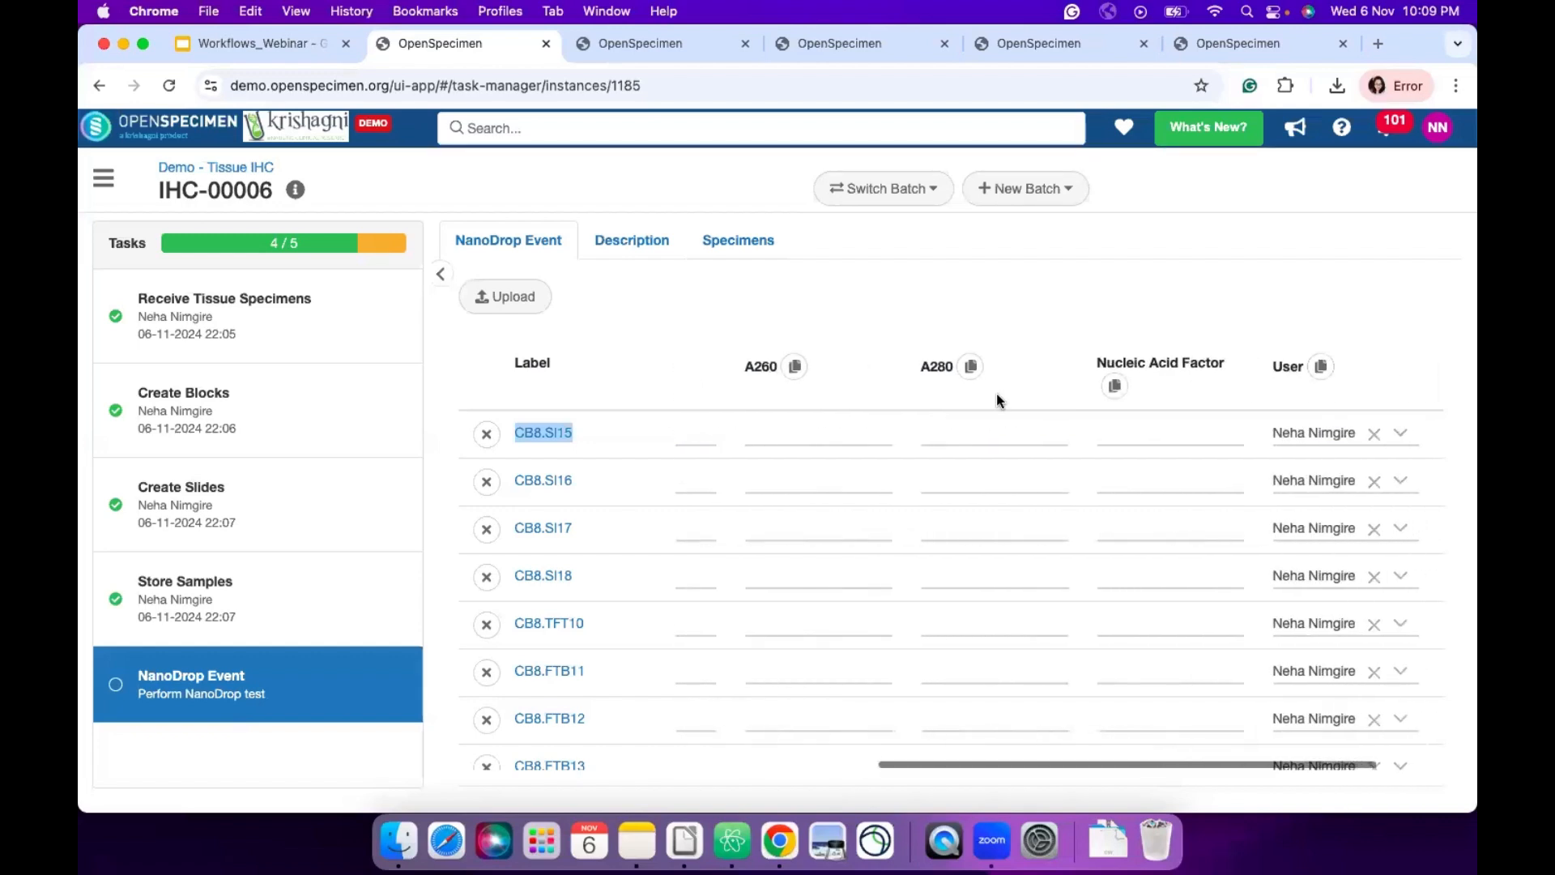
scroll(996, 397, "left", 5)
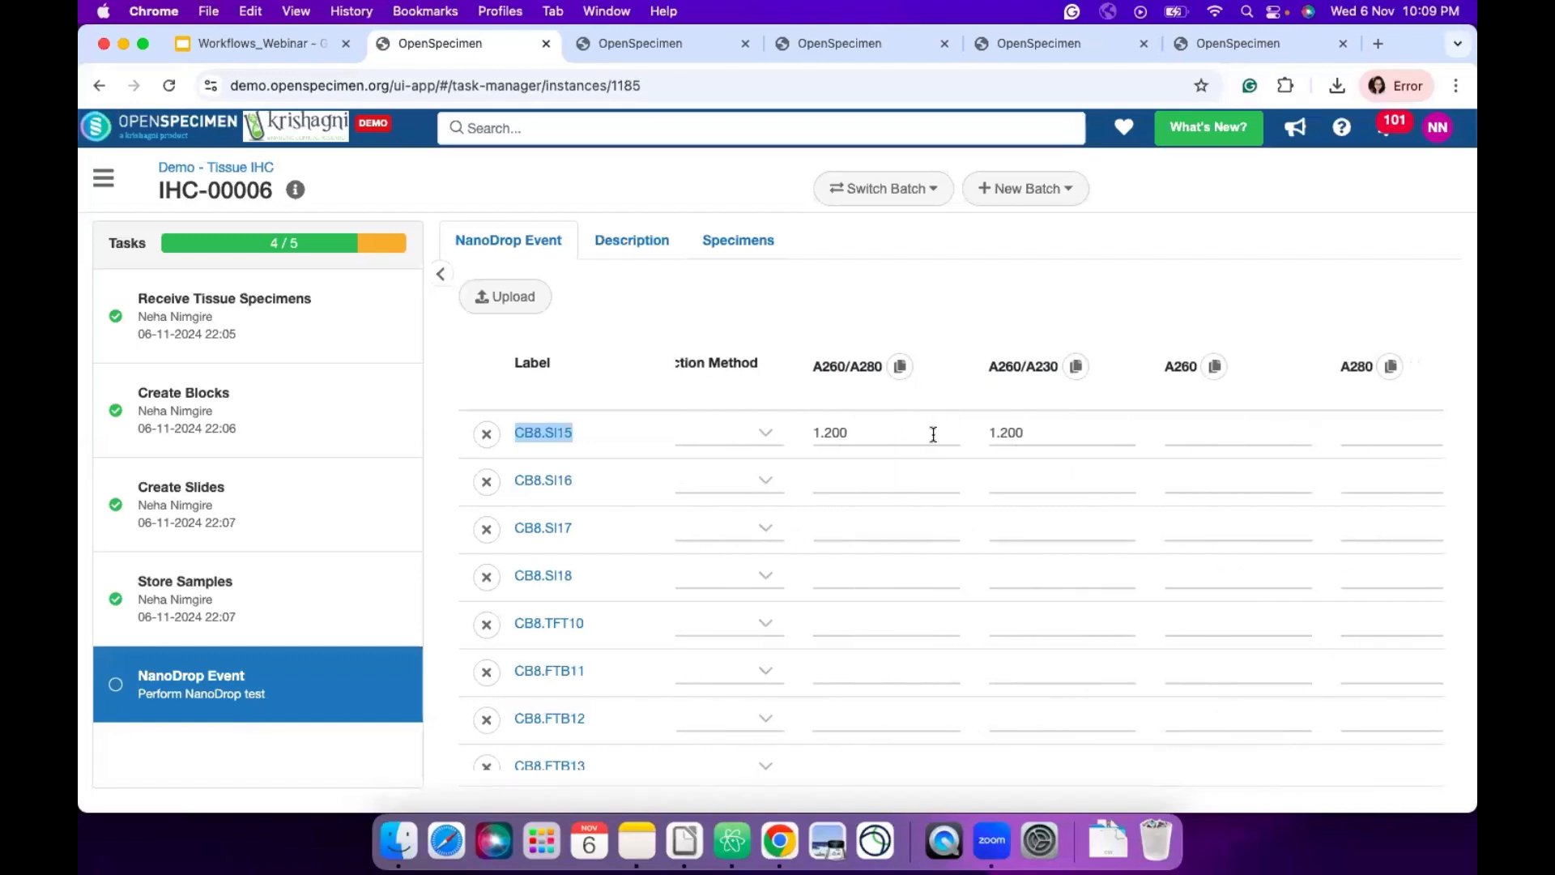
scroll(934, 434, "left", 4)
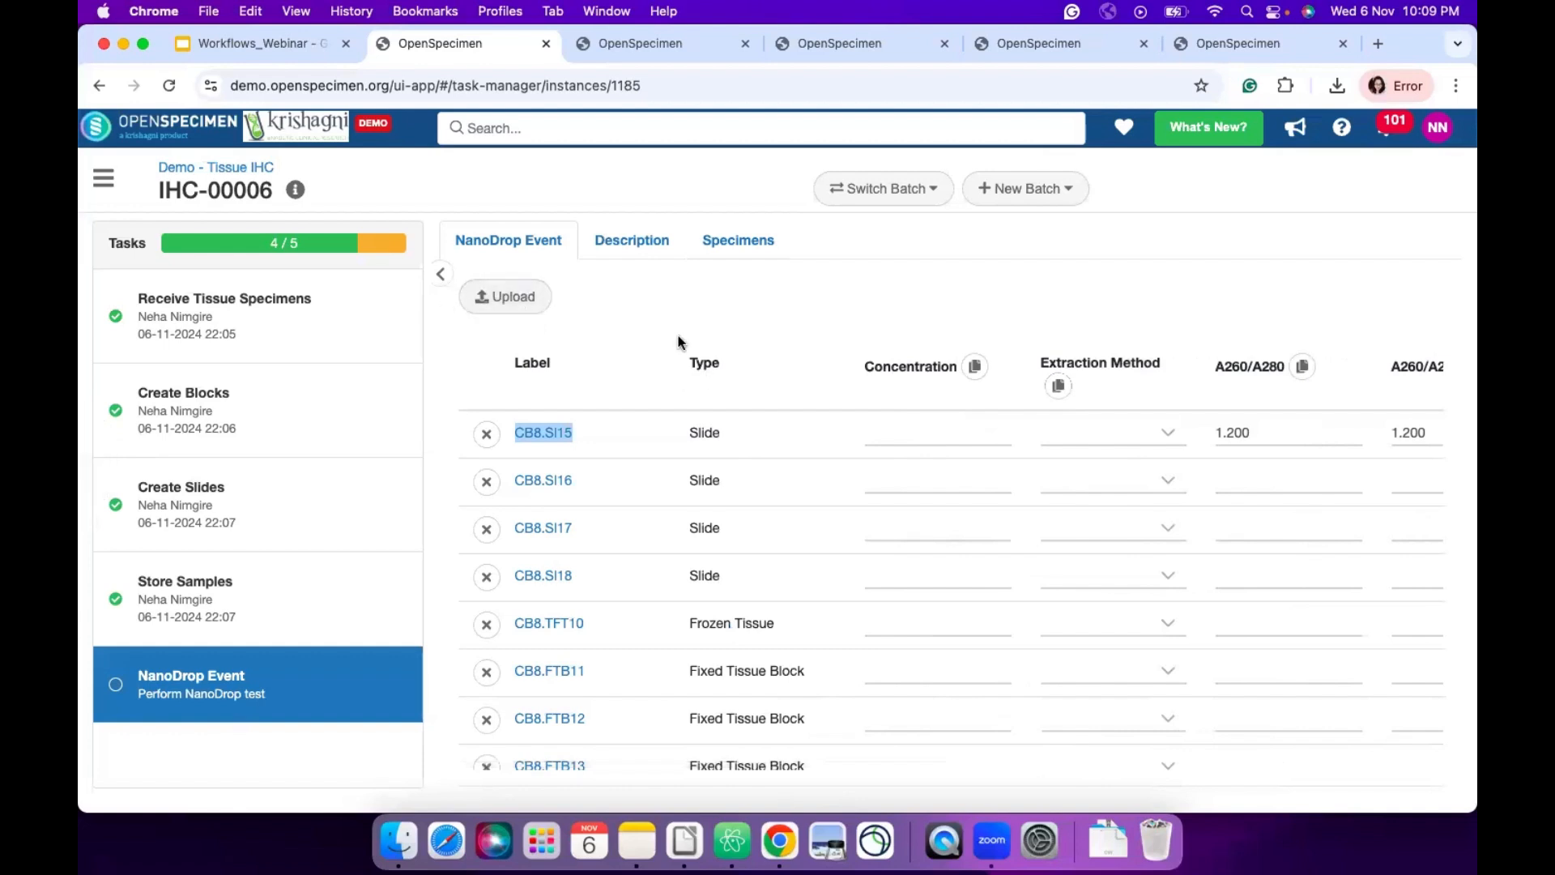
scroll(714, 516, "down", 2)
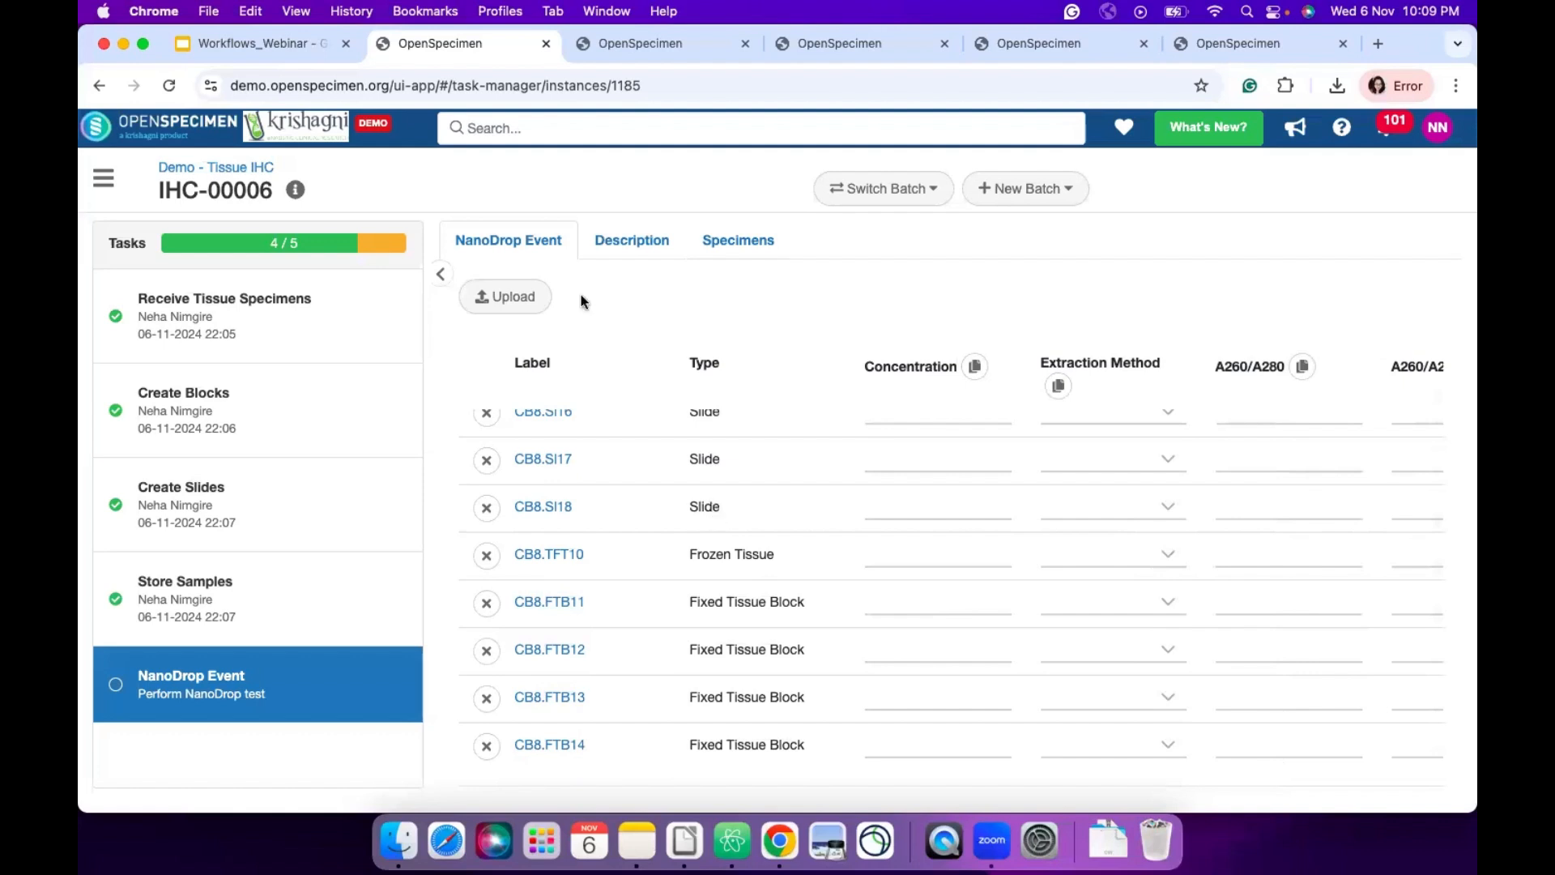
scroll(711, 513, "up", 2)
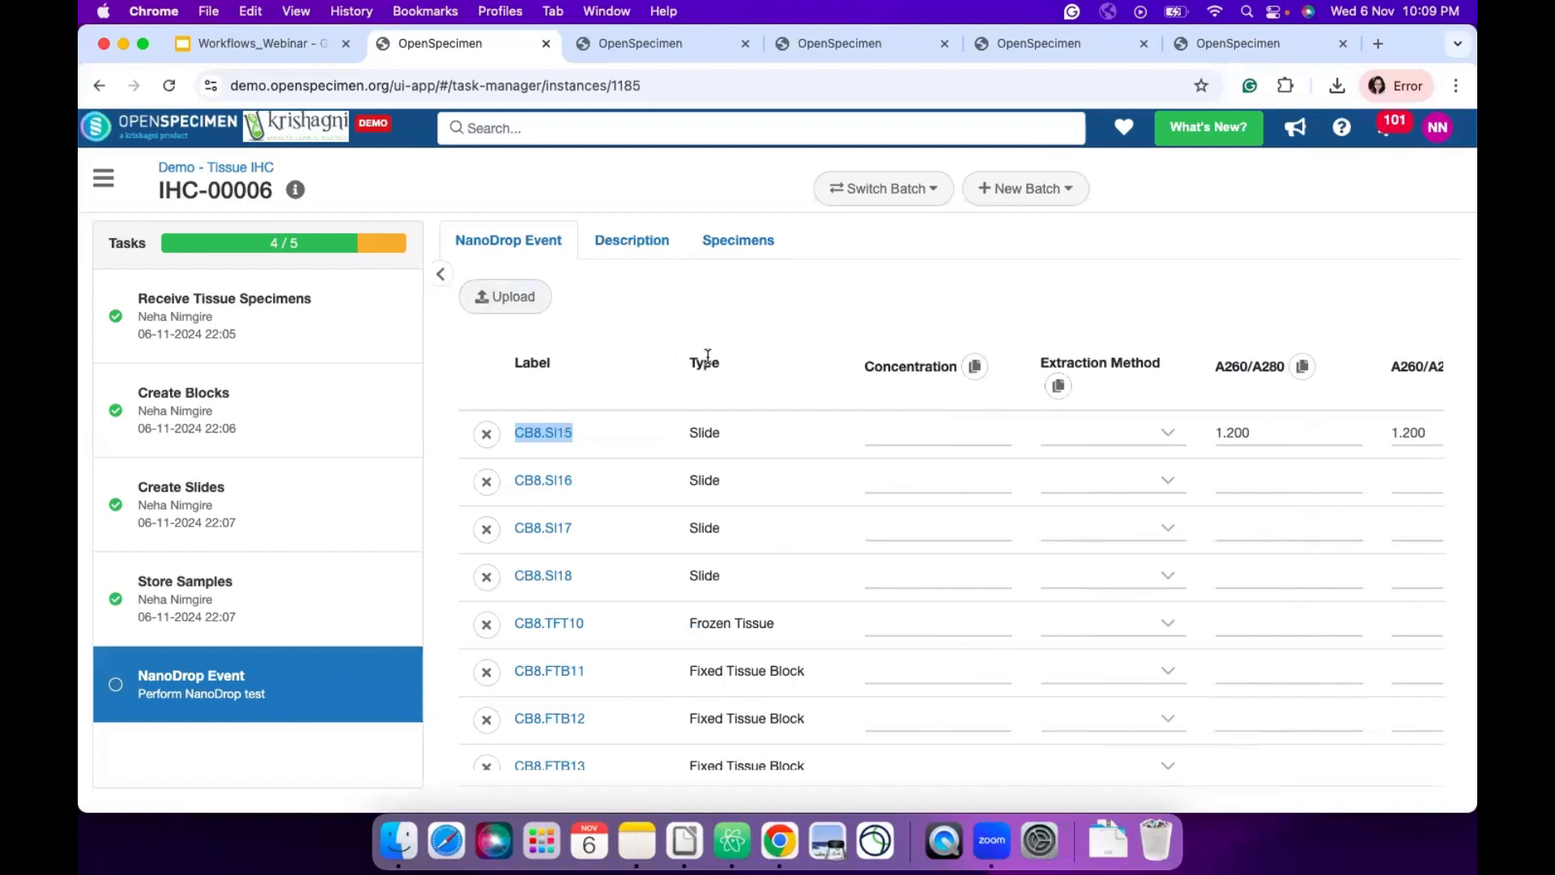
scroll(509, 757, "down", 5)
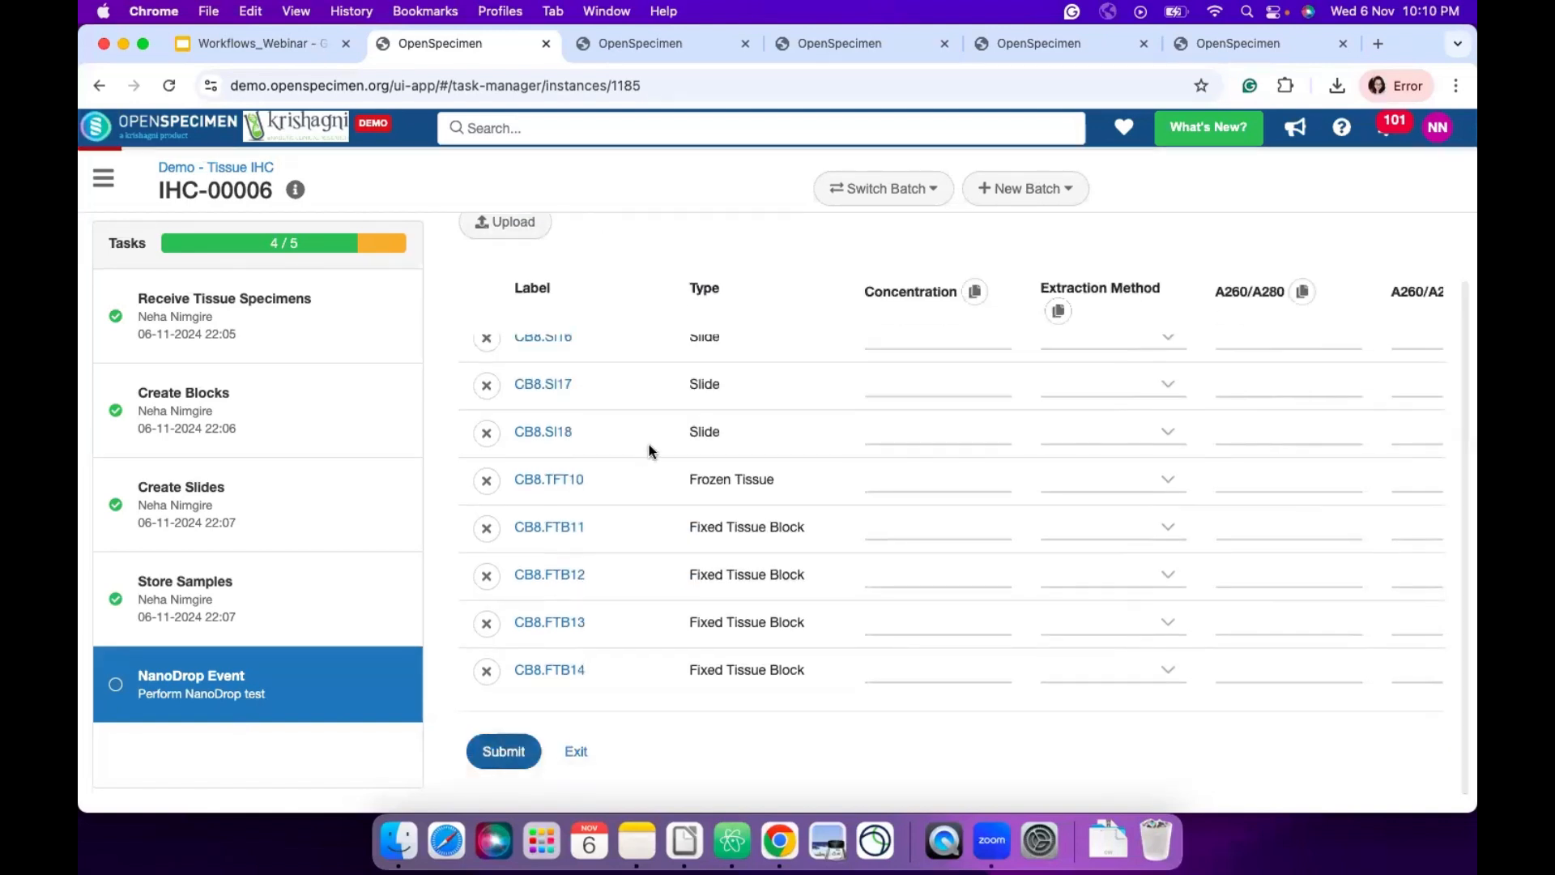
- Advance the Google Slides webinar deck to the Genetics Workflow slide and open the Genetics WF favorite in OpenSpecimen
left_click(289, 43)
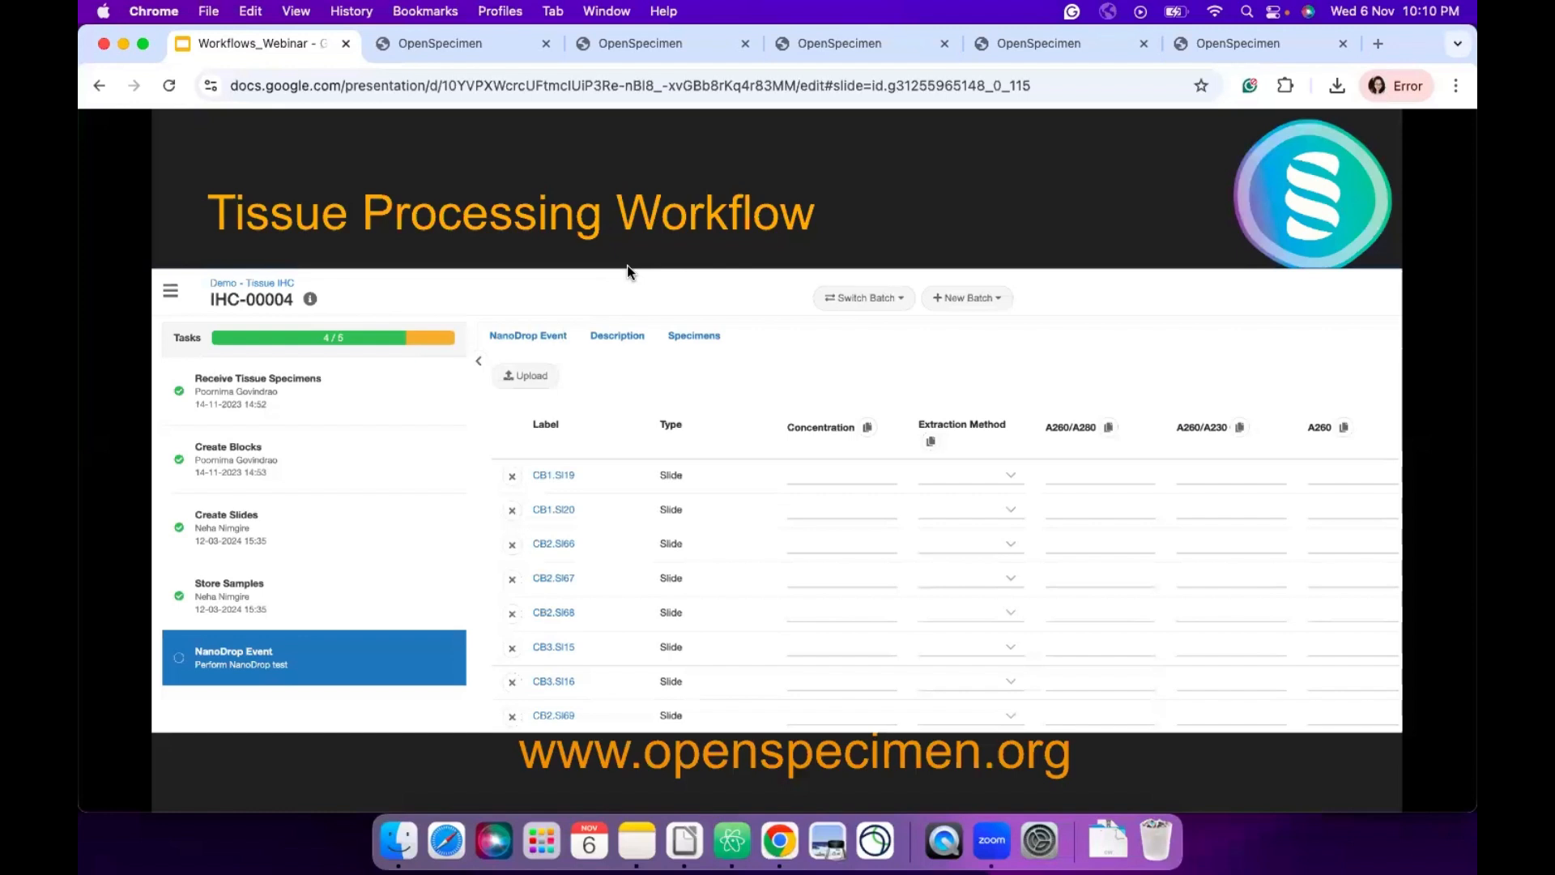
key("Right")
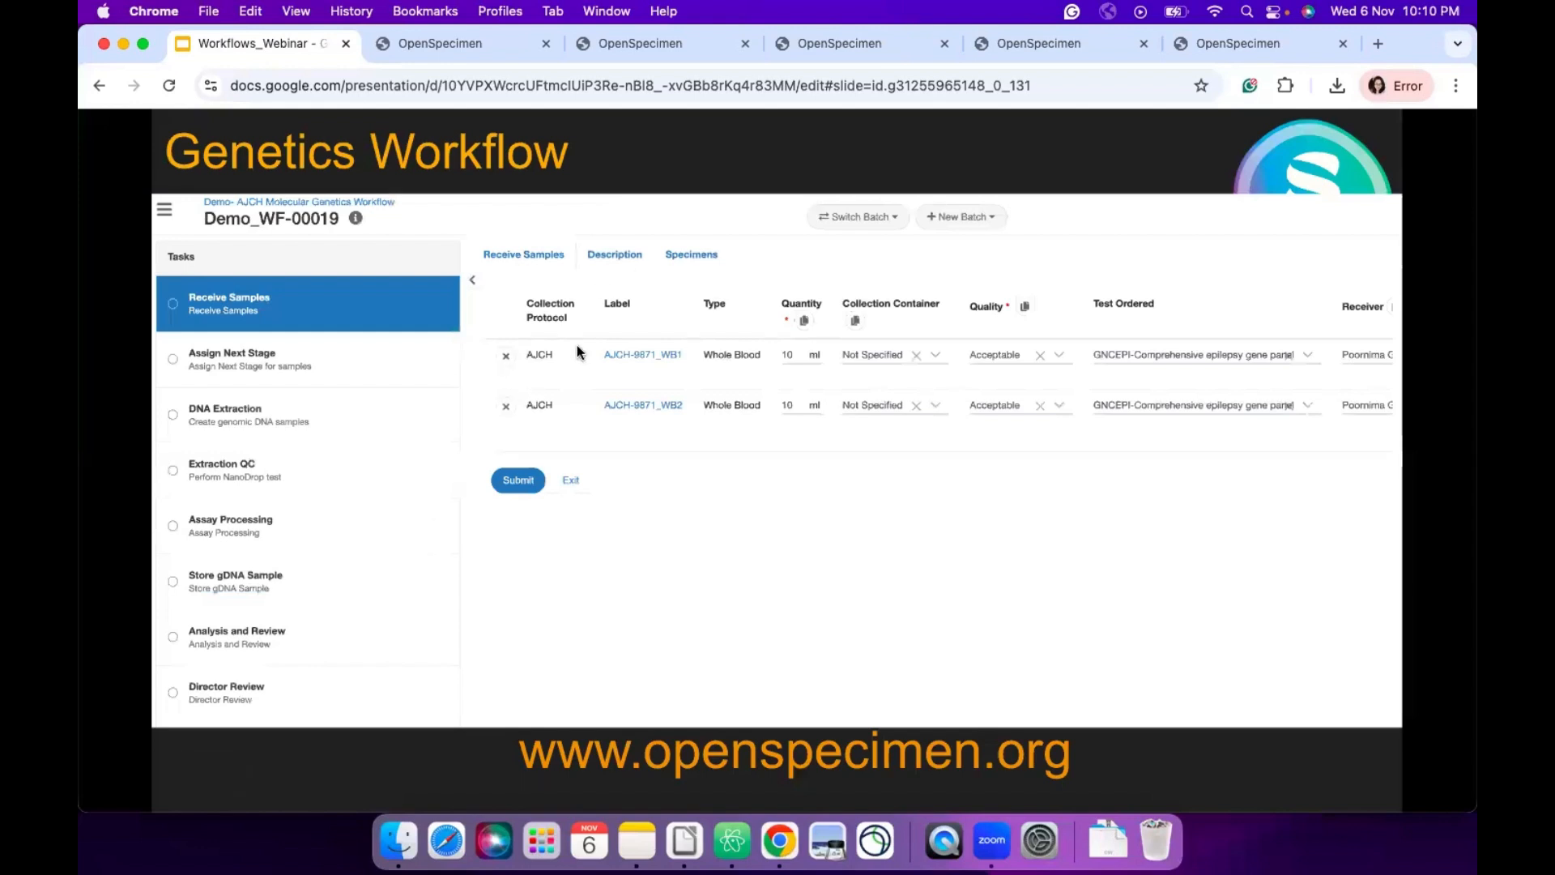
left_click(464, 43)
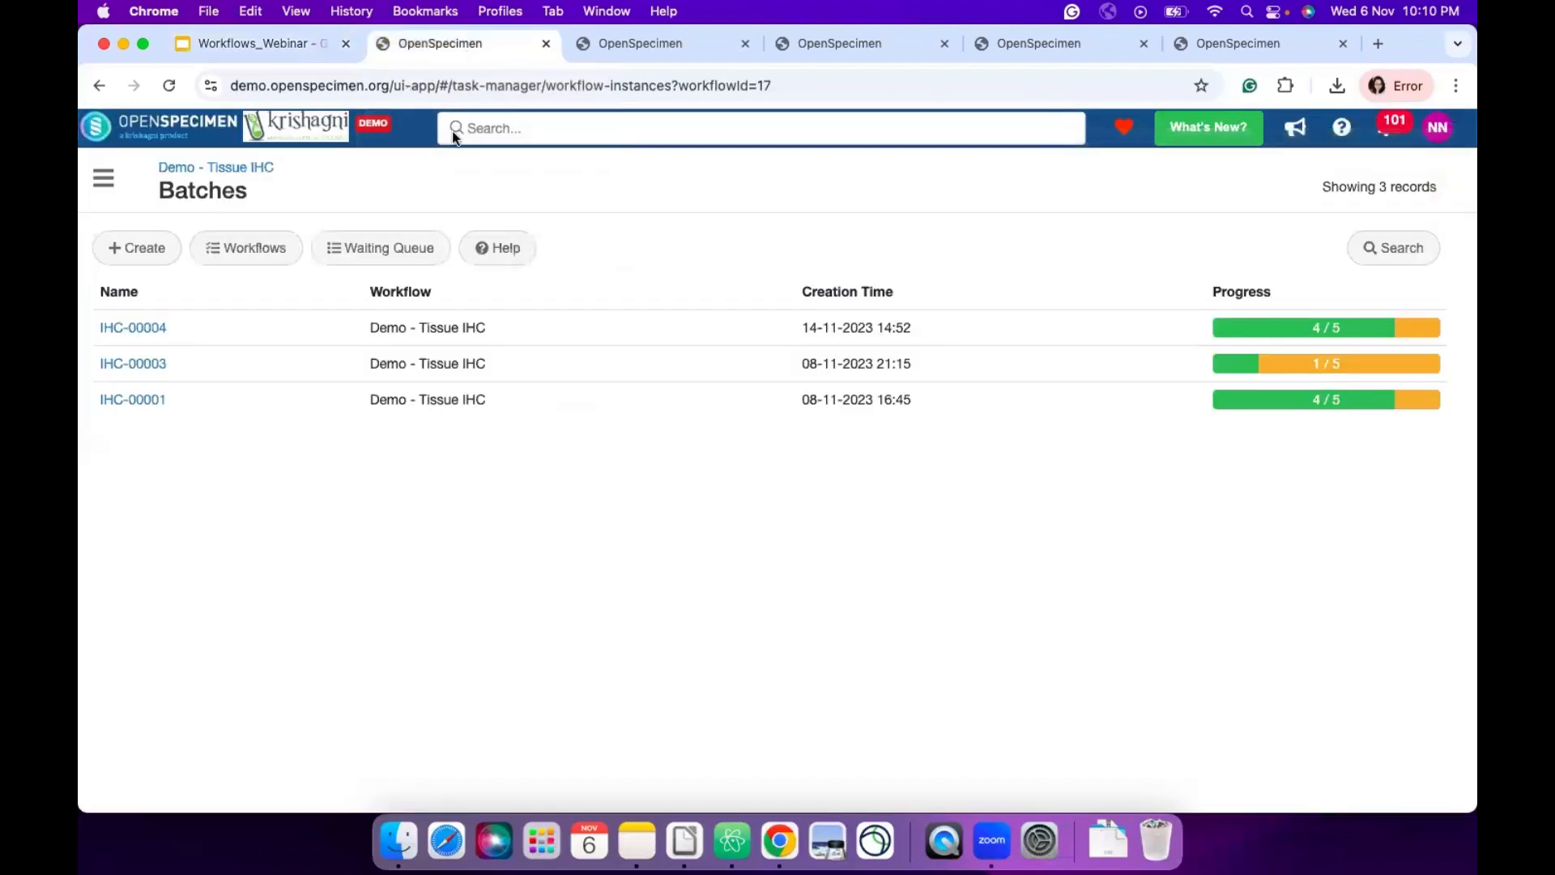
left_click(1121, 129)
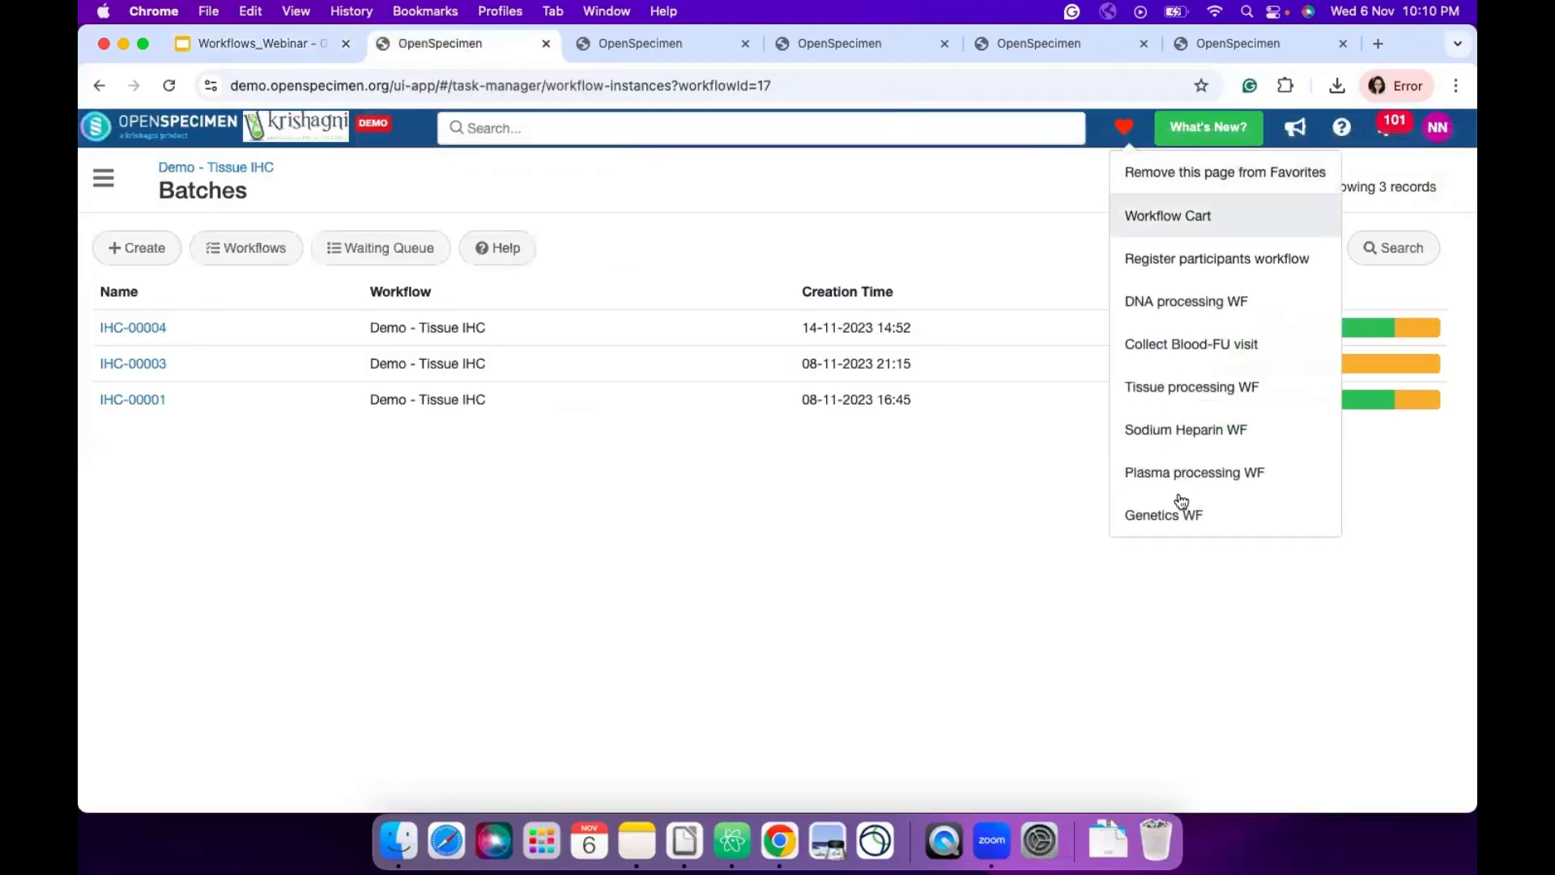
left_click(1183, 514)
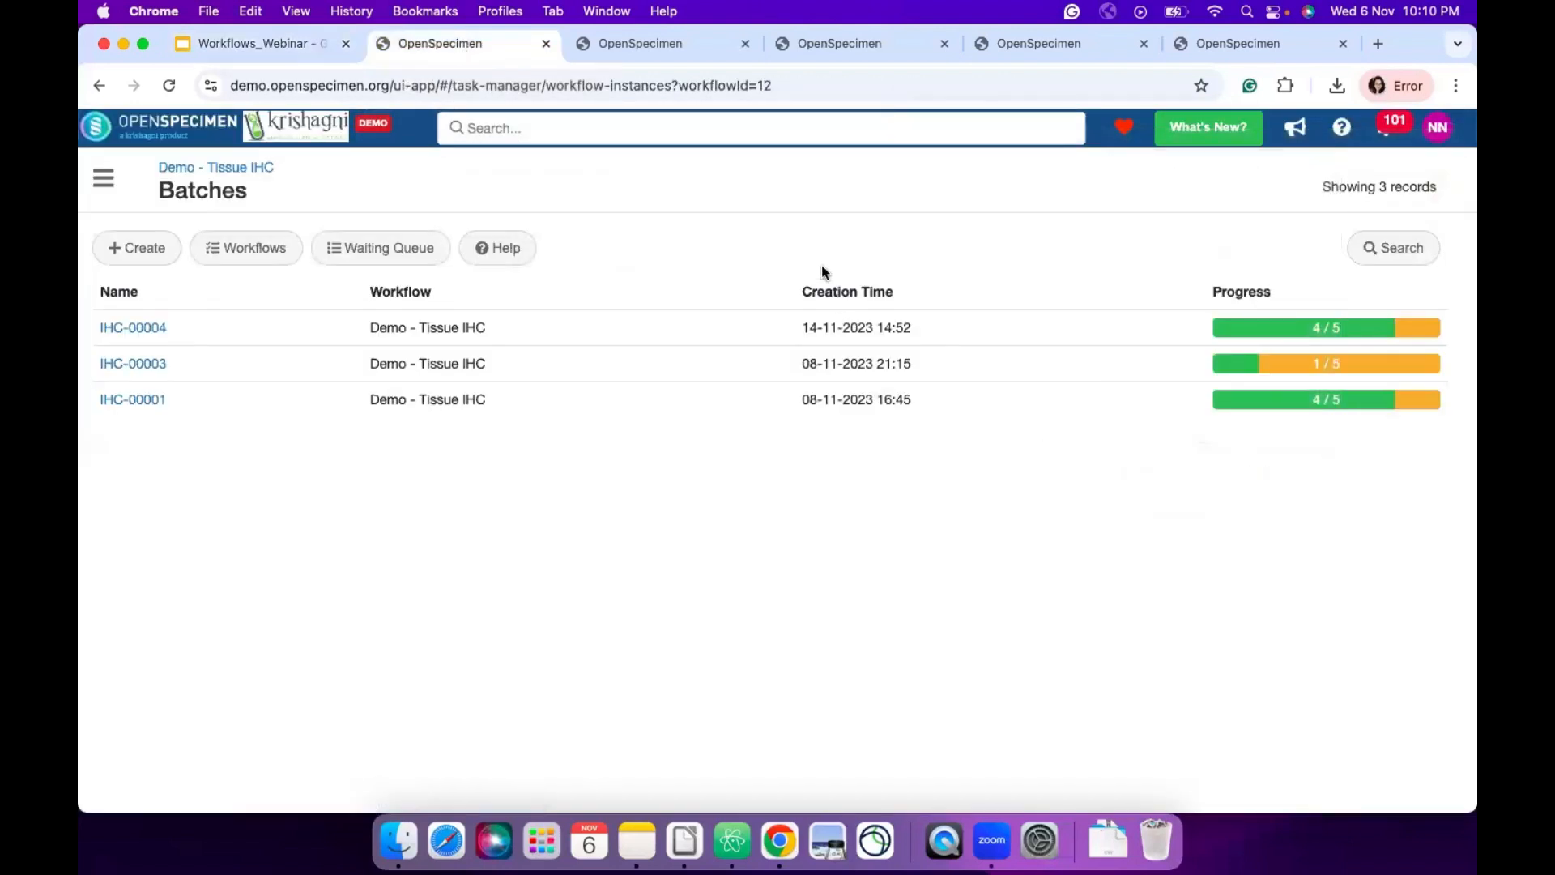
- Copy the Genetics WF specimen labels AJCH-9871_WB3 to AJCH-9871_WB8 from the Workflows Webinar note in Notes and return to Chrome
key("super+Tab")
key("super+Tab")
key("super+Tab")
key("super+Tab")
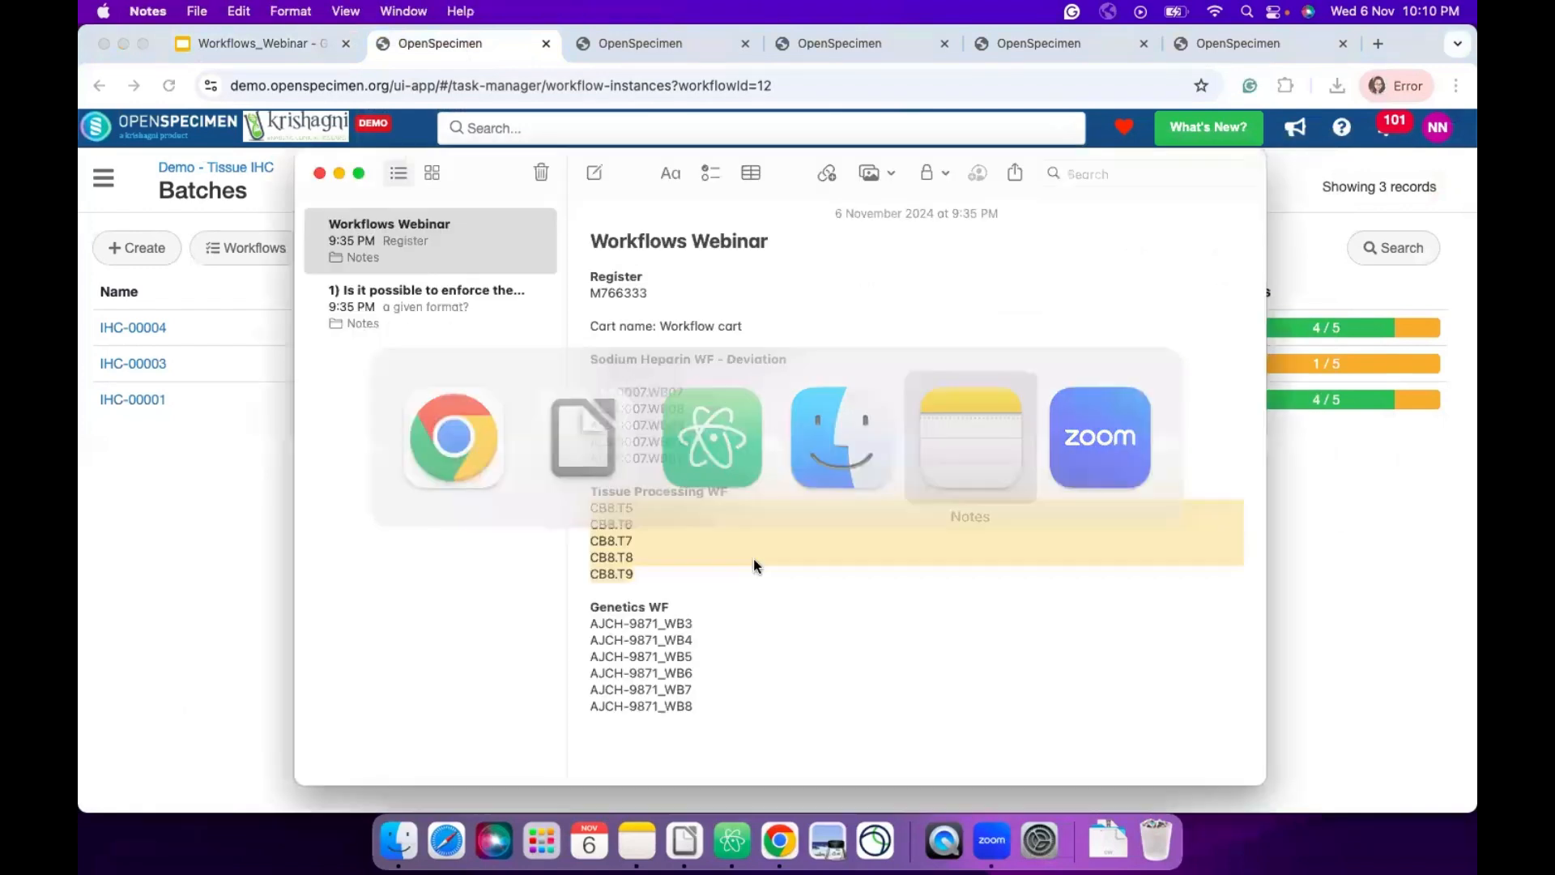
left_click(723, 711)
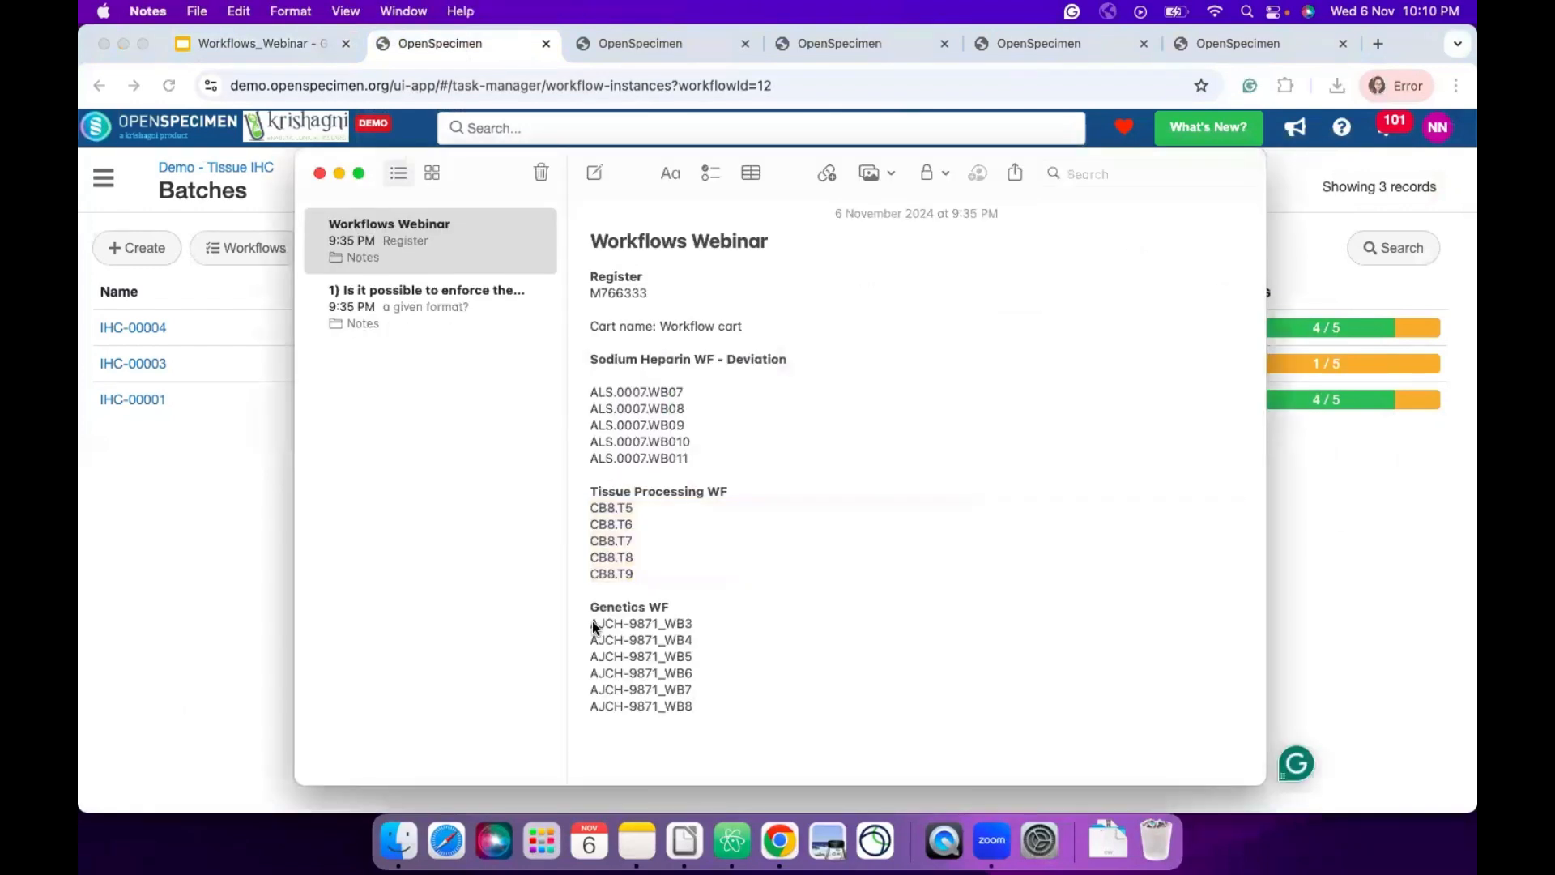
left_click(592, 620, "shift")
key("super+c")
key("super+Tab")
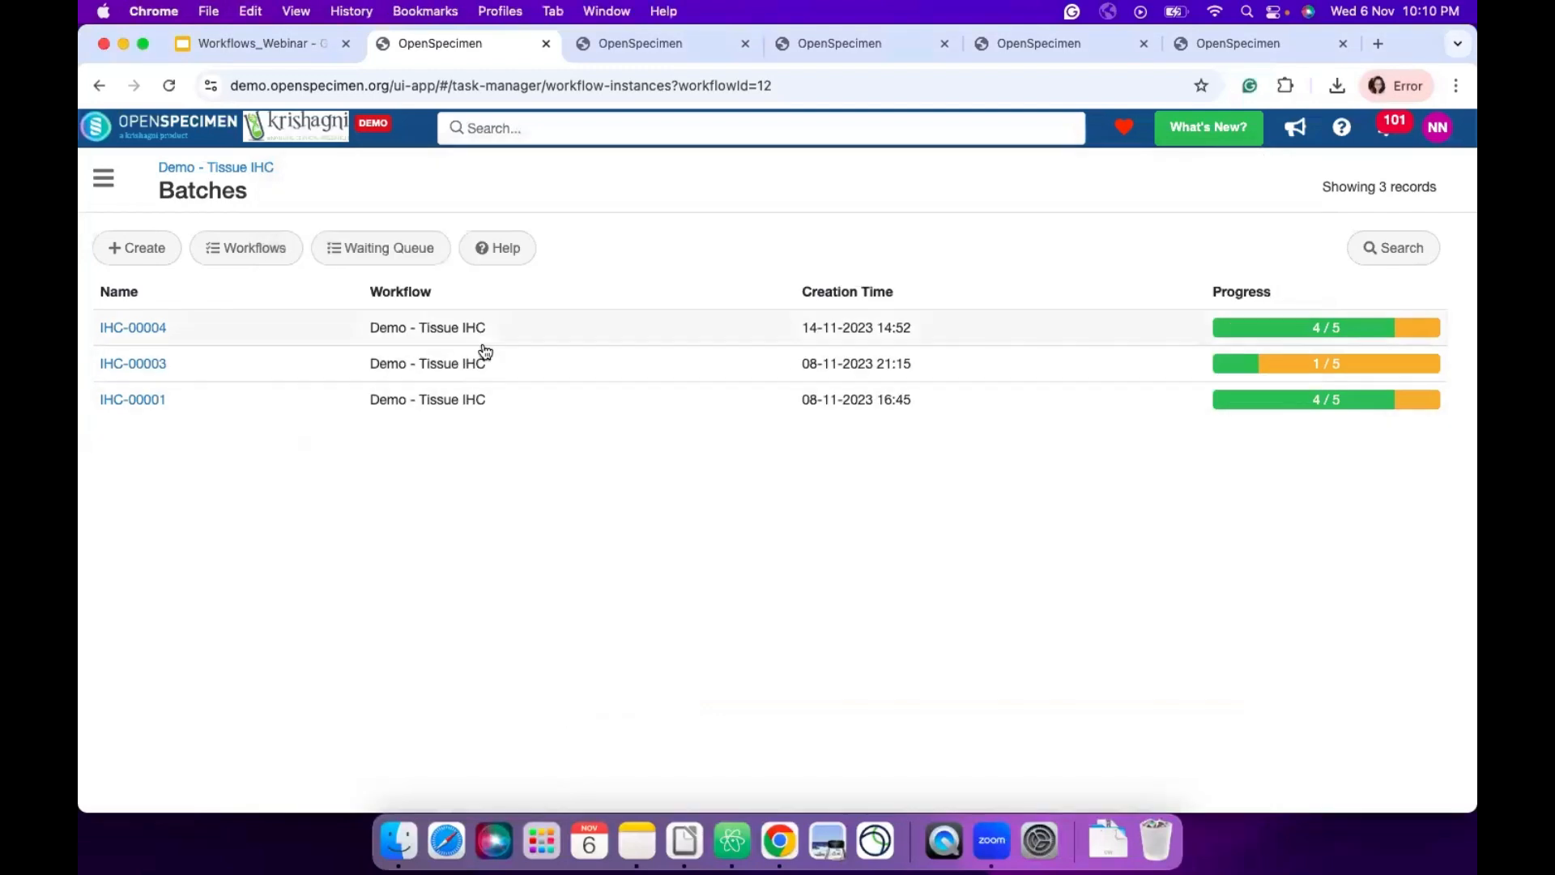
- Close three of the extra OpenSpecimen browser tabs
left_click(589, 57)
key("super+w")
key("super+w")
key("super+w")
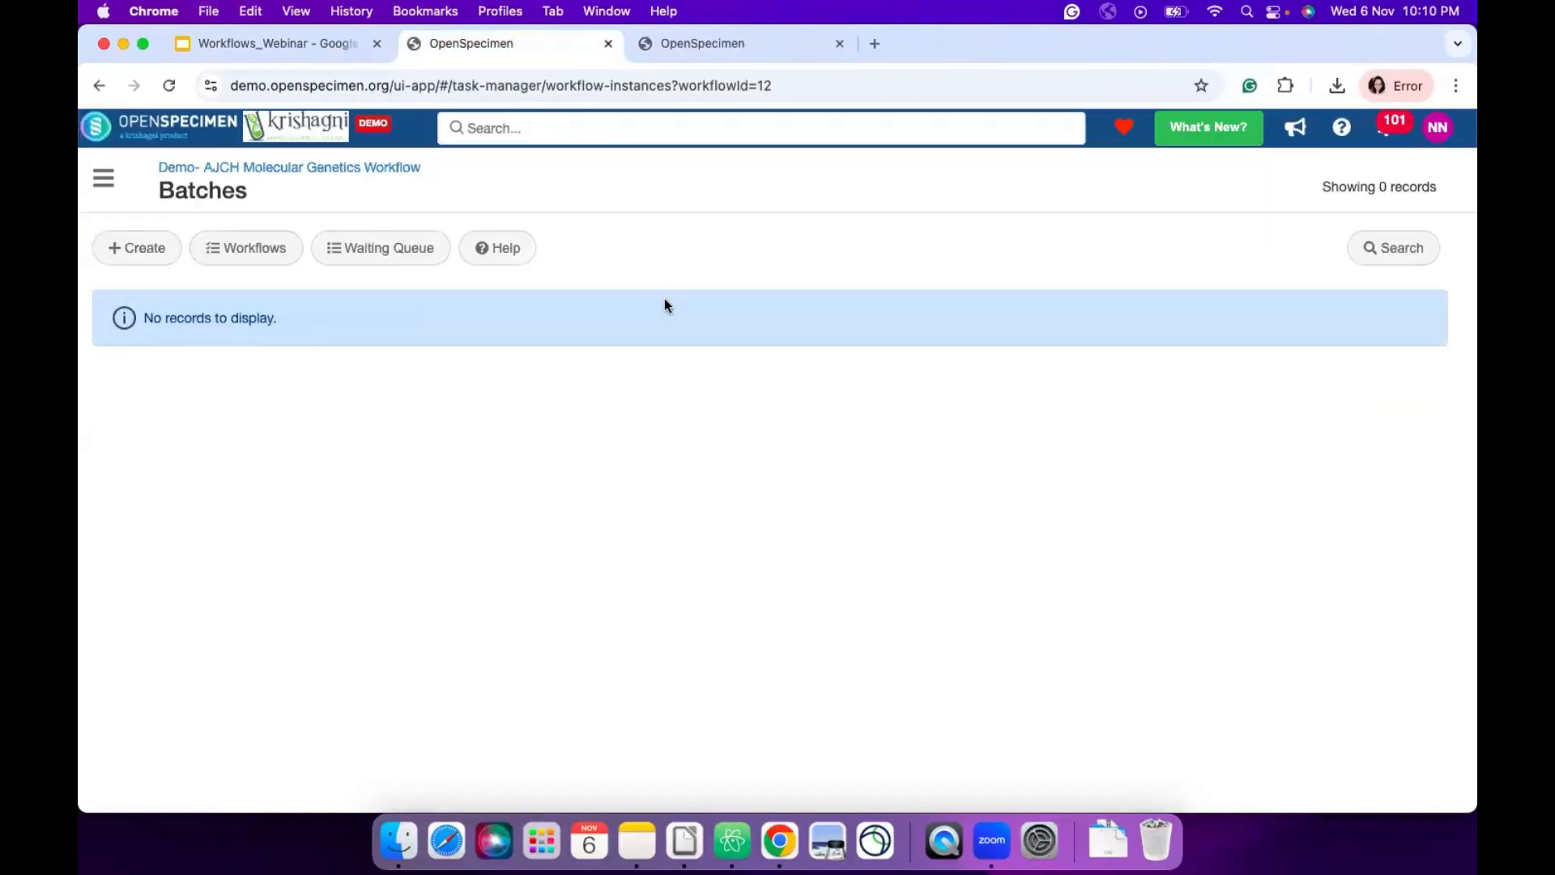
- Create a batch in the AJCH Molecular Genetics Workflow from the copied labels AJCH-9871_WB3 to AJCH-9871_WB8
left_click(144, 255)
left_click(445, 295)
key("super+v")
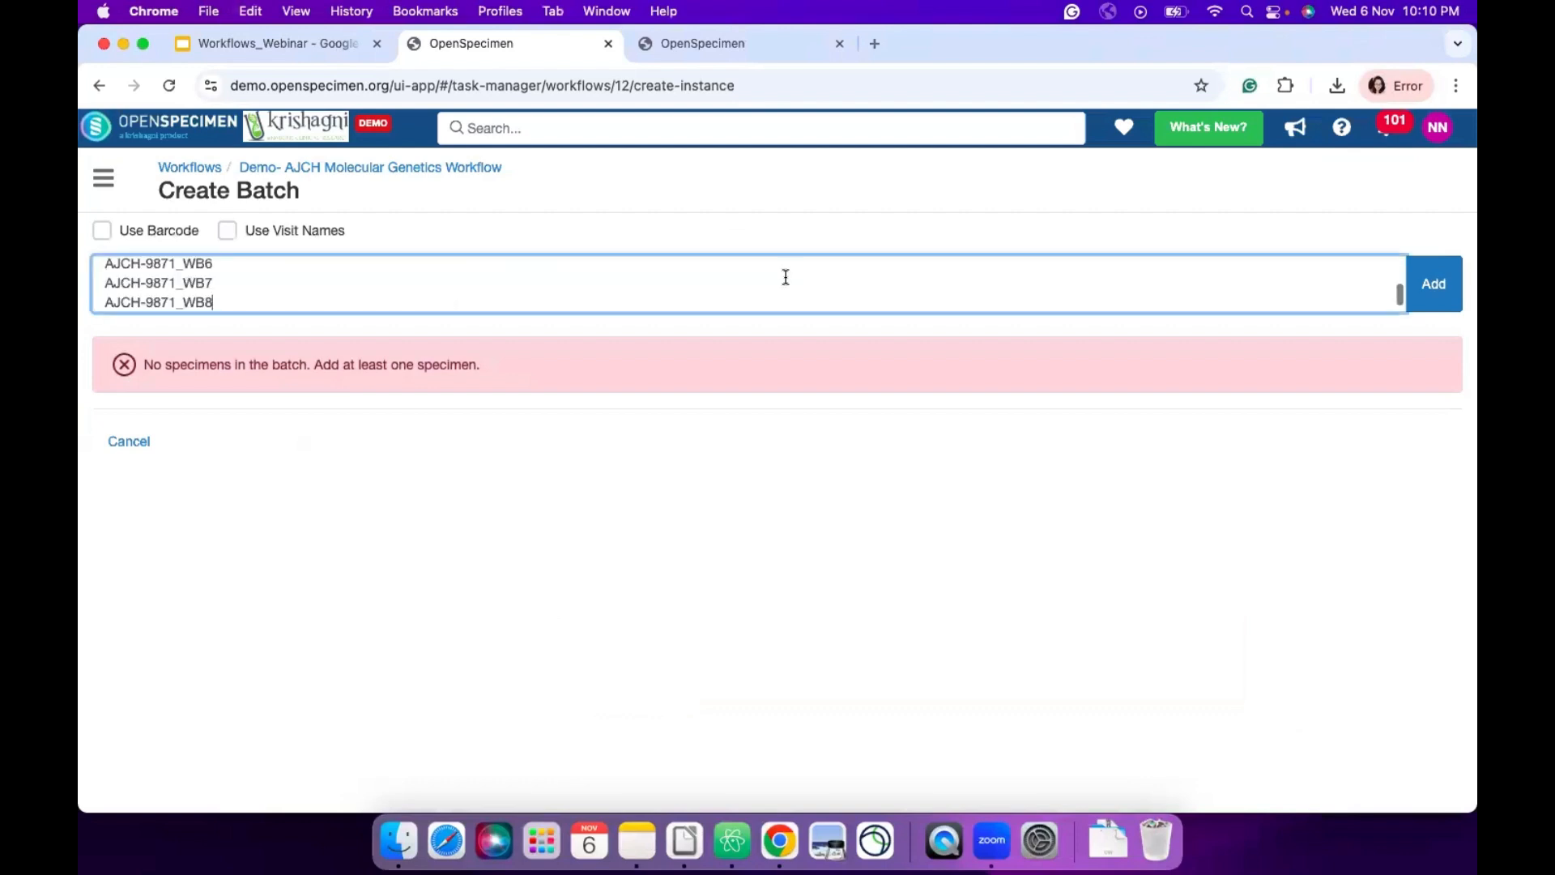
left_click(1433, 288)
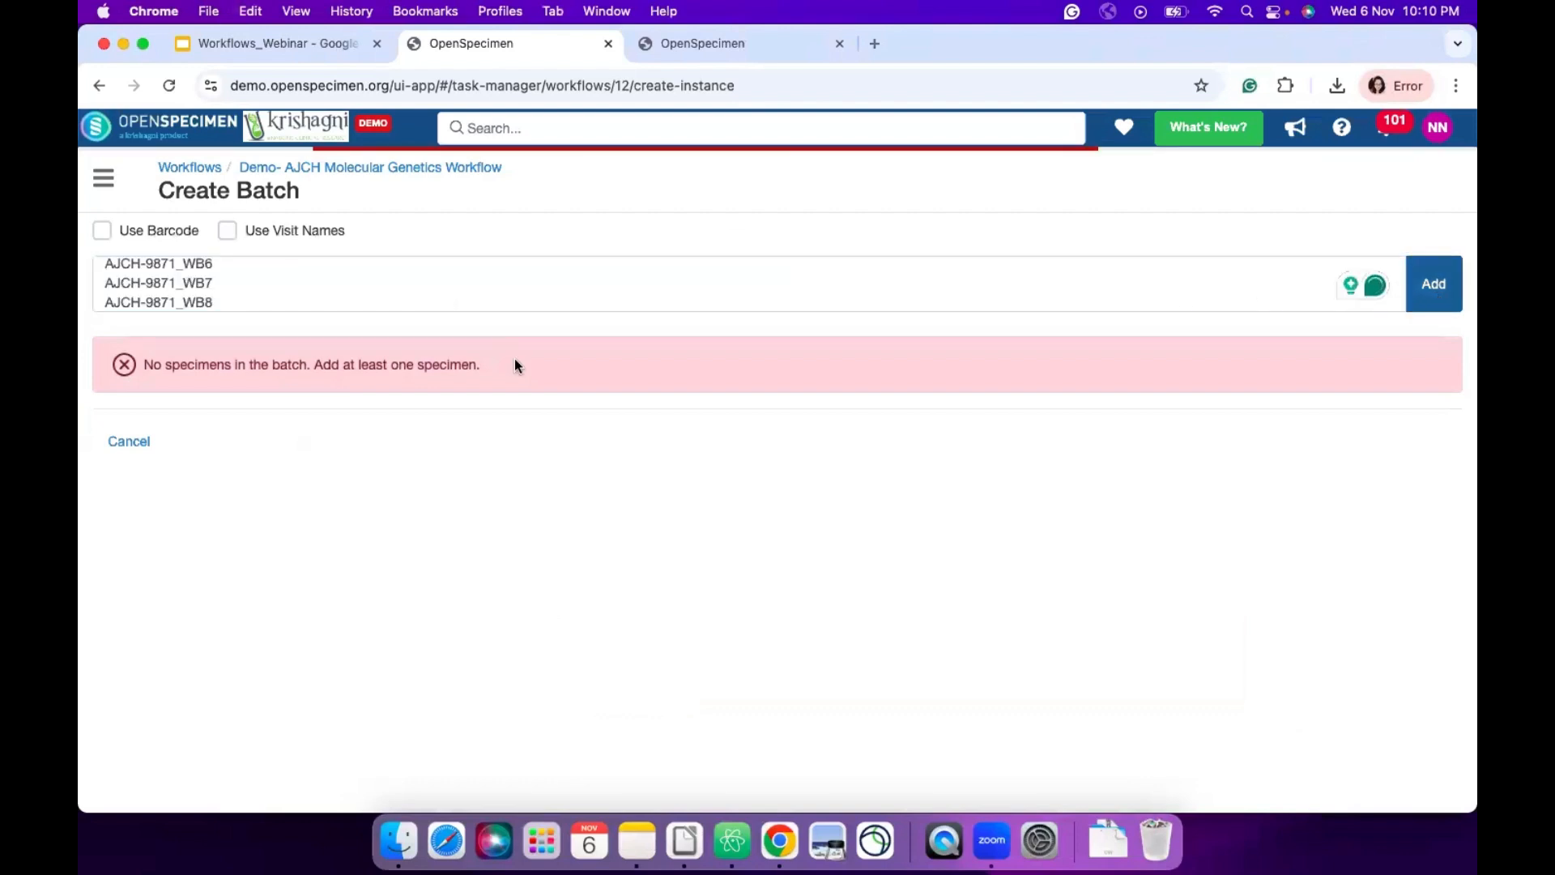
left_click(130, 720)
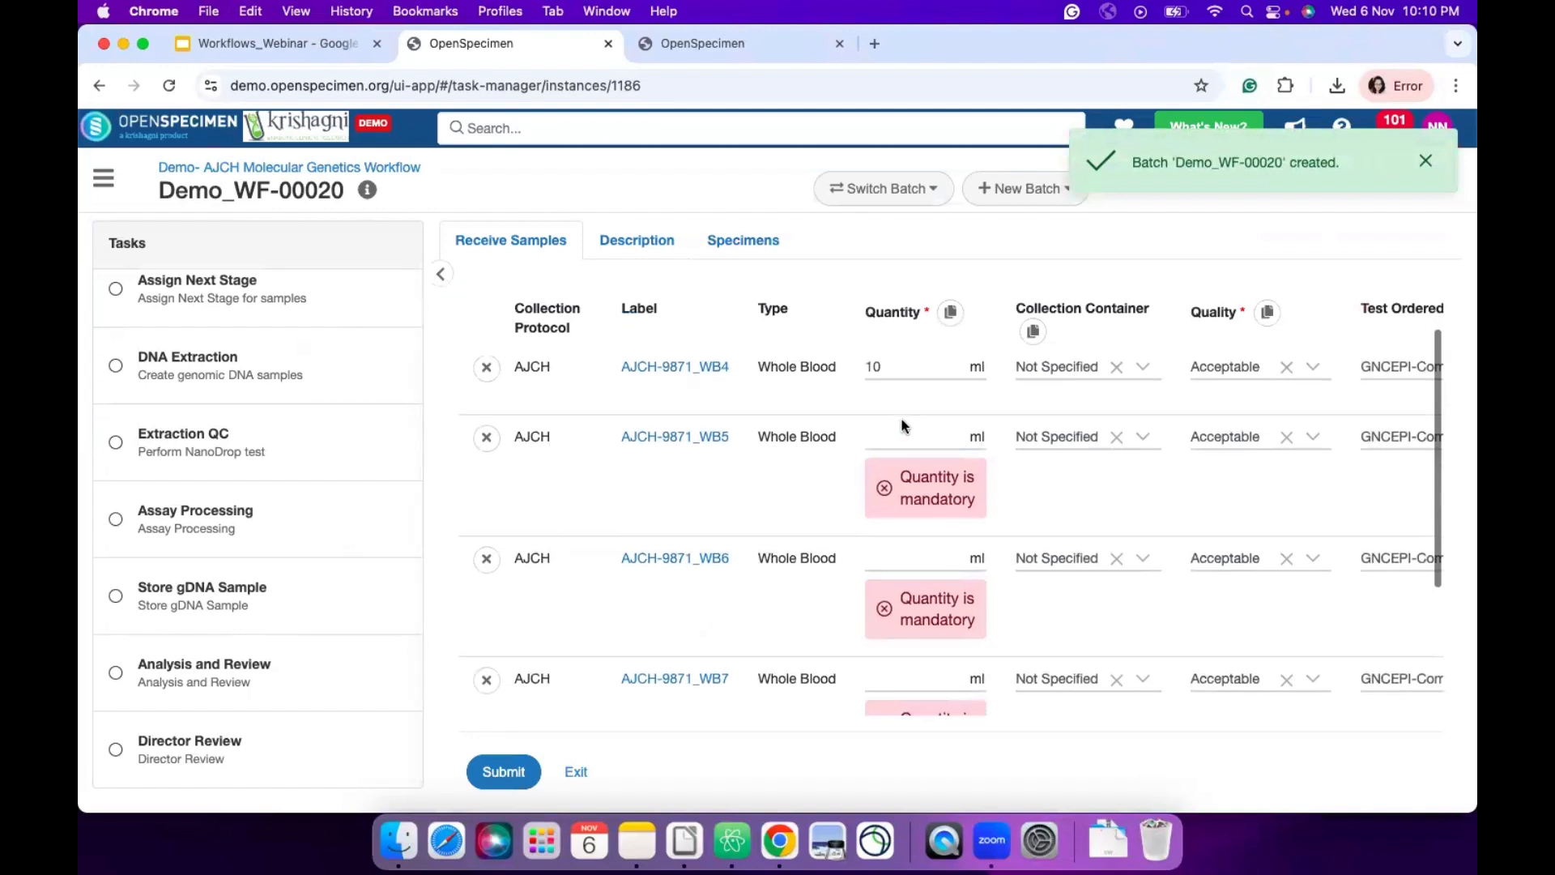
- Copy the first sample's quantity of 10 ml to all samples in the Receive Samples task
left_click(900, 437)
scroll(923, 372, "up", 2)
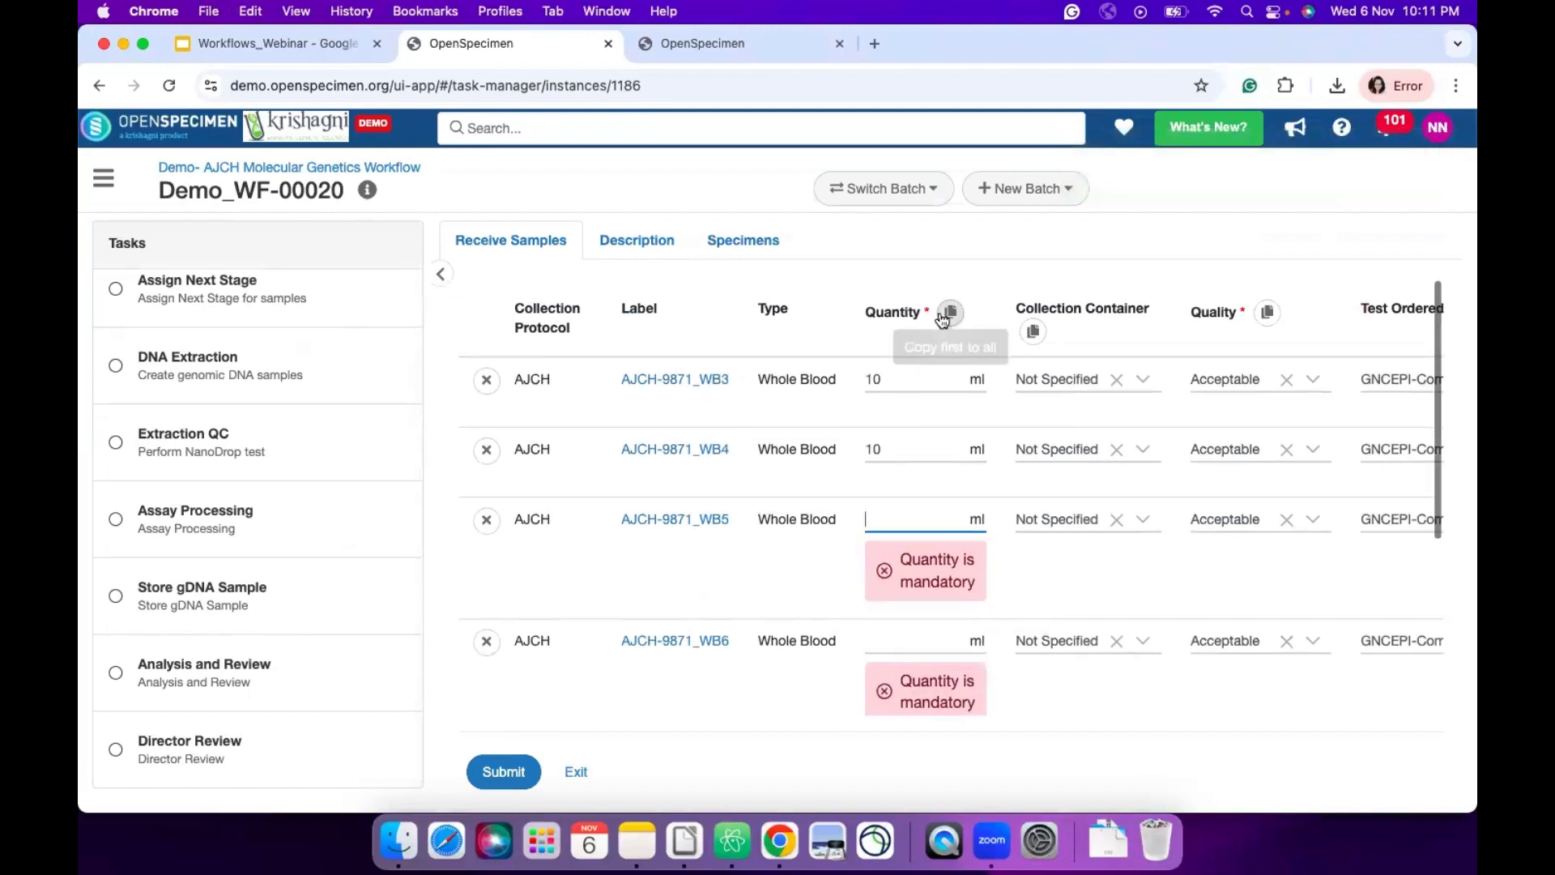
left_click(946, 314)
scroll(397, 378, "up", 2)
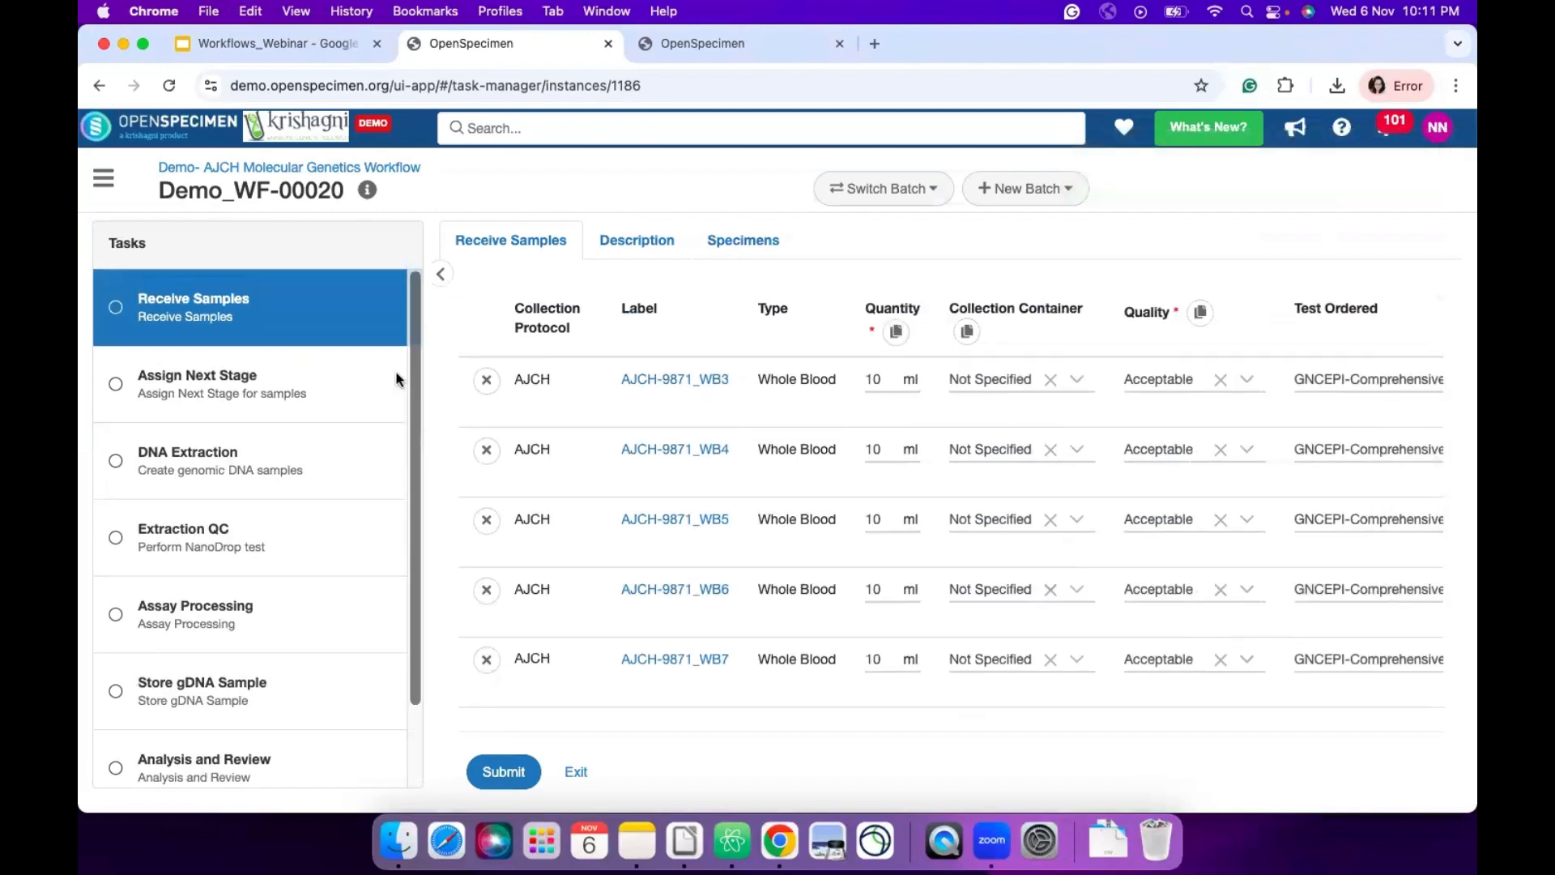
- Check the remaining columns of the received samples and submit the Receive Samples task
scroll(957, 475, "right", 10)
scroll(957, 475, "left", 10)
scroll(825, 422, "up", 1)
scroll(826, 429, "down", 1)
scroll(826, 430, "right", 10)
scroll(826, 429, "right", 5)
scroll(828, 430, "left", 15)
scroll(826, 424, "down", 2)
left_click(516, 753)
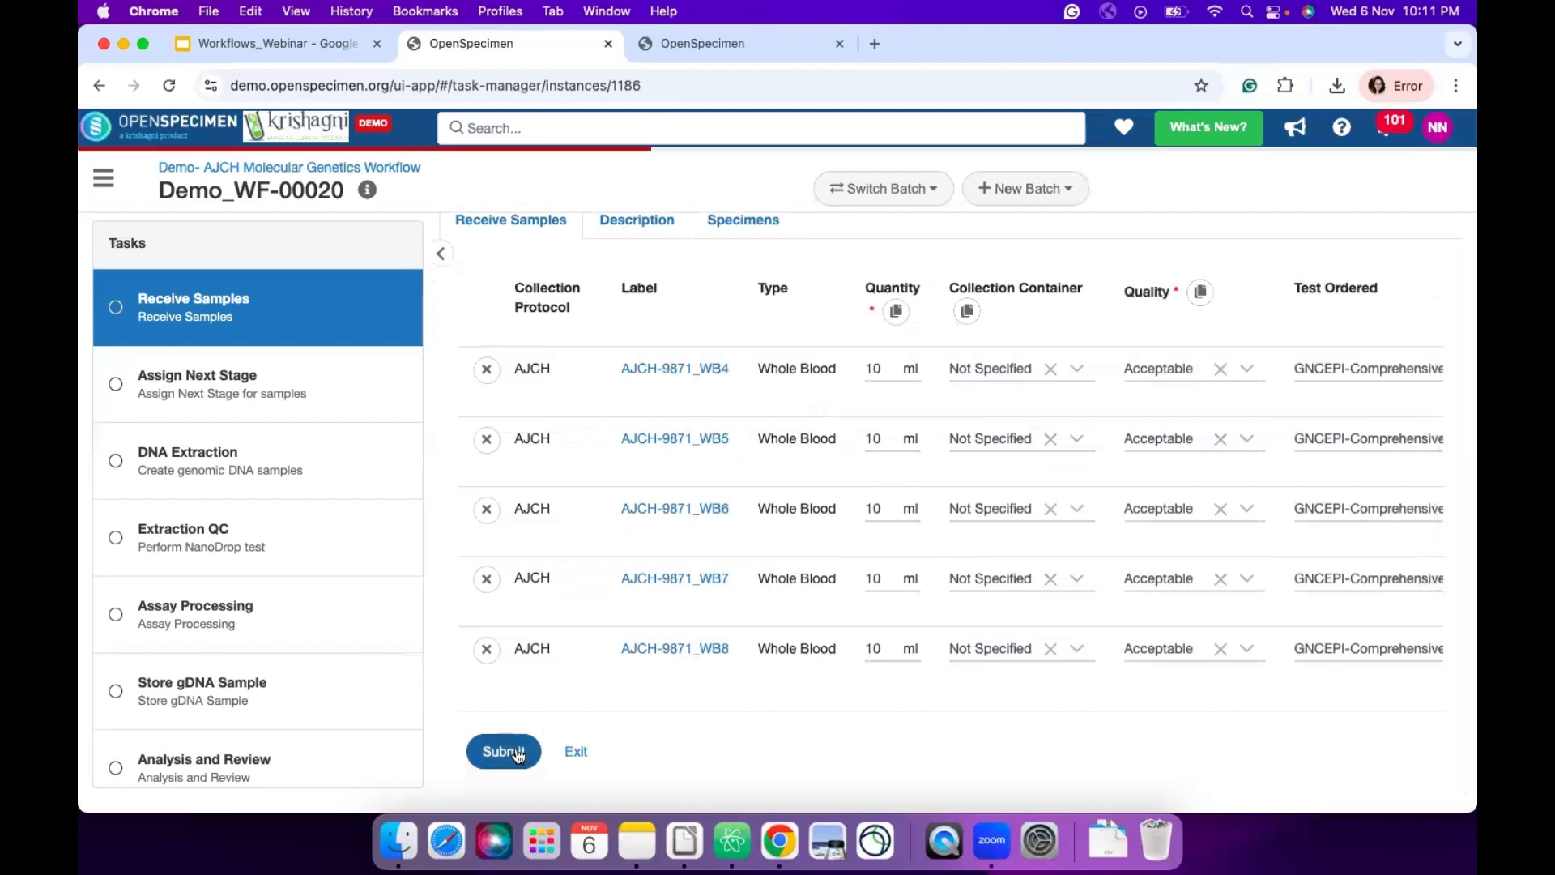
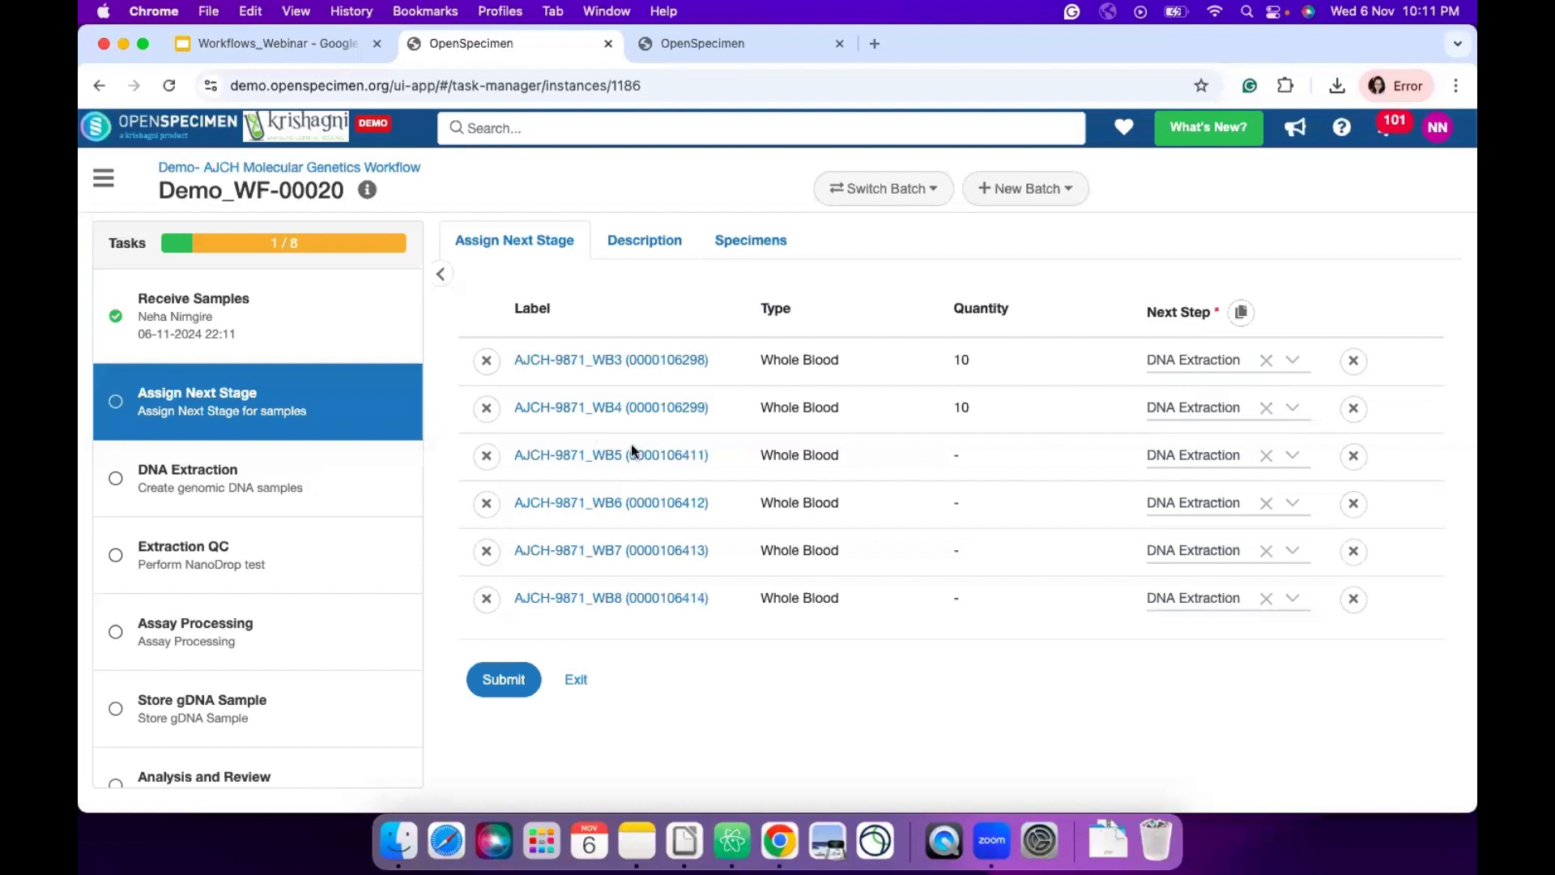
- Set the next step of AJCH-9871_WB8 to Extraction QC and submit the Assign Next Stage task
left_click_drag(760, 599, 850, 603)
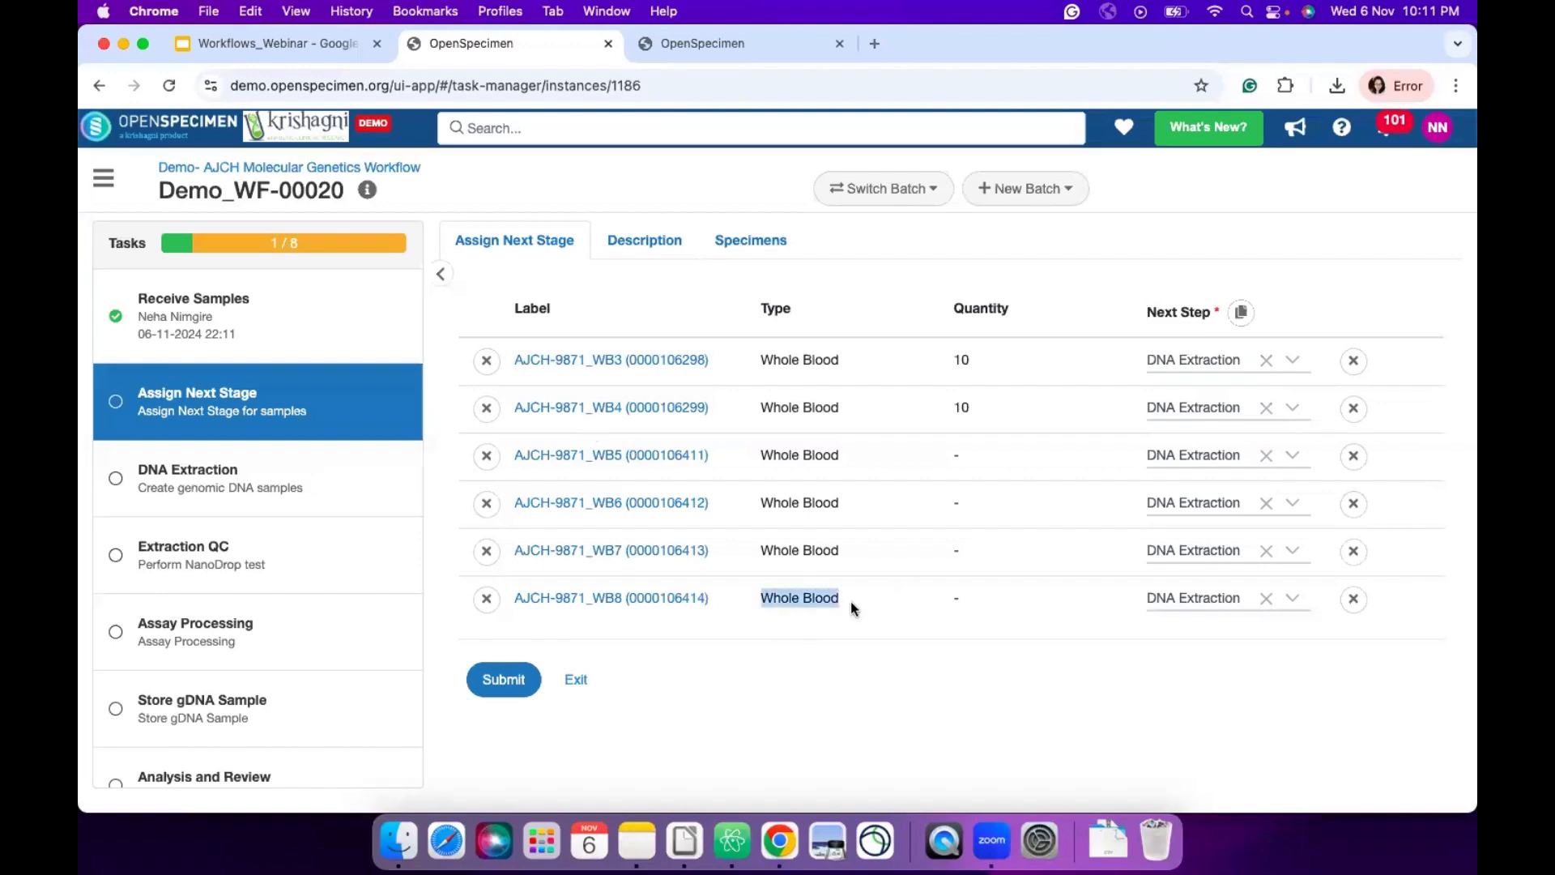
left_click(1207, 599)
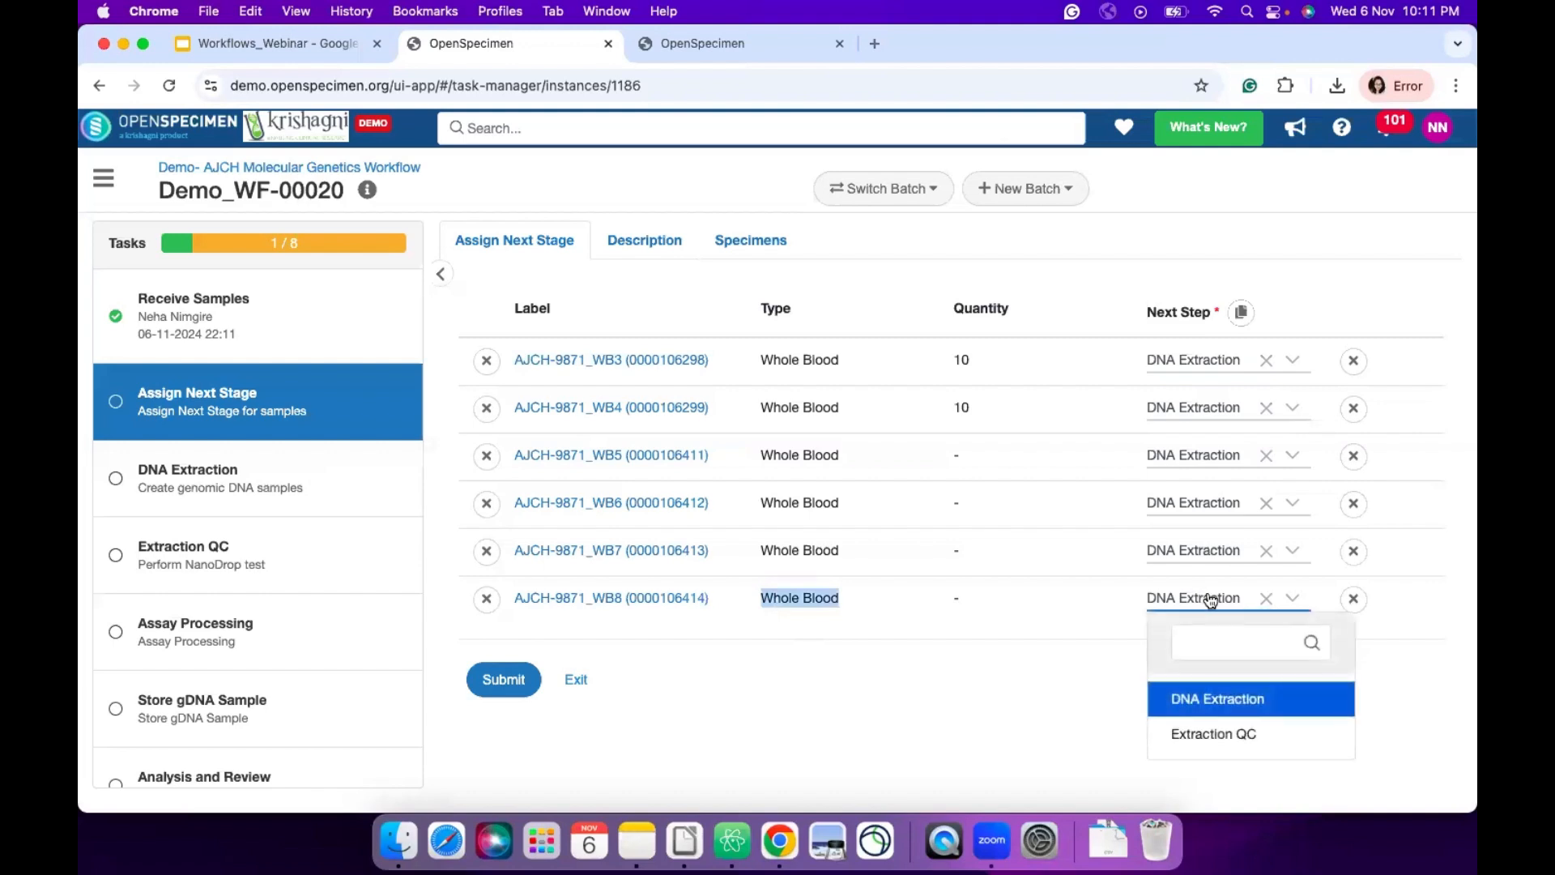
left_click(1225, 728)
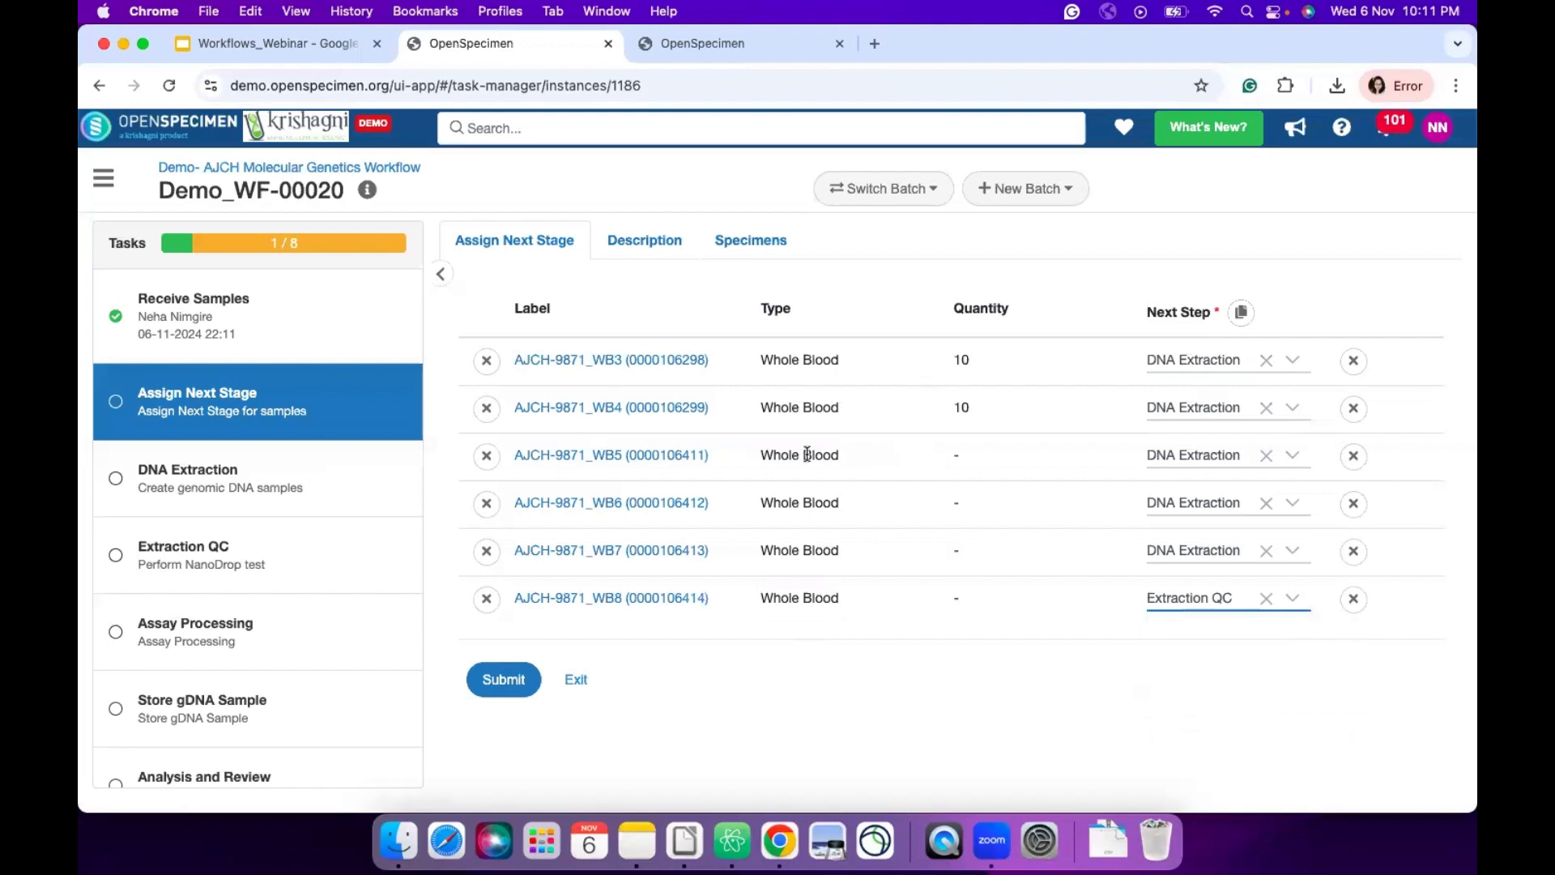
left_click(498, 682)
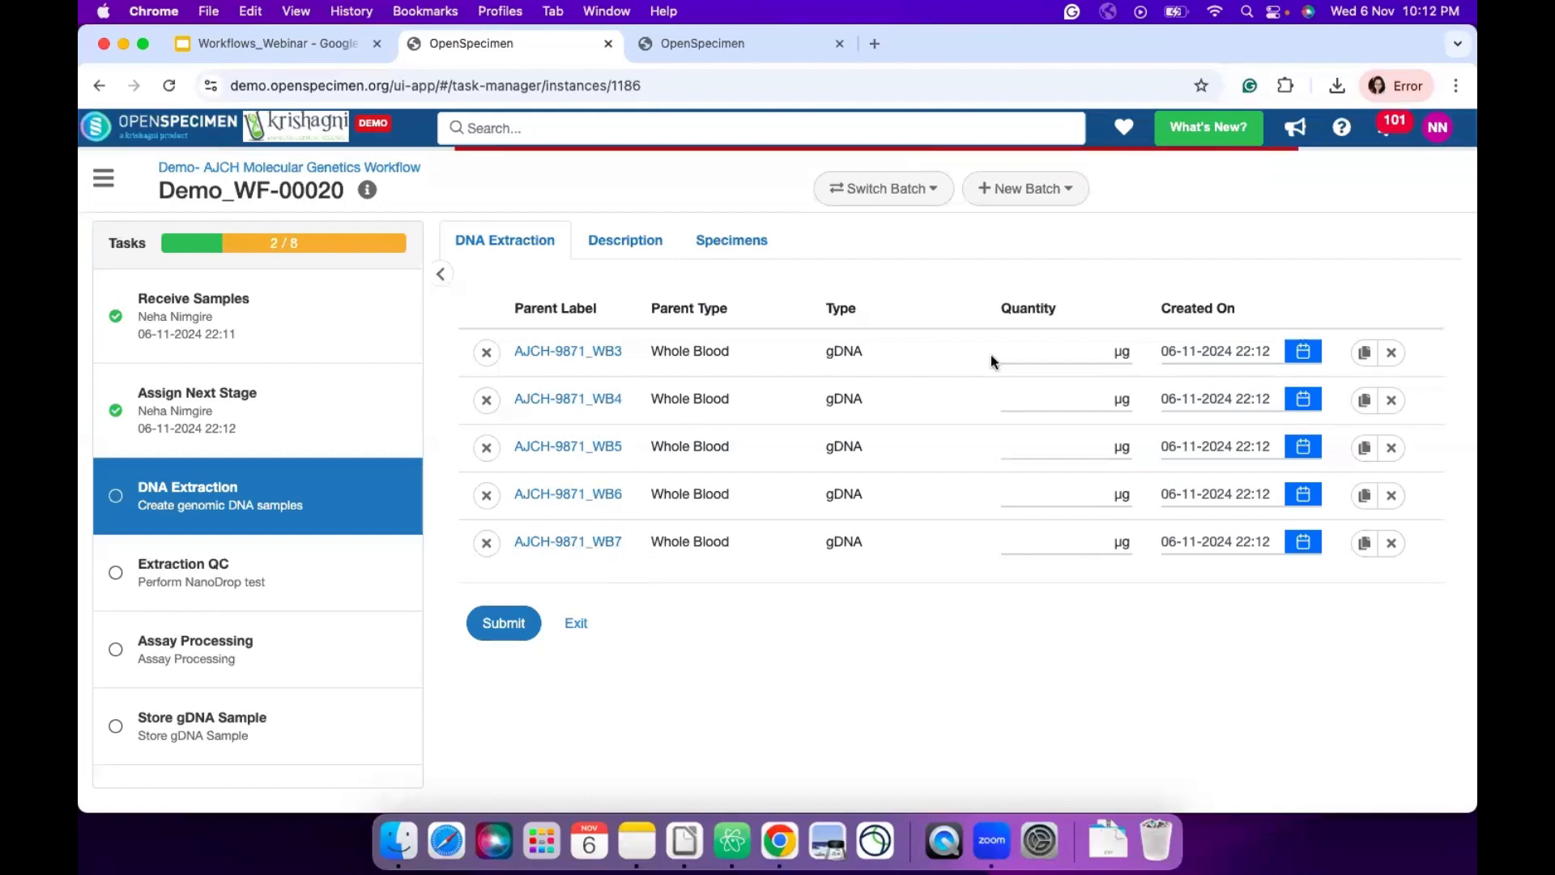
- Enter gDNA quantities of 100, 100, 102, 198 and 123 µg for WB3 to WB7 and submit the DNA Extraction task
left_click(1028, 348)
type("100")
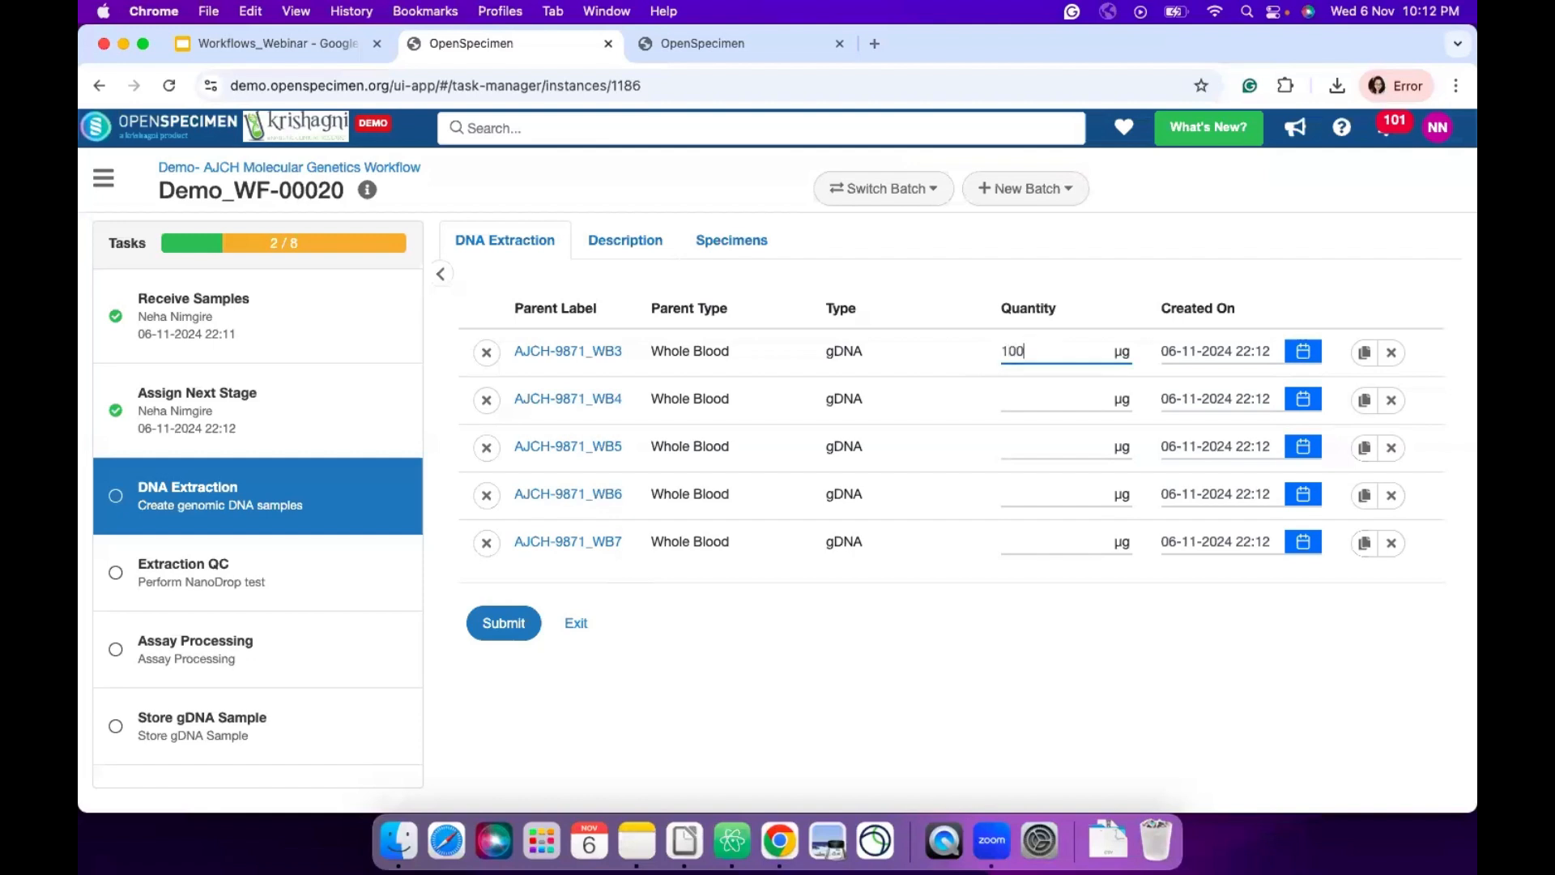
left_click(1042, 396)
type("100")
left_click(1045, 444)
type("102")
left_click(1020, 500)
type("198")
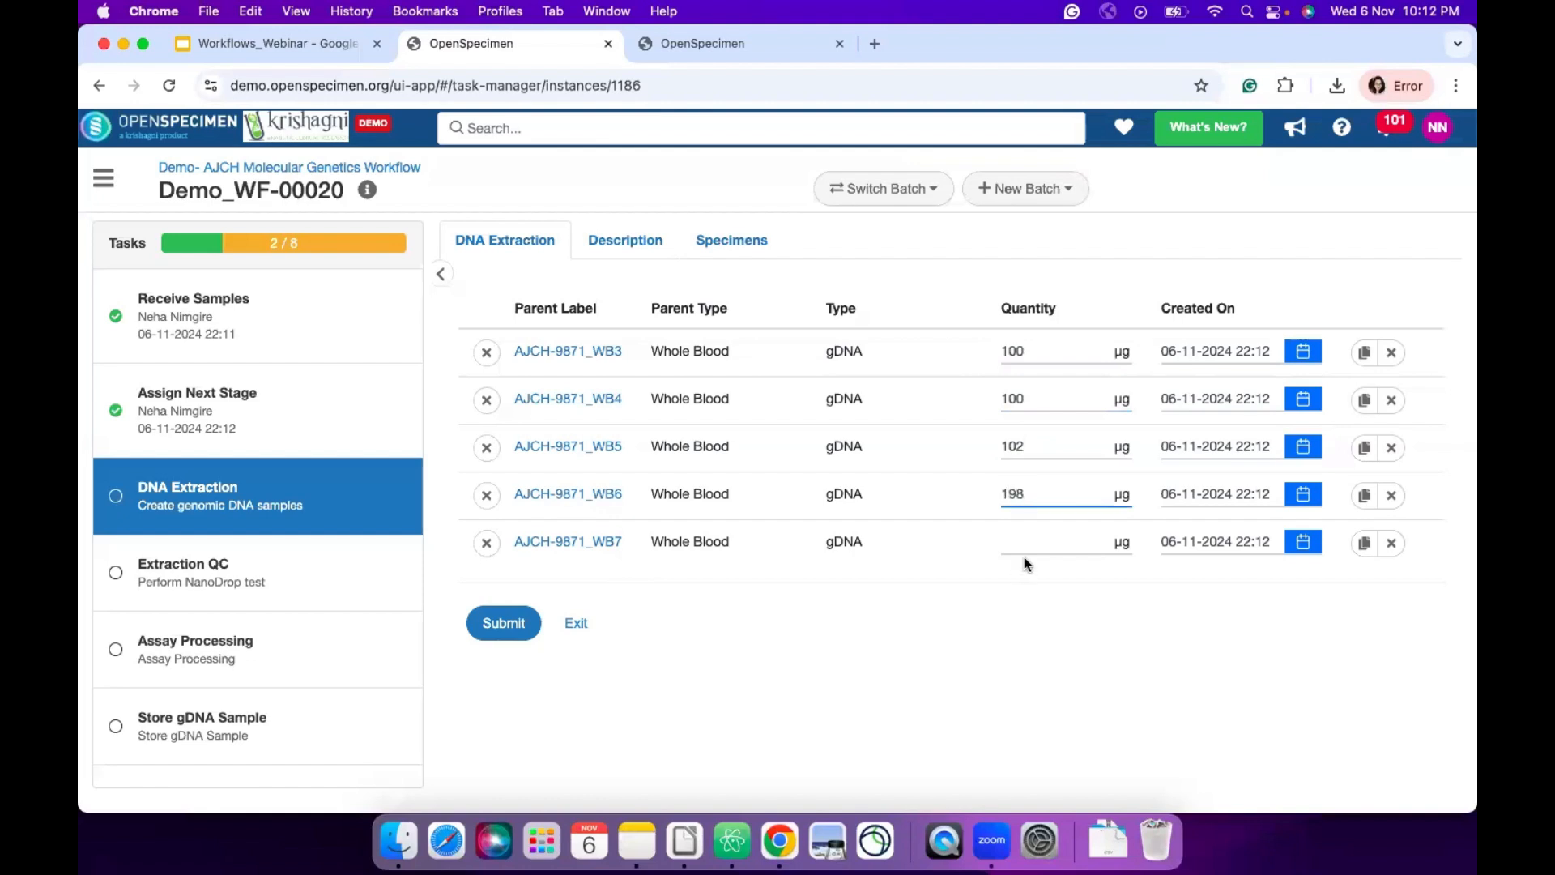
left_click(1026, 543)
type("123")
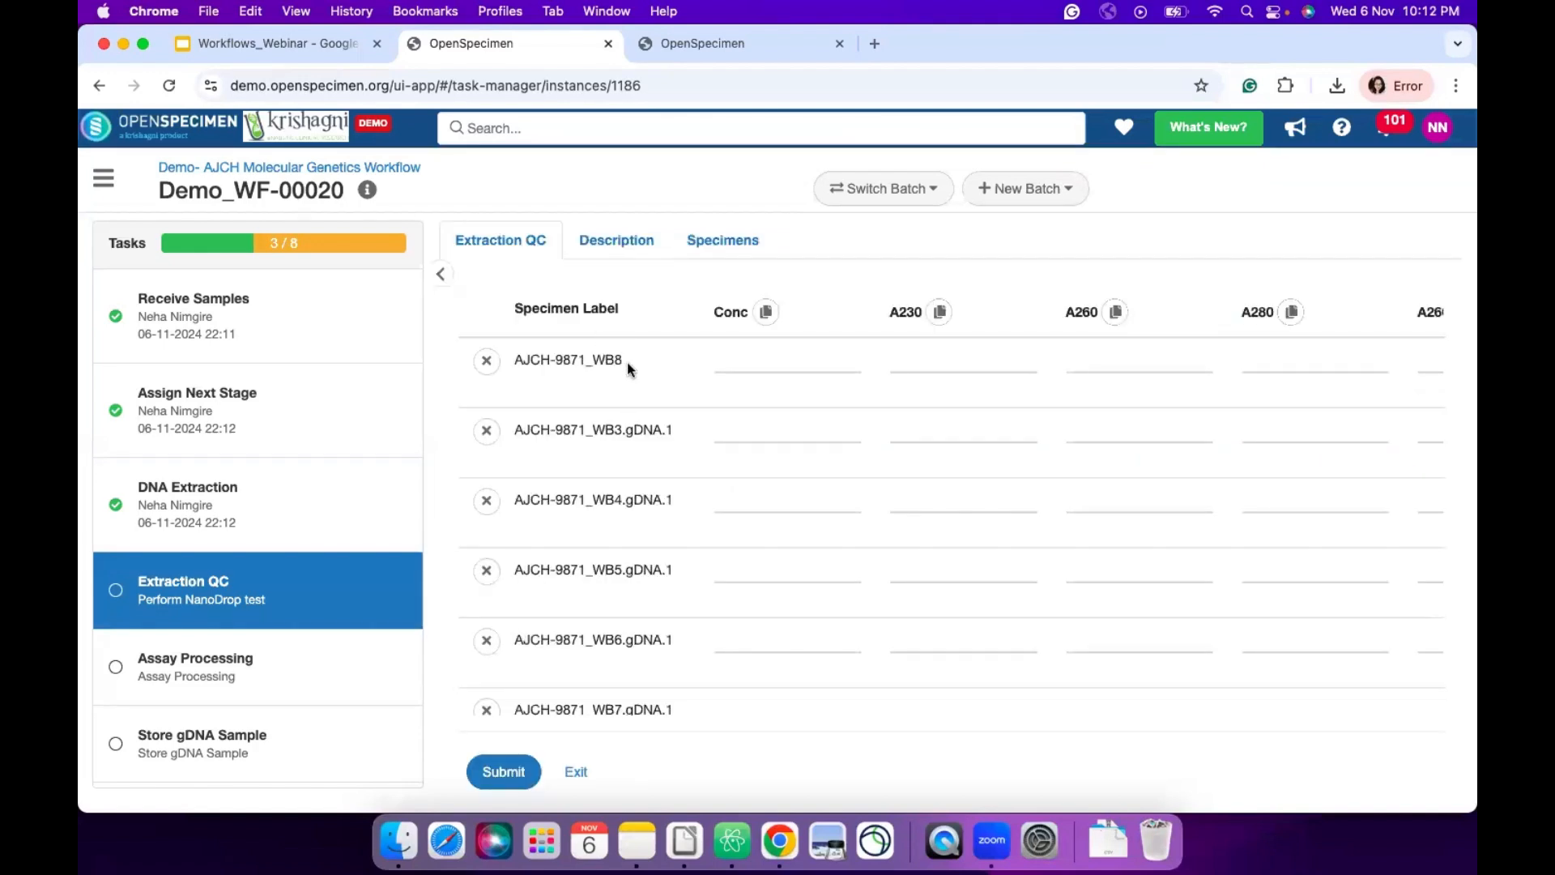
- Set Conc to 1.2 and A230 to 1.00 for all specimens in the Extraction QC task
triple_click(507, 361)
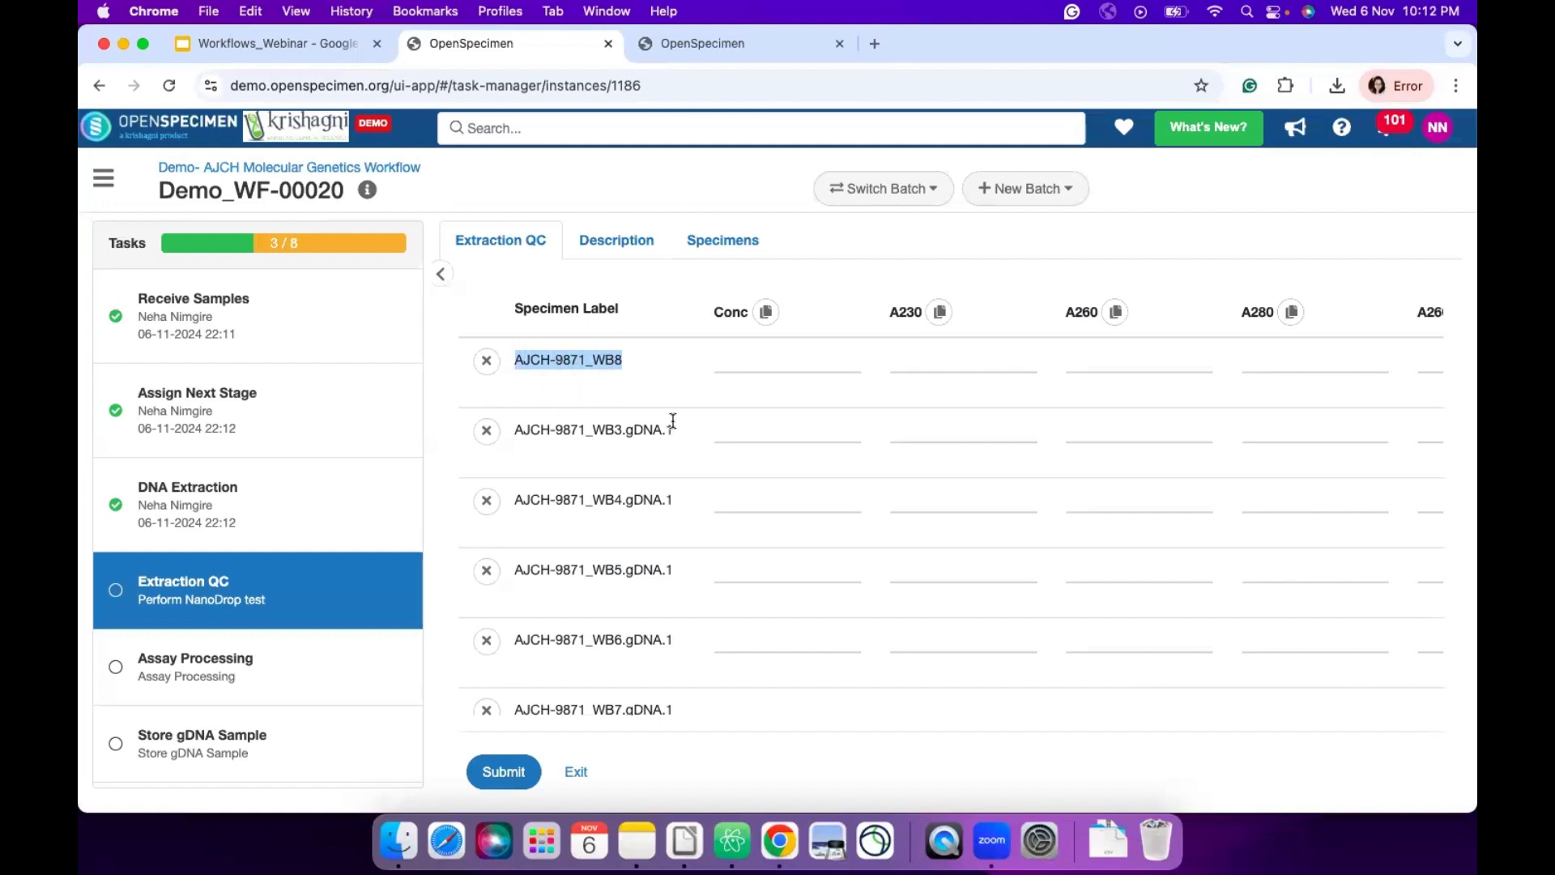
left_click(803, 362)
type("1.2")
left_click(766, 311)
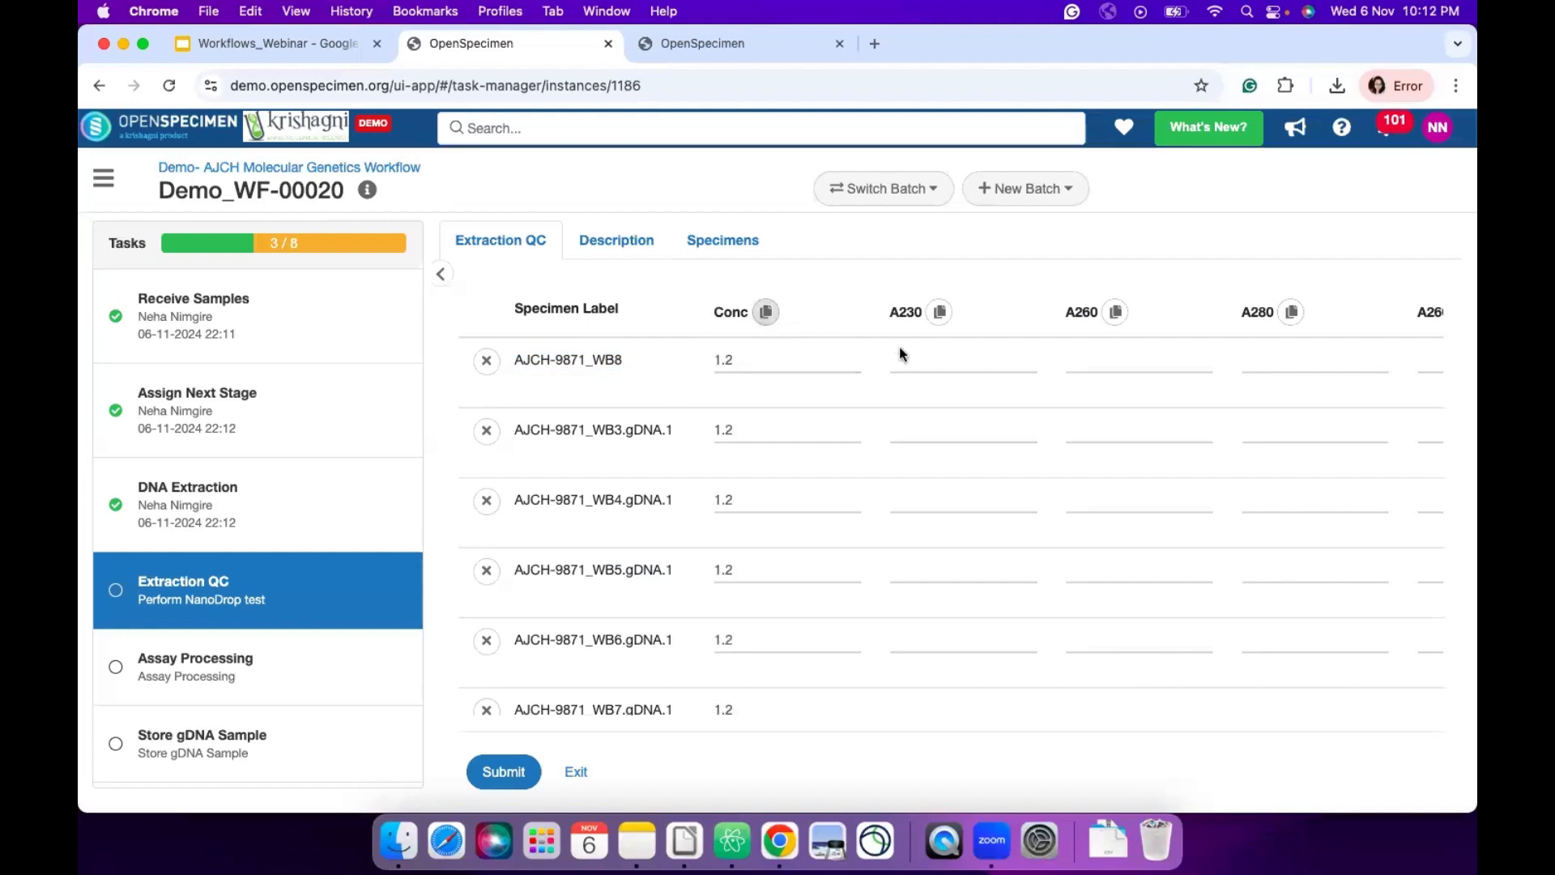
left_click(916, 356)
type("1.00")
left_click(940, 312)
- Set A260/A230 to 1.20 for all specimens in the Extraction QC task
scroll(1012, 413, "right", 5)
scroll(1039, 436, "right", 3)
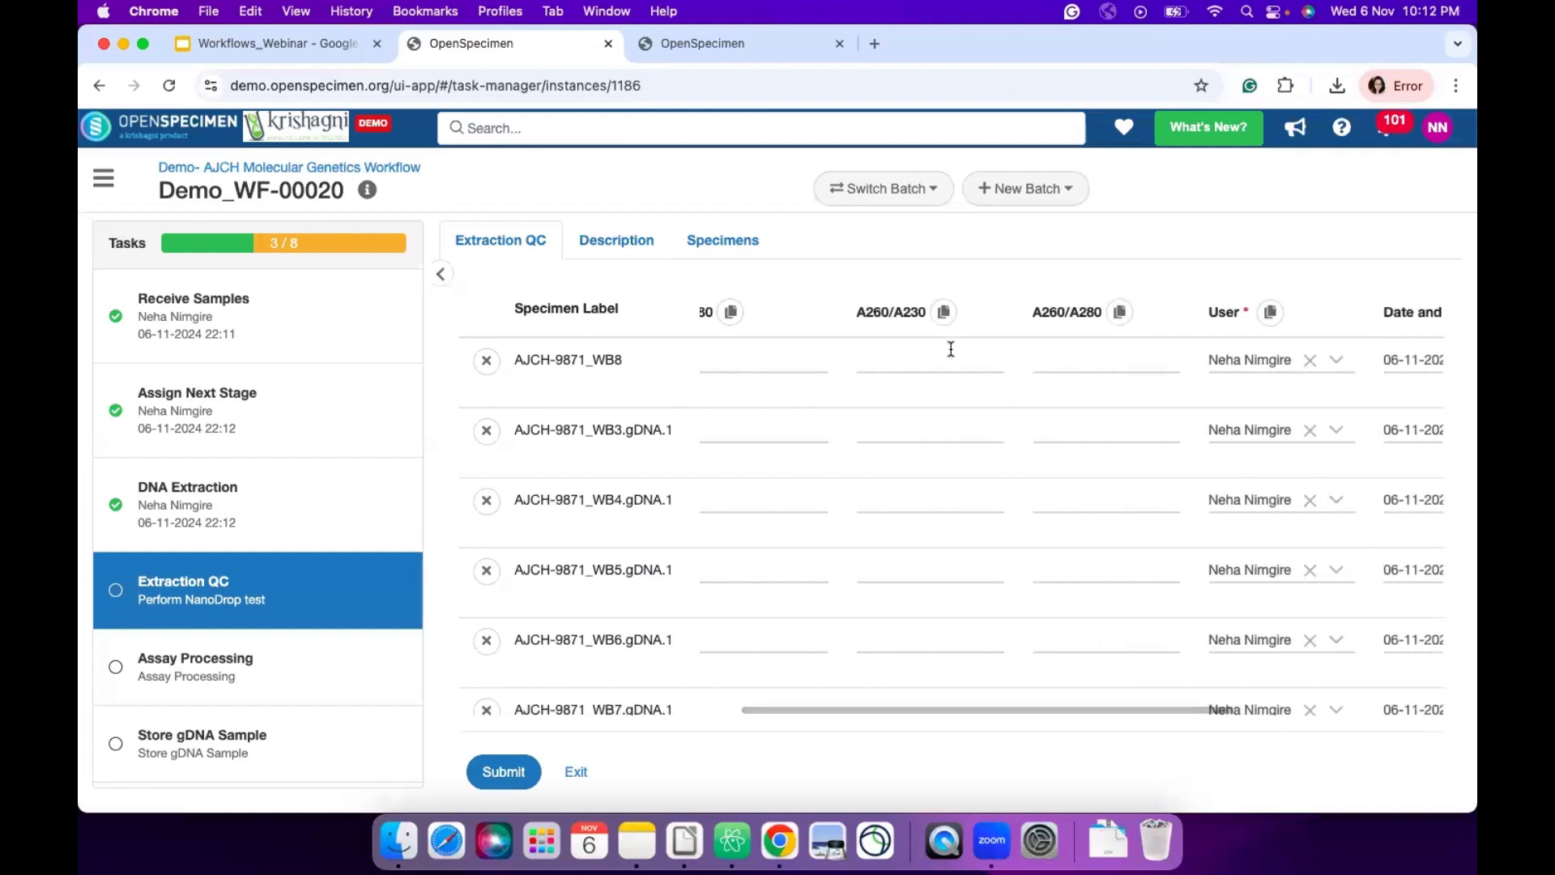
left_click(868, 360)
type("1.00")
key("BackSpace")
key("BackSpace")
type("20")
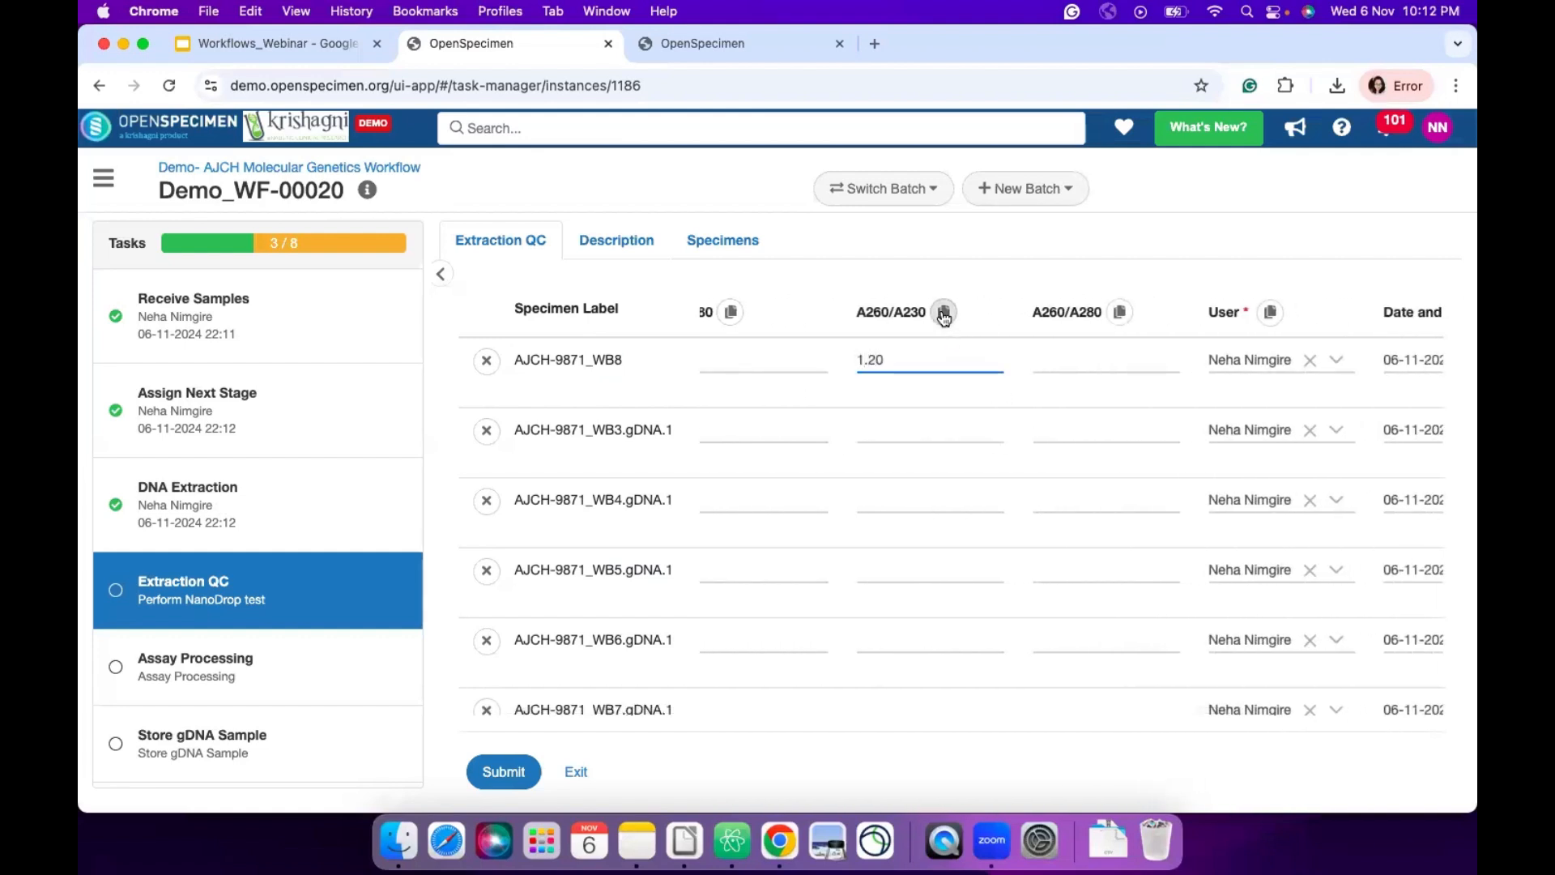
left_click(943, 313)
scroll(927, 562, "right", 5)
scroll(928, 562, "down", 1)
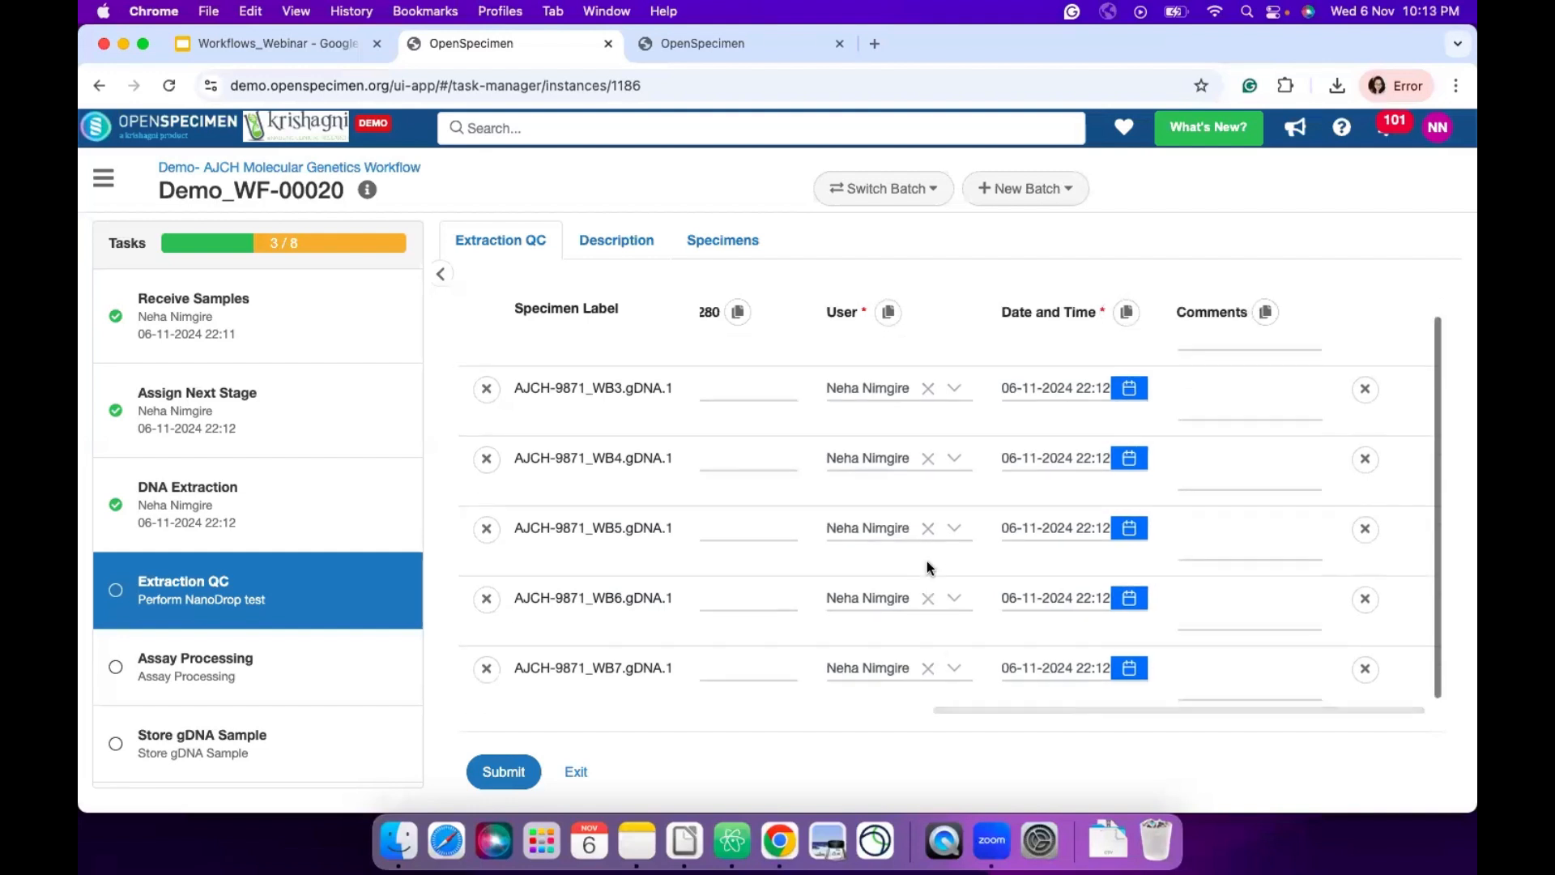
- Submit the Extraction QC task and the Assay Processing task with NGS and Comprehensive epilepsy panel kept for all specimens
left_click(507, 771)
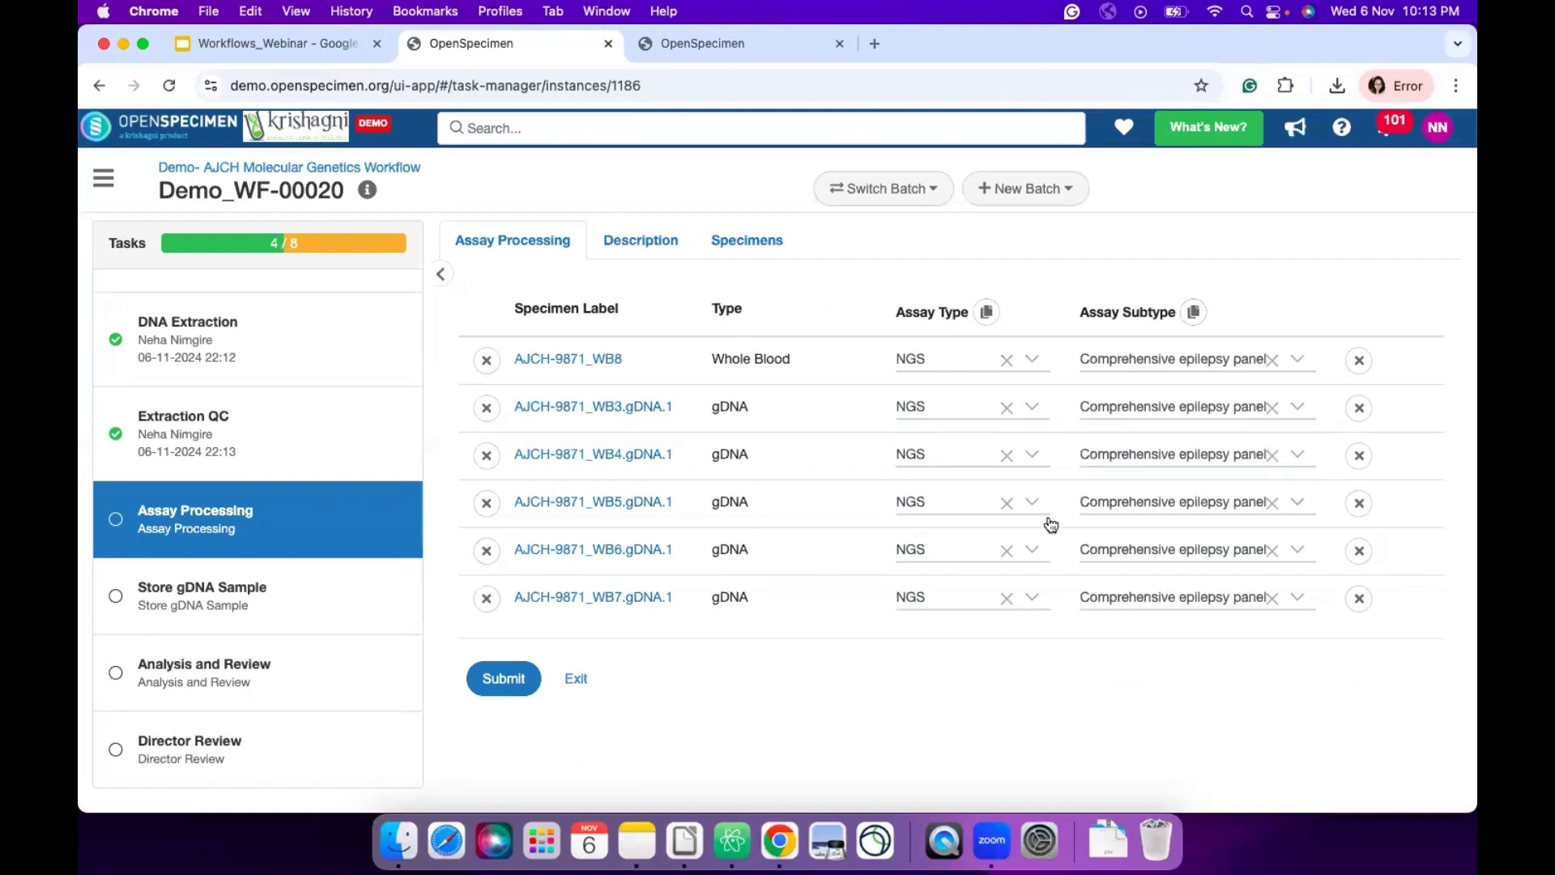
left_click(520, 680)
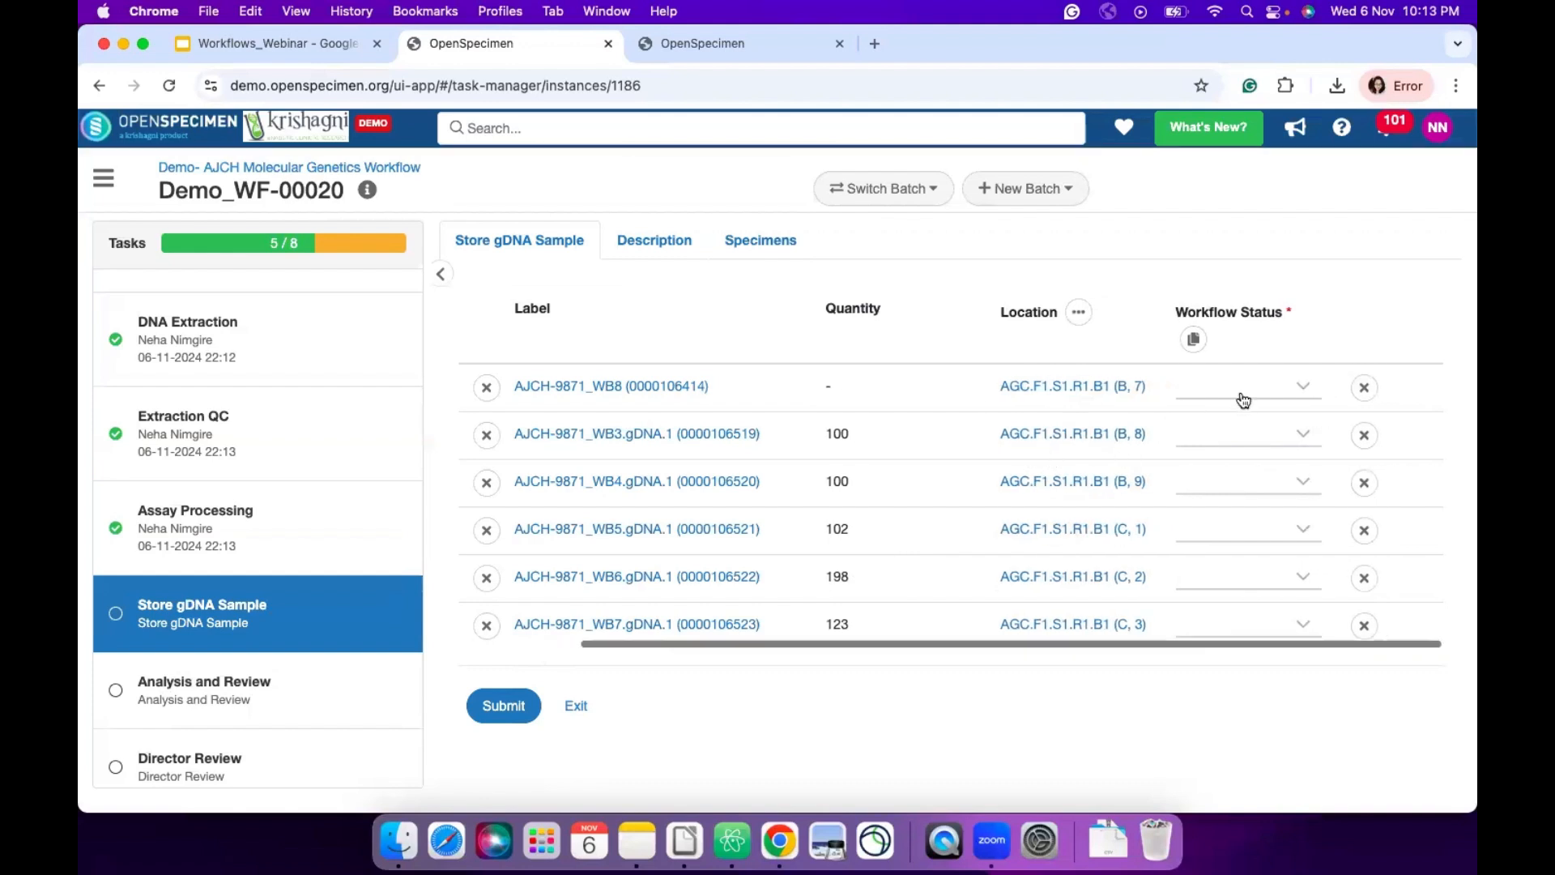
- Set the workflow status to Ready for Analysis for all specimens and submit the Store gDNA Sample task
left_click(1250, 390)
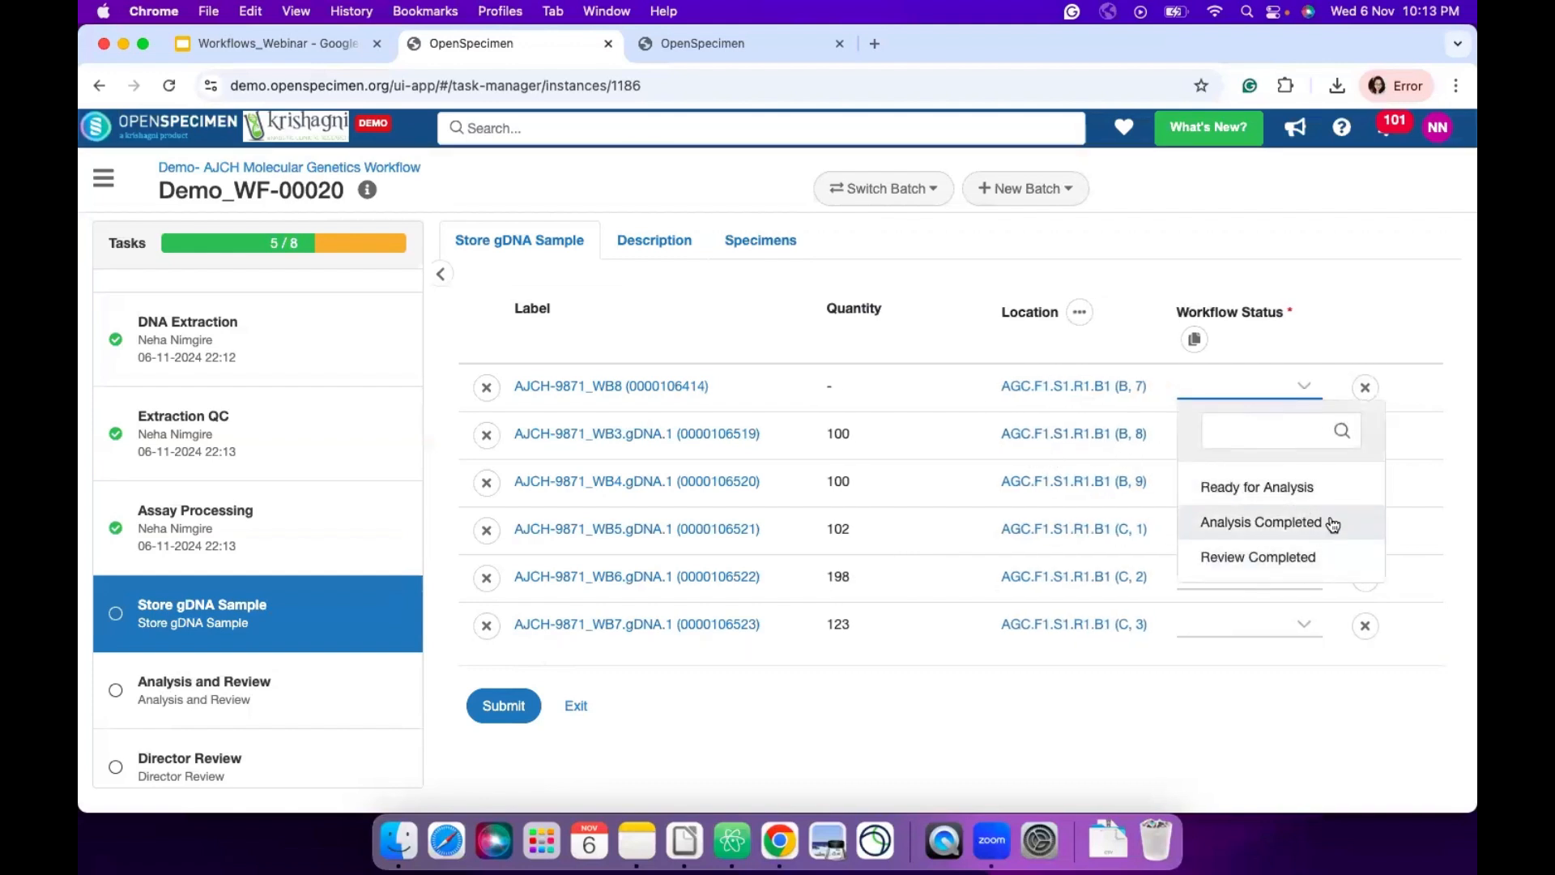
left_click(1320, 489)
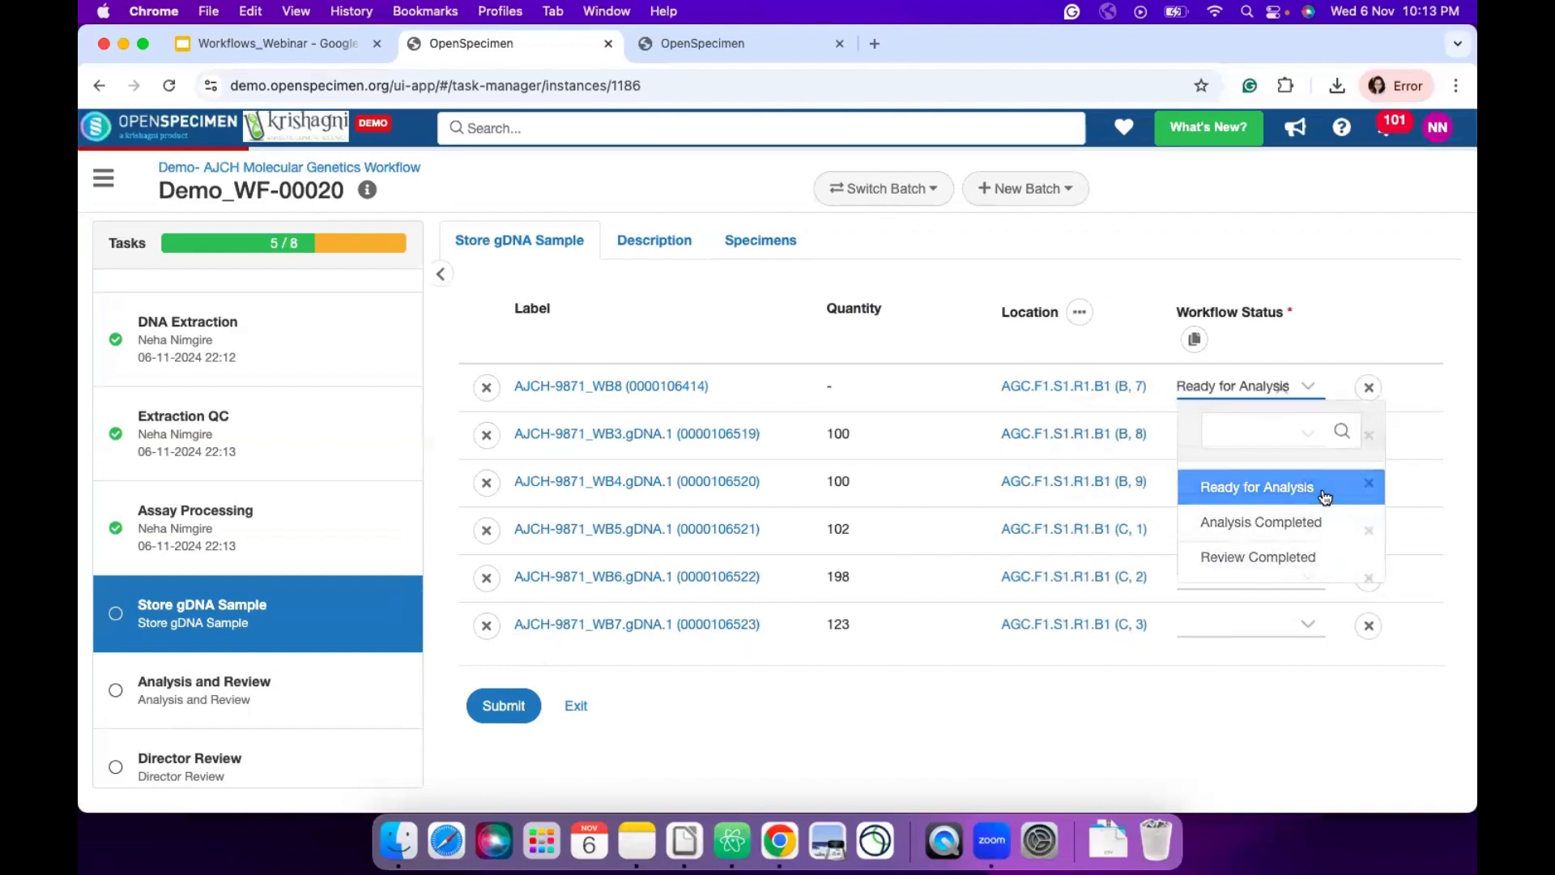
left_click(1194, 340)
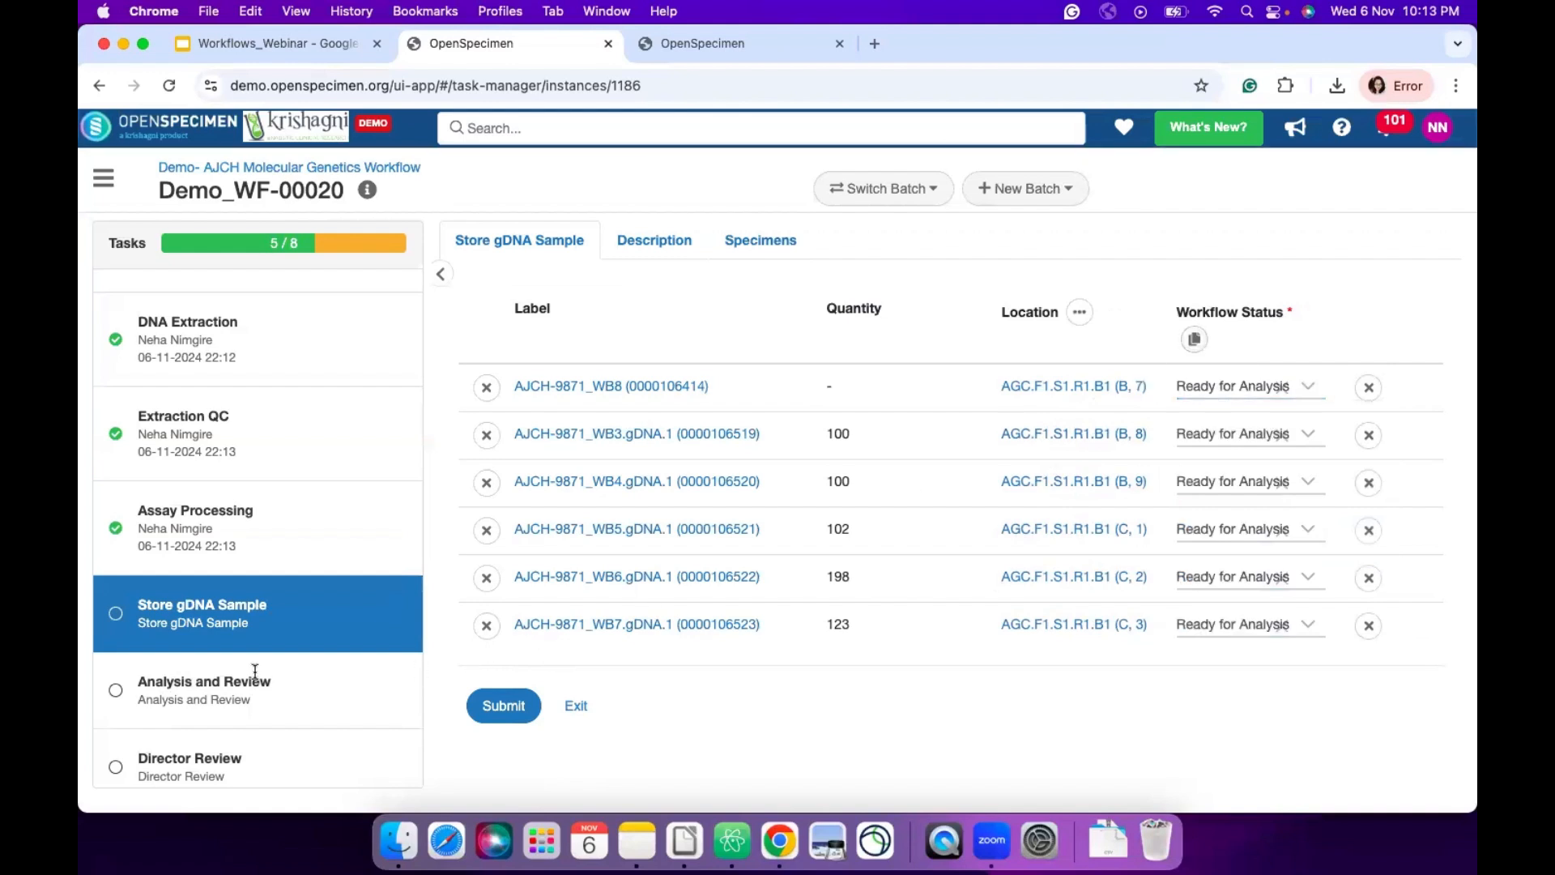
scroll(254, 677, "down", 1)
left_click(503, 705)
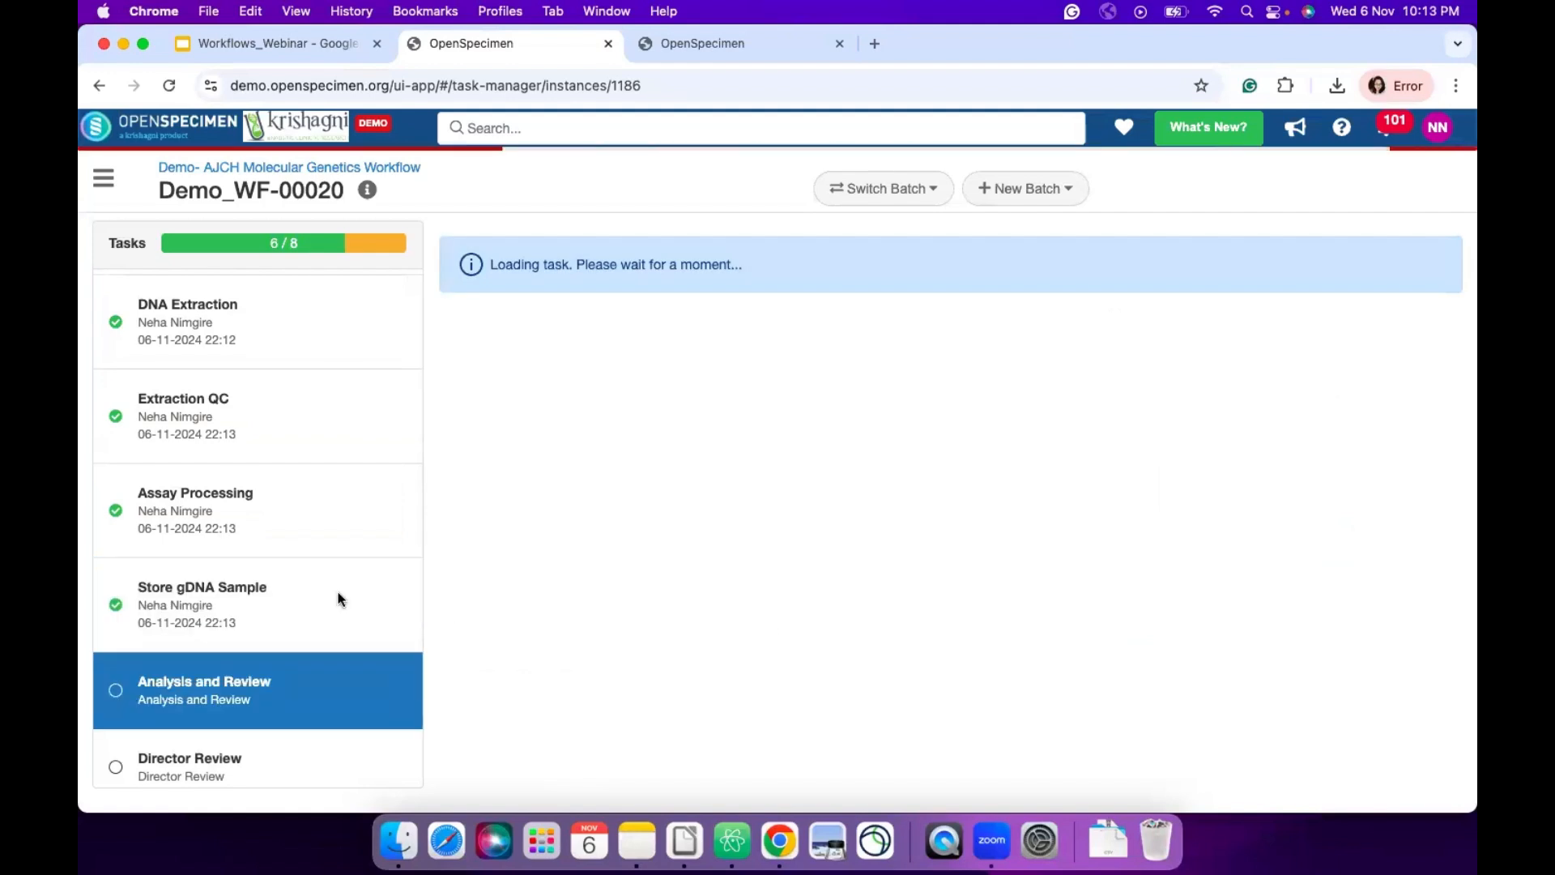
scroll(341, 599, "down", 1)
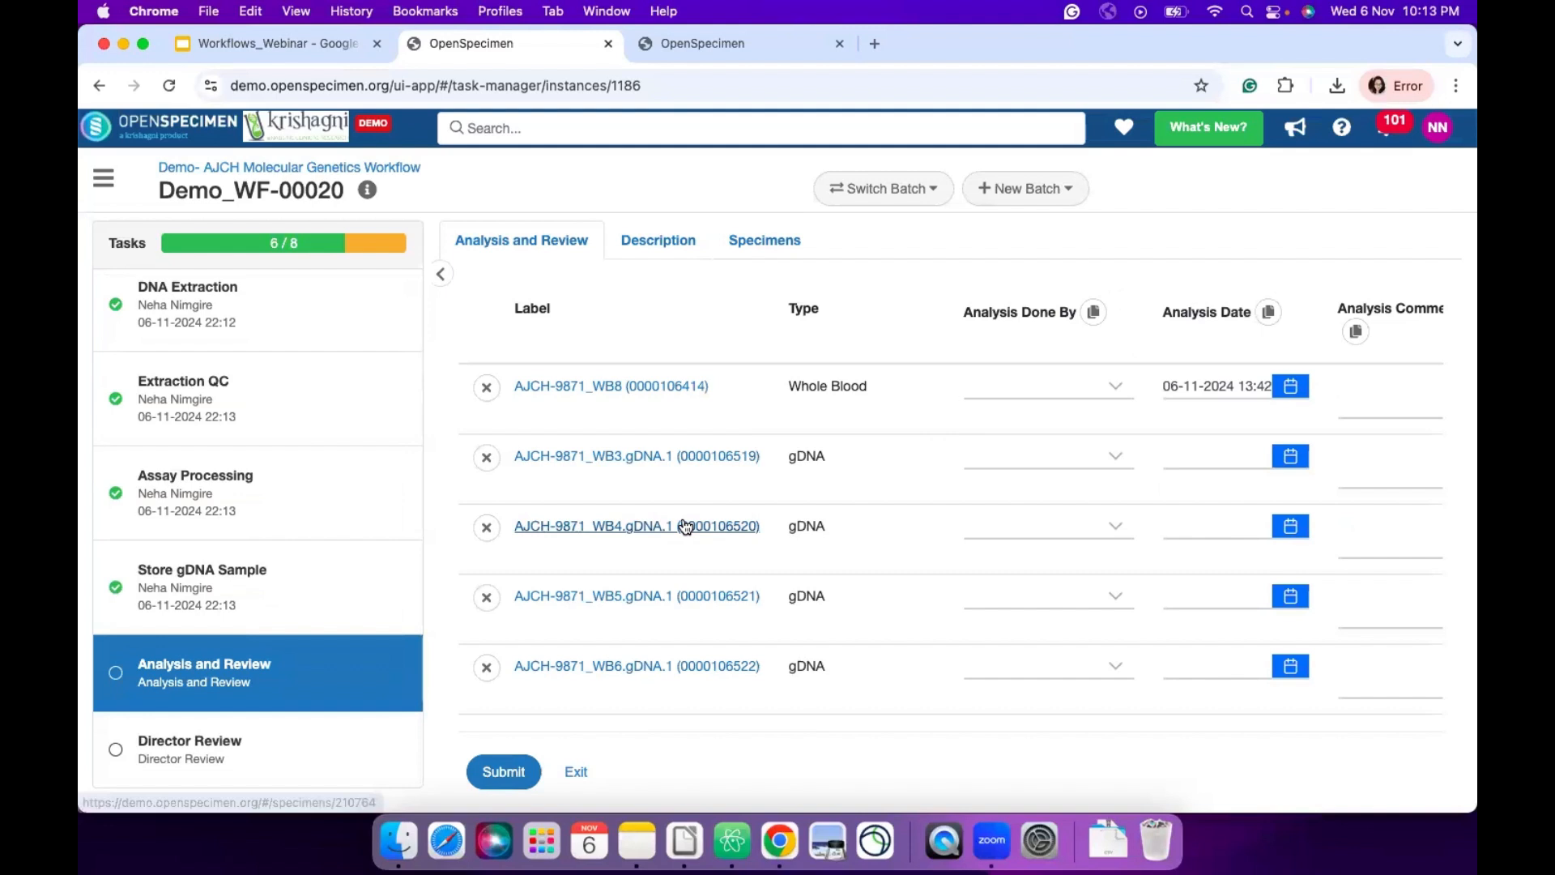
scroll(688, 522, "right", 2)
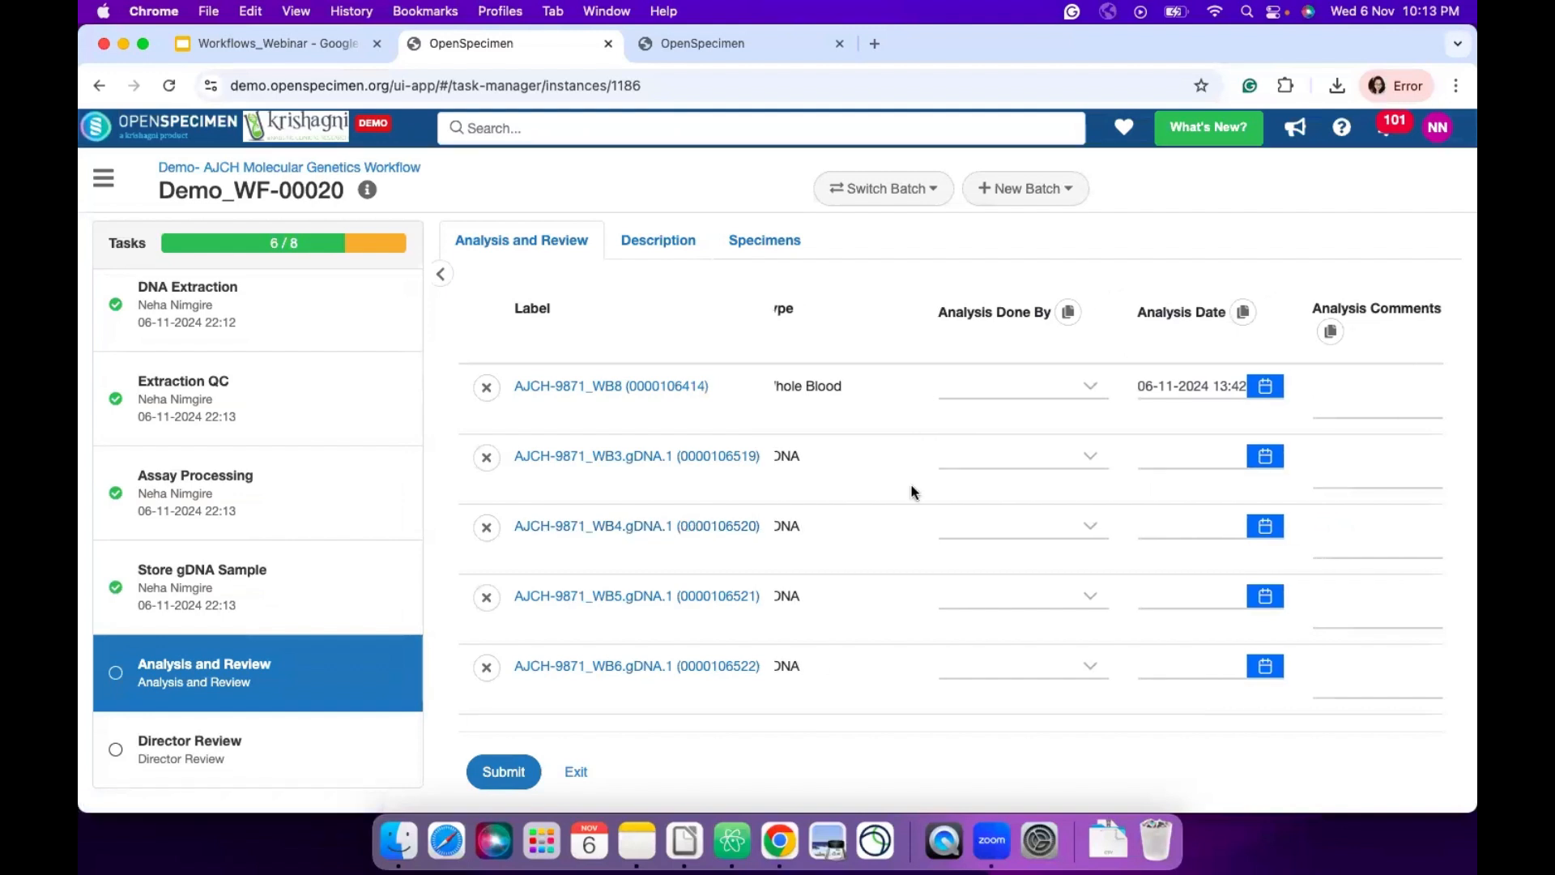
scroll(911, 491, "right", 5)
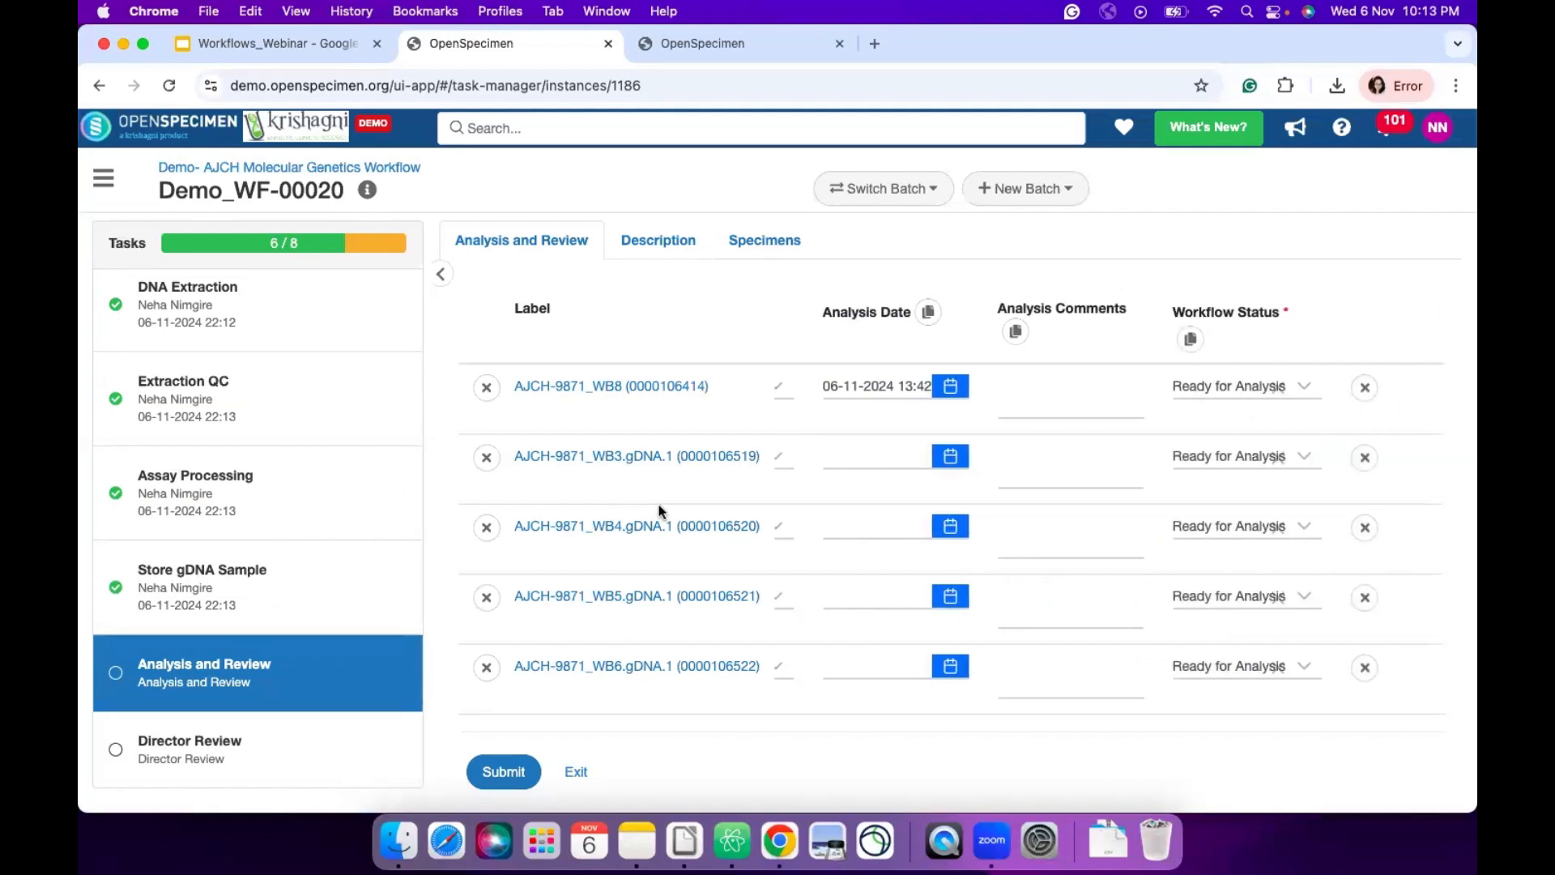
scroll(902, 486, "left", 3)
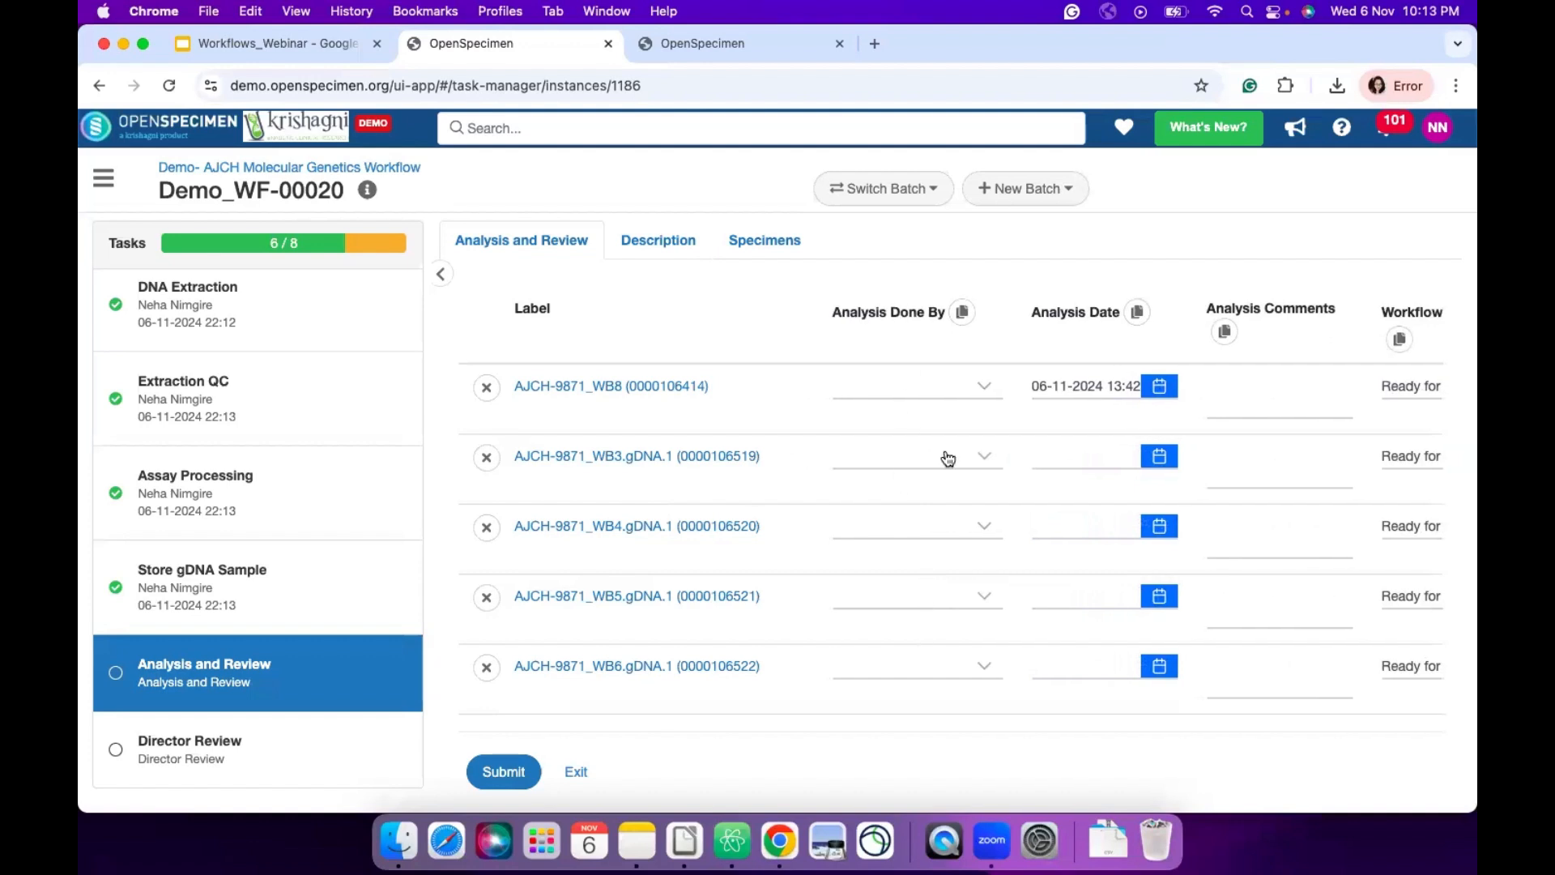
scroll(947, 459, "right", 3)
scroll(948, 458, "left", 2)
scroll(947, 458, "left", 2)
left_click(1004, 392)
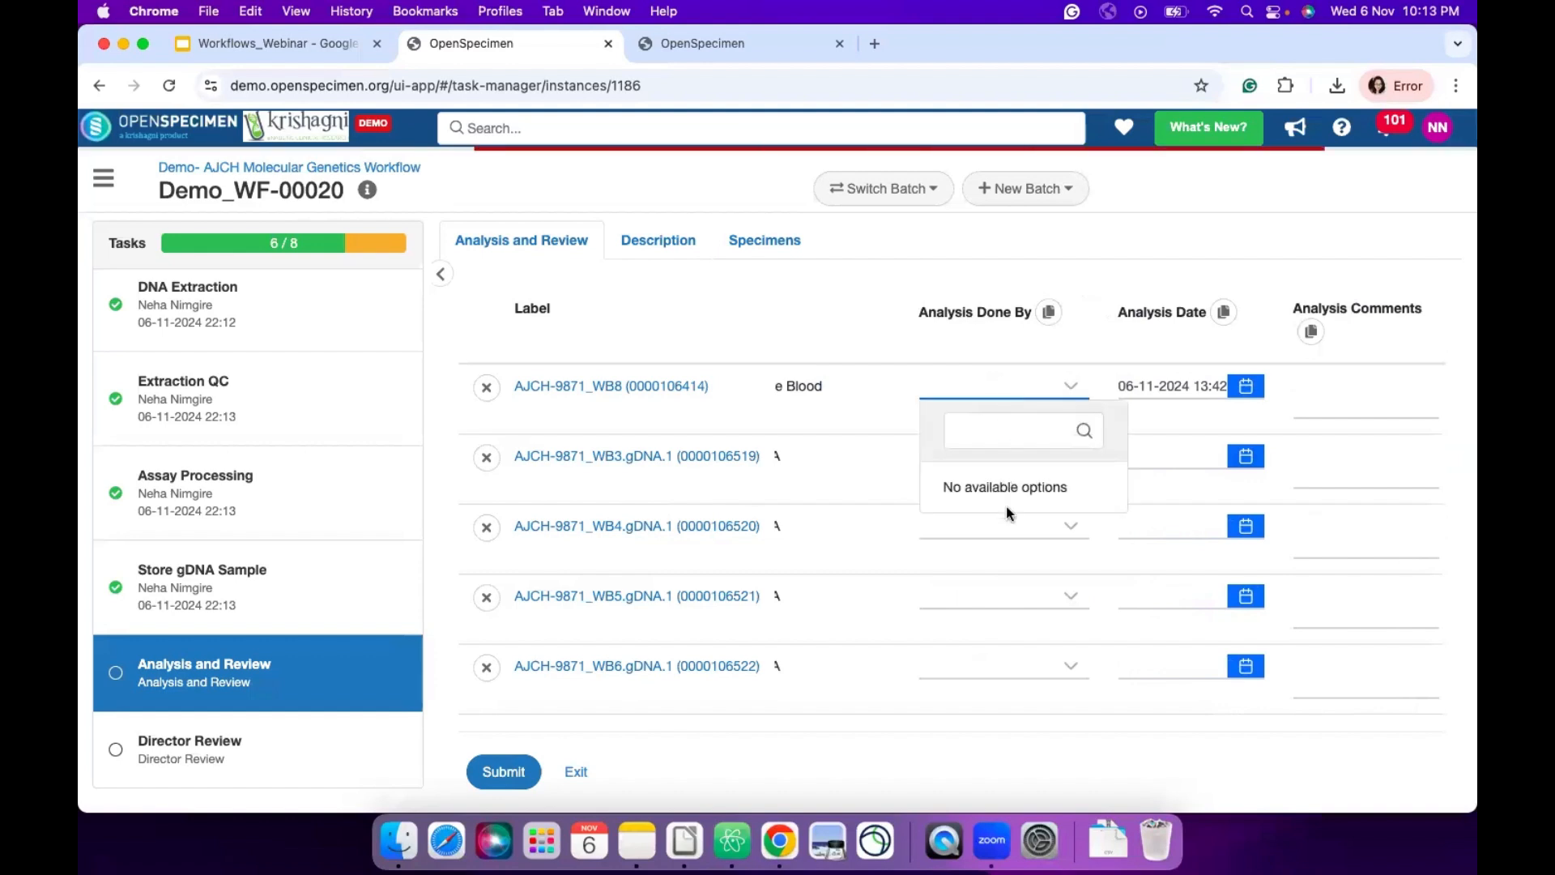
left_click(1017, 591)
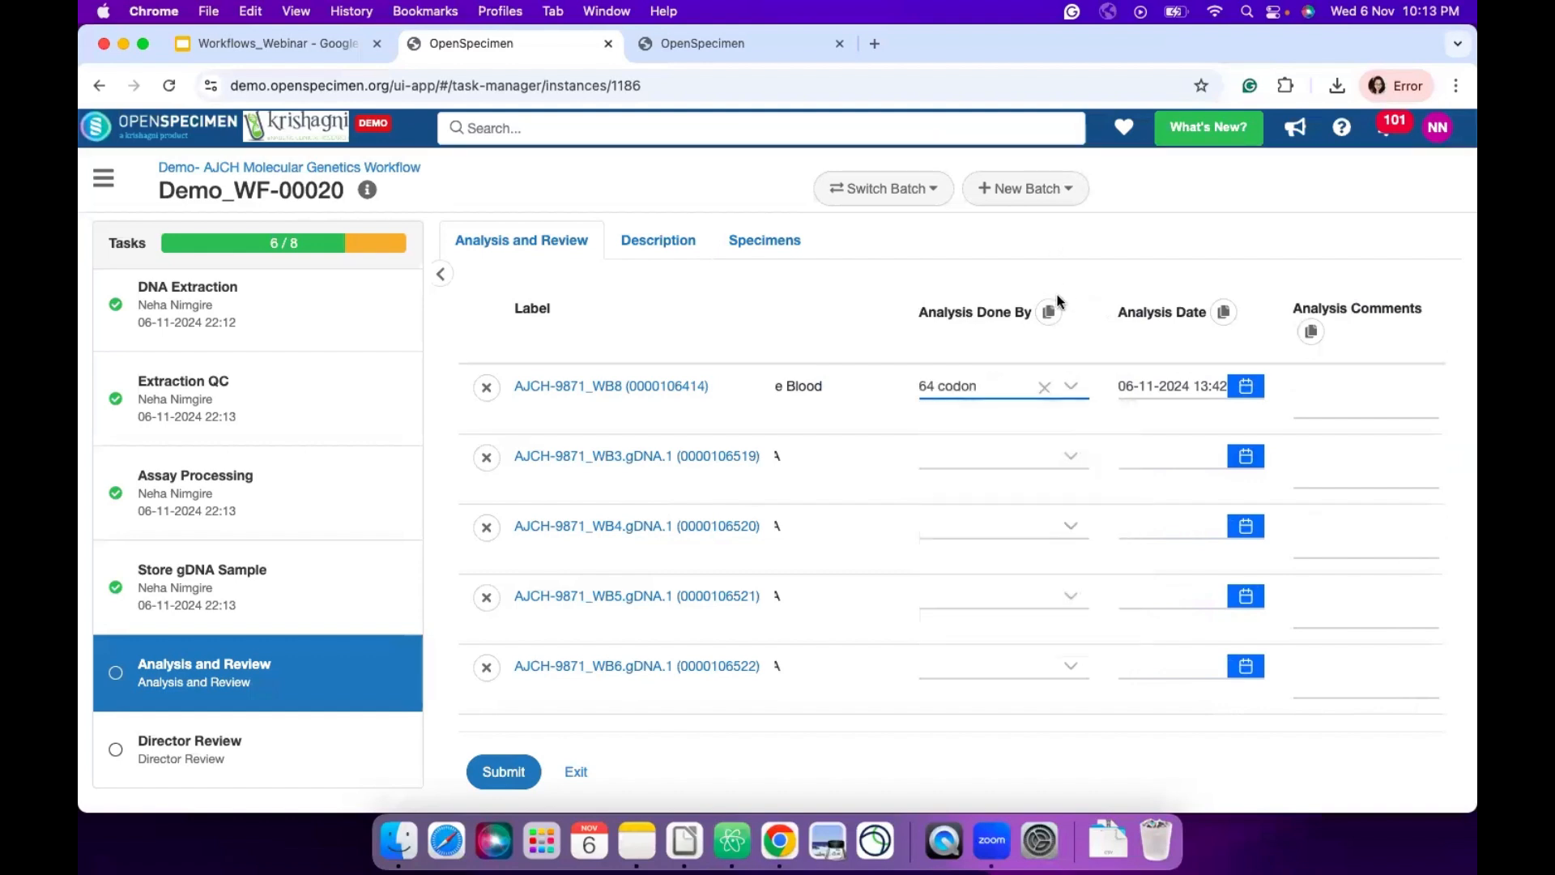
left_click(1048, 311)
left_click(1223, 312)
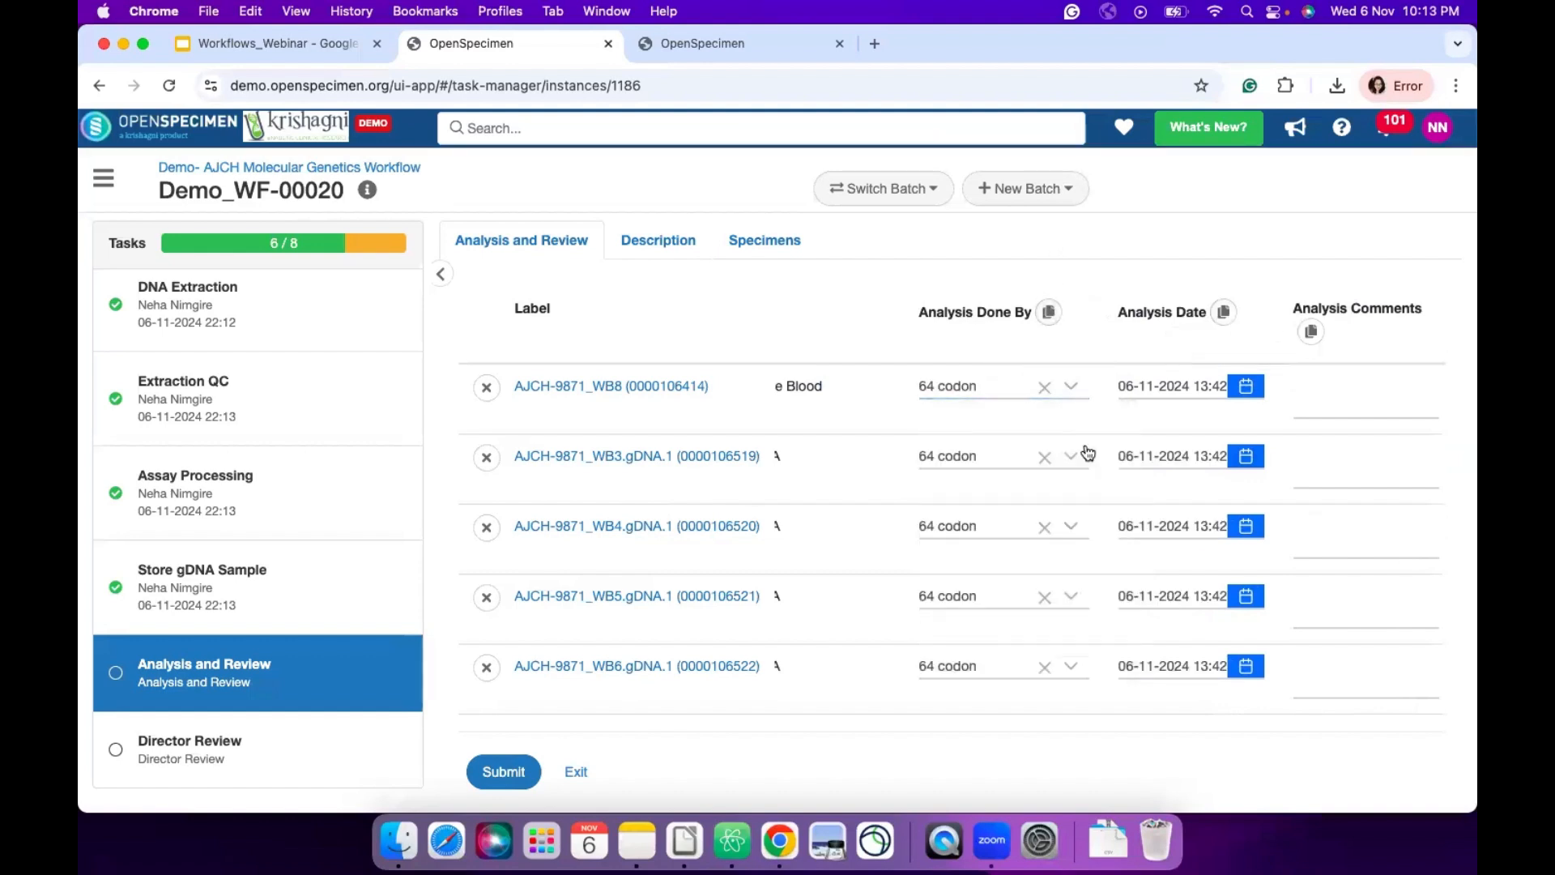
- Set the workflow status to Analysis Completed for all specimens and submit the Analysis and Review task
scroll(1088, 452, "right", 4)
left_click(1231, 391)
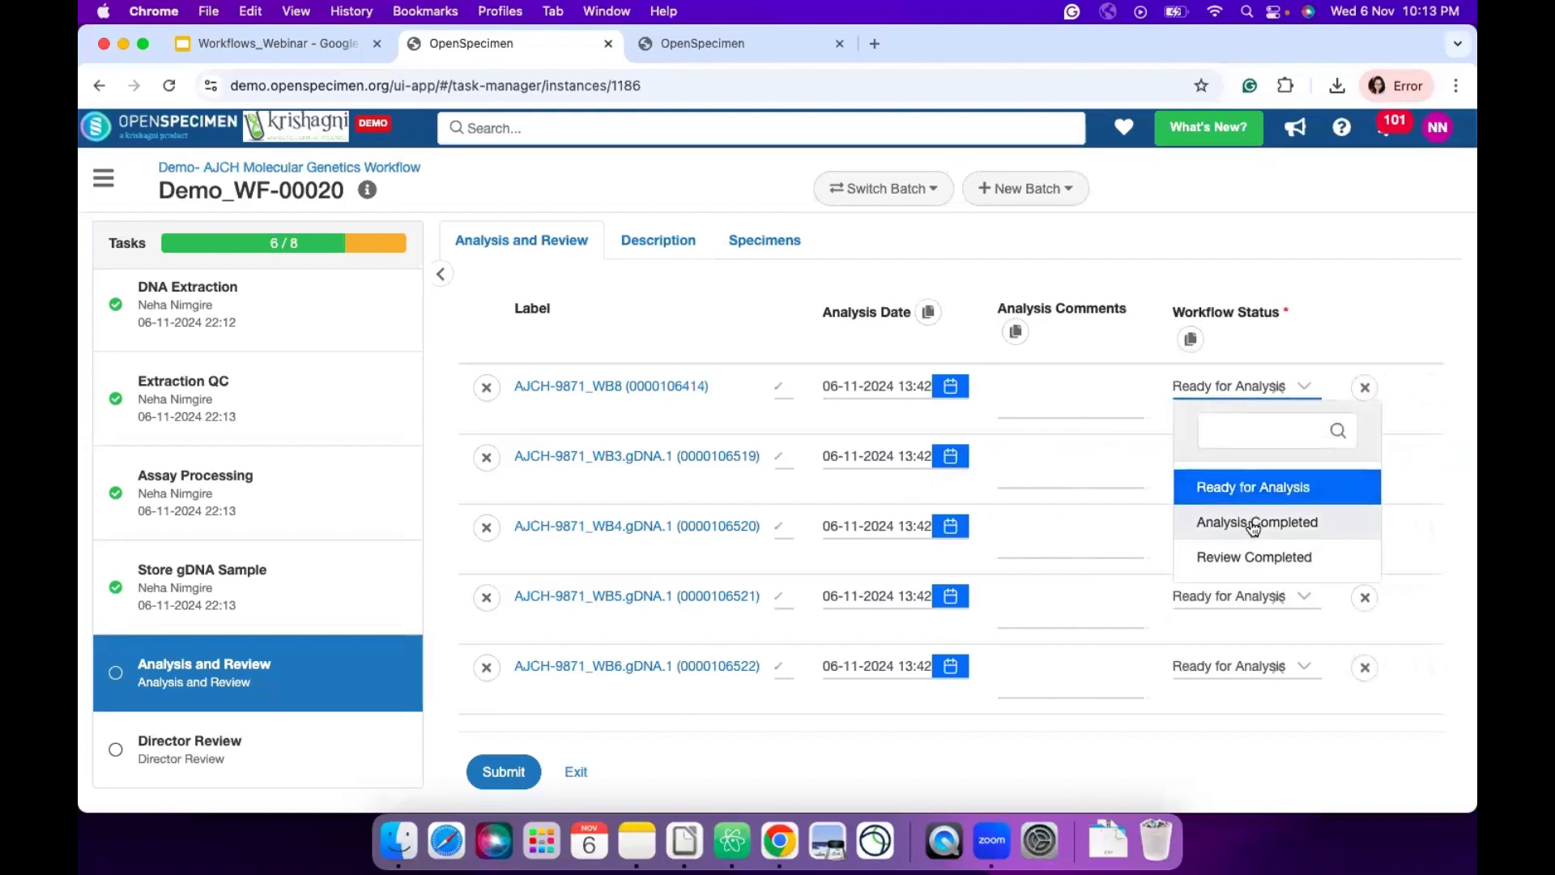
left_click(1254, 523)
left_click(1309, 316)
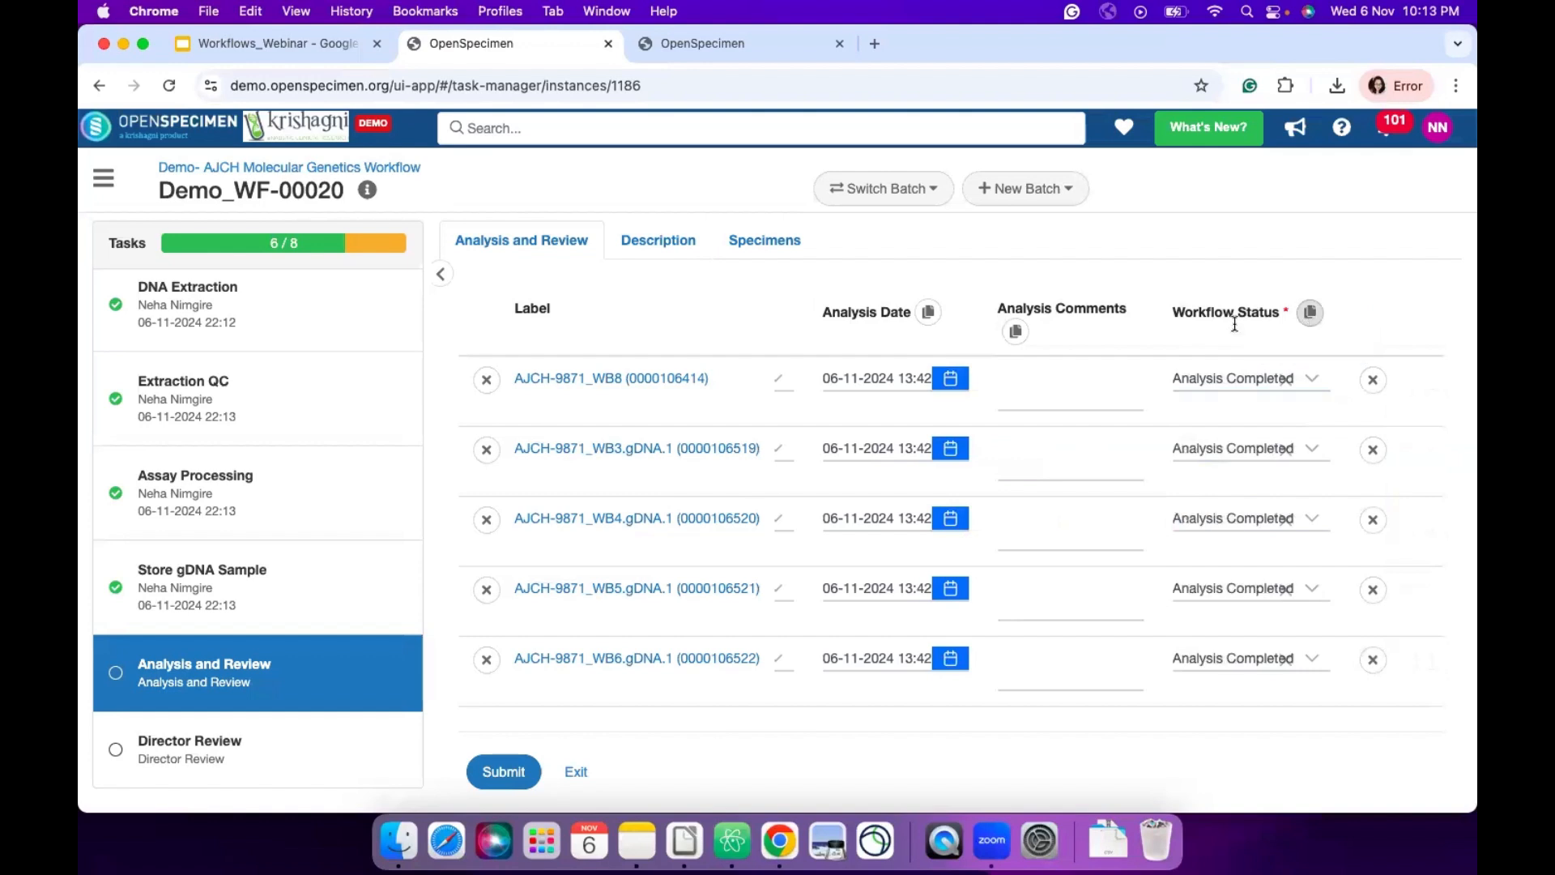
scroll(909, 531, "left", 4)
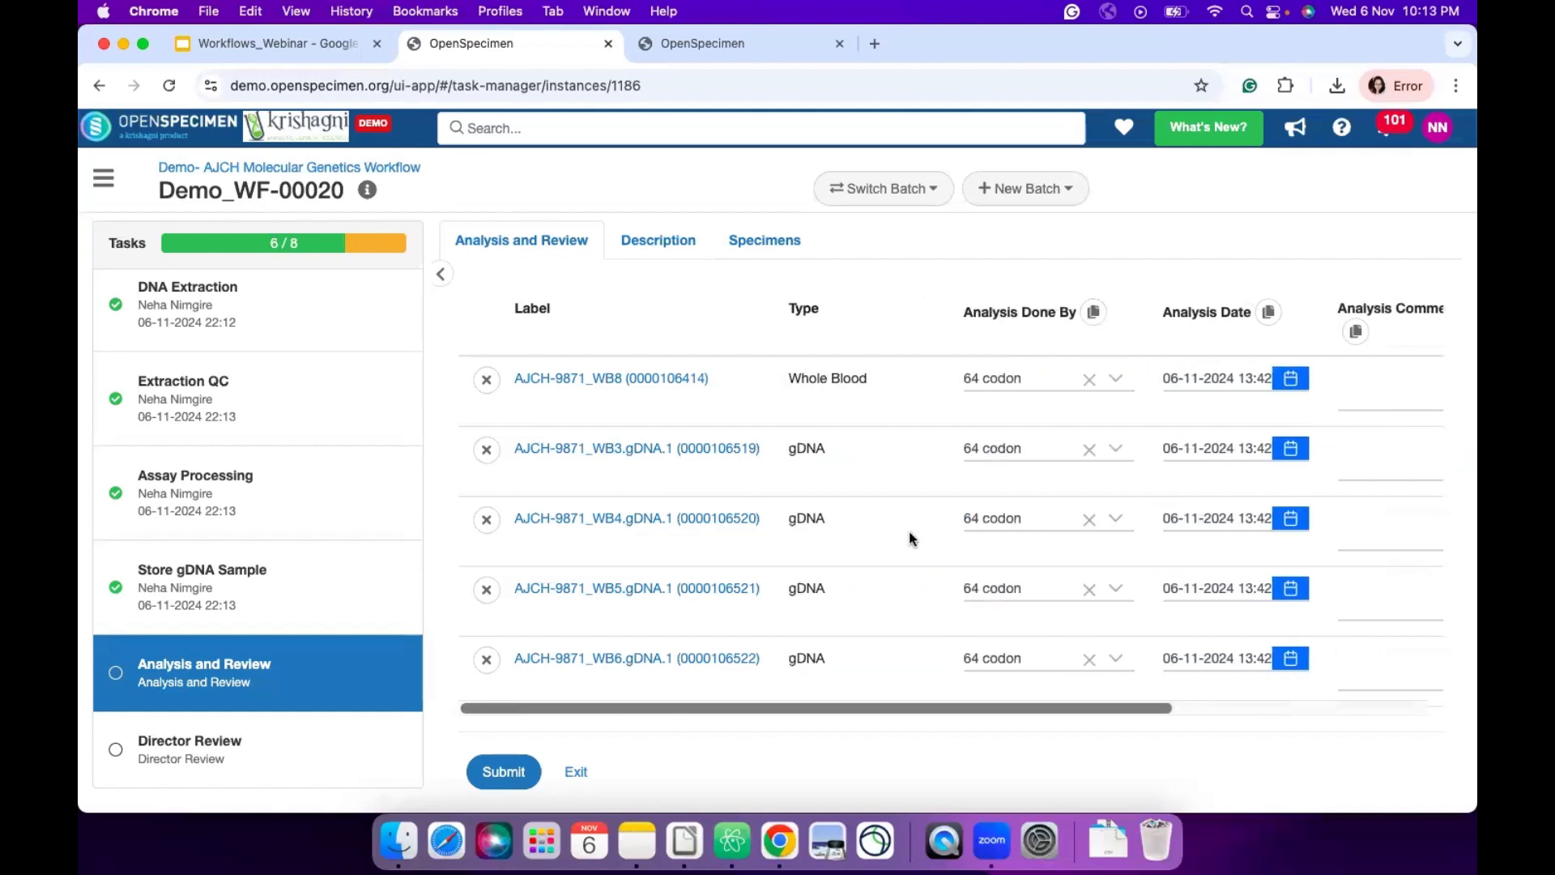
scroll(908, 532, "down", 3)
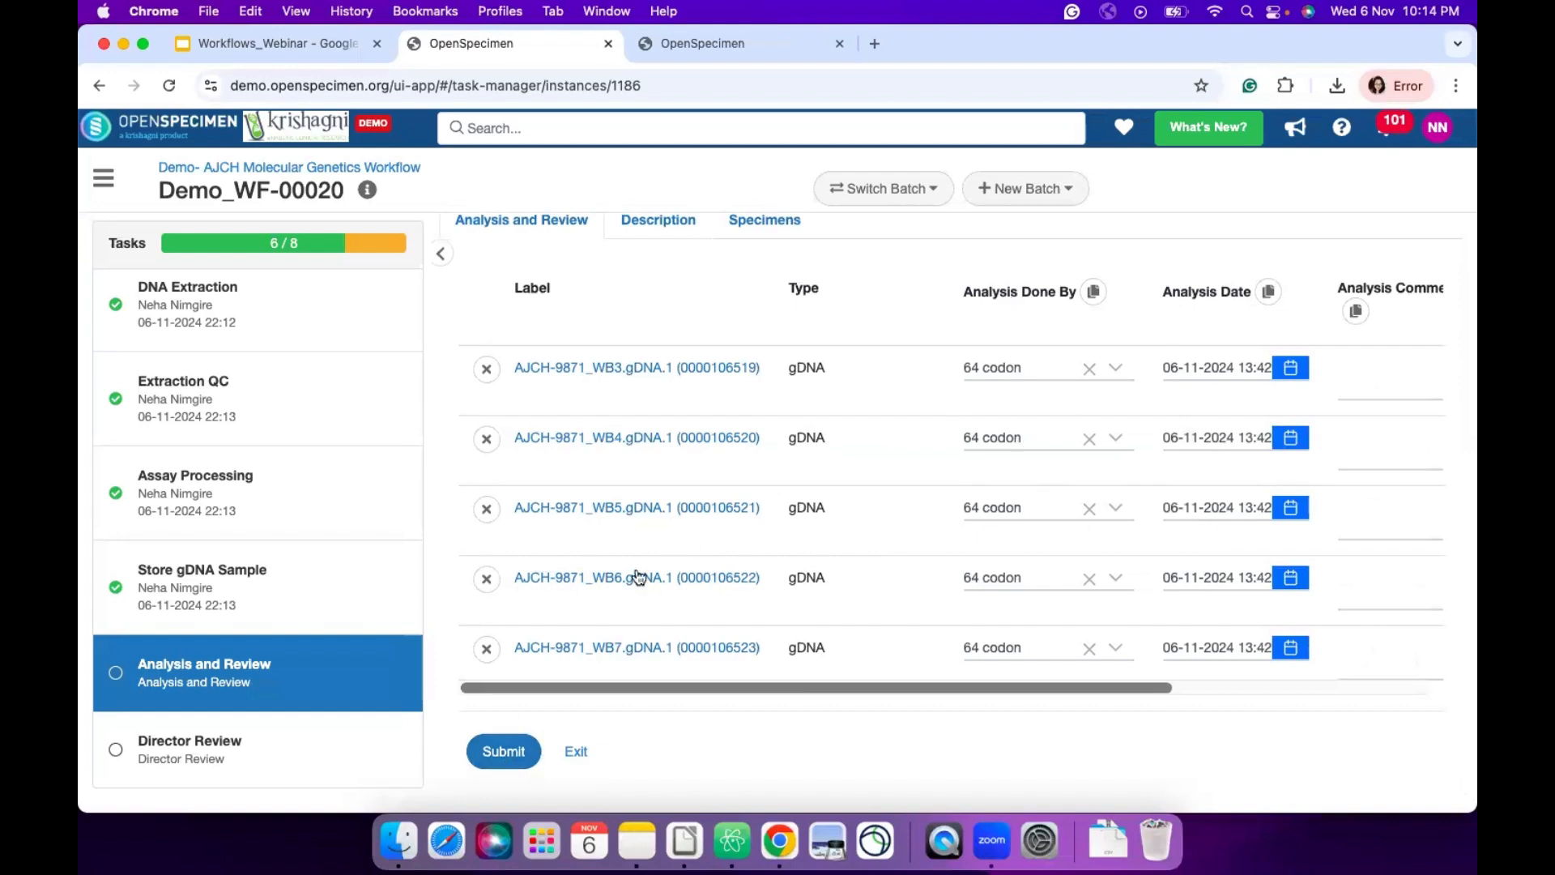
left_click(510, 757)
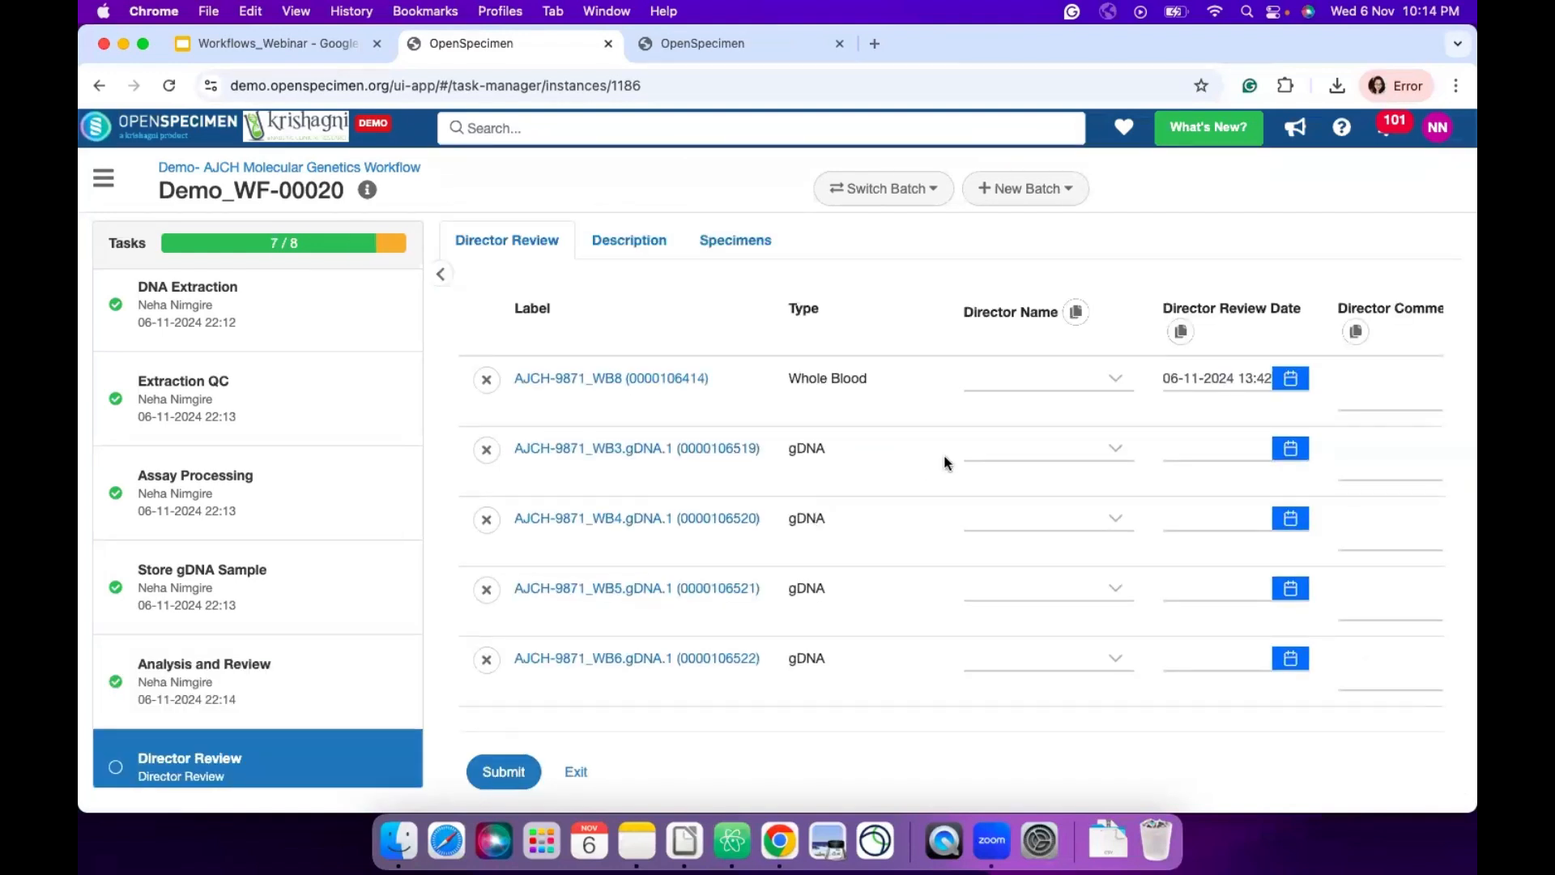
- Set the workflow status to Review Completed for all specimens in the Director Review task
scroll(944, 458, "right", 5)
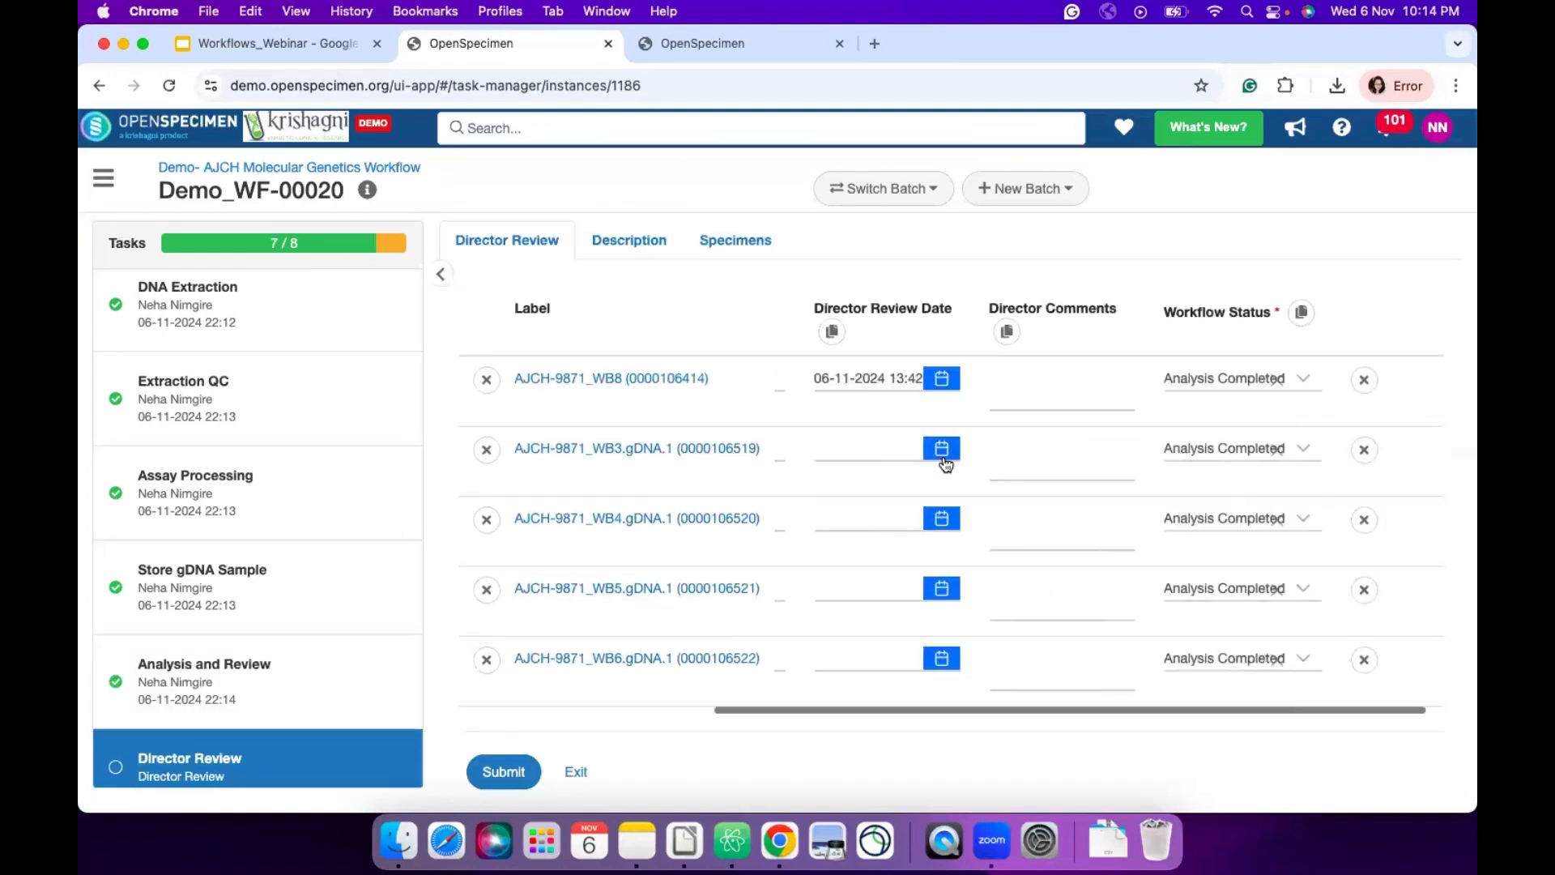
left_click(1240, 377)
left_click(1278, 550)
left_click(1301, 311)
scroll(1122, 424, "left", 3)
scroll(1122, 425, "left", 2)
left_click(1045, 381)
scroll(989, 571, "down", 3)
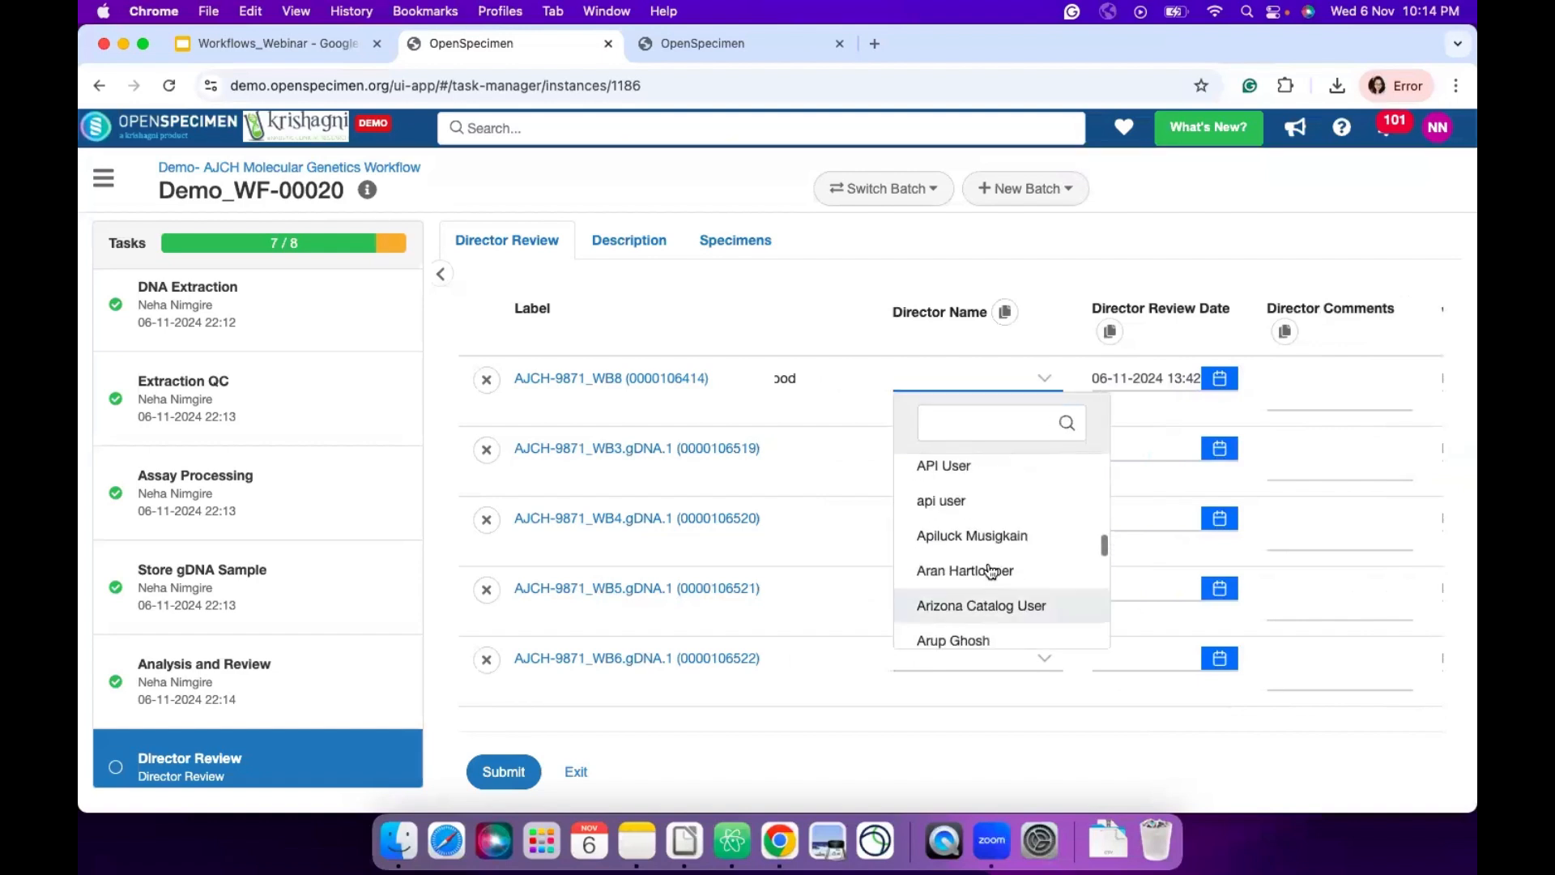
left_click(988, 567)
left_click(1005, 313)
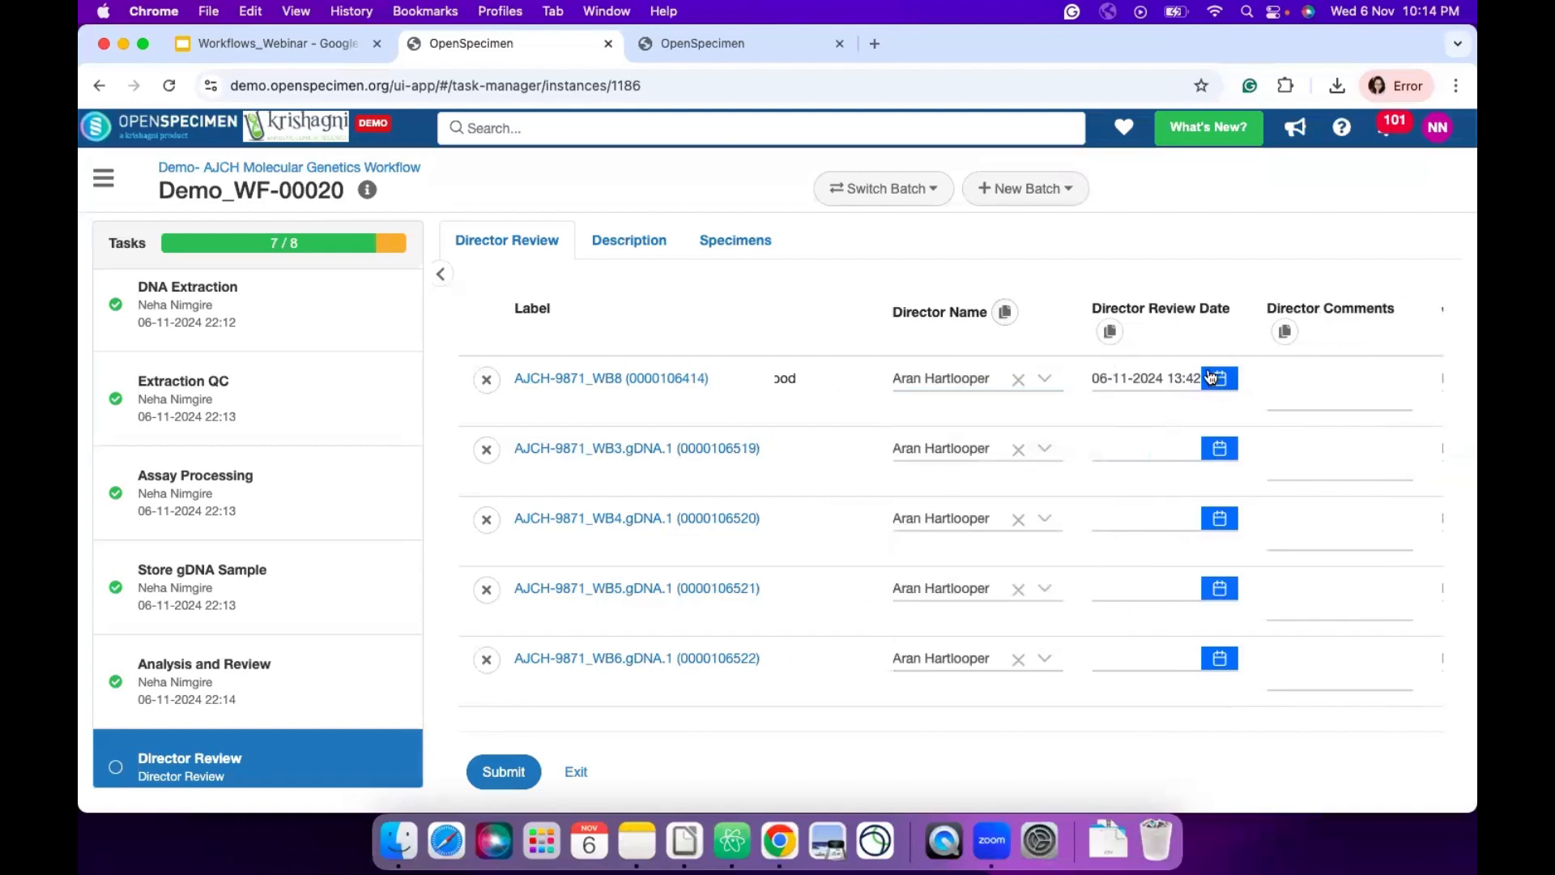
left_click(1212, 377)
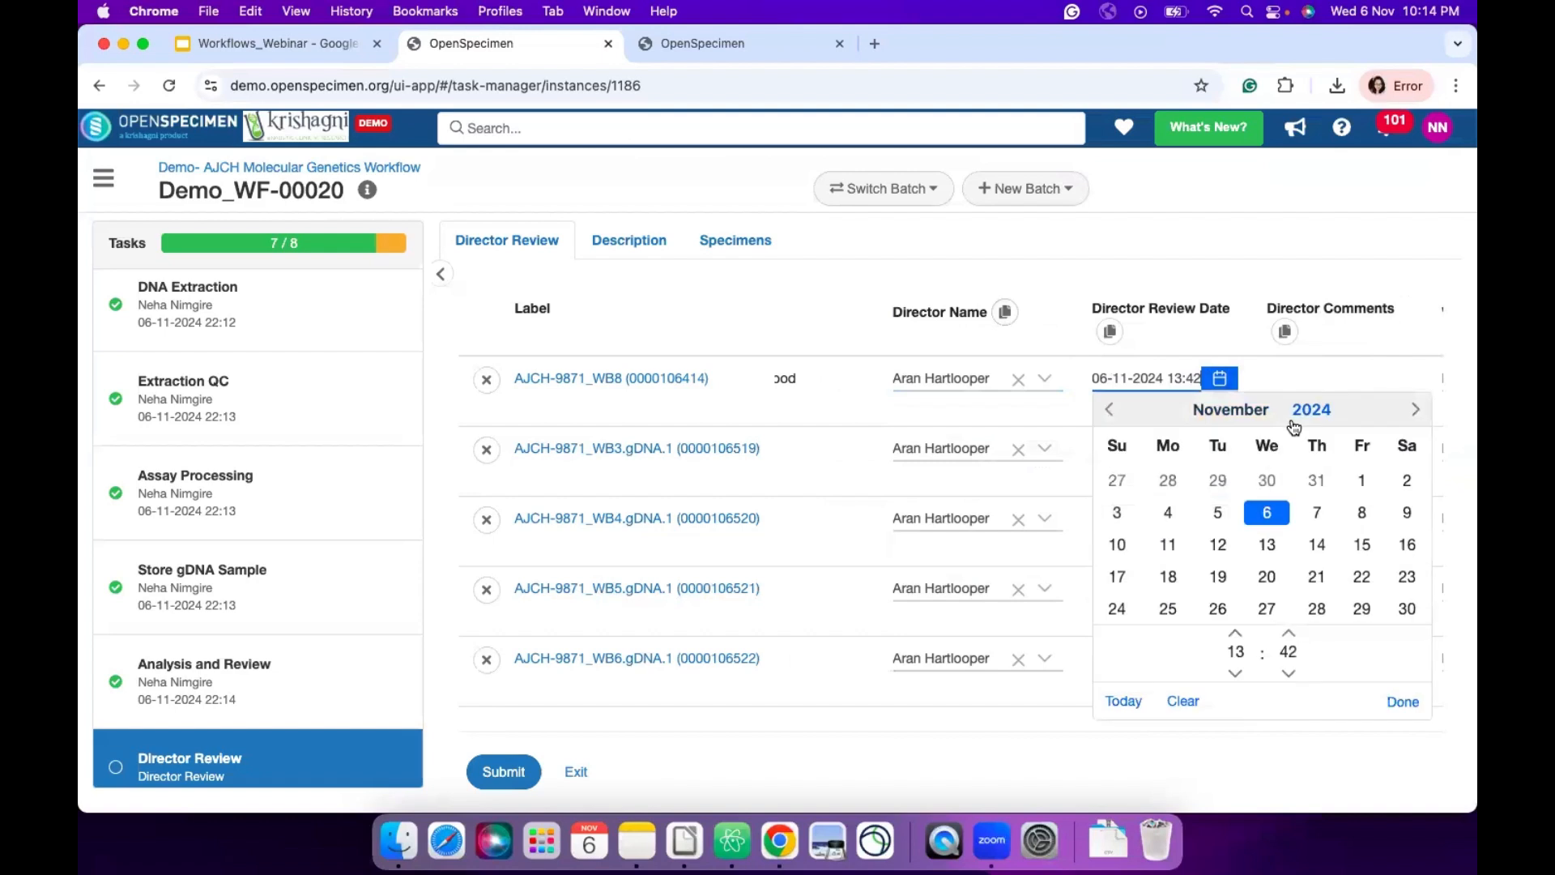
left_click(1270, 510)
left_click(1110, 331)
- Enter a director comment for all specimens naming the reviewer and the 6th as review date, and submit the Director Review task
scroll(1186, 392, "right", 3)
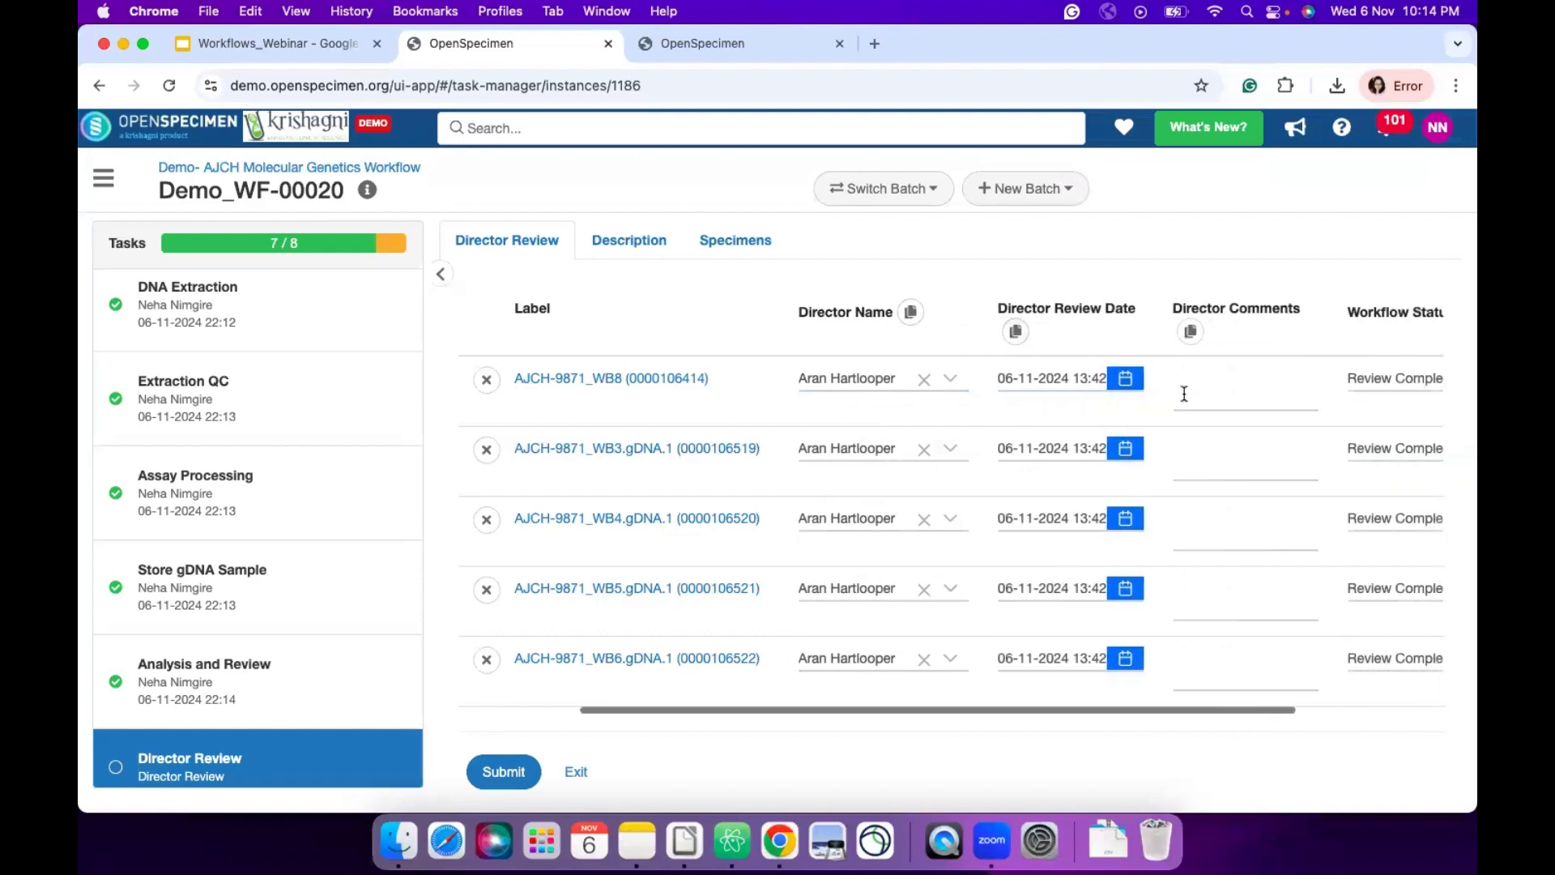
left_click(1187, 392)
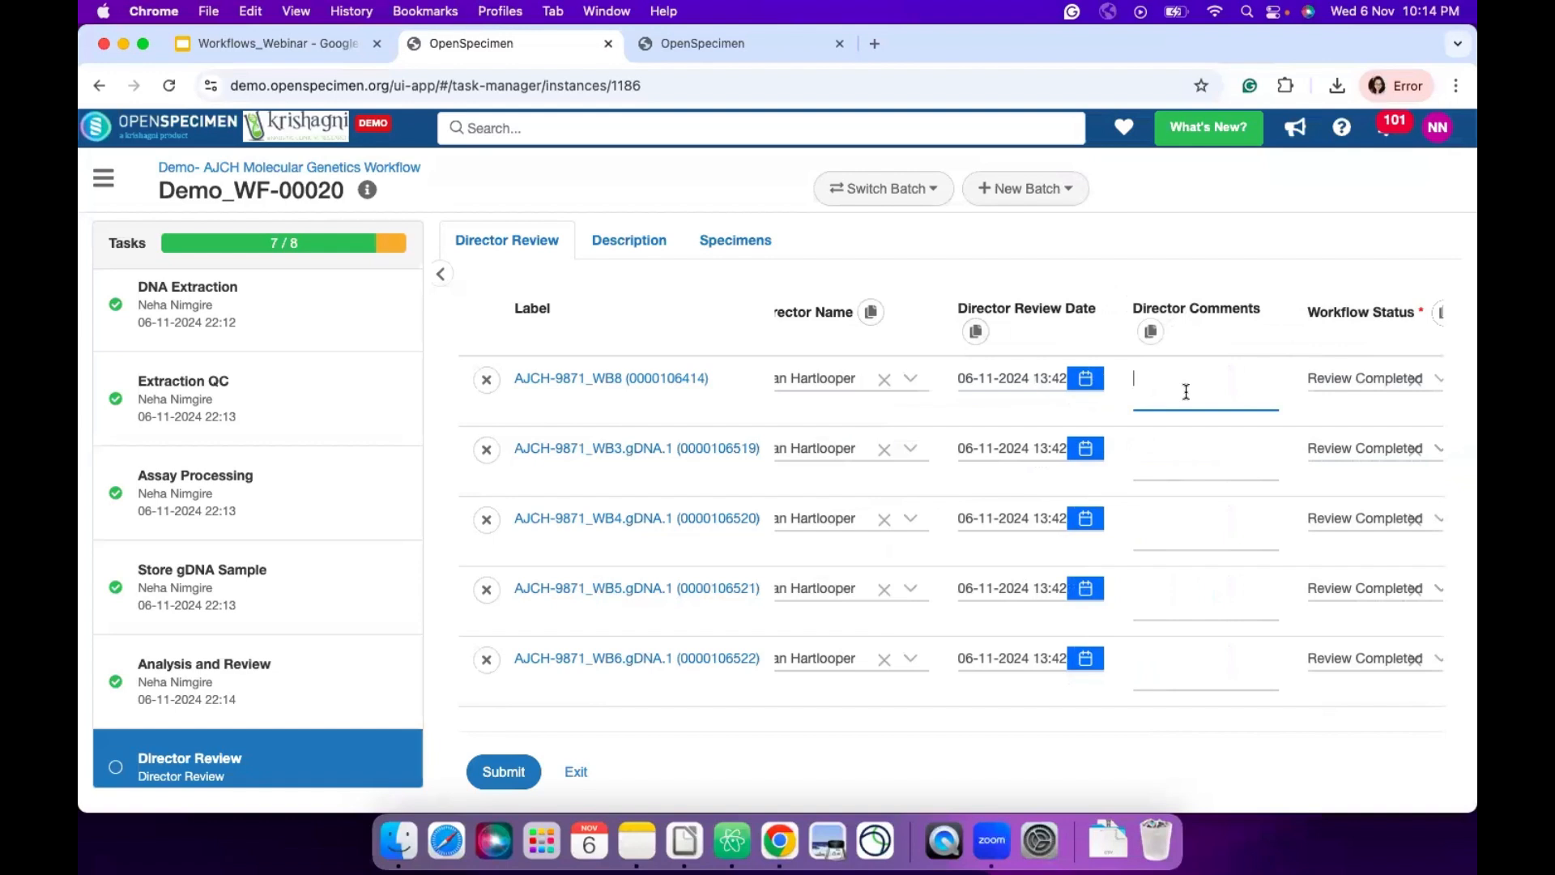
type("Review done by Aran on 6t")
left_click(1153, 336)
scroll(896, 445, "left", 5)
left_click(510, 767)
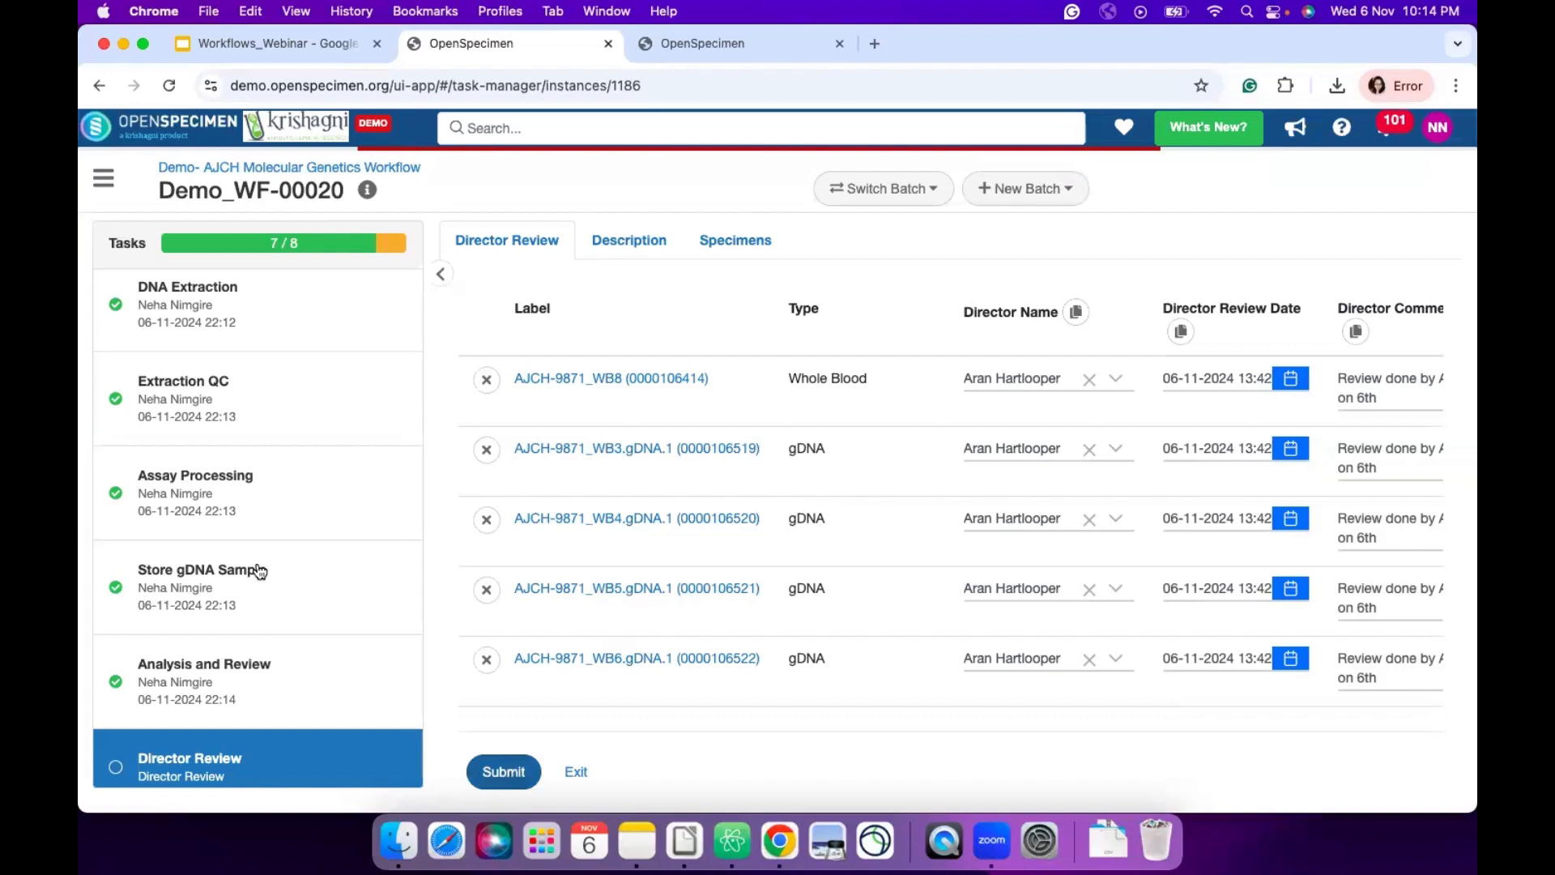
scroll(247, 560, "down", 1)
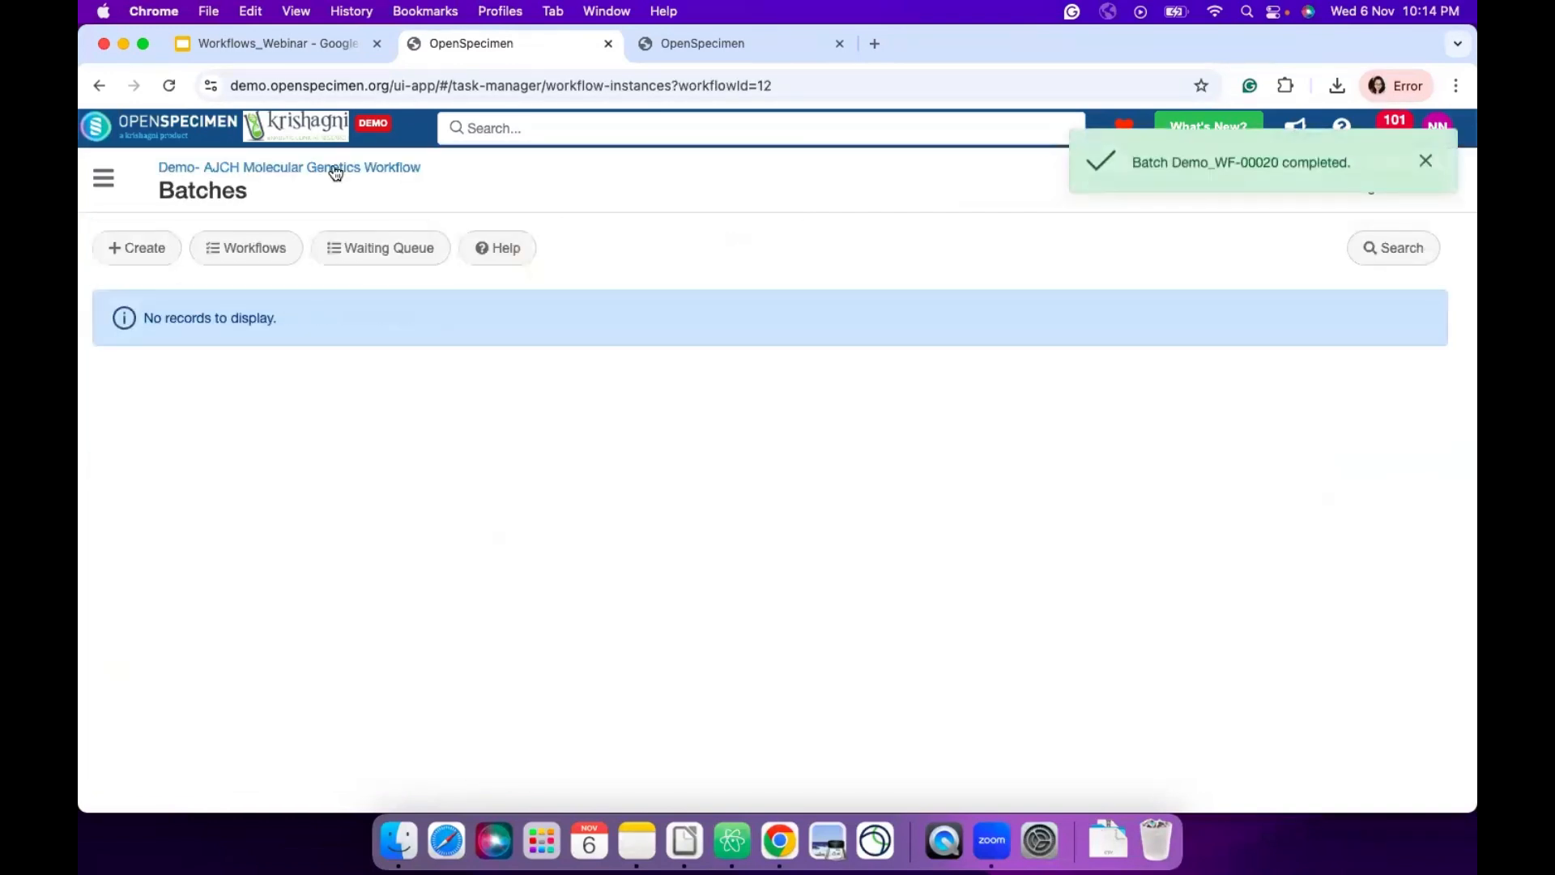
- Switch to the Workflows_Webinar presentation and show the DNA Processing Workflow slide
left_click(284, 43)
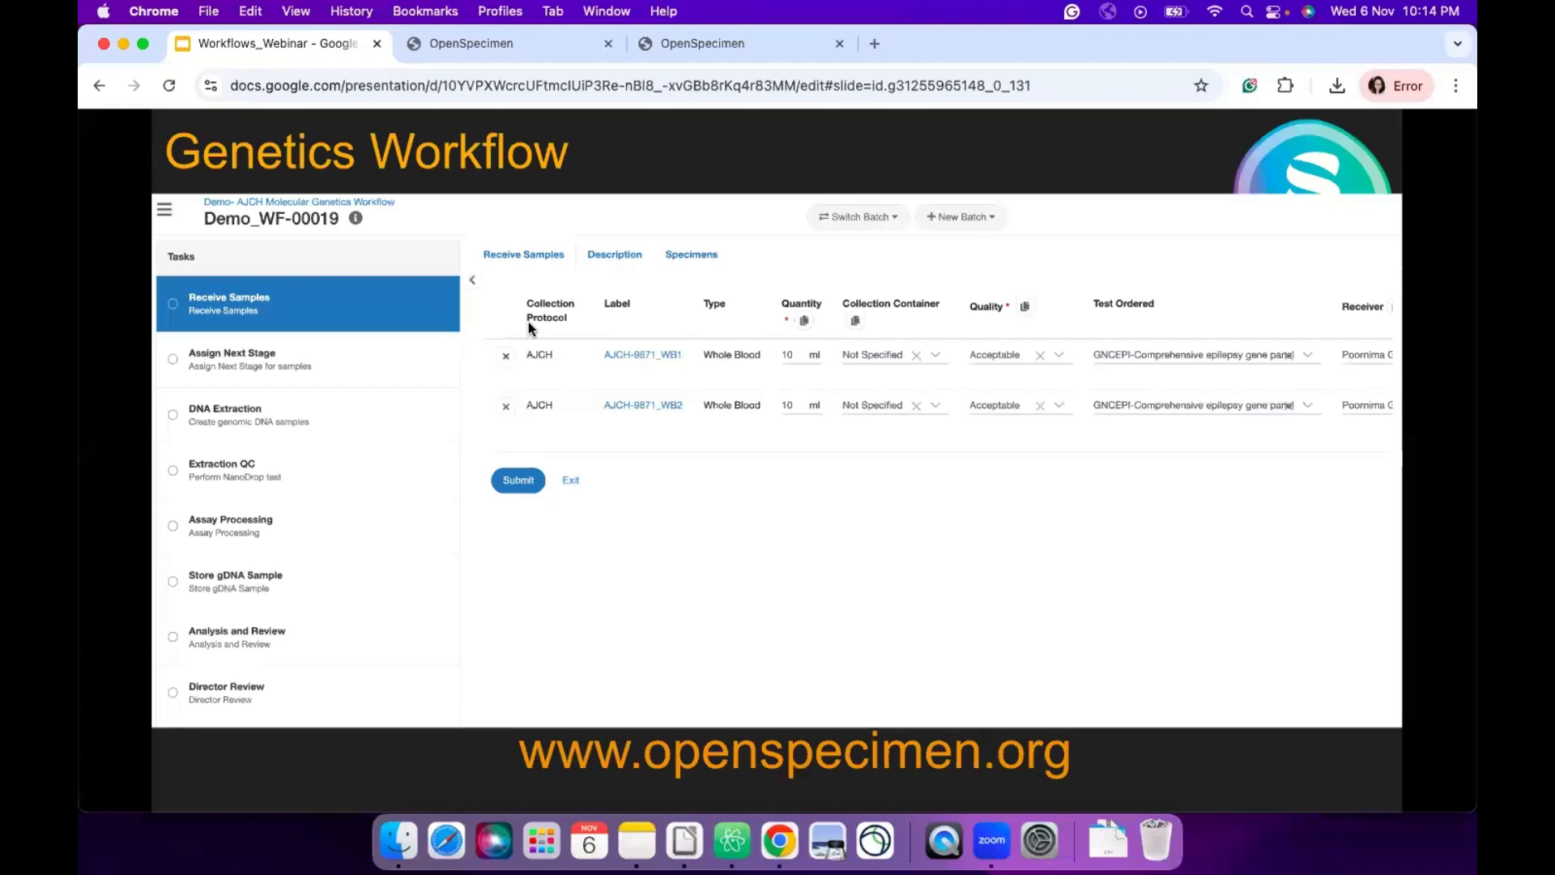
key("Right")
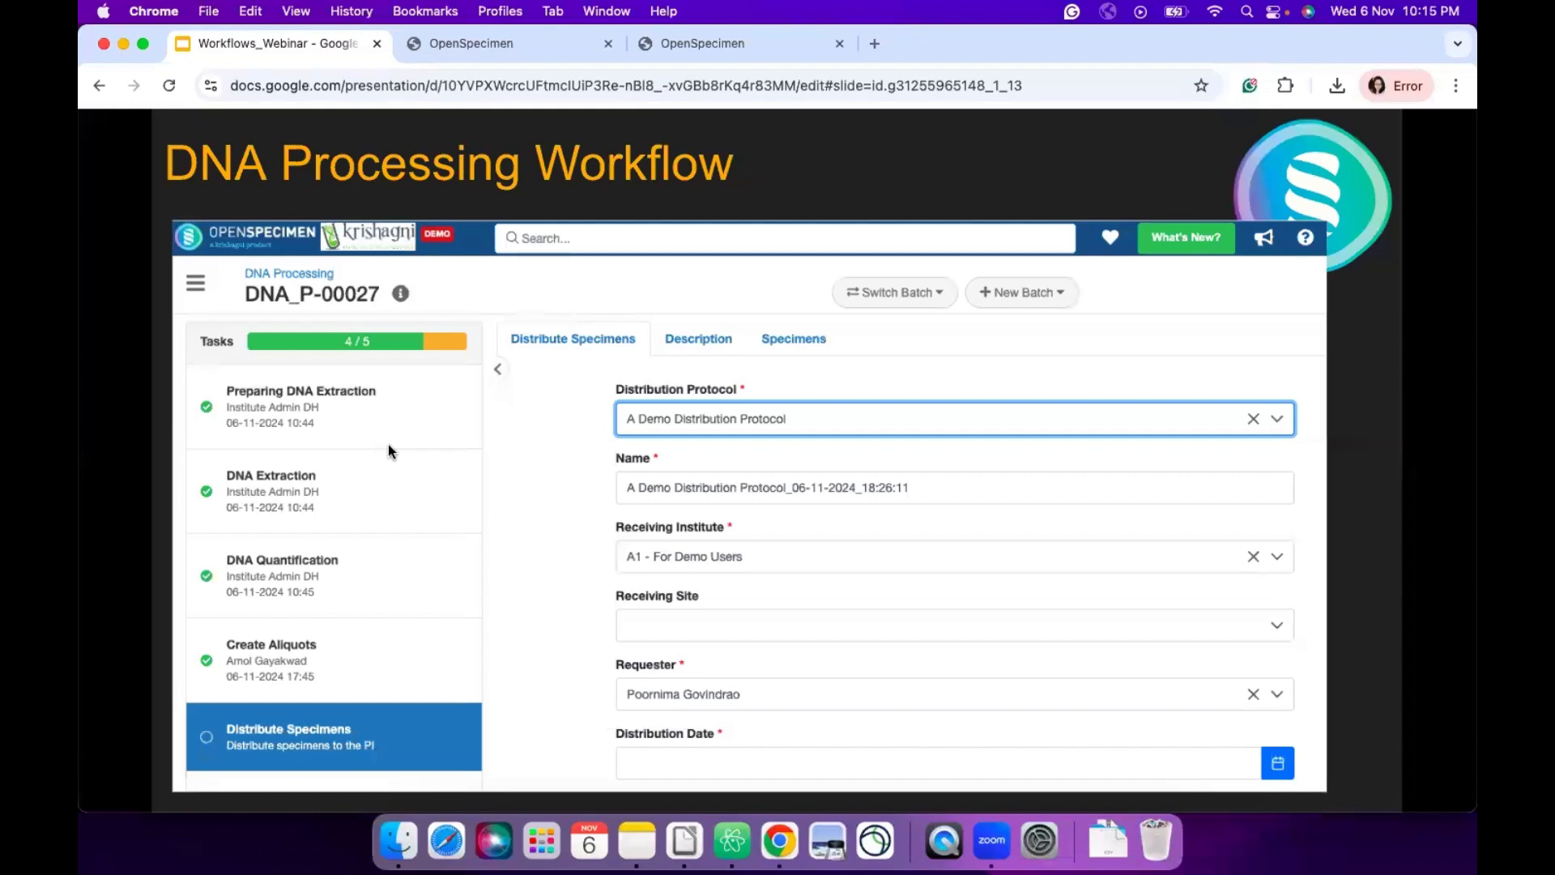
- Return to OpenSpecimen, open the favorite DNA processing WF, close the spare browser tab and open batch DNA_P-00029
left_click(509, 52)
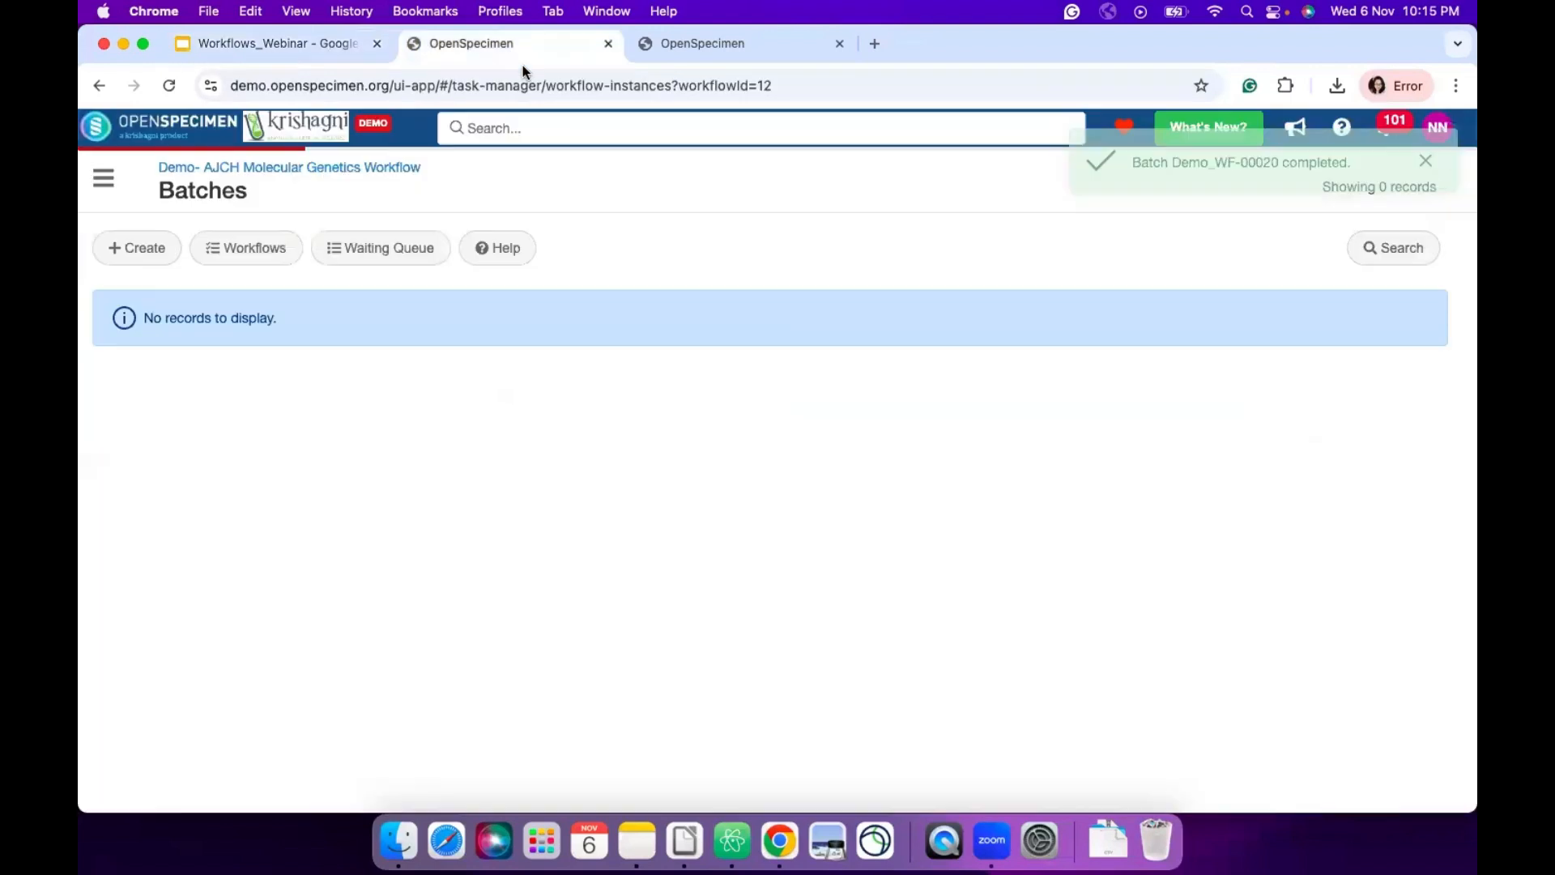
left_click(1124, 131)
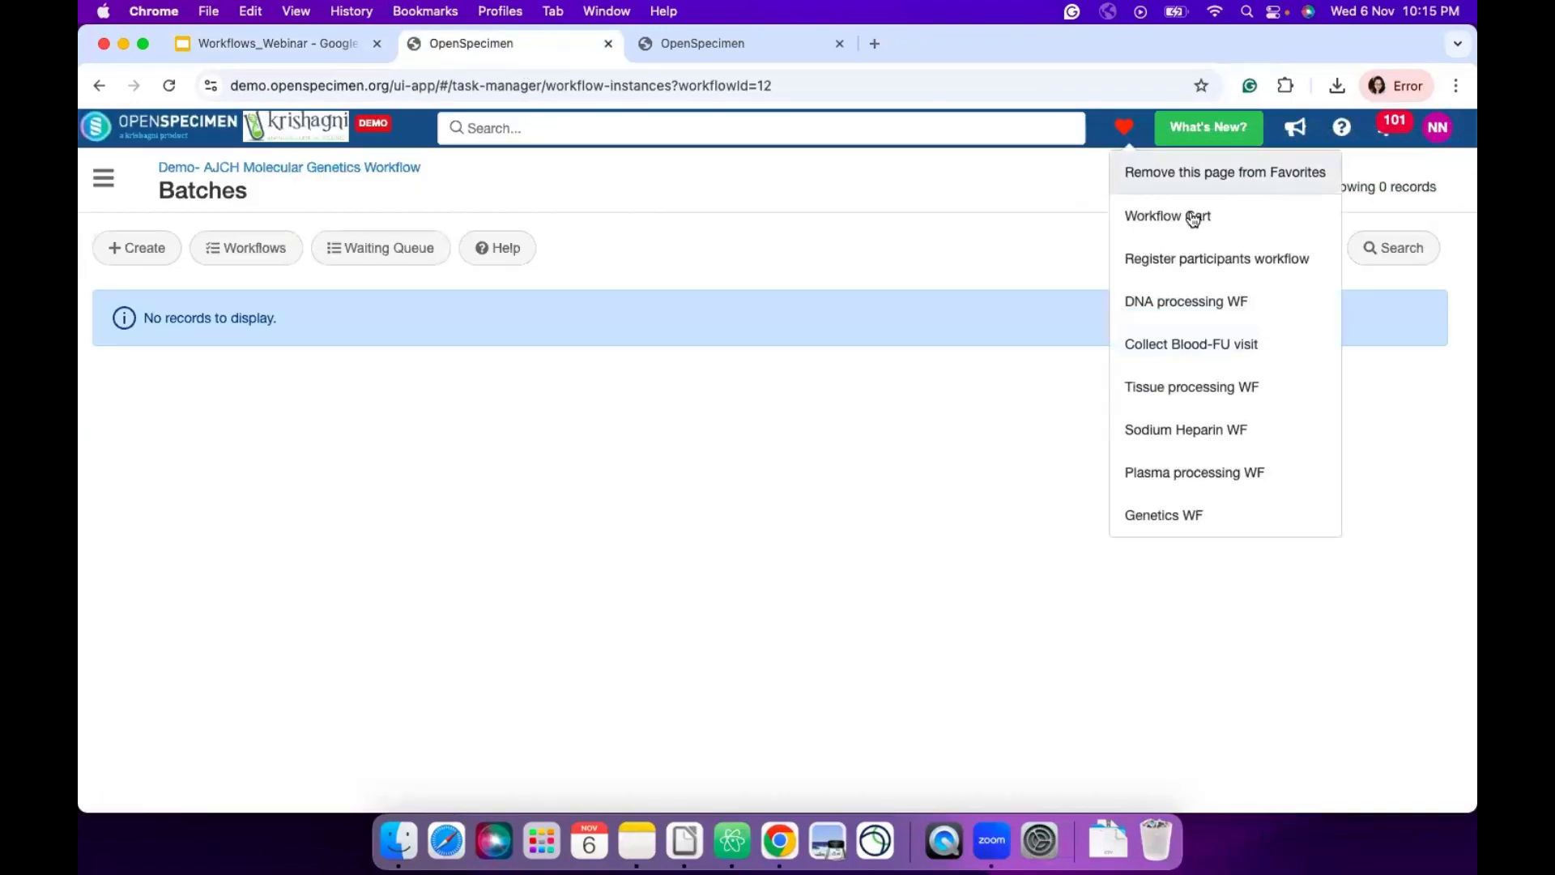
left_click(1204, 314)
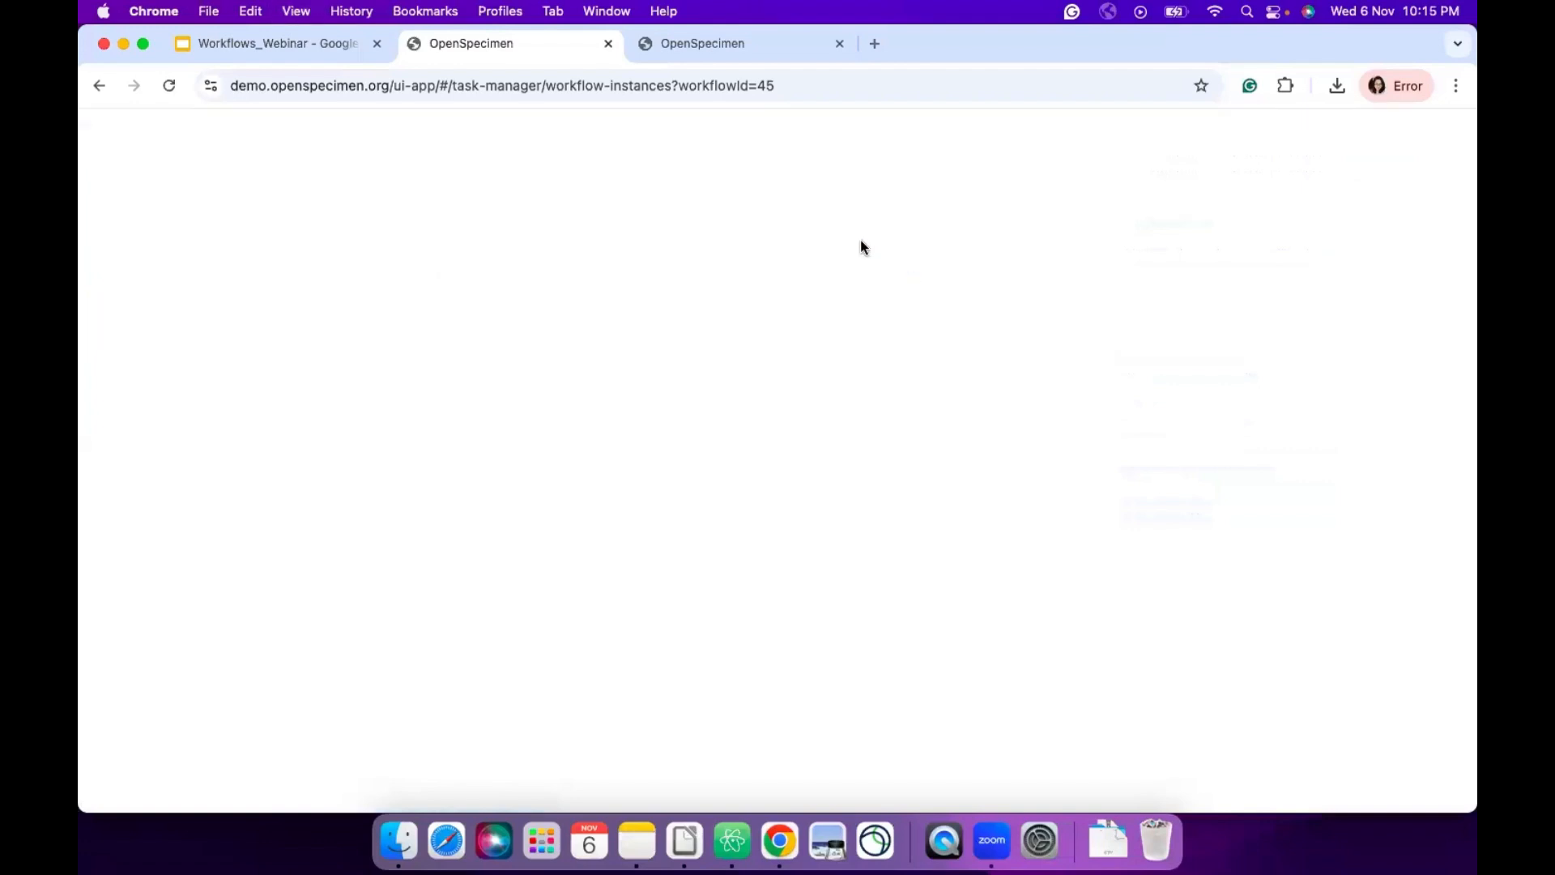
left_click(695, 44)
key("super+w")
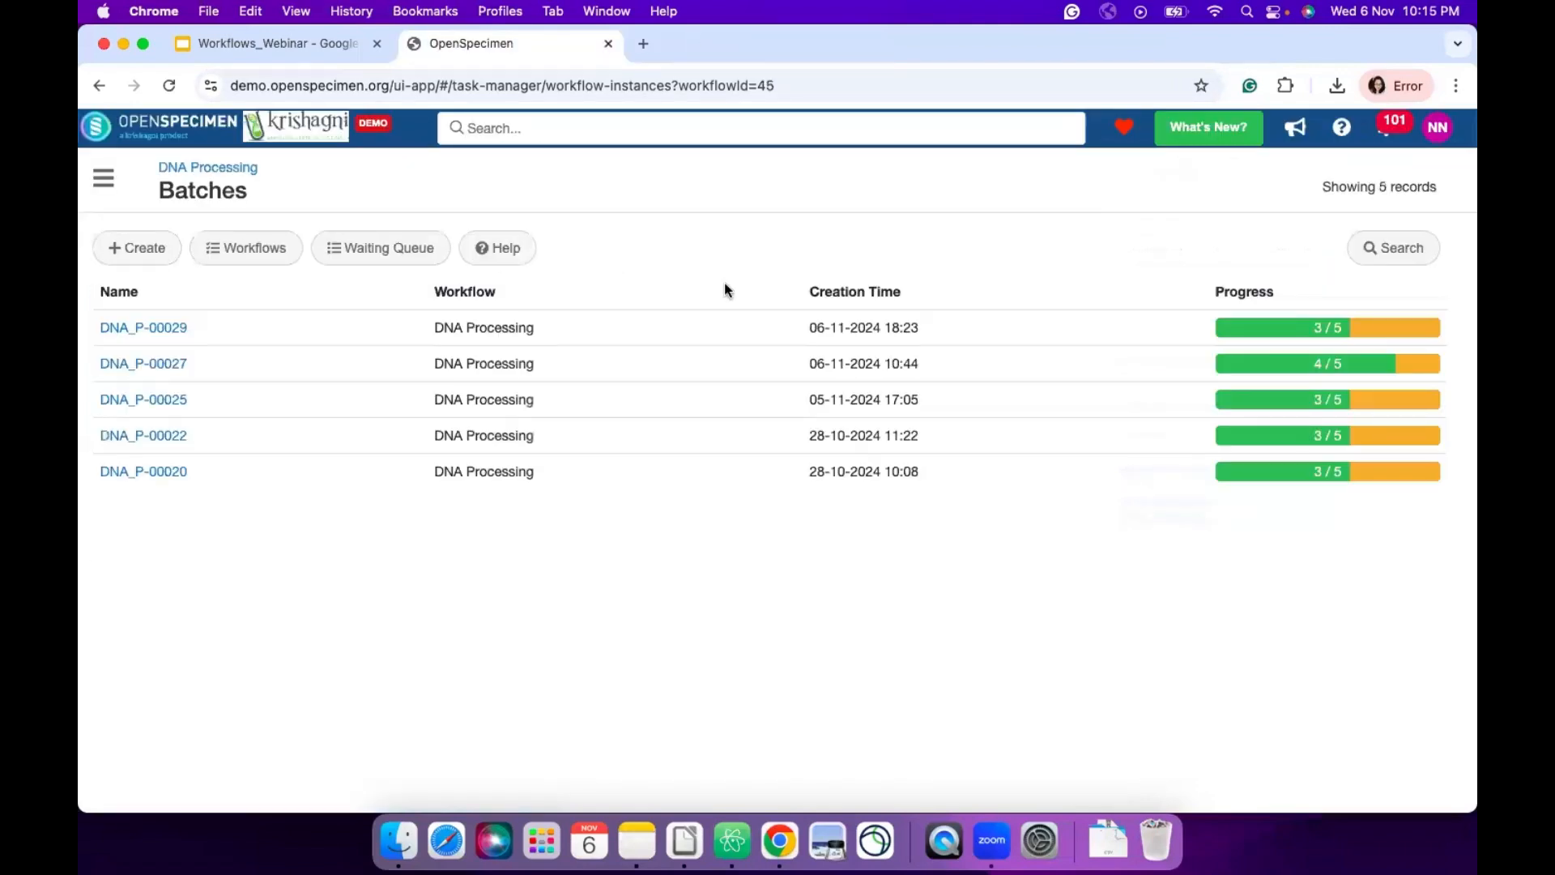
left_click(769, 328)
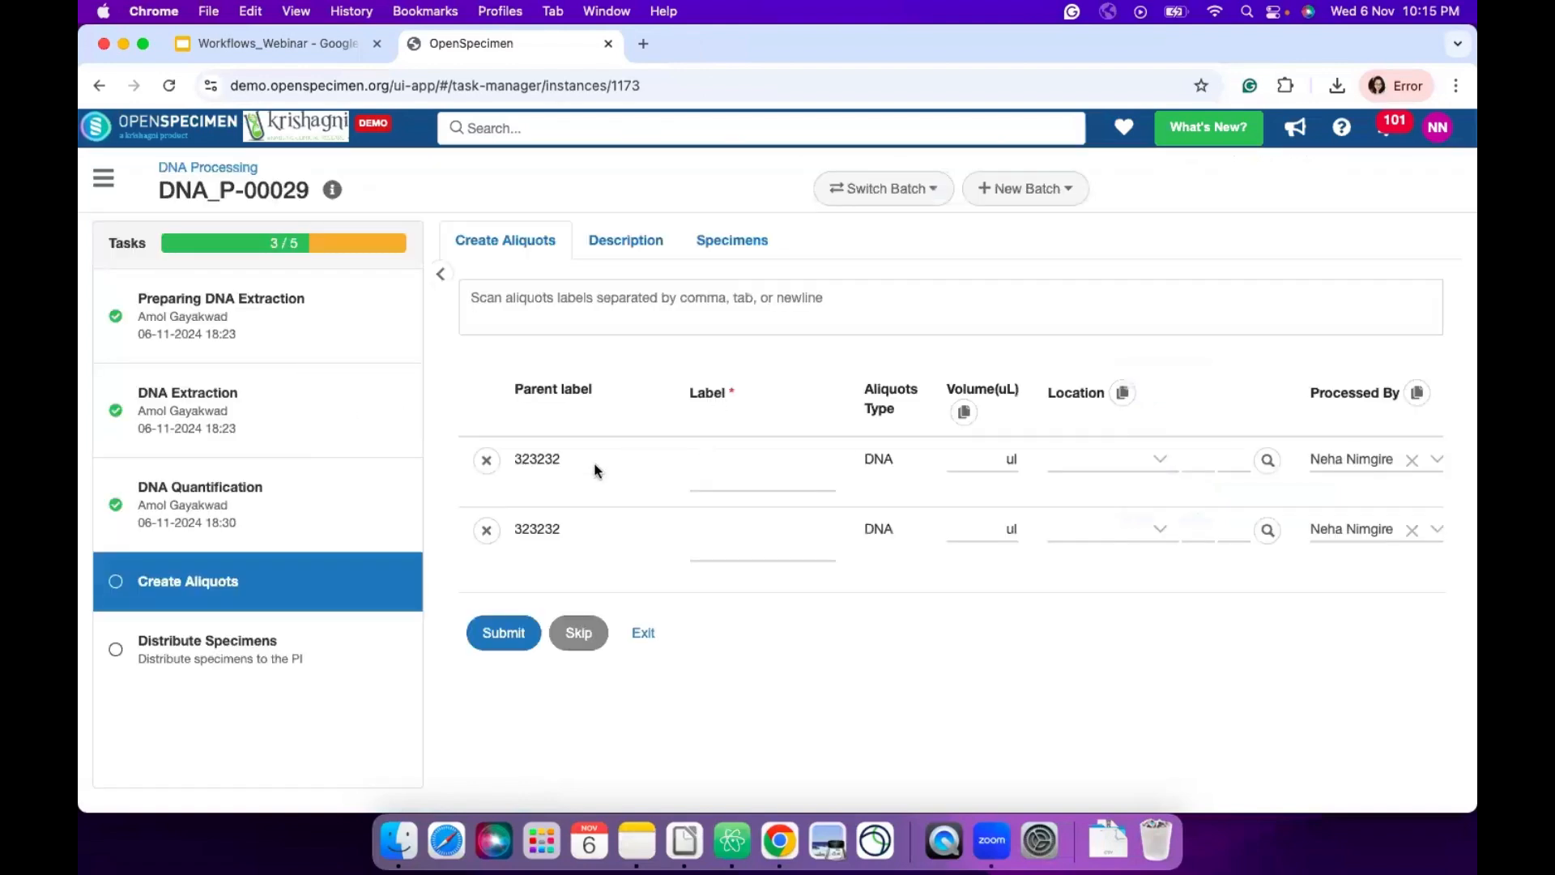
- Enter 323232.DNA1 as the first aliquot label, reusing the parent label 323232 from the aliquot table
double_click(549, 460)
key("super+c")
left_click(579, 293)
key("super+v")
type(",")
key("BackSpace")
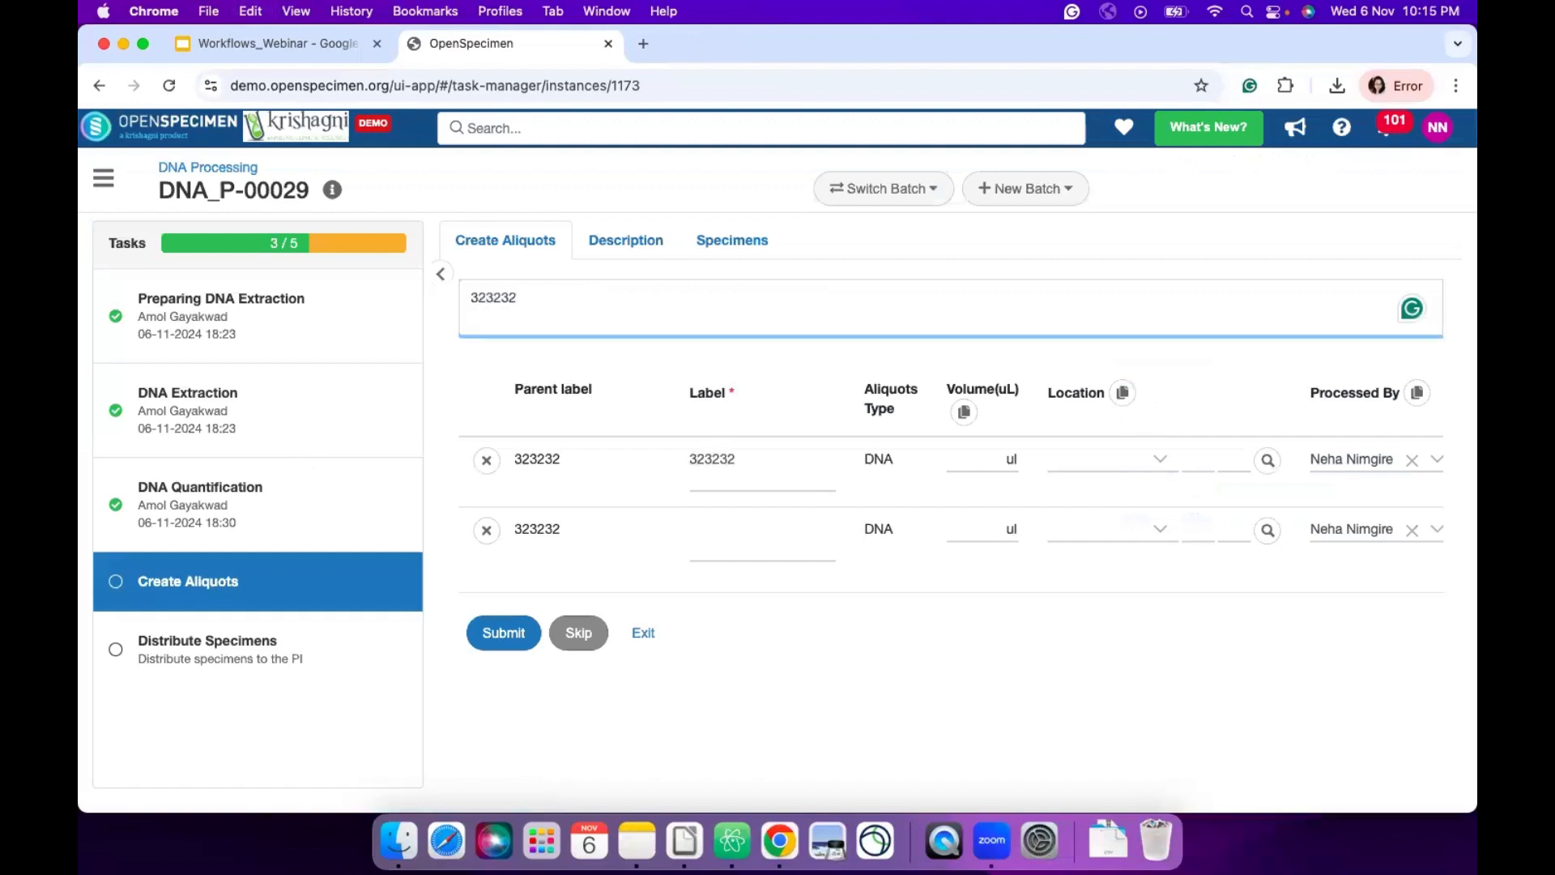
type(".DNA1")
- Add 323232.DNA2 as the second aliquot label, separated from the first by a comma
key("super+a")
key("super+c")
key("Right")
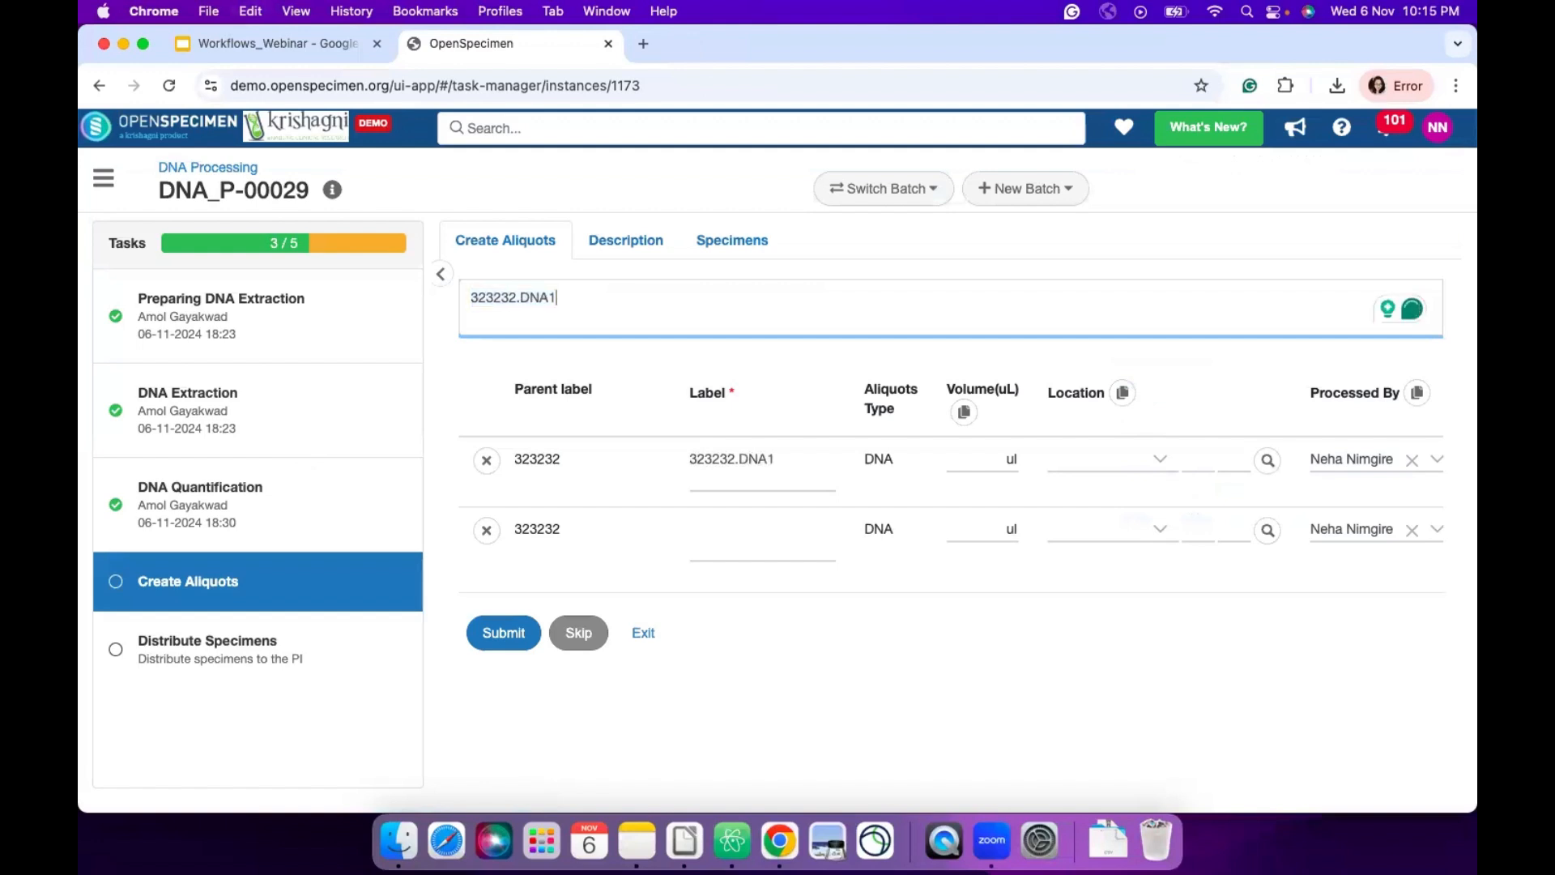
type(",")
key("super+v")
key("BackSpace")
type("2")
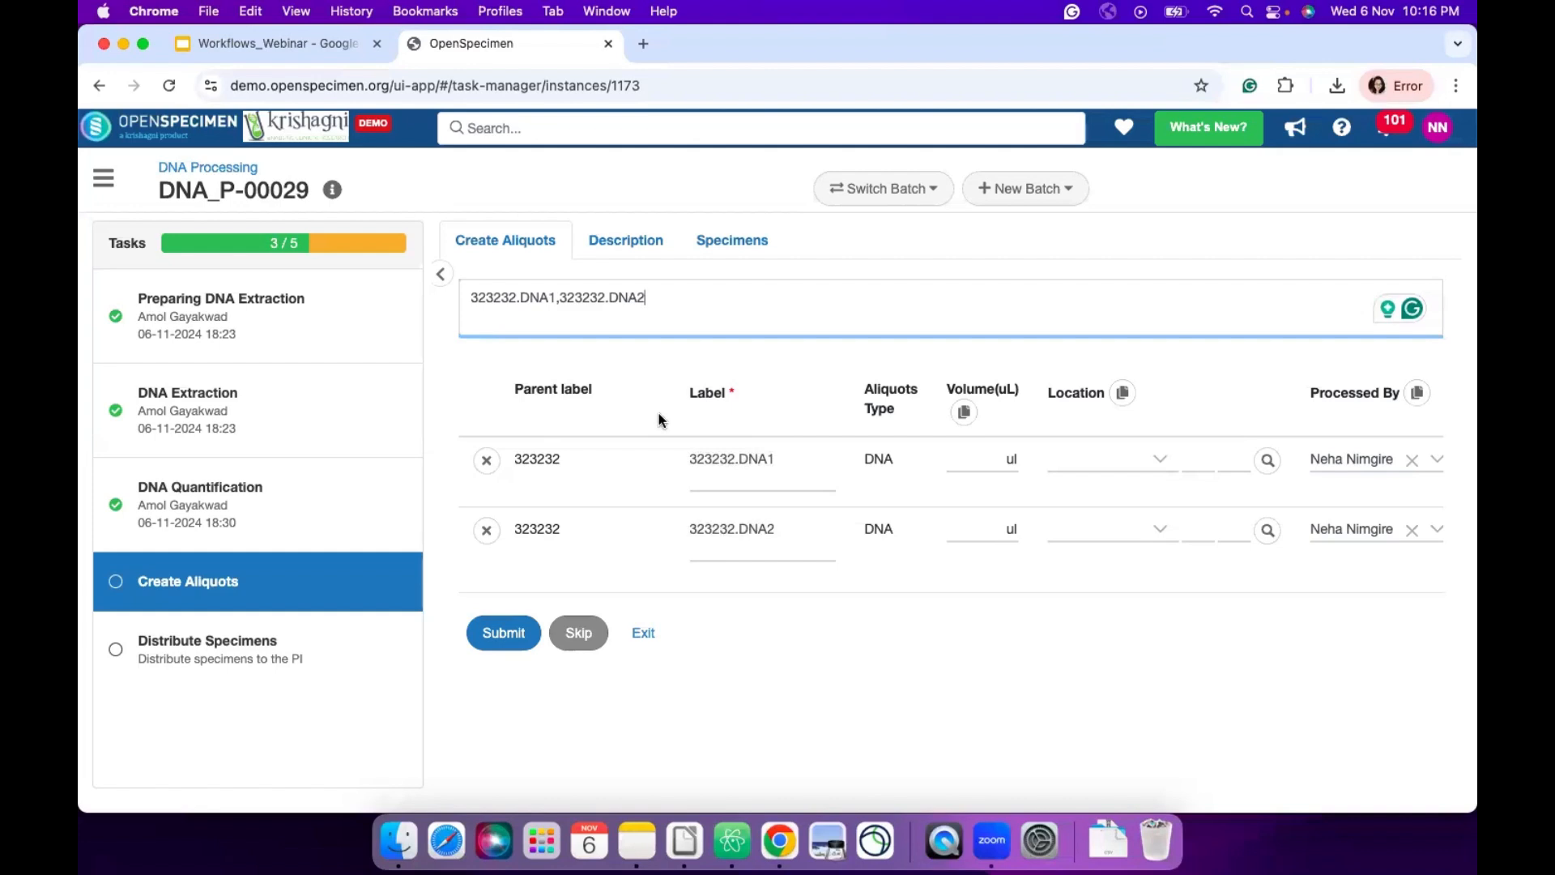
- Try a line break as separator between the two aliquot labels and restore the comma
left_click(560, 301)
key("Return")
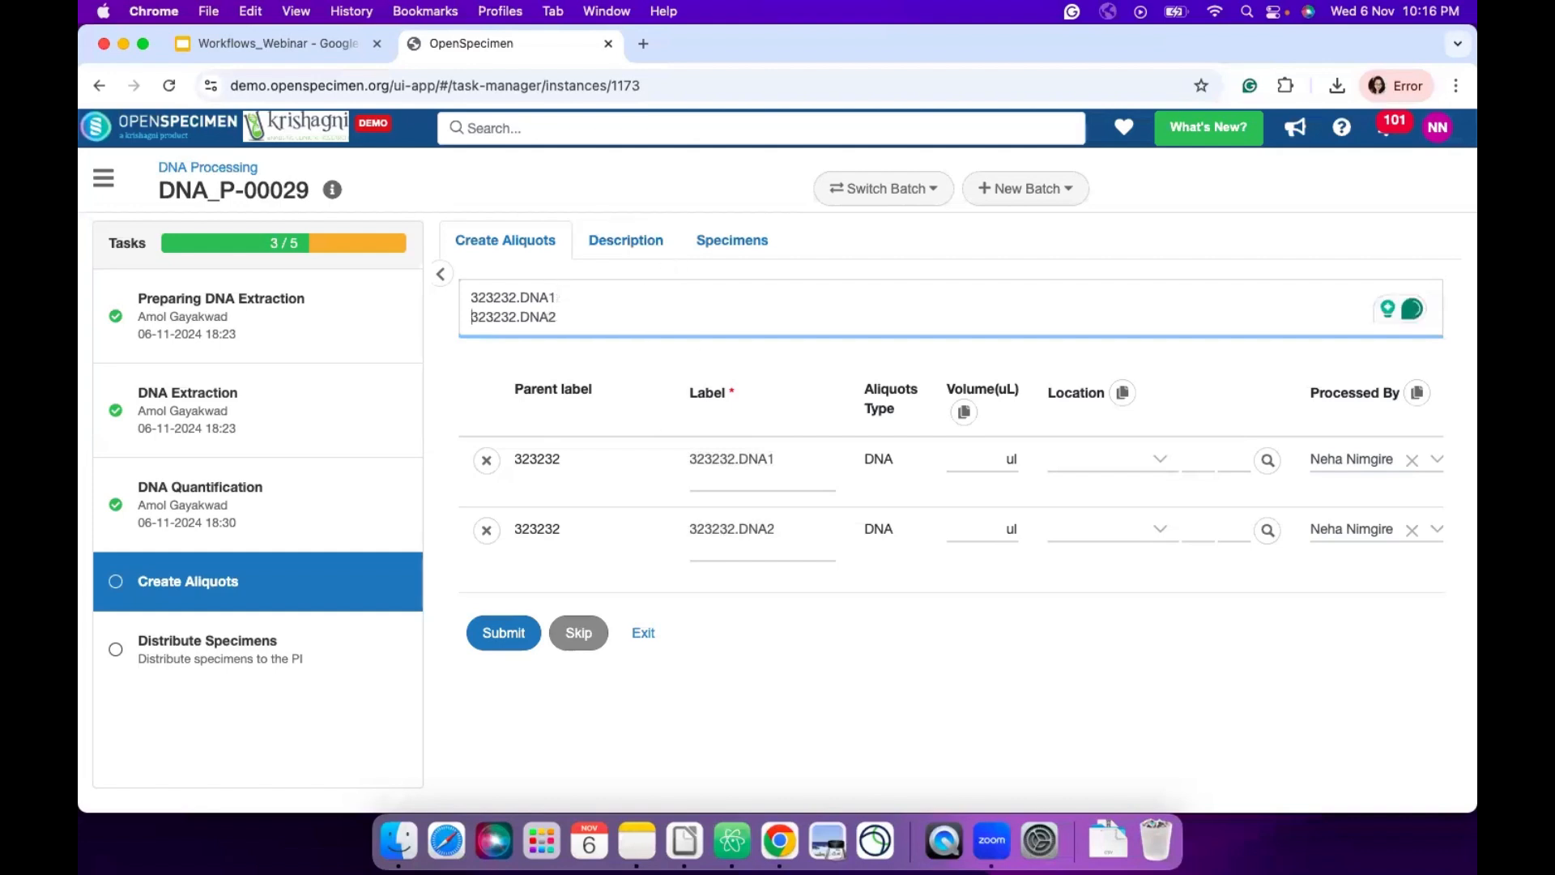
key("BackSpace")
type(",323232.DNA2")
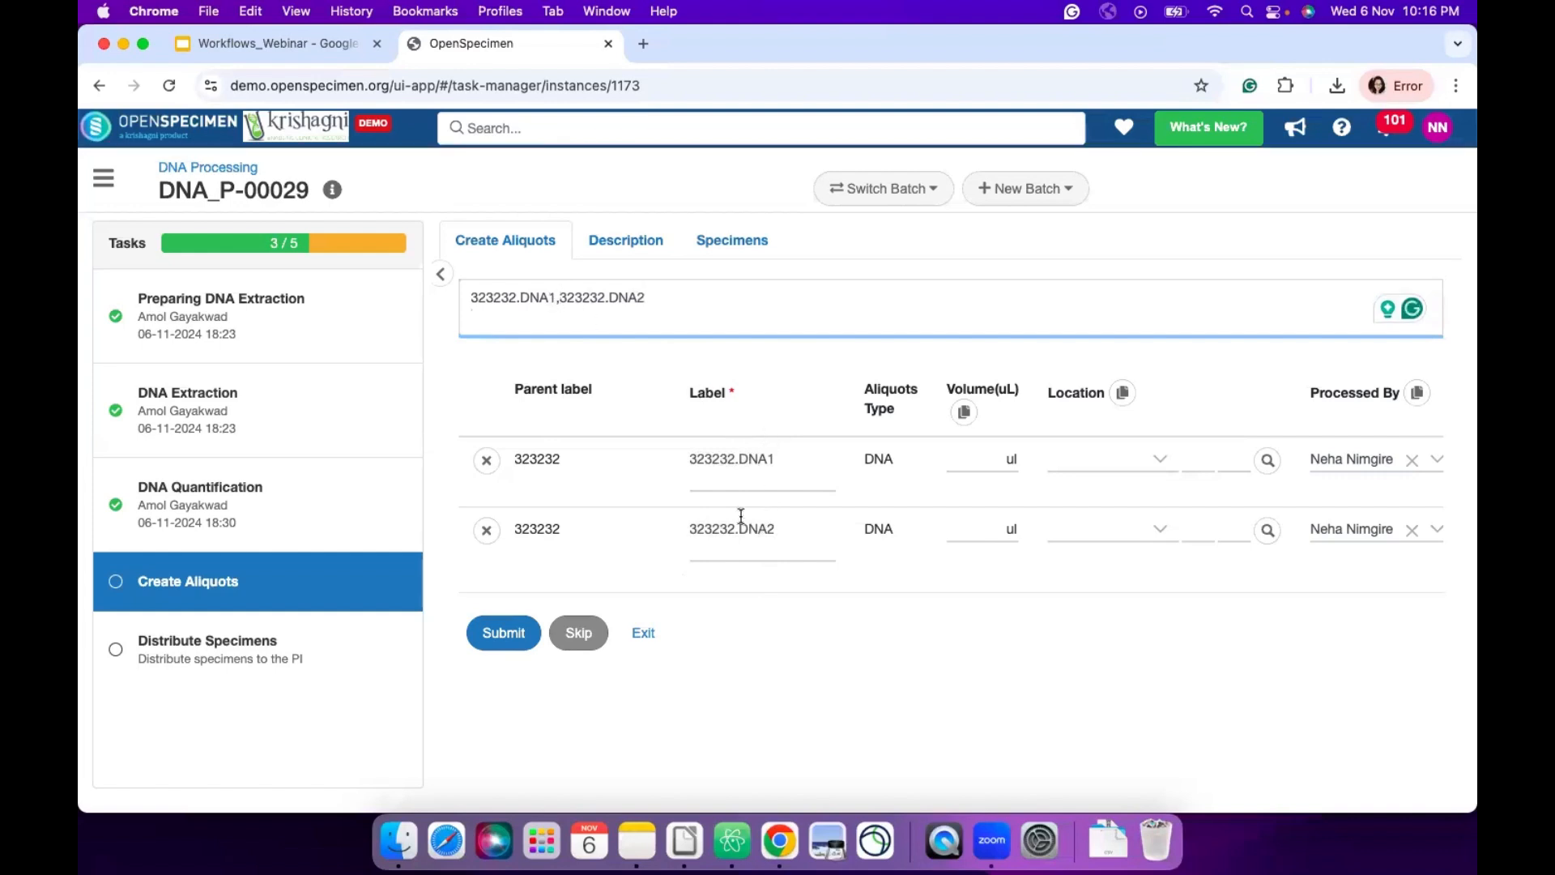
key("Return")
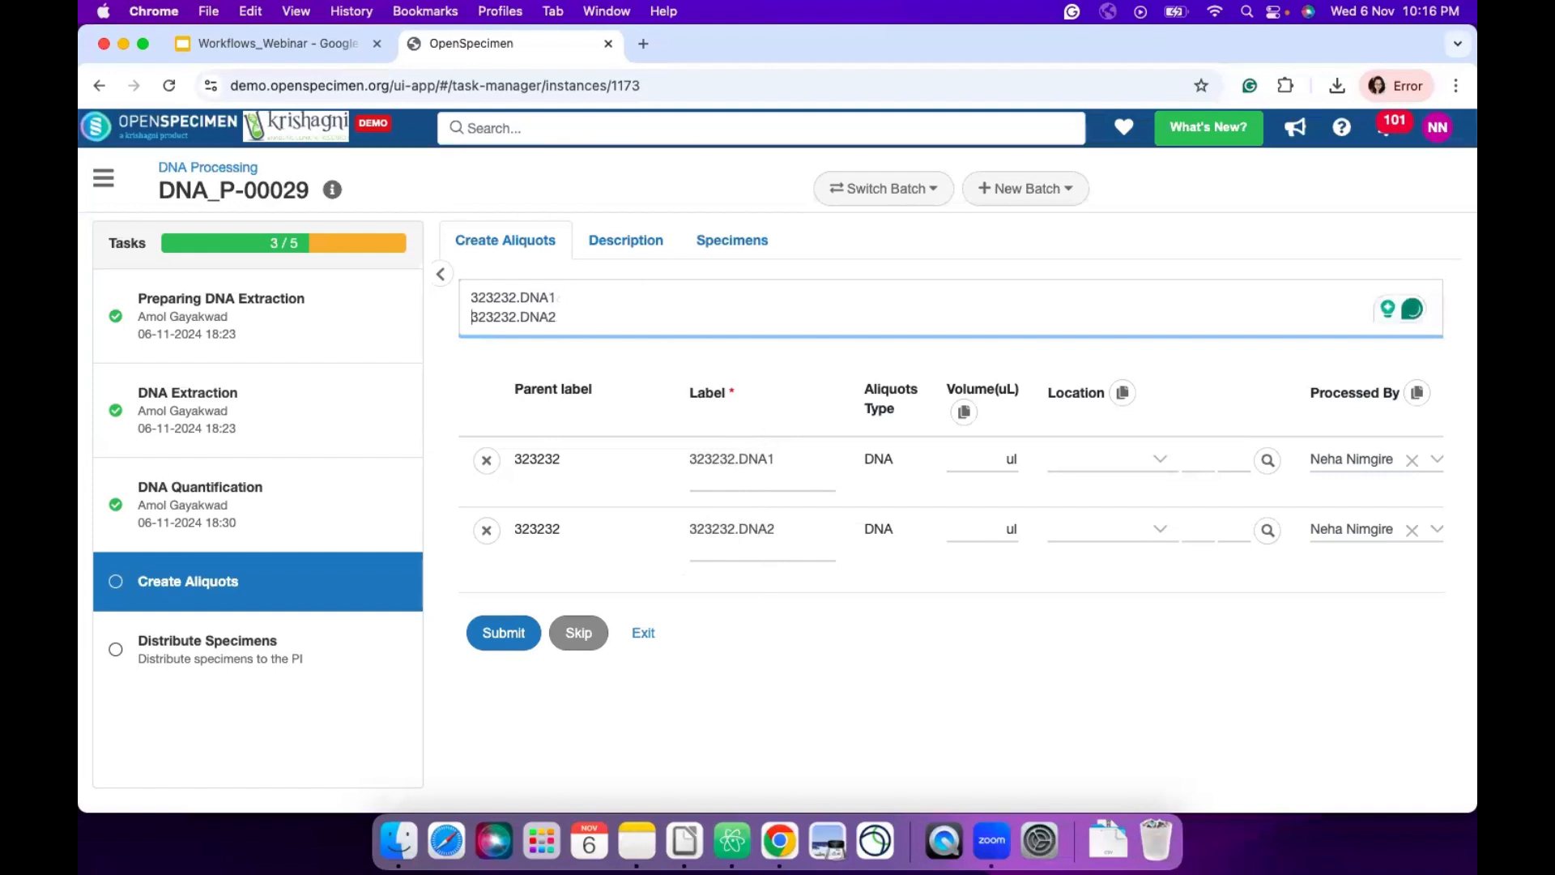
key("BackSpace")
type(",323232.DNA2")
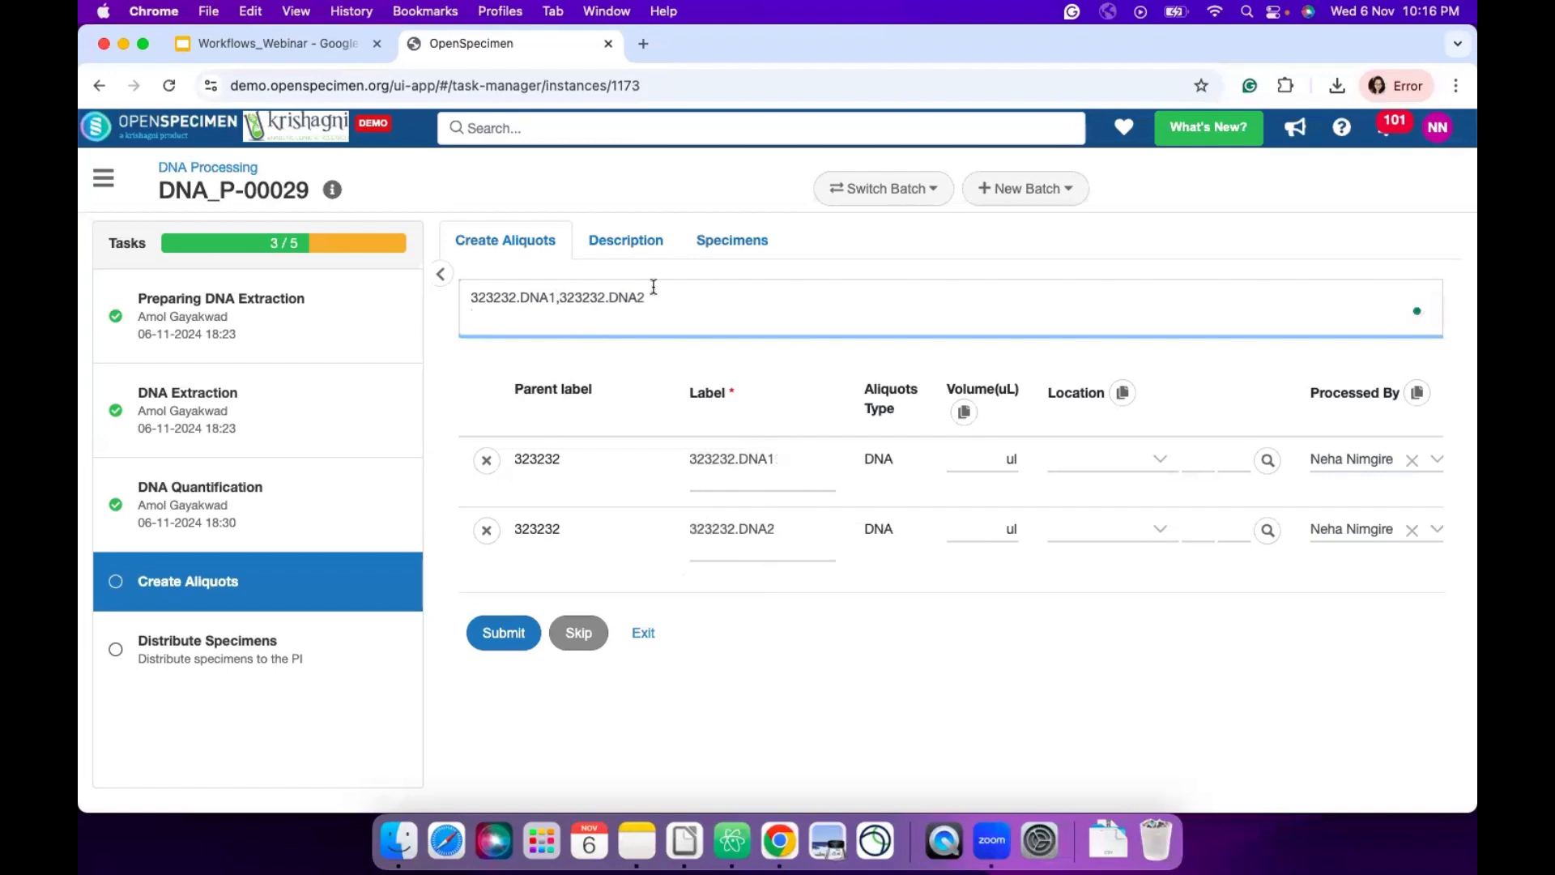
- Set the volume to 100 ul for both aliquots and submit the Create Aliquots task
left_click(933, 461)
type("100")
left_click(933, 411)
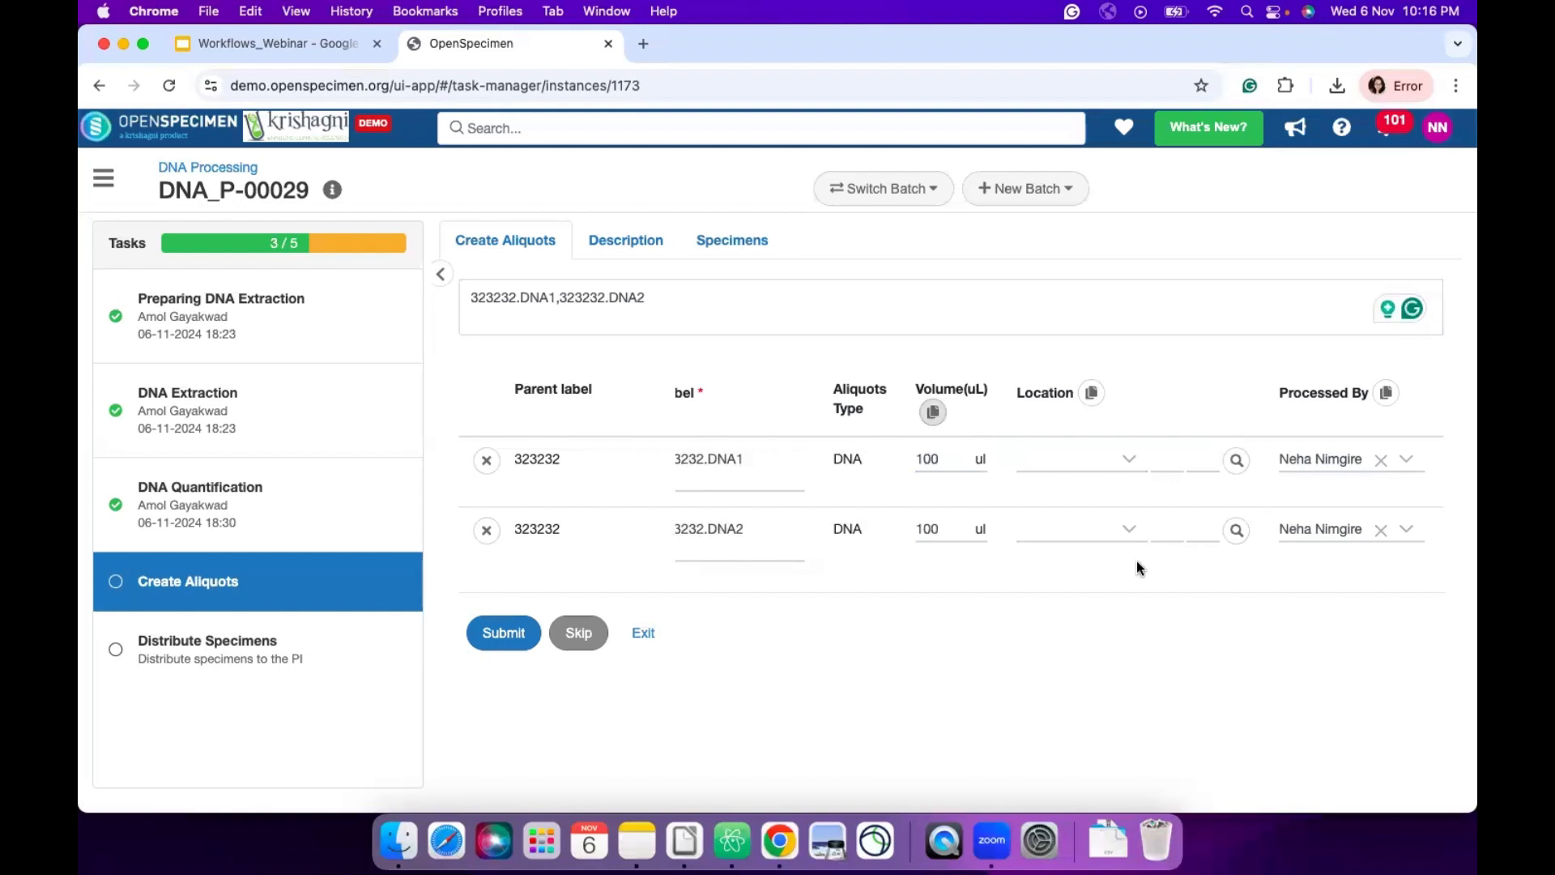
scroll(1135, 560, "right", 5)
scroll(1136, 561, "left", 5)
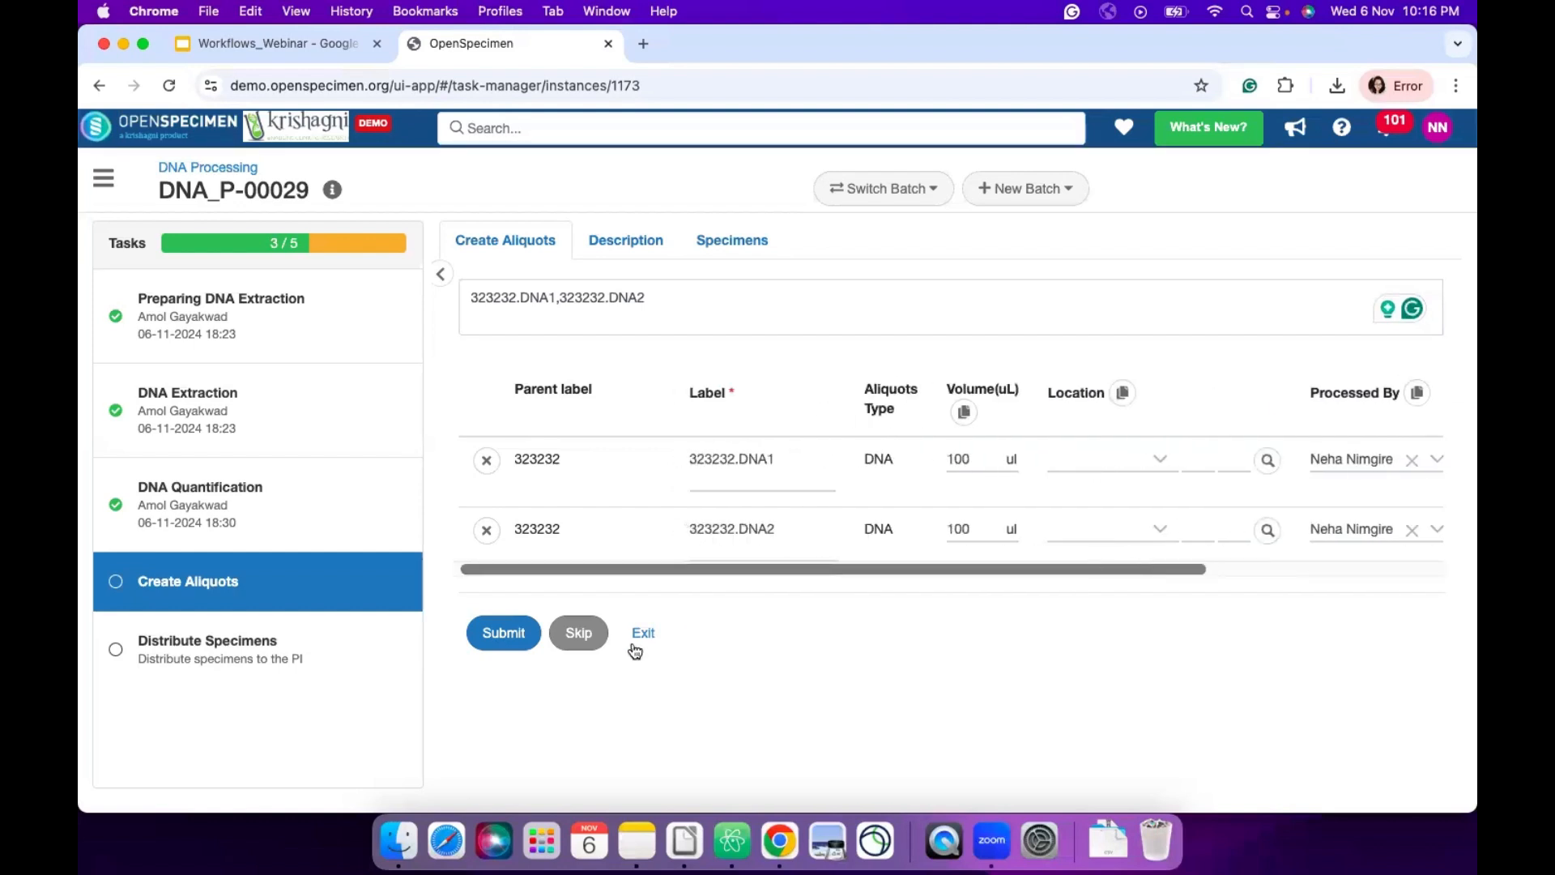
left_click(506, 633)
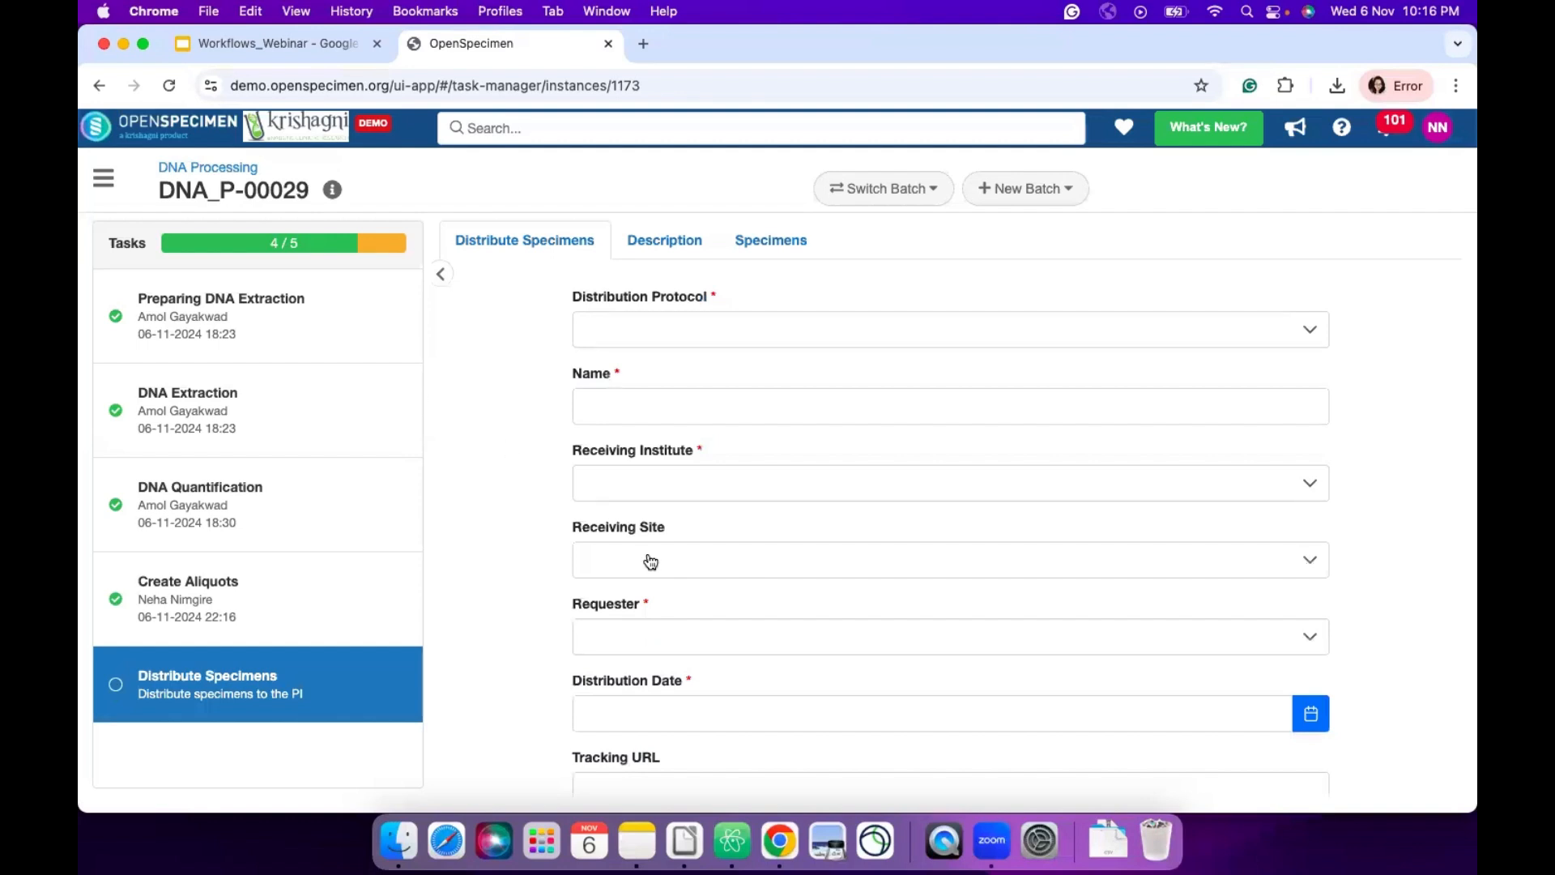
- Choose A Demo Distribution Protocol as the distribution protocol for the Distribute Specimens task
scroll(646, 558, "down", 5)
scroll(781, 421, "up", 5)
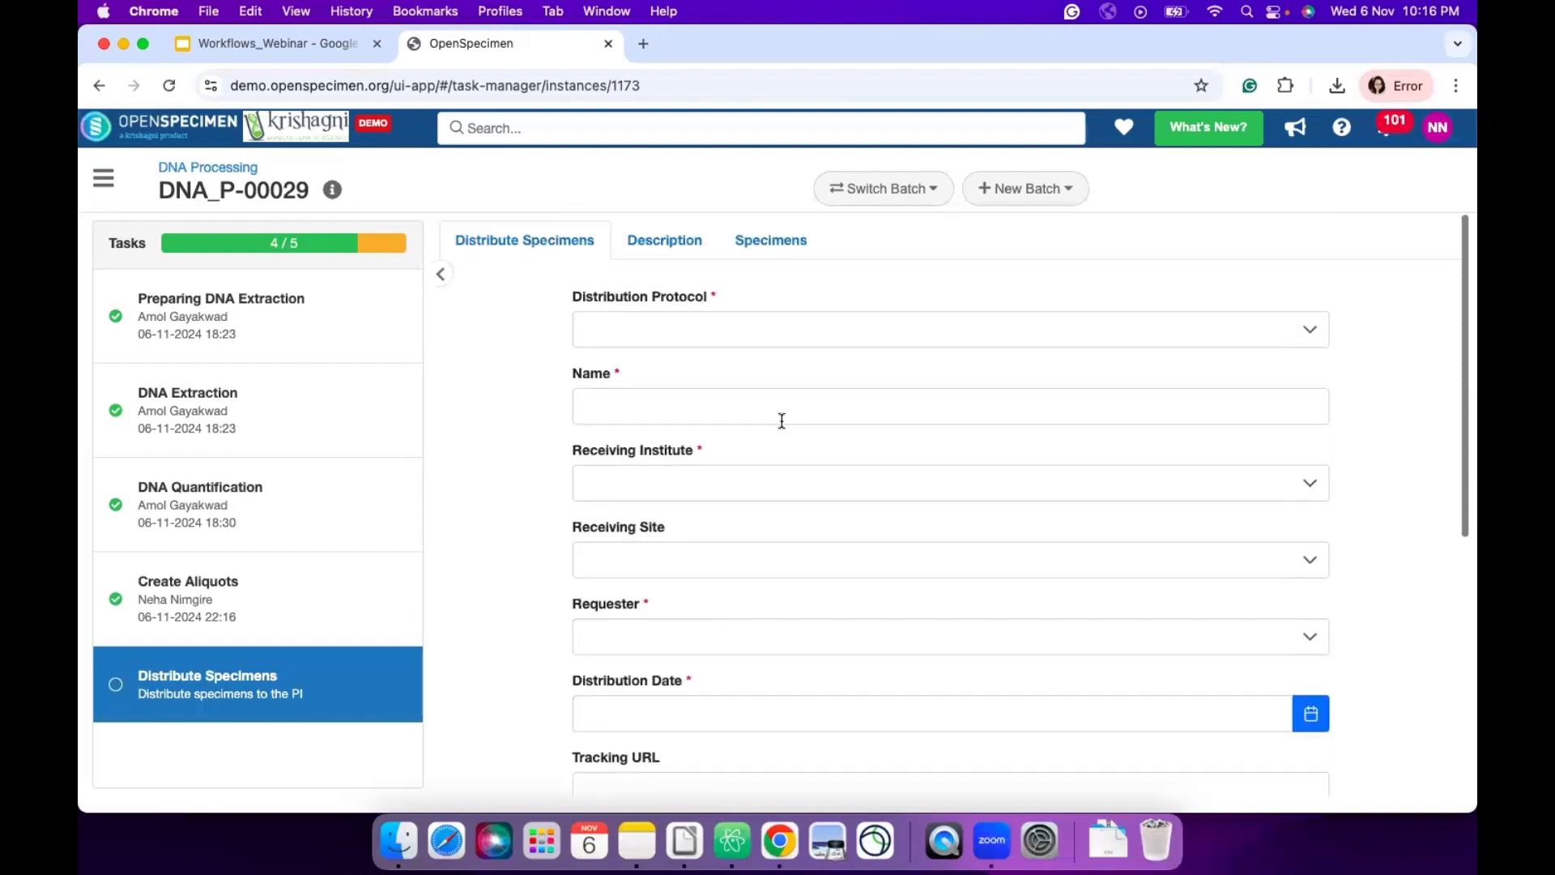
left_click(796, 341)
left_click(758, 431)
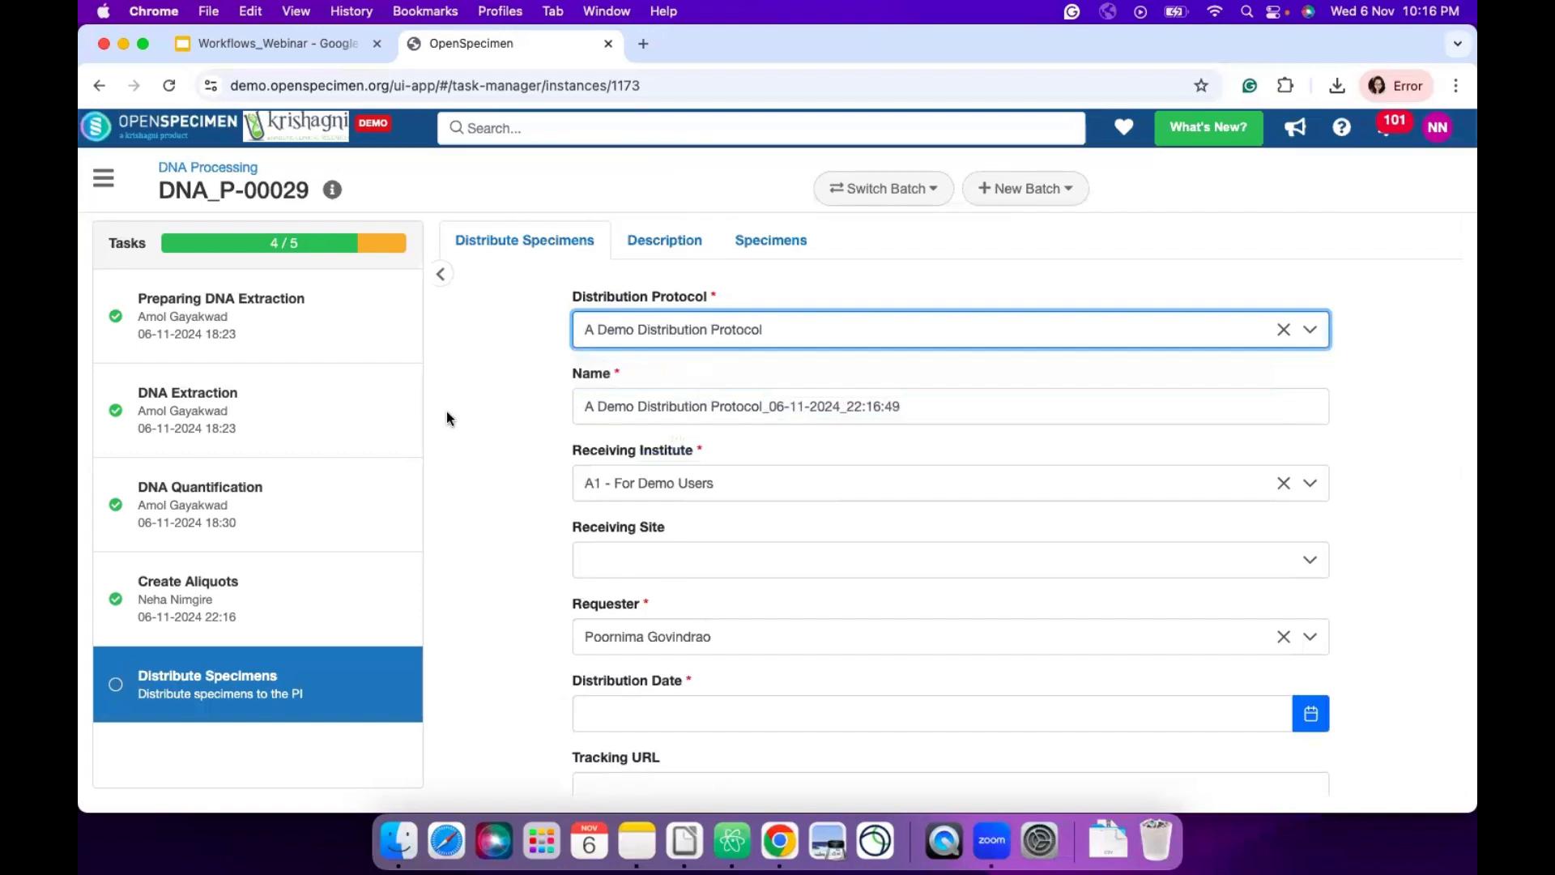
scroll(523, 453, "down", 5)
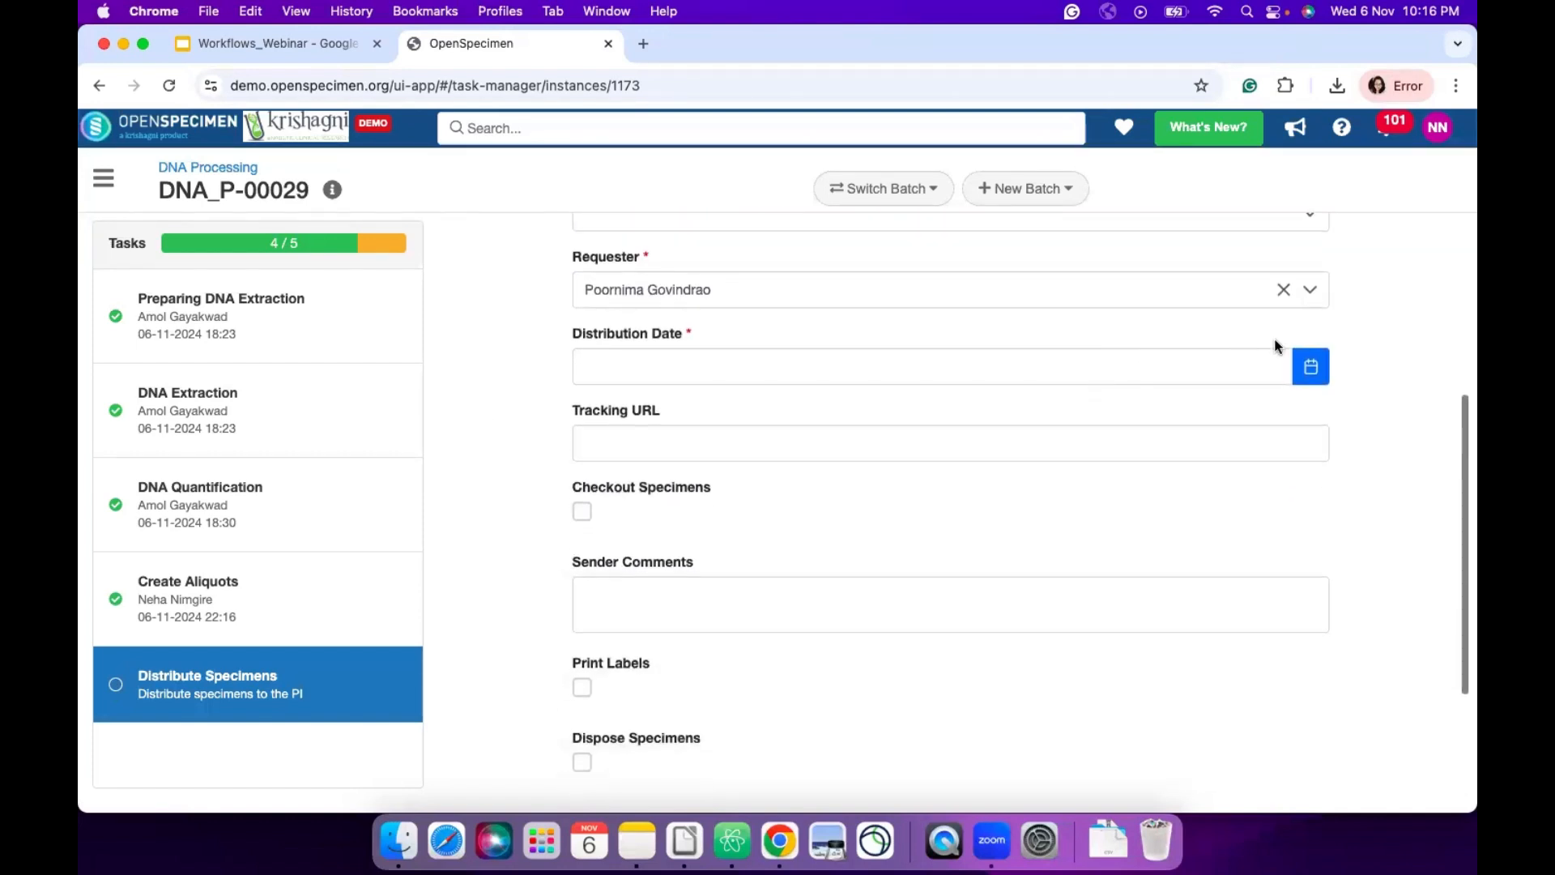
left_click(1310, 367)
left_click(750, 510)
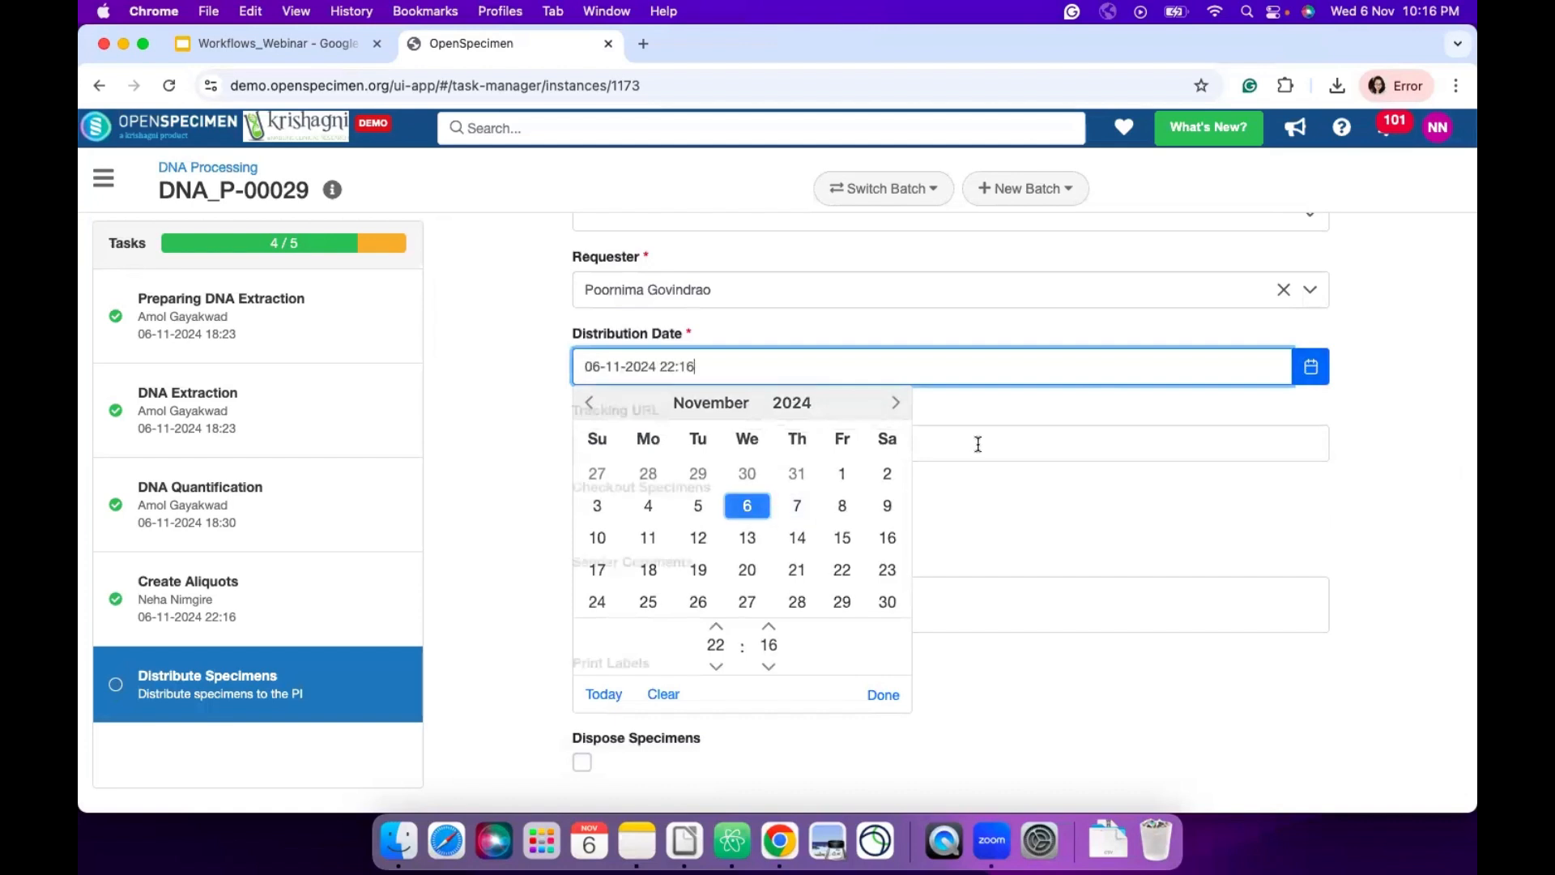
scroll(978, 445, "up", 1)
scroll(977, 445, "up", 3)
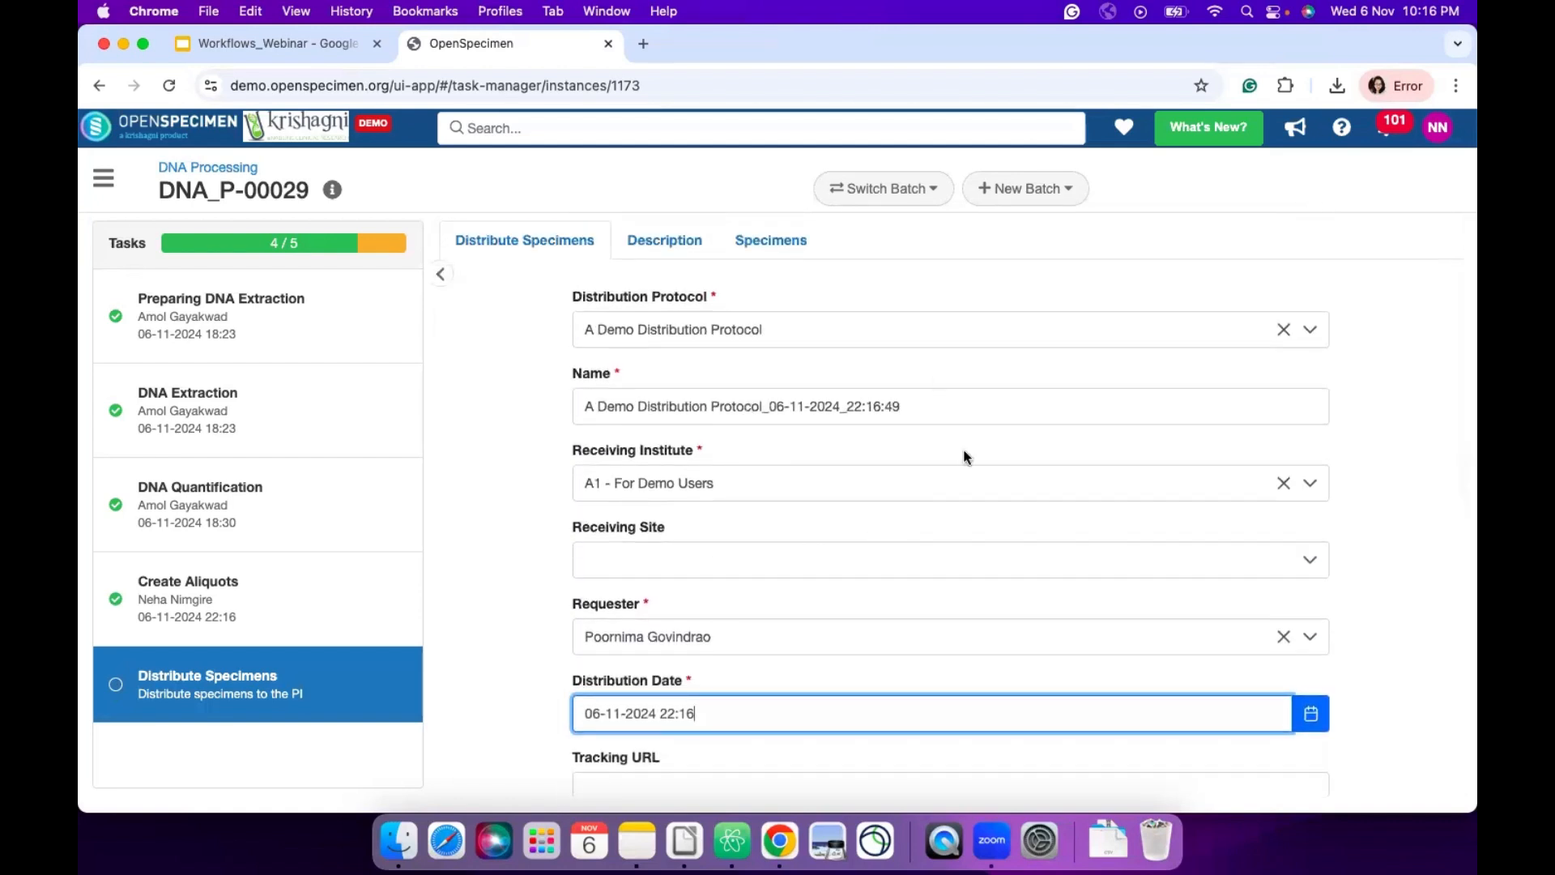
scroll(784, 511, "down", 3)
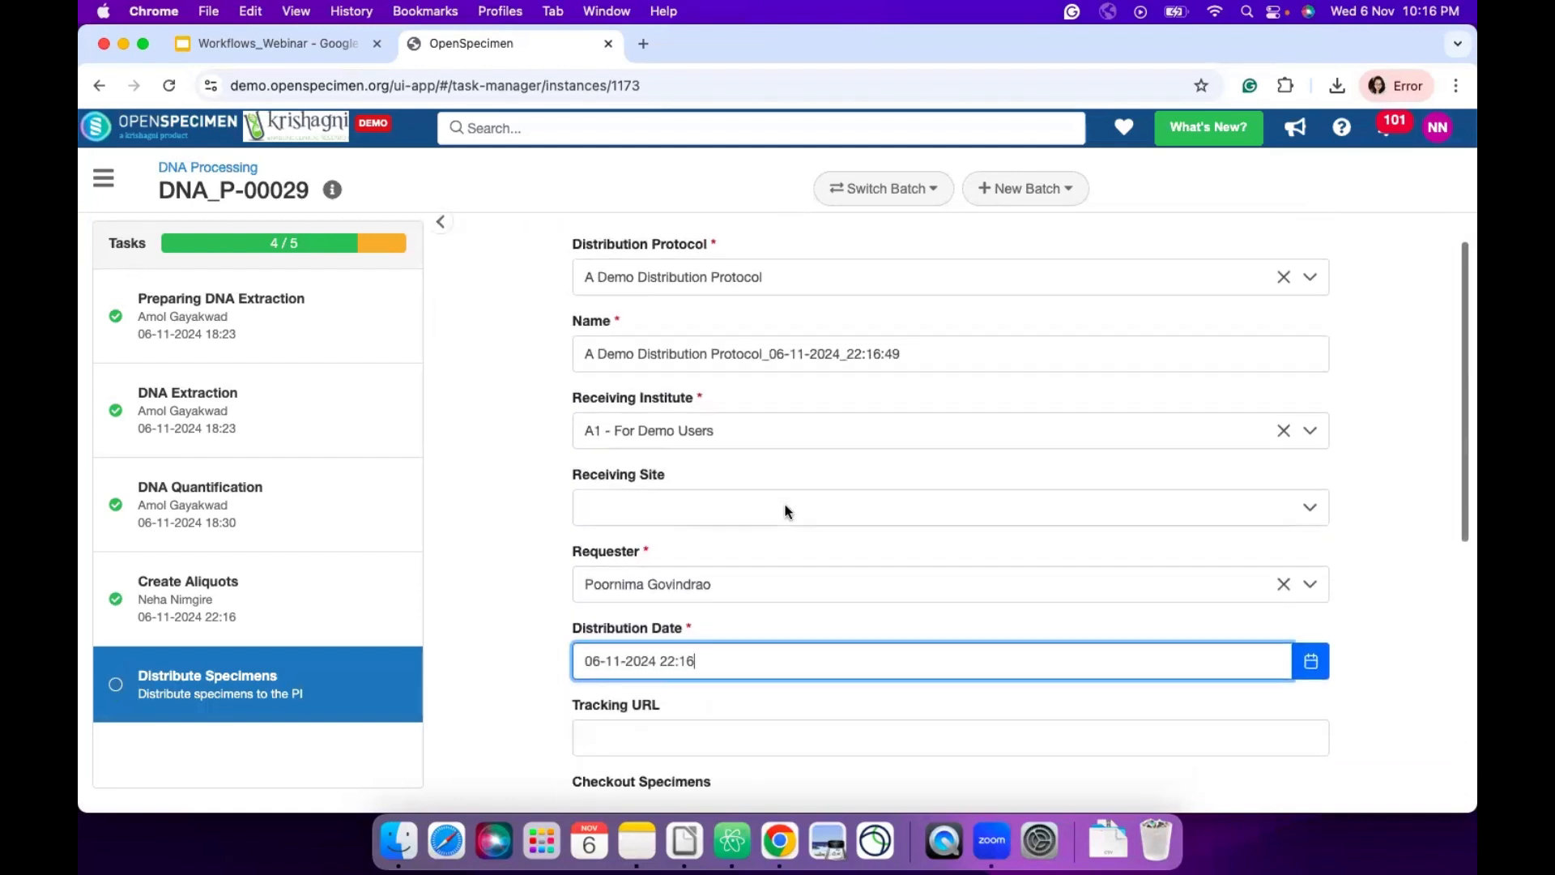
scroll(785, 510, "down", 10)
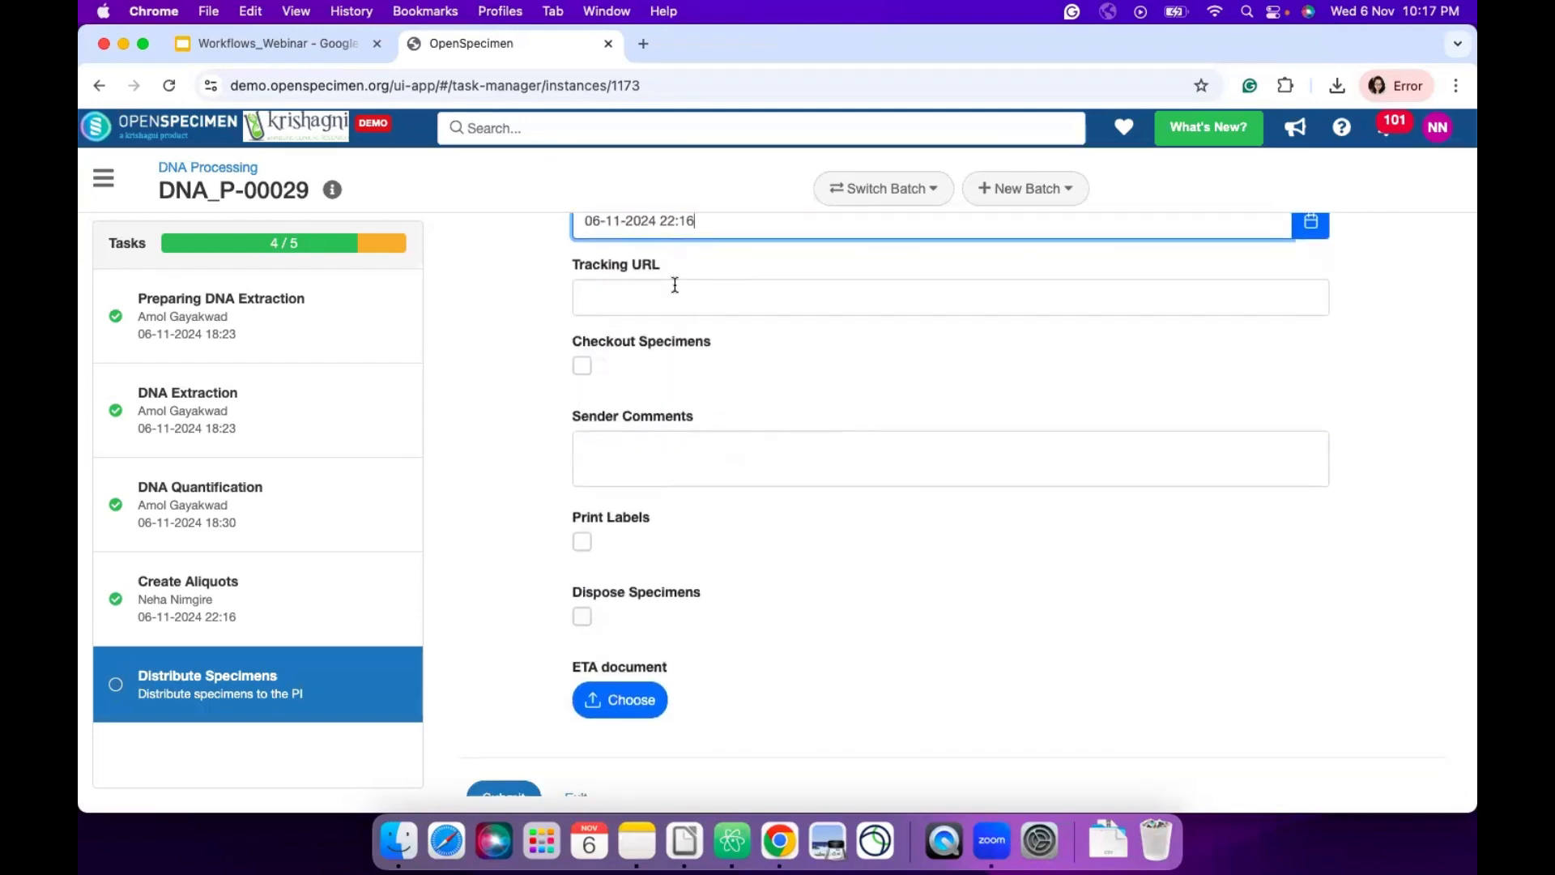
- Enable Dispose Specimens and submit the Distribute Specimens task to complete batch DNA_P-00029
left_click(582, 617)
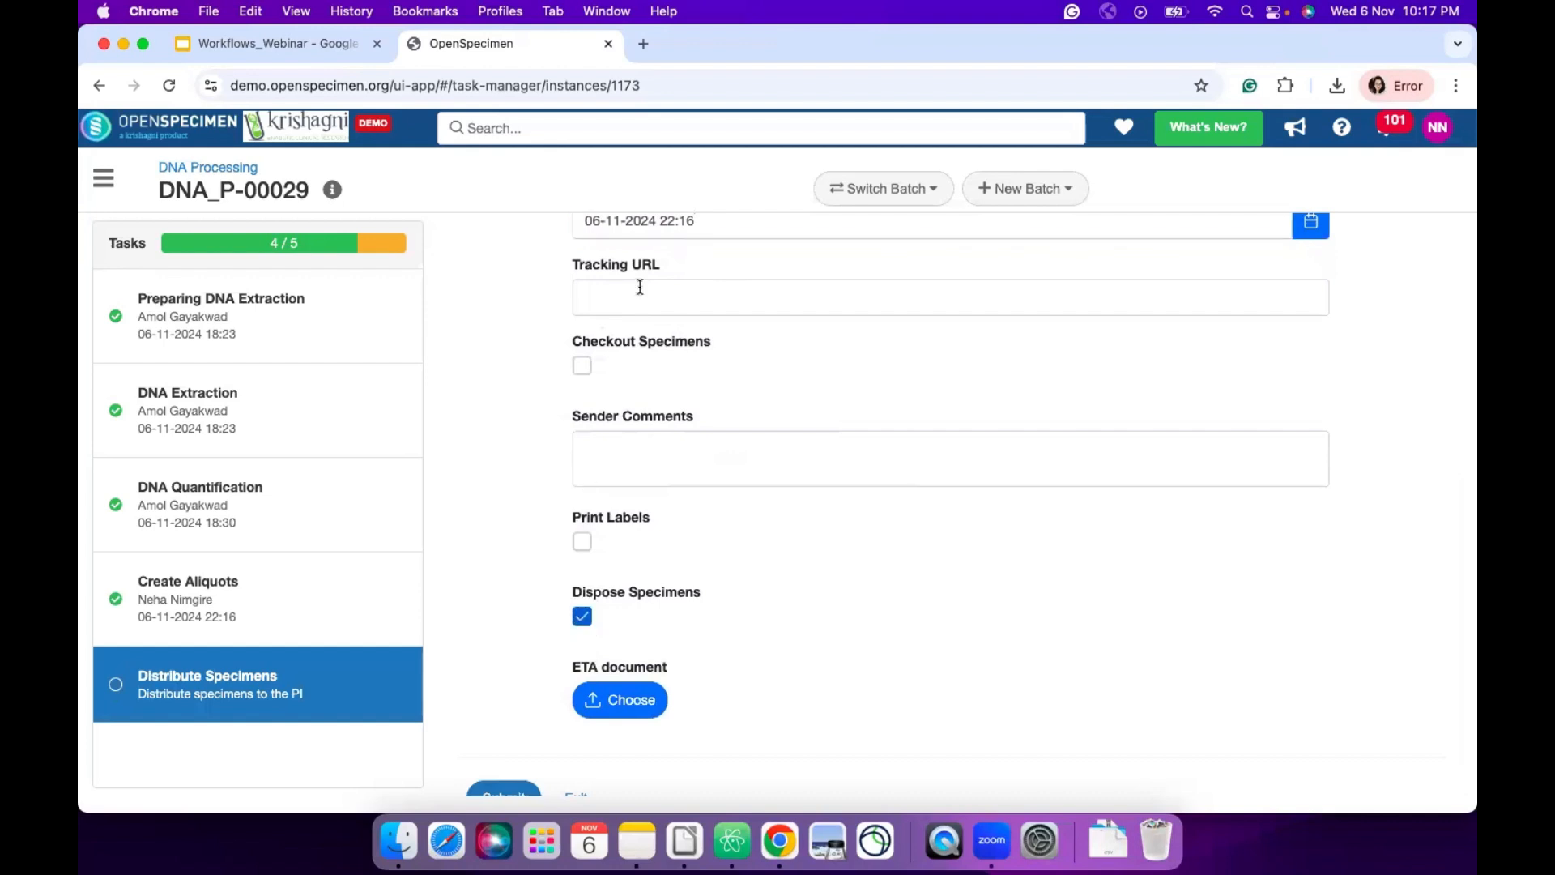
scroll(668, 403, "down", 2)
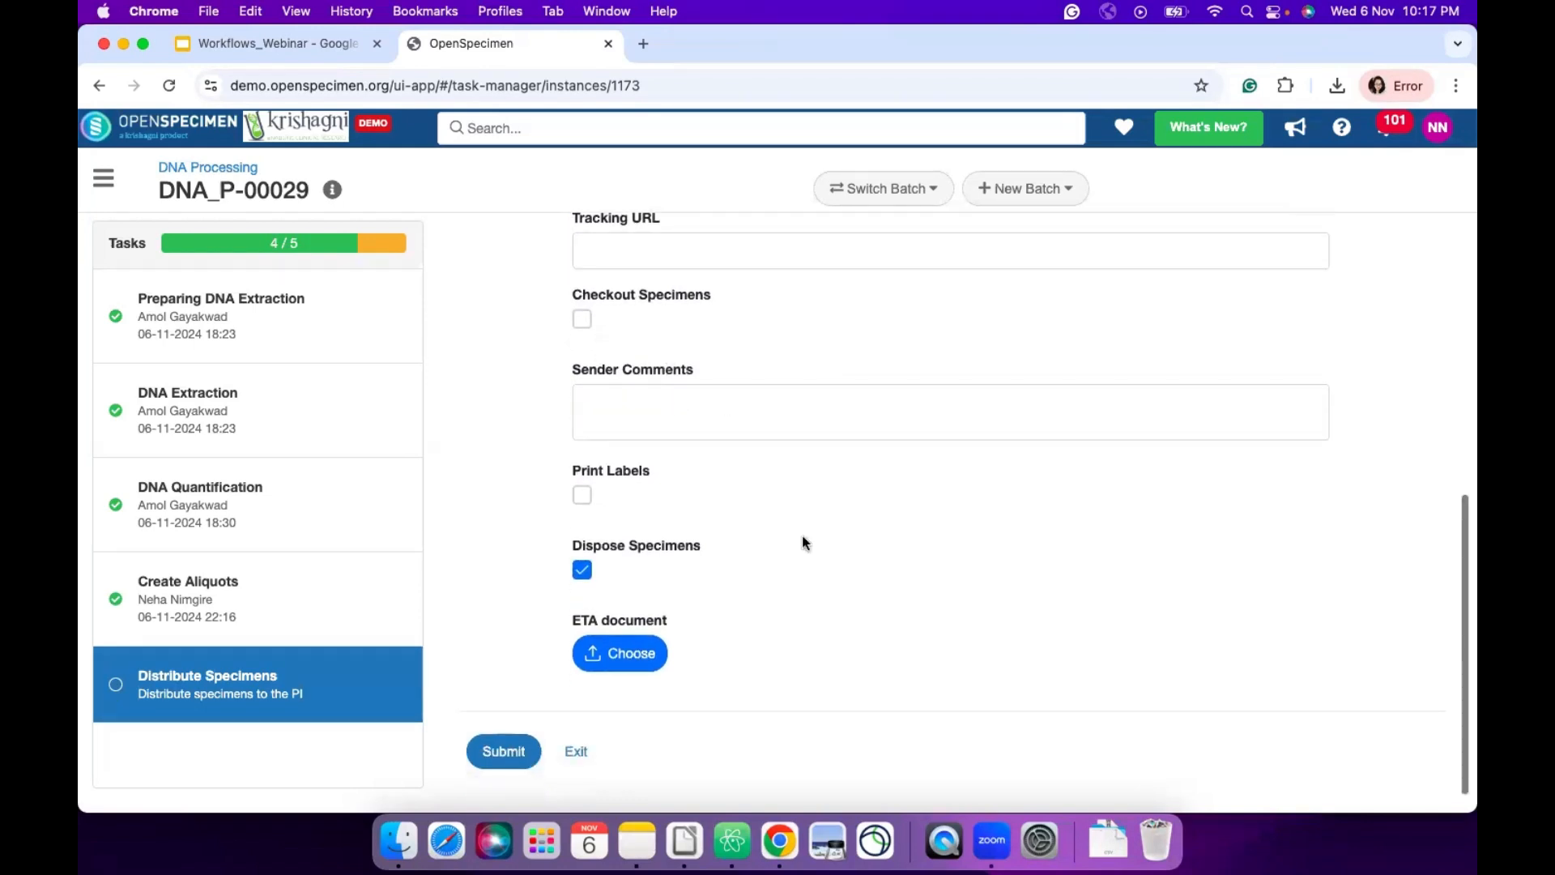
left_click(505, 749)
scroll(790, 467, "up", 7)
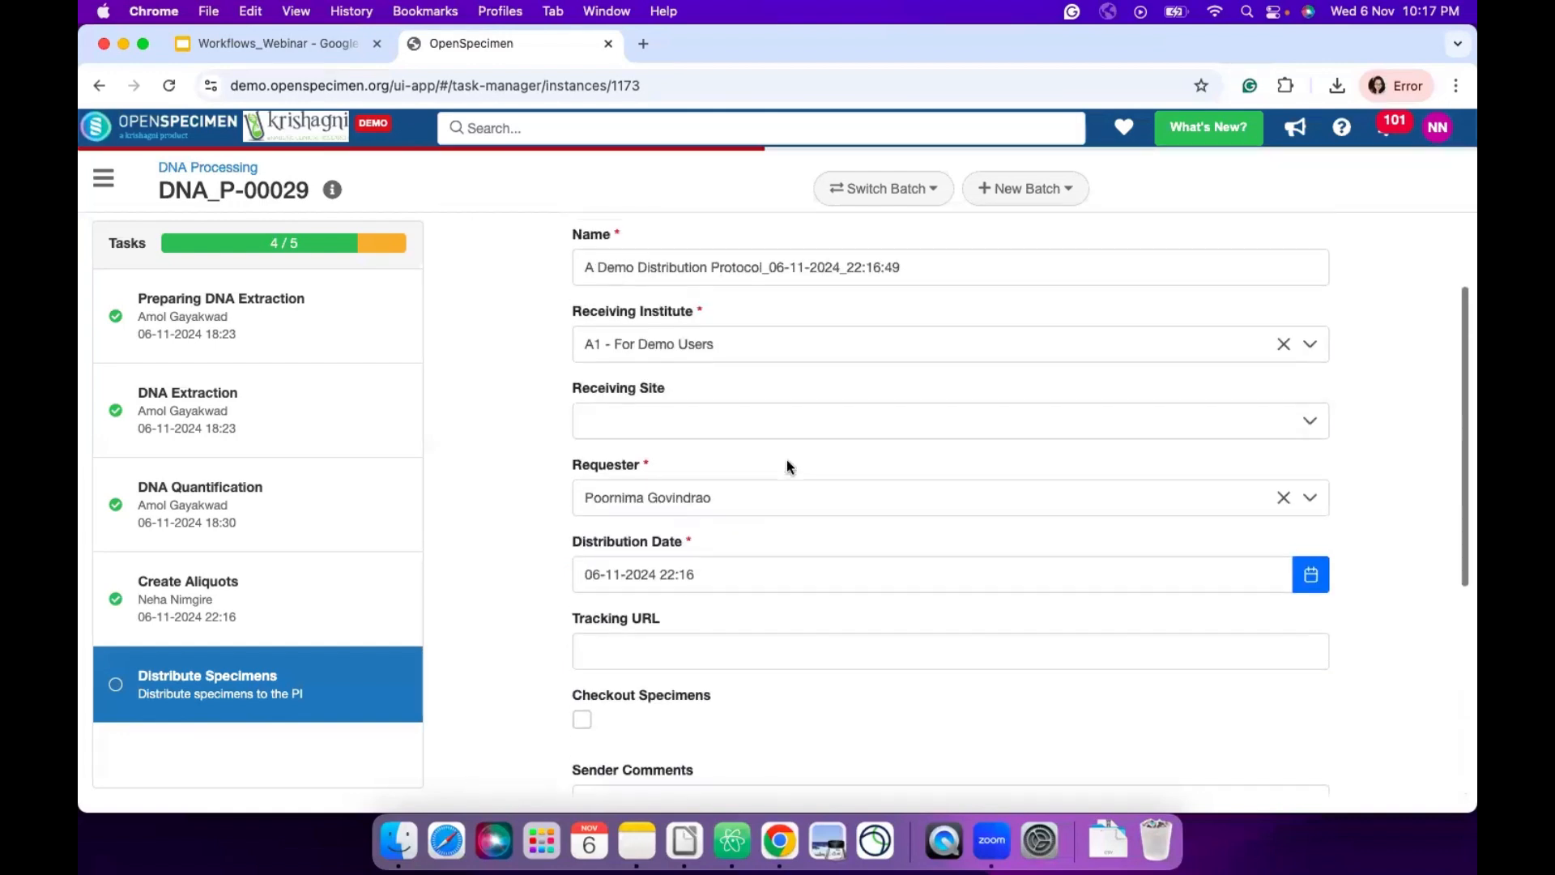
scroll(789, 467, "down", 7)
left_click(508, 762)
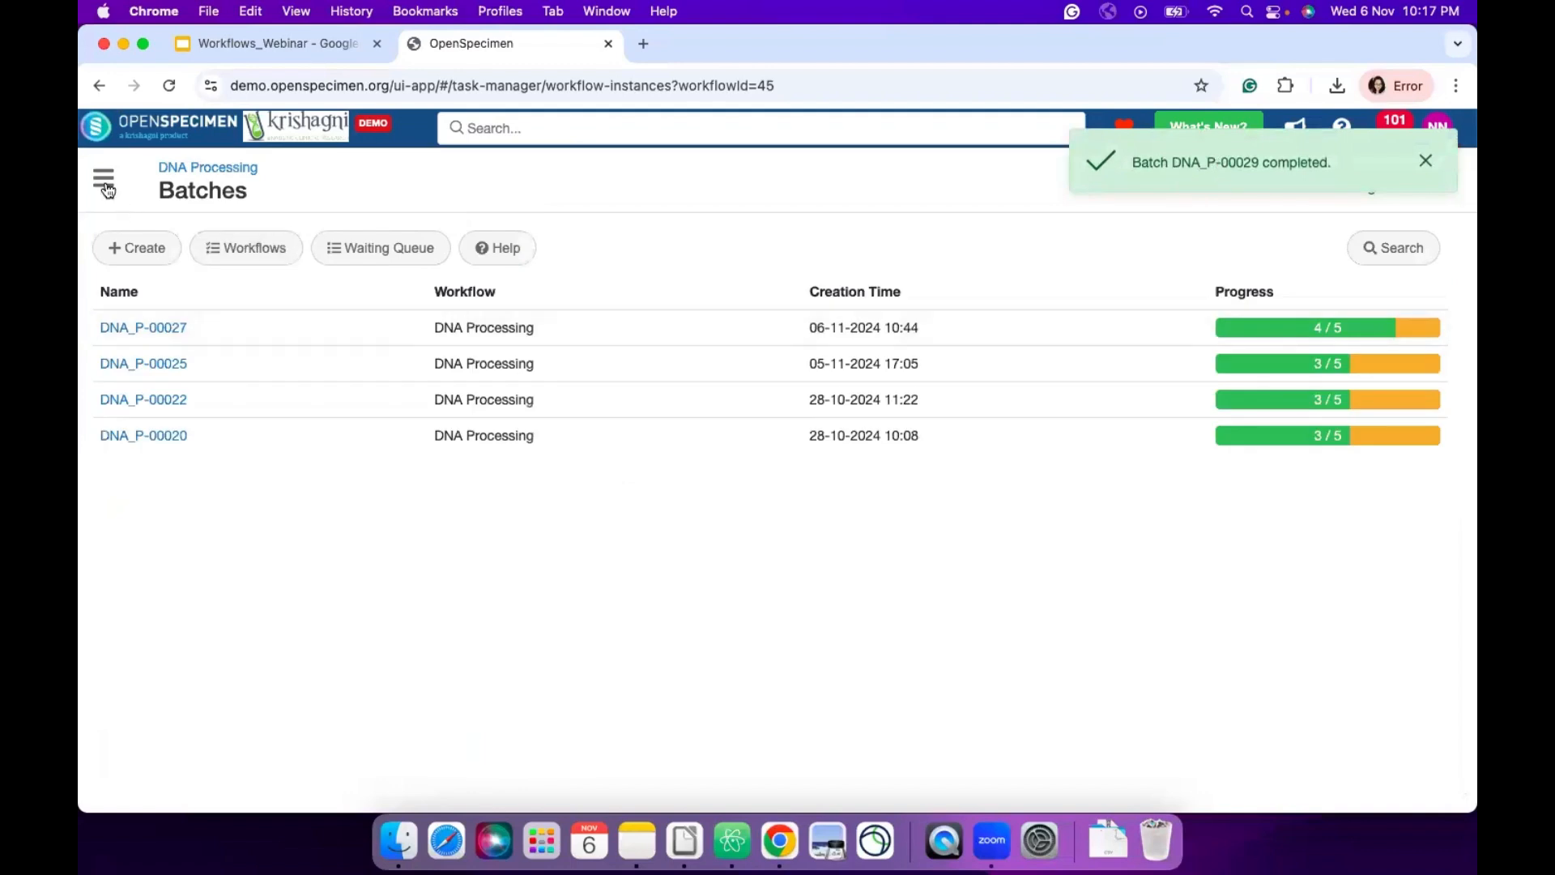
- Go to the Distribution Protocols list and open A Demo Distribution Protocol
left_click(104, 182)
scroll(191, 528, "down", 5)
scroll(191, 528, "up", 4)
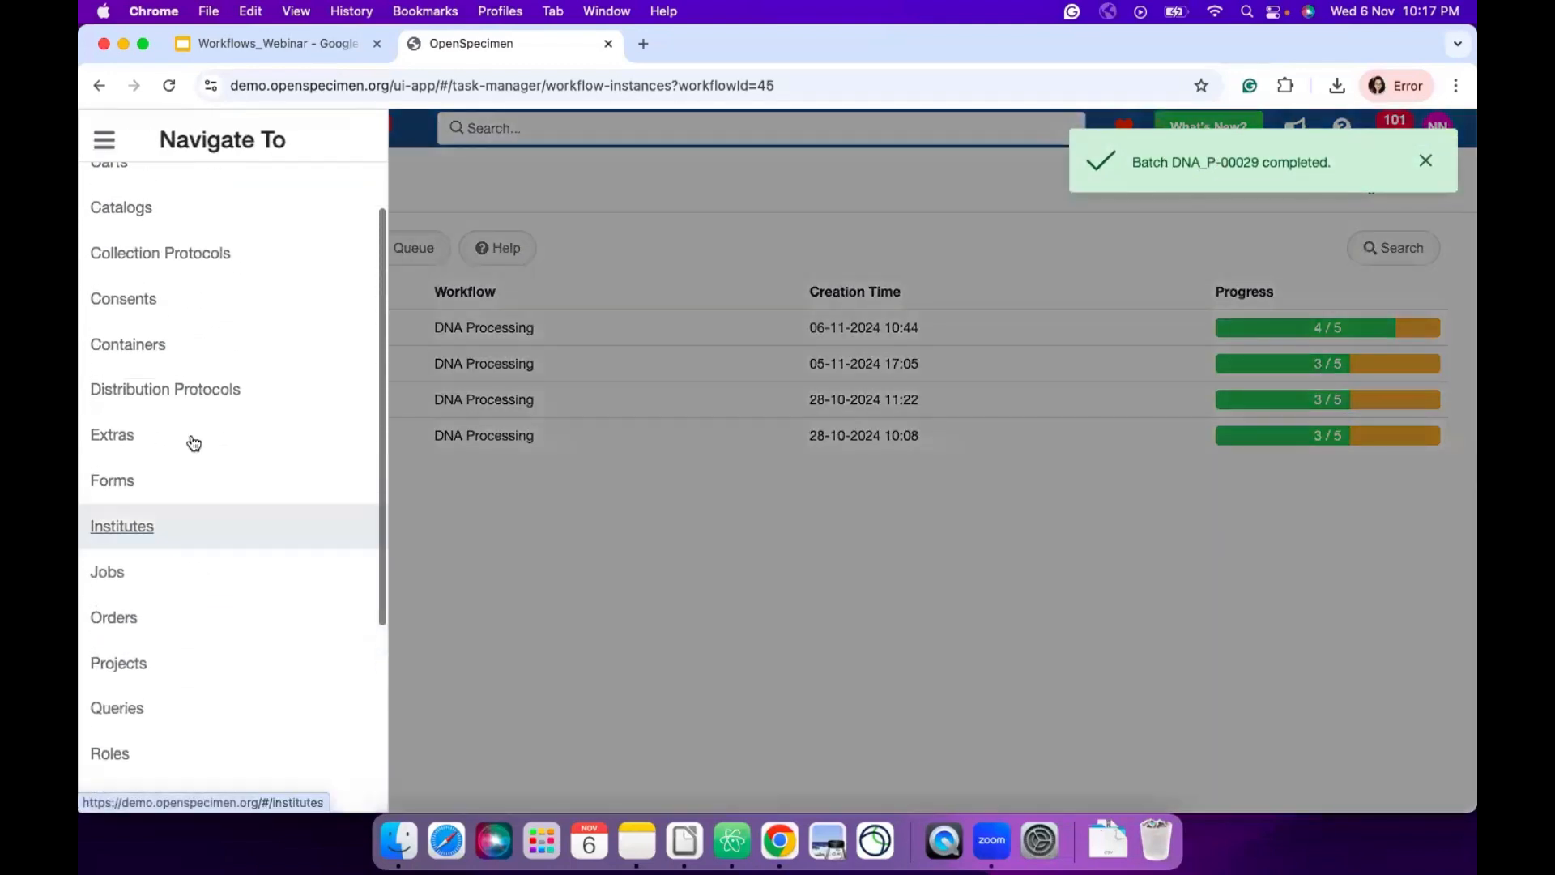
left_click(166, 416)
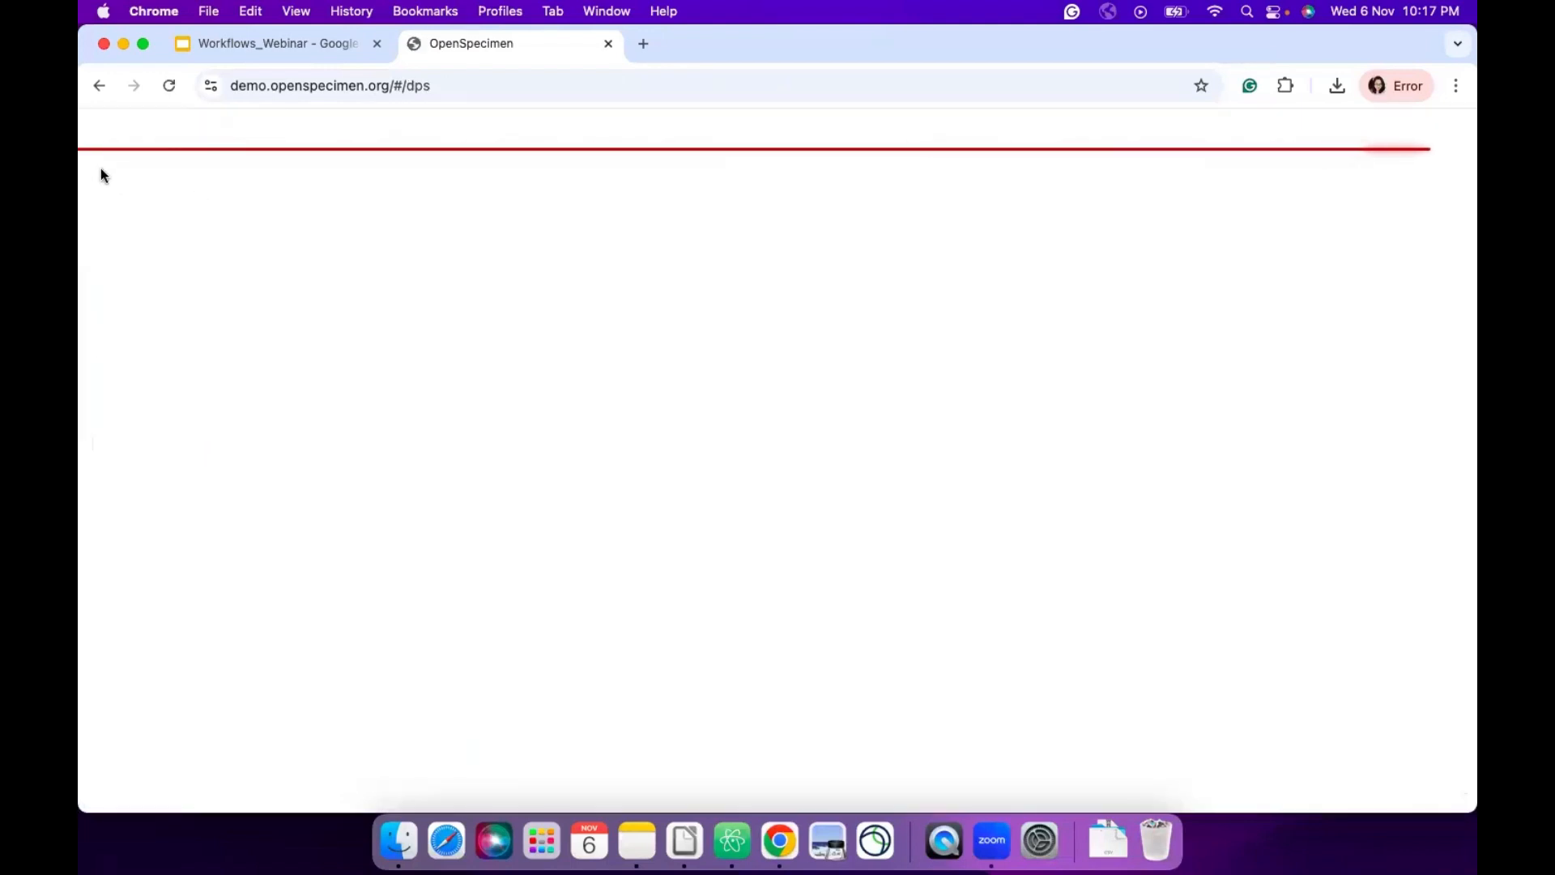
left_click(130, 236)
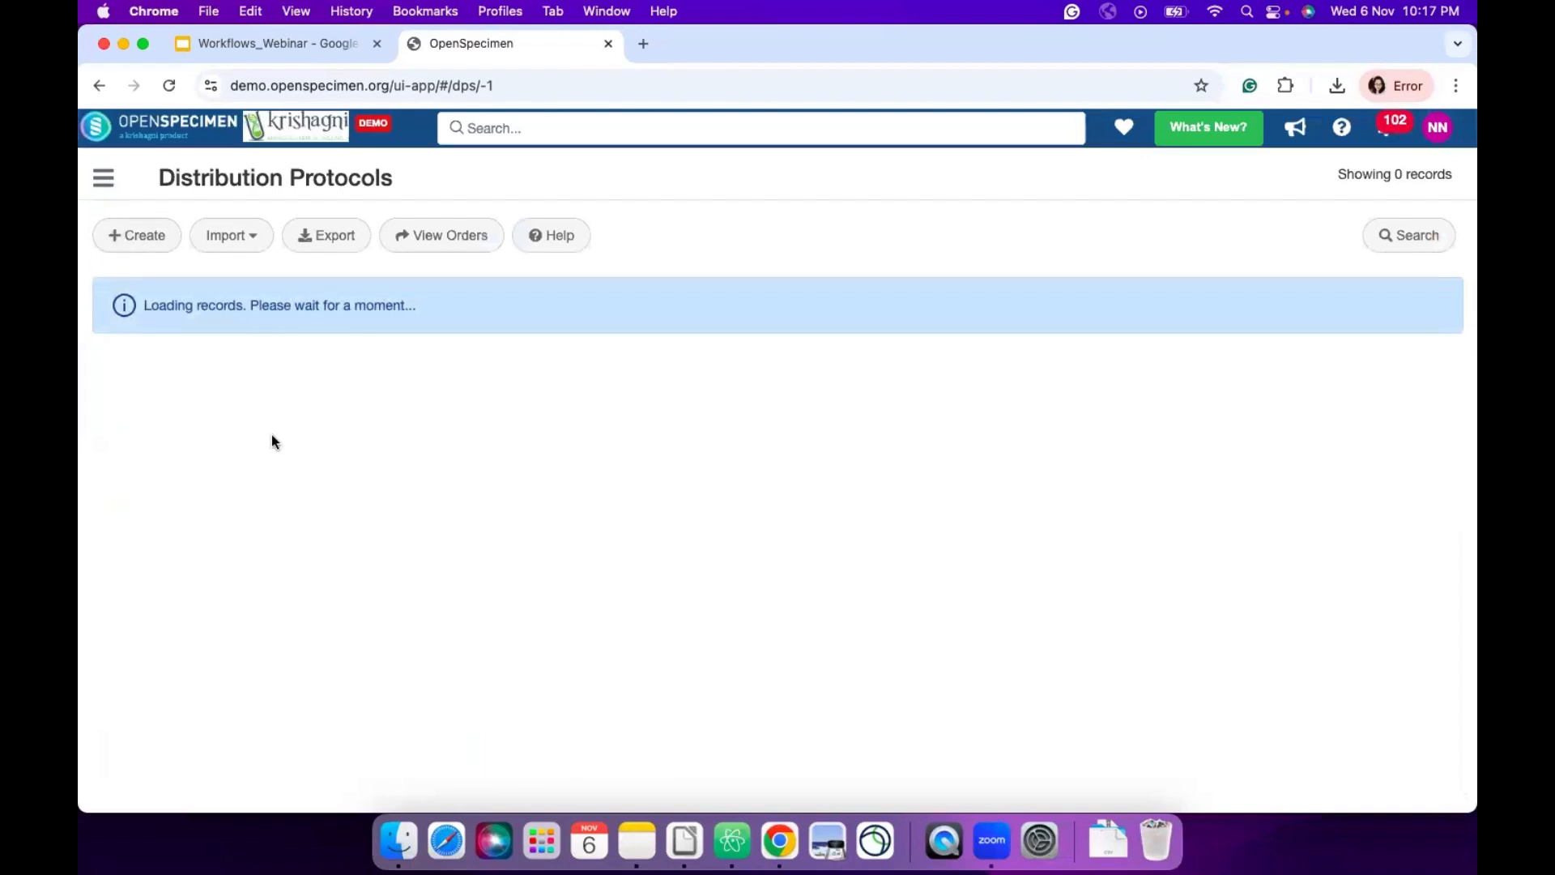
left_click(101, 179)
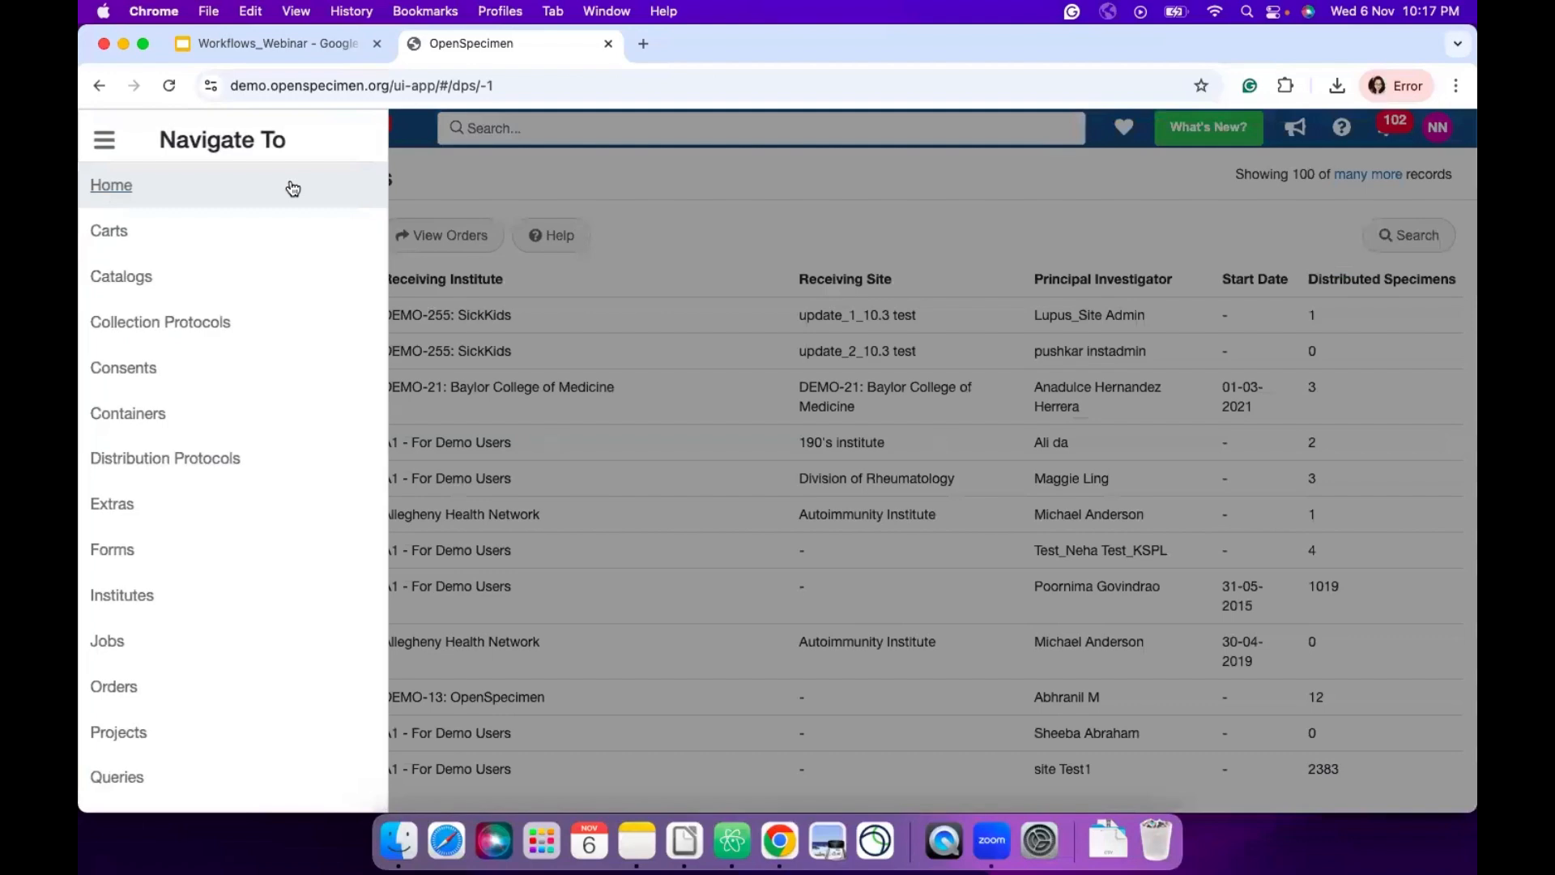
left_click(658, 216)
scroll(542, 510, "down", 2)
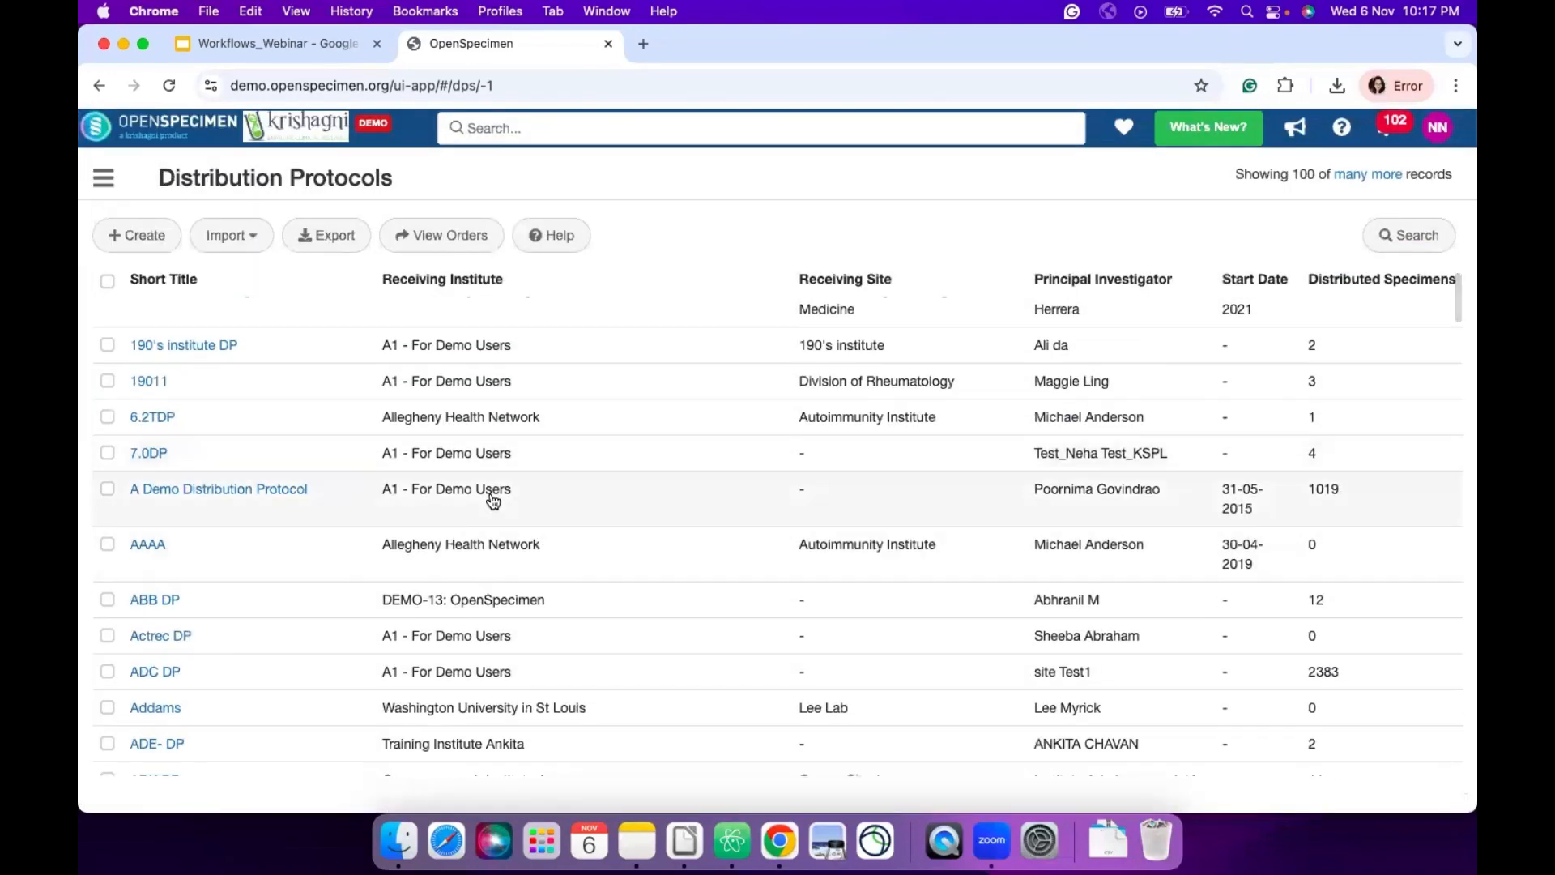
left_click(489, 492)
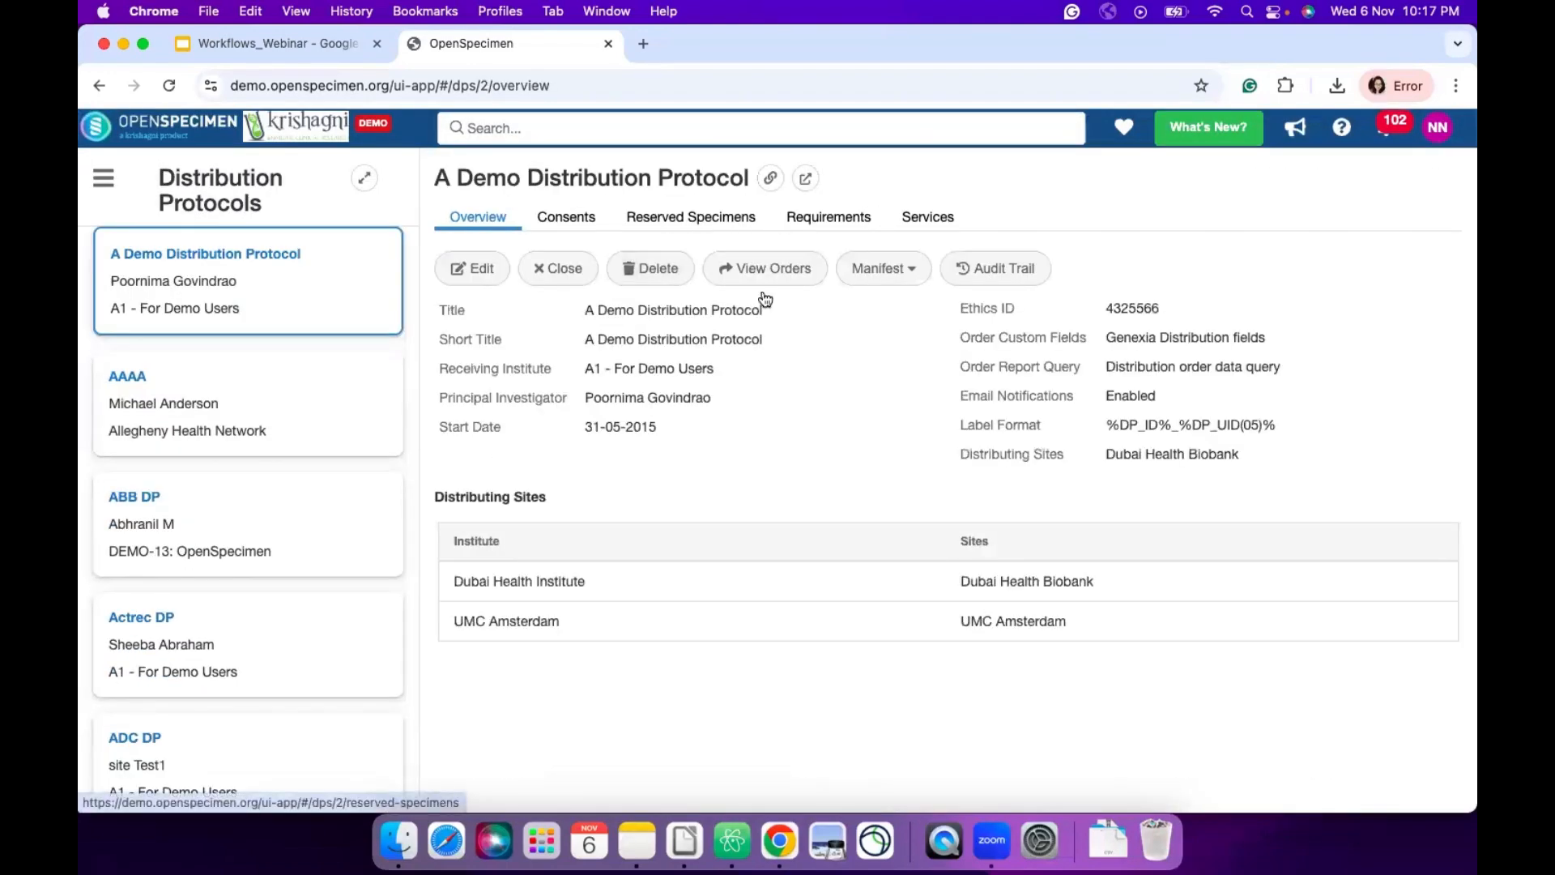
- View the protocol's orders and show the specimens of the order named A Demo Distribution Protocol_06-11-2024_22:16:49
left_click(792, 272)
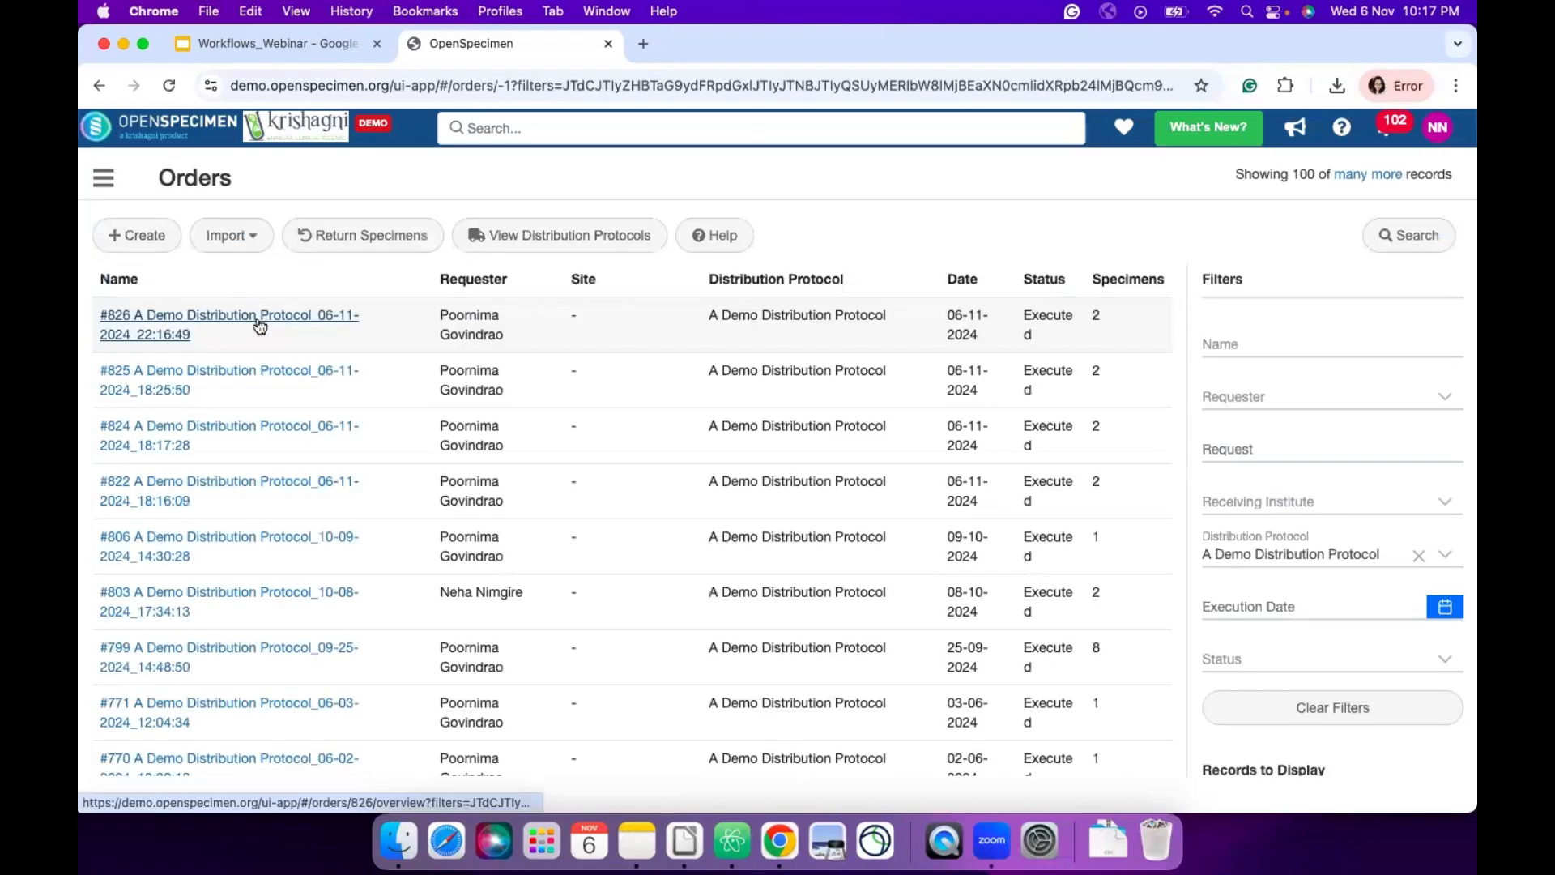
left_click(259, 326)
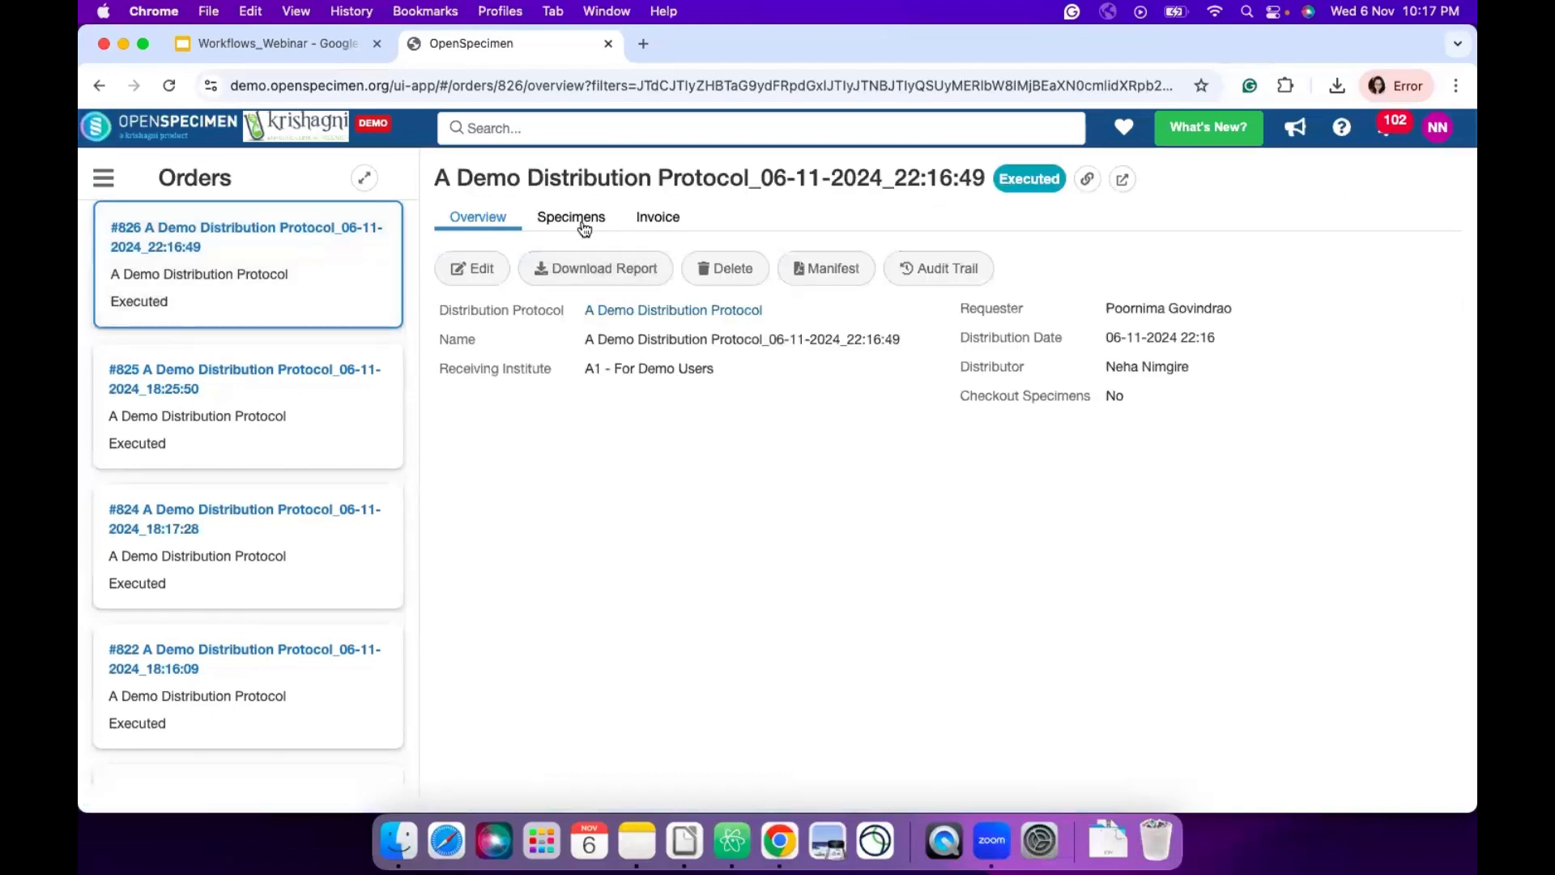
left_click(583, 225)
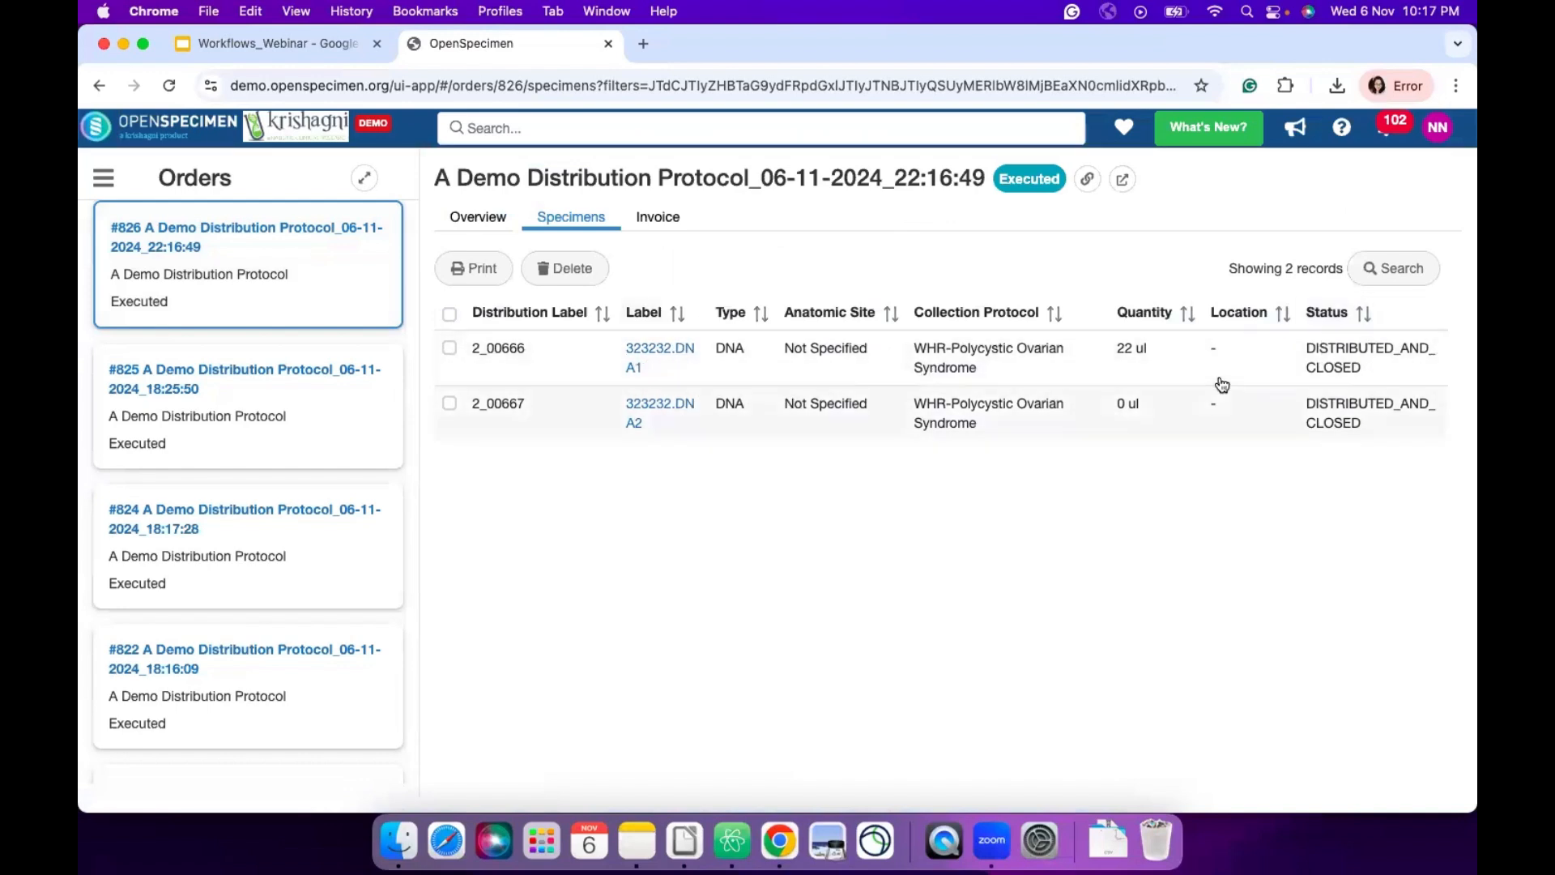
- Open 323232.DNA1 and 323232.DNA2 in separate browser tabs, checking the distributed event details of DNA1 and the overview of DNA2
left_click(666, 355, "super")
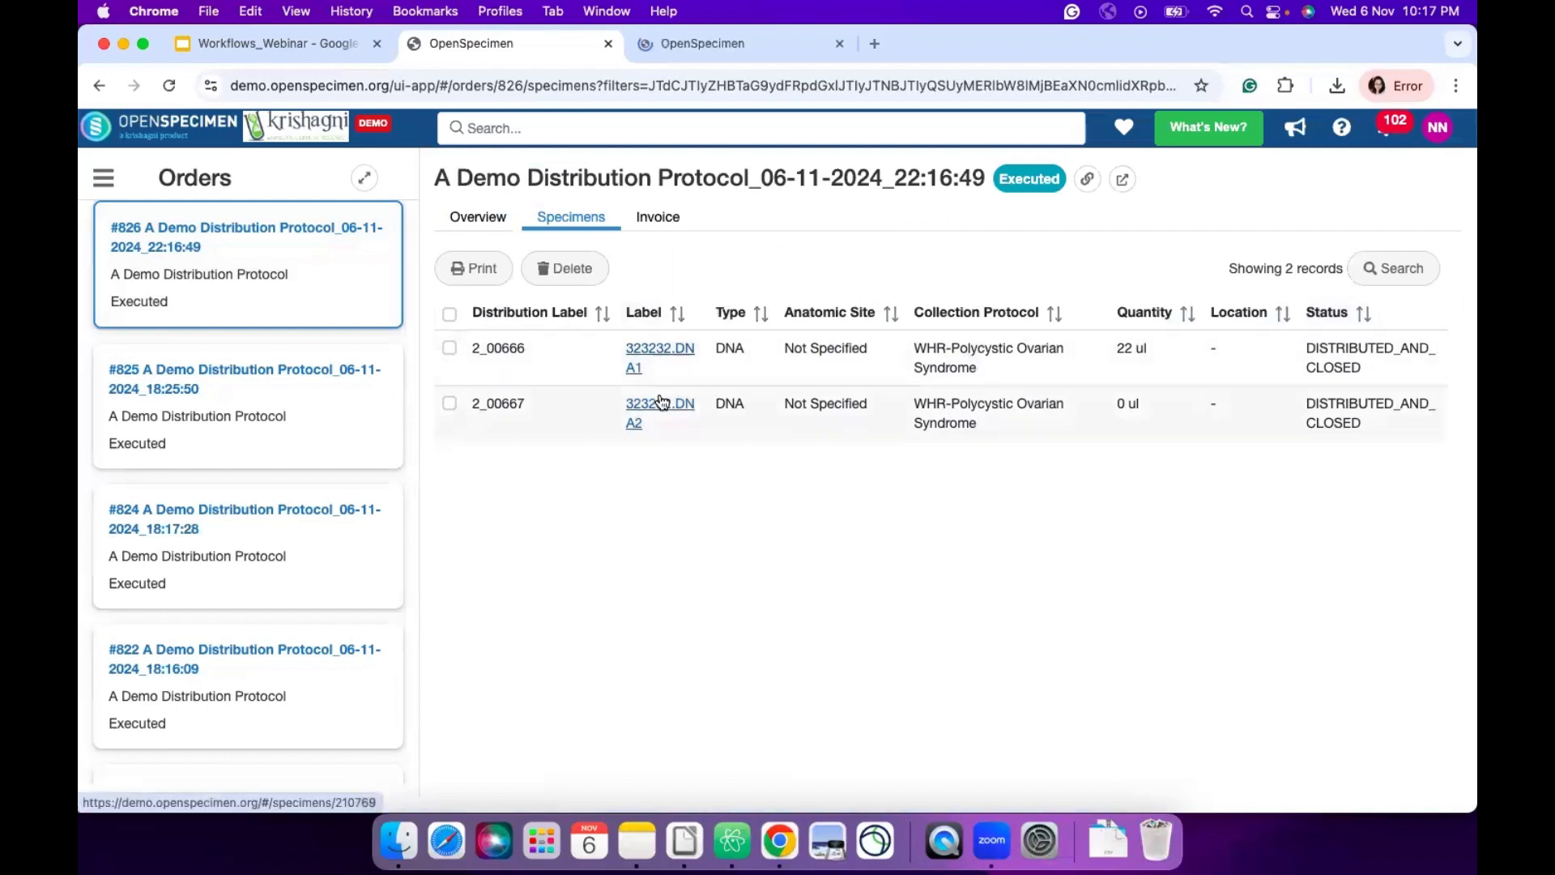
left_click(663, 402, "super")
left_click(695, 44)
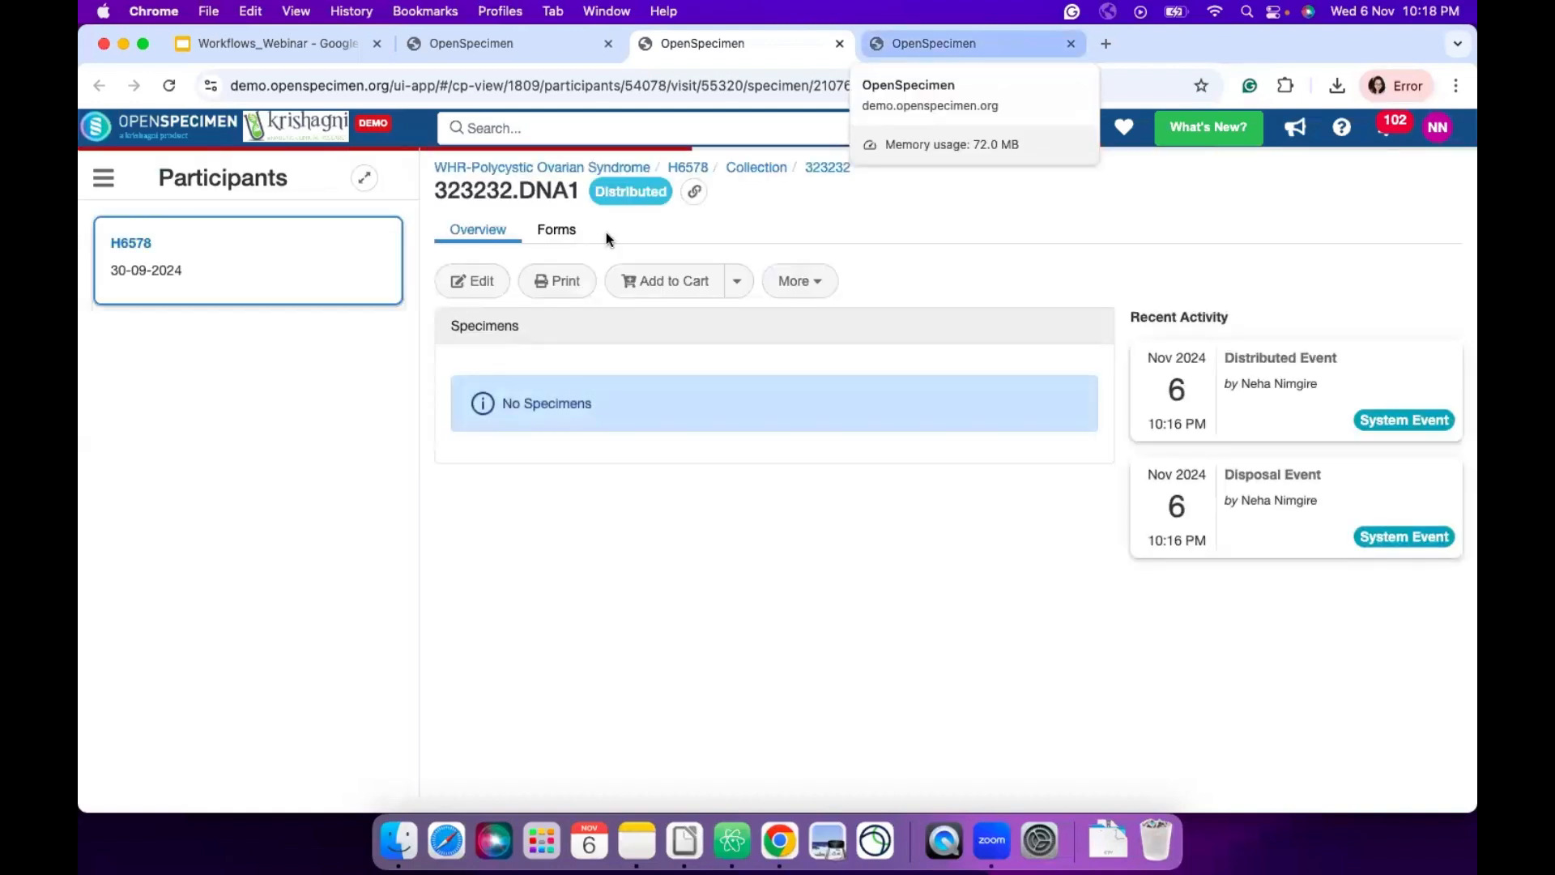
left_click(1267, 357)
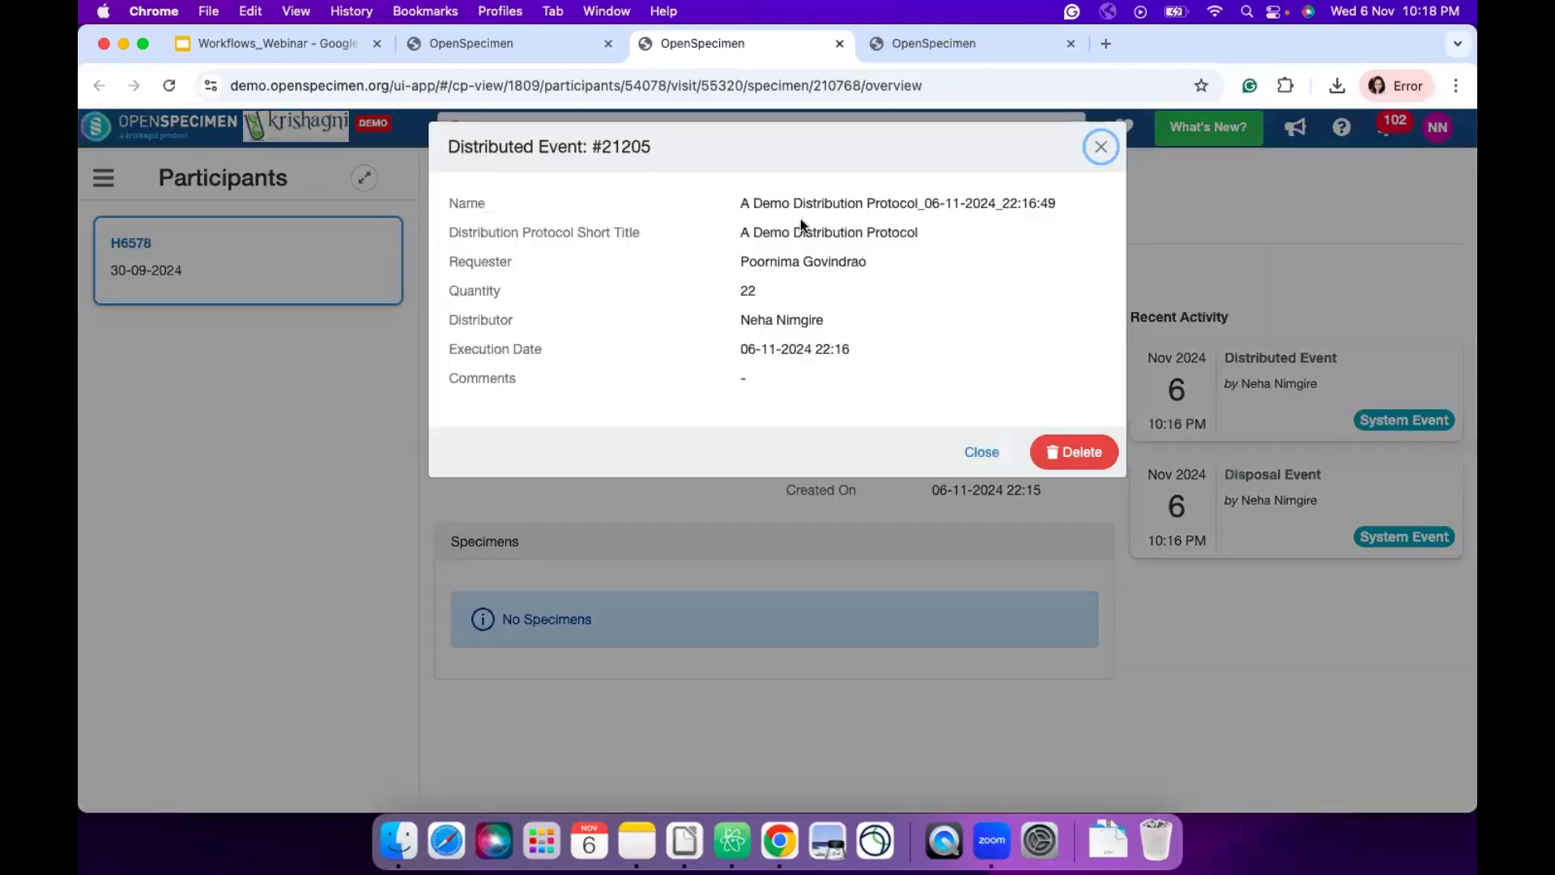
left_click(1101, 147)
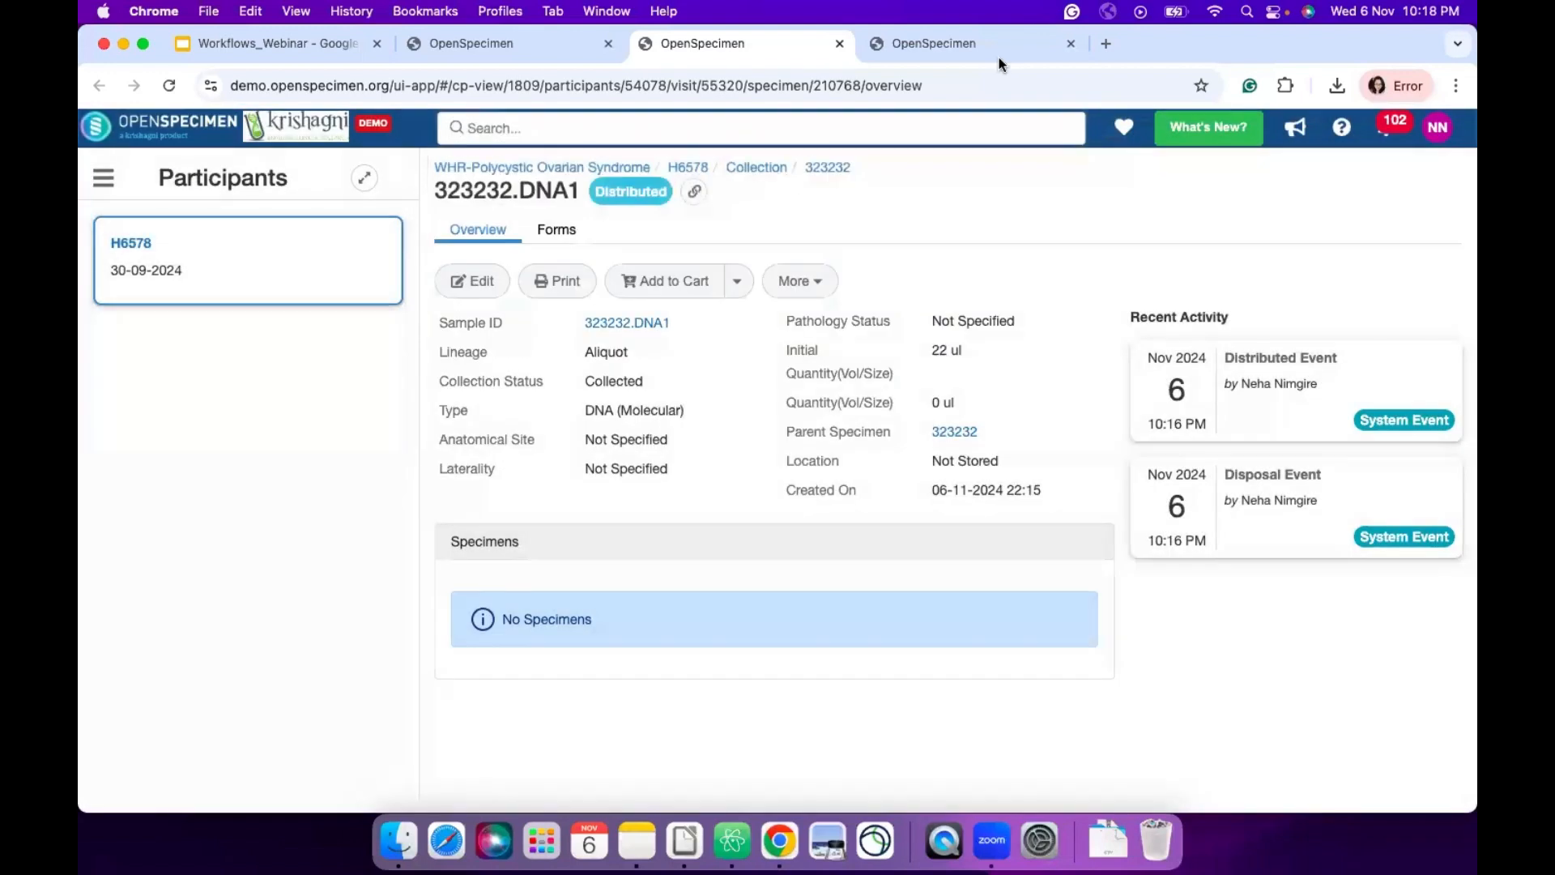
key("ctrl+Tab")
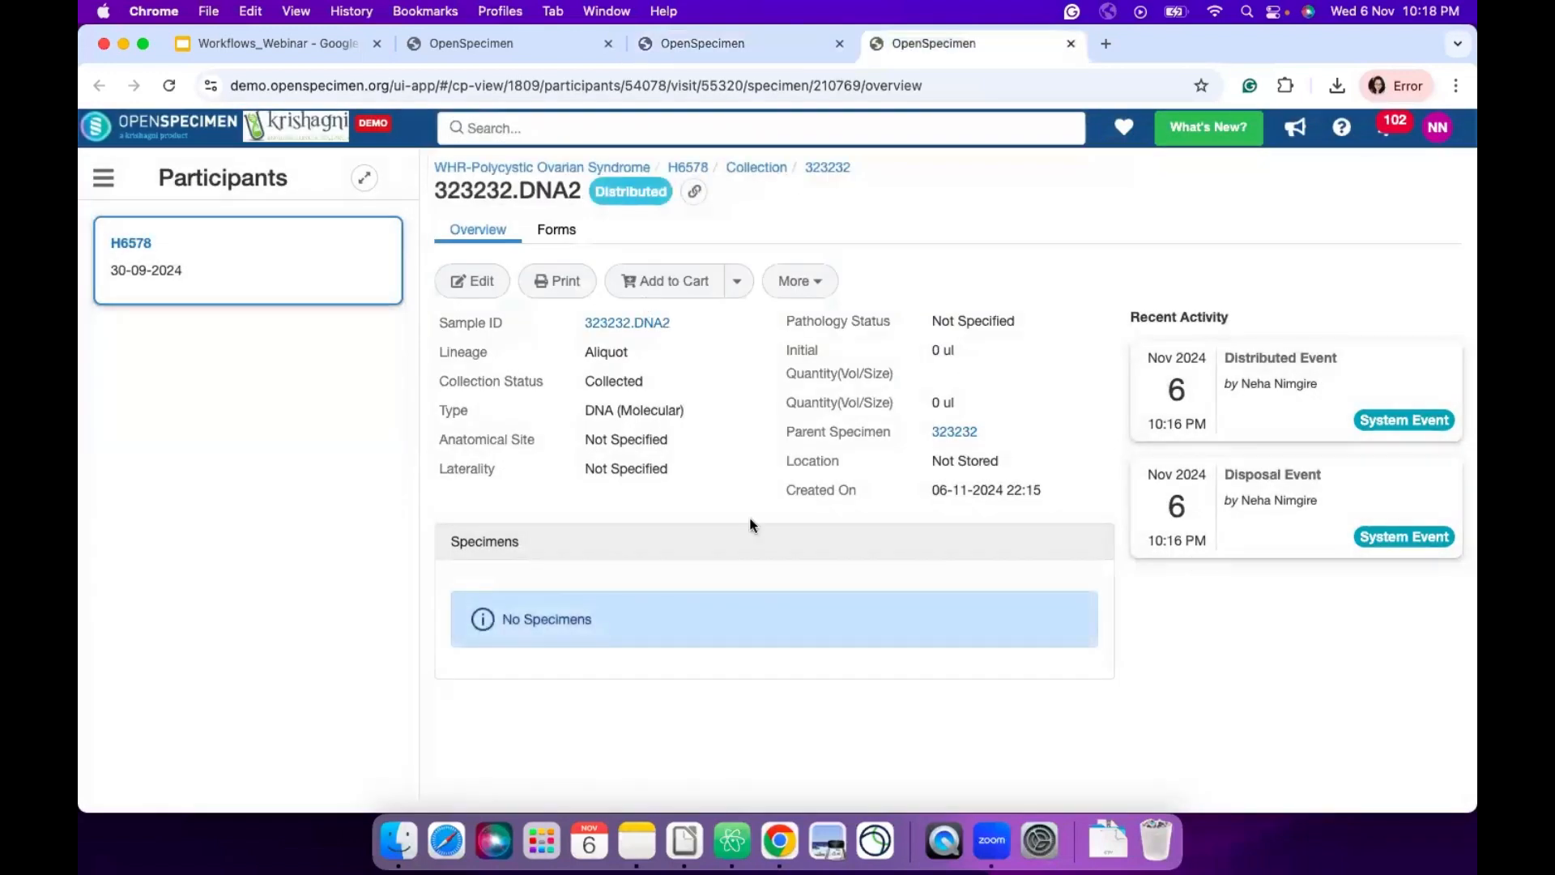
- Switch to the Workflows_Webinar presentation and advance to the closing Thank You slide
key("ctrl+Tab")
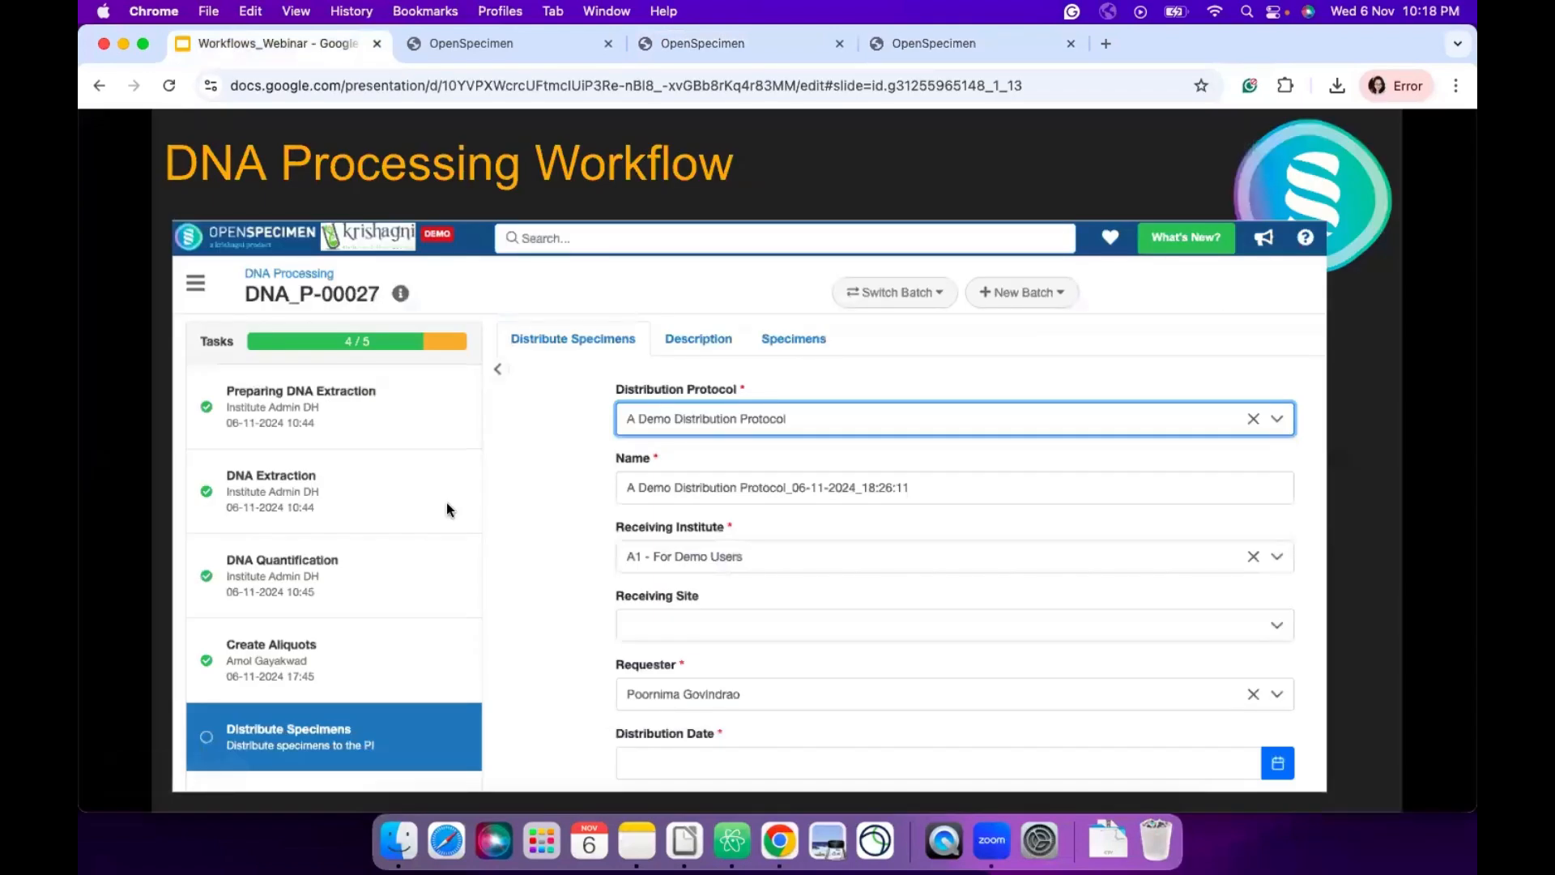
key("Right")
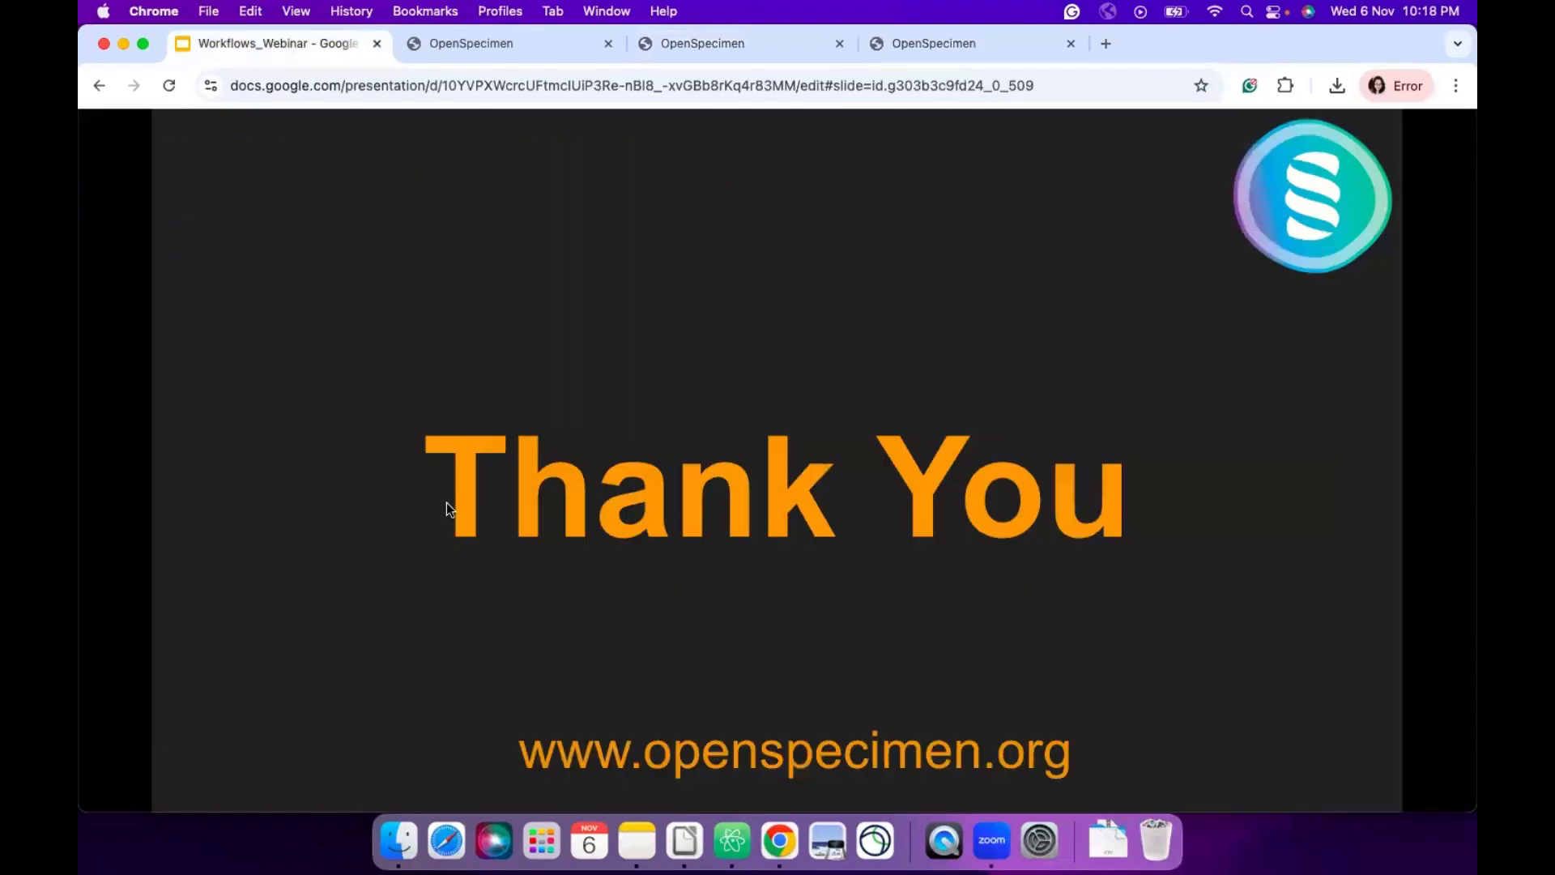